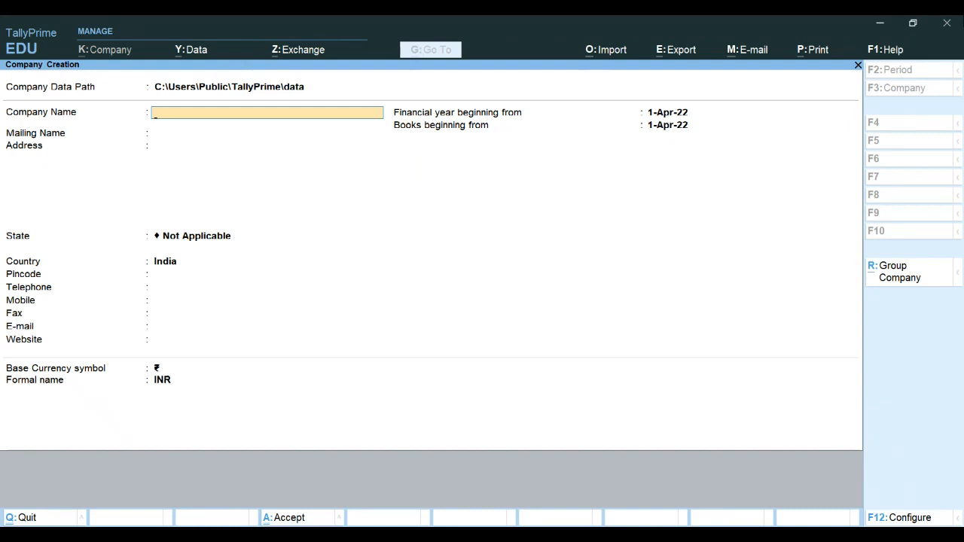
Create a company named RCM LTD with its state set to West Bengal
{"action": "type", "text": "RCM LTF"}
{"action": "key", "text": "BackSpace"}
{"action": "type", "text": "D"}
{"action": "key", "text": "Return"}
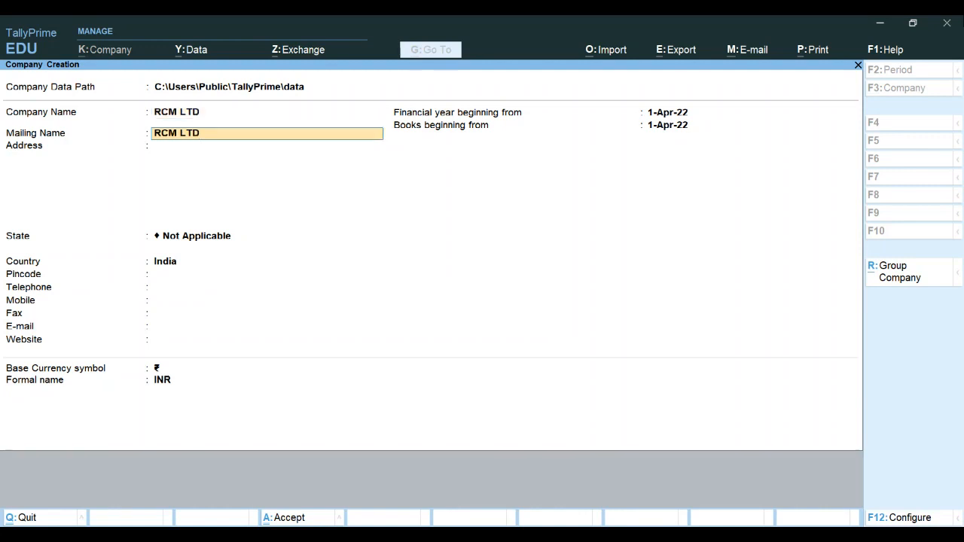
{"action": "key", "text": "Return"}
{"action": "key", "text": "Return"}
{"action": "type", "text": "w"}
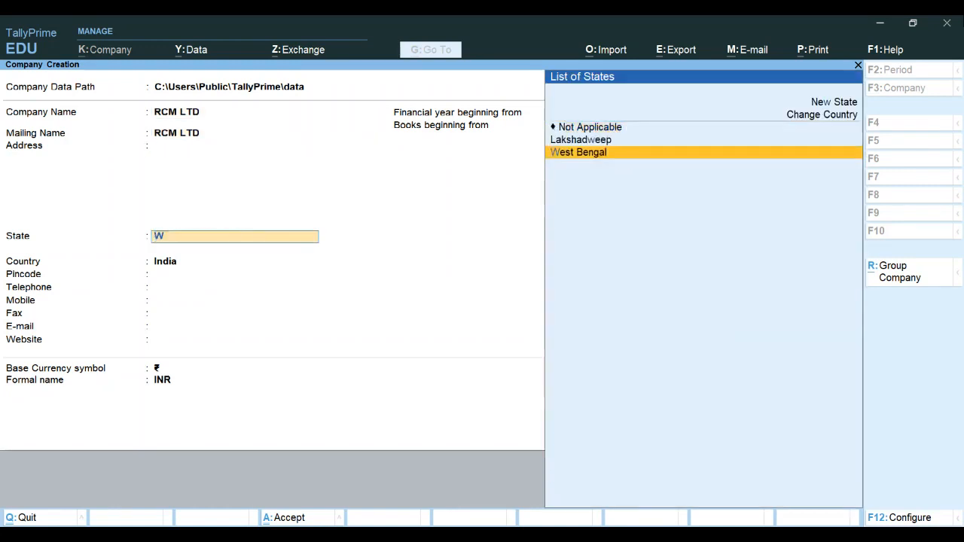
Set the financial year beginning to 1-Apr-18 and accept the company creation
{"action": "key", "text": "Return"}
{"action": "key", "text": "Return"}
{"action": "key", "text": "Return"}
{"action": "key", "text": "Return"}
{"action": "key", "text": "Return"}
{"action": "key", "text": "Return"}
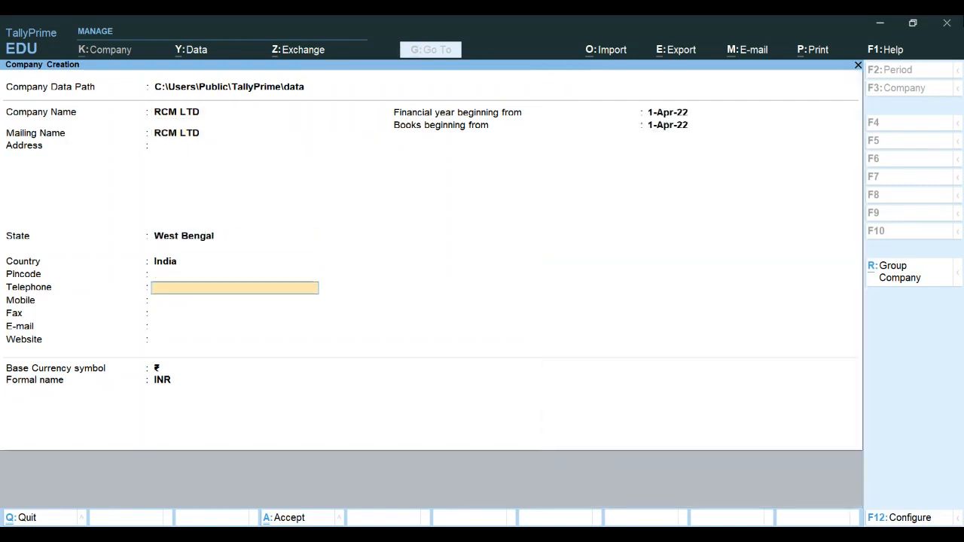
{"action": "key", "text": "Return"}
{"action": "key", "text": "Return"}
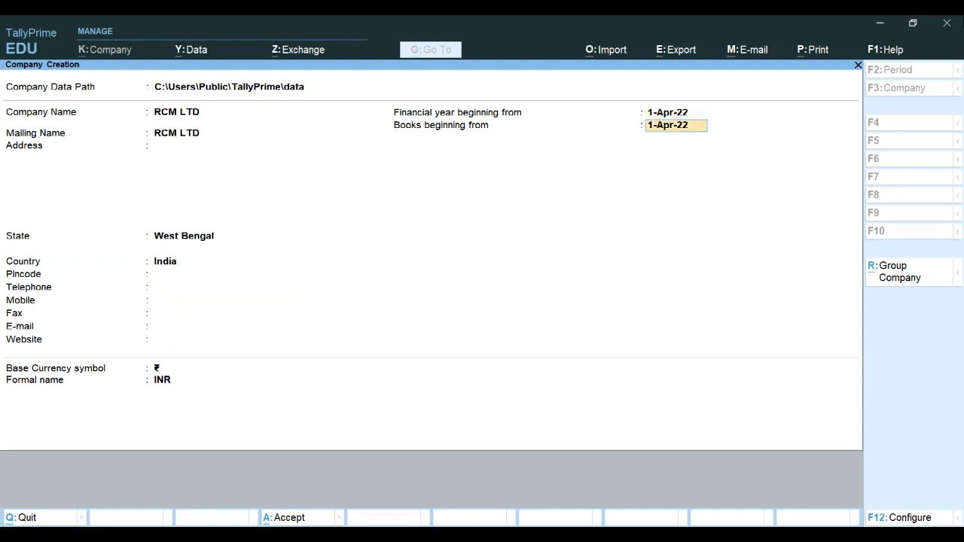
{"action": "key", "text": "BackSpace"}
{"action": "type", "text": "1"}
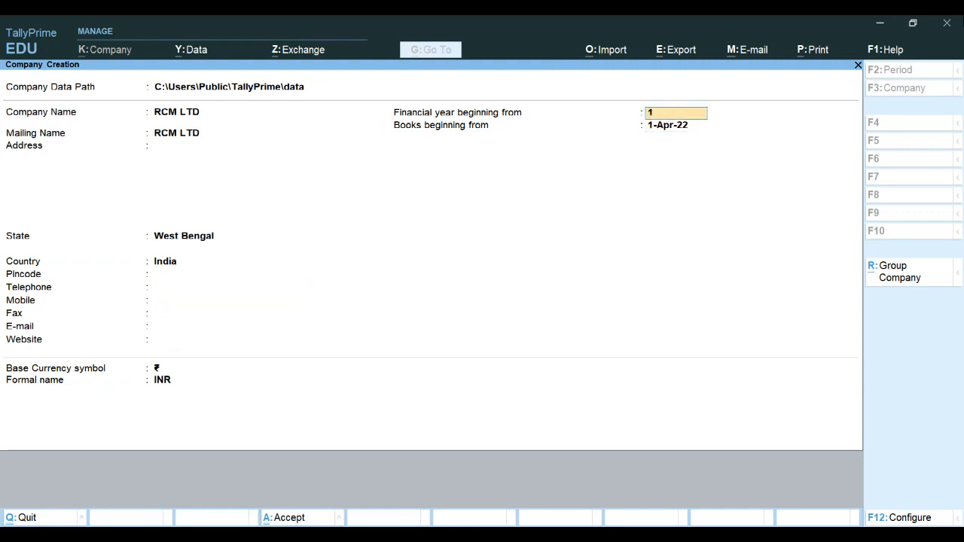
{"action": "type", "text": "-4-18"}
{"action": "key", "text": "Return"}
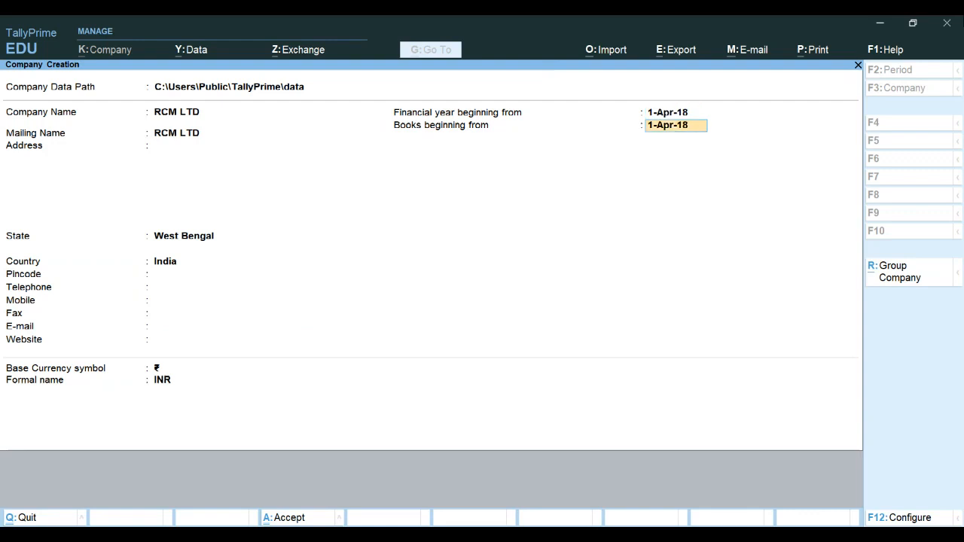
{"action": "key", "text": "Return"}
{"action": "key", "text": "Return"}
{"action": "key", "text": "Return"}
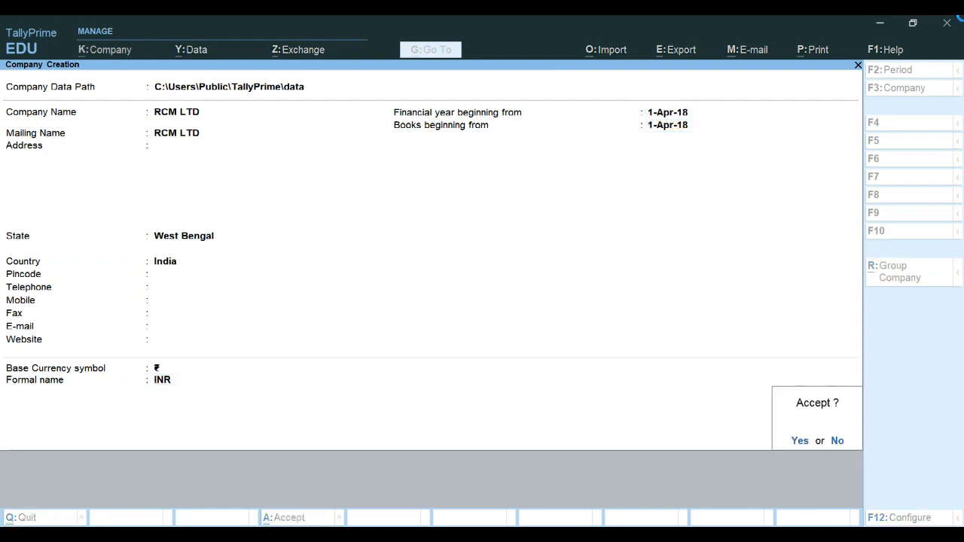
{"action": "key", "text": "Return"}
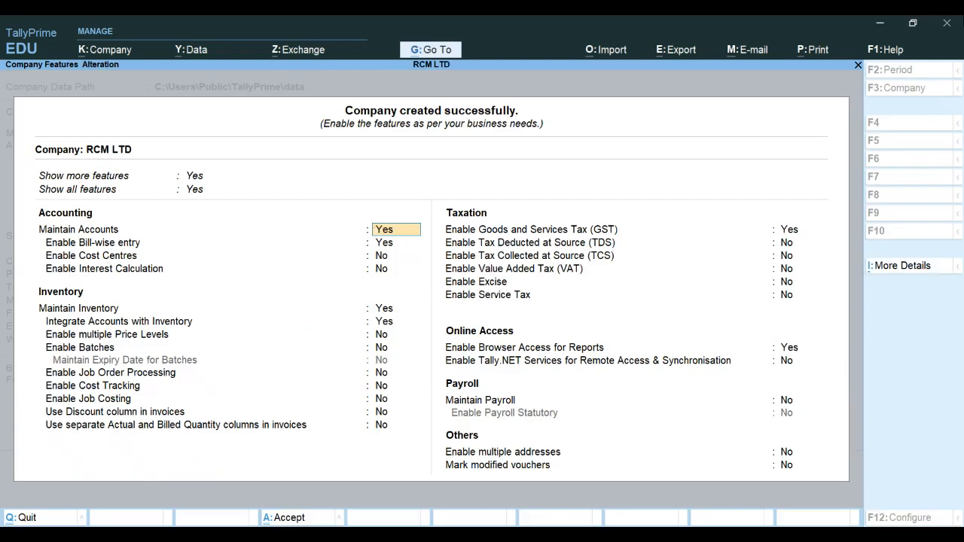
Keep GST enabled and open the company's GST details, keeping West Bengal, Regular registration and 1-Apr-18 applicability
{"action": "key", "text": "Return"}
{"action": "key", "text": "Return"}
{"action": "key", "text": "Return"}
{"action": "key", "text": "Return"}
{"action": "key", "text": "Return"}
{"action": "key", "text": "Return"}
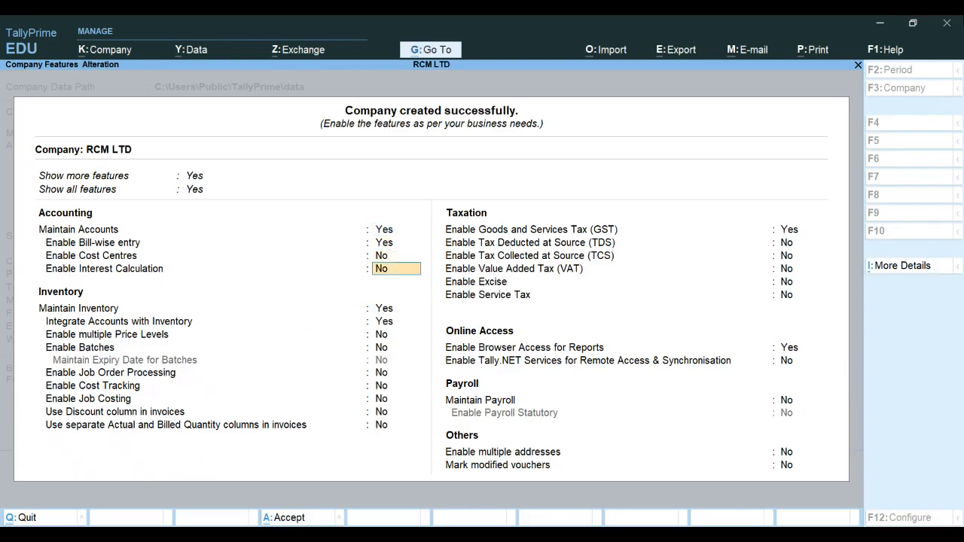
{"action": "key", "text": "Return"}
{"action": "key", "text": "Return"}
{"action": "key", "text": "Return"}
{"action": "key", "text": "Return"}
{"action": "key", "text": "Return"}
{"action": "key", "text": "Return"}
{"action": "key", "text": "Return"}
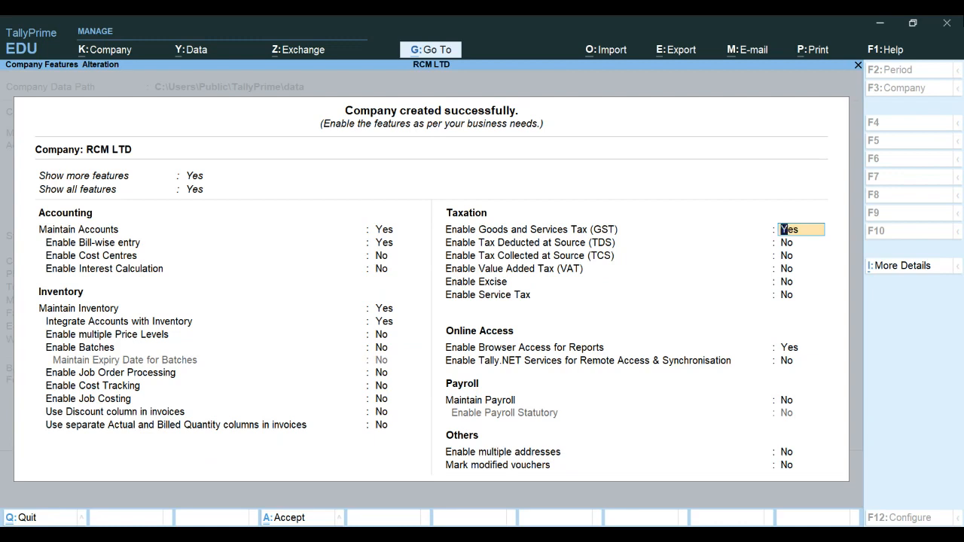
{"action": "key", "text": "Return"}
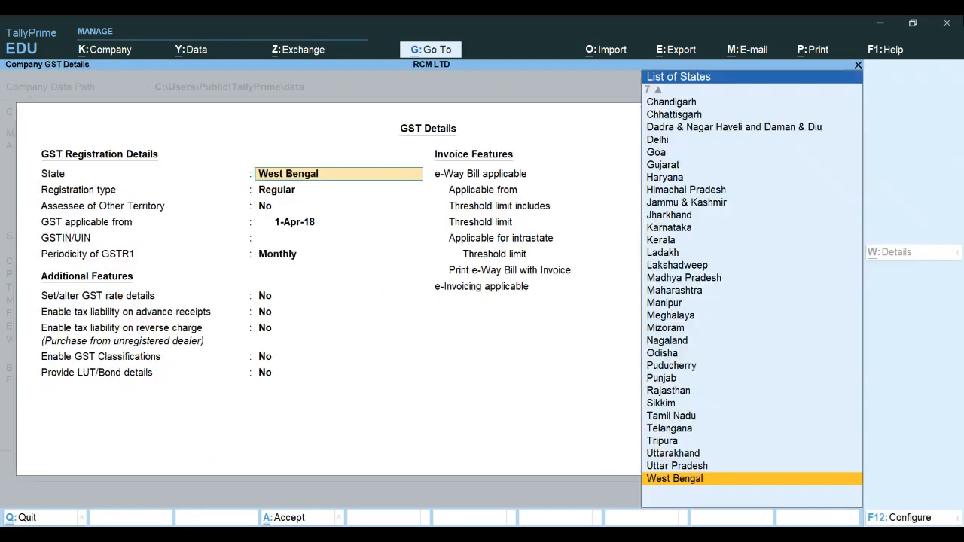
{"action": "key", "text": "Return"}
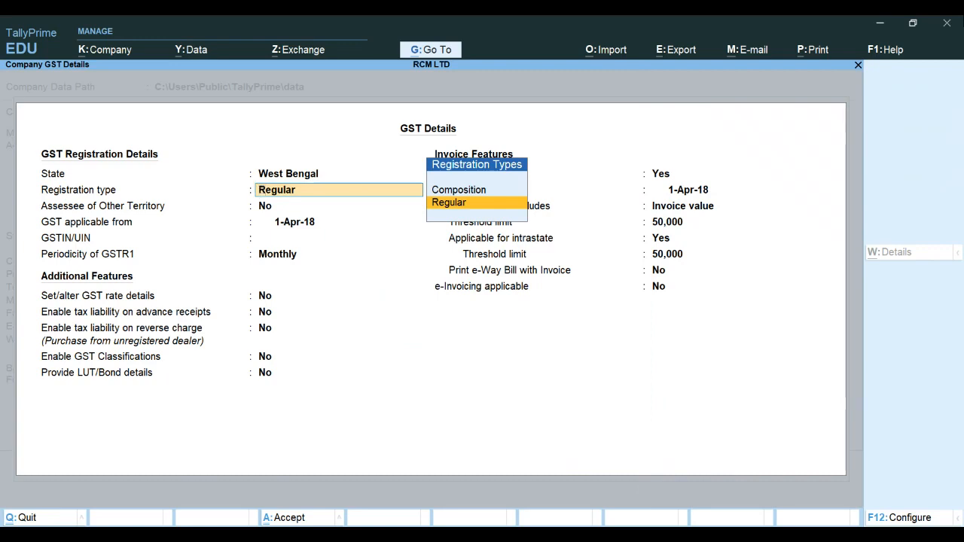
{"action": "key", "text": "Return"}
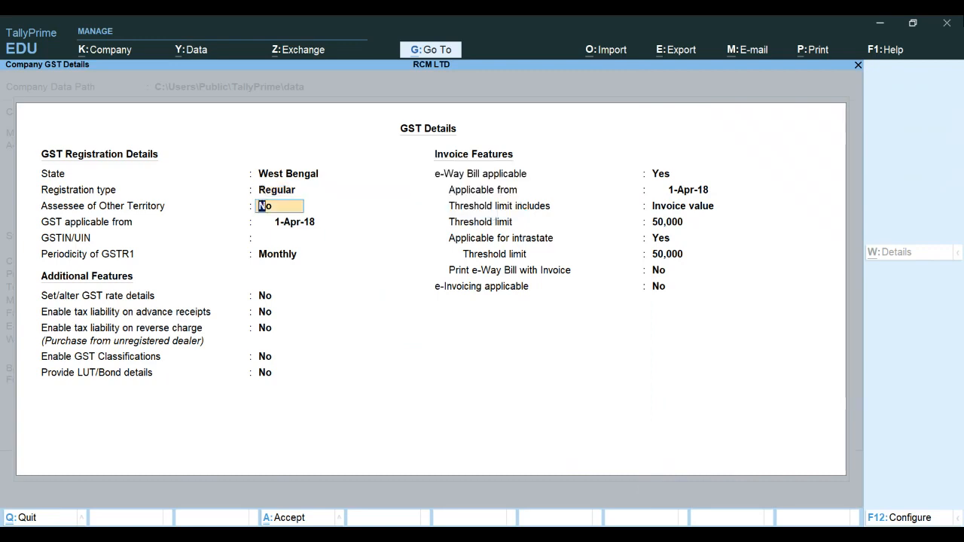
{"action": "key", "text": "Return"}
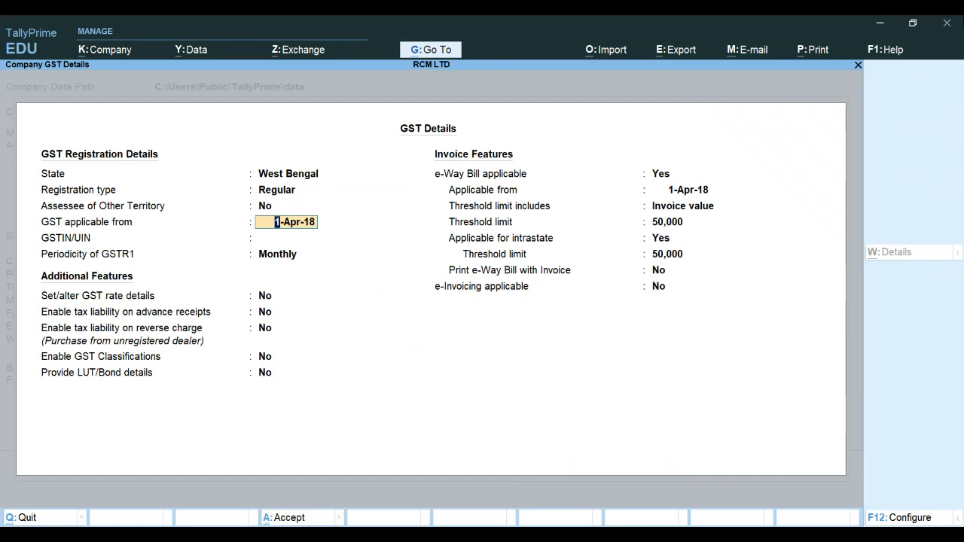
{"action": "key", "text": "Return"}
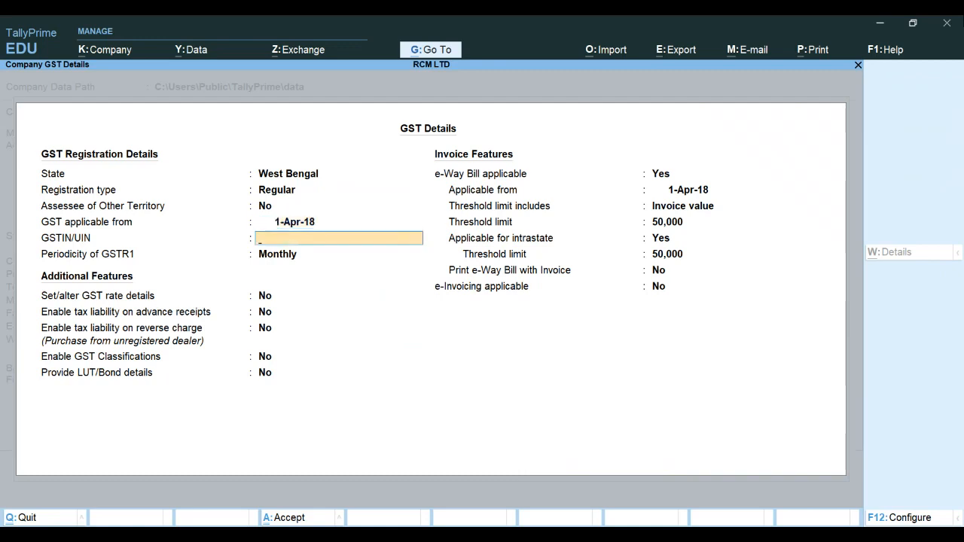
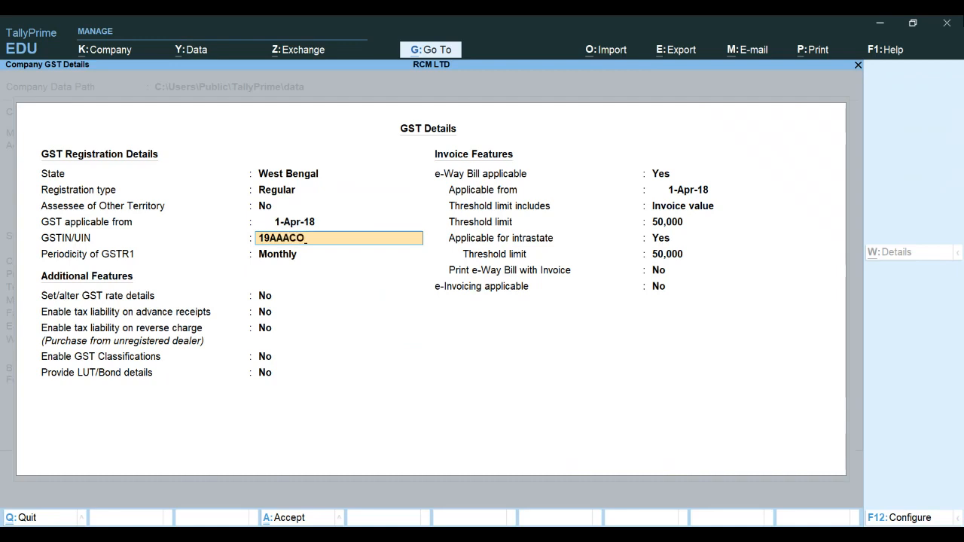
Enter the company's GSTIN in the GSTIN/UIN field
{"action": "key", "text": "Return"}
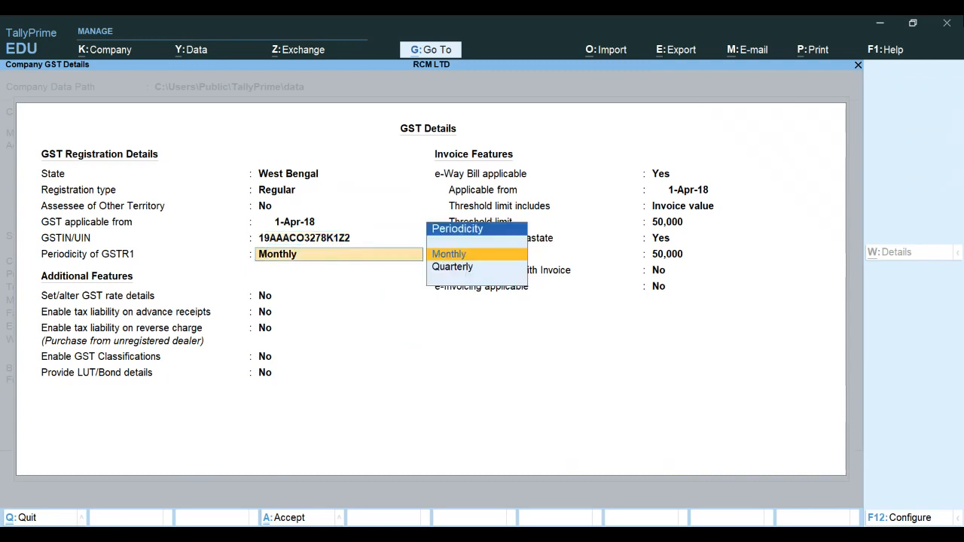
Keep monthly GSTR1 periodicity and enable tax liability on reverse charge for purchases from unregistered dealers
{"action": "key", "text": "Return"}
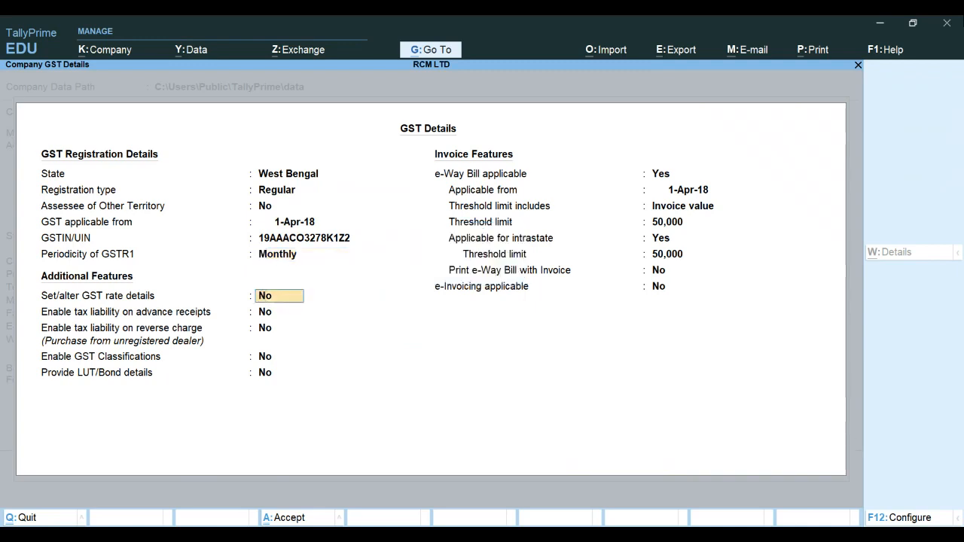
{"action": "key", "text": "Return"}
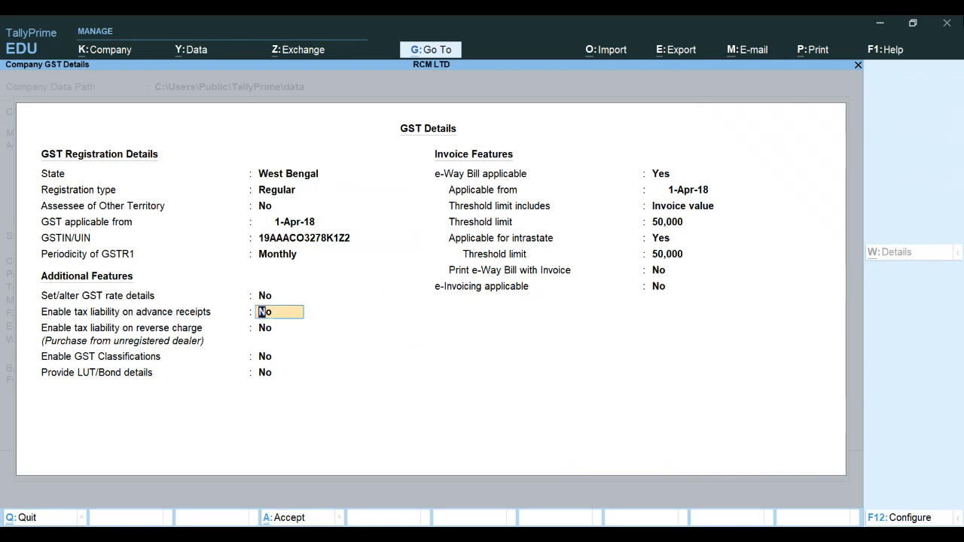
{"action": "key", "text": "Return"}
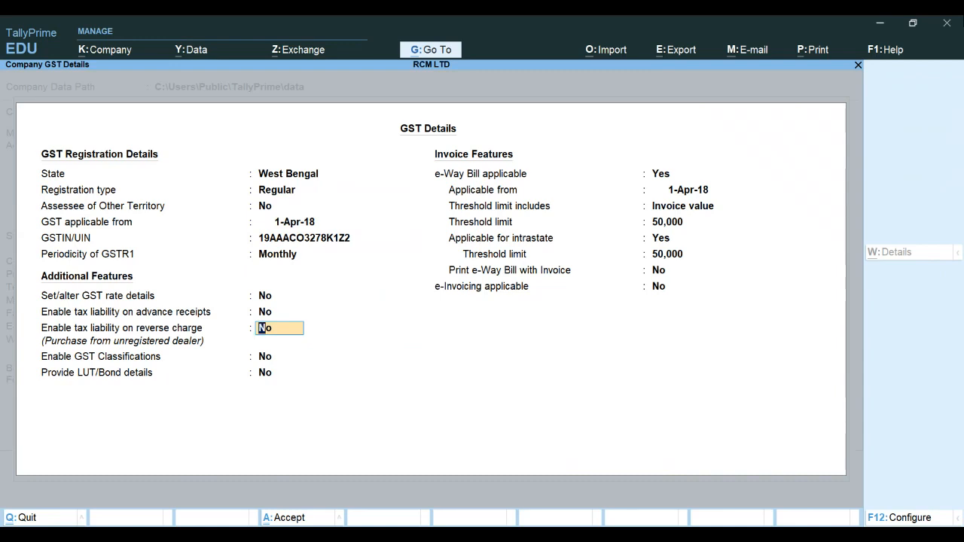
{"action": "type", "text": "Y"}
{"action": "key", "text": "Return"}
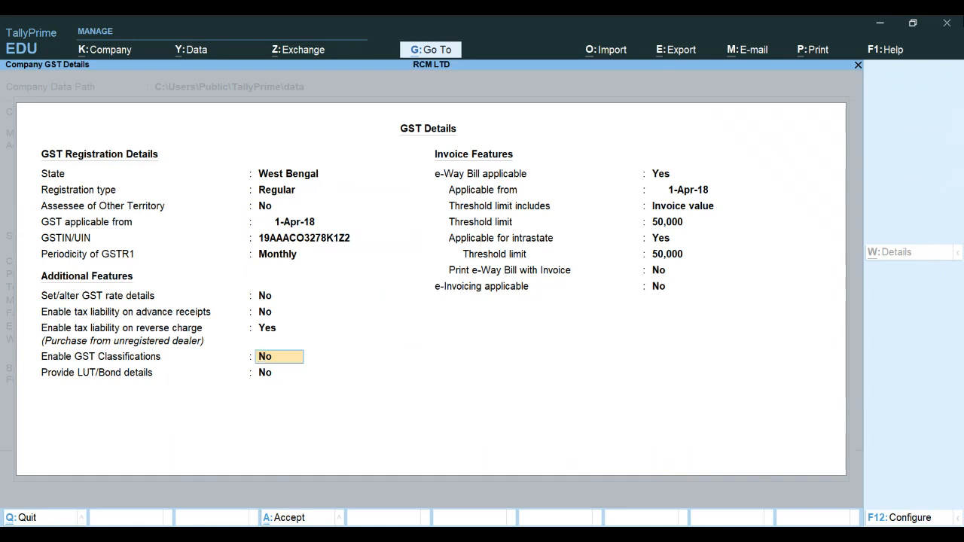
Set e-Way Bill applicable to No and accept the GST details
{"action": "key", "text": "Return"}
{"action": "key", "text": "Return"}
{"action": "type", "text": "N"}
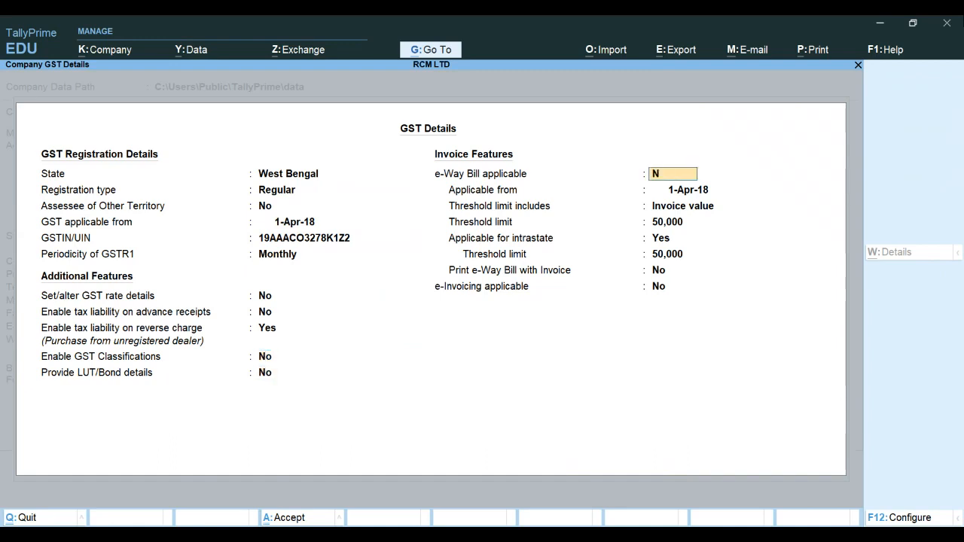
{"action": "key", "text": "Return"}
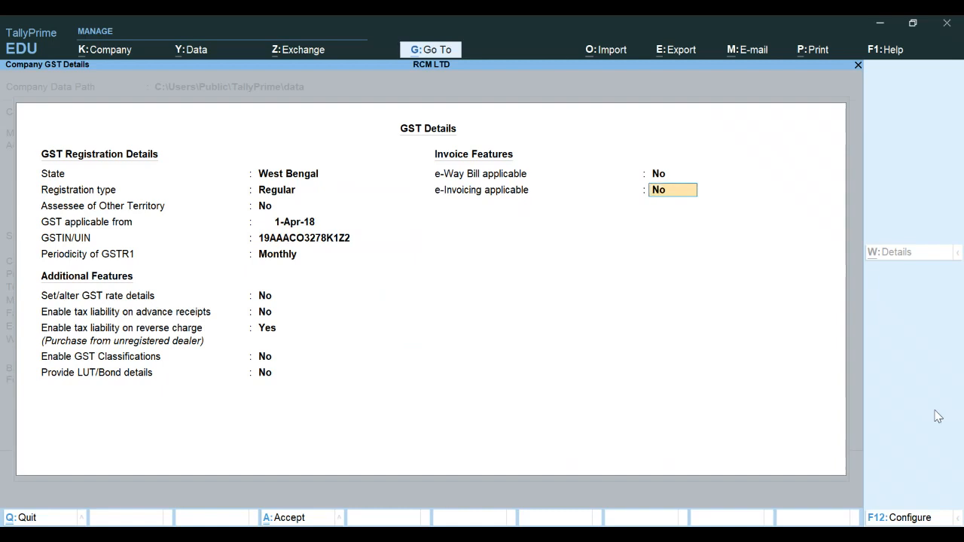
{"action": "key", "text": "ctrl"}
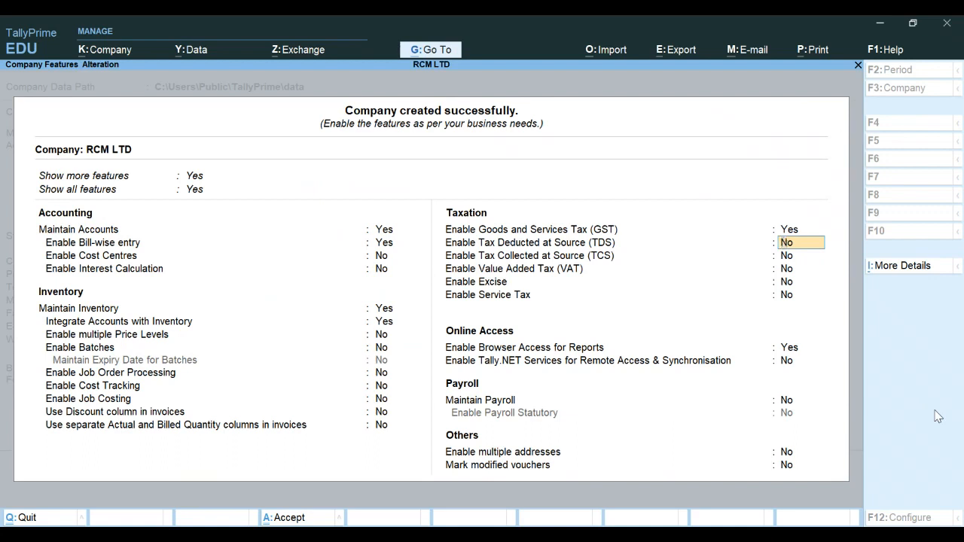
Accept the remaining company features without changes
{"action": "key", "text": "Return"}
{"action": "key", "text": "Return"}
{"action": "key", "text": "Return"}
{"action": "key", "text": "Return"}
{"action": "key", "text": "Return"}
{"action": "key", "text": "Return"}
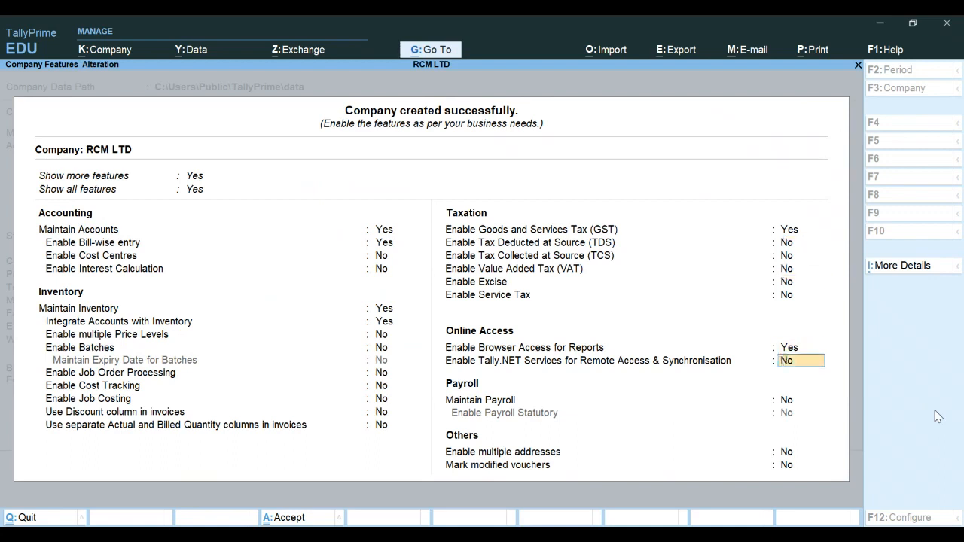
{"action": "key", "text": "ctrl"}
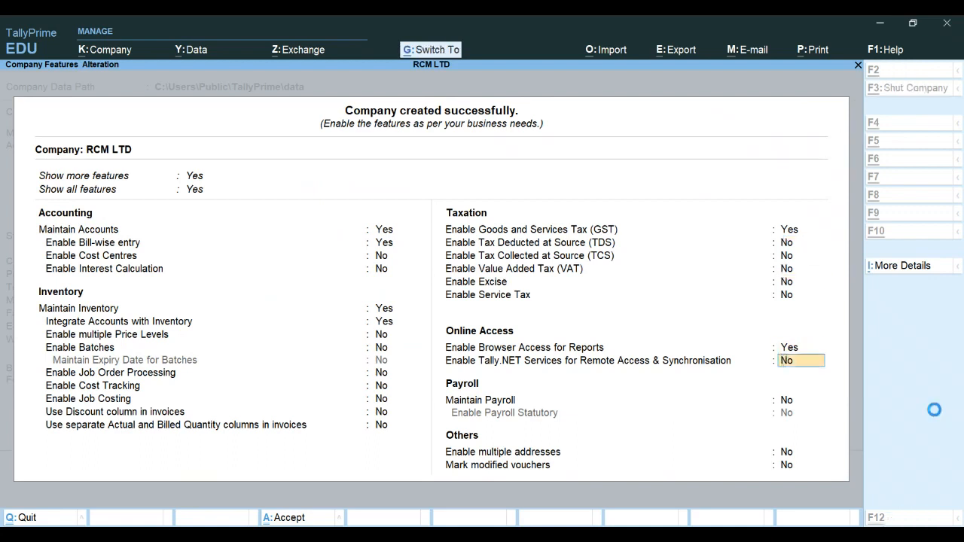
{"action": "key", "text": "ctrl+a"}
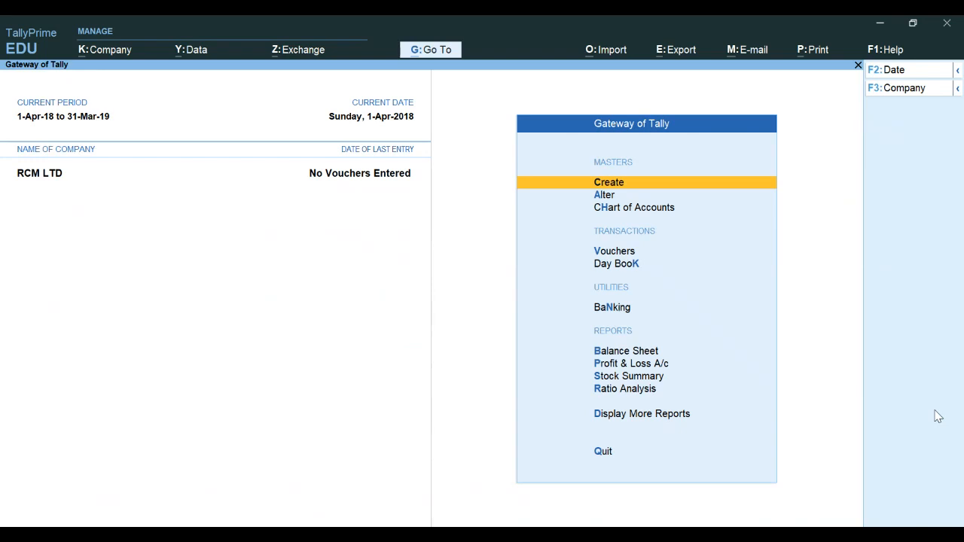
Start creating a new ledger and name it CAPITAL
{"action": "key", "text": "Return"}
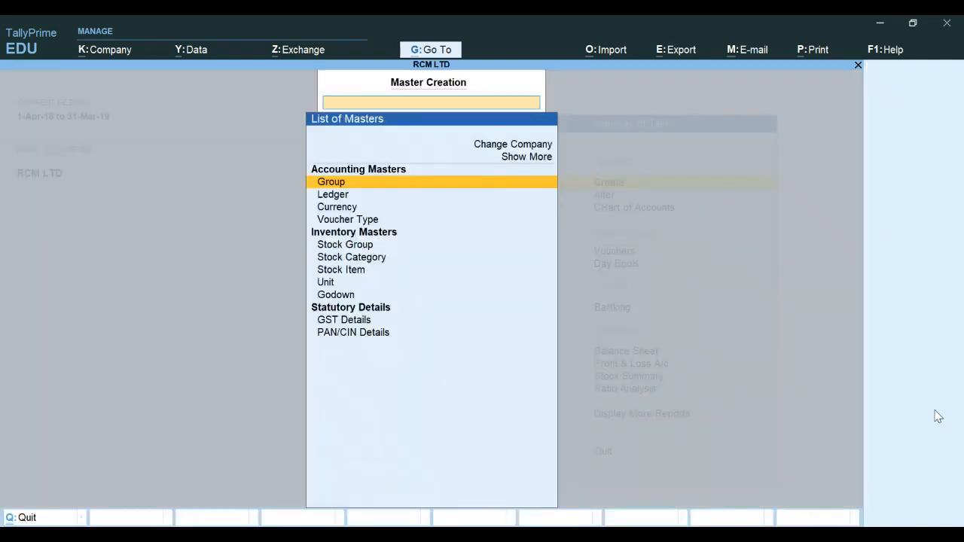
{"action": "key", "text": "Down"}
{"action": "key", "text": "Return"}
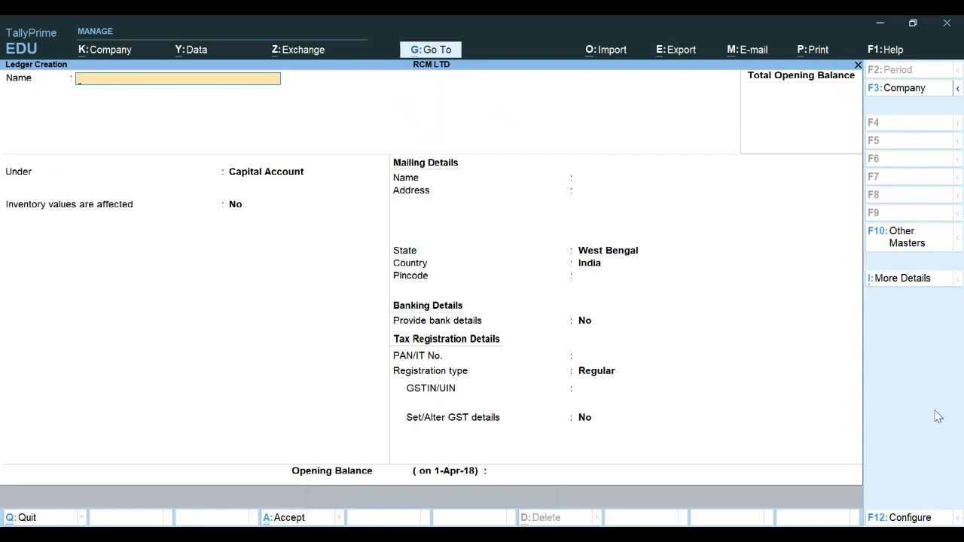
{"action": "type", "text": "CAPITAL"}
{"action": "key", "text": "Return"}
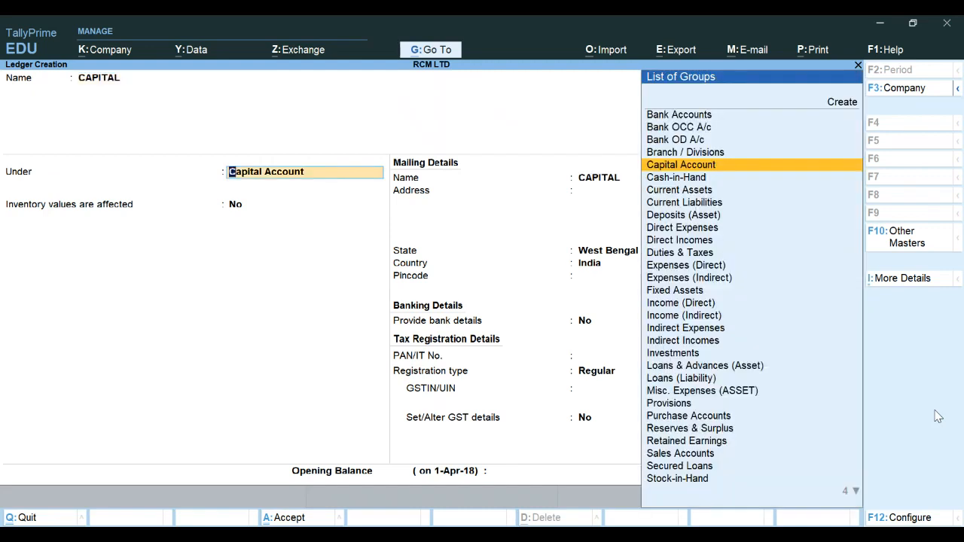
Keep the CAPITAL ledger under Capital Account, give it an opening balance of 800000, and save it
{"action": "key", "text": "Return"}
{"action": "key", "text": "Return"}
{"action": "key", "text": "Return"}
{"action": "key", "text": "Return"}
{"action": "key", "text": "Return"}
{"action": "key", "text": "Return"}
{"action": "key", "text": "Return"}
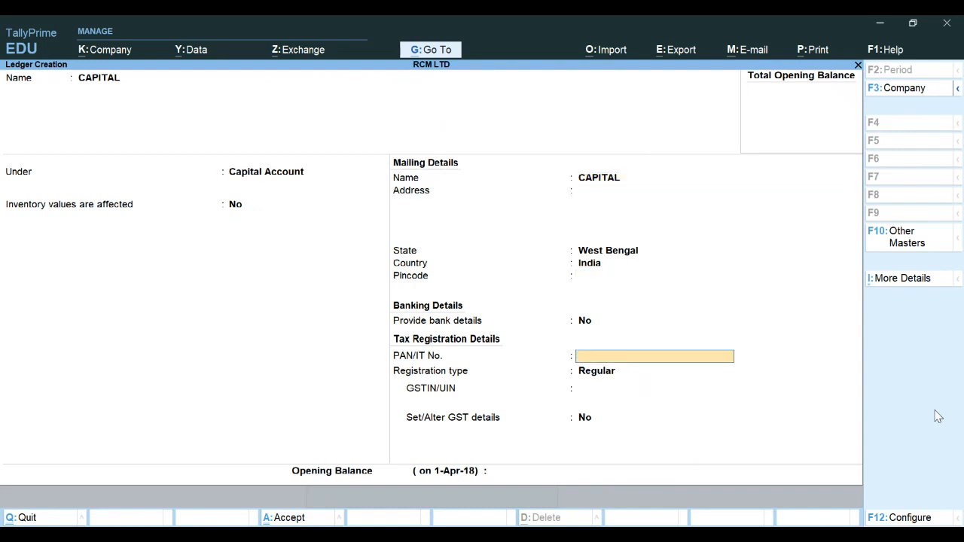
{"action": "key", "text": "Return"}
{"action": "key", "text": "Return"}
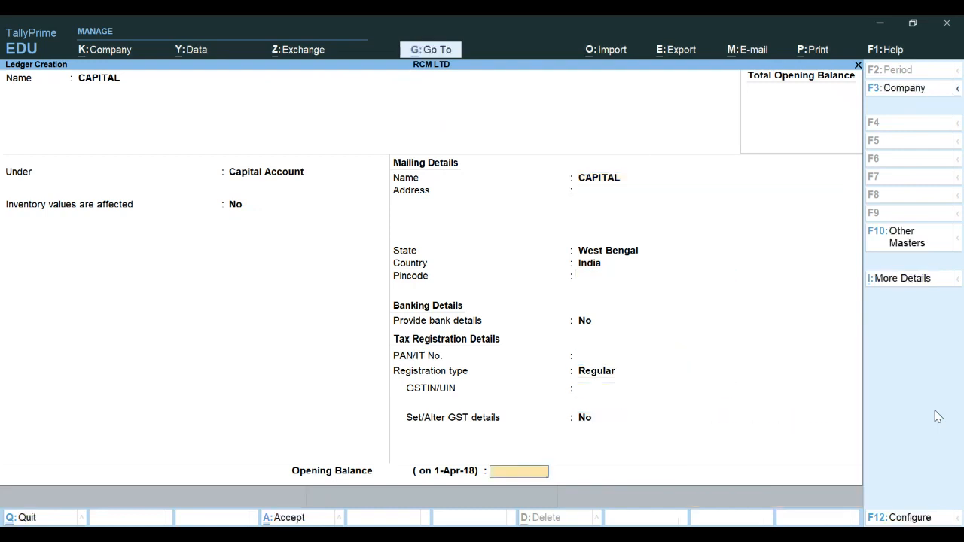
{"action": "type", "text": "800000"}
{"action": "key", "text": "Return"}
{"action": "key", "text": "Return"}
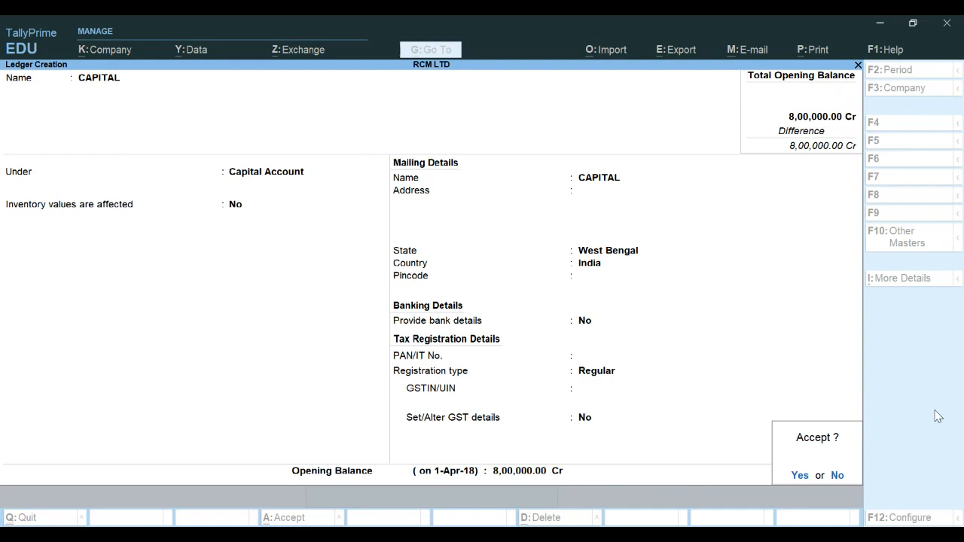
{"action": "key", "text": "Return"}
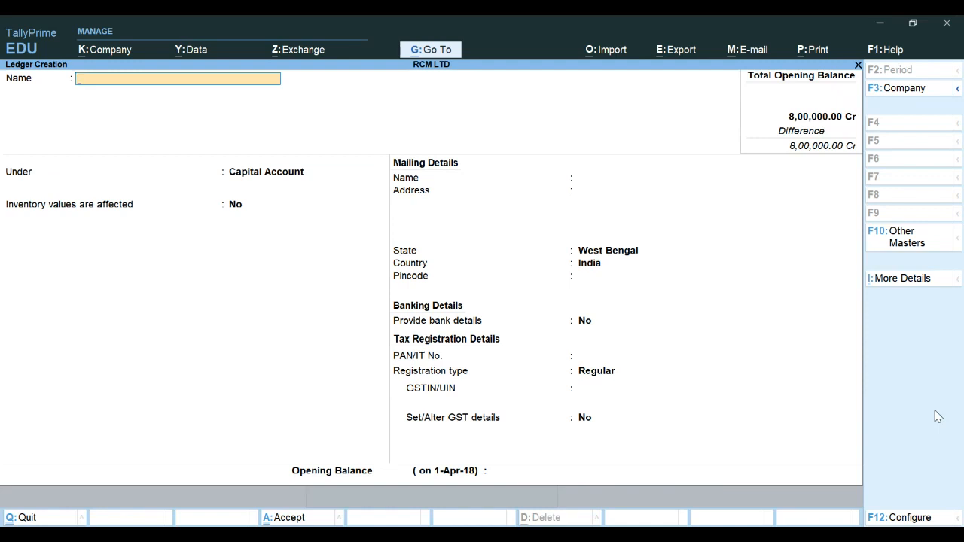
Name a new ledger BANK and place it under the Bank Accounts group
{"action": "type", "text": "BANK"}
{"action": "key", "text": "Return"}
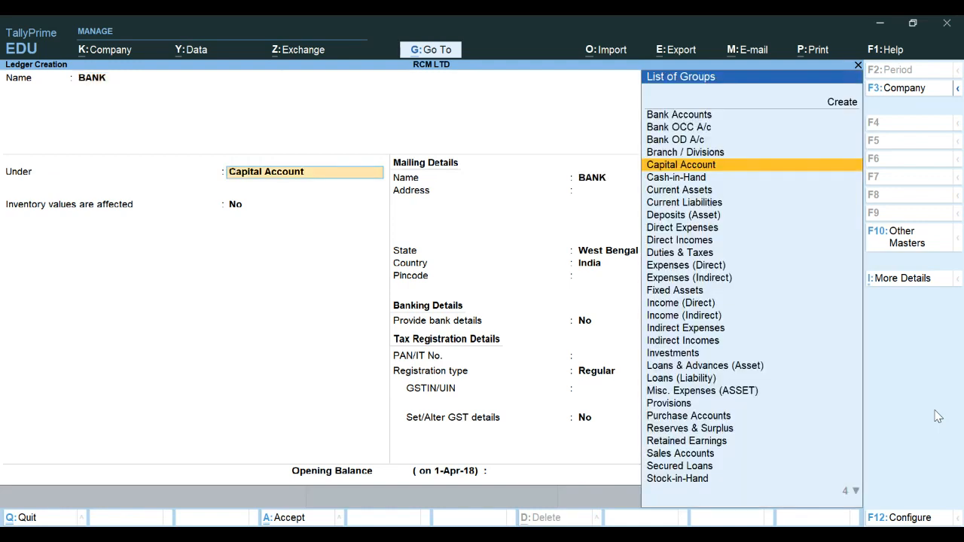
{"action": "type", "text": "B"}
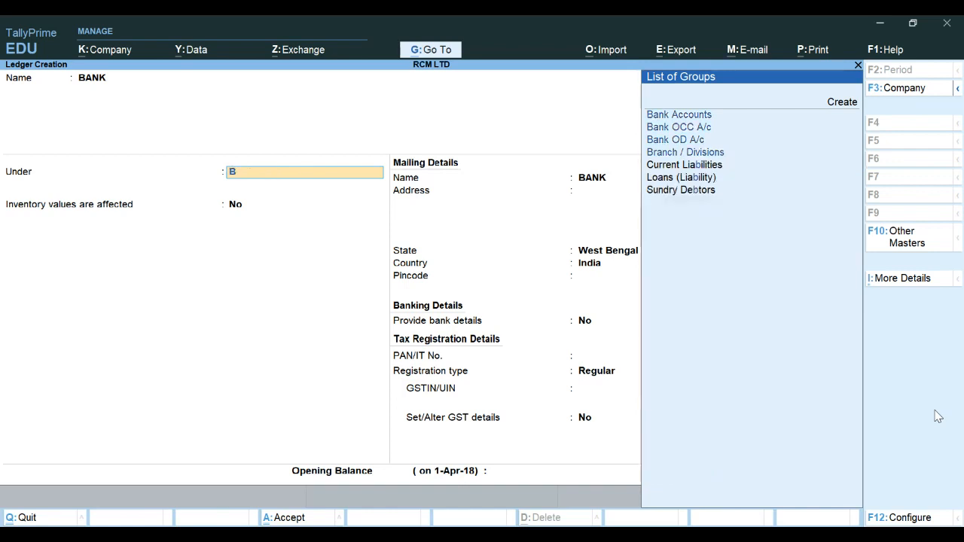
{"action": "key", "text": "Return"}
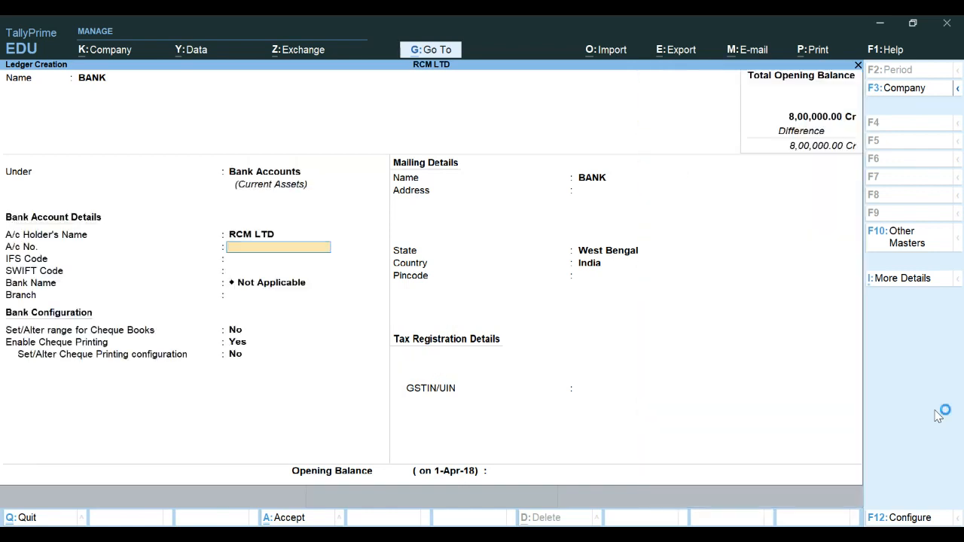
Skip the bank and mailing details, enter an opening balance of 8,00,000, and save the BANK ledger
{"action": "key", "text": "Return"}
{"action": "key", "text": "Return"}
{"action": "key", "text": "Return"}
{"action": "key", "text": "Return"}
{"action": "key", "text": "Return"}
{"action": "key", "text": "Return"}
{"action": "key", "text": "Return"}
{"action": "key", "text": "Return"}
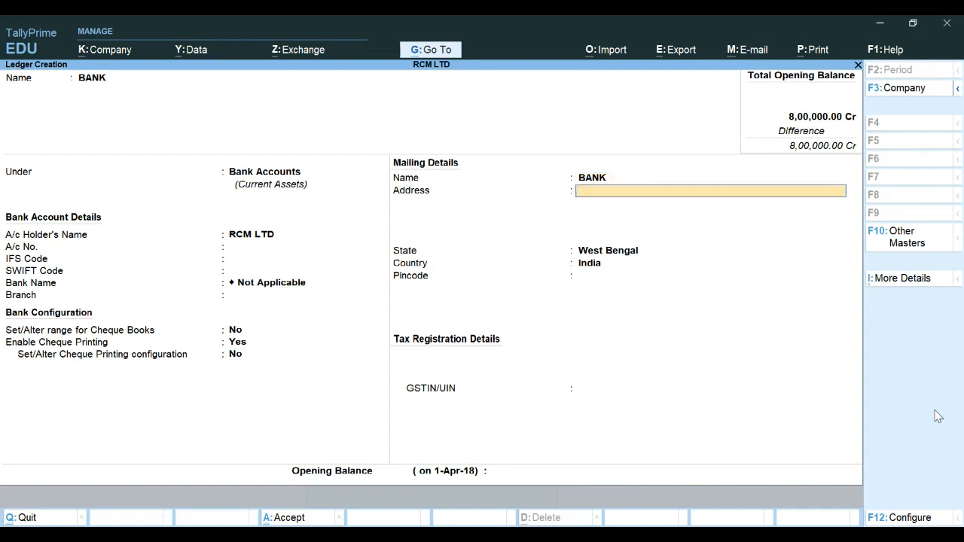
{"action": "key", "text": "Return"}
{"action": "key", "text": "Return"}
{"action": "key", "text": "Return"}
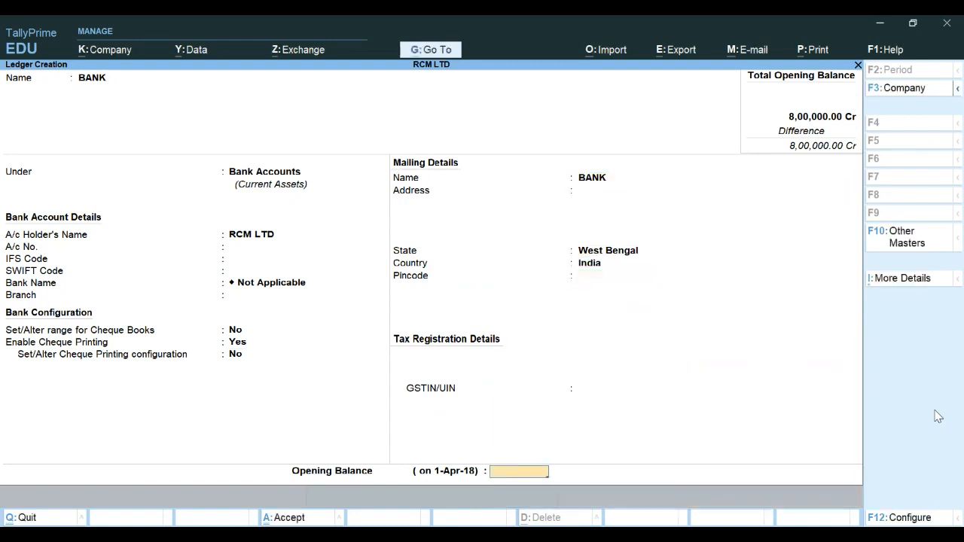
{"action": "type", "text": "8,00,"}
{"action": "type", "text": "00000"}
{"action": "key", "text": "Return"}
{"action": "key", "text": "Return"}
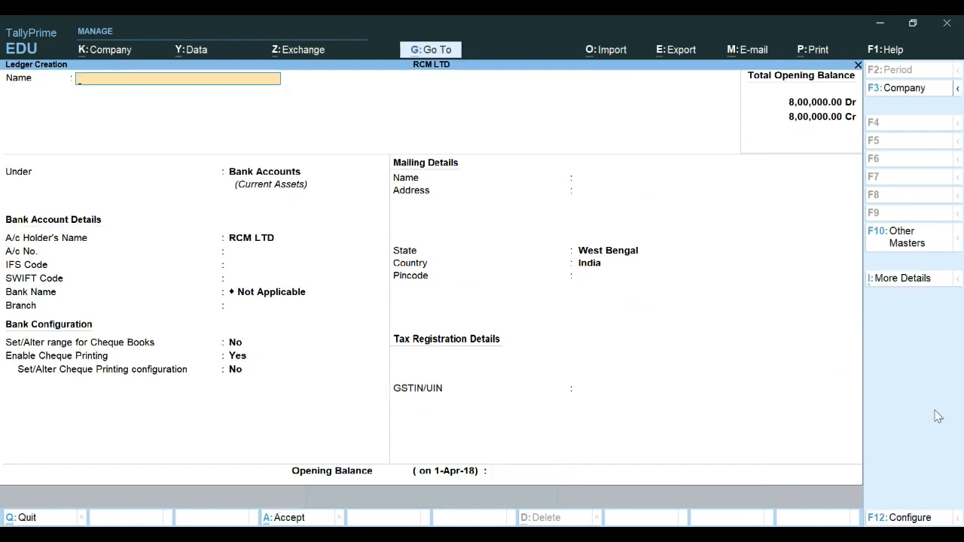
Leave ledger creation and open the Balance Sheet report
{"action": "key", "text": "Escape"}
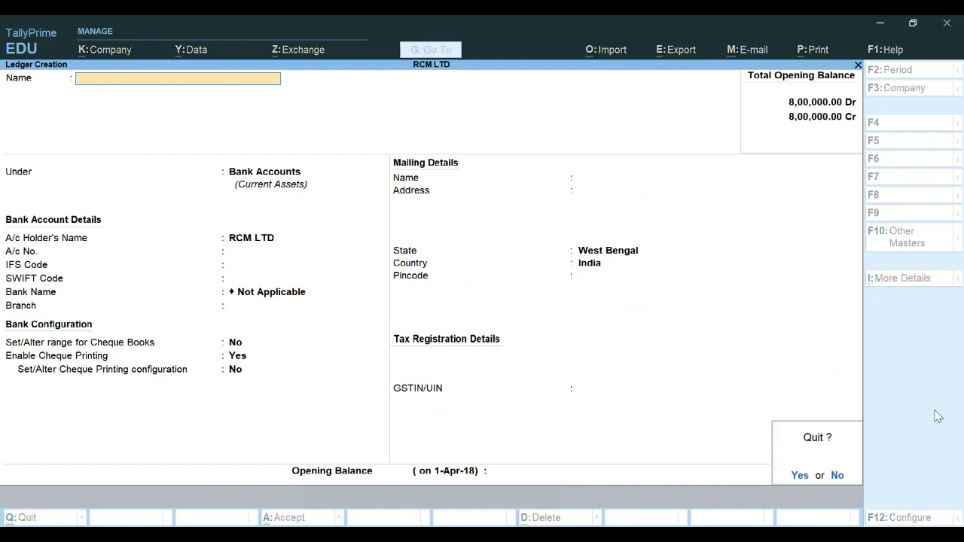
{"action": "key", "text": "y"}
{"action": "key", "text": "Escape"}
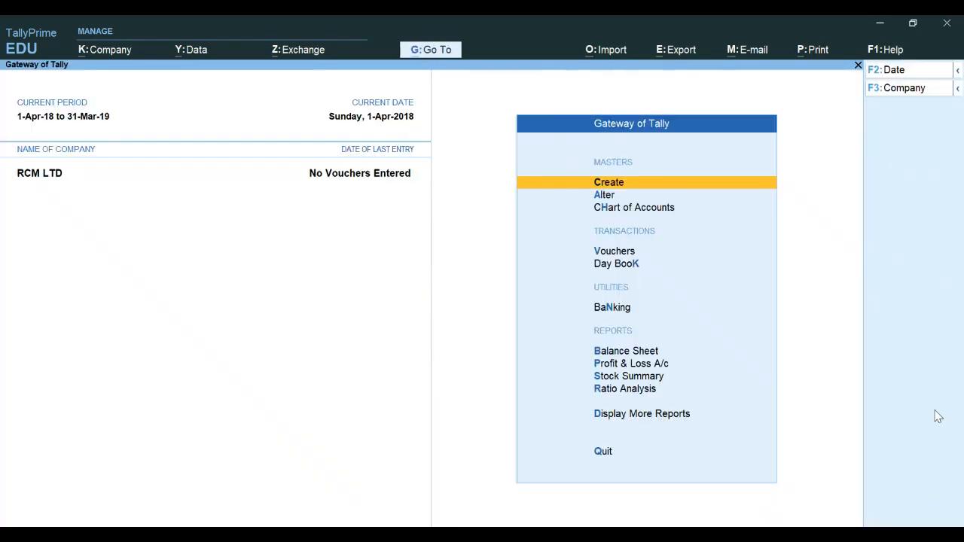
{"action": "key", "text": "Down"}
{"action": "key", "text": "Down"}
{"action": "key", "text": "Down"}
{"action": "key", "text": "Down"}
{"action": "key", "text": "Down"}
{"action": "key", "text": "Down"}
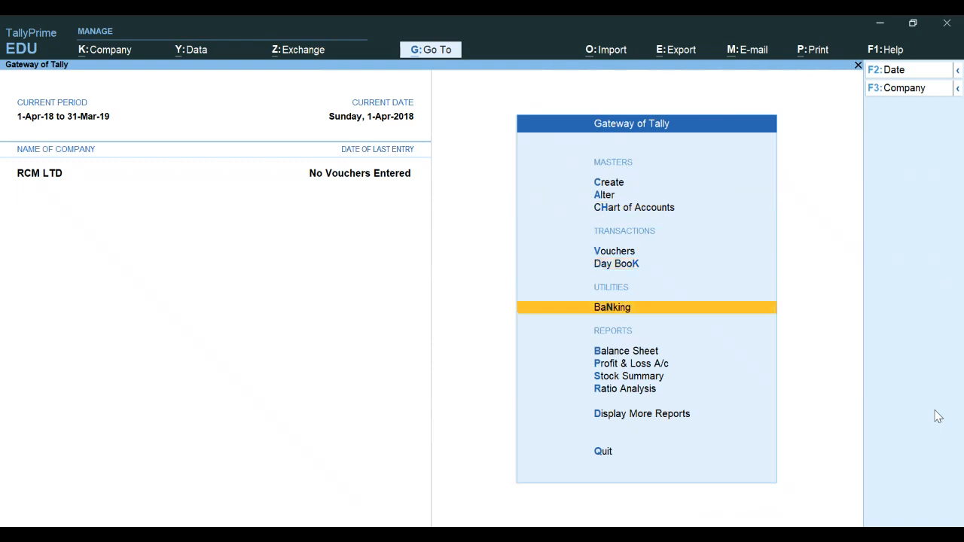
{"action": "key", "text": "Return"}
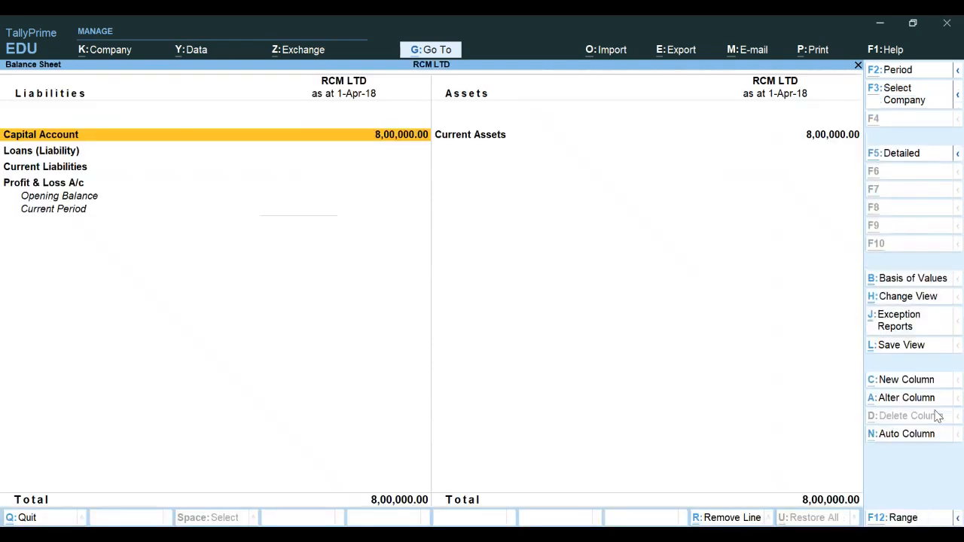
Switch the Balance Sheet to detailed view and examine the capital and bank account entries
{"action": "key", "text": "alt+f5"}
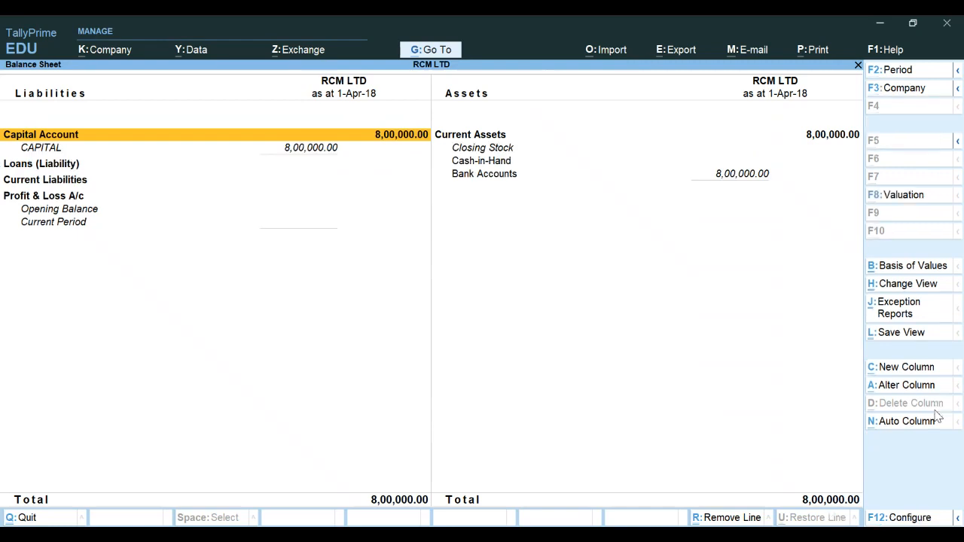
{"action": "key", "text": "Right"}
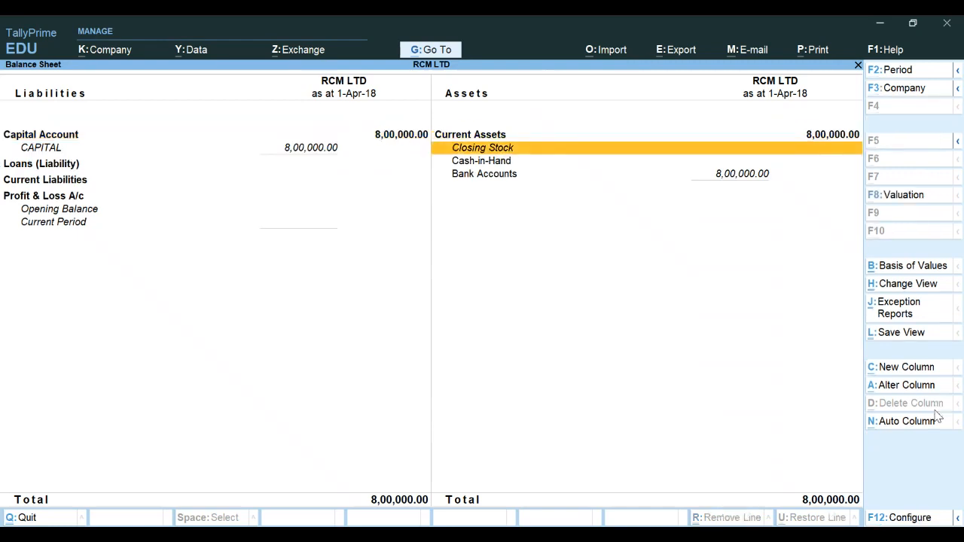
{"action": "key", "text": "Down"}
{"action": "key", "text": "Down"}
{"action": "key", "text": "Left"}
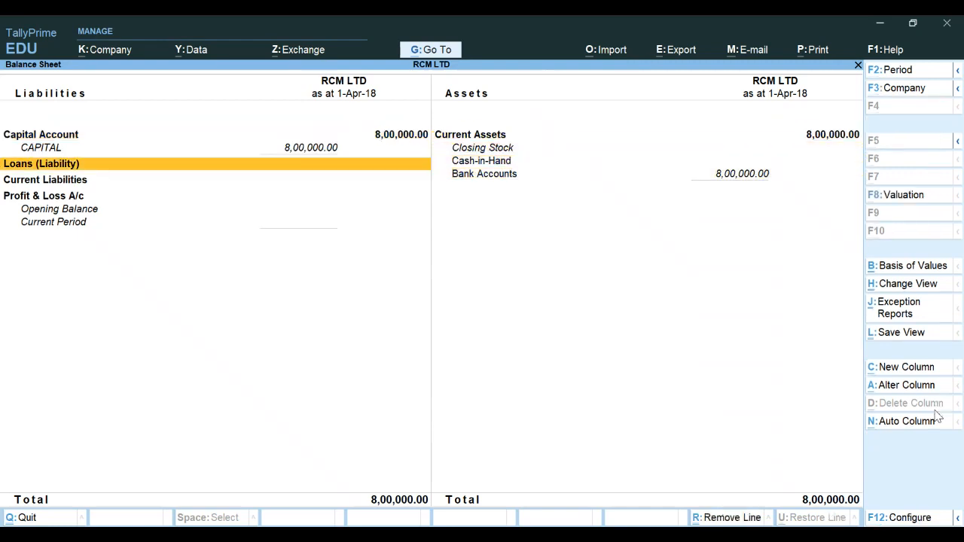
{"action": "key", "text": "Up"}
{"action": "key", "text": "Right"}
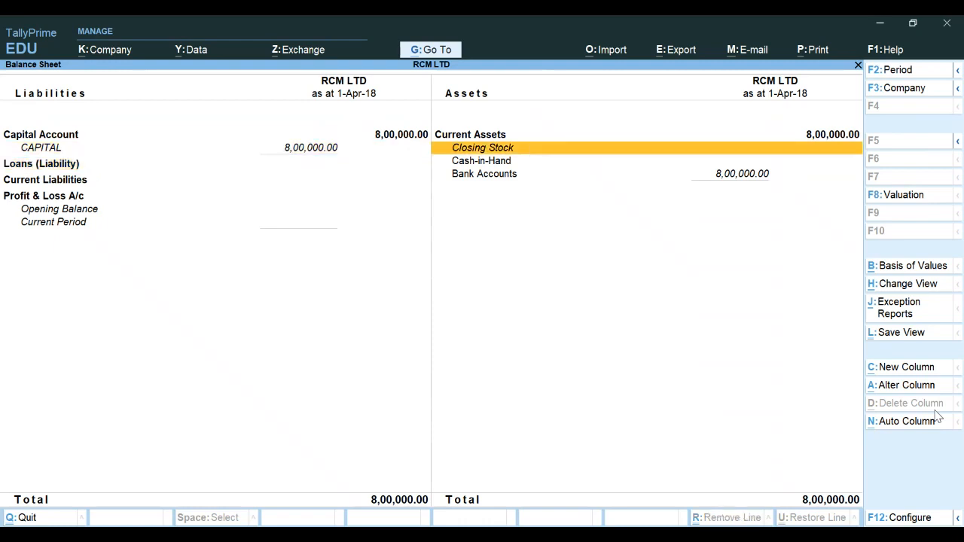
{"action": "key", "text": "Down"}
{"action": "key", "text": "Down"}
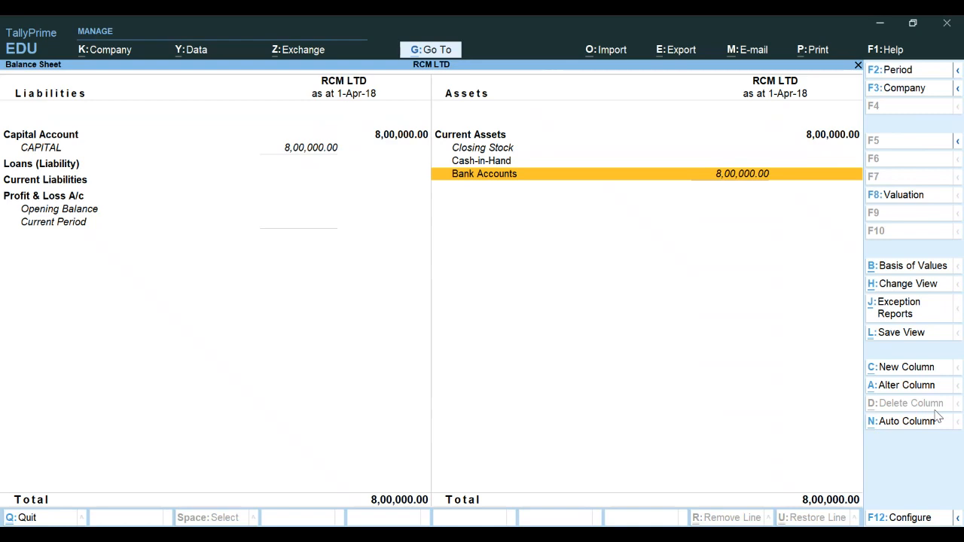
{"action": "key", "text": "Escape"}
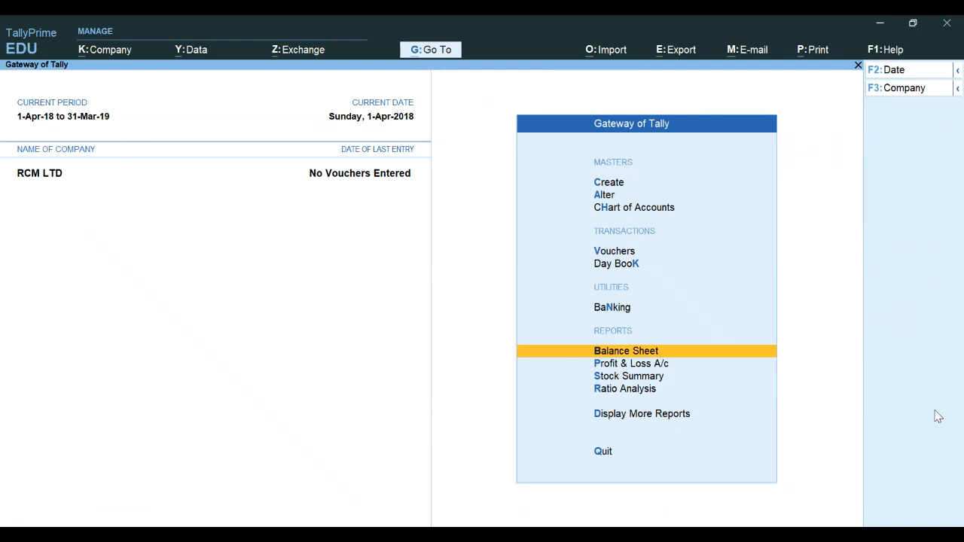
Start creating a new simple unit of measure with the symbol PCS
{"action": "key", "text": "Up"}
{"action": "key", "text": "Up"}
{"action": "key", "text": "Up"}
{"action": "key", "text": "Up"}
{"action": "key", "text": "Up"}
{"action": "key", "text": "Up"}
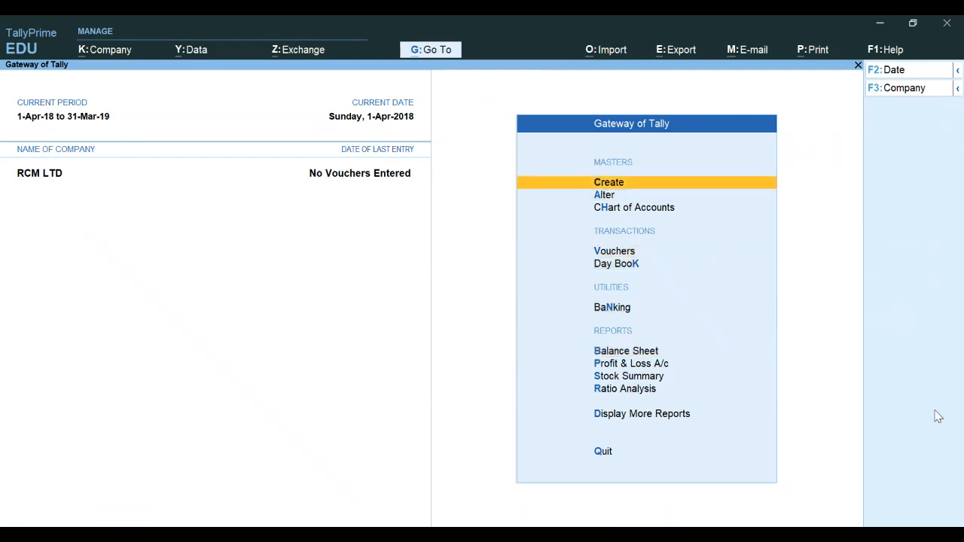
{"action": "key", "text": "Return"}
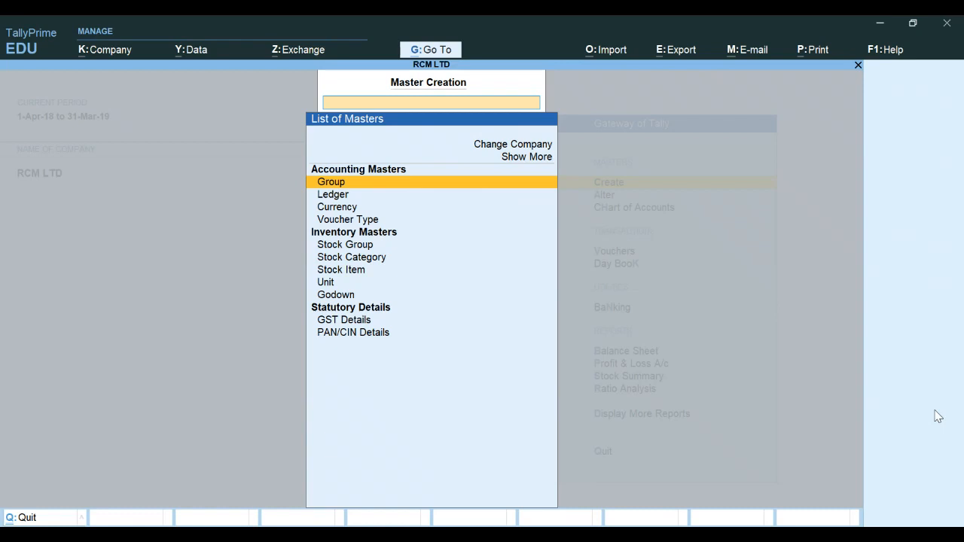
{"action": "key", "text": "Down"}
{"action": "key", "text": "Down"}
{"action": "key", "text": "Down"}
{"action": "key", "text": "Down"}
{"action": "key", "text": "Down"}
{"action": "key", "text": "Down"}
{"action": "key", "text": "Down"}
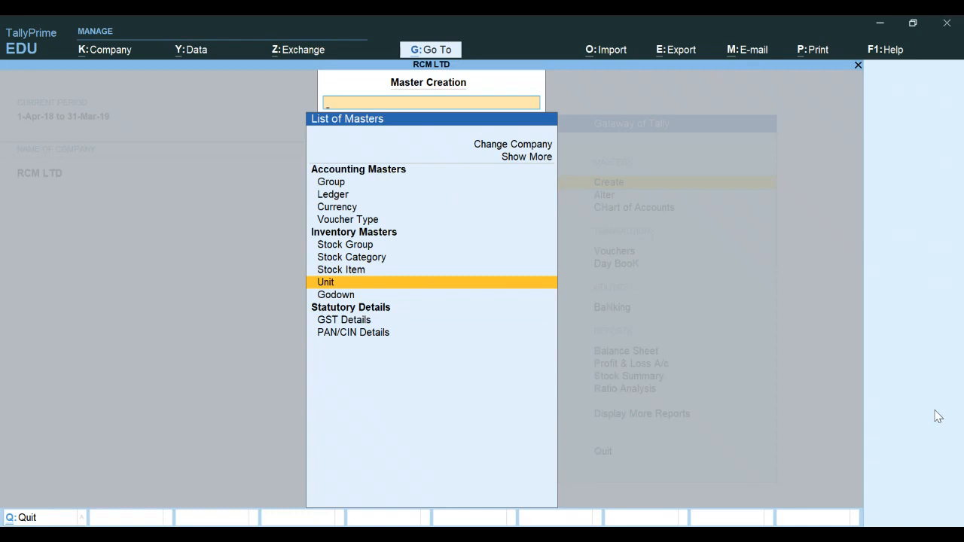
{"action": "key", "text": "Return"}
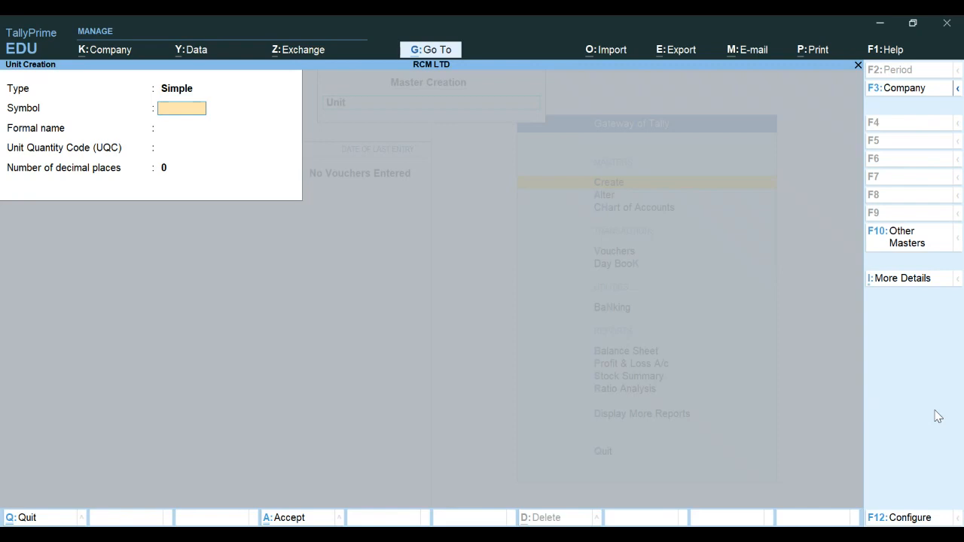
{"action": "type", "text": "PCS"}
{"action": "key", "text": "Return"}
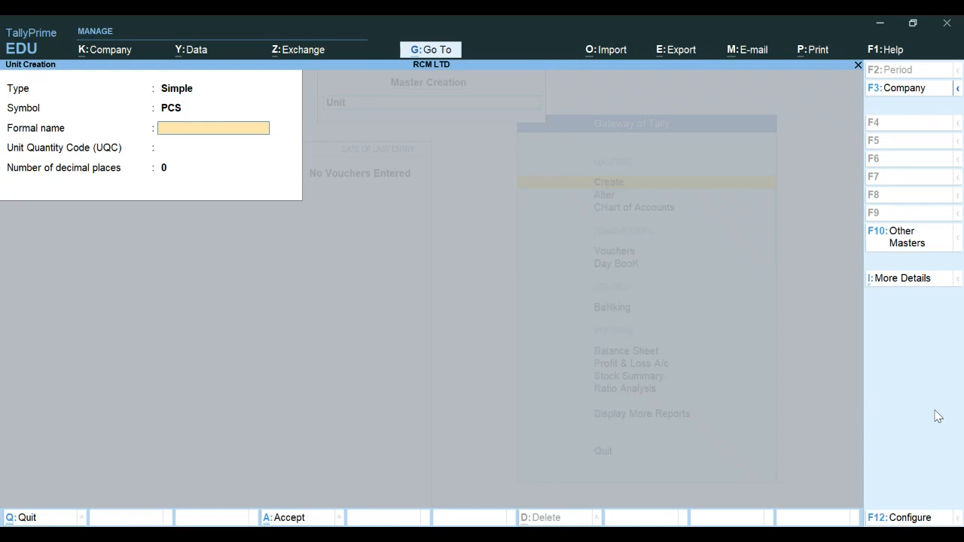
Set the PCS unit's quantity code to PCS-PIECES, keep 0 decimal places, and save it
{"action": "key", "text": "Return"}
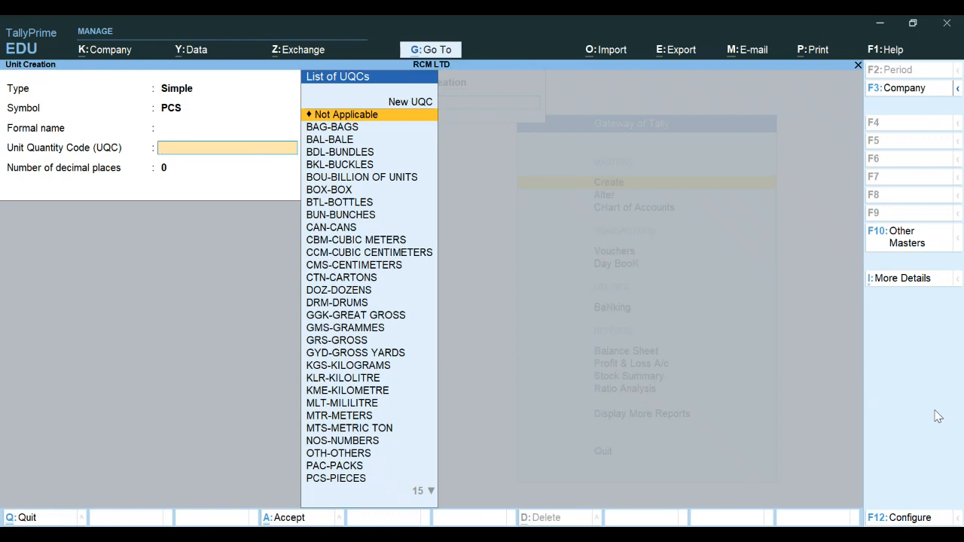
{"action": "type", "text": "P"}
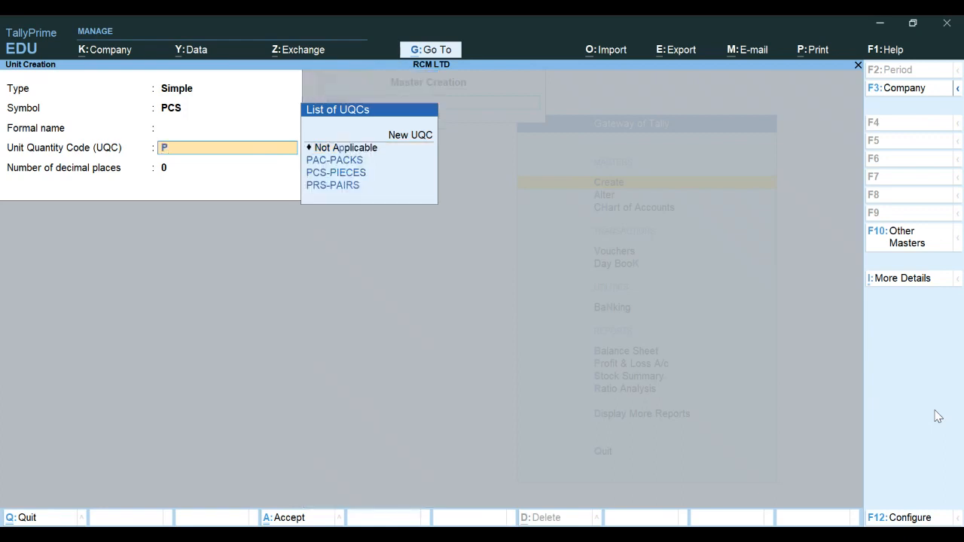
{"action": "key", "text": "Down"}
{"action": "key", "text": "Down"}
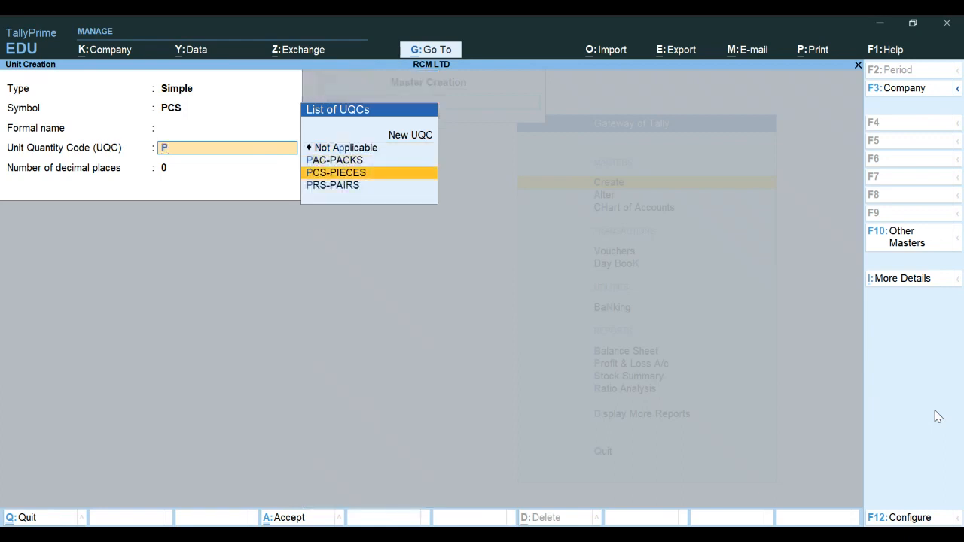
{"action": "key", "text": "Return"}
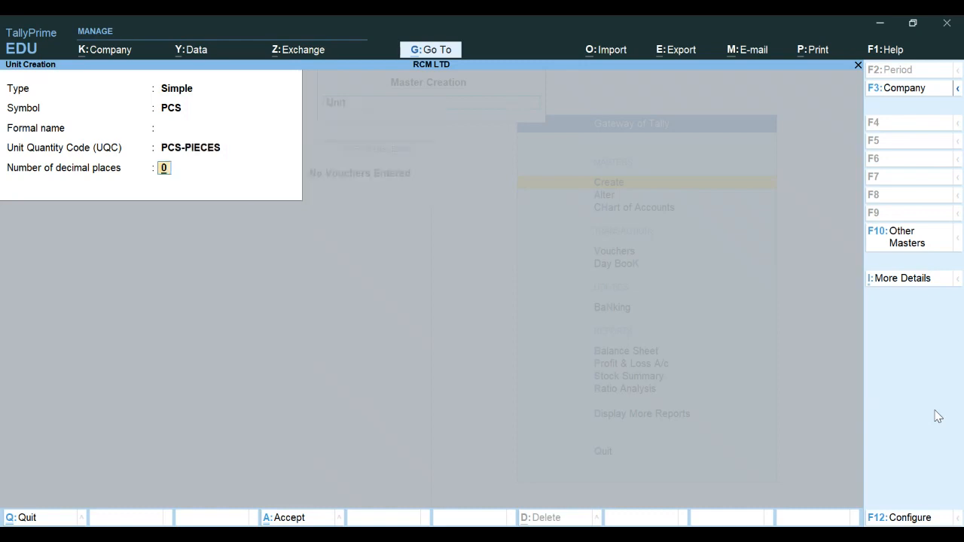
{"action": "key", "text": "Return"}
{"action": "key", "text": "Return"}
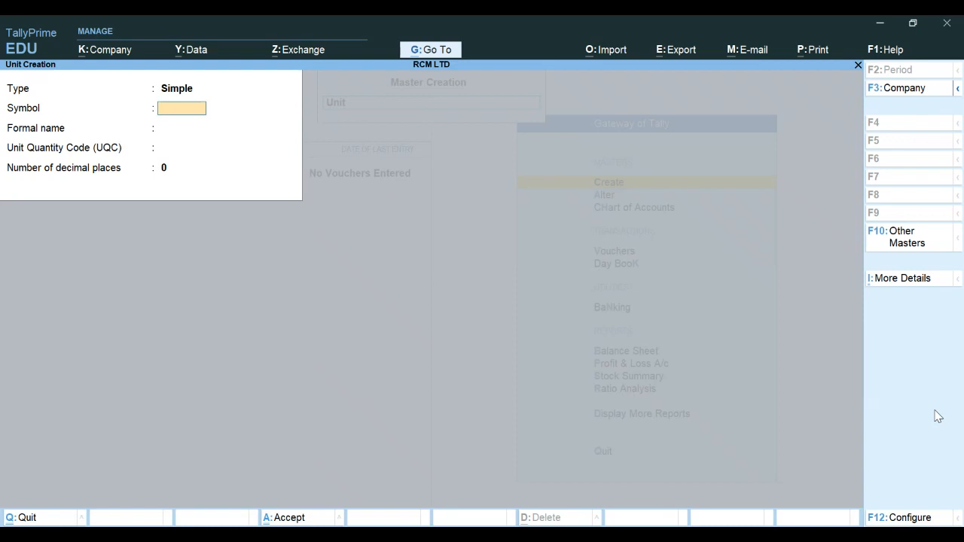
Leave unit creation and start a new stock item named PRODUCT A
{"action": "key", "text": "Escape"}
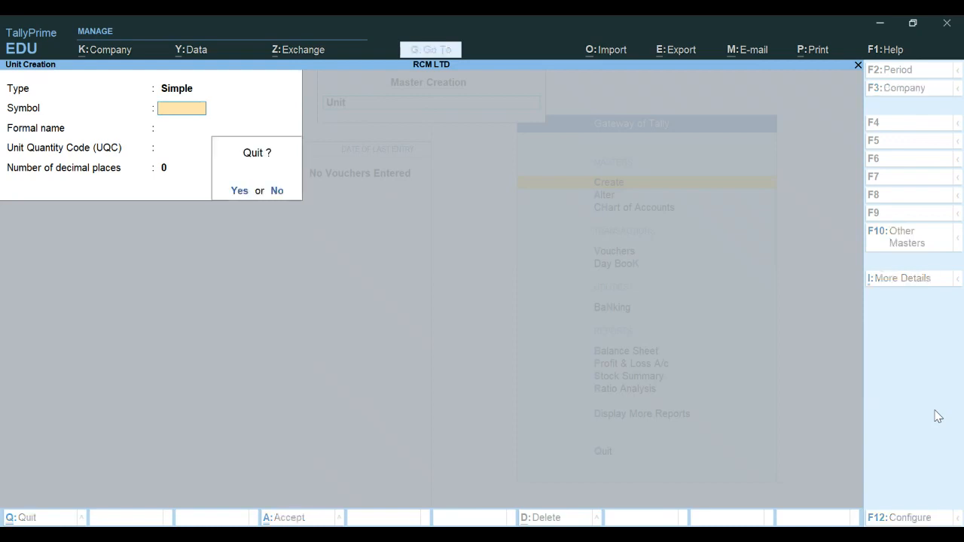
{"action": "key", "text": "Return"}
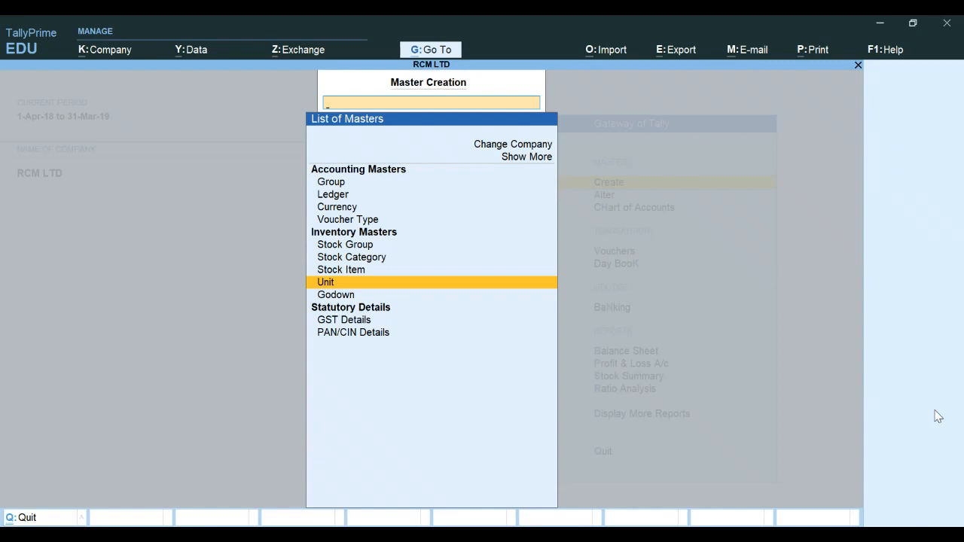
{"action": "key", "text": "Up"}
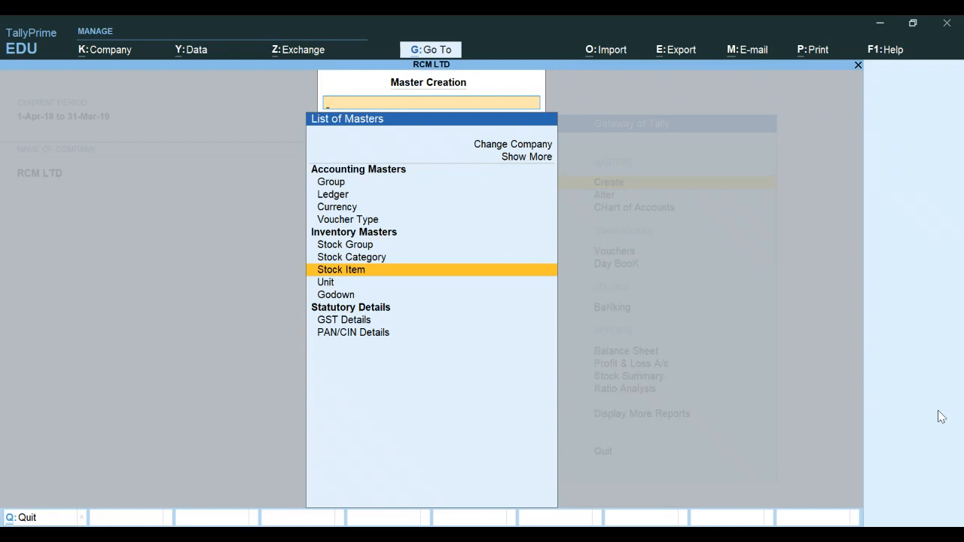
{"action": "key", "text": "Return"}
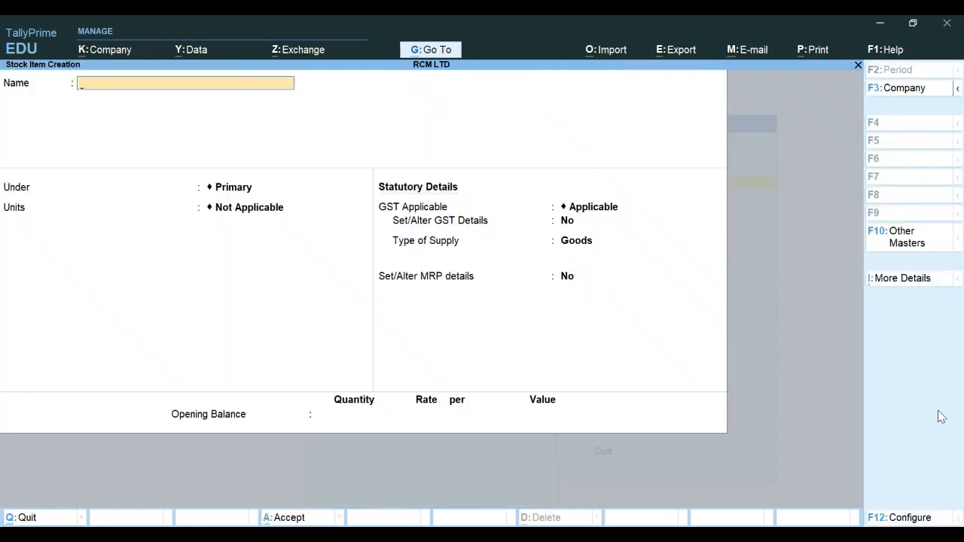
{"action": "type", "text": "PRODUCT A"}
{"action": "key", "text": "Return"}
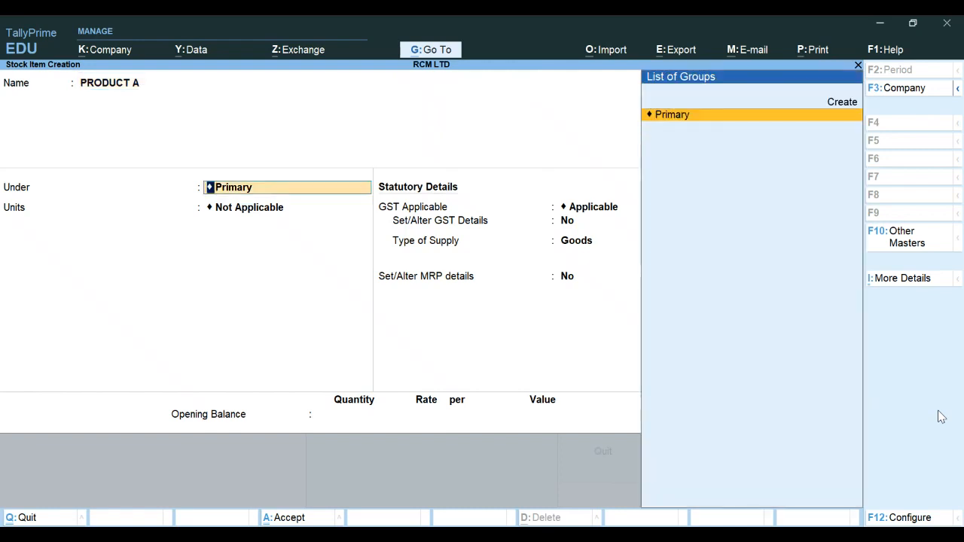
Set PRODUCT A under Primary with unit PCS, and choose to set GST details for it
{"action": "key", "text": "Return"}
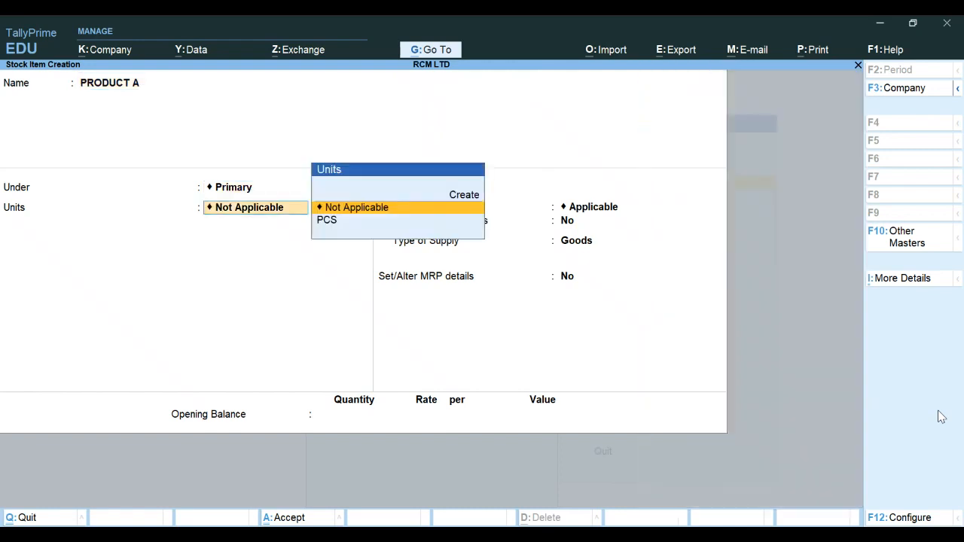
{"action": "key", "text": "Down"}
{"action": "key", "text": "Return"}
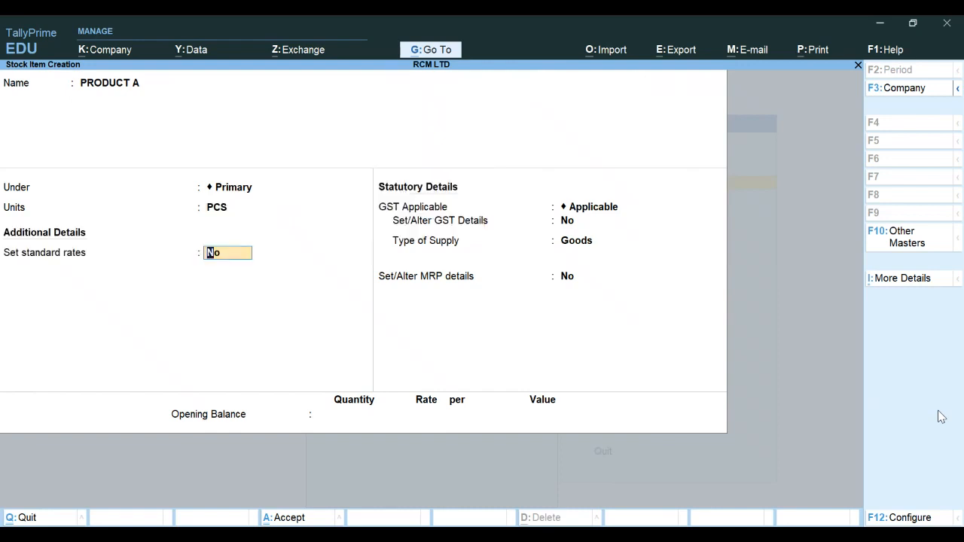
{"action": "key", "text": "Return"}
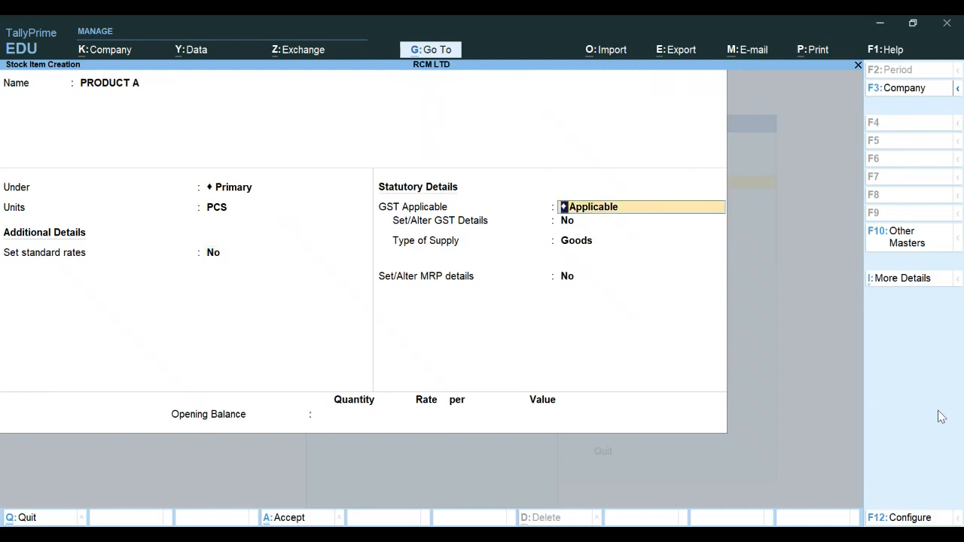
{"action": "key", "text": "Return"}
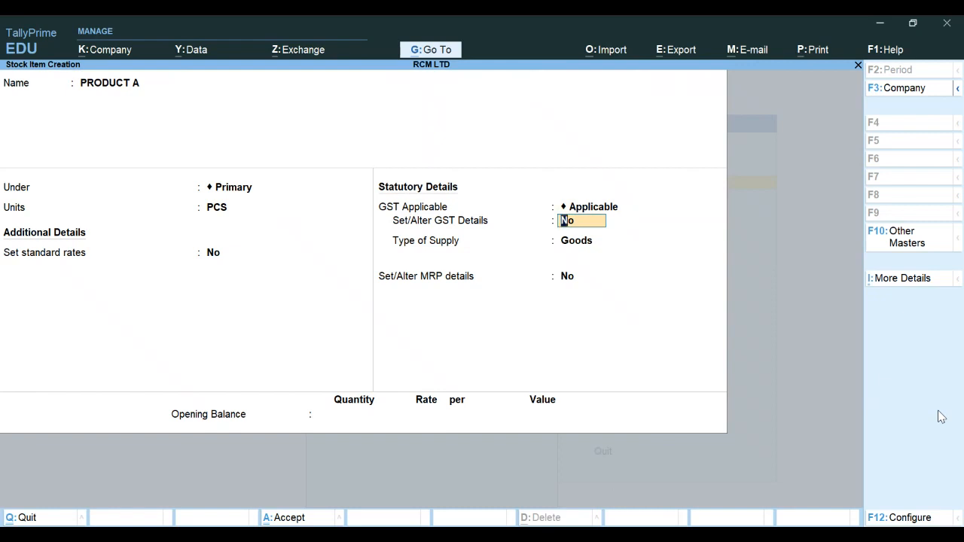
{"action": "type", "text": "Y"}
{"action": "key", "text": "Return"}
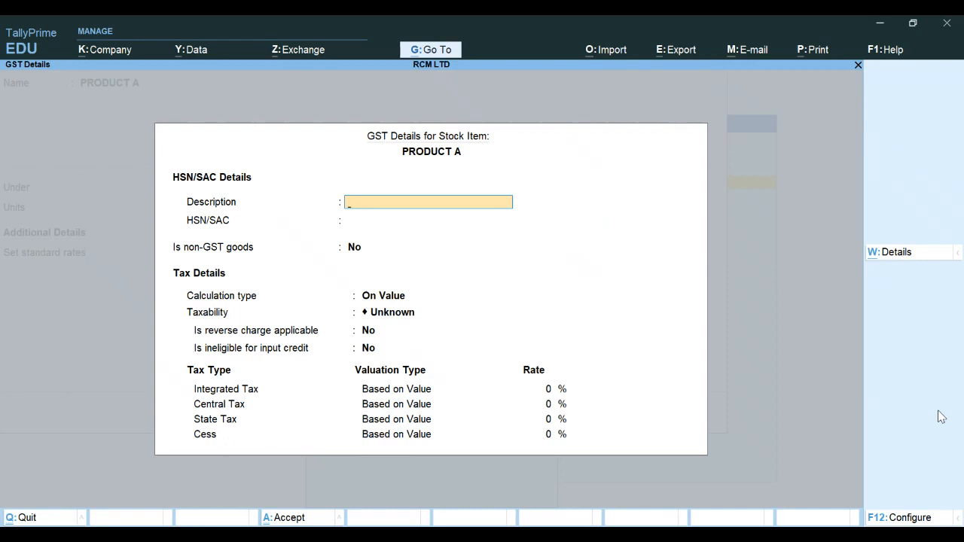
Review the GST details configuration options and accept them as they are
{"action": "key", "text": "F12"}
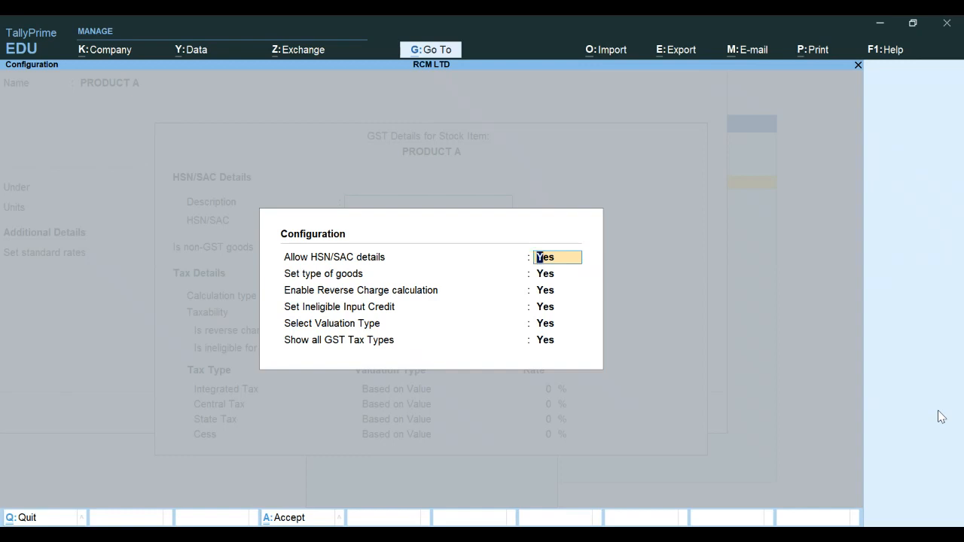
{"action": "key", "text": "Return"}
{"action": "key", "text": "Return"}
{"action": "key", "text": "Return"}
{"action": "key", "text": "Return"}
{"action": "key", "text": "Return"}
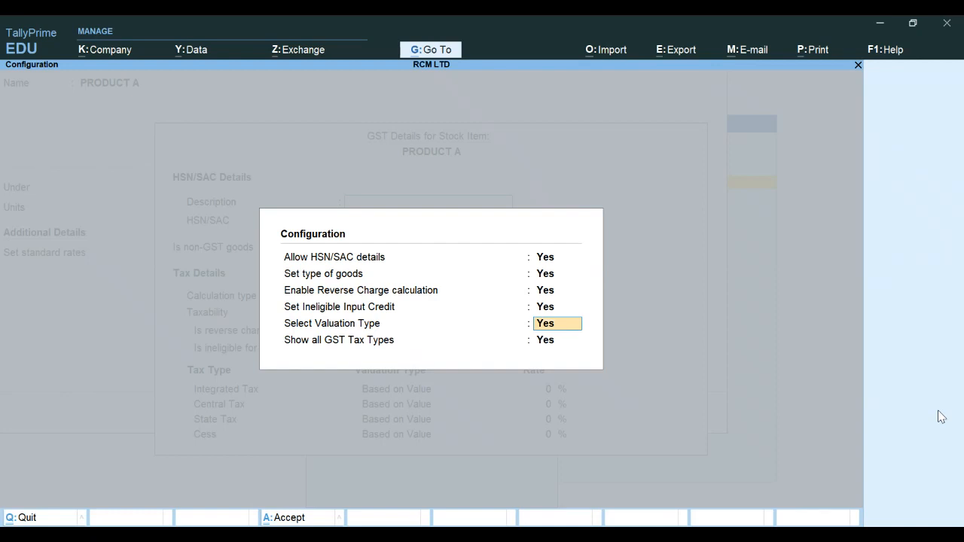
{"action": "key", "text": "Return"}
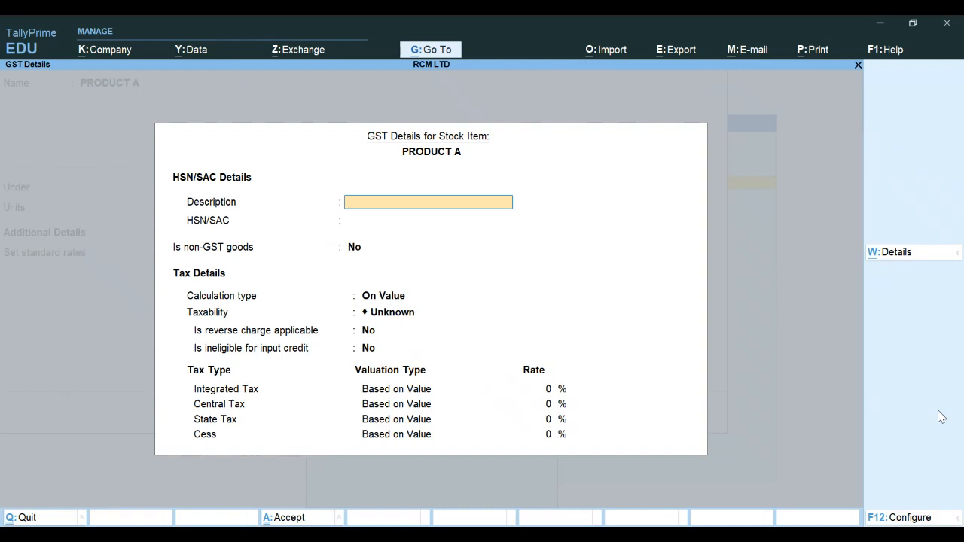
Enter GOODS as the description and 1234 as the HSN/SAC code for PRODUCT A
{"action": "type", "text": "GOODS"}
{"action": "key", "text": "Return"}
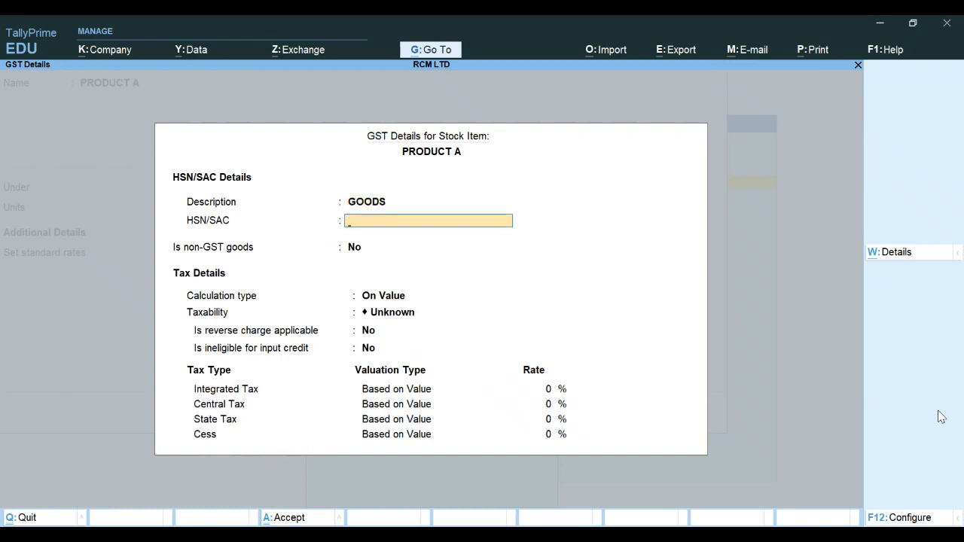
{"action": "type", "text": "1234"}
{"action": "key", "text": "Return"}
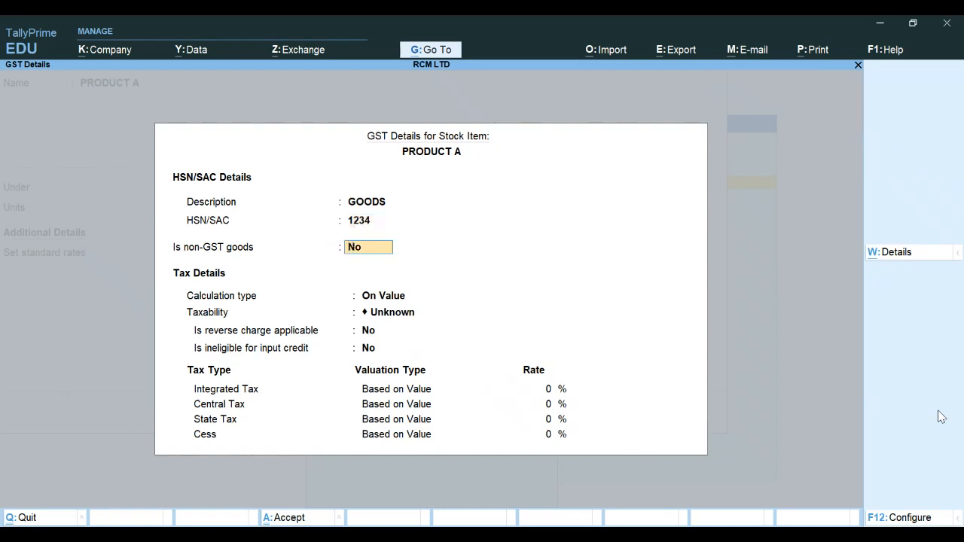
Keep calculation type On Value, set taxability to Taxable and mark reverse charge as applicable
{"action": "key", "text": "Return"}
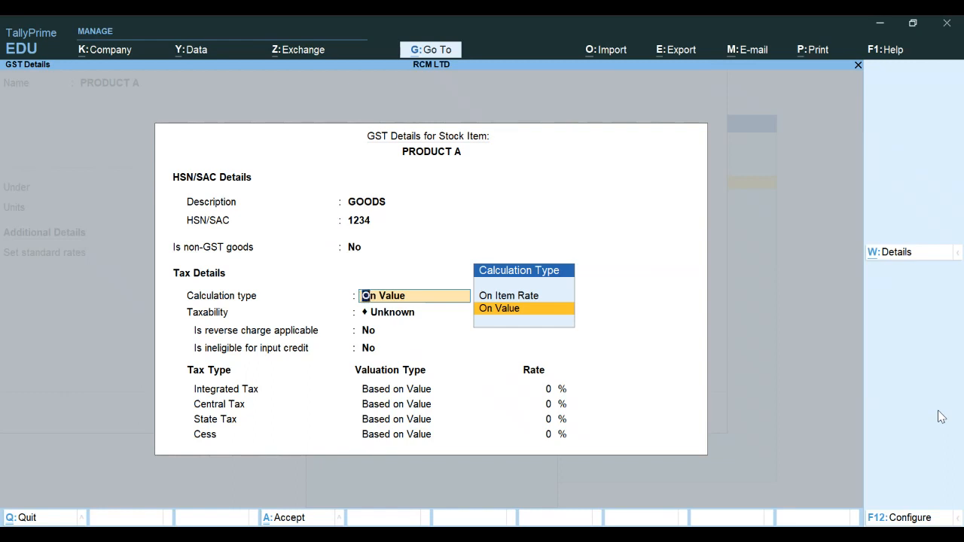
{"action": "key", "text": "Return"}
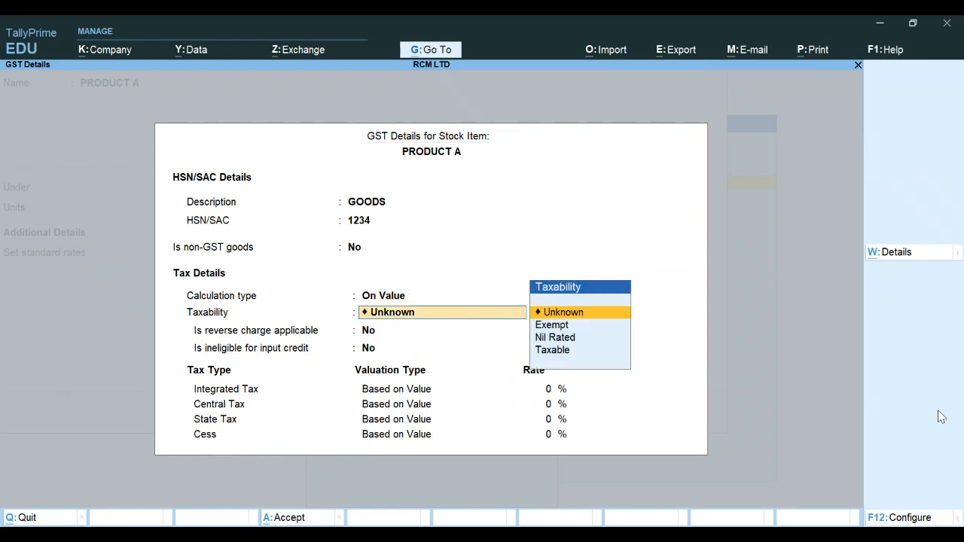
{"action": "key", "text": "Down"}
{"action": "key", "text": "Down"}
{"action": "key", "text": "Down"}
{"action": "key", "text": "Return"}
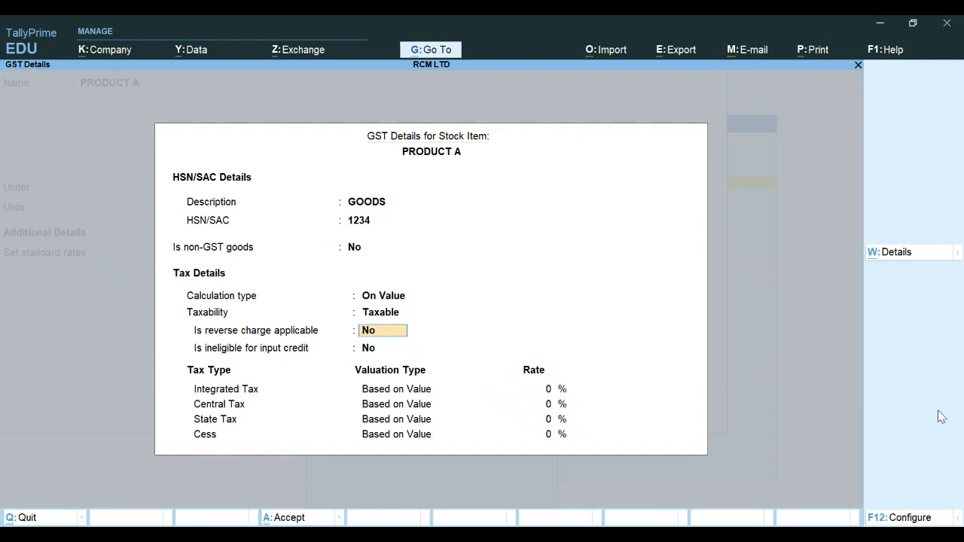
{"action": "type", "text": "Y"}
{"action": "key", "text": "Return"}
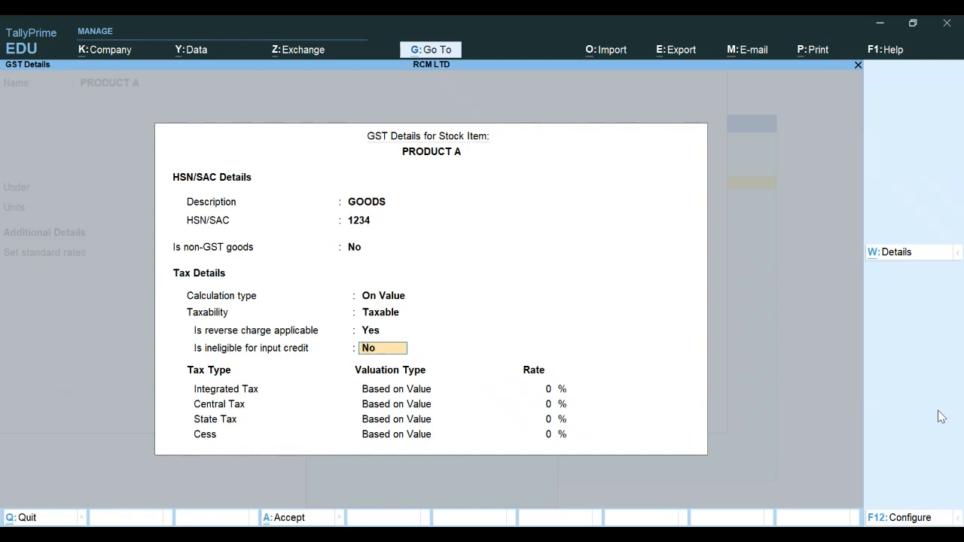
Set the integrated tax rate to 18% and accept PRODUCT A's GST details
{"action": "key", "text": "Return"}
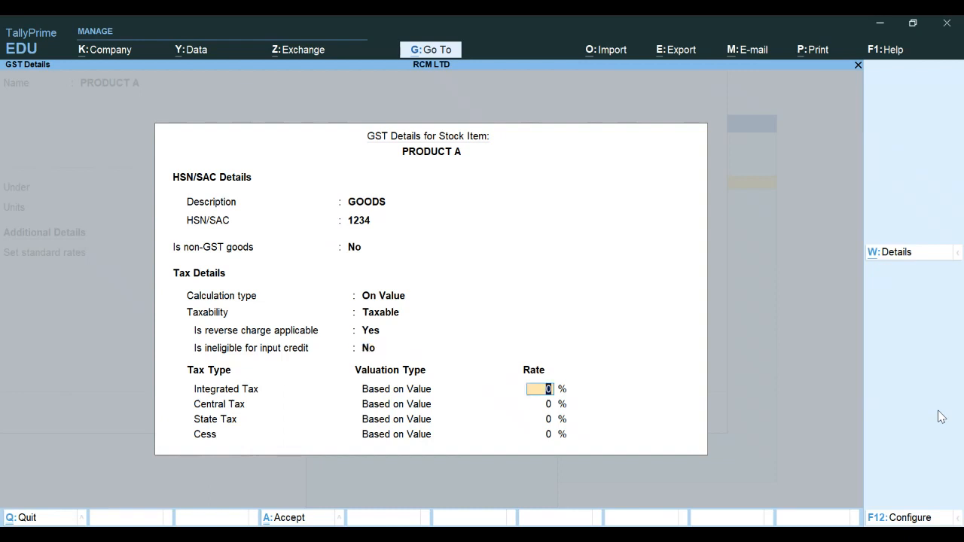
{"action": "type", "text": "18"}
{"action": "key", "text": "Return"}
{"action": "key", "text": "Return"}
{"action": "key", "text": "Return"}
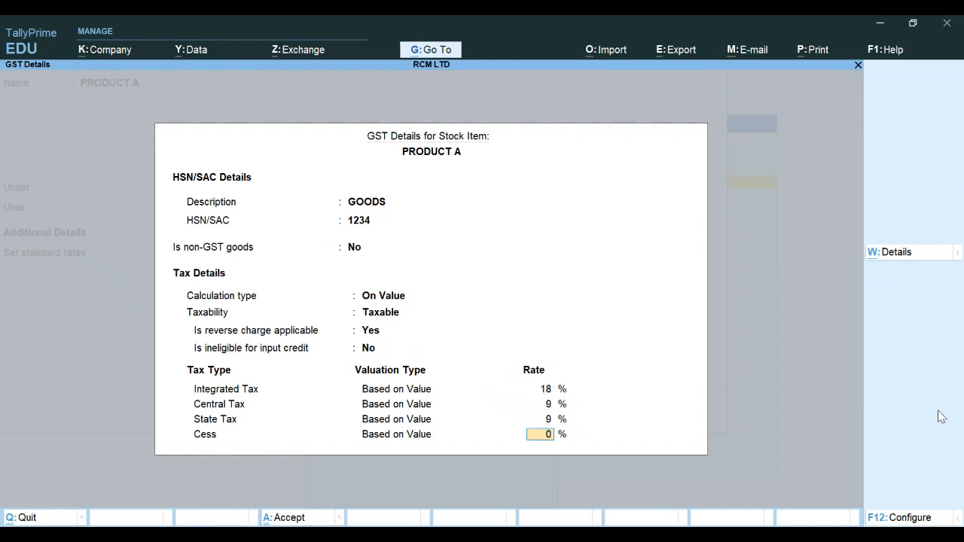
{"action": "key", "text": "Return"}
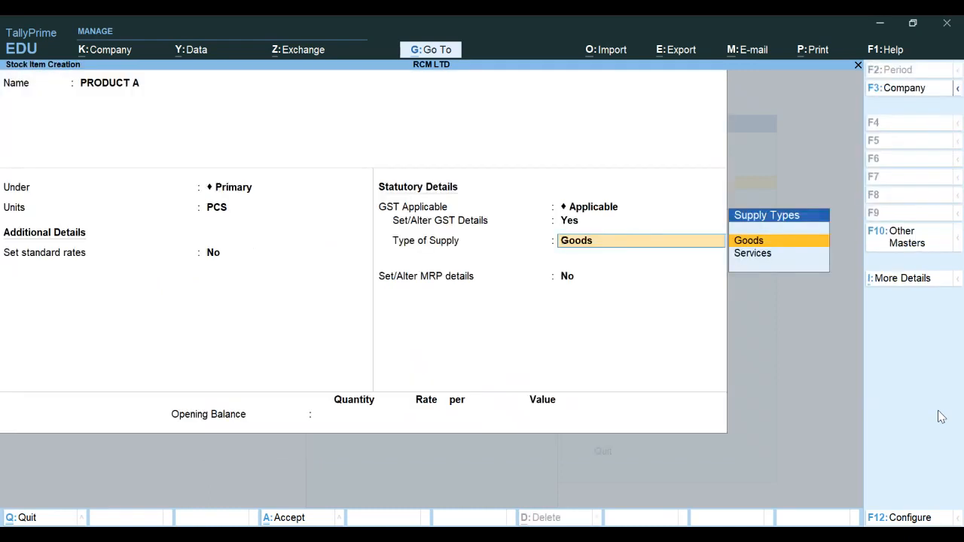
Keep the Goods supply type and save PRODUCT A without an opening balance
{"action": "key", "text": "Return"}
{"action": "key", "text": "Return"}
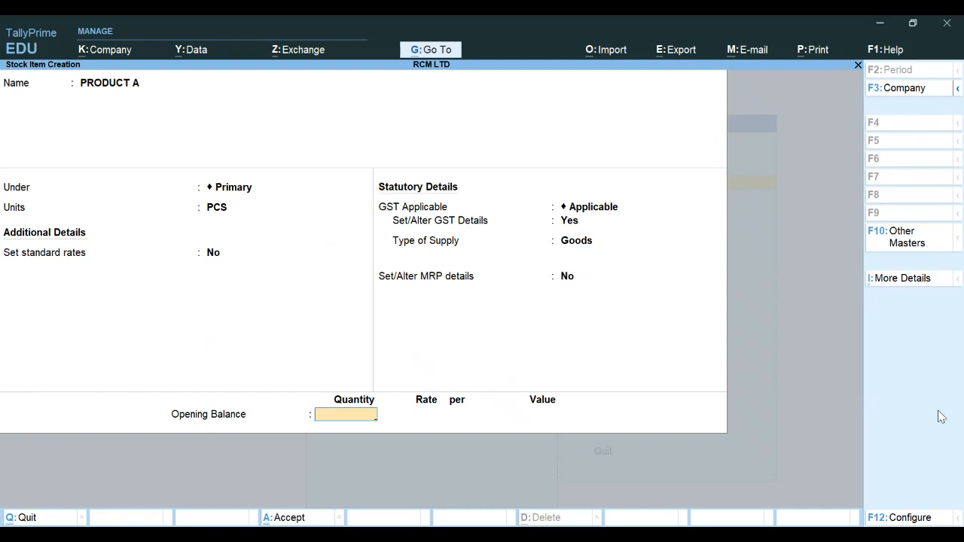
{"action": "key", "text": "Return"}
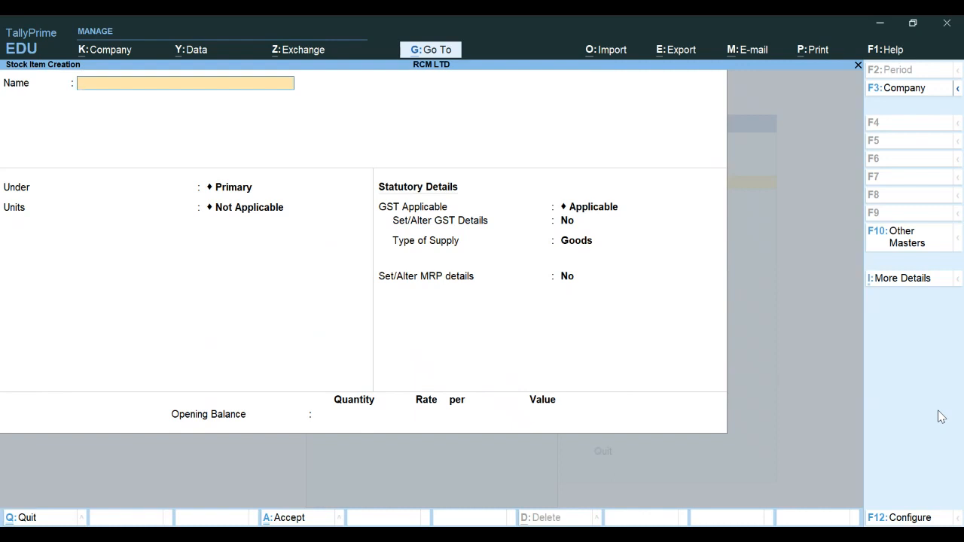
Start a new stock item named PRODUCT B under Primary
{"action": "type", "text": "PRODUCT B"}
{"action": "key", "text": "Return"}
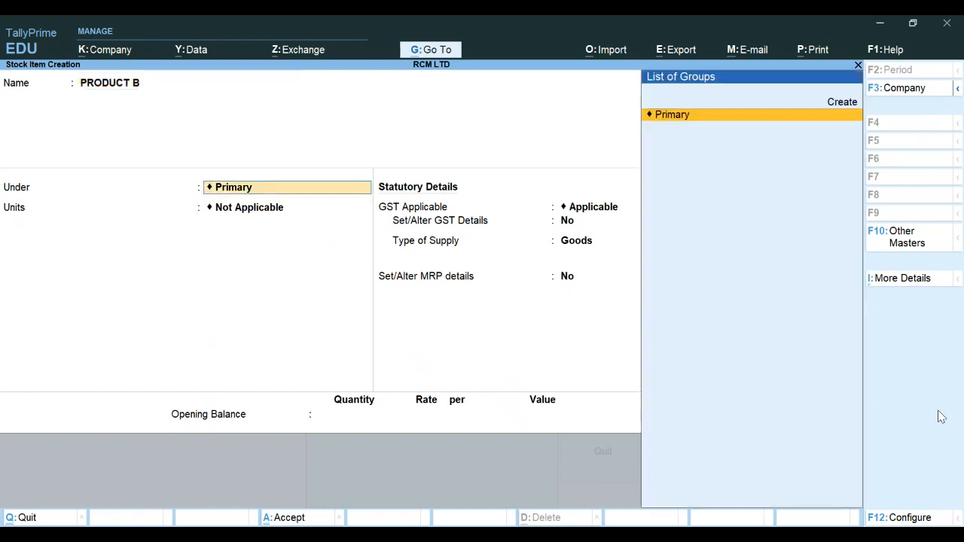
{"action": "key", "text": "Return"}
{"action": "key", "text": "Return"}
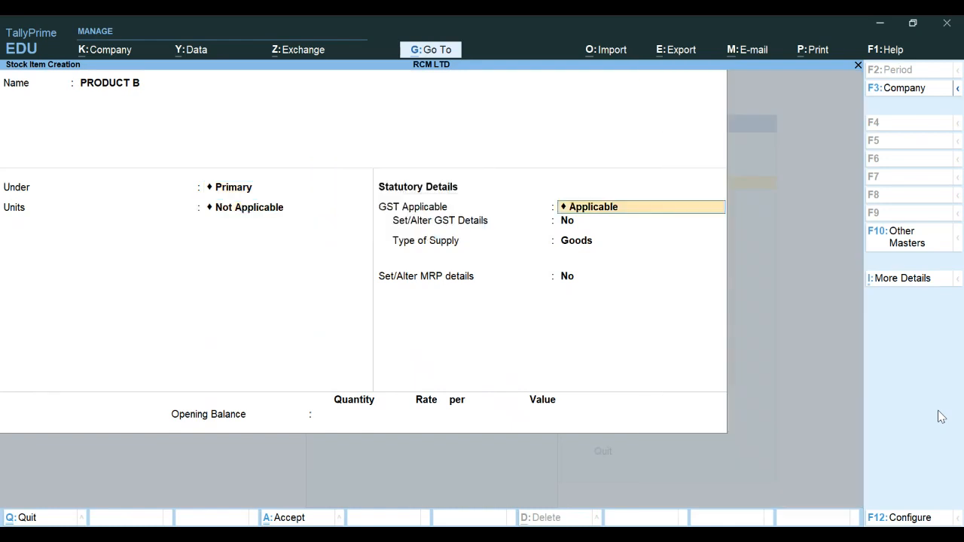
Set PRODUCT B's unit to PCS and choose to set its GST details
{"action": "key", "text": "BackSpace"}
{"action": "key", "text": "Down"}
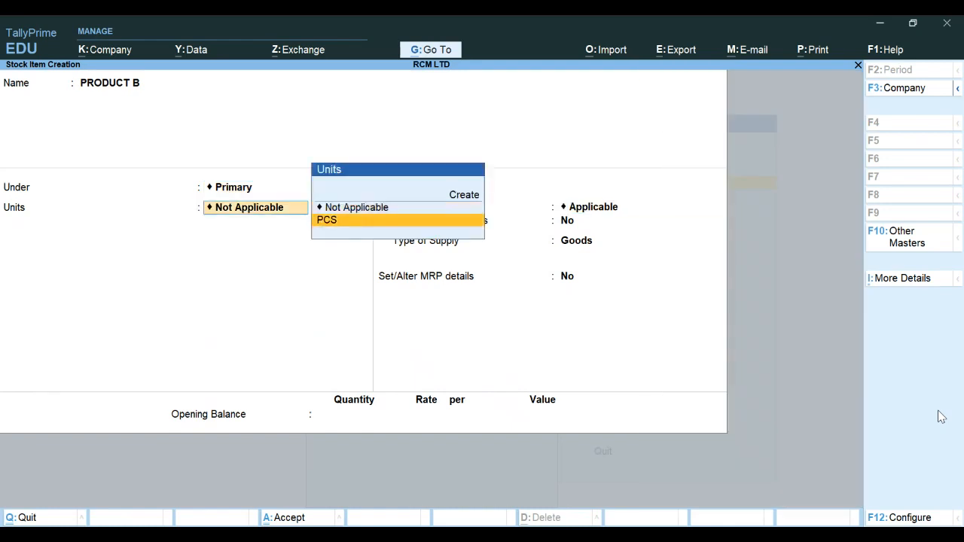
{"action": "key", "text": "Return"}
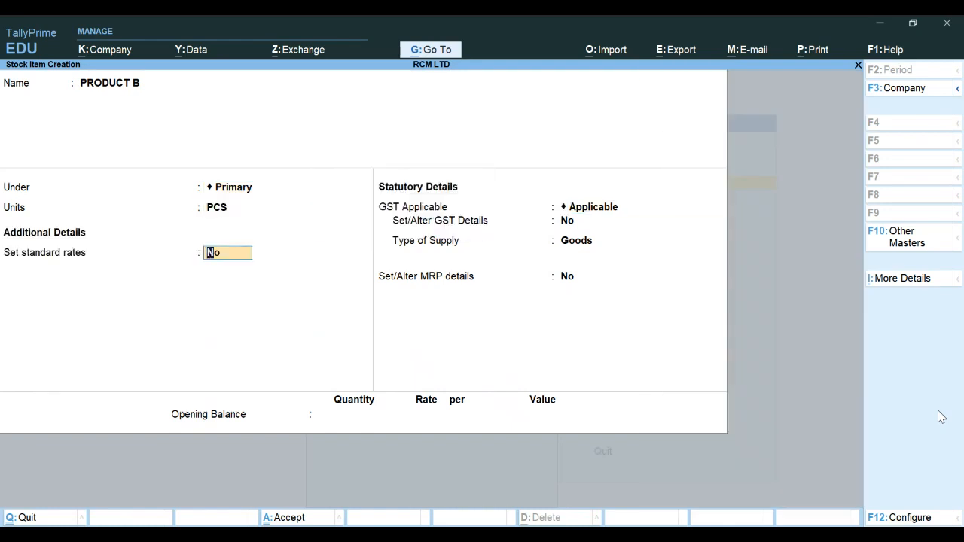
{"action": "key", "text": "Return"}
{"action": "key", "text": "Return"}
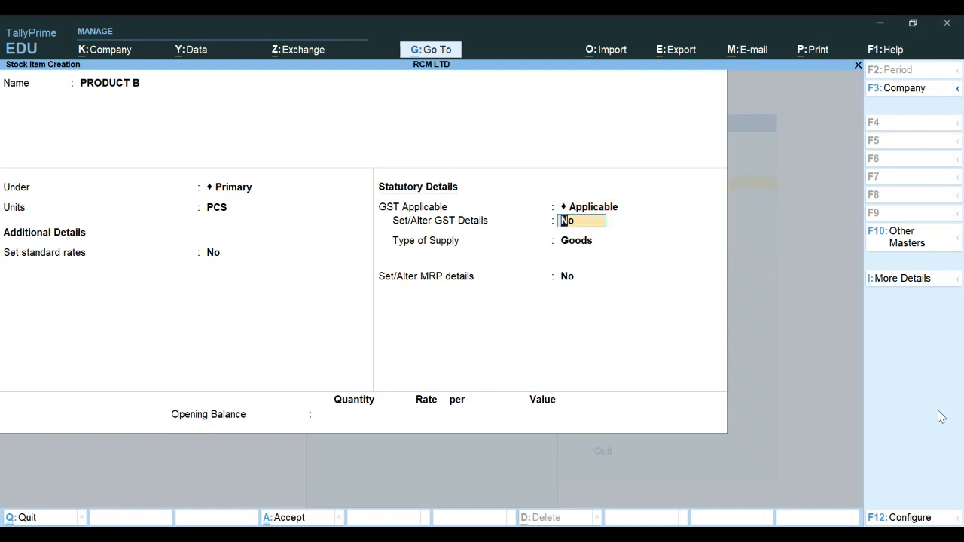
{"action": "type", "text": "y"}
{"action": "key", "text": "Return"}
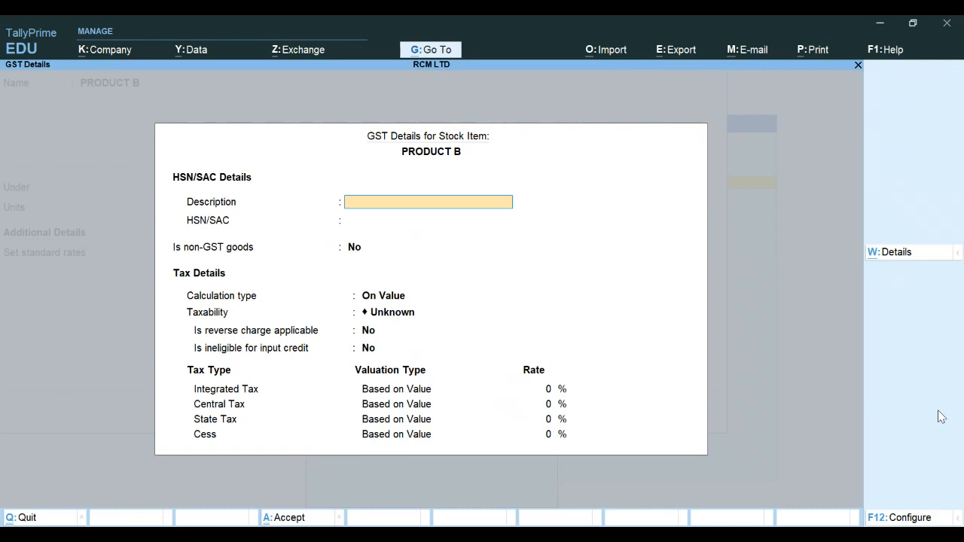
Enter GOODS as the description and 1235 as the HSN/SAC code for PRODUCT B
{"action": "type", "text": "GOODS"}
{"action": "key", "text": "Return"}
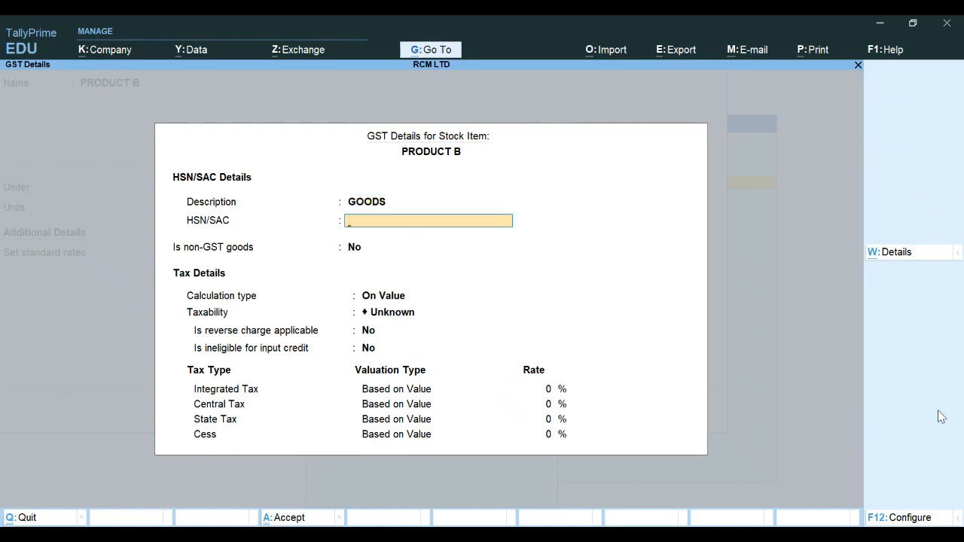
{"action": "type", "text": "1235"}
{"action": "key", "text": "Return"}
Set PRODUCT B's taxability to Taxable and mark reverse charge as applicable
{"action": "key", "text": "Return"}
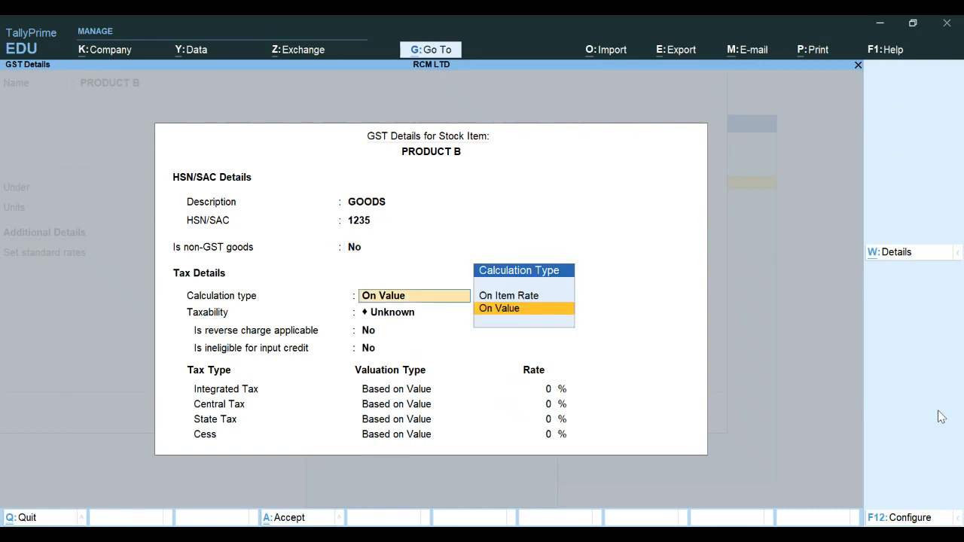
{"action": "key", "text": "Return"}
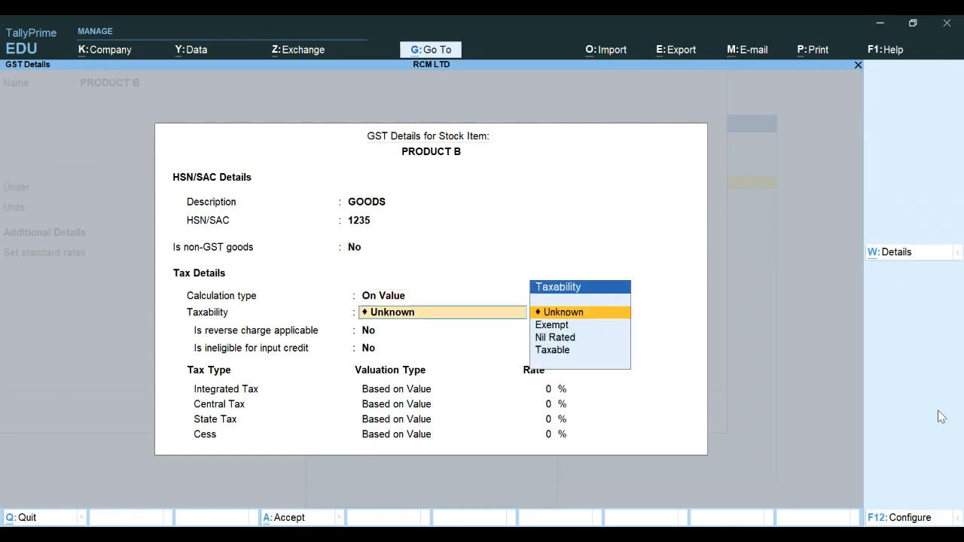
{"action": "key", "text": "Down"}
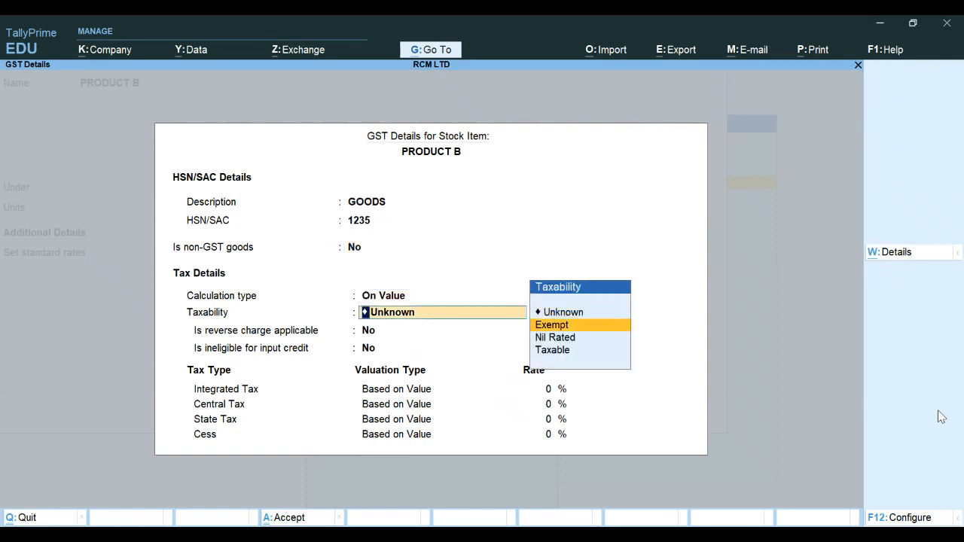
{"action": "key", "text": "Down"}
{"action": "key", "text": "Down"}
{"action": "key", "text": "Return"}
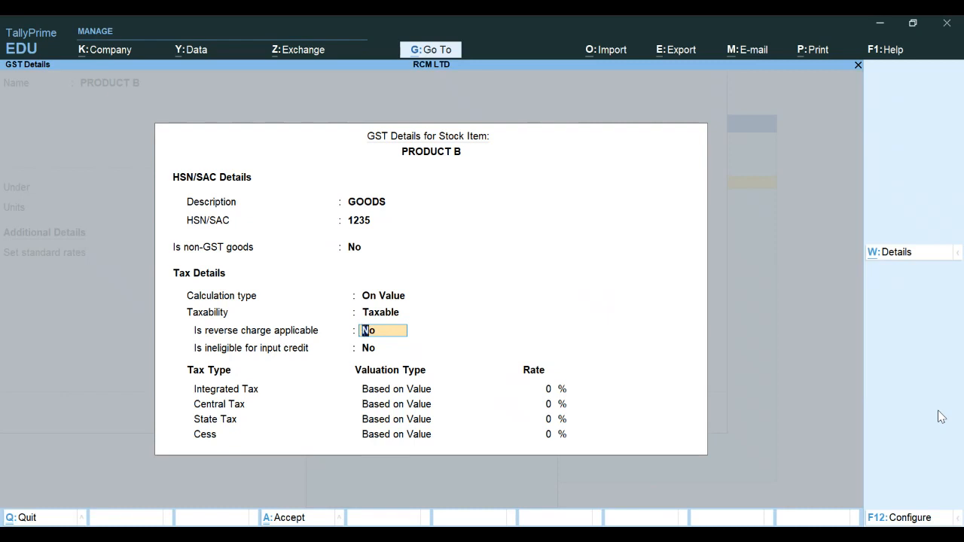
{"action": "type", "text": "Y"}
{"action": "key", "text": "Return"}
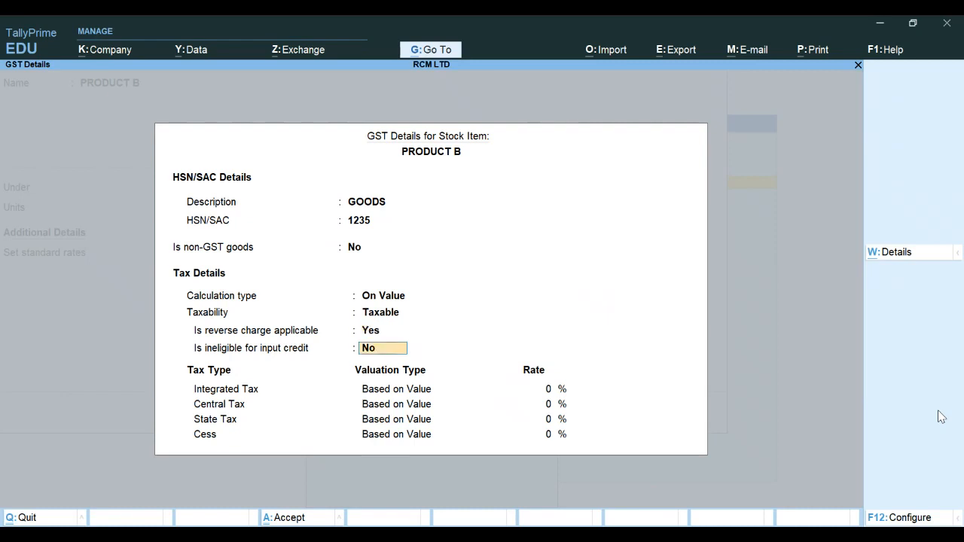
Set the integrated tax rate to 12% and accept PRODUCT B's GST details
{"action": "key", "text": "Return"}
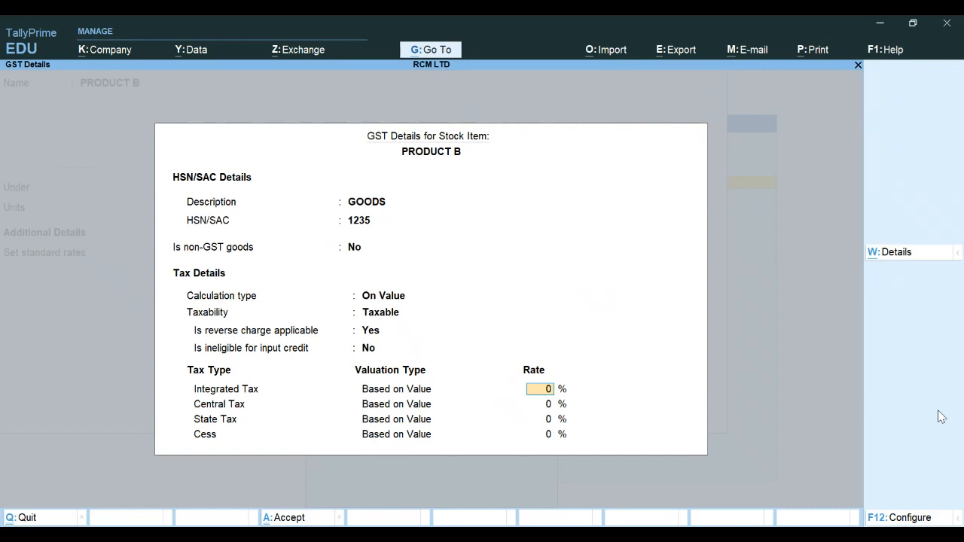
{"action": "type", "text": "12"}
{"action": "key", "text": "Return"}
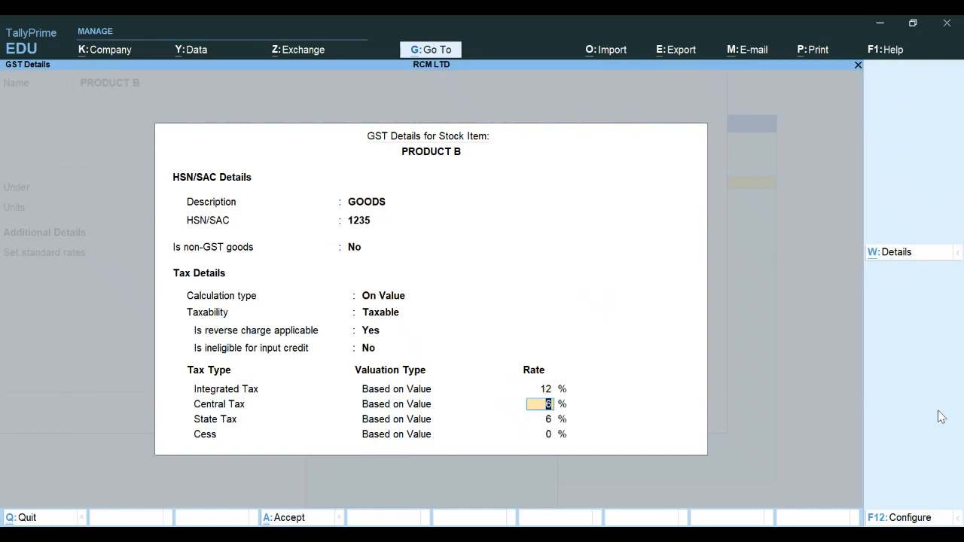
{"action": "key", "text": "Return"}
{"action": "key", "text": "Return"}
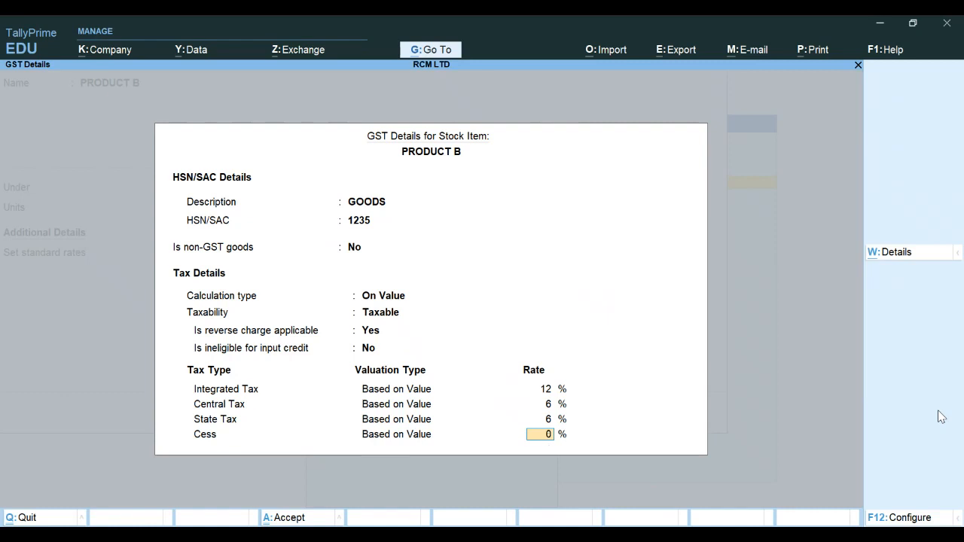
{"action": "key", "text": "Return"}
{"action": "key", "text": "Return"}
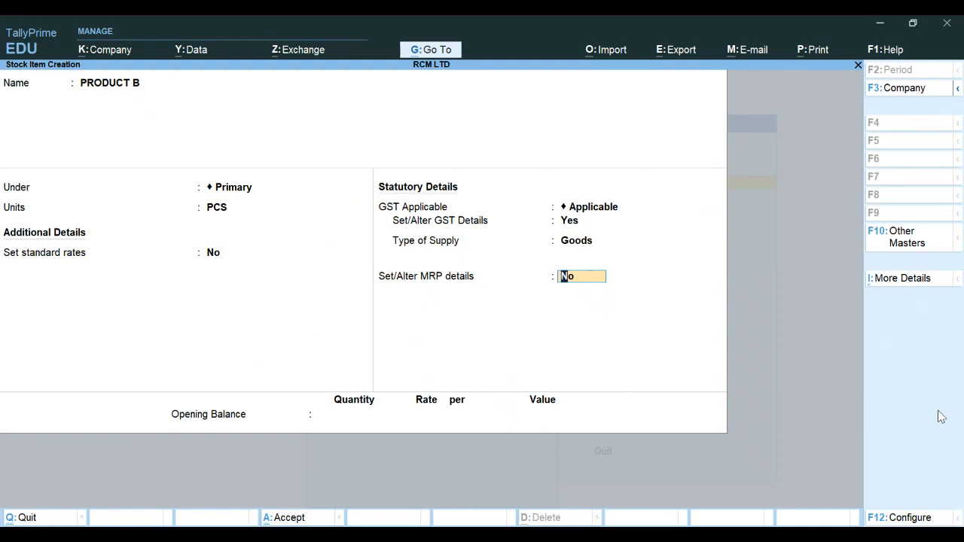
Skip the MRP details and opening balance and save the PRODUCT B stock item
{"action": "key", "text": "Return"}
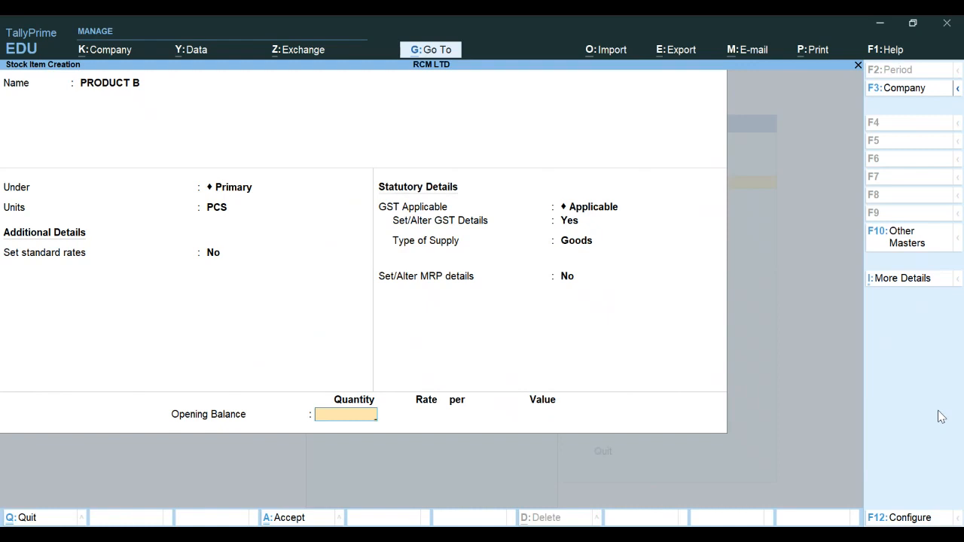
{"action": "key", "text": "Return"}
{"action": "key", "text": "y"}
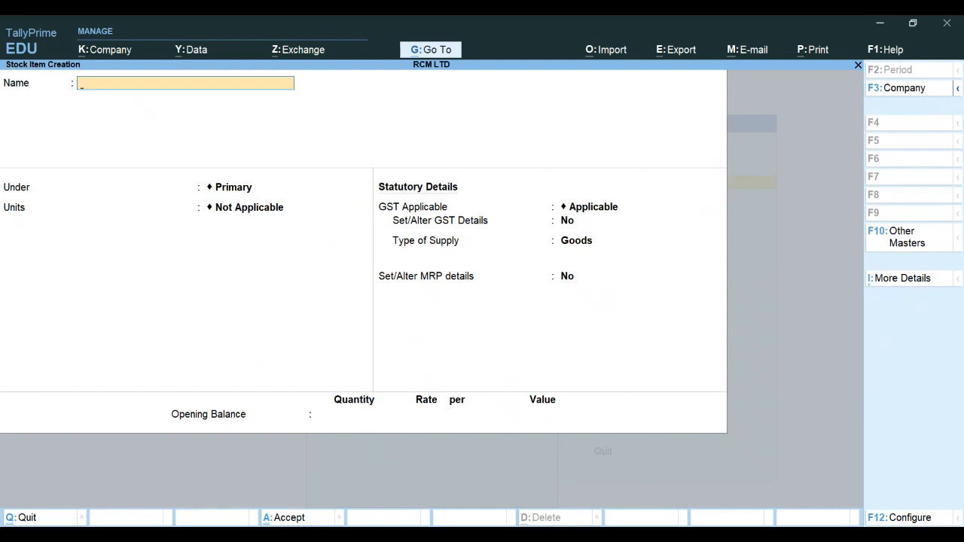
{"action": "key", "text": "alt+Tab"}
{"action": "type", "text": "WECAR (UNREGISTR"}
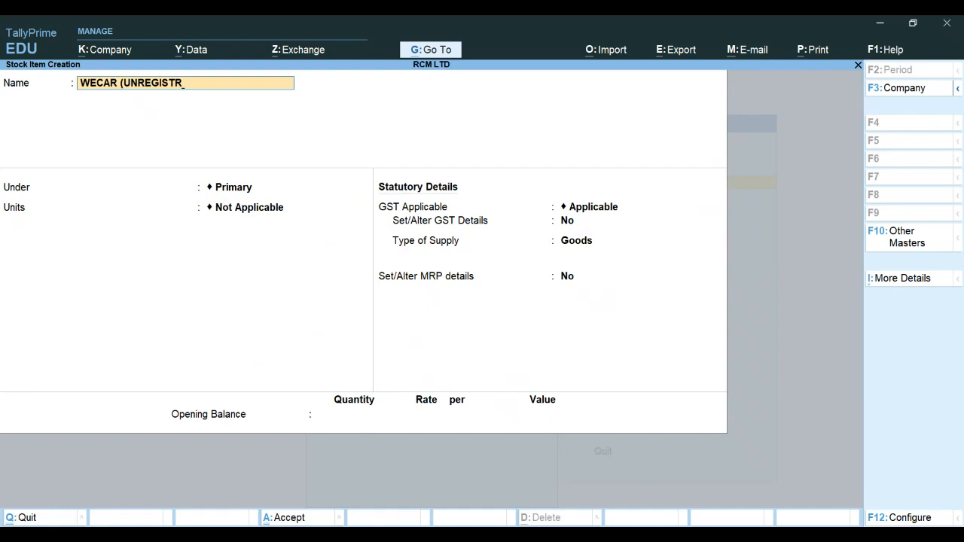
{"action": "key", "text": "BackSpace"}
{"action": "type", "text": "ERED DEALER"}
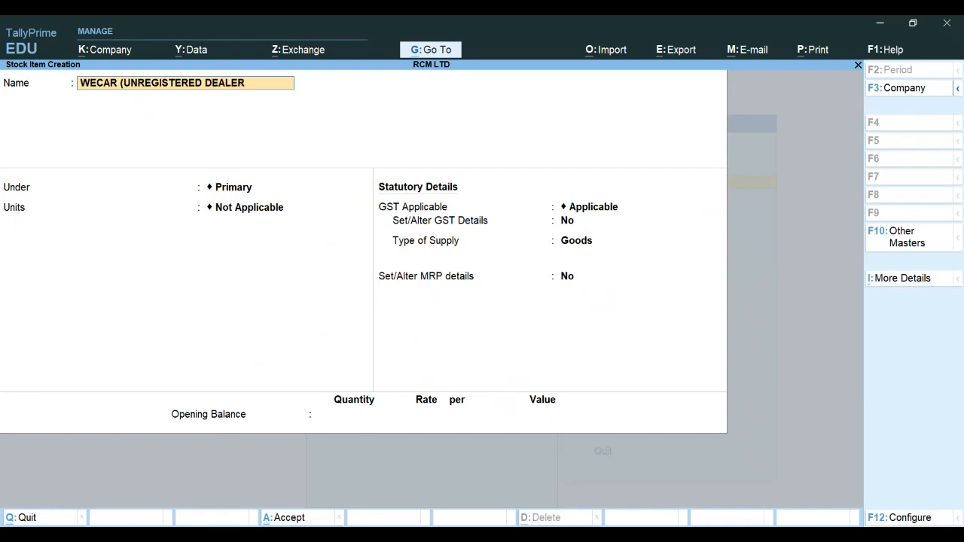
{"action": "type", "text": ")"}
{"action": "key", "text": "Return"}
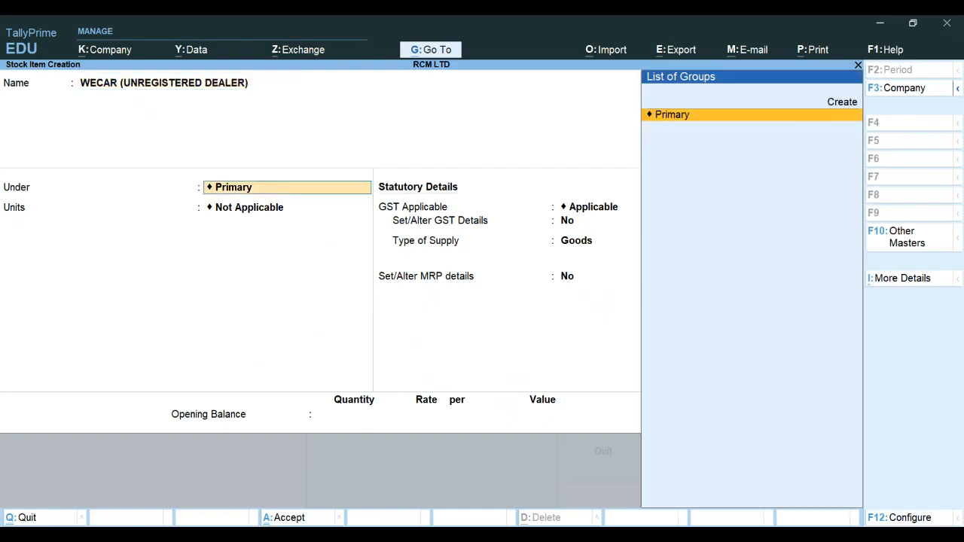
{"action": "key", "text": "Return"}
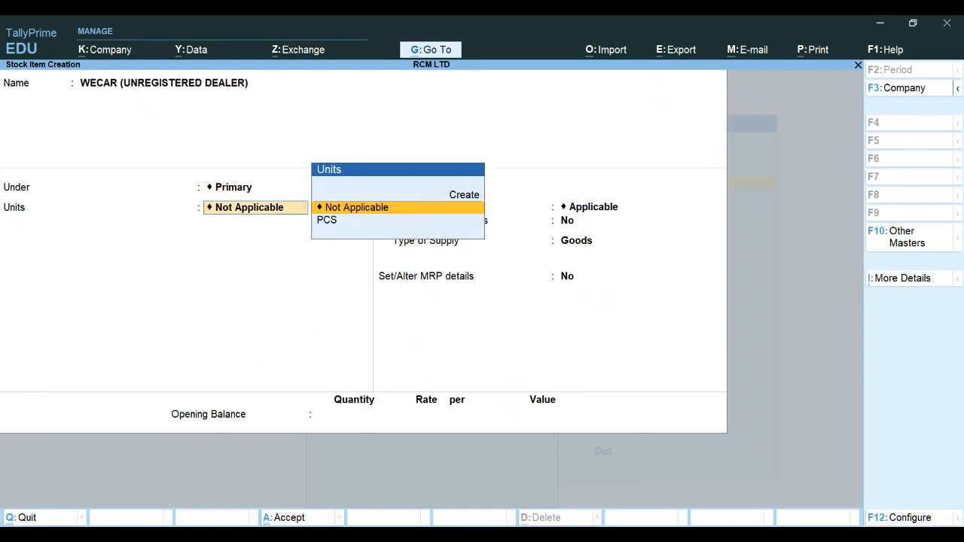
{"action": "key", "text": "Escape"}
{"action": "key", "text": "Escape"}
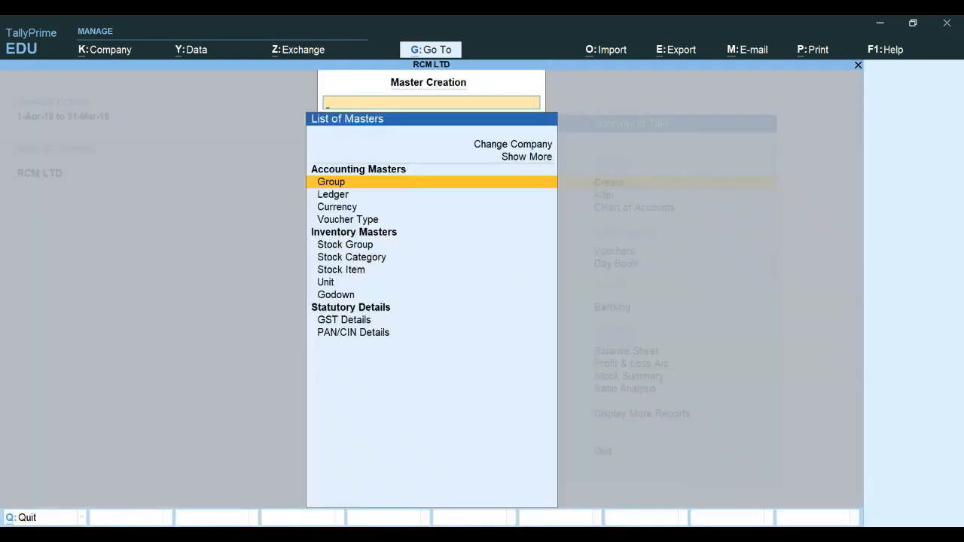
Create a ledger named WECARE (UNREGISTERED DEALER) under the Sundry Creditors group
{"action": "key", "text": "Down"}
{"action": "key", "text": "Return"}
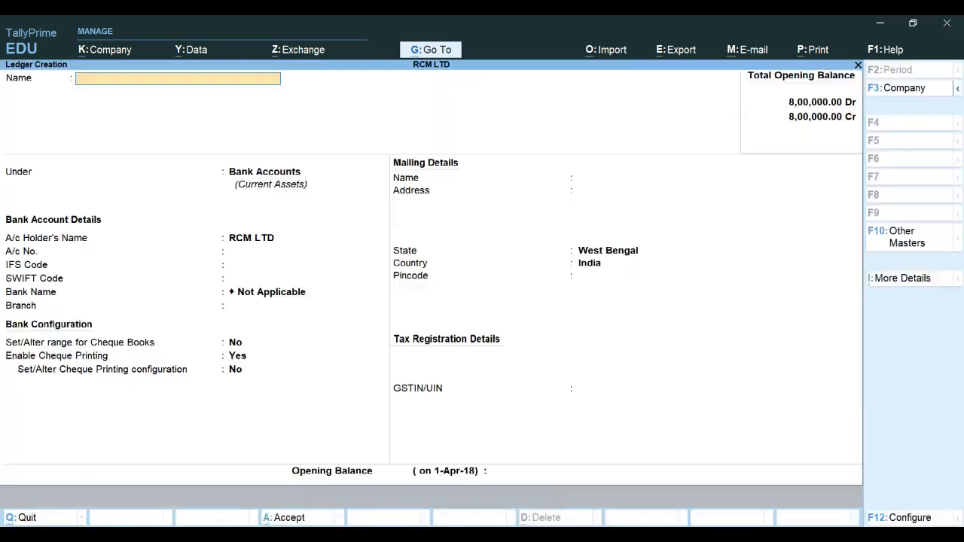
{"action": "type", "text": "WECARE"}
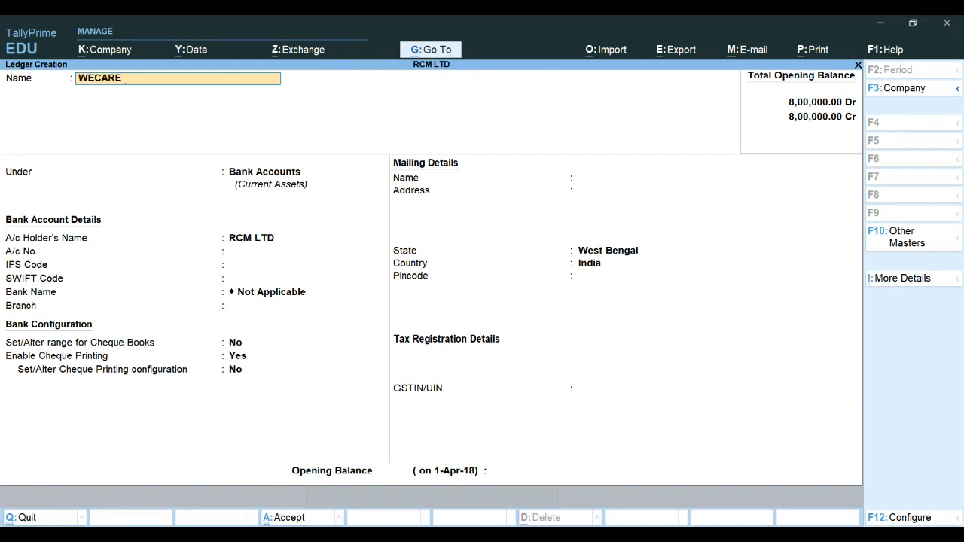
{"action": "type", "text": " (UNREGISTERED"}
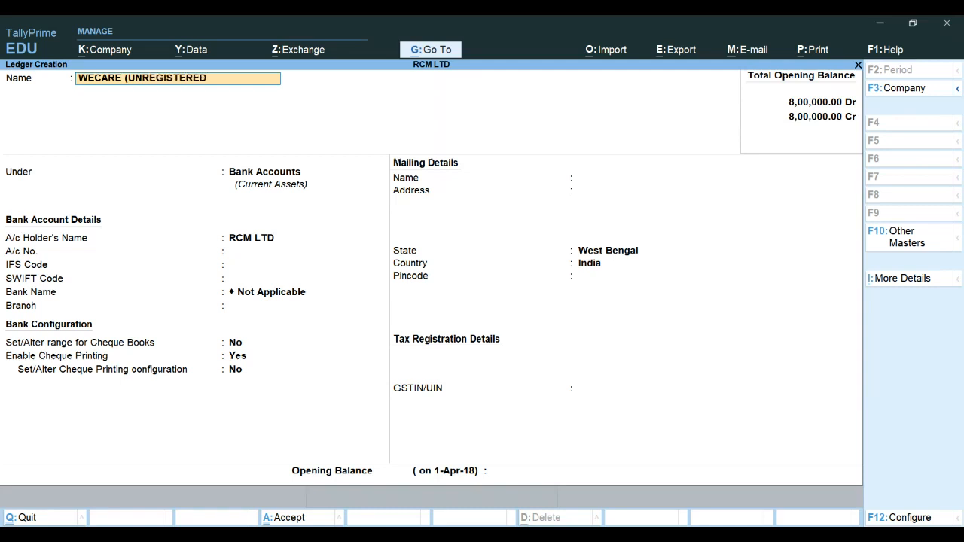
{"action": "type", "text": " DEALER)"}
{"action": "key", "text": "Return"}
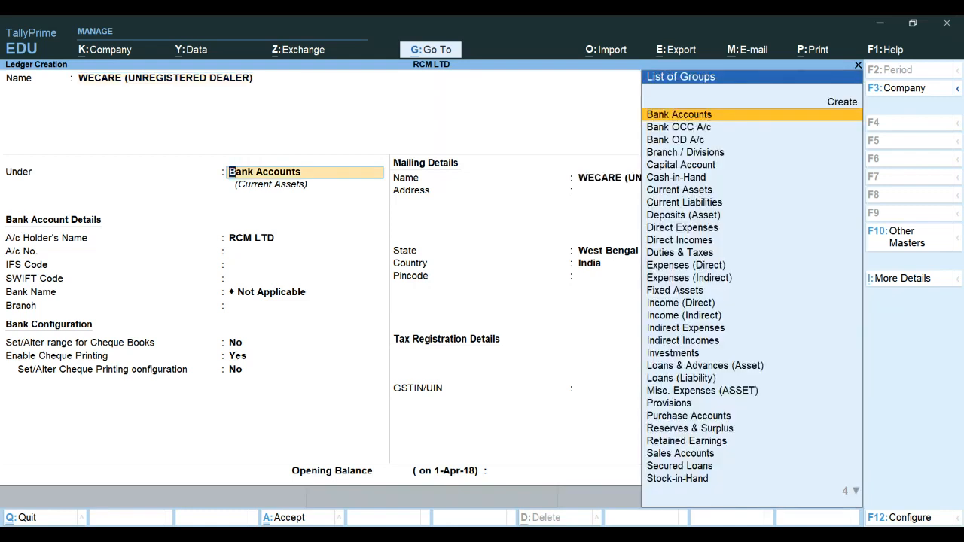
{"action": "type", "text": "CRE"}
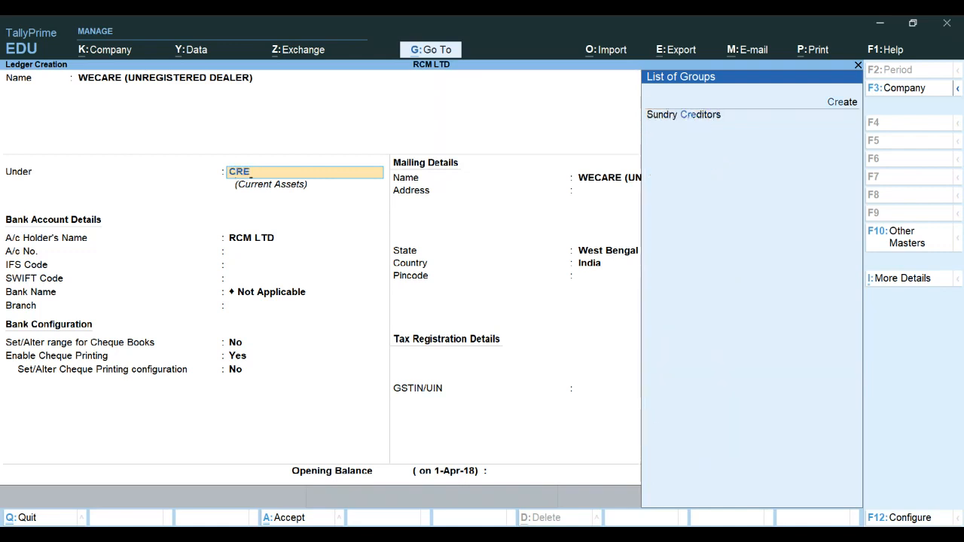
{"action": "key", "text": "Return"}
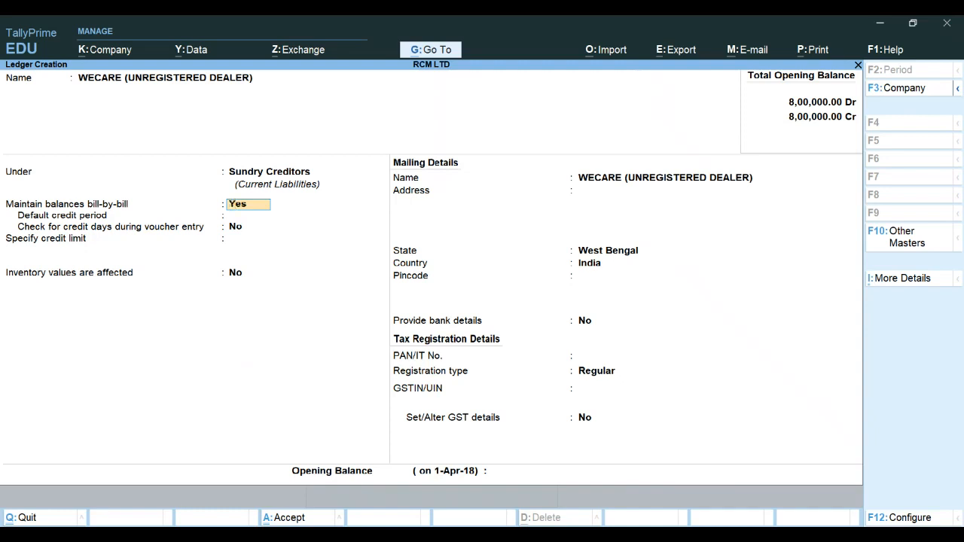
Keep the default credit settings, paste the dealer's mailing address, keep West Bengal as state and enter the pincode
{"action": "key", "text": "Return"}
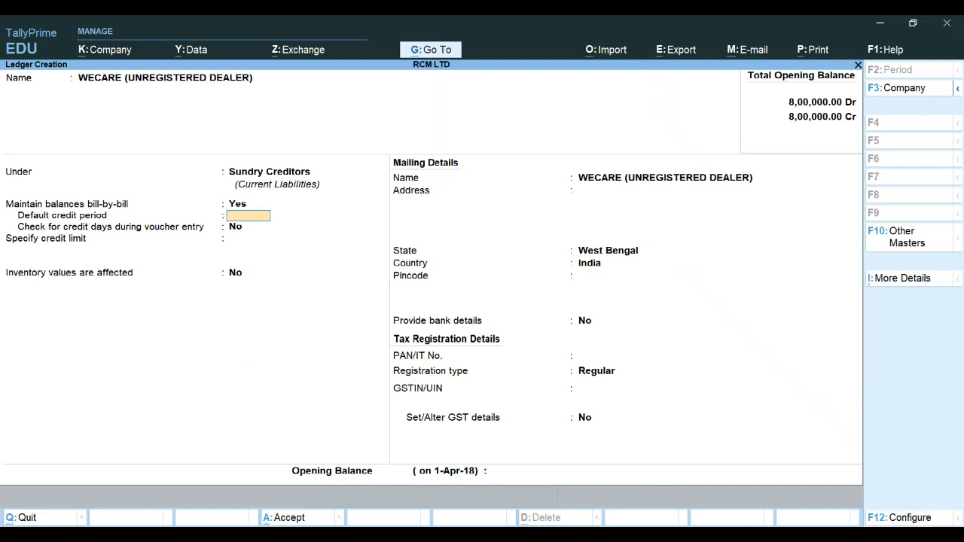
{"action": "key", "text": "Return"}
{"action": "key", "text": "Return"}
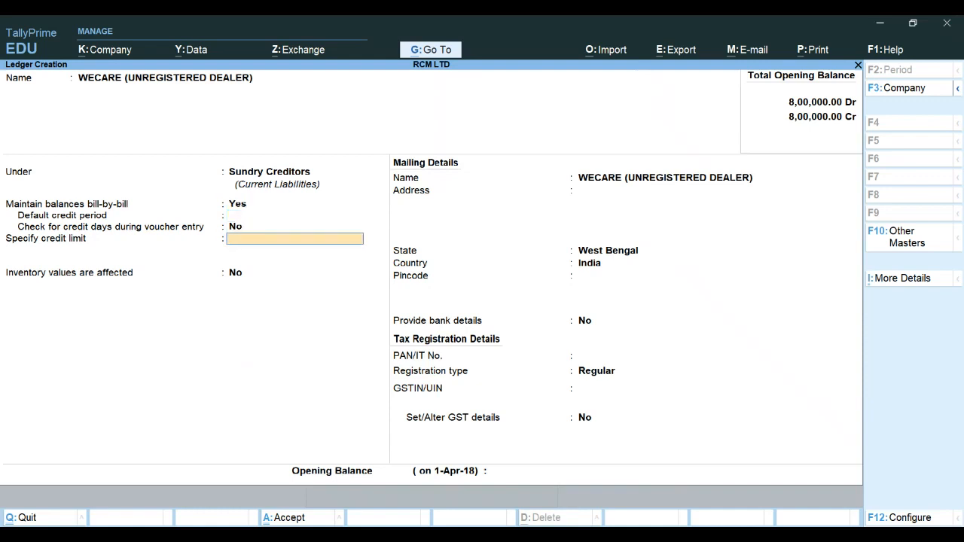
{"action": "key", "text": "Return"}
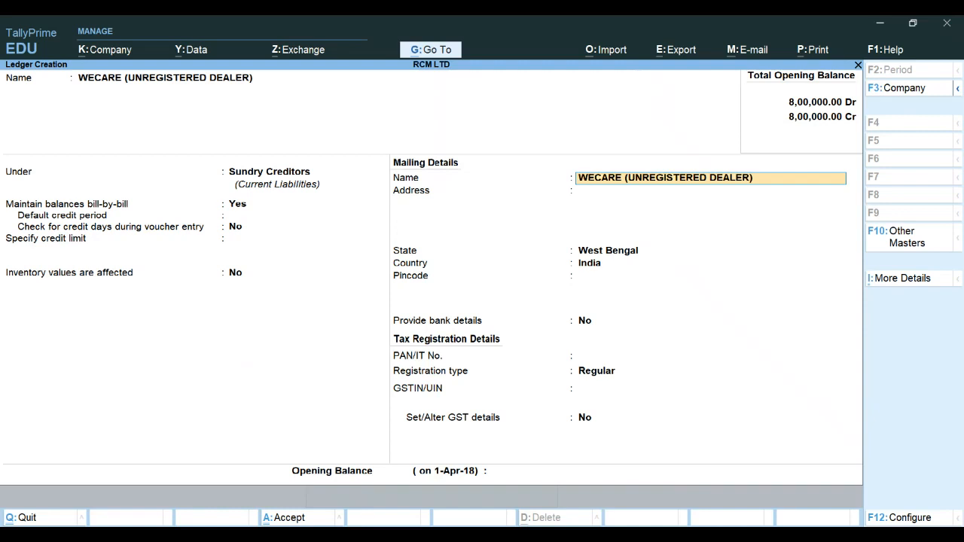
{"action": "key", "text": "Return"}
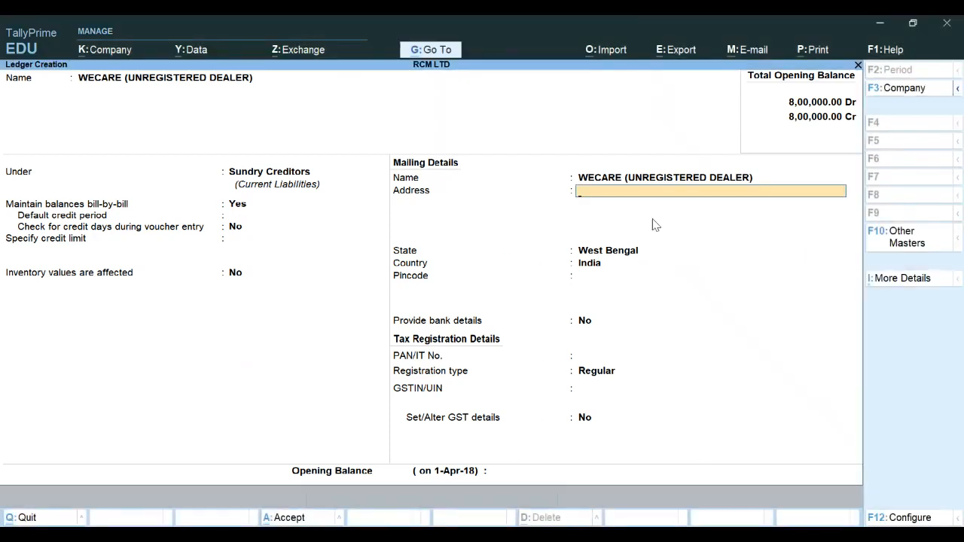
{"action": "key", "text": "ctrl"}
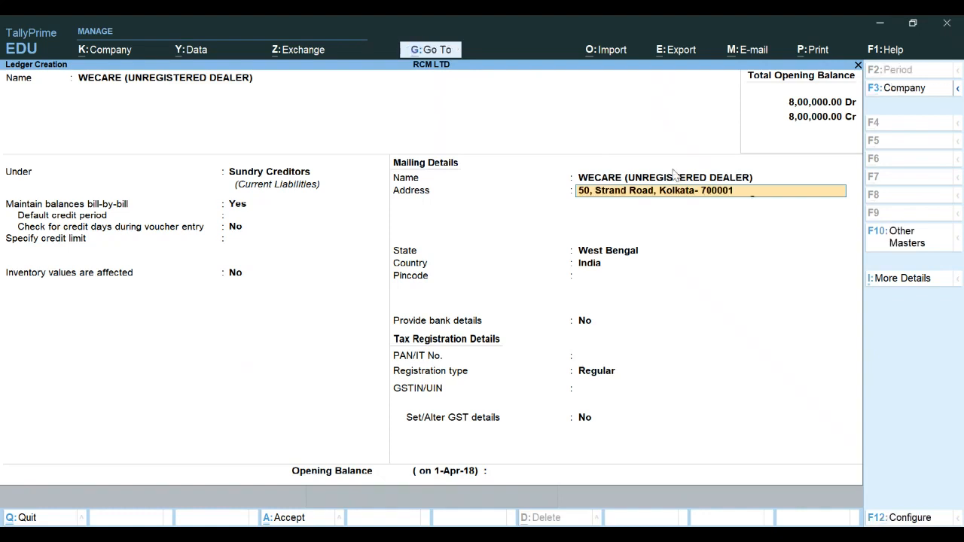
{"action": "key", "text": "Return"}
{"action": "key", "text": "Return"}
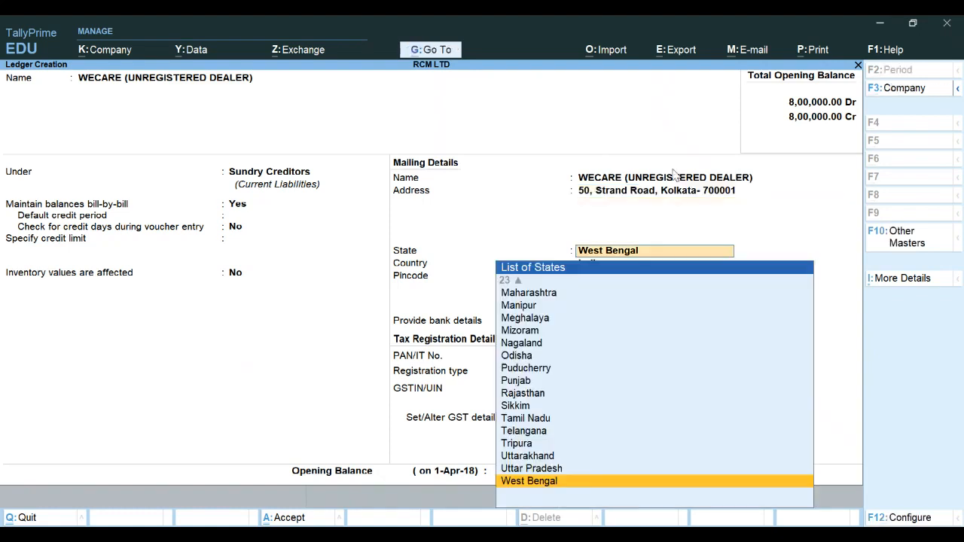
{"action": "key", "text": "Return"}
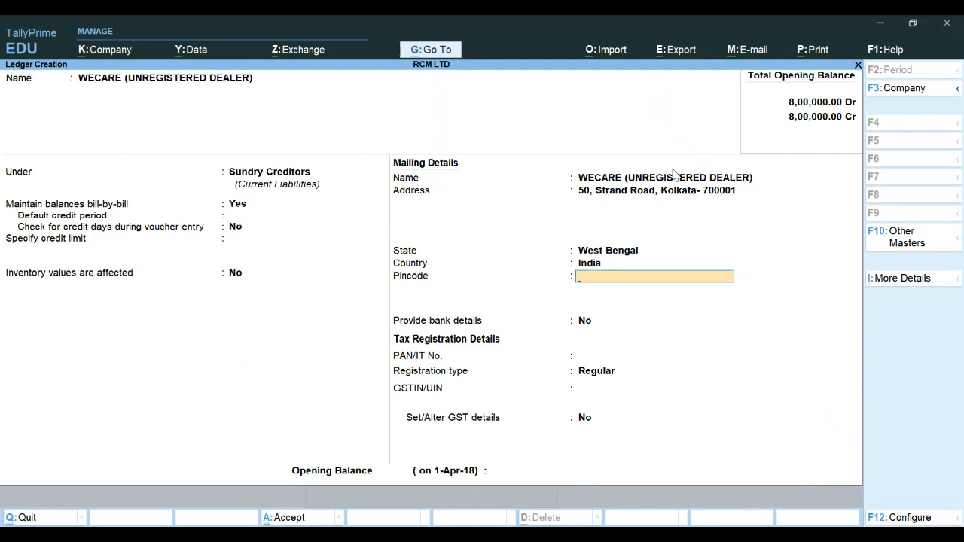
{"action": "type", "text": "700001"}
{"action": "key", "text": "Return"}
Set the WECARE ledger's registration type to Unregistered and save the ledger
{"action": "key", "text": "Return"}
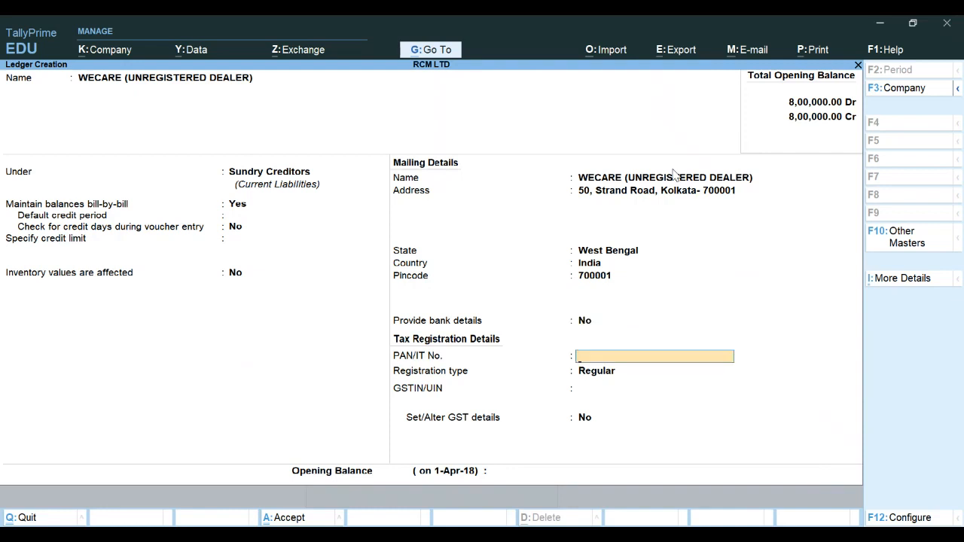
{"action": "key", "text": "Return"}
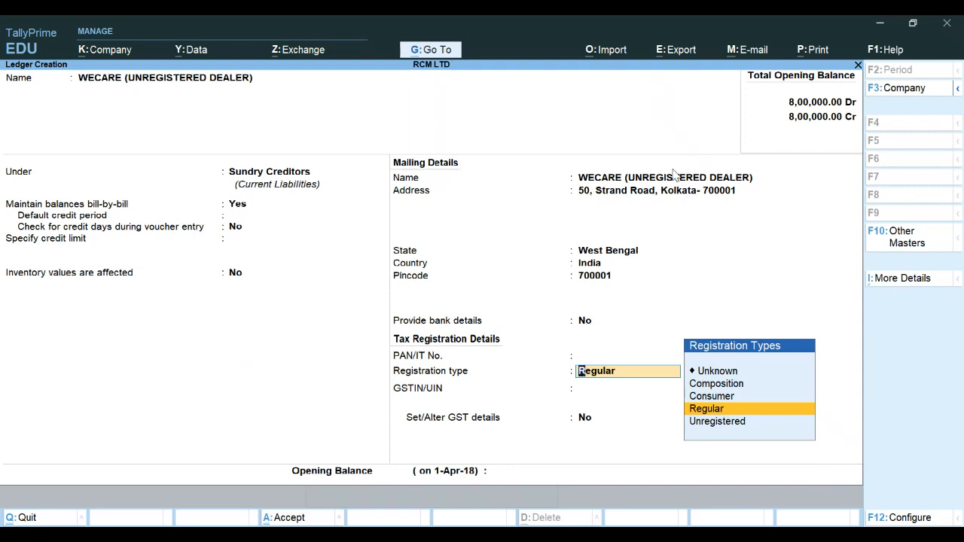
{"action": "key", "text": "Down"}
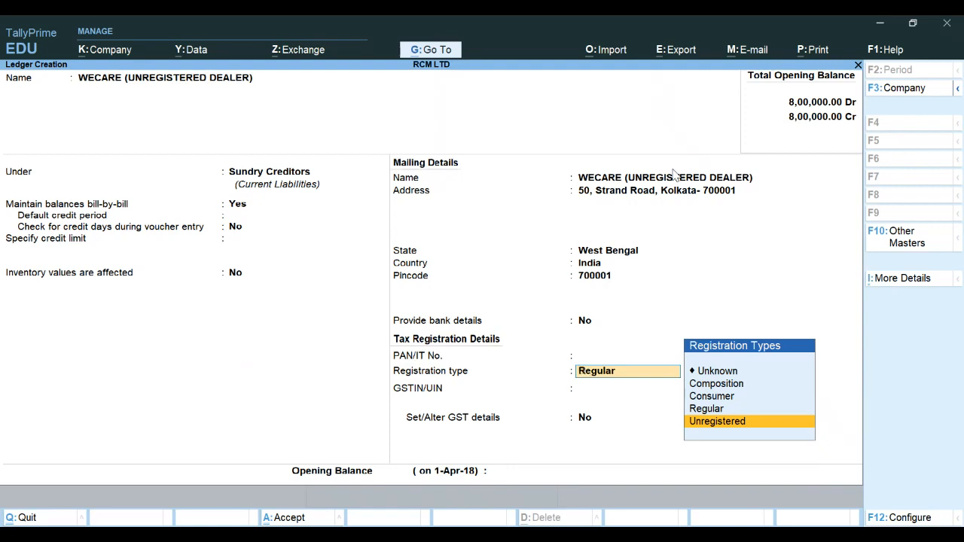
{"action": "key", "text": "Return"}
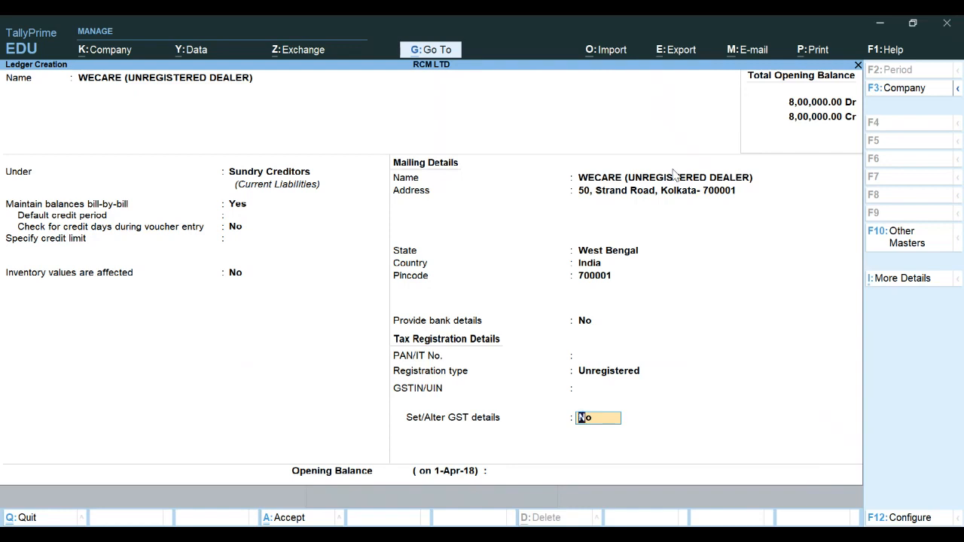
{"action": "key", "text": "Return"}
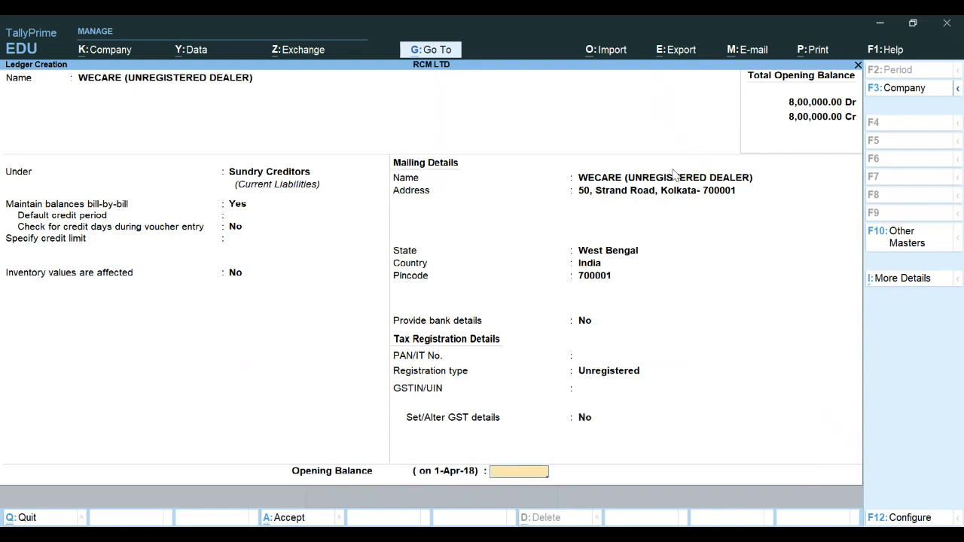
{"action": "key", "text": "Return"}
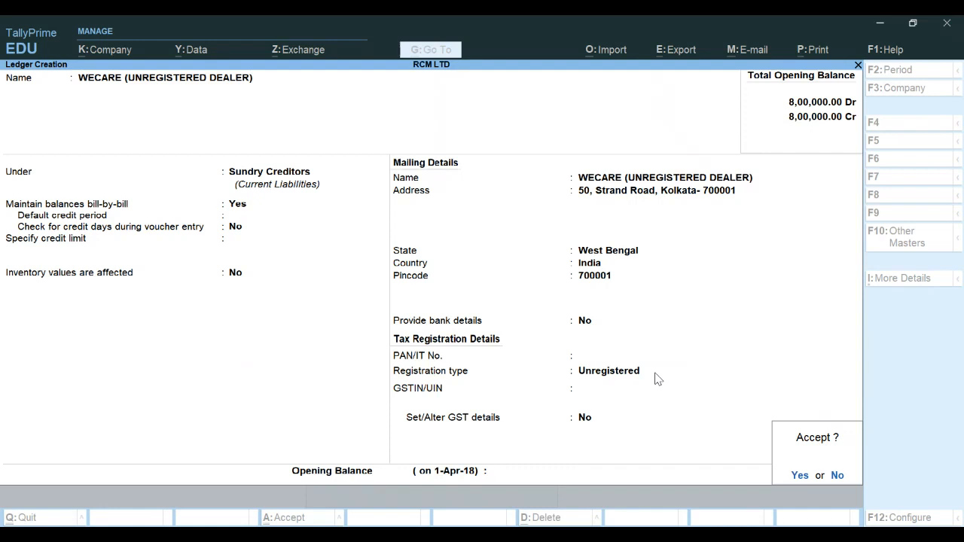
{"action": "key", "text": "Return"}
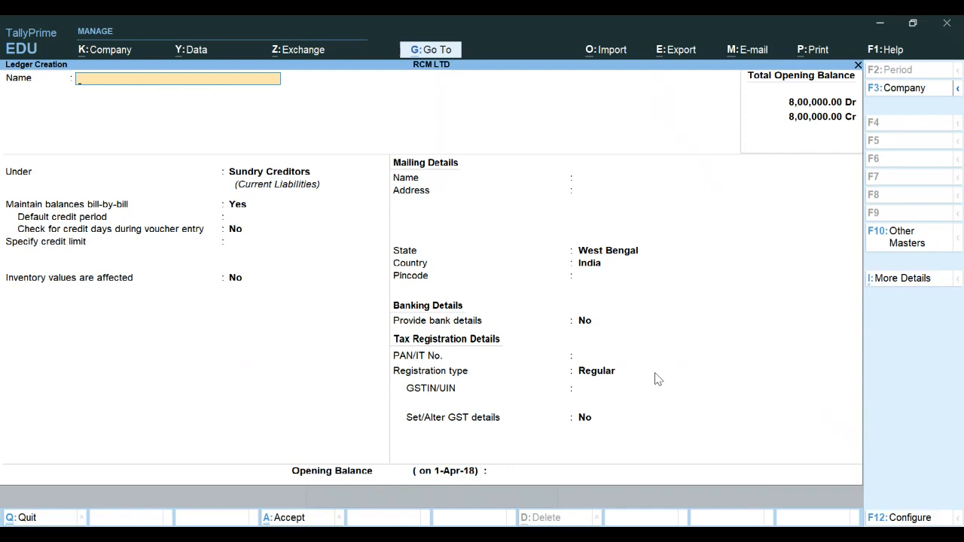
Create a CGST ledger under Duties & Taxes with duty type GST and tax type Central Tax
{"action": "type", "text": "CGST"}
{"action": "key", "text": "Return"}
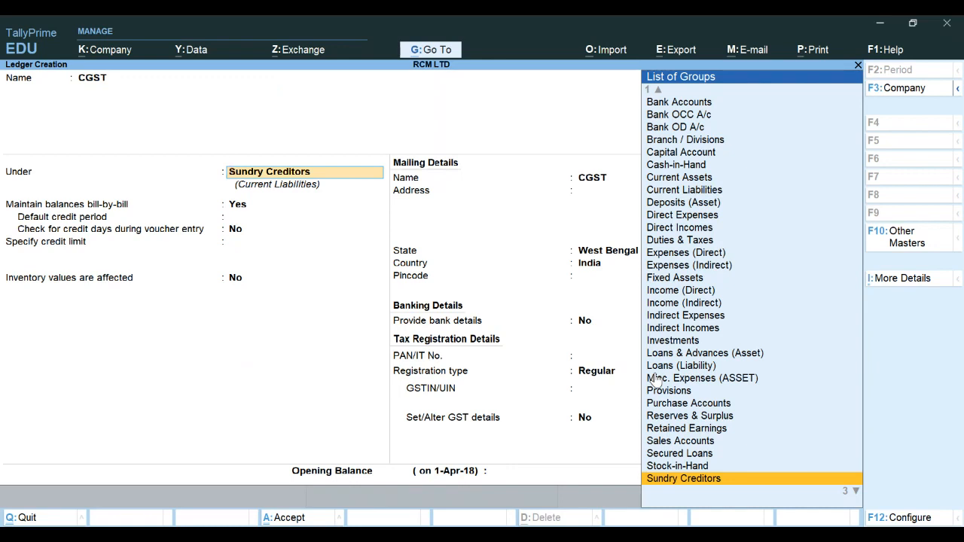
{"action": "type", "text": "DU"}
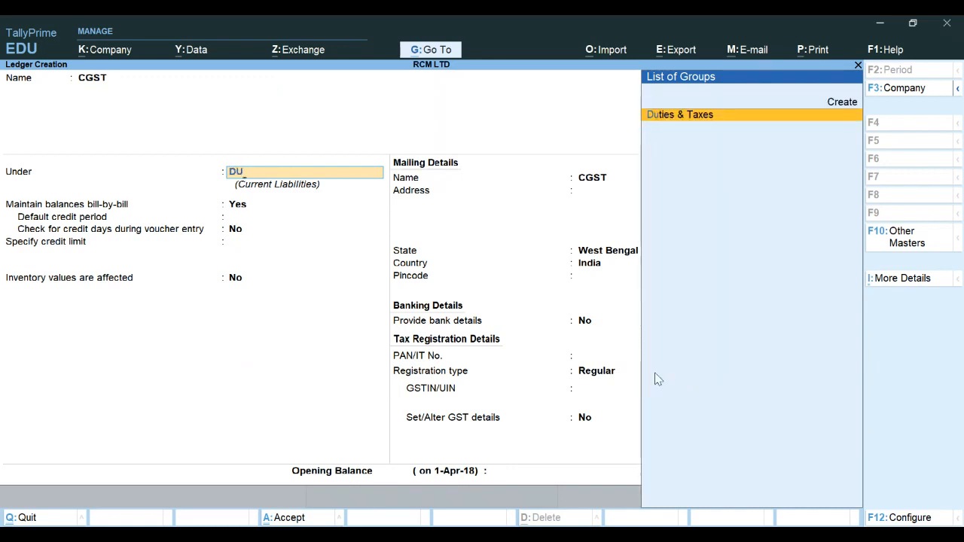
{"action": "key", "text": "Return"}
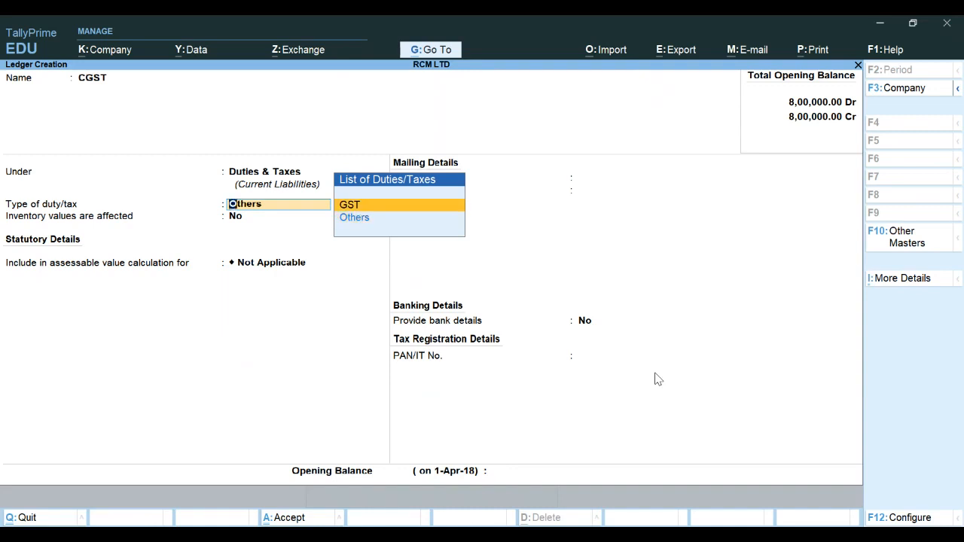
{"action": "key", "text": "Return"}
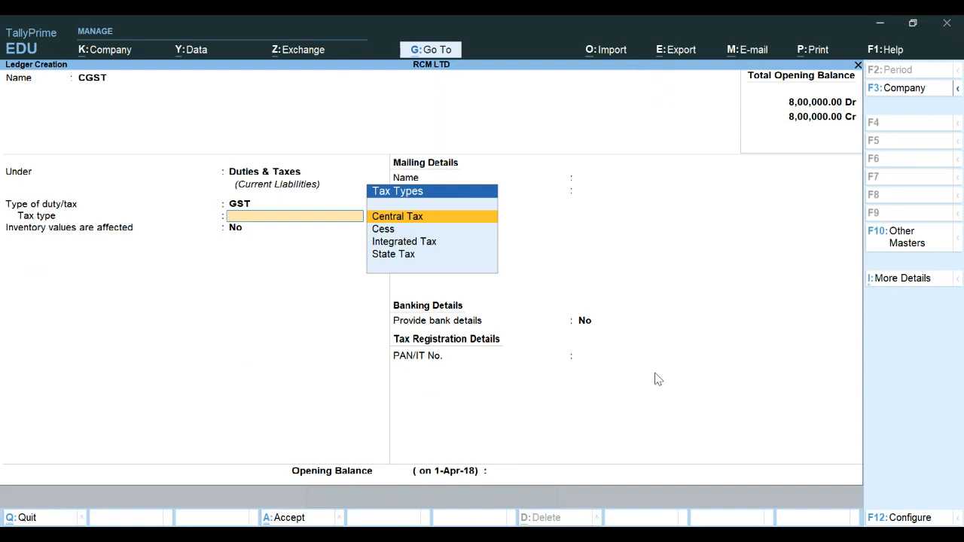
{"action": "key", "text": "Return"}
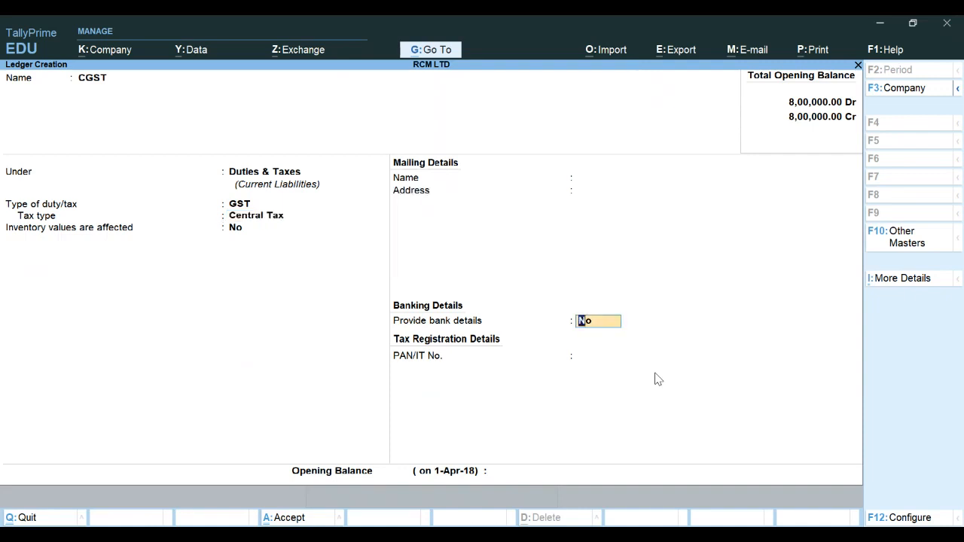
{"action": "key", "text": "Return"}
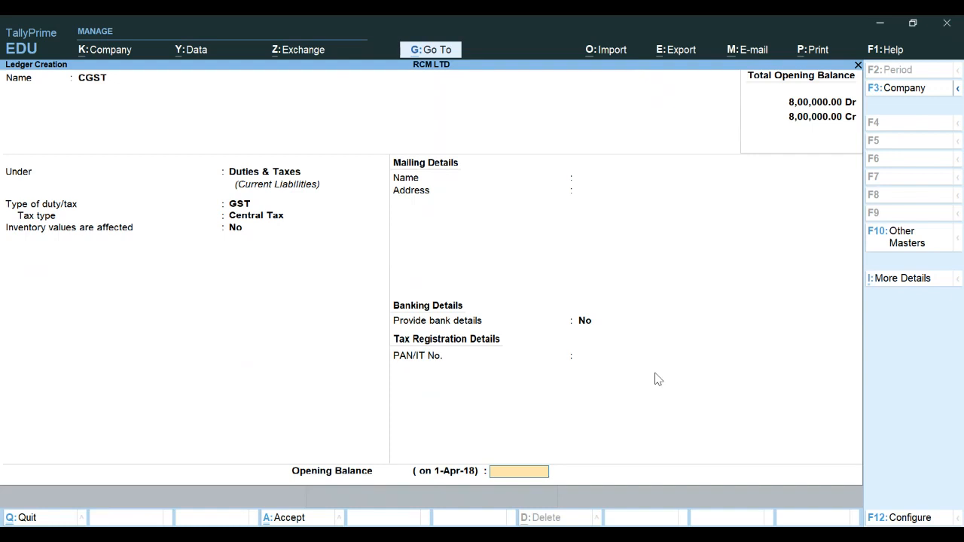
{"action": "key", "text": "Return"}
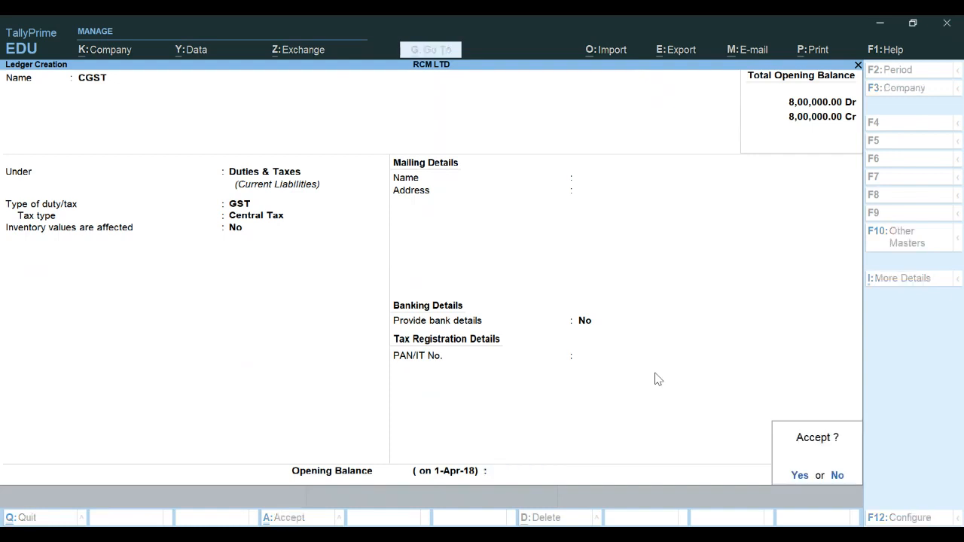
{"action": "key", "text": "Return"}
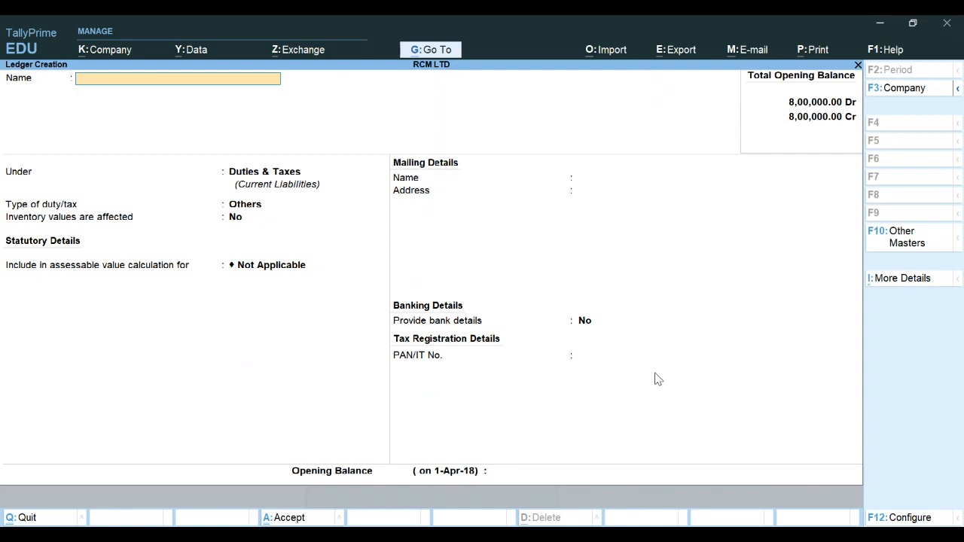
Create an SGST ledger under Duties & Taxes with duty type GST and tax type State Tax, and save it
{"action": "type", "text": "SGST"}
{"action": "key", "text": "Return"}
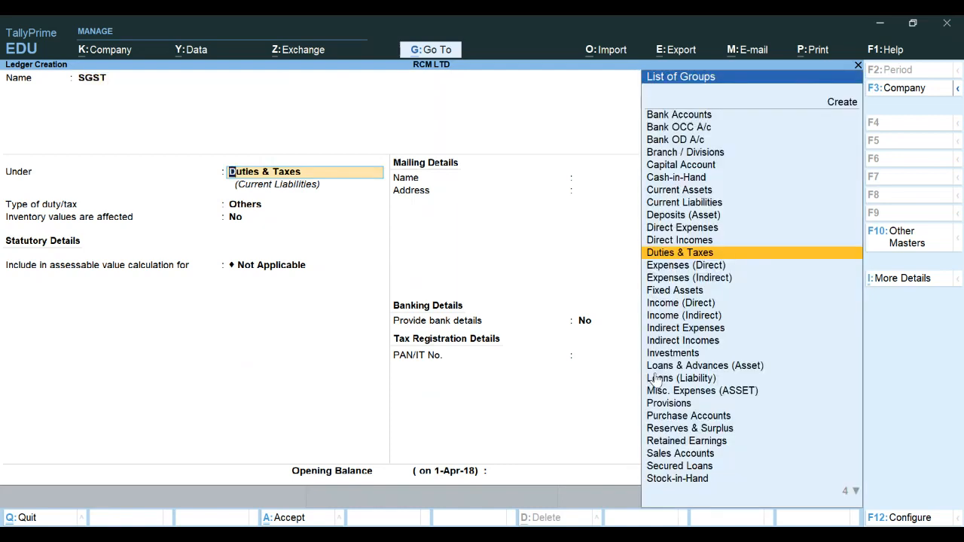
{"action": "key", "text": "Return"}
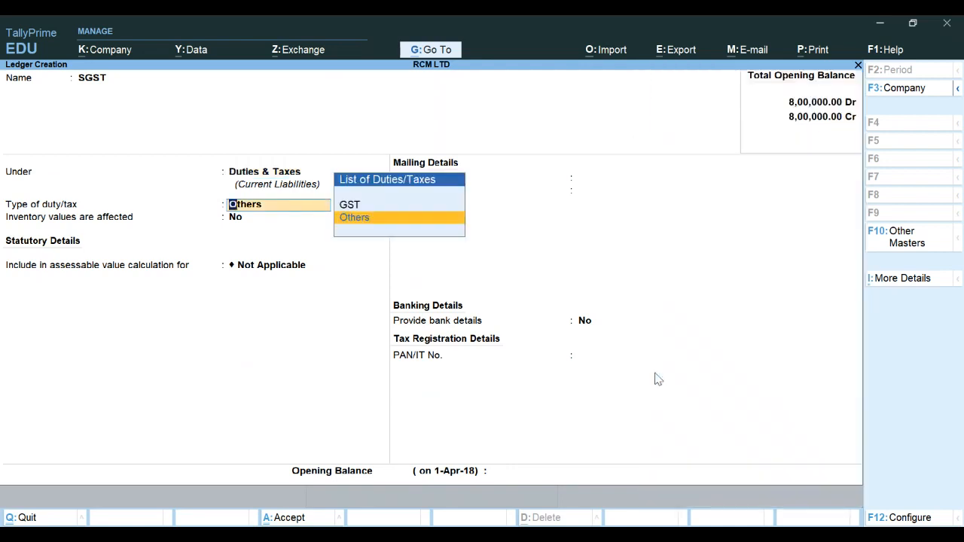
{"action": "key", "text": "Up"}
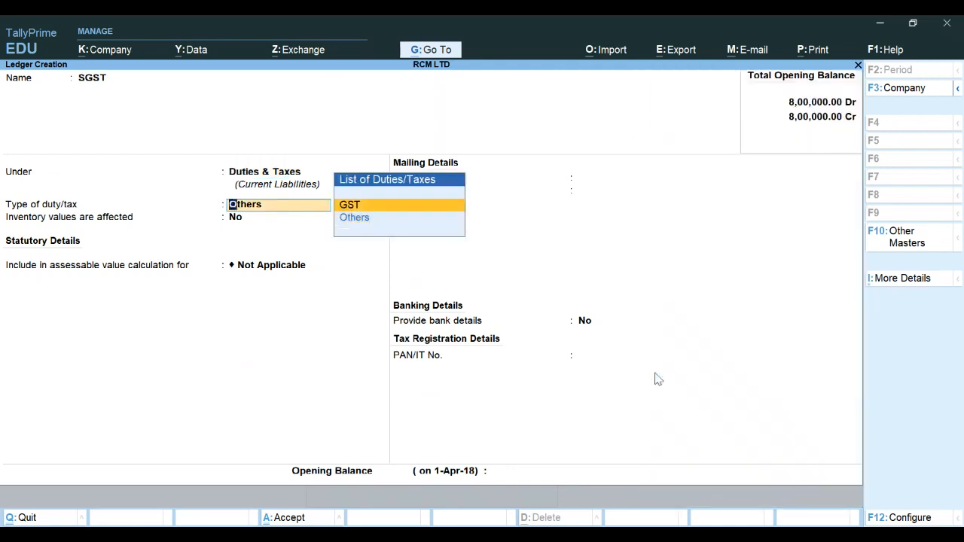
{"action": "key", "text": "Return"}
{"action": "key", "text": "Down"}
{"action": "key", "text": "Down"}
{"action": "key", "text": "Down"}
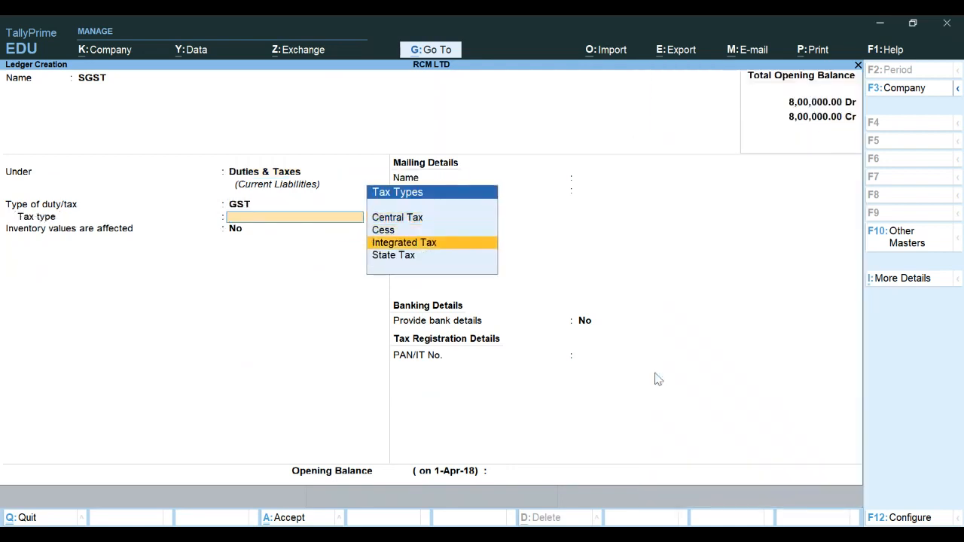
{"action": "key", "text": "Return"}
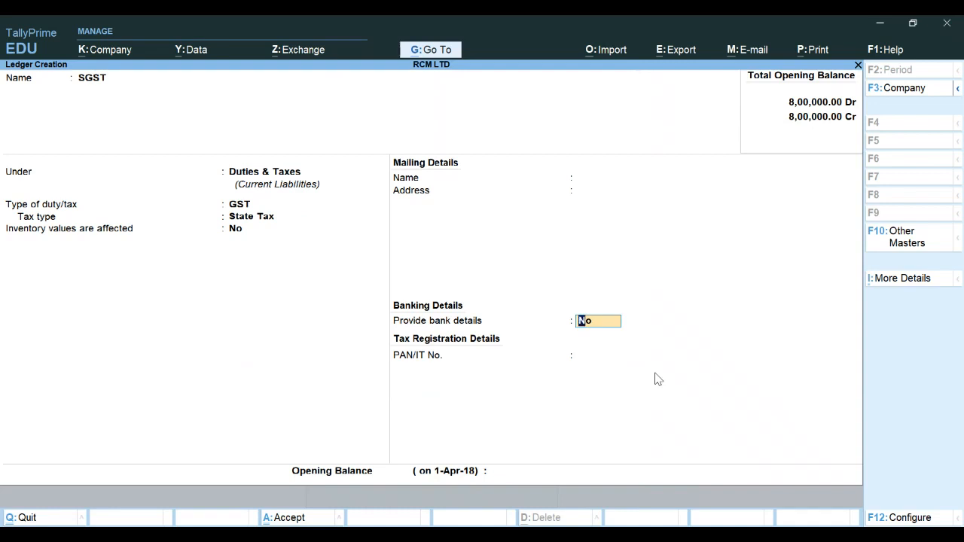
{"action": "key", "text": "Return"}
{"action": "key", "text": "Return"}
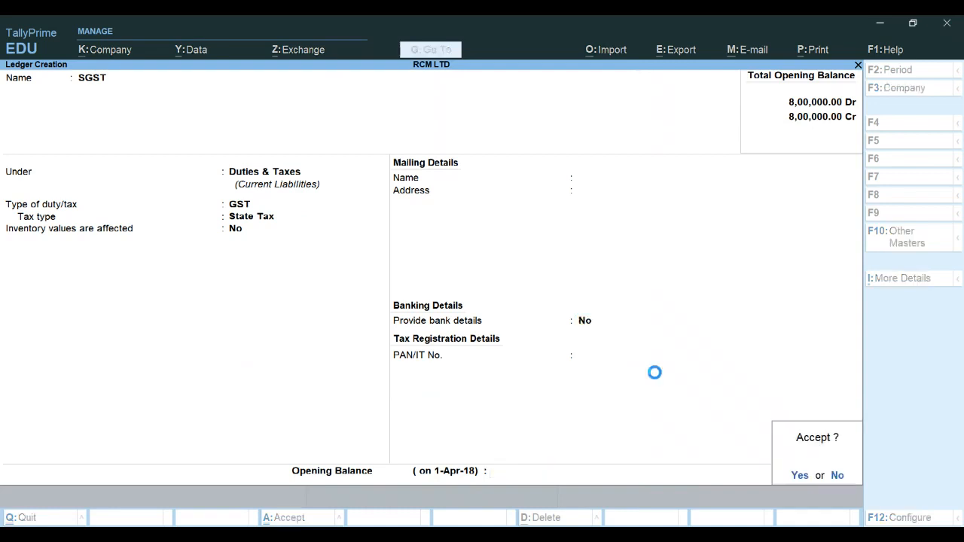
{"action": "key", "text": "Return"}
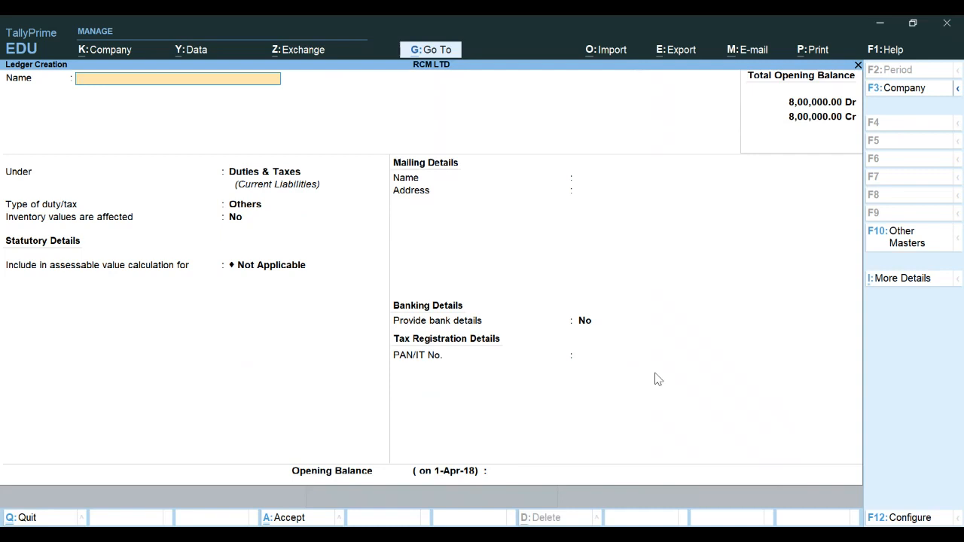
Create a PURCHASE ledger under Purchase Accounts, keeping inventory affected and GST applicable
{"action": "type", "text": "PURCHASE"}
{"action": "key", "text": "Return"}
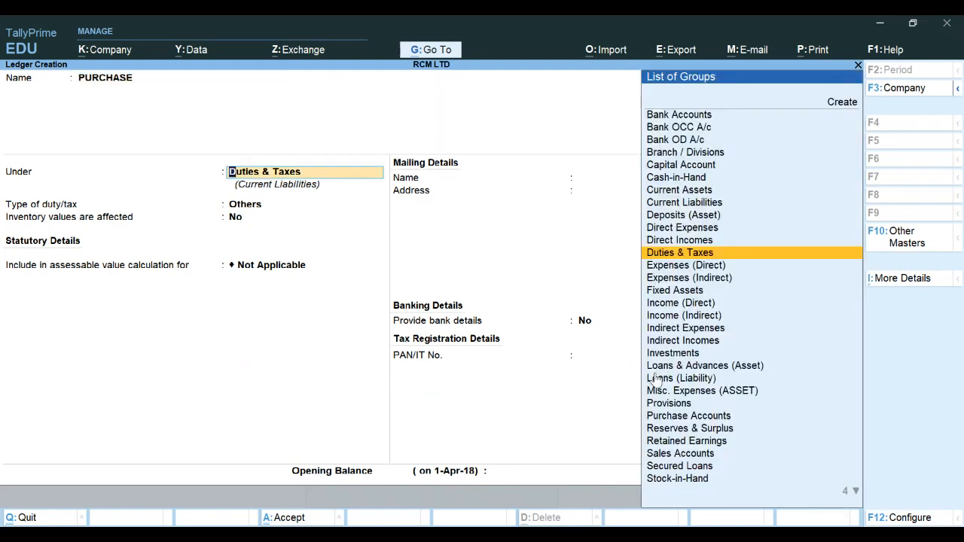
{"action": "type", "text": "PUR"}
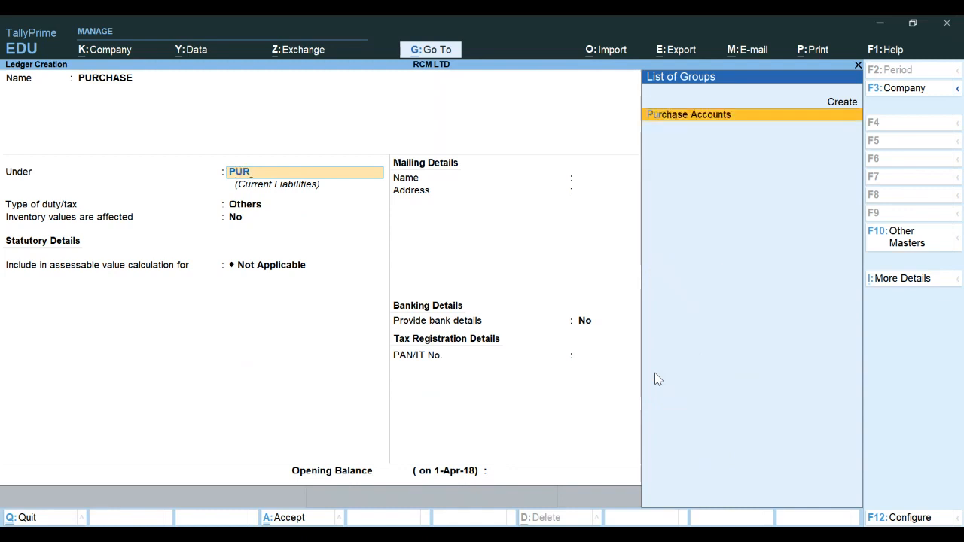
{"action": "key", "text": "Return"}
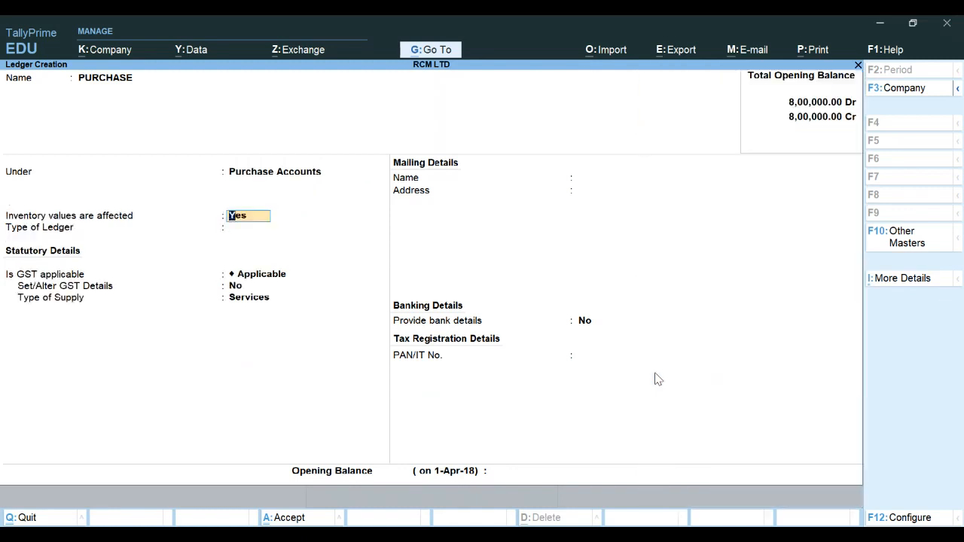
{"action": "key", "text": "Return"}
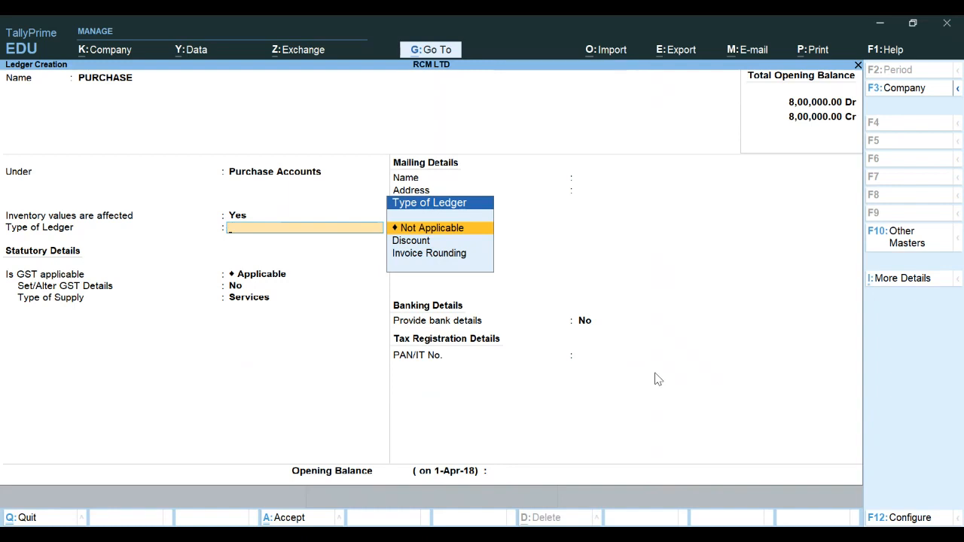
{"action": "key", "text": "Return"}
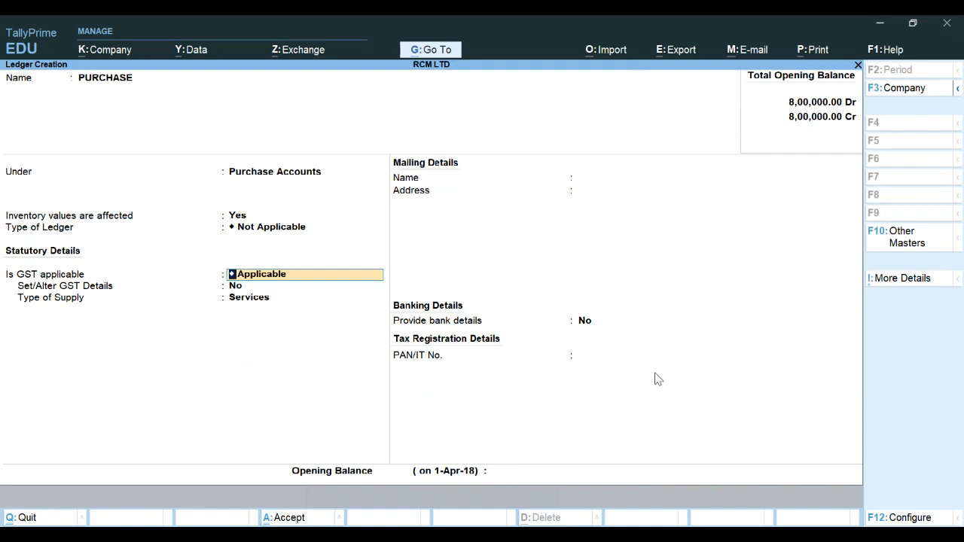
{"action": "key", "text": "Return"}
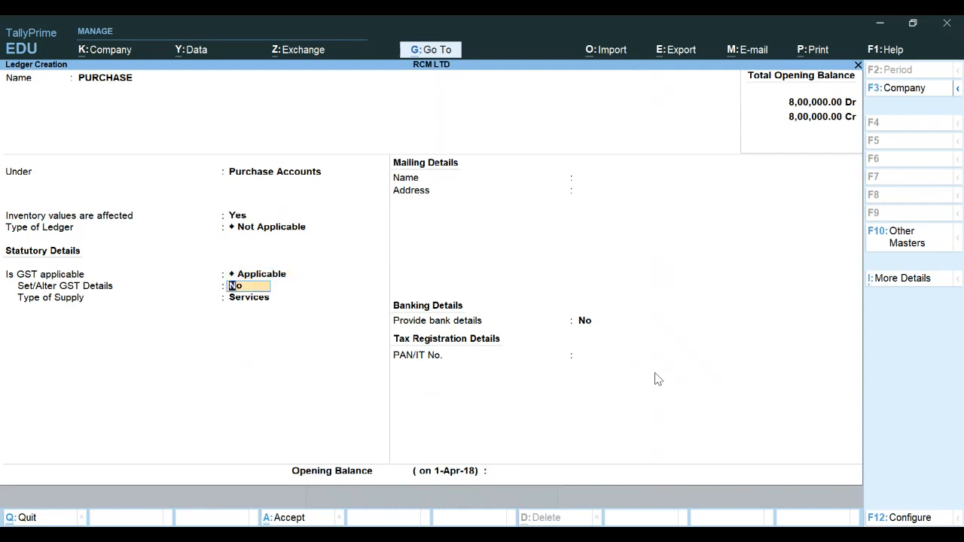
{"action": "key", "text": "Up"}
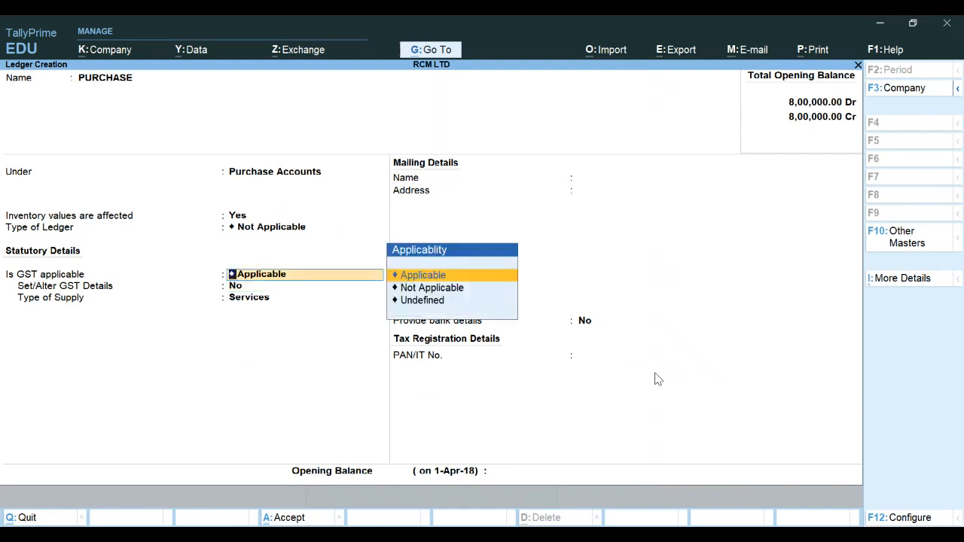
{"action": "key", "text": "Down"}
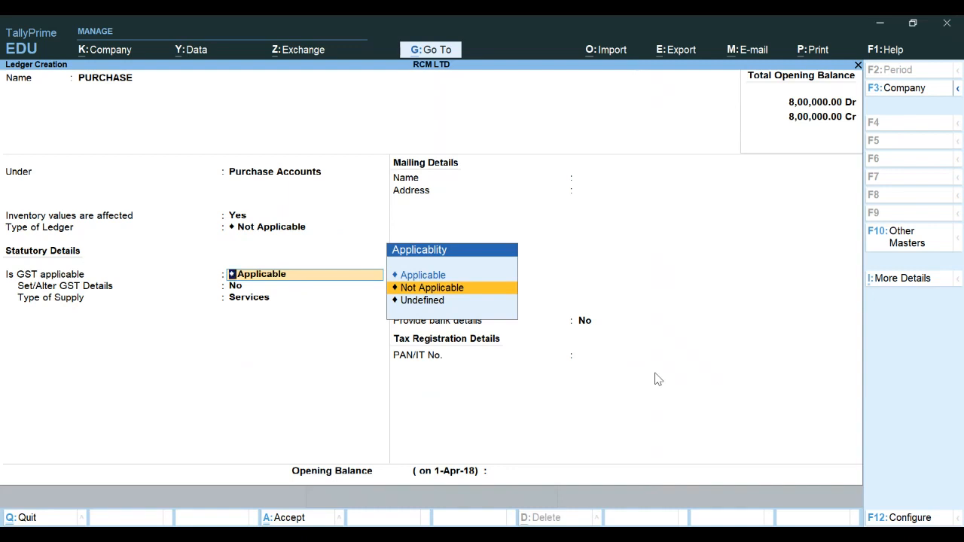
{"action": "key", "text": "Return"}
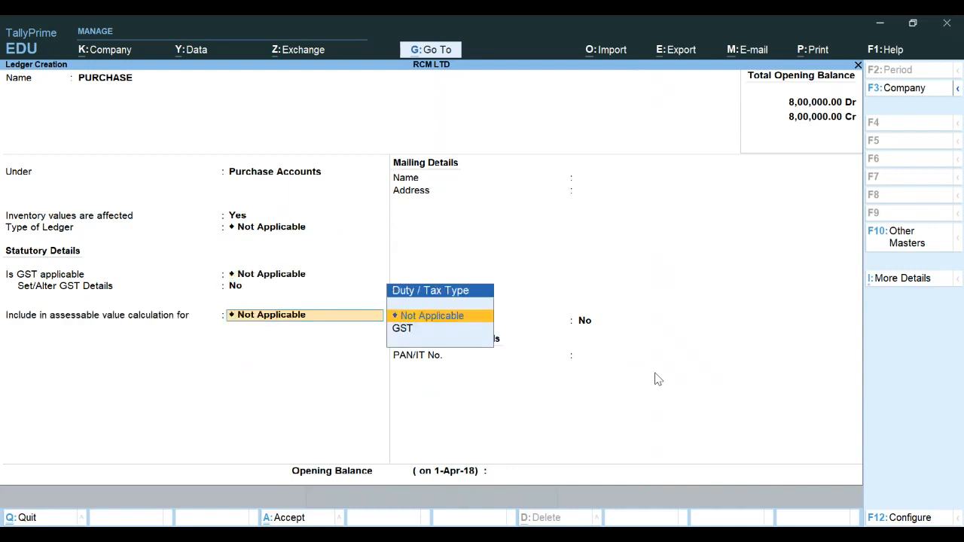
{"action": "key", "text": "Return"}
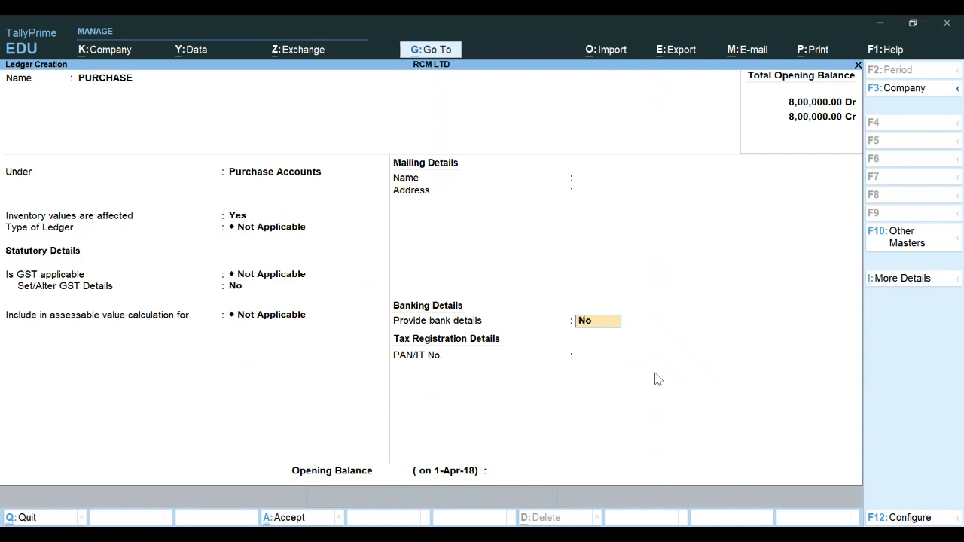
{"action": "key", "text": "BackSpace"}
{"action": "key", "text": "BackSpace"}
{"action": "key", "text": "BackSpace"}
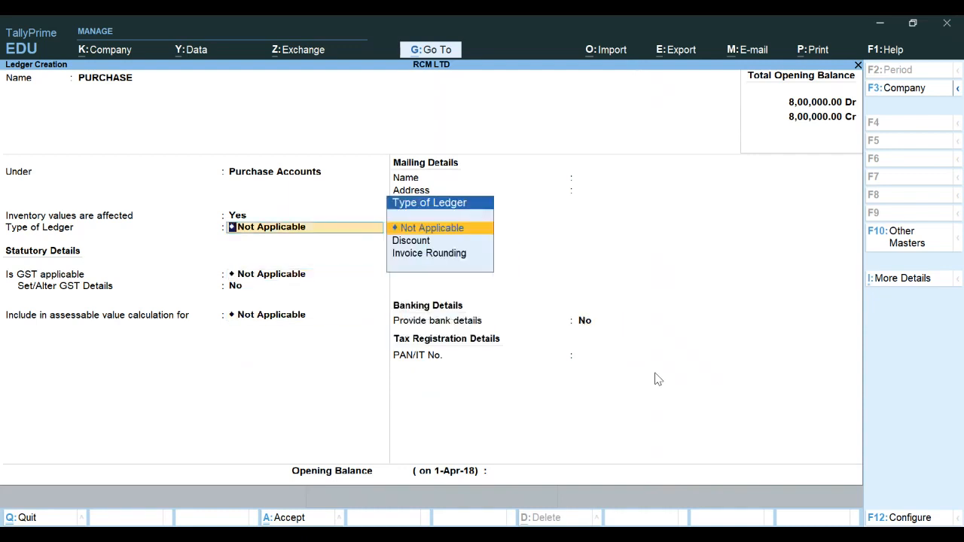
{"action": "key", "text": "Return"}
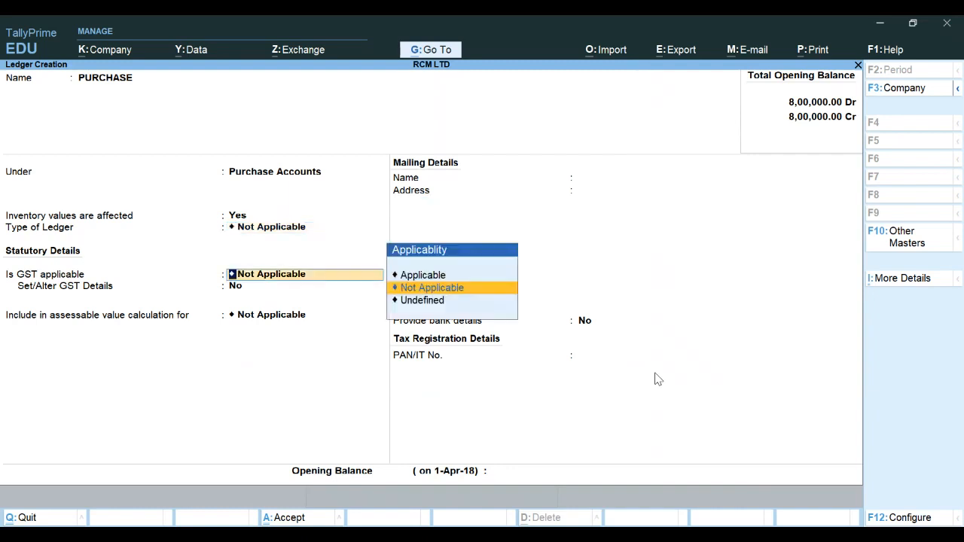
{"action": "key", "text": "Up"}
{"action": "key", "text": "Return"}
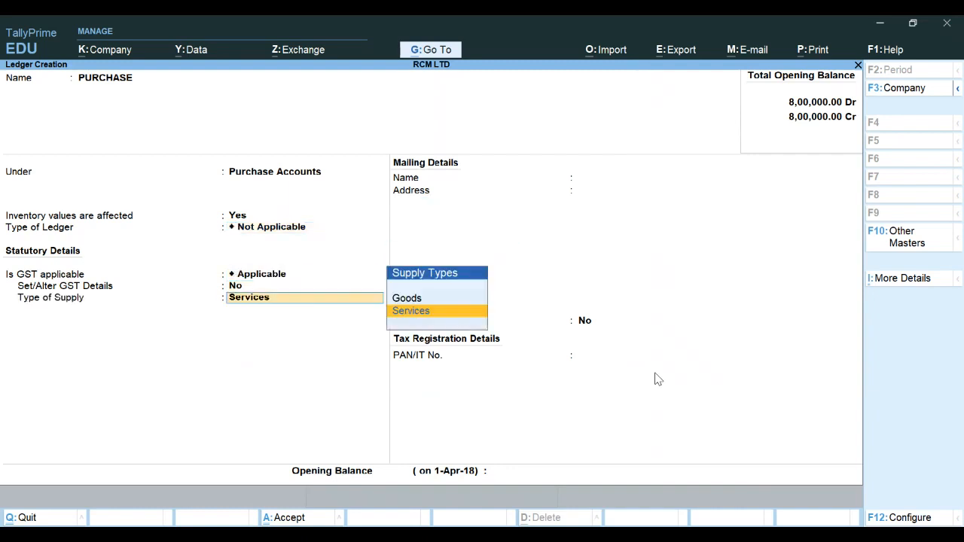
Set the PURCHASE ledger's type of supply to Goods and save the ledger
{"action": "key", "text": "Up"}
{"action": "key", "text": "Return"}
{"action": "key", "text": "Return"}
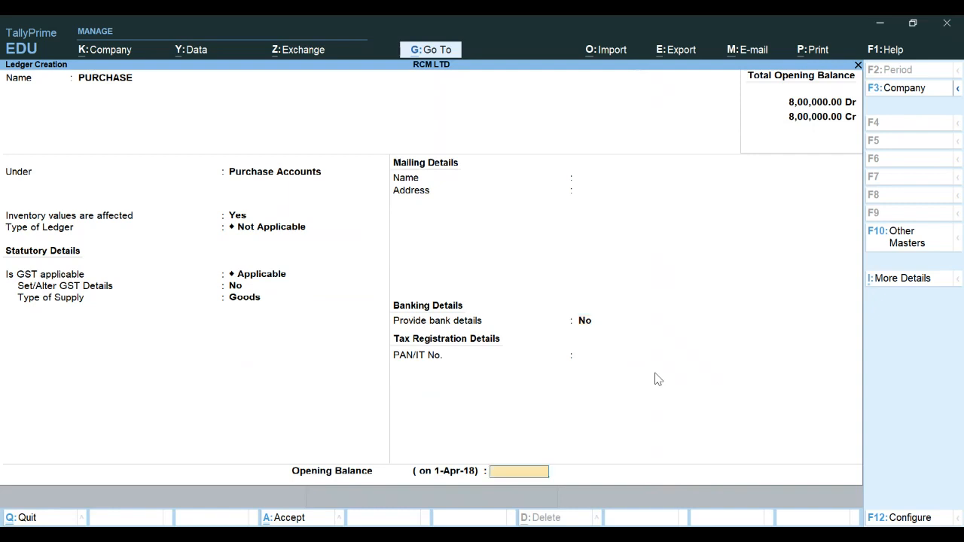
{"action": "key", "text": "Return"}
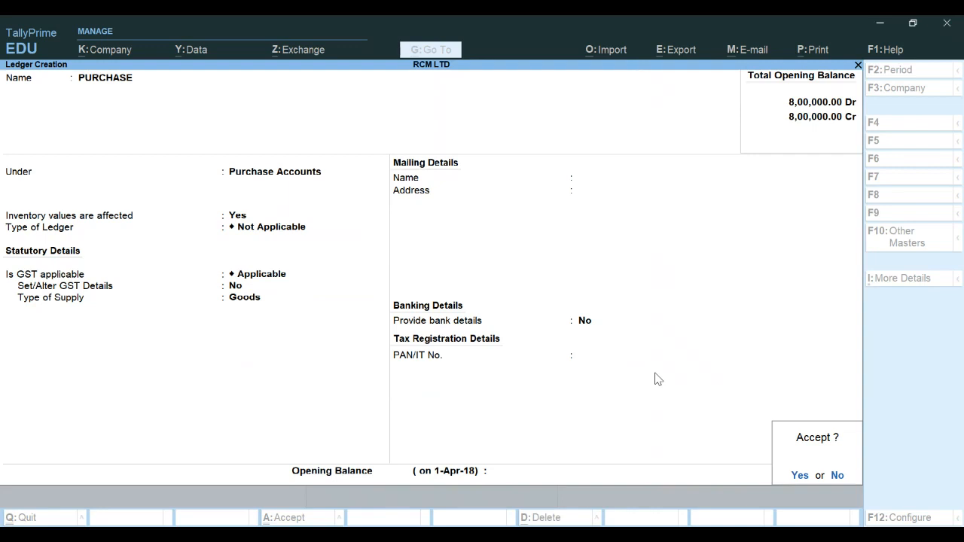
{"action": "key", "text": "Return"}
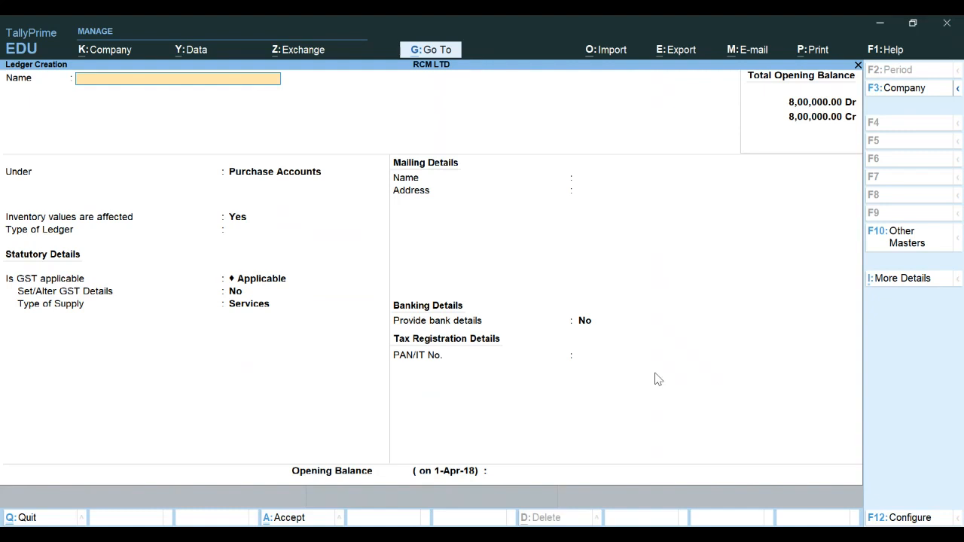
Leave ledger creation and open a new Purchase voucher from Vouchers
{"action": "key", "text": "Escape"}
{"action": "key", "text": "y"}
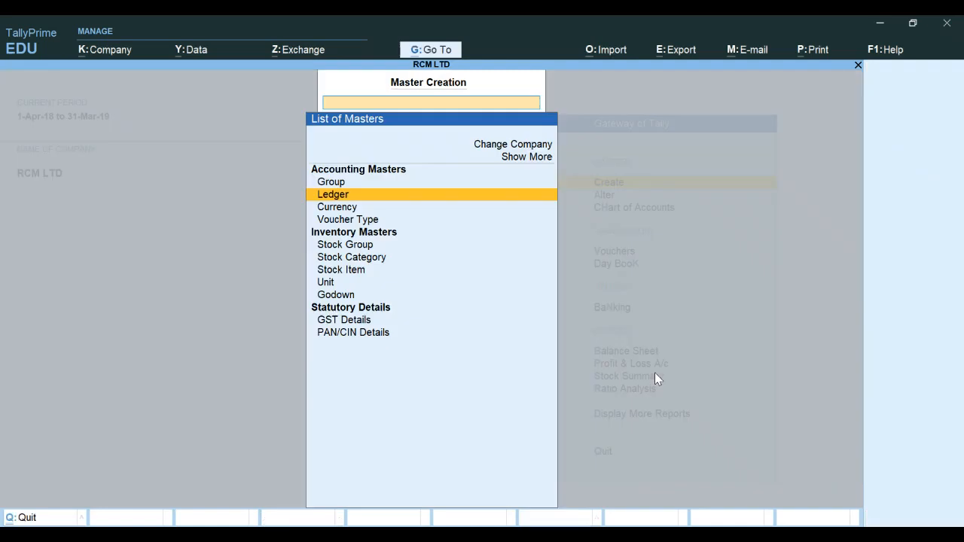
{"action": "key", "text": "Escape"}
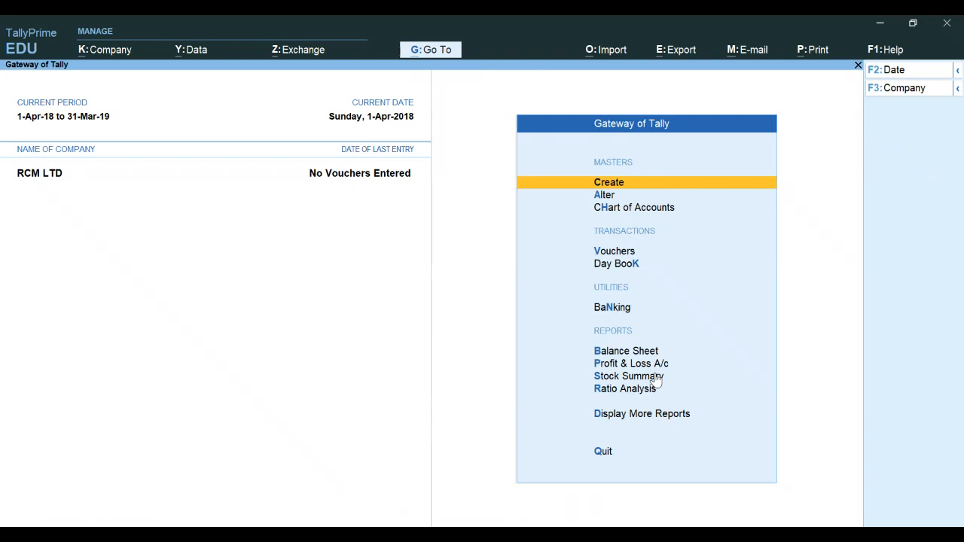
{"action": "key", "text": "Down"}
{"action": "key", "text": "Down"}
{"action": "key", "text": "Down"}
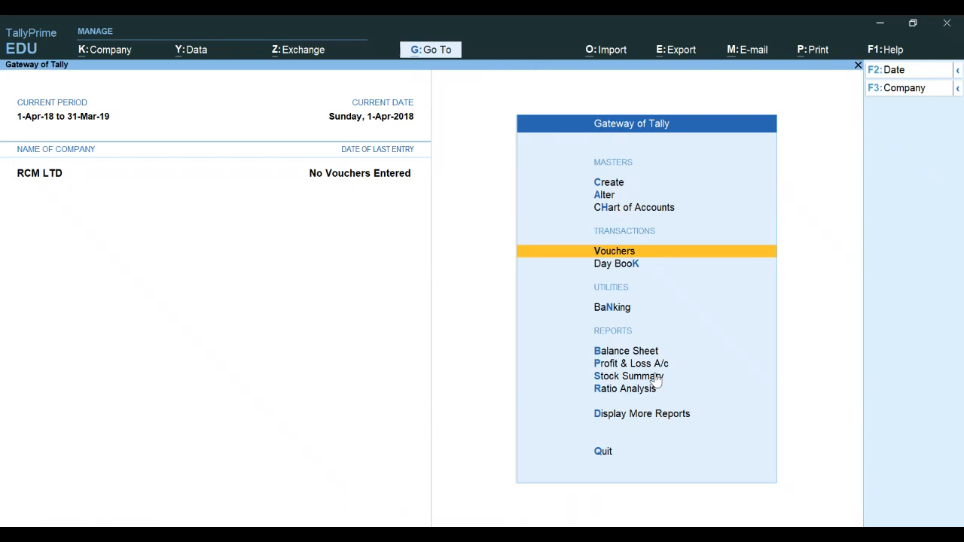
{"action": "key", "text": "Return"}
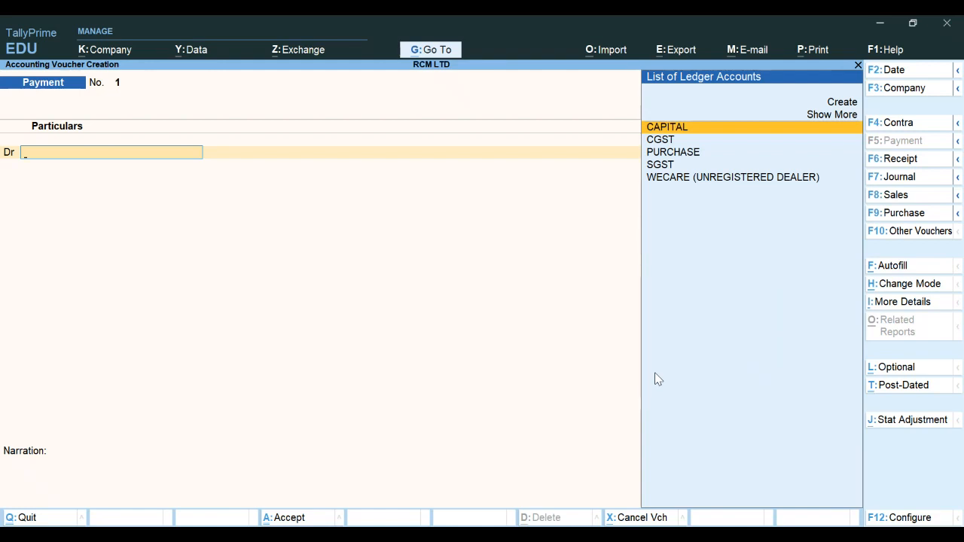
{"action": "key", "text": "F9"}
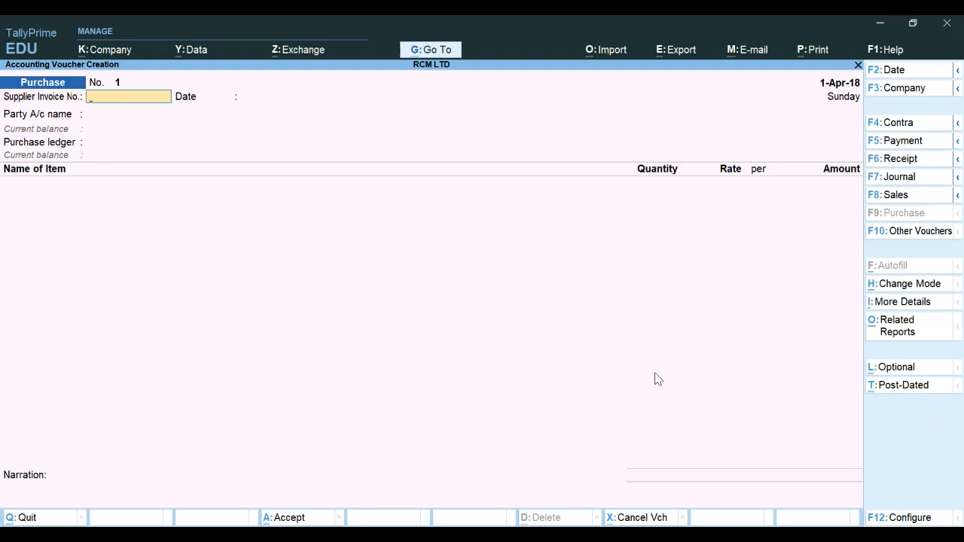
Enter supplier invoice number PUR/01 and keep the voucher date 1-Apr-18
{"action": "type", "text": "PUR/01"}
{"action": "key", "text": "Return"}
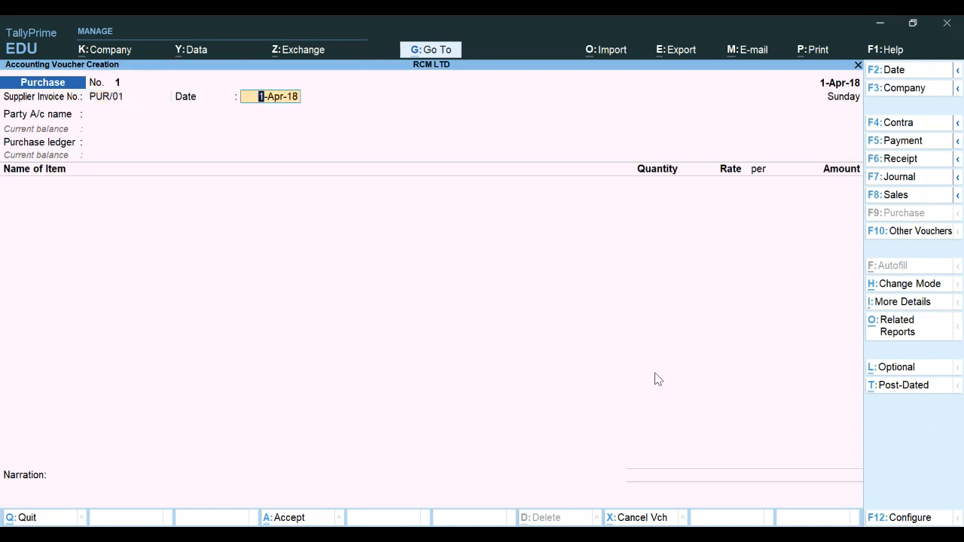
{"action": "key", "text": "Return"}
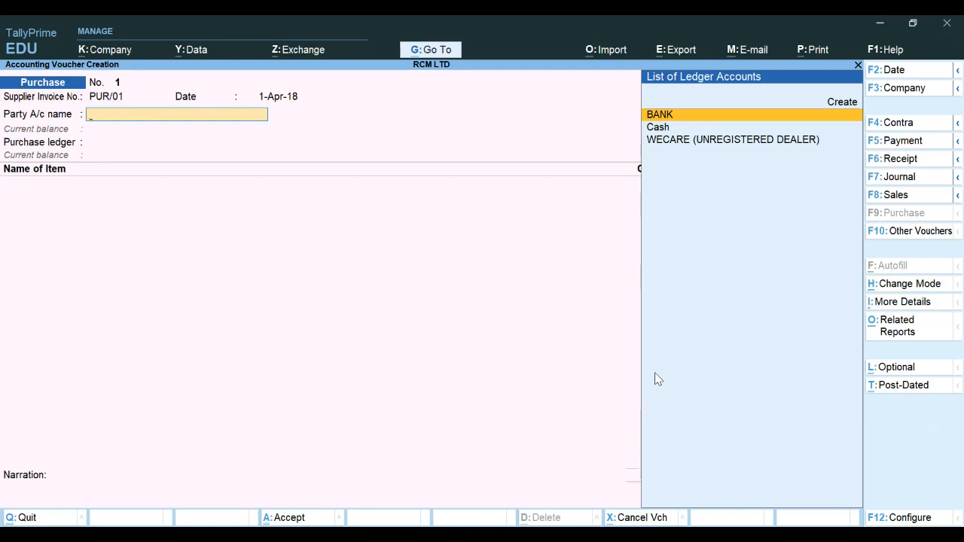
{"action": "key", "text": "Down"}
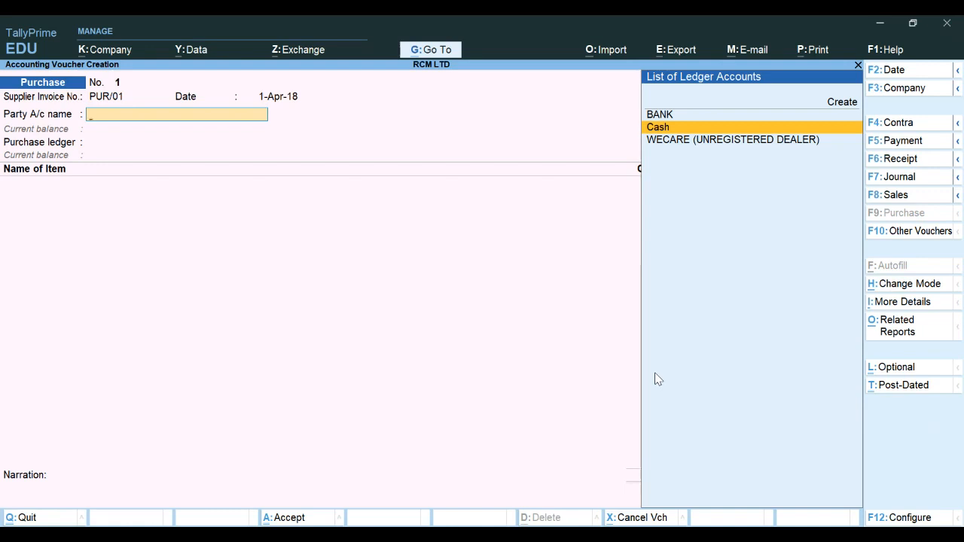
Turn on Show all configurations in the voucher configuration and accept the settings
{"action": "key", "text": "F12"}
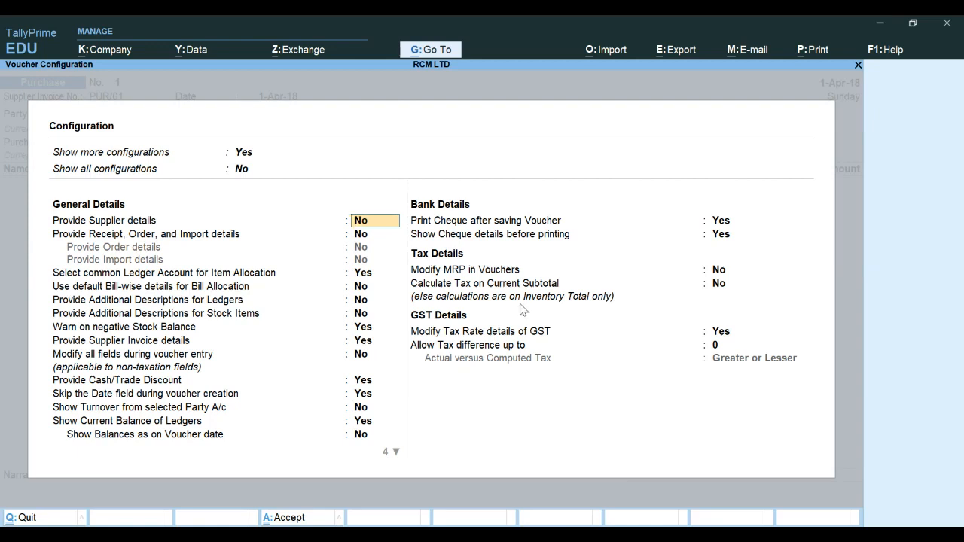
{"action": "left_click", "coordinate": [241, 171]}
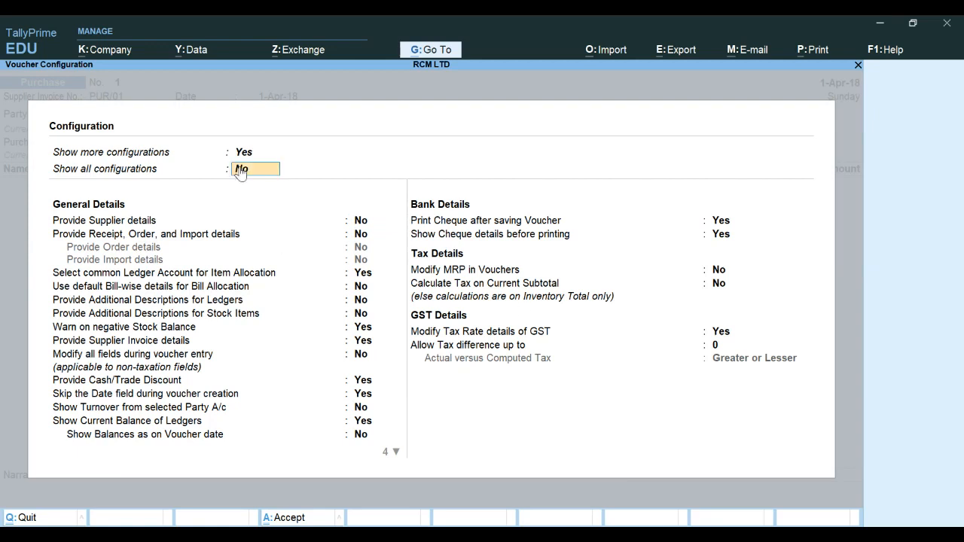
{"action": "type", "text": "Y"}
{"action": "key", "text": "Return"}
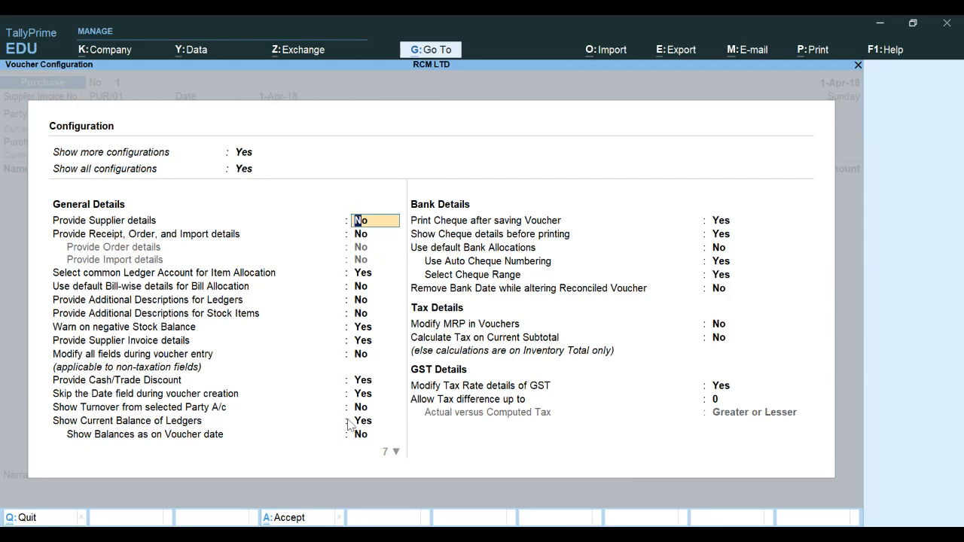
{"action": "left_click", "coordinate": [718, 389]}
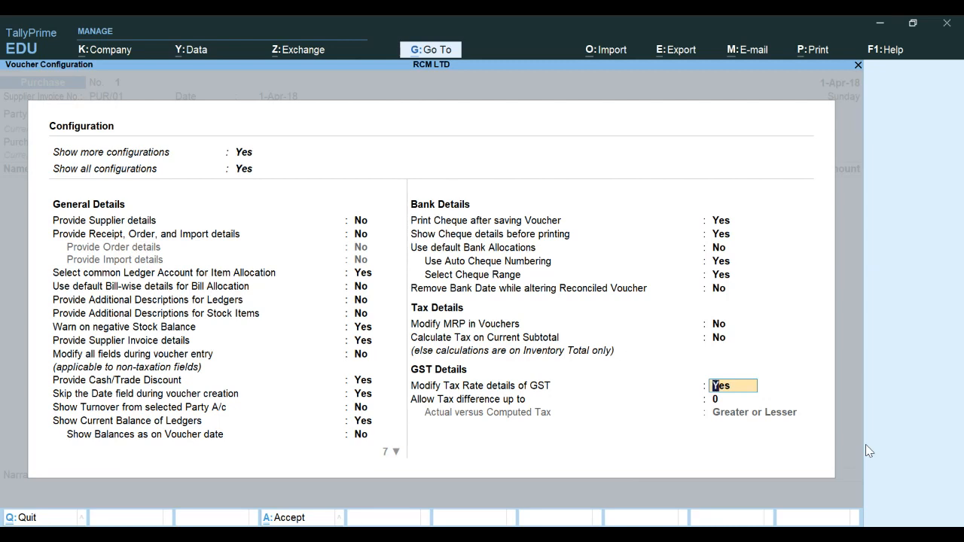
{"action": "key", "text": "Return"}
{"action": "key", "text": "Return"}
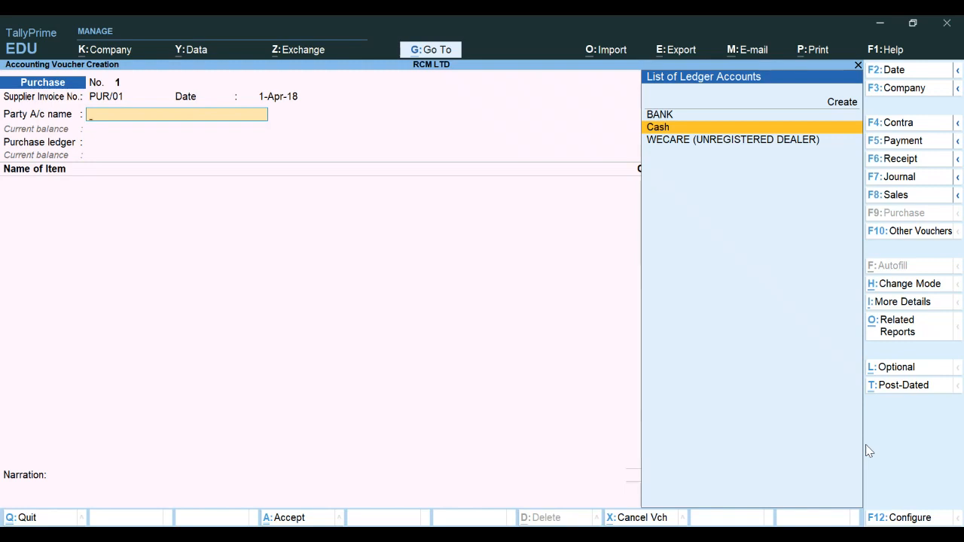
Select WECARE (UNREGISTERED DEALER) as the party account and PURCHASE as the purchase ledger
{"action": "key", "text": "Down"}
{"action": "key", "text": "Return"}
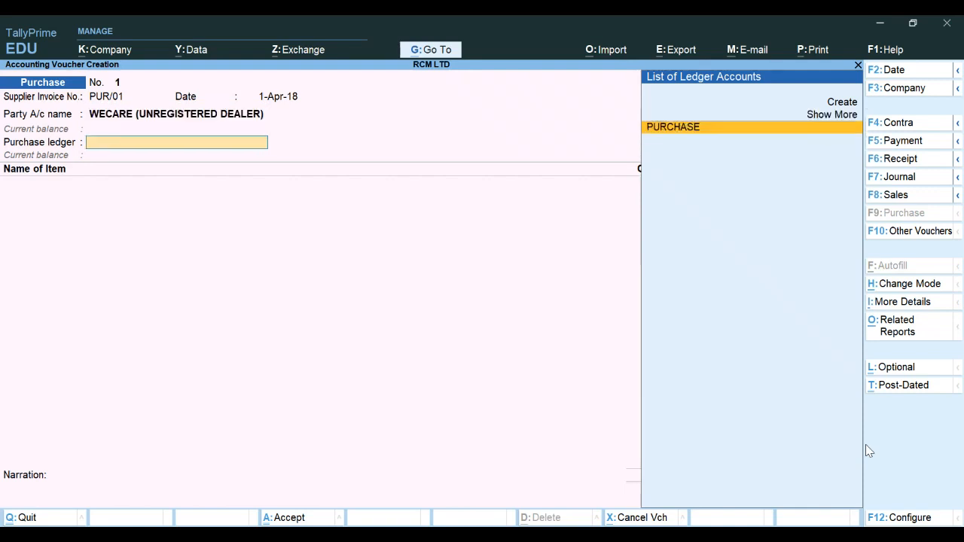
{"action": "key", "text": "Return"}
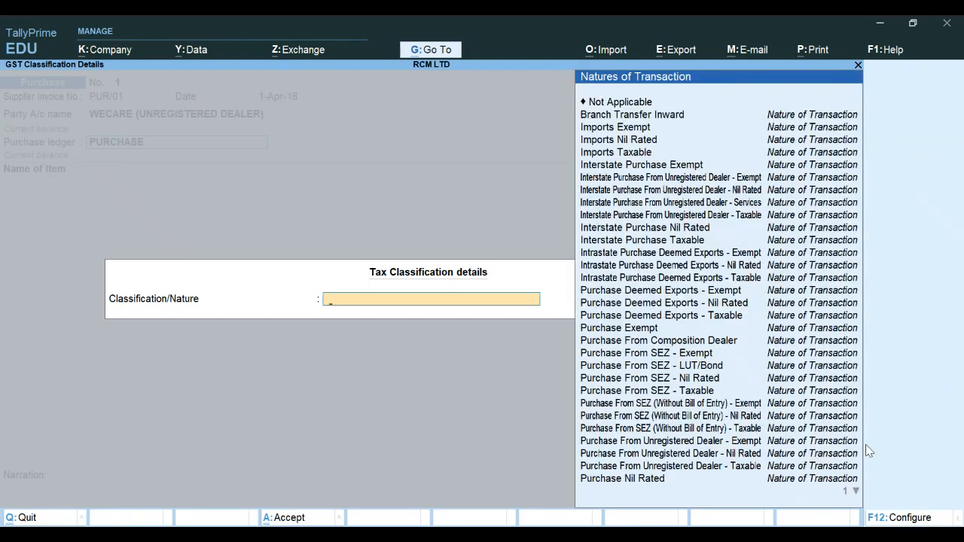
Set the tax classification nature to Purchase From Unregistered Dealer - Taxable
{"action": "key", "text": "Down"}
{"action": "key", "text": "Down"}
{"action": "key", "text": "Down"}
{"action": "key", "text": "Down"}
{"action": "key", "text": "Down"}
{"action": "key", "text": "Down"}
{"action": "key", "text": "Down"}
{"action": "key", "text": "Down"}
{"action": "key", "text": "Down"}
{"action": "key", "text": "Down"}
{"action": "key", "text": "Down"}
{"action": "key", "text": "Down"}
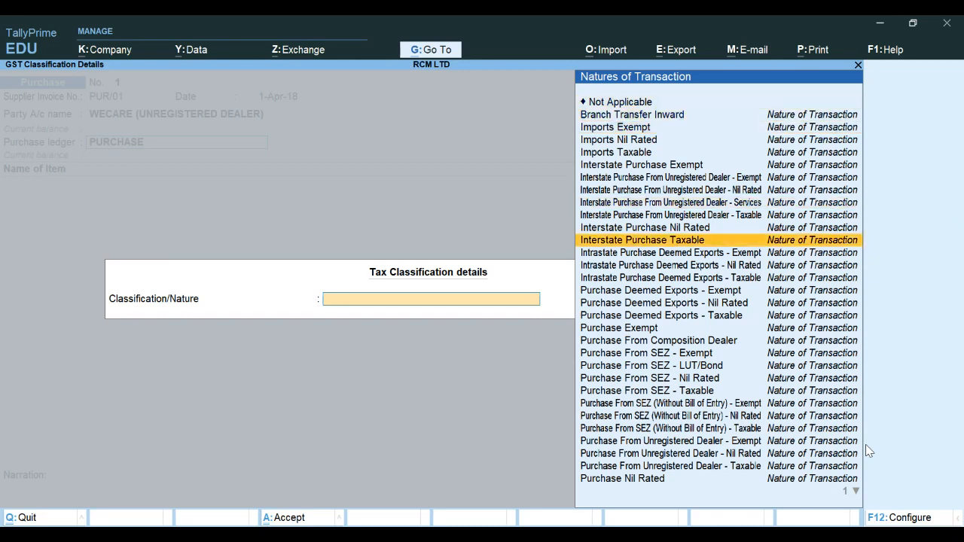
{"action": "key", "text": "Down"}
{"action": "key", "text": "Down"}
{"action": "key", "text": "Down"}
{"action": "key", "text": "Down"}
{"action": "key", "text": "Down"}
{"action": "key", "text": "Down"}
{"action": "key", "text": "Down"}
{"action": "key", "text": "Down"}
{"action": "key", "text": "Down"}
{"action": "key", "text": "Down"}
{"action": "key", "text": "Down"}
{"action": "key", "text": "Down"}
{"action": "key", "text": "Down"}
{"action": "key", "text": "Down"}
{"action": "key", "text": "Down"}
{"action": "key", "text": "Down"}
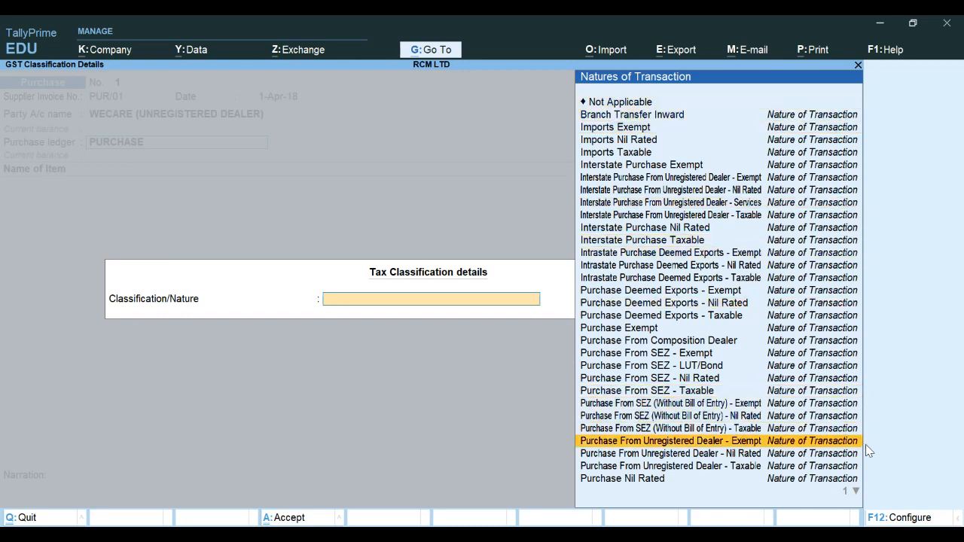
{"action": "key", "text": "Down"}
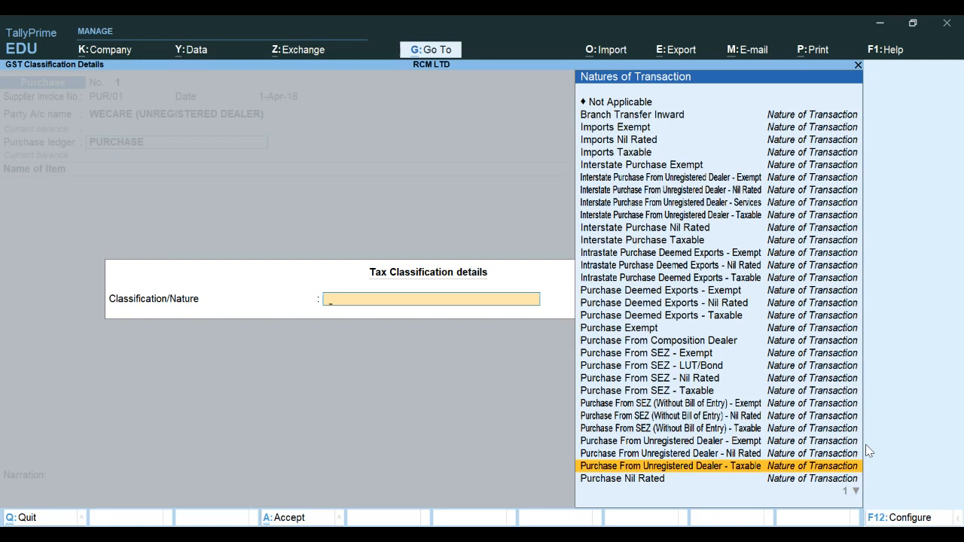
{"action": "key", "text": "Return"}
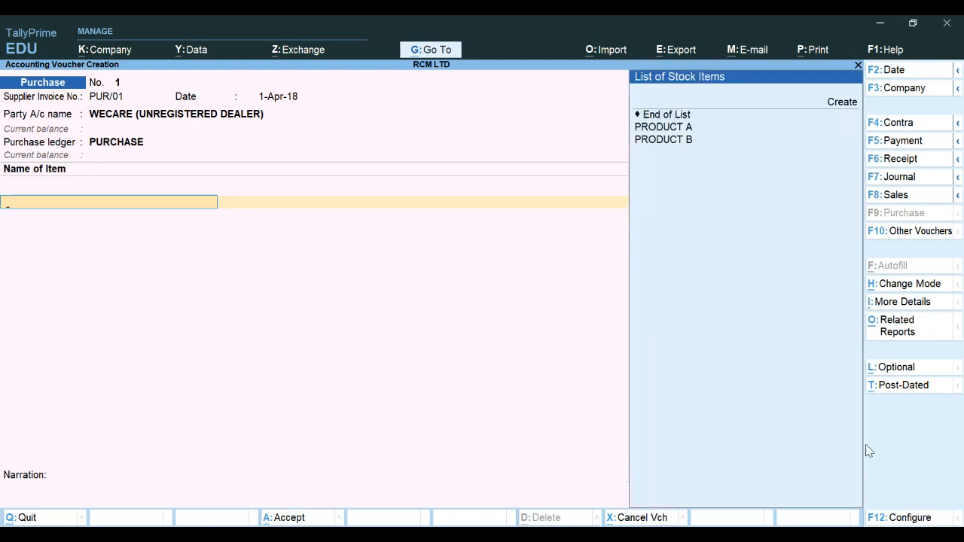
Add PRODUCT A to the voucher with quantity 10 PCS at a rate of 21,000
{"action": "key", "text": "Down"}
{"action": "key", "text": "Down"}
{"action": "key", "text": "Down"}
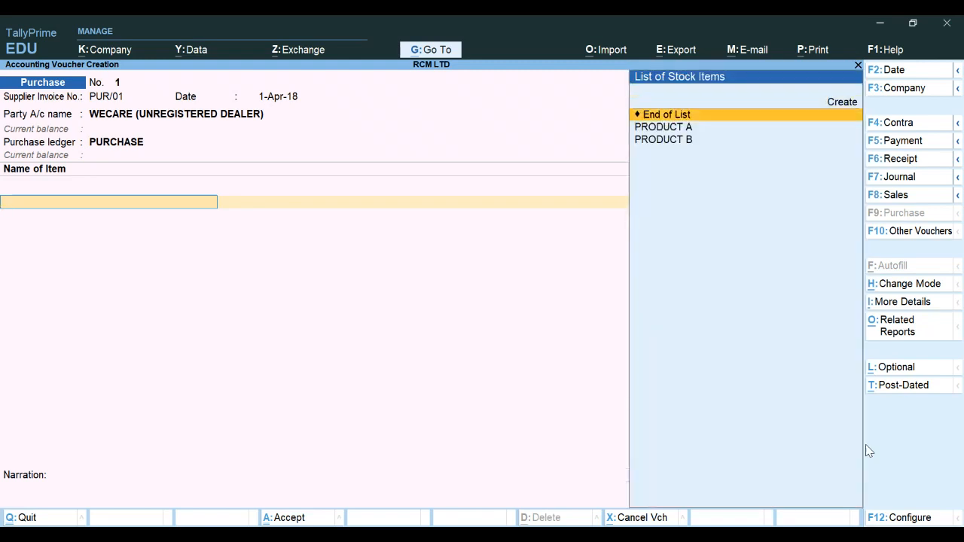
{"action": "key", "text": "Return"}
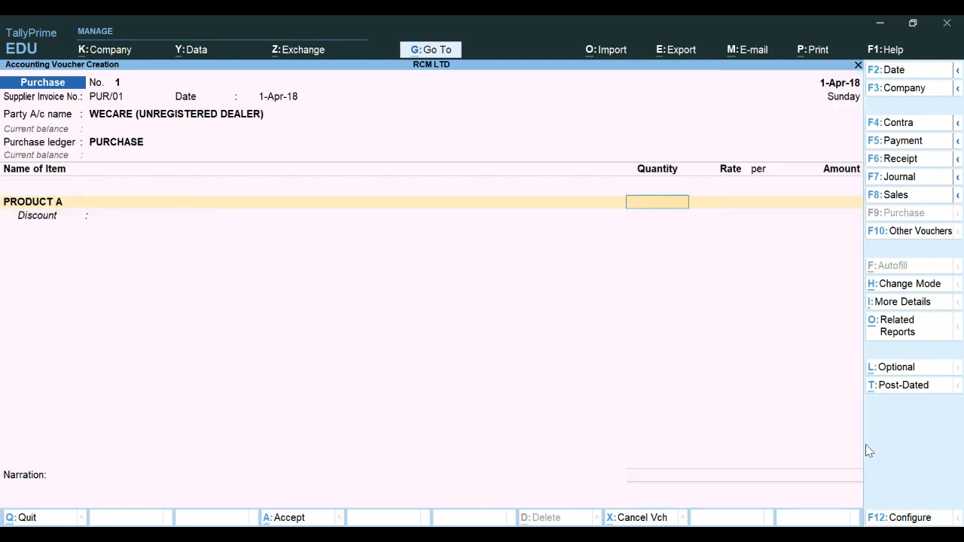
{"action": "type", "text": "10"}
{"action": "key", "text": "Return"}
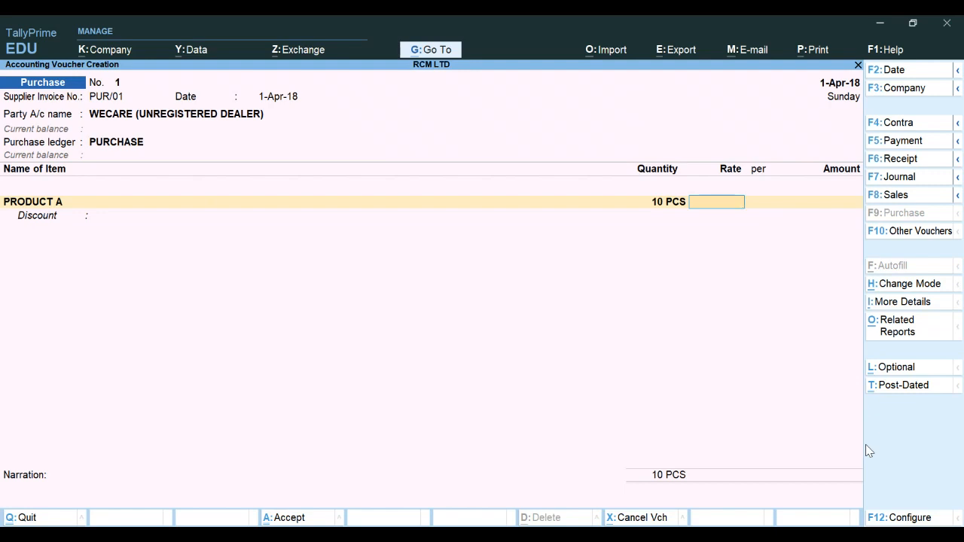
{"action": "type", "text": "21000"}
{"action": "key", "text": "Return"}
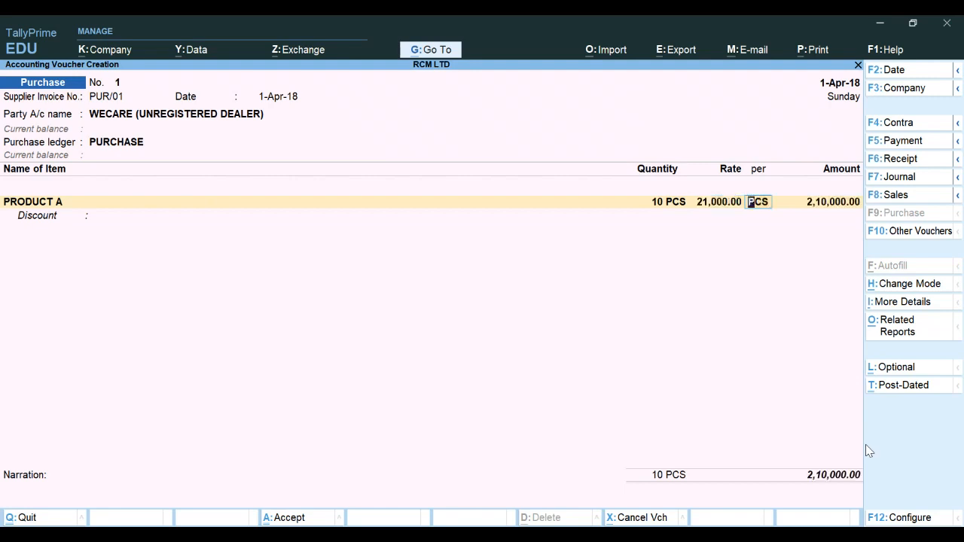
{"action": "key", "text": "Return"}
{"action": "key", "text": "Return"}
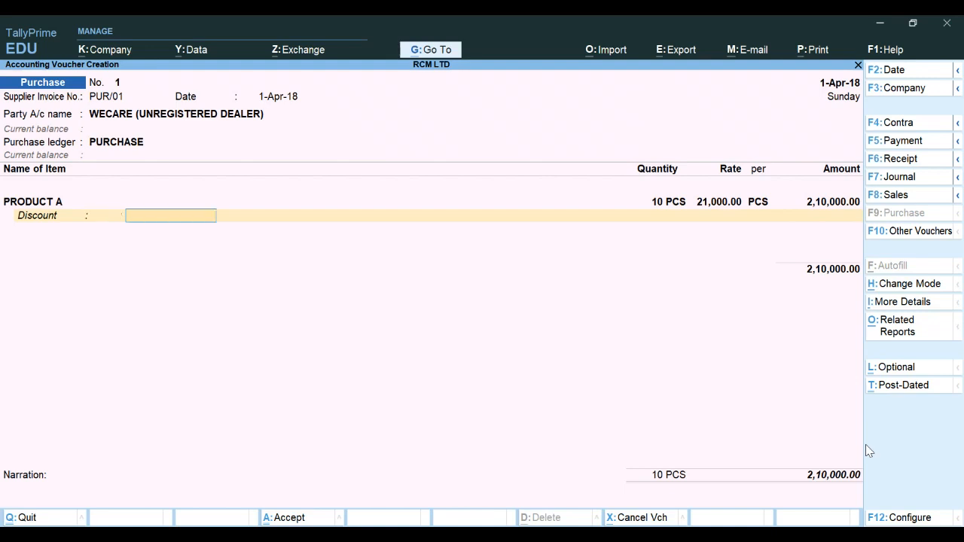
{"action": "key", "text": "Return"}
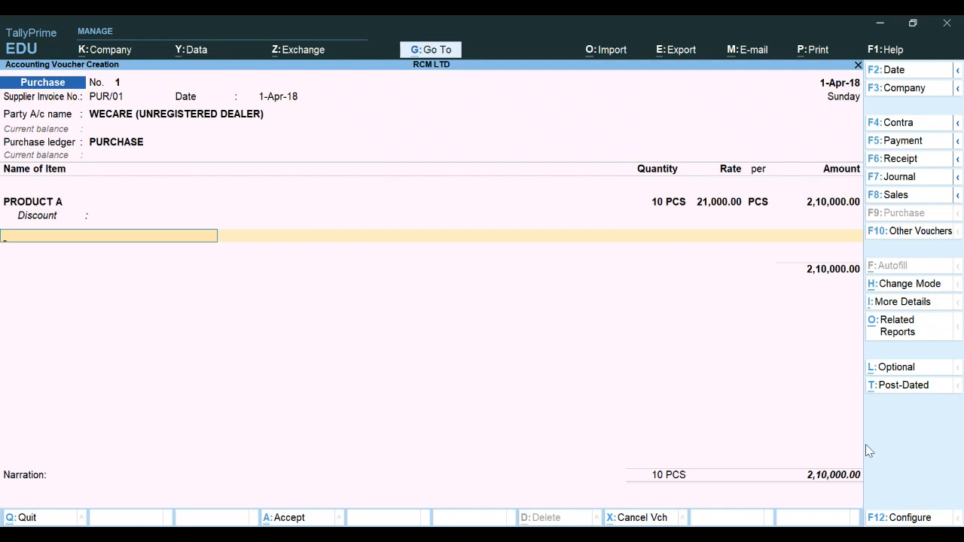
Turn off Provide Cash/Trade Discount in the voucher configuration and accept the settings
{"action": "key", "text": "F12"}
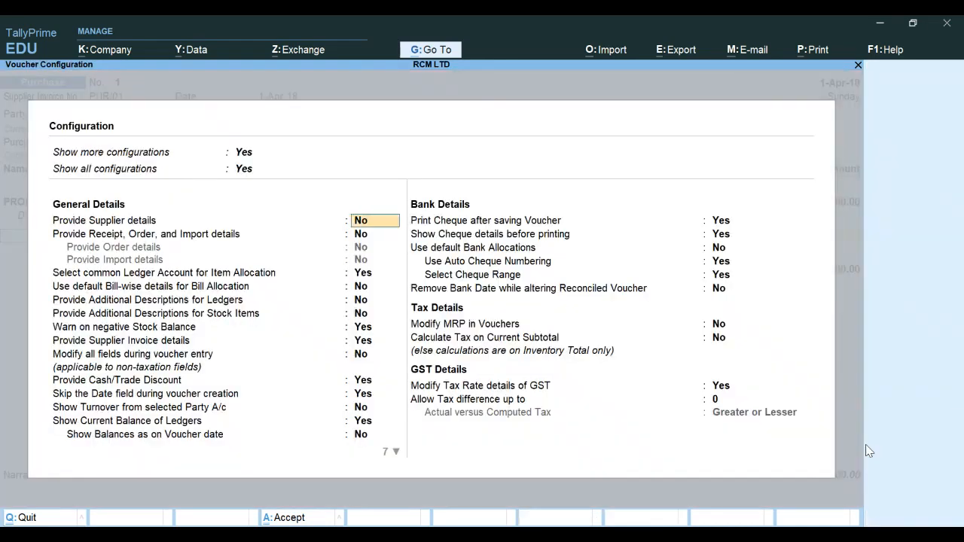
{"action": "key", "text": "Return"}
{"action": "key", "text": "Return"}
{"action": "key", "text": "Return"}
{"action": "key", "text": "Return"}
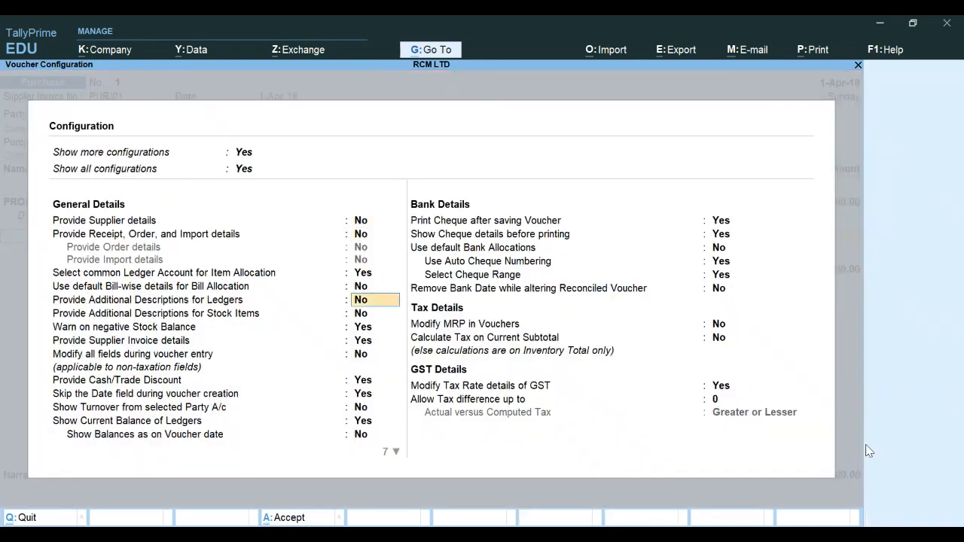
{"action": "key", "text": "Return"}
{"action": "key", "text": "Return"}
{"action": "key", "text": "Return"}
{"action": "key", "text": "Return"}
{"action": "key", "text": "Return"}
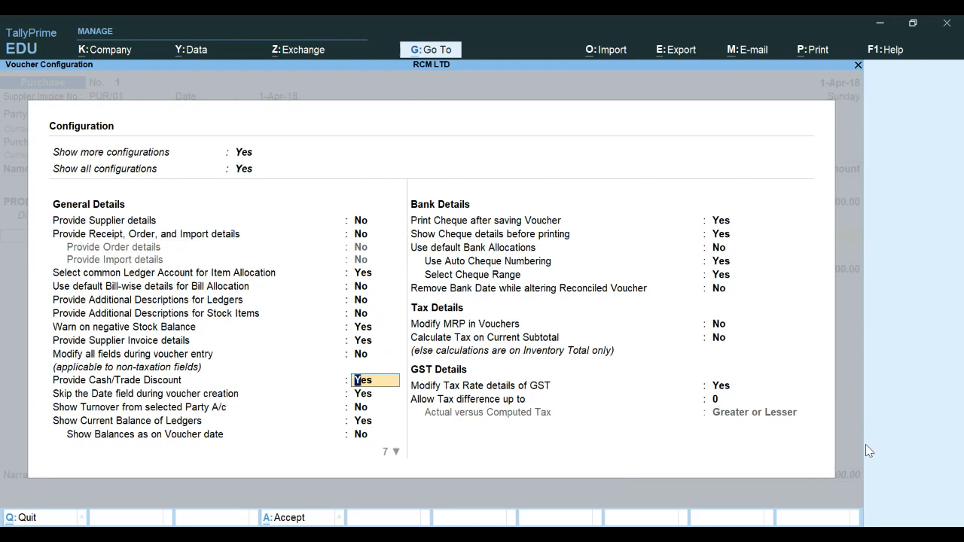
{"action": "type", "text": "n"}
{"action": "key", "text": "Return"}
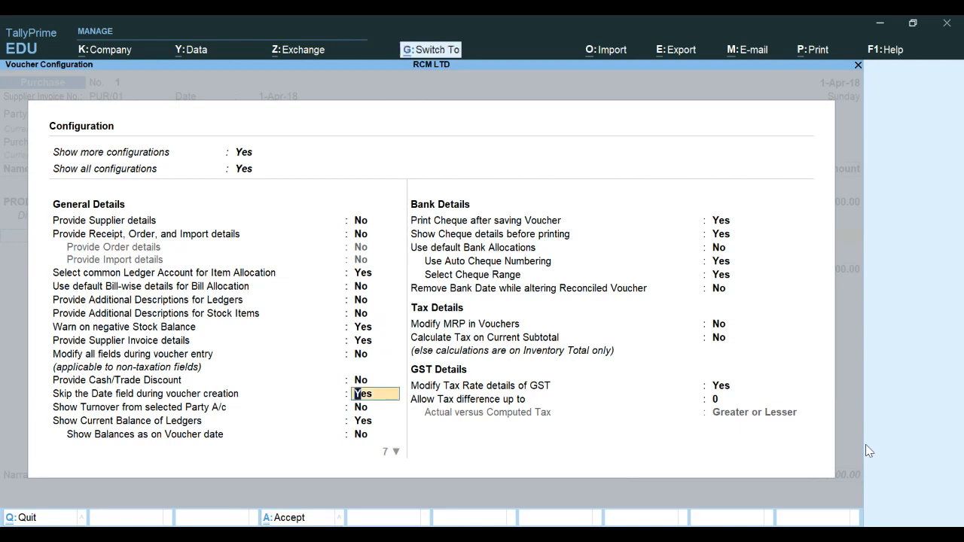
{"action": "key", "text": "ctrl+a"}
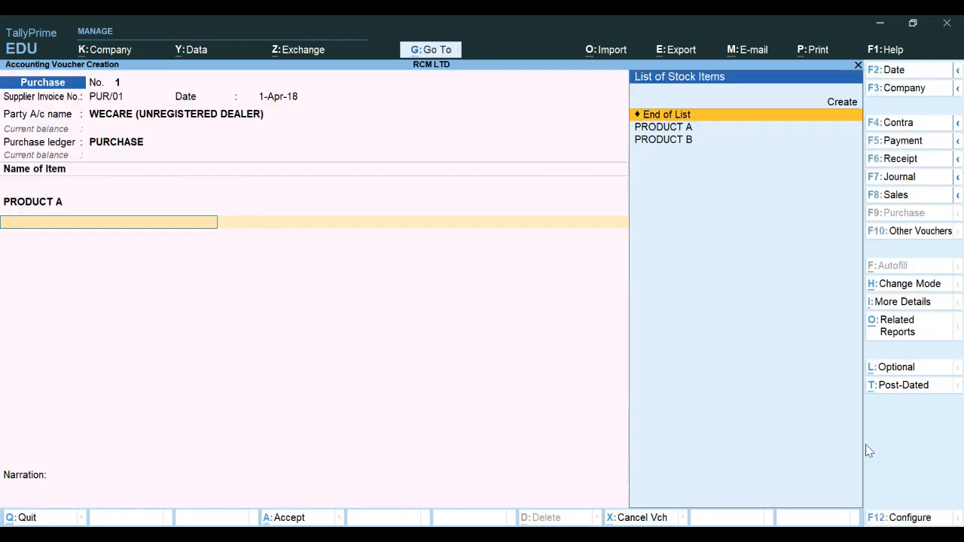
Add PRODUCT B to the voucher with quantity 10 PCS at a rate of 26,000
{"action": "key", "text": "Down"}
{"action": "key", "text": "Down"}
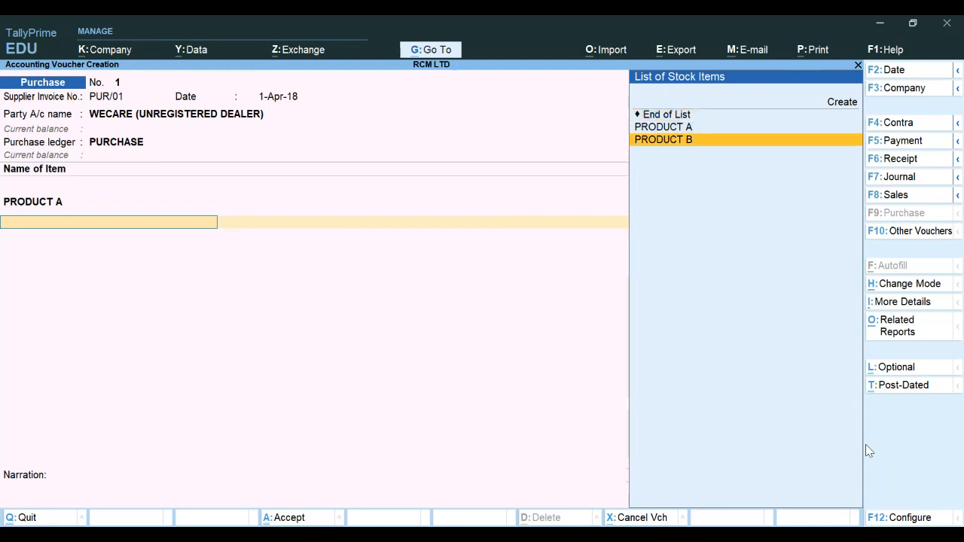
{"action": "key", "text": "Return"}
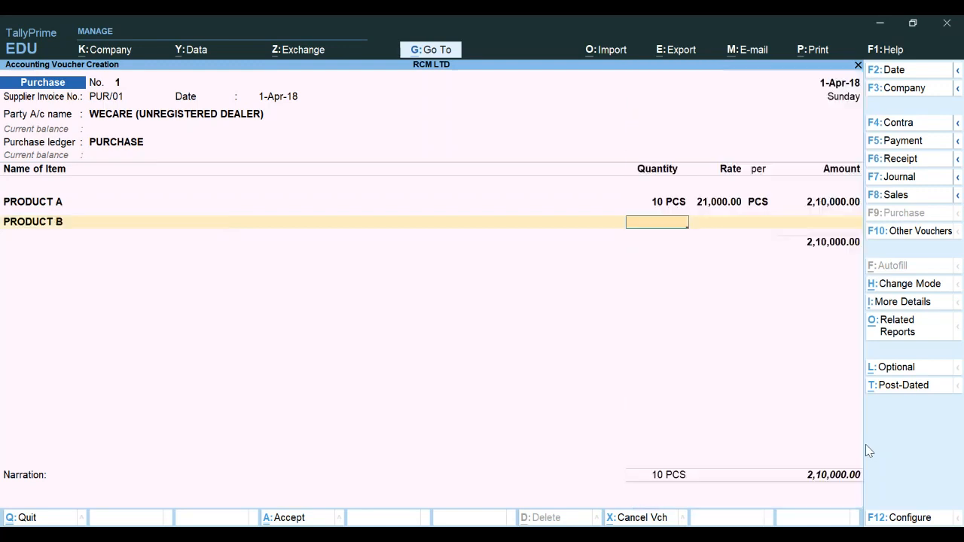
{"action": "type", "text": "10"}
{"action": "key", "text": "Return"}
{"action": "type", "text": "26,0"}
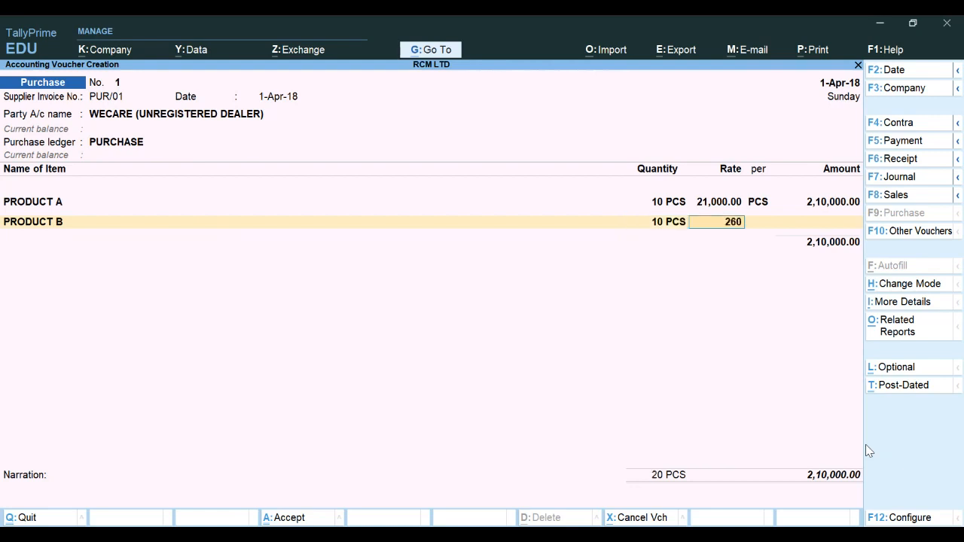
{"action": "type", "text": "00"}
{"action": "key", "text": "Return"}
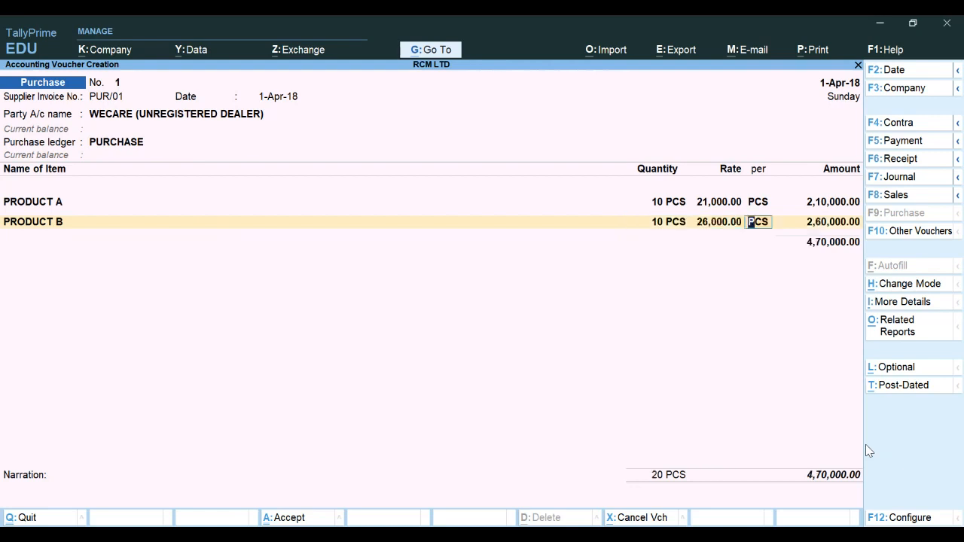
{"action": "key", "text": "Return"}
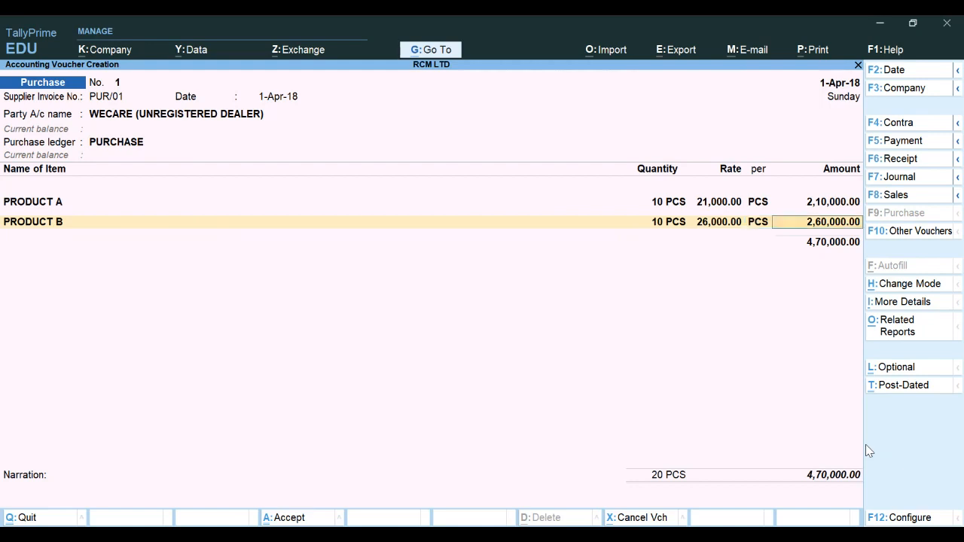
{"action": "key", "text": "Return"}
{"action": "key", "text": "Return"}
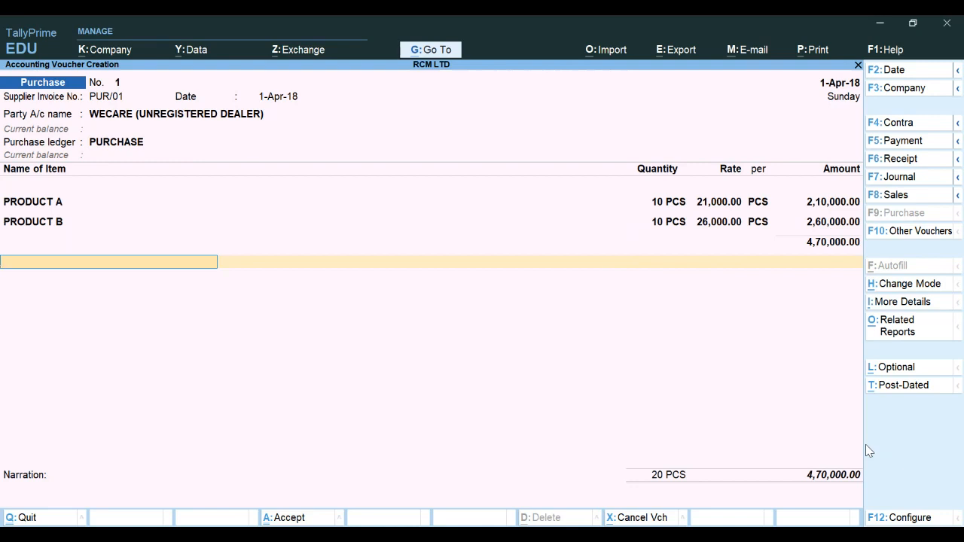
Replace the CGST line entered below the items with End of List to close the item entries
{"action": "type", "text": "C"}
{"action": "key", "text": "Return"}
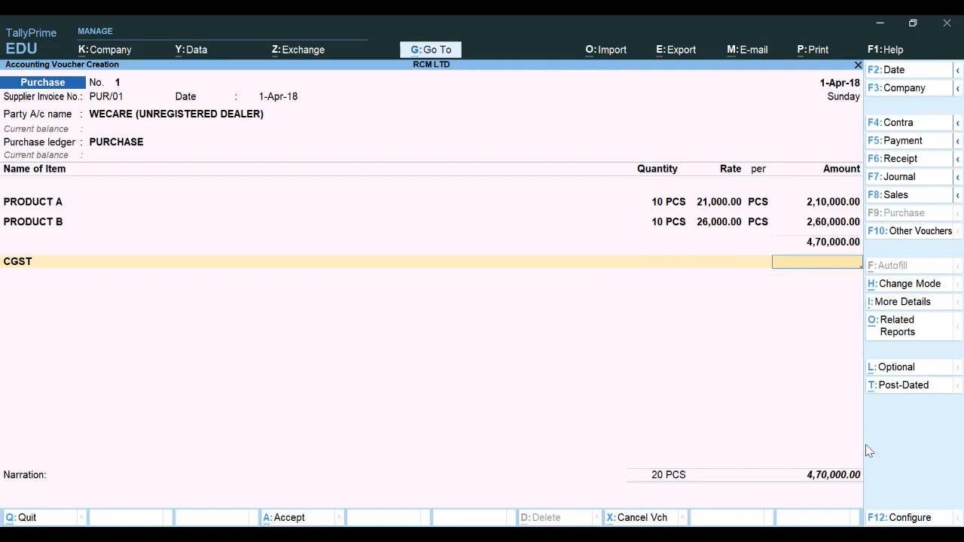
{"action": "key", "text": "BackSpace"}
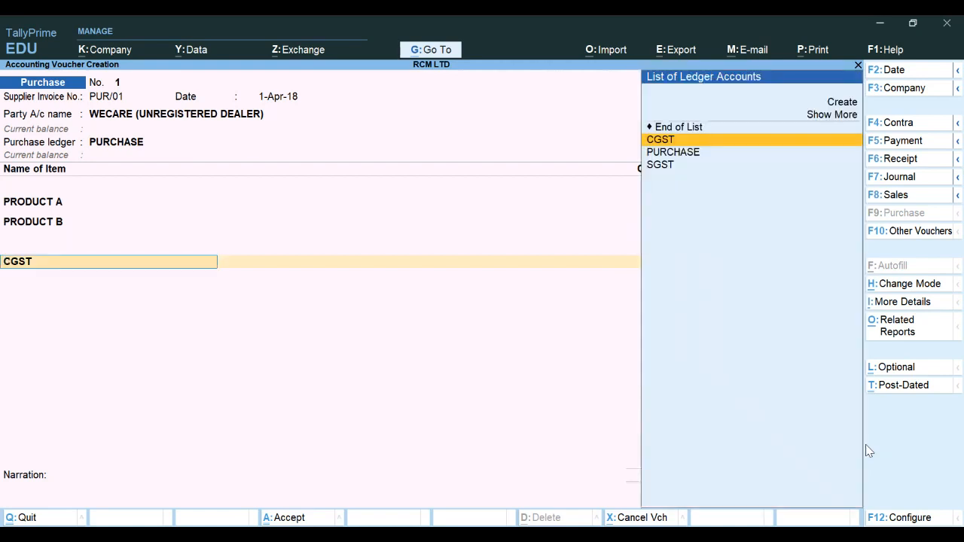
{"action": "key", "text": "Up"}
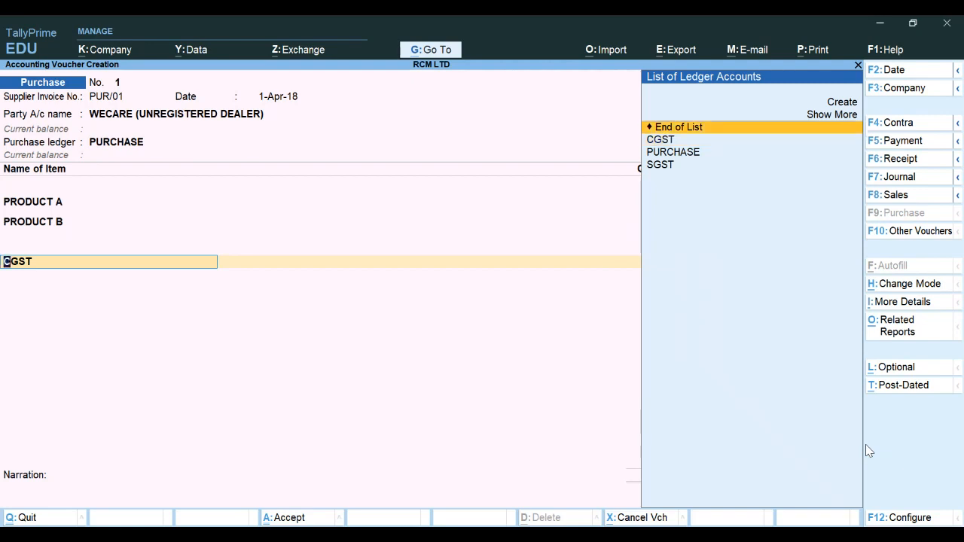
{"action": "key", "text": "Return"}
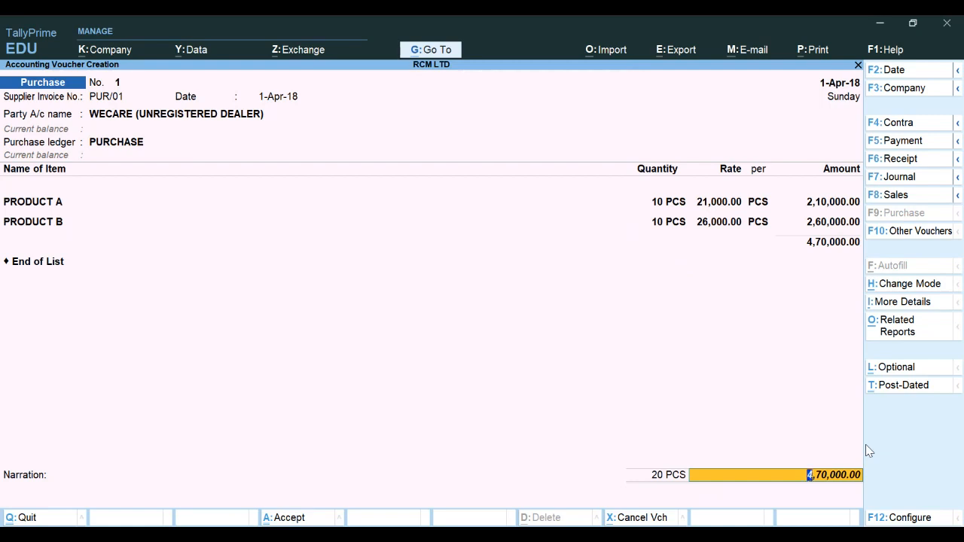
{"action": "left_click", "coordinate": [914, 307]}
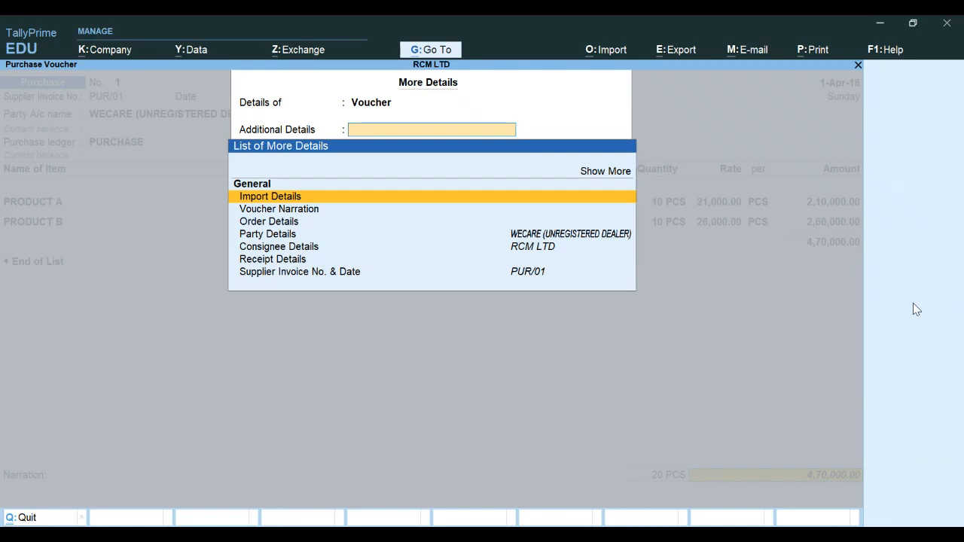
{"action": "key", "text": "Escape"}
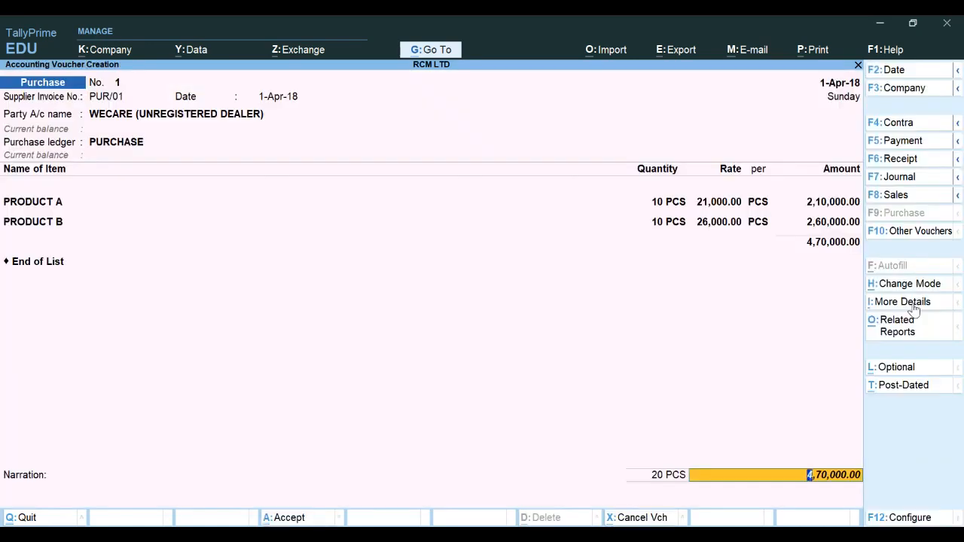
{"action": "key", "text": "ctrl+i"}
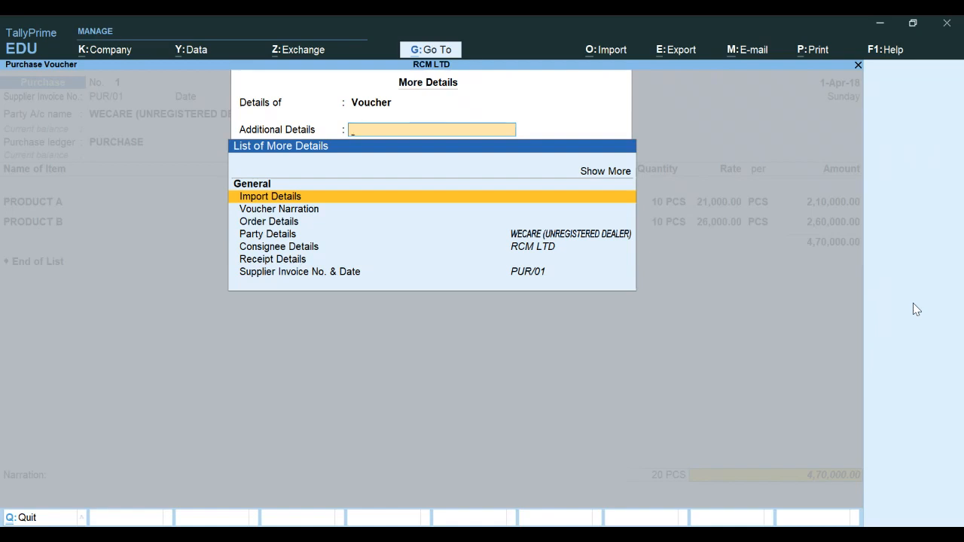
{"action": "key", "text": "Escape"}
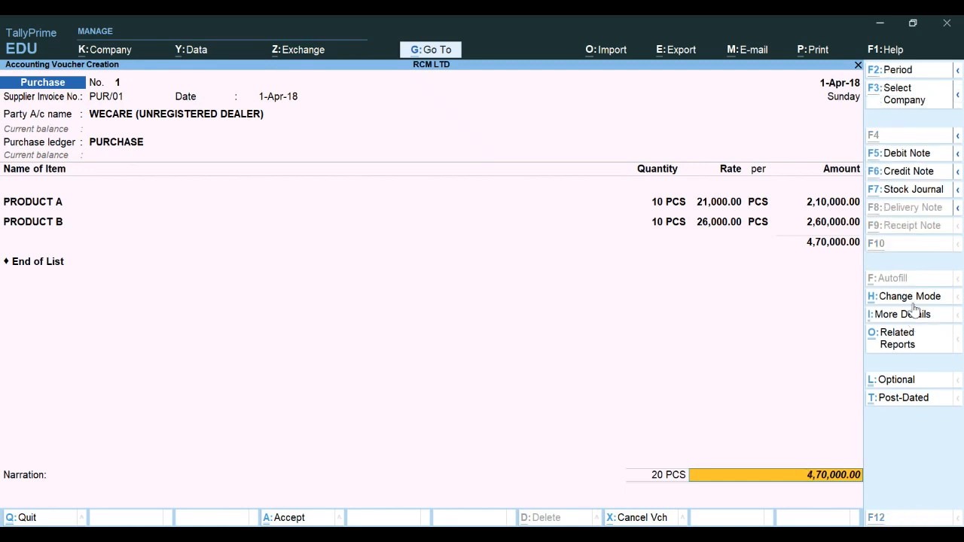
{"action": "key", "text": "alt+F5"}
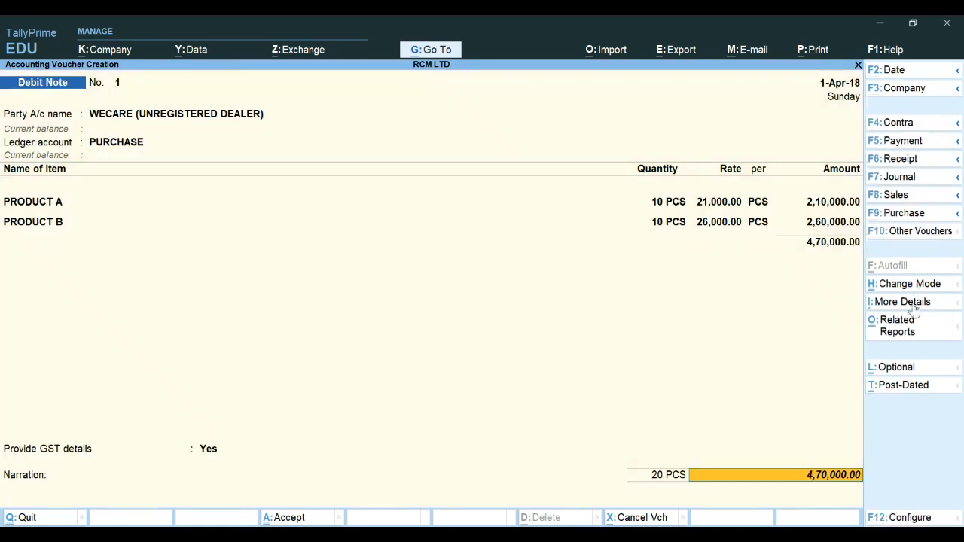
{"action": "key", "text": "alt"}
{"action": "key", "text": "F9"}
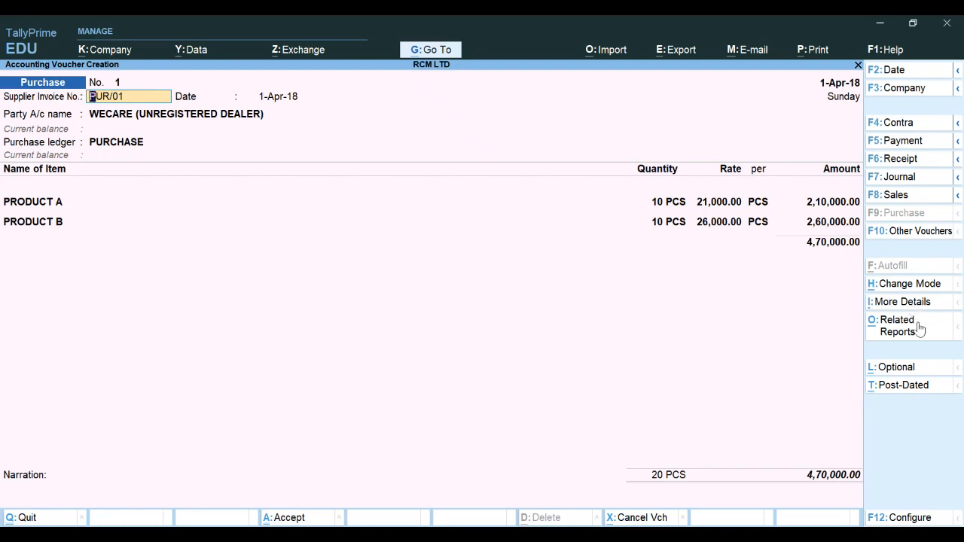
Open the voucher's GST Tax Analysis and review the taxable value and tax for each product
{"action": "left_click", "coordinate": [908, 328]}
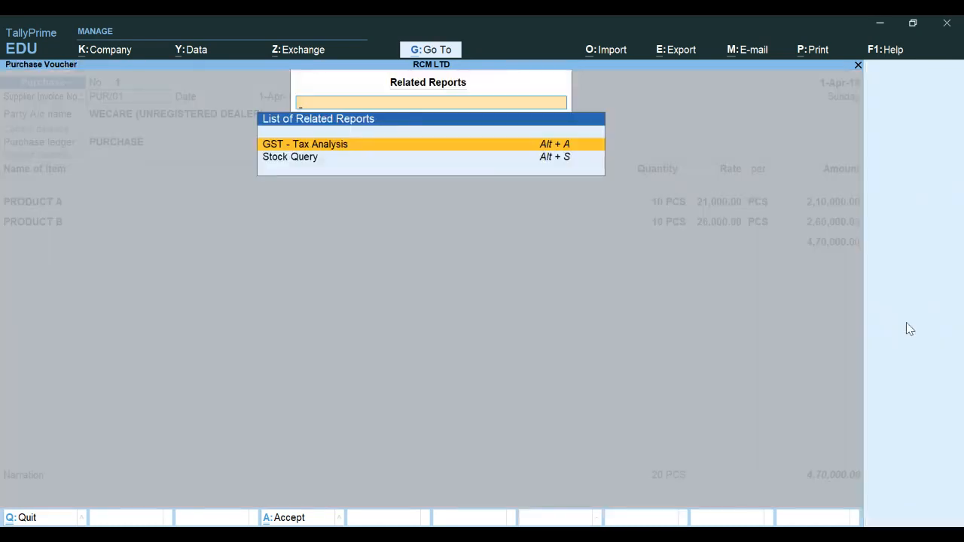
{"action": "key", "text": "Escape"}
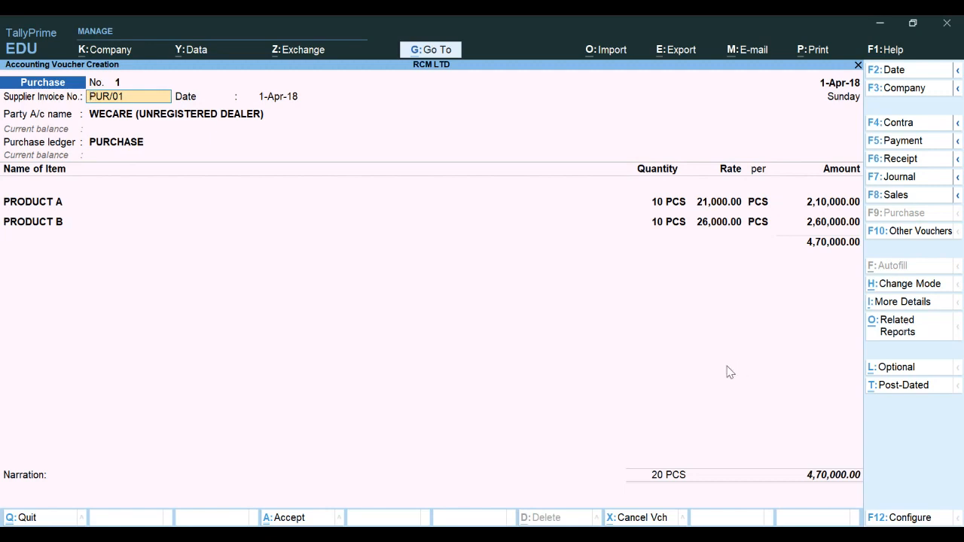
{"action": "left_click", "coordinate": [818, 478]}
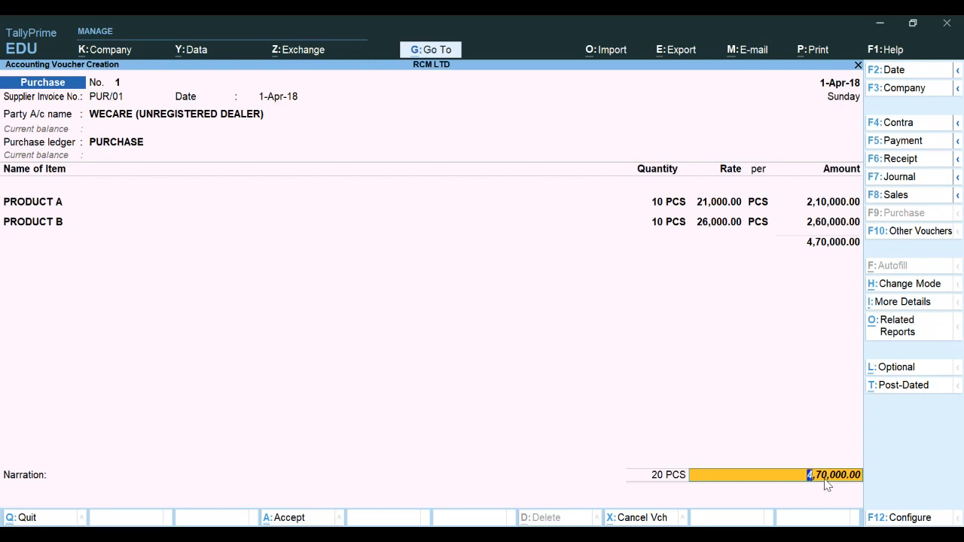
{"action": "left_click", "coordinate": [899, 325]}
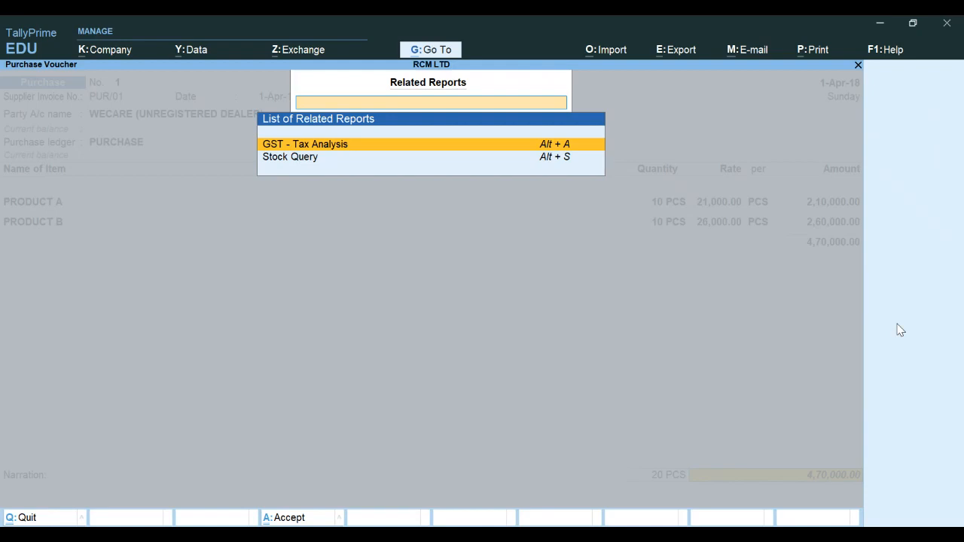
{"action": "key", "text": "Return"}
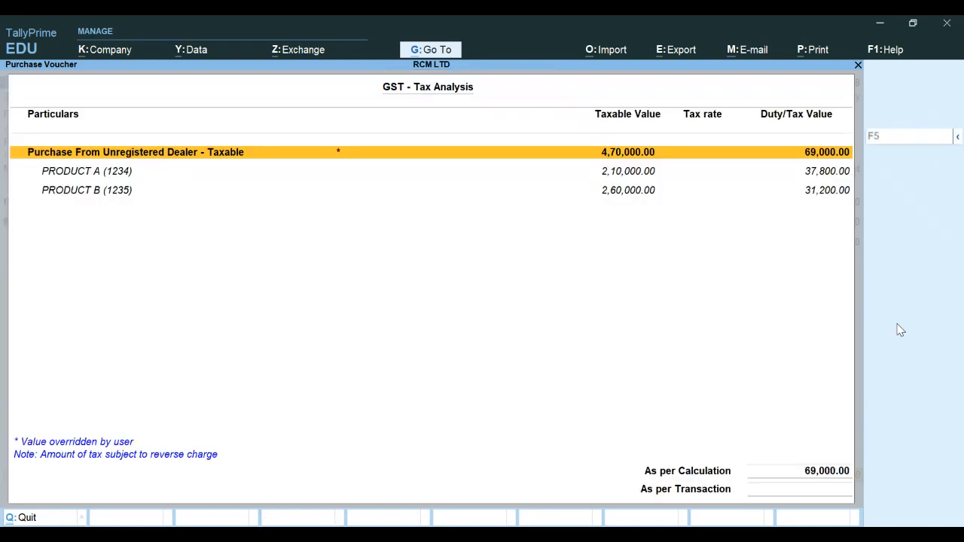
{"action": "key", "text": "Down"}
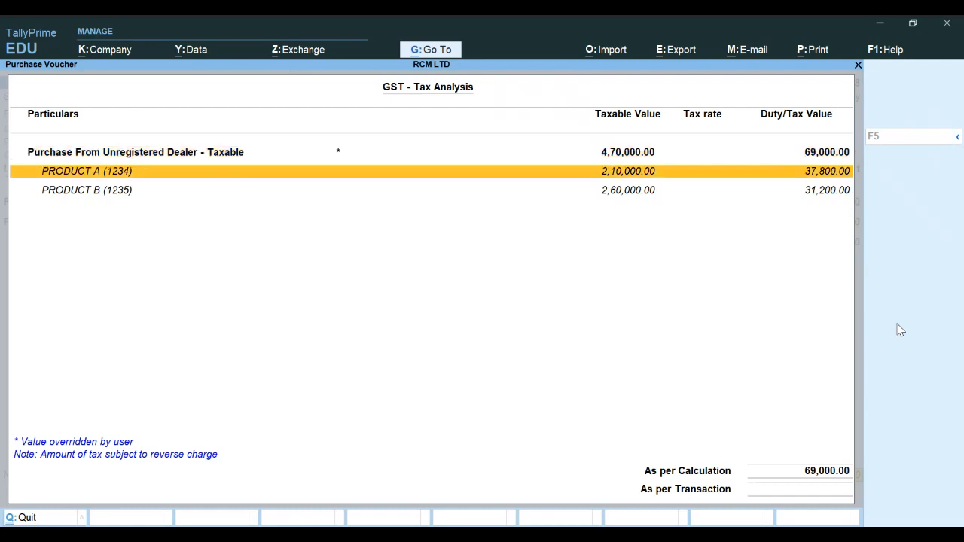
{"action": "key", "text": "Down"}
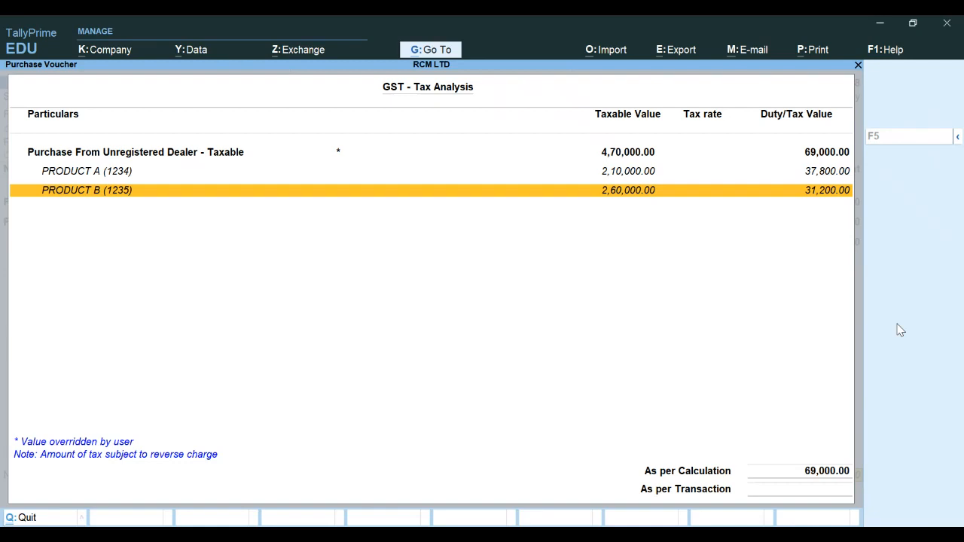
{"action": "key", "text": "Escape"}
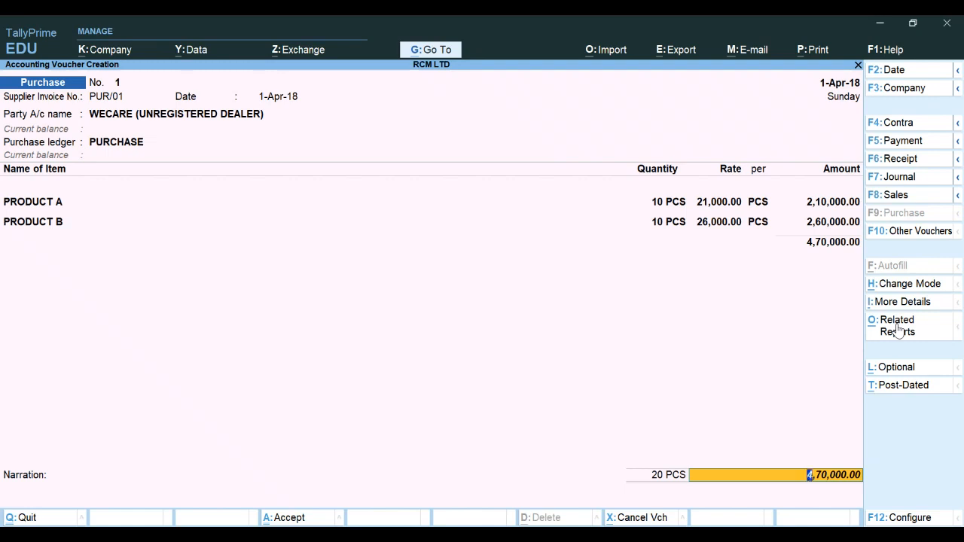
Reopen the GST Tax Analysis in detailed view to examine the central and state tax rates per product
{"action": "key", "text": "ctrl+o"}
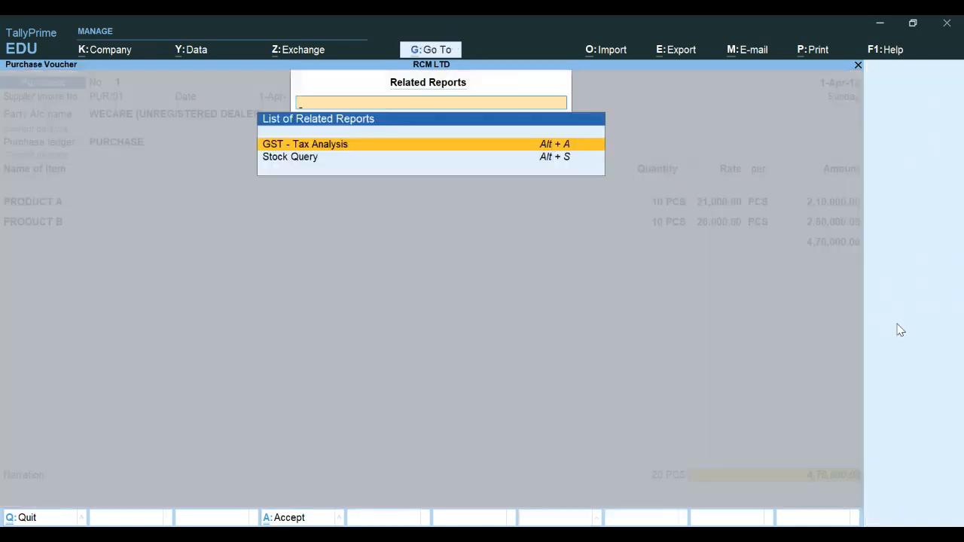
{"action": "key", "text": "Return"}
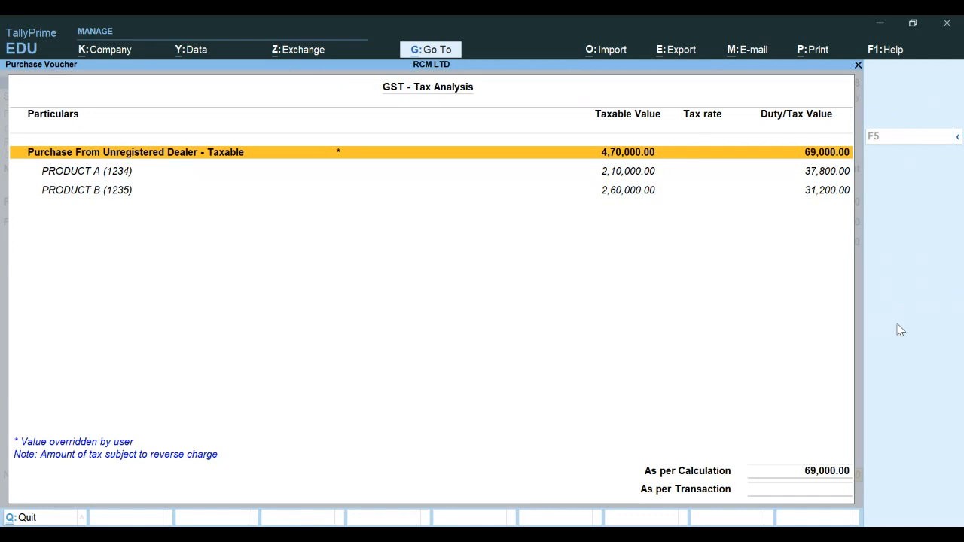
{"action": "key", "text": "alt+F5"}
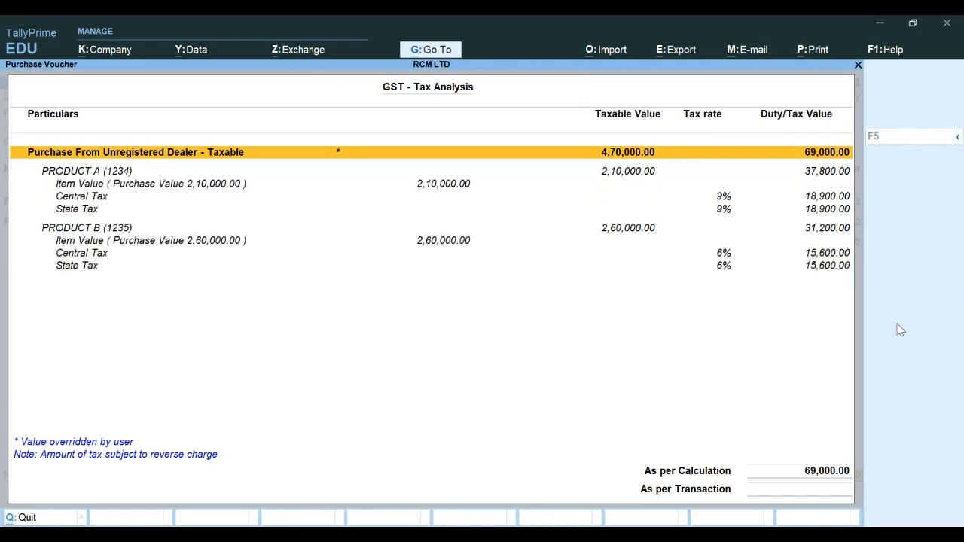
{"action": "key", "text": "Down"}
{"action": "key", "text": "Down"}
{"action": "key", "text": "Down"}
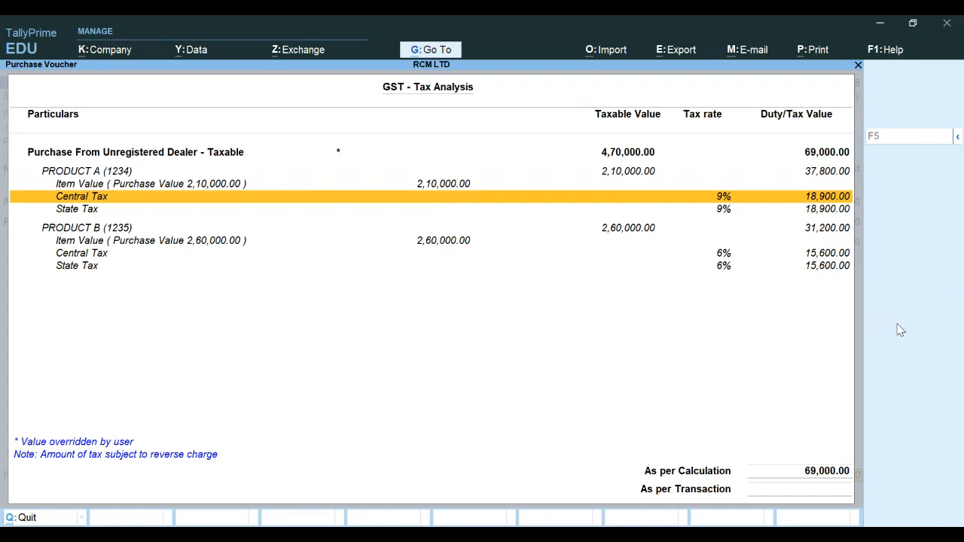
{"action": "key", "text": "Down"}
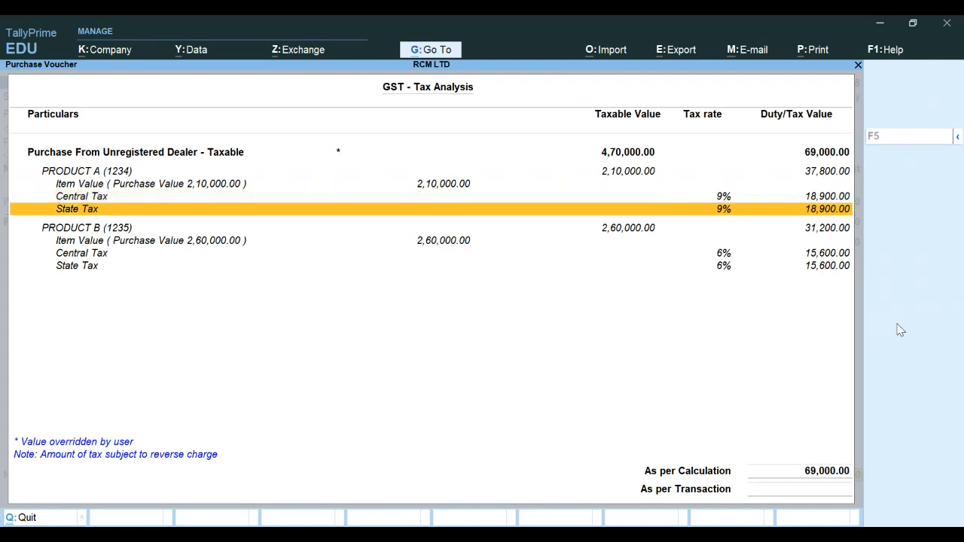
{"action": "key", "text": "Down"}
{"action": "key", "text": "Down"}
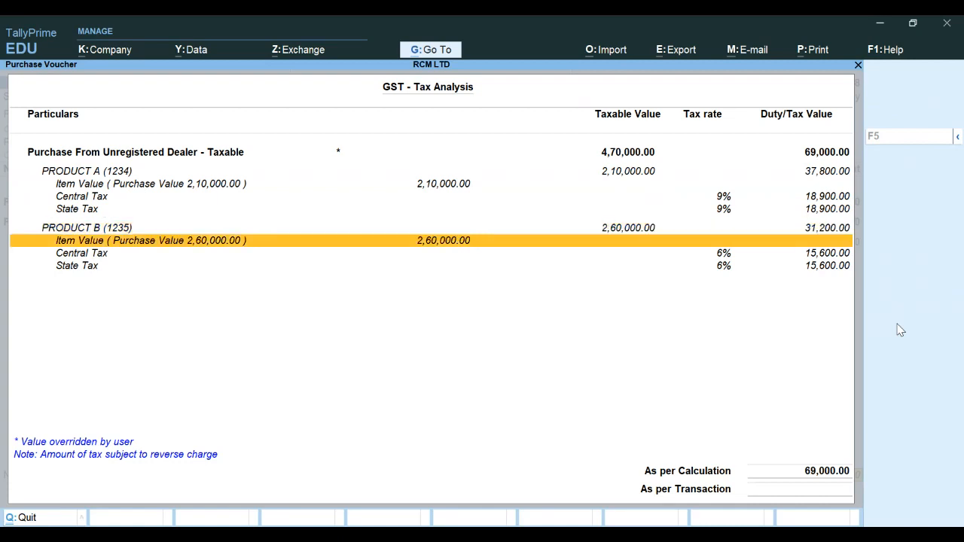
{"action": "key", "text": "Down"}
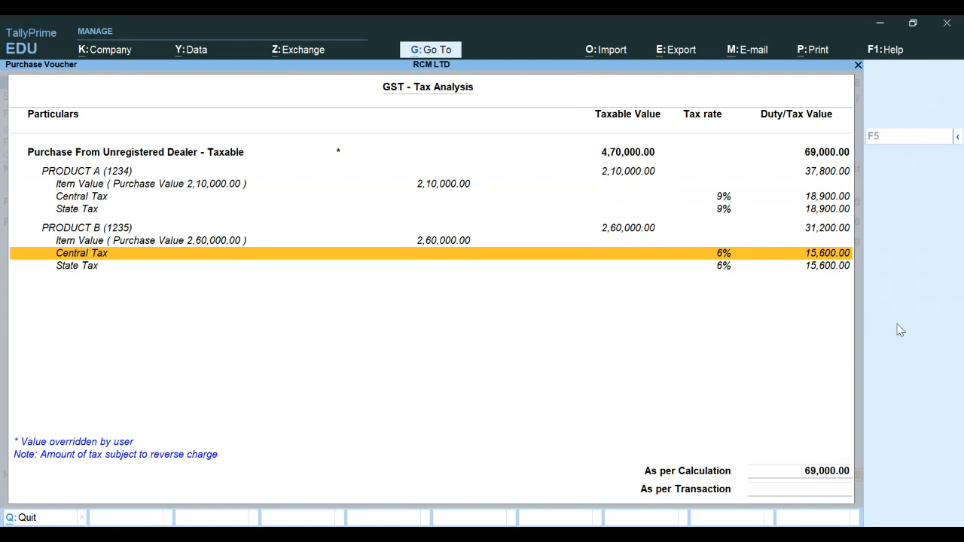
{"action": "key", "text": "Escape"}
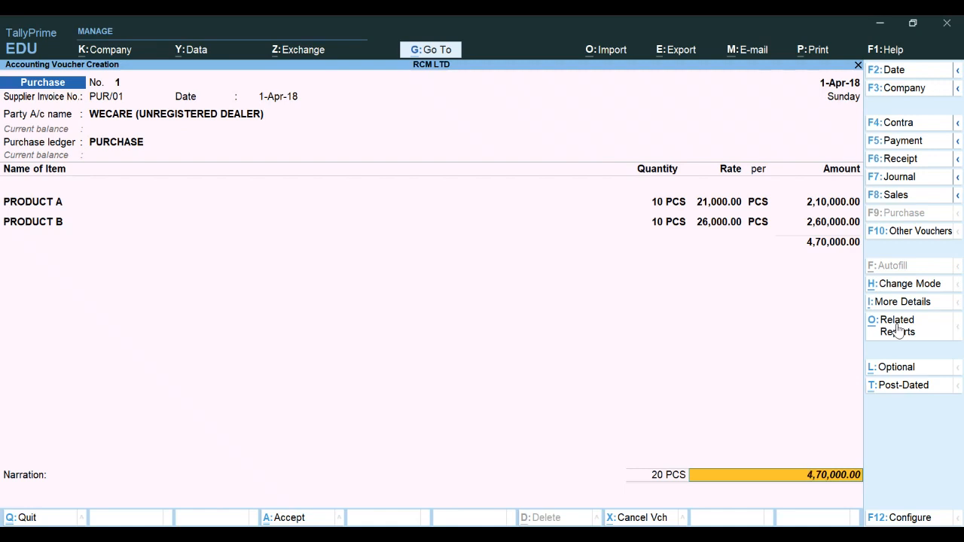
Accept the purchase voucher and exit voucher entry to the Gateway of Tally
{"action": "key", "text": "ctrl"}
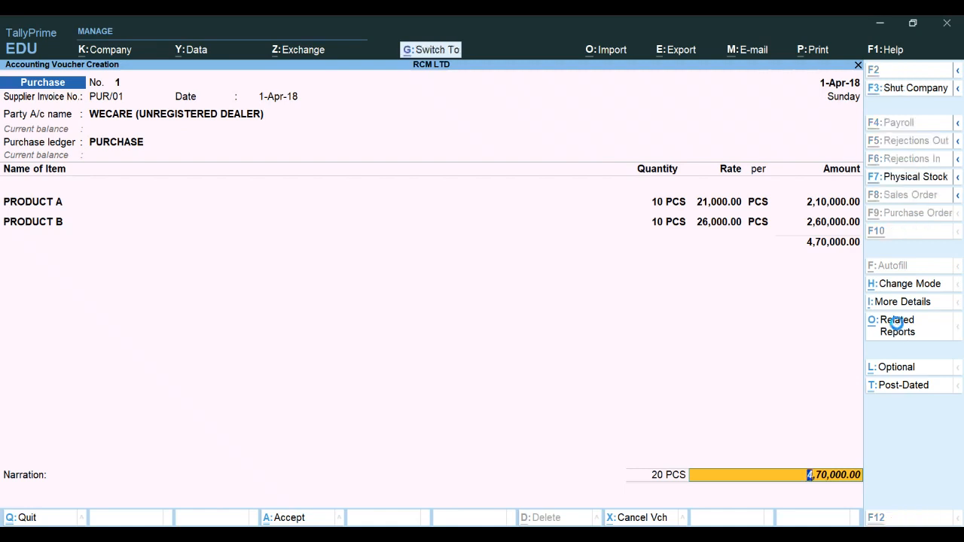
{"action": "key", "text": "ctrl+a"}
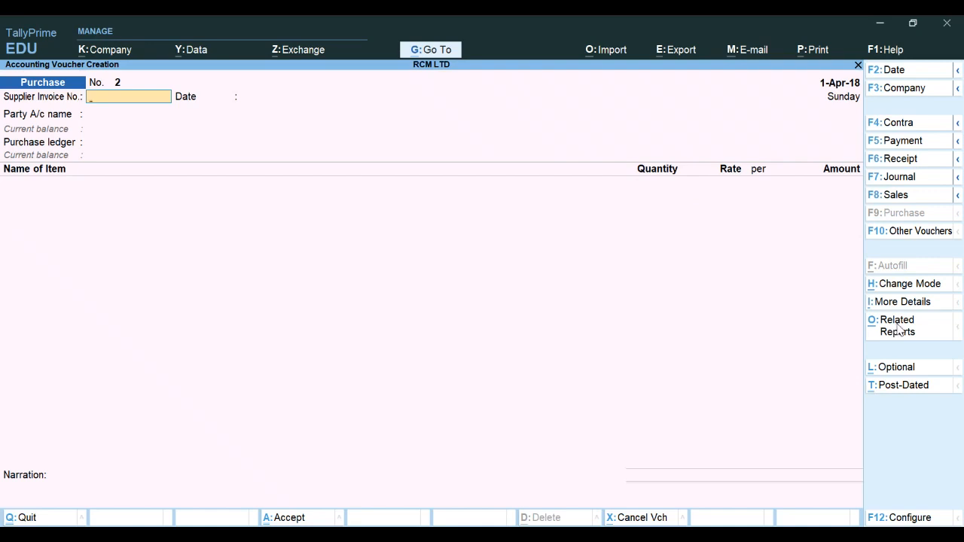
{"action": "key", "text": "Escape"}
{"action": "key", "text": "y"}
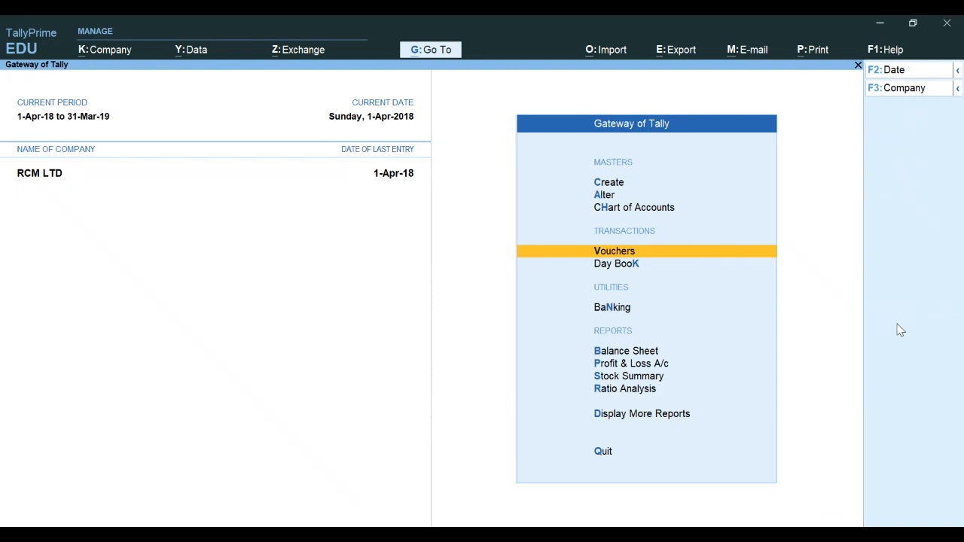
Open the GSTR-2 report from the GST reports and review its inward supply sections for the reverse charge purchase
{"action": "key", "text": "Down"}
{"action": "key", "text": "Down"}
{"action": "key", "text": "Down"}
{"action": "key", "text": "Down"}
{"action": "key", "text": "Down"}
{"action": "key", "text": "Down"}
{"action": "key", "text": "Down"}
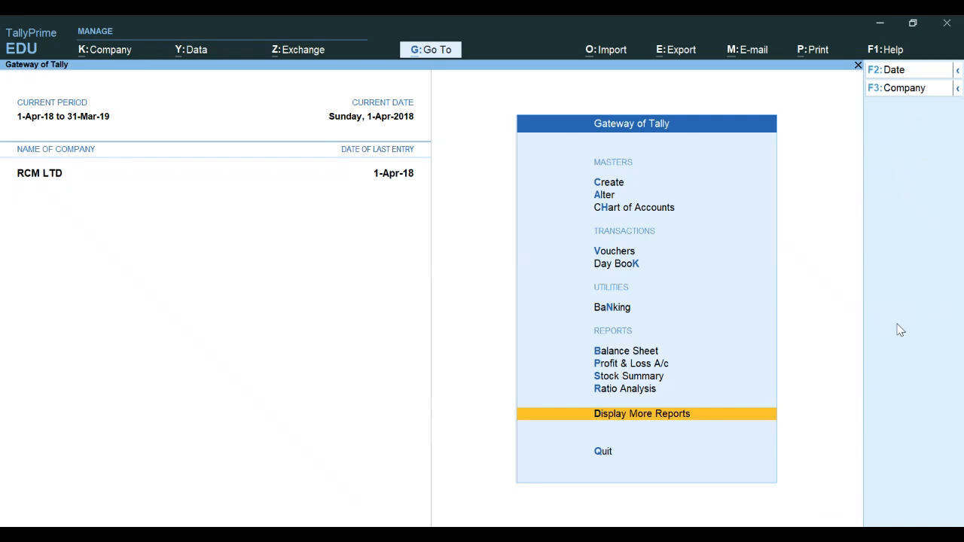
{"action": "key", "text": "Return"}
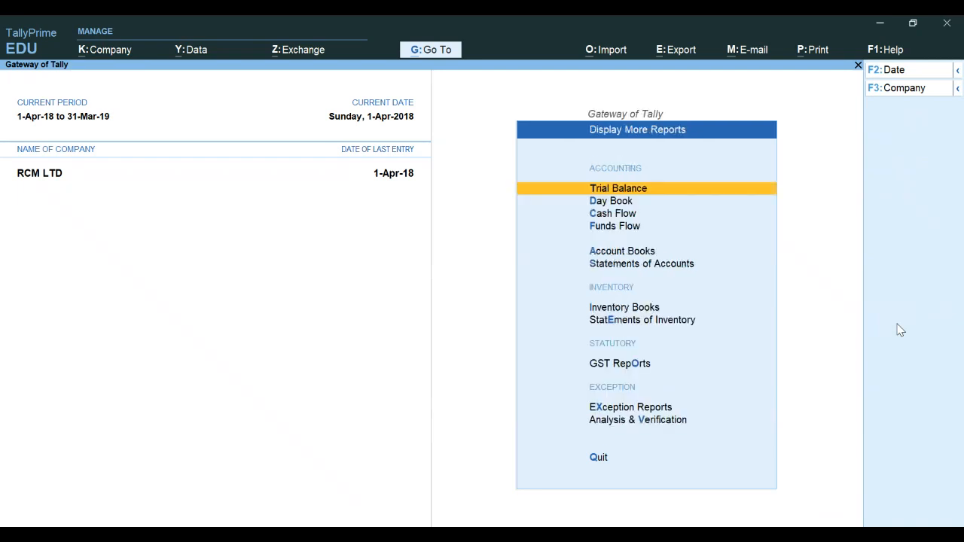
{"action": "key", "text": "Down"}
{"action": "key", "text": "Down"}
{"action": "key", "text": "Down"}
{"action": "key", "text": "Down"}
{"action": "key", "text": "Down"}
{"action": "key", "text": "Down"}
{"action": "key", "text": "Down"}
{"action": "key", "text": "Down"}
{"action": "key", "text": "Down"}
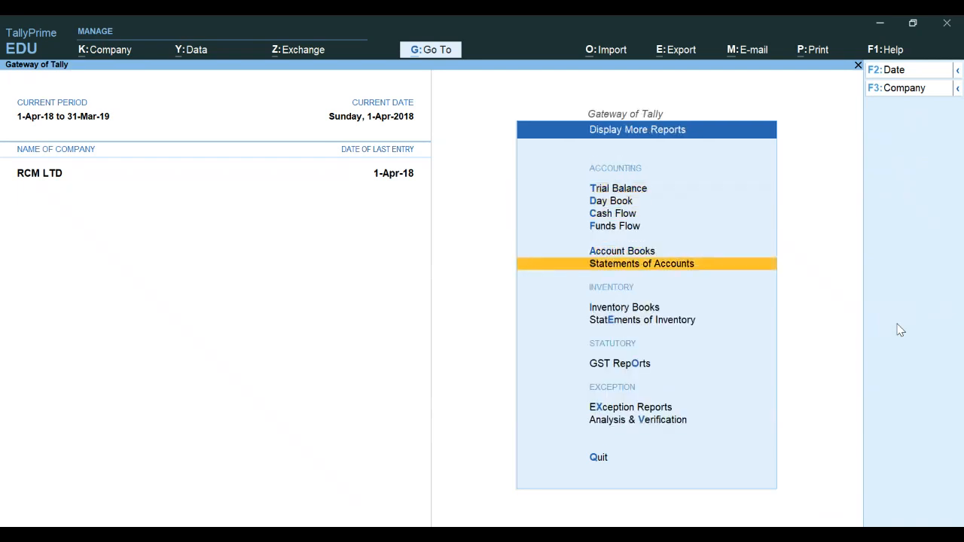
{"action": "key", "text": "Up"}
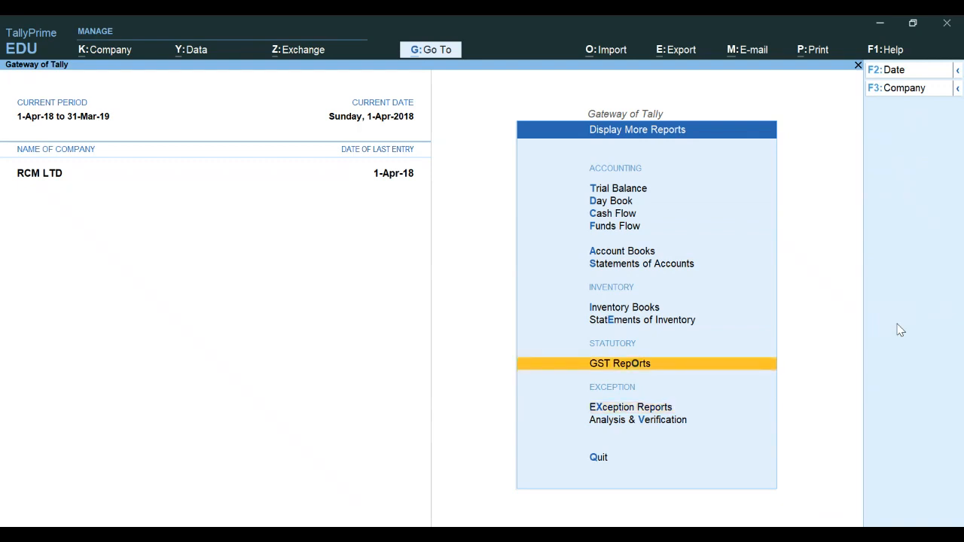
{"action": "key", "text": "Return"}
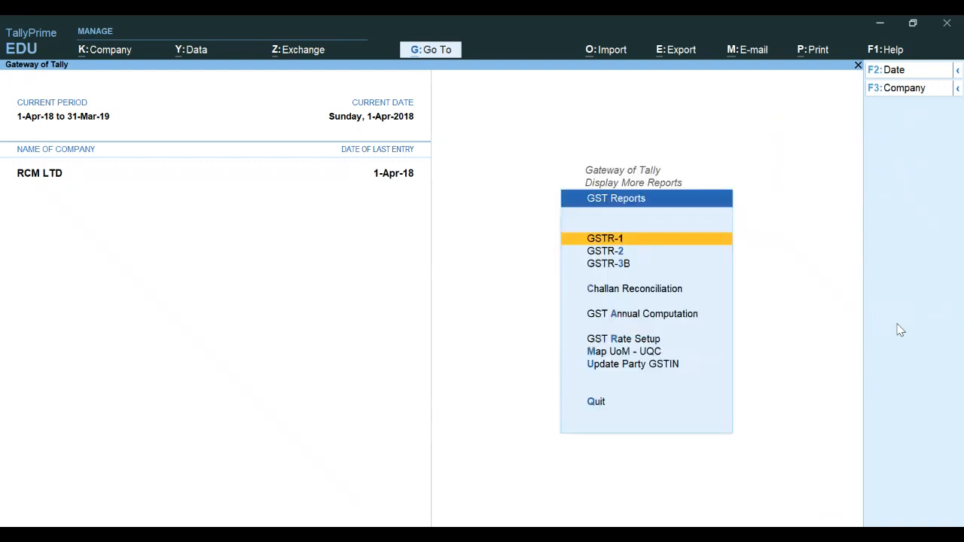
{"action": "key", "text": "Down"}
{"action": "key", "text": "Return"}
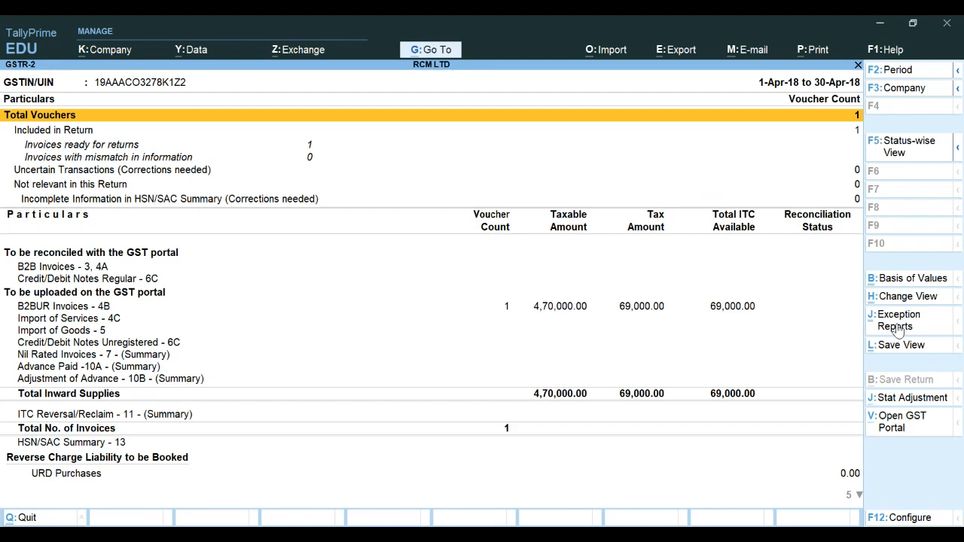
{"action": "key", "text": "Down"}
{"action": "key", "text": "Down"}
{"action": "key", "text": "Down"}
{"action": "key", "text": "Down"}
{"action": "key", "text": "Down"}
{"action": "key", "text": "Down"}
{"action": "key", "text": "Down"}
{"action": "key", "text": "Down"}
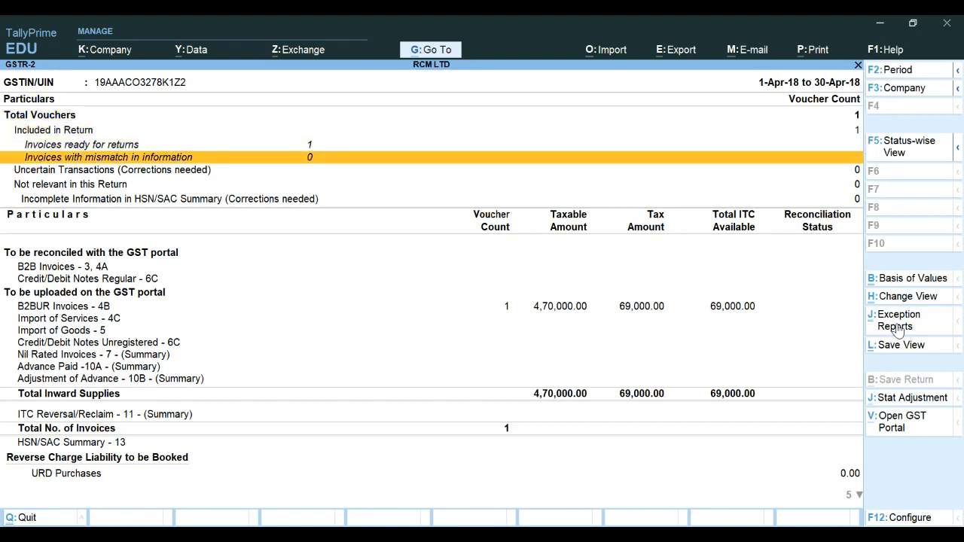
{"action": "key", "text": "Down"}
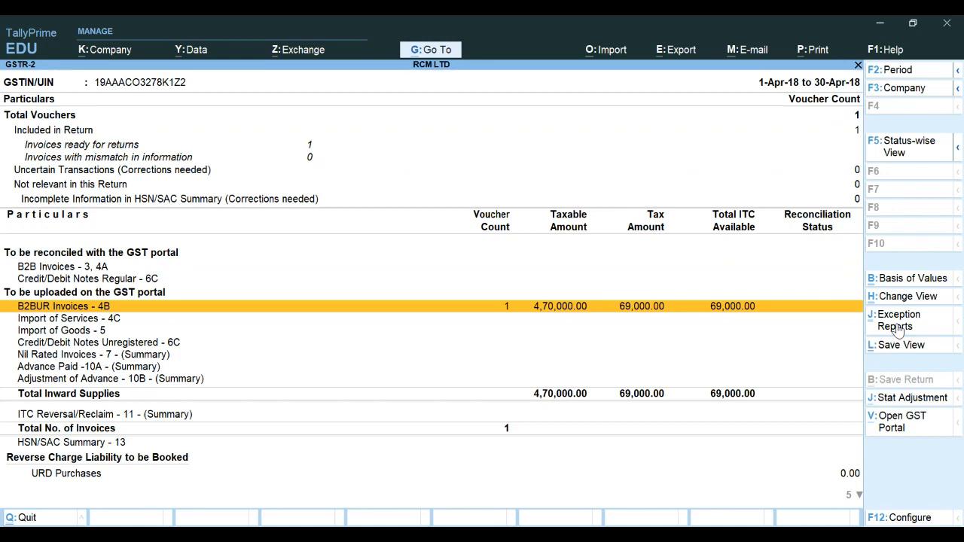
Scroll through the GSTR-2 report to examine the Reverse Charge Liability to be Booked and Advance Payments sections
{"action": "key", "text": "Down"}
{"action": "key", "text": "Down"}
{"action": "key", "text": "Down"}
{"action": "key", "text": "Down"}
{"action": "key", "text": "Down"}
{"action": "key", "text": "Down"}
{"action": "key", "text": "Down"}
{"action": "key", "text": "Down"}
{"action": "key", "text": "Down"}
{"action": "key", "text": "Down"}
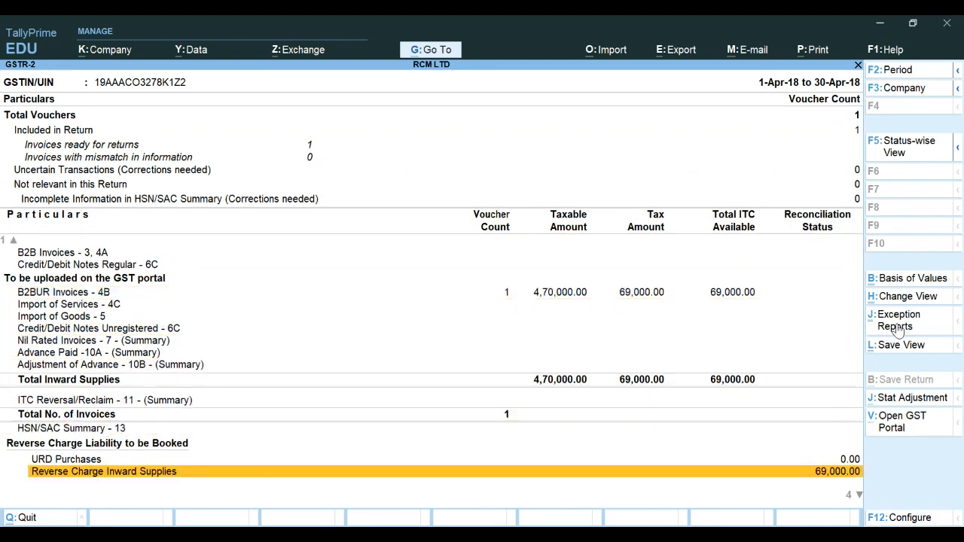
{"action": "key", "text": "Down"}
{"action": "key", "text": "Down"}
{"action": "key", "text": "Down"}
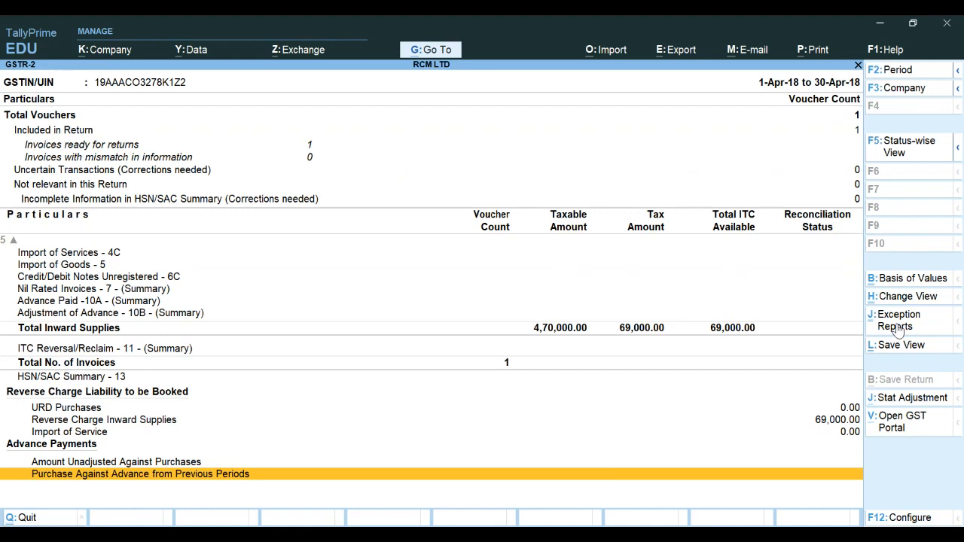
{"action": "key", "text": "Up"}
{"action": "key", "text": "Up"}
{"action": "key", "text": "Up"}
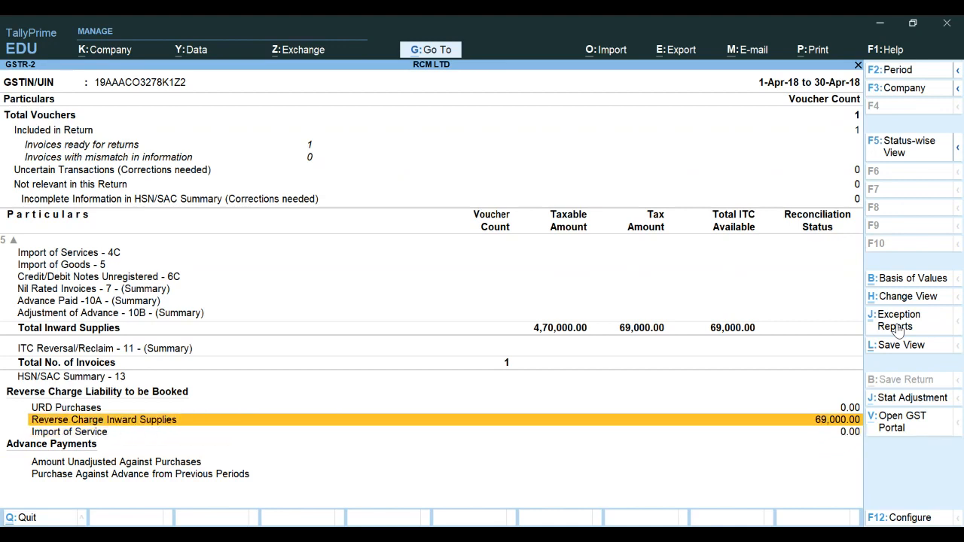
Return to the Gateway of Tally and open the reverse charge purchase voucher from the Day Book
{"action": "key", "text": "Escape"}
{"action": "key", "text": "Escape"}
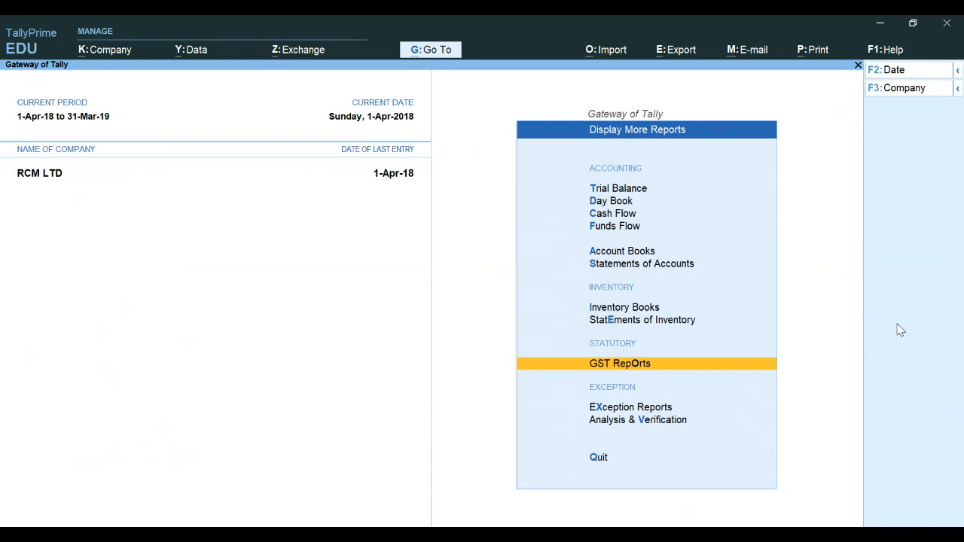
{"action": "key", "text": "Escape"}
{"action": "key", "text": "Up"}
{"action": "key", "text": "Up"}
{"action": "key", "text": "Up"}
{"action": "key", "text": "Up"}
{"action": "key", "text": "Up"}
{"action": "key", "text": "Up"}
{"action": "key", "text": "Up"}
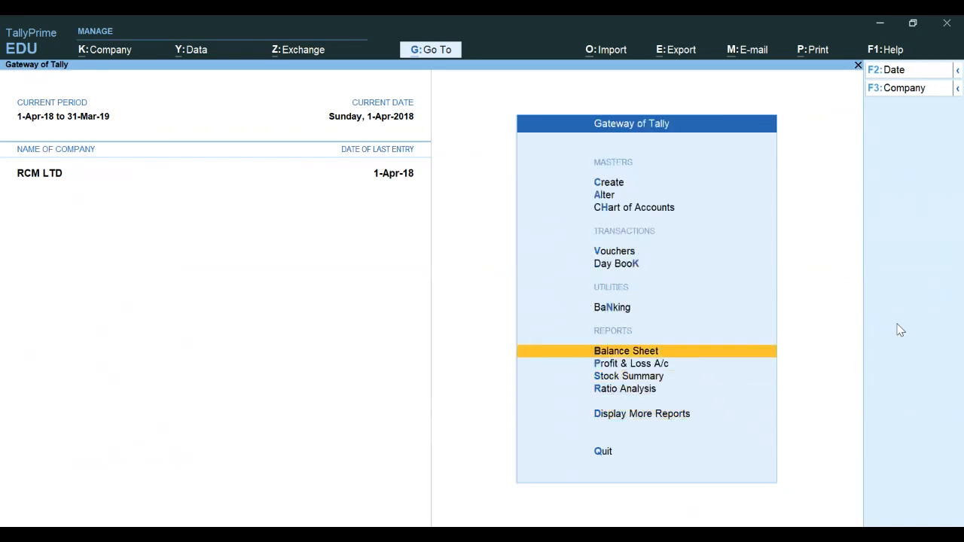
{"action": "key", "text": "Down"}
{"action": "key", "text": "Return"}
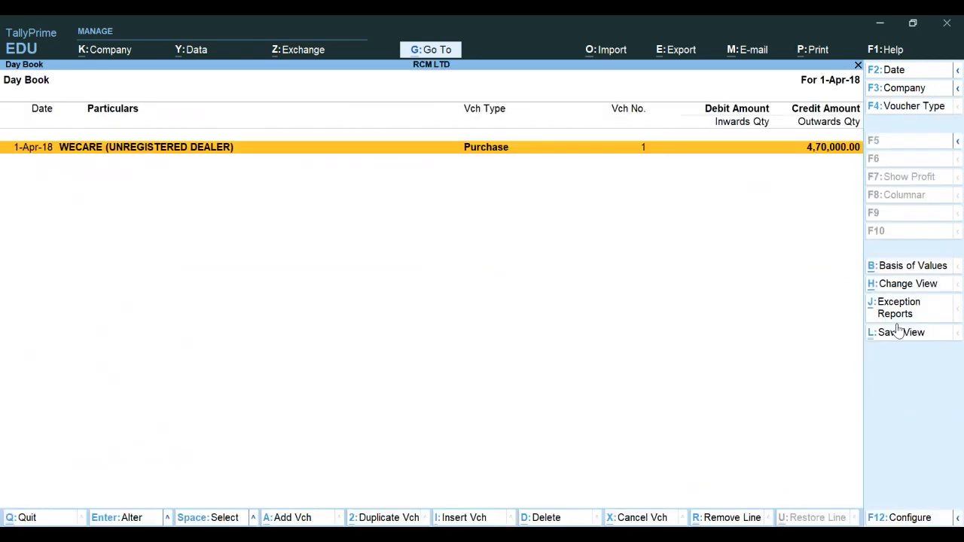
{"action": "key", "text": "Return"}
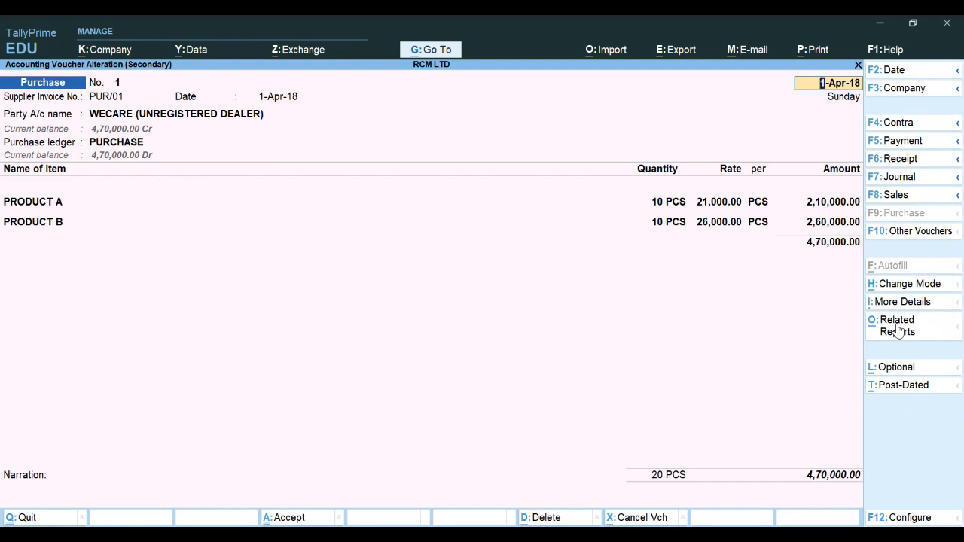
Open the voucher's GST Tax Analysis from its related reports, then exit back to the Gateway of Tally
{"action": "left_click", "coordinate": [898, 329]}
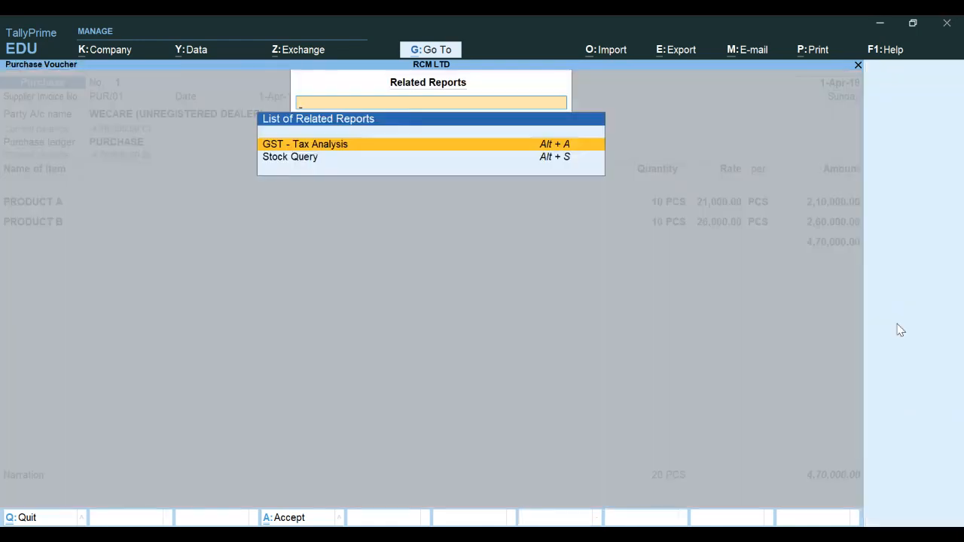
{"action": "key", "text": "Return"}
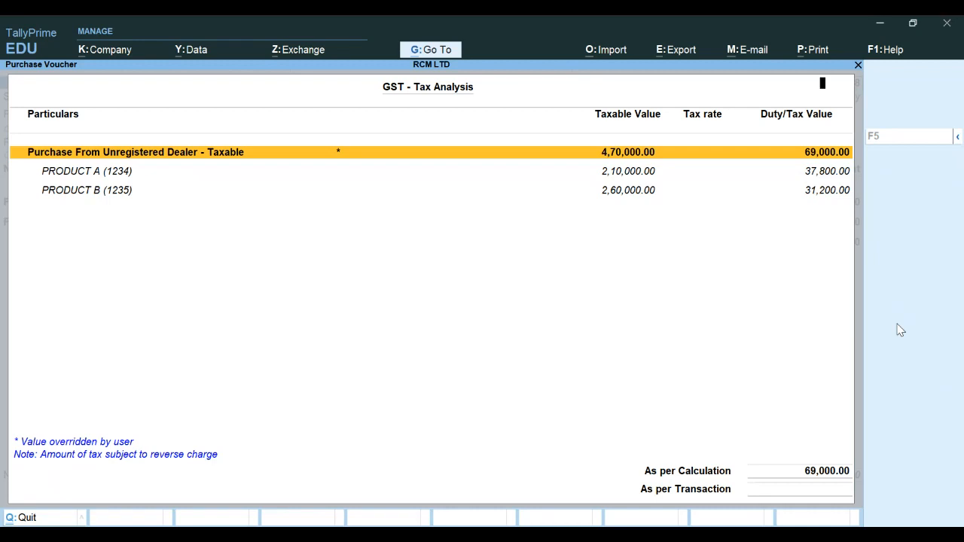
{"action": "key", "text": "Escape"}
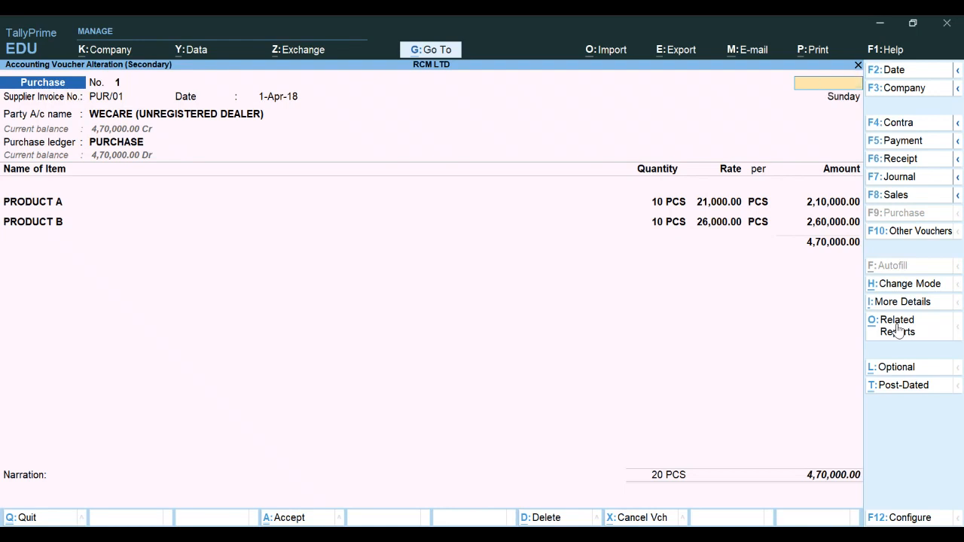
{"action": "key", "text": "Escape"}
{"action": "key", "text": "Escape"}
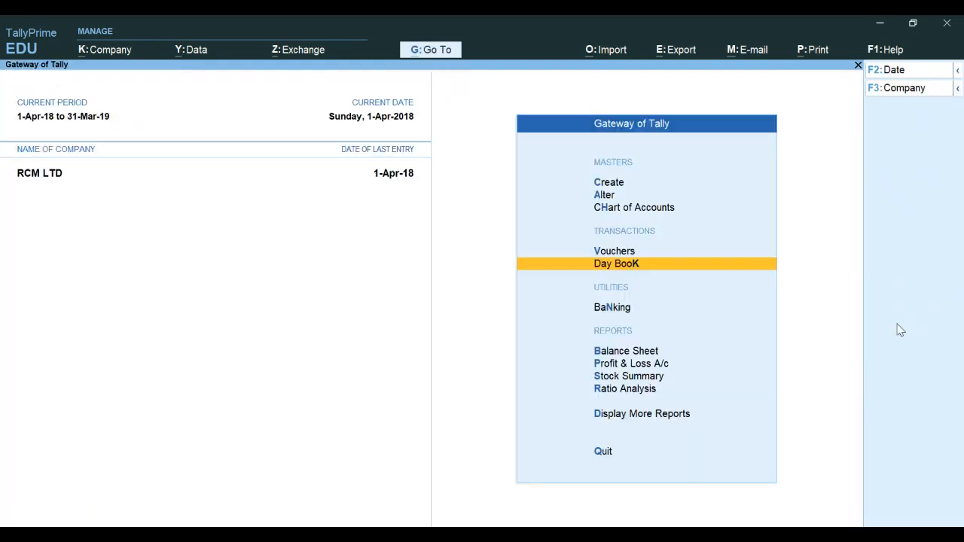
Open the GSTR-2 report from GST Reports under Display More Reports
{"action": "key", "text": "Down"}
{"action": "key", "text": "Down"}
{"action": "key", "text": "Down"}
{"action": "key", "text": "Down"}
{"action": "key", "text": "Down"}
{"action": "key", "text": "Down"}
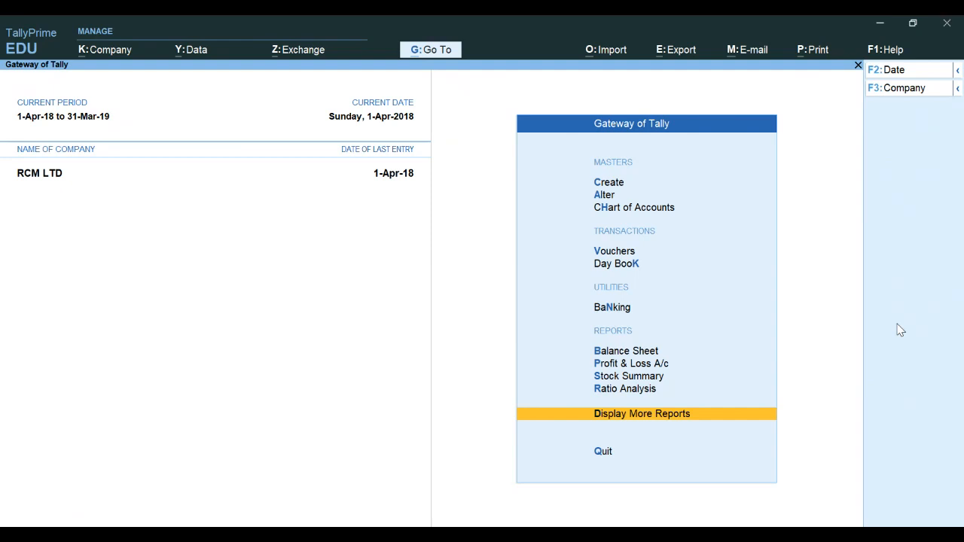
{"action": "key", "text": "Return"}
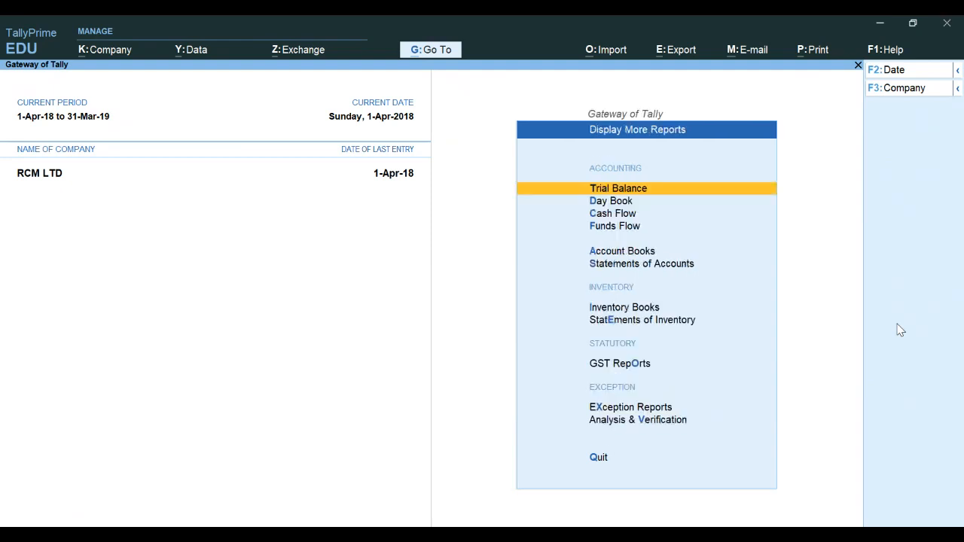
{"action": "key", "text": "o"}
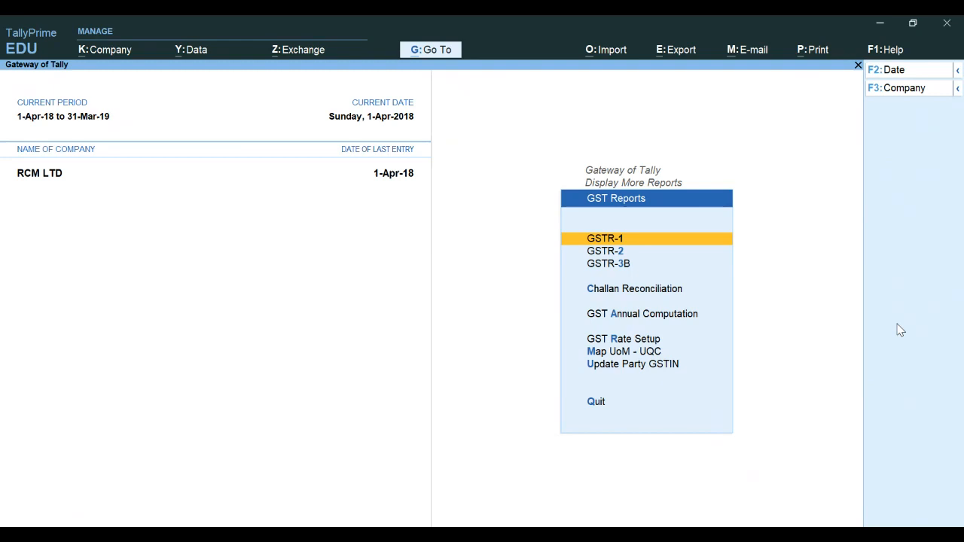
{"action": "key", "text": "2"}
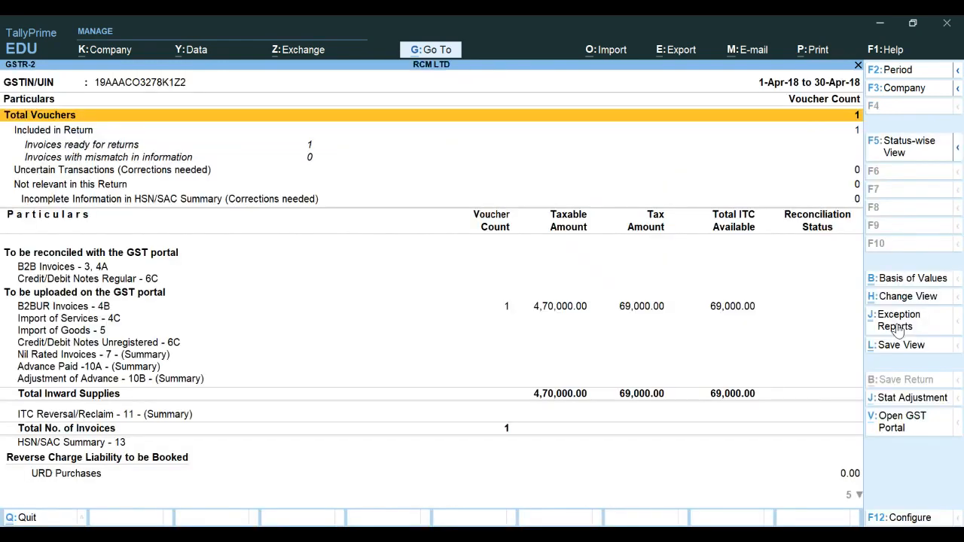
Drill into Reverse Charge Inward Supplies in GSTR-2 to examine the liability and tax-rate summary
{"action": "key", "text": "Down"}
{"action": "key", "text": "Down"}
{"action": "key", "text": "Down"}
{"action": "key", "text": "Down"}
{"action": "key", "text": "Down"}
{"action": "key", "text": "Down"}
{"action": "key", "text": "Down"}
{"action": "key", "text": "Down"}
{"action": "key", "text": "Down"}
{"action": "key", "text": "Down"}
{"action": "key", "text": "Down"}
{"action": "key", "text": "Down"}
{"action": "key", "text": "Down"}
{"action": "key", "text": "Down"}
{"action": "key", "text": "Down"}
{"action": "key", "text": "Down"}
{"action": "key", "text": "Down"}
{"action": "key", "text": "Down"}
{"action": "key", "text": "Down"}
{"action": "key", "text": "Down"}
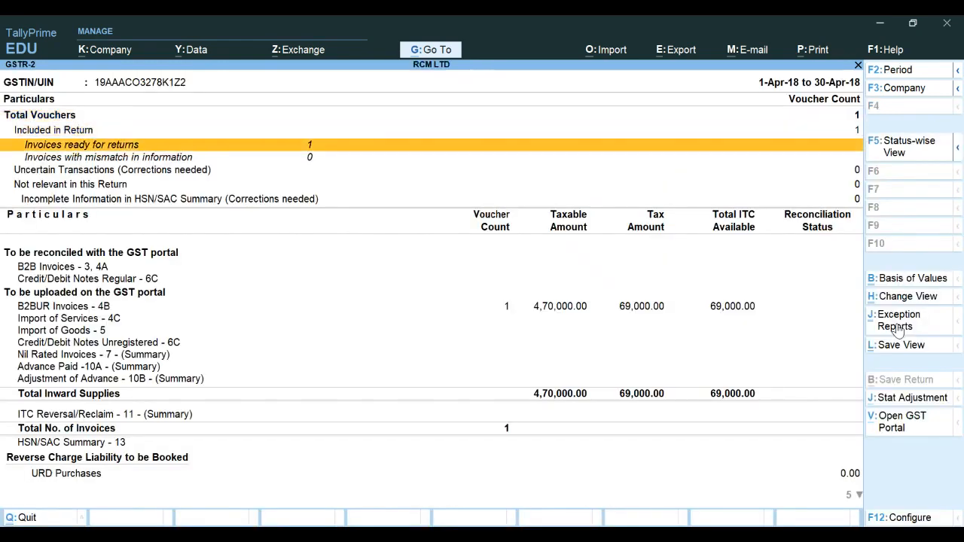
{"action": "key", "text": "Up"}
{"action": "key", "text": "Up"}
{"action": "key", "text": "Up"}
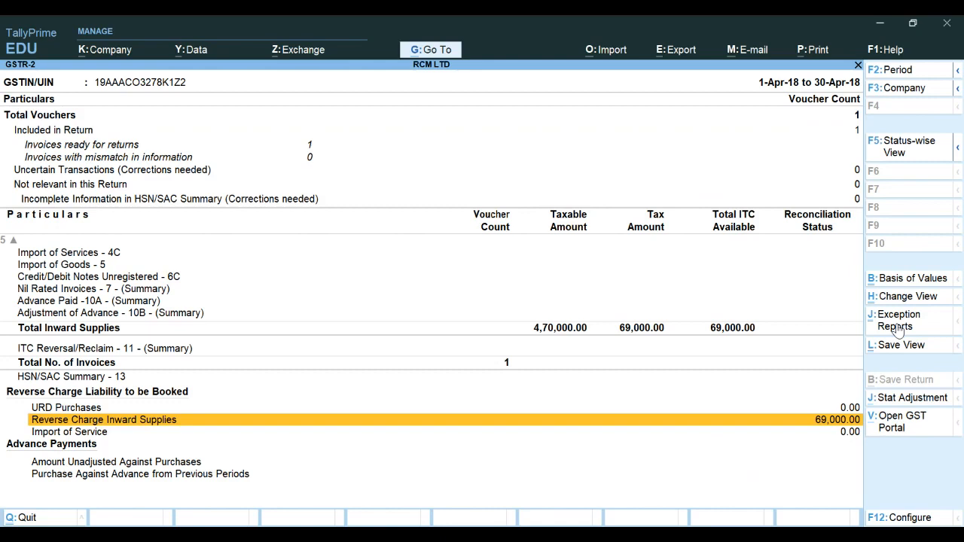
{"action": "key", "text": "Return"}
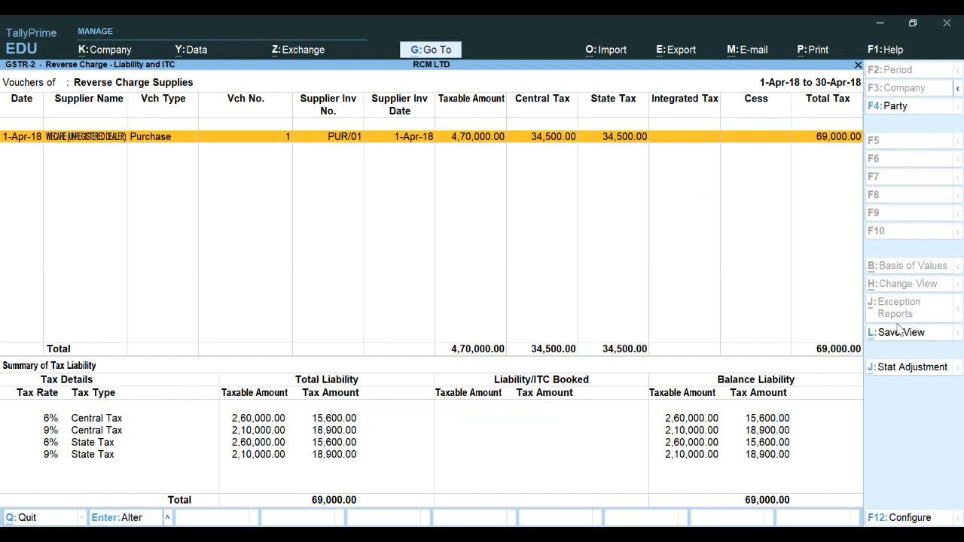
Exit to the Gateway and open the Balance Sheet in detailed view to review Duties & Taxes under current liabilities
{"action": "key", "text": "Escape"}
{"action": "key", "text": "Escape"}
{"action": "key", "text": "Escape"}
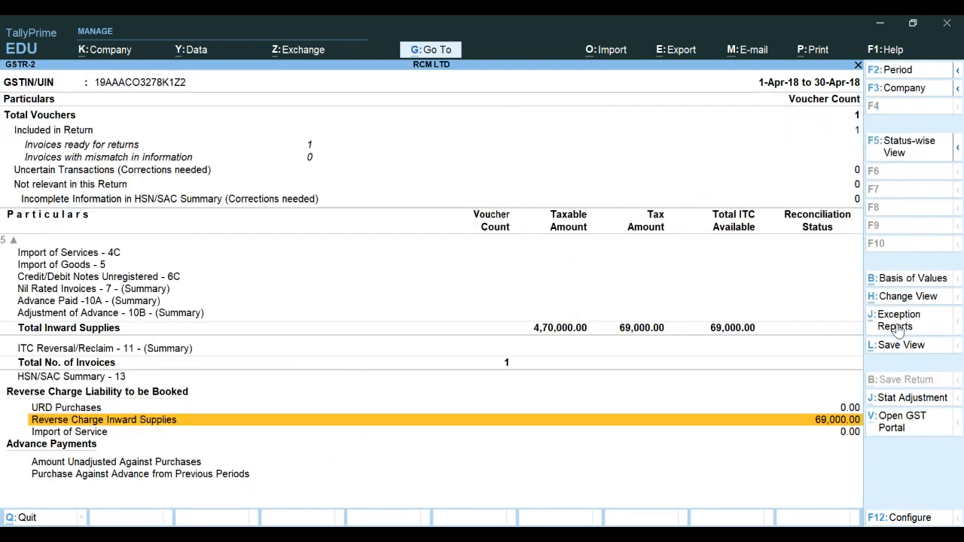
{"action": "key", "text": "Escape"}
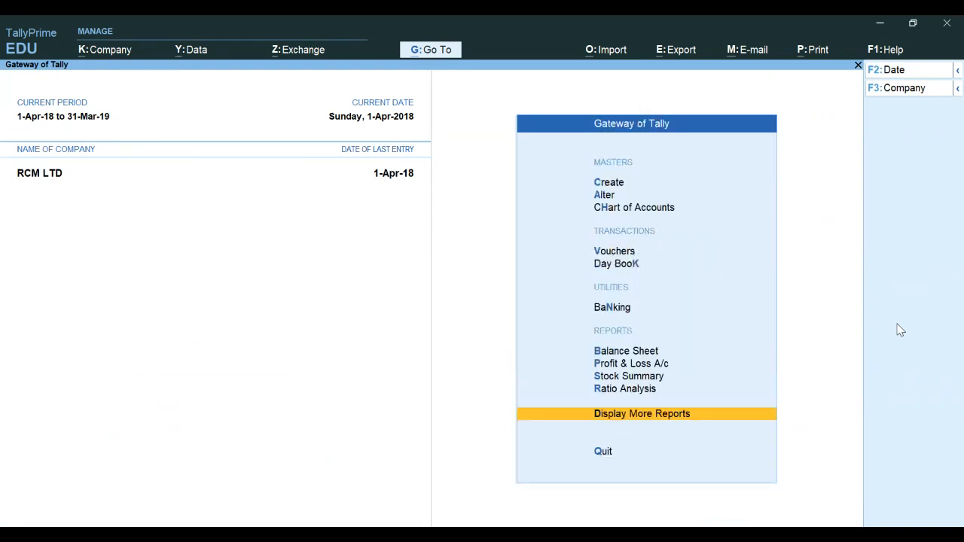
{"action": "key", "text": "Up"}
{"action": "key", "text": "Up"}
{"action": "key", "text": "Up"}
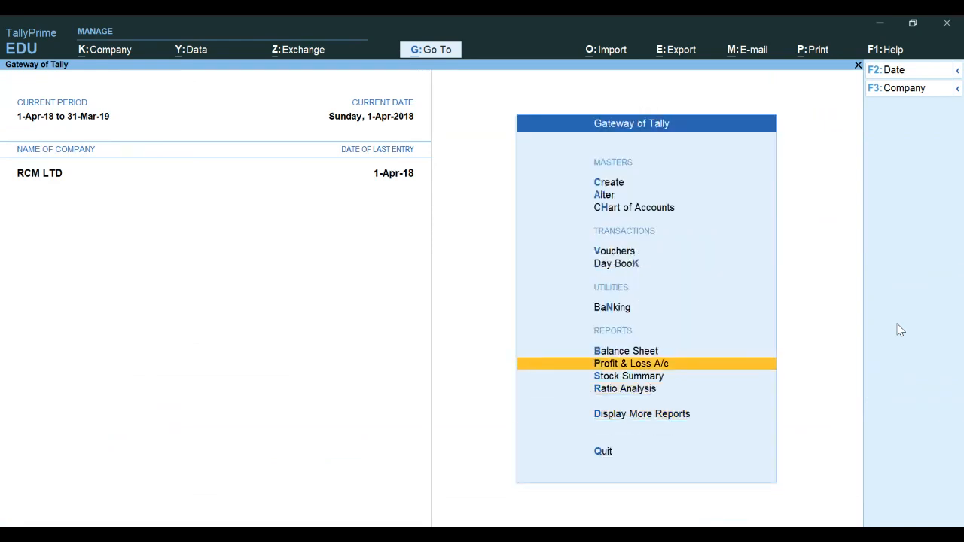
{"action": "key", "text": "Return"}
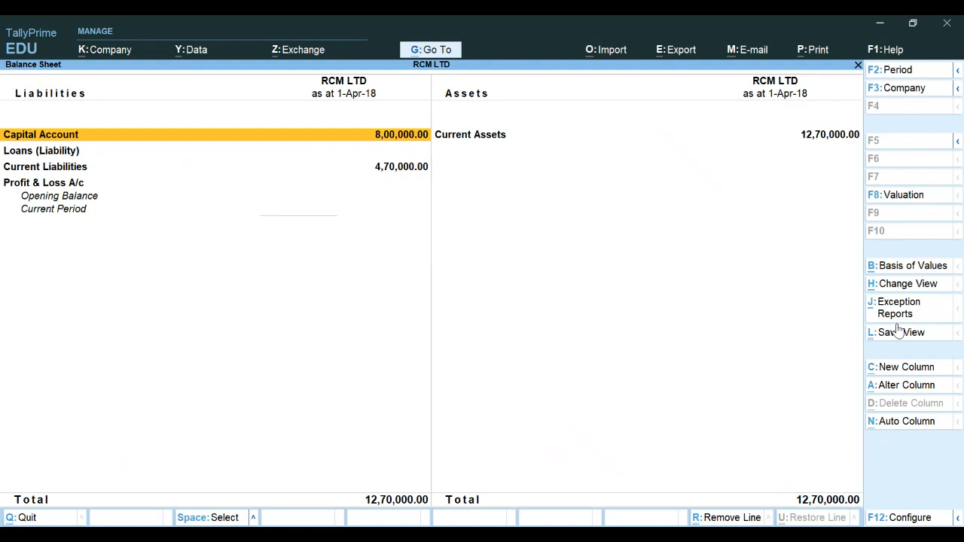
{"action": "key", "text": "alt+F5"}
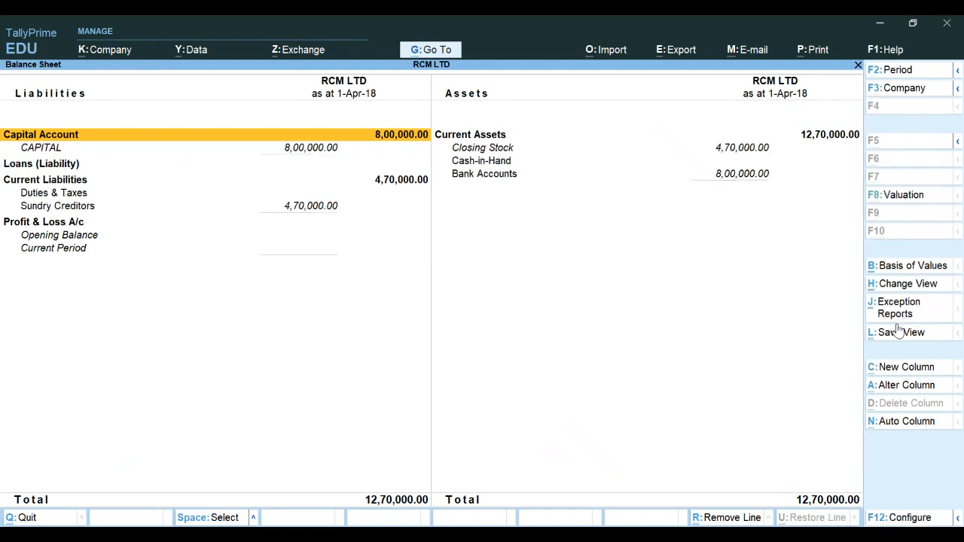
{"action": "key", "text": "Down"}
{"action": "key", "text": "Down"}
{"action": "key", "text": "Down"}
{"action": "key", "text": "Down"}
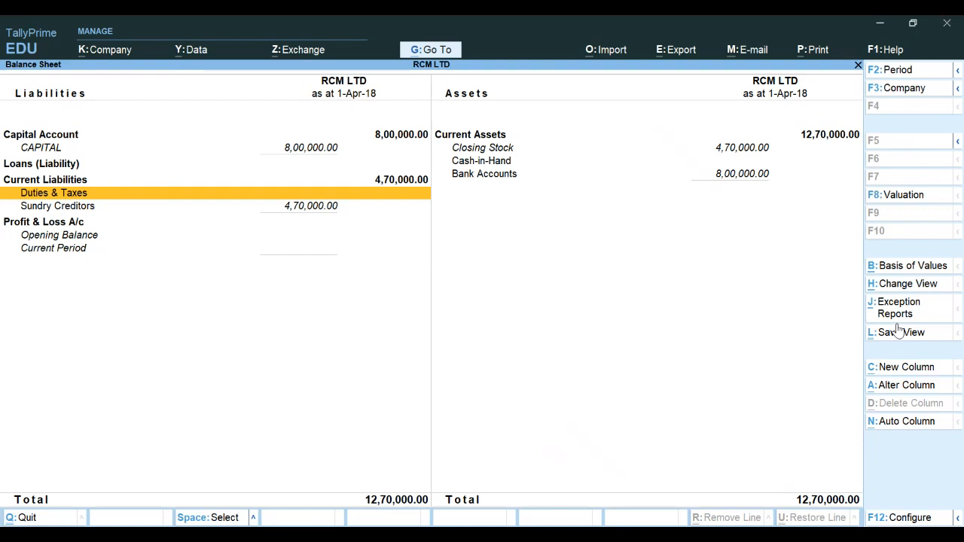
{"action": "key", "text": "Escape"}
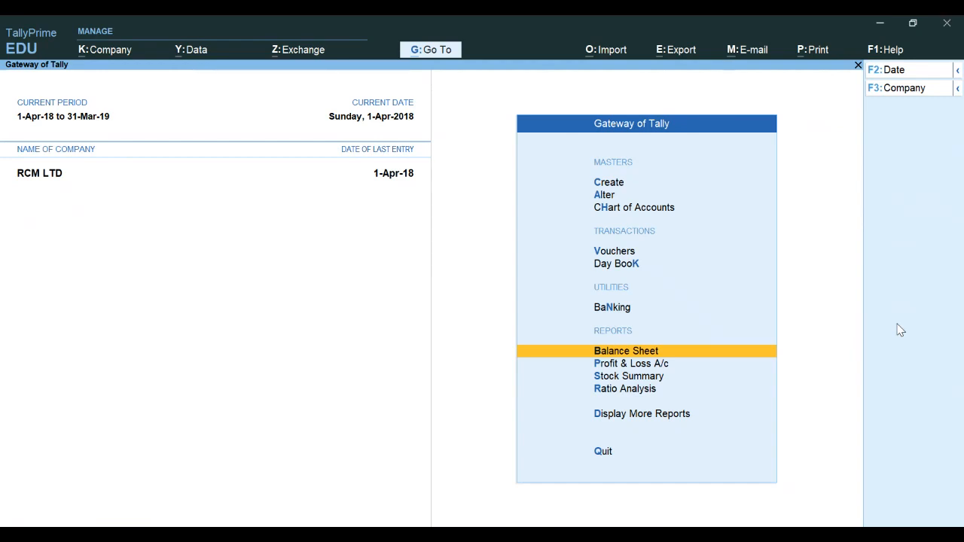
Open the GSTR-3B report from GST Reports under Display More Reports
{"action": "key", "text": "Down"}
{"action": "key", "text": "Down"}
{"action": "key", "text": "Down"}
{"action": "key", "text": "Down"}
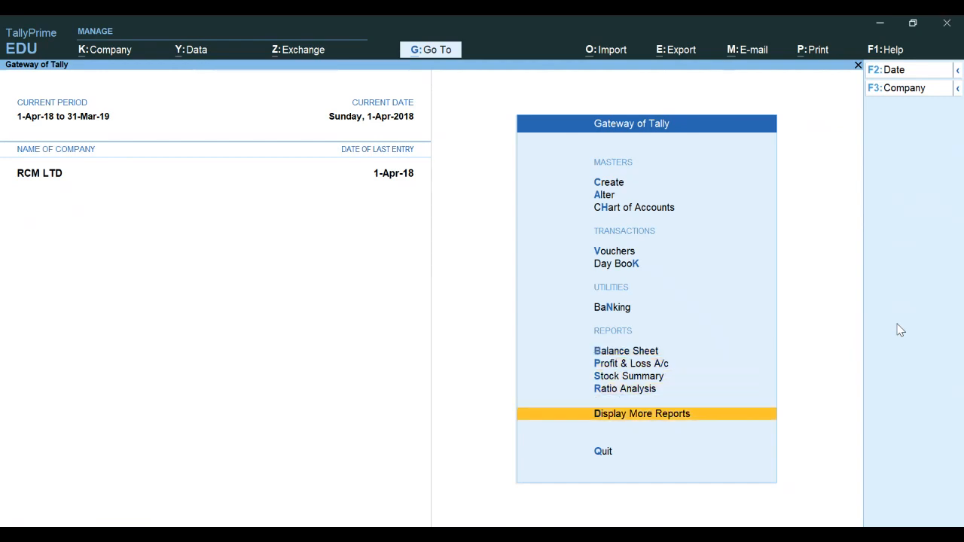
{"action": "key", "text": "Return"}
{"action": "key", "text": "Down"}
{"action": "key", "text": "Down"}
{"action": "key", "text": "Down"}
{"action": "key", "text": "Down"}
{"action": "key", "text": "Down"}
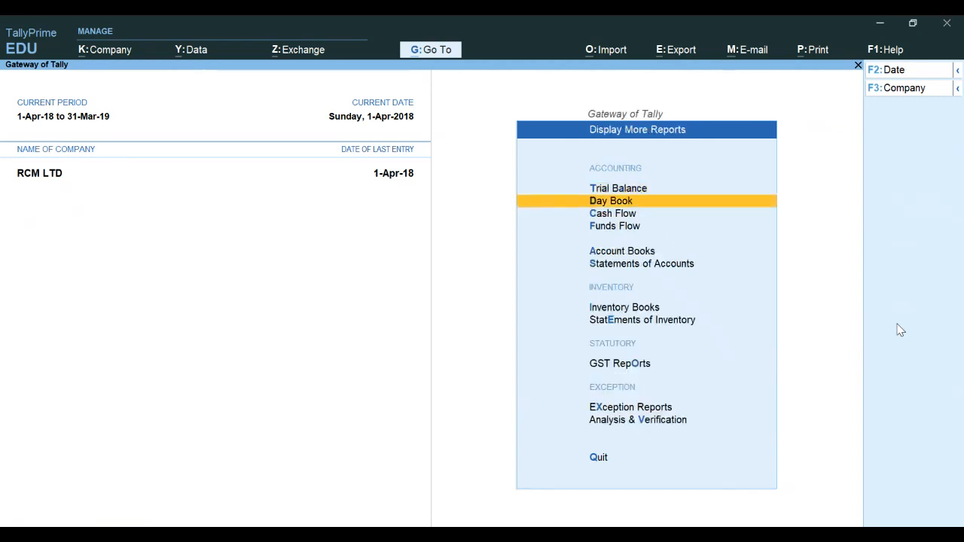
{"action": "key", "text": "Down"}
{"action": "key", "text": "Down"}
{"action": "key", "text": "Down"}
{"action": "key", "text": "Down"}
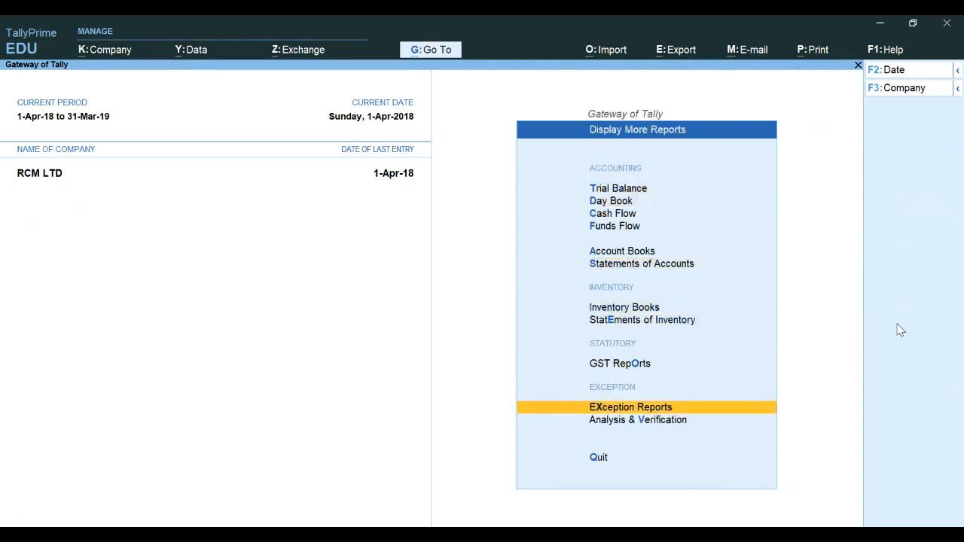
{"action": "key", "text": "Up"}
{"action": "key", "text": "Return"}
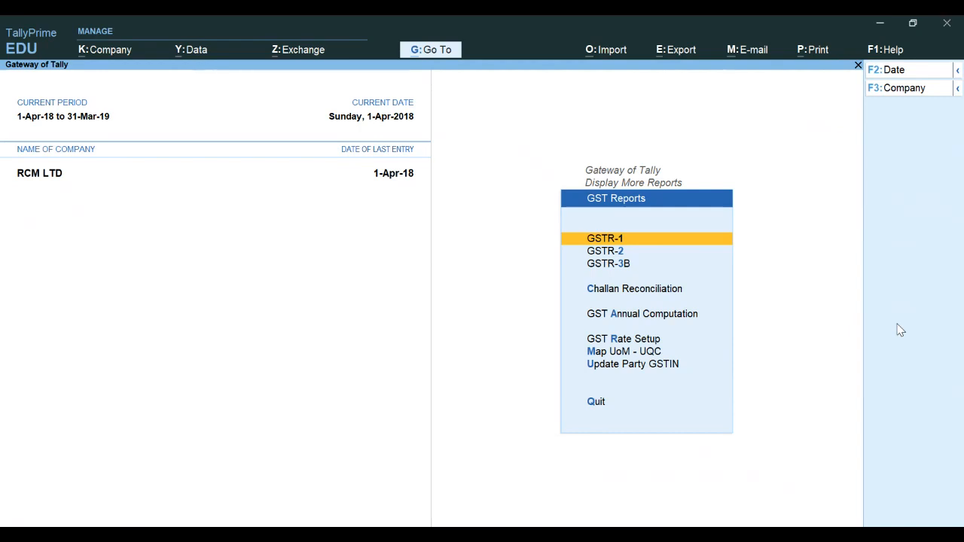
{"action": "key", "text": "Down"}
{"action": "key", "text": "Down"}
{"action": "key", "text": "Return"}
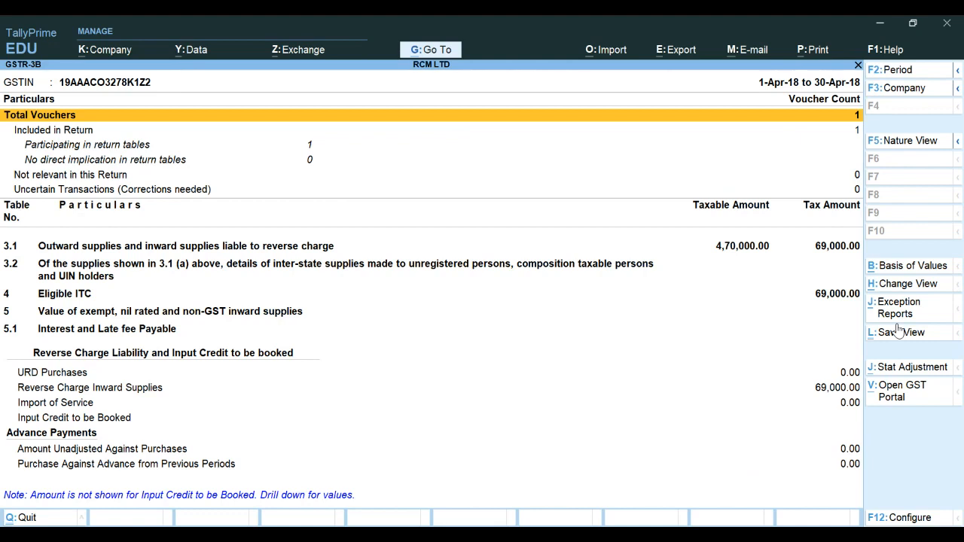
Start a GST Stat Adjustment journal for Increase of Tax Liability & Input Tax Credit on Purchase from Unregistered dealer
{"action": "key", "text": "alt+j"}
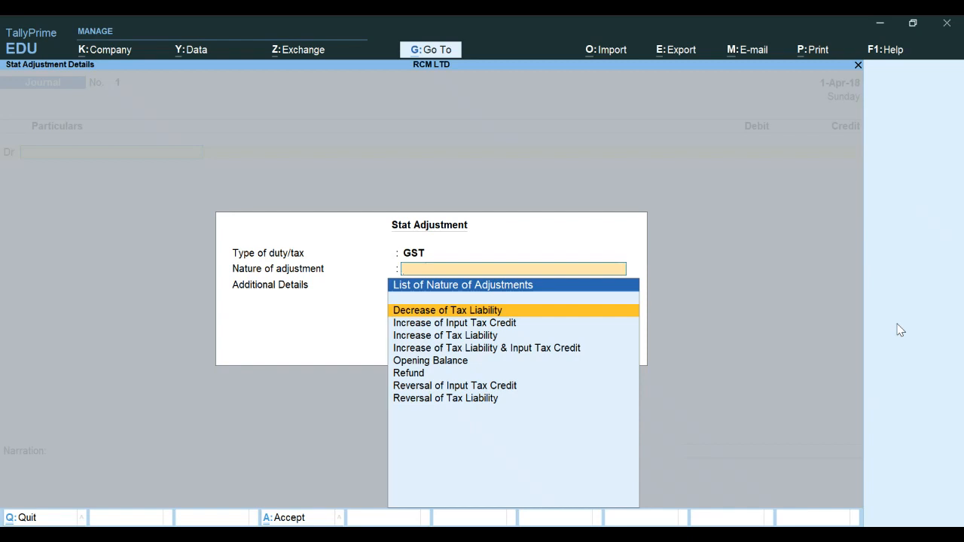
{"action": "key", "text": "Down"}
{"action": "key", "text": "Down"}
{"action": "key", "text": "Down"}
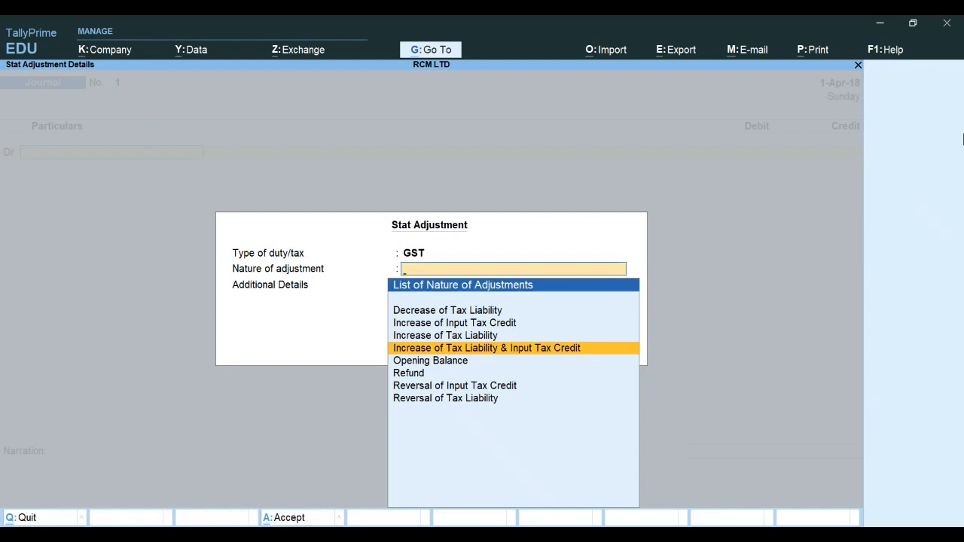
{"action": "key", "text": "Return"}
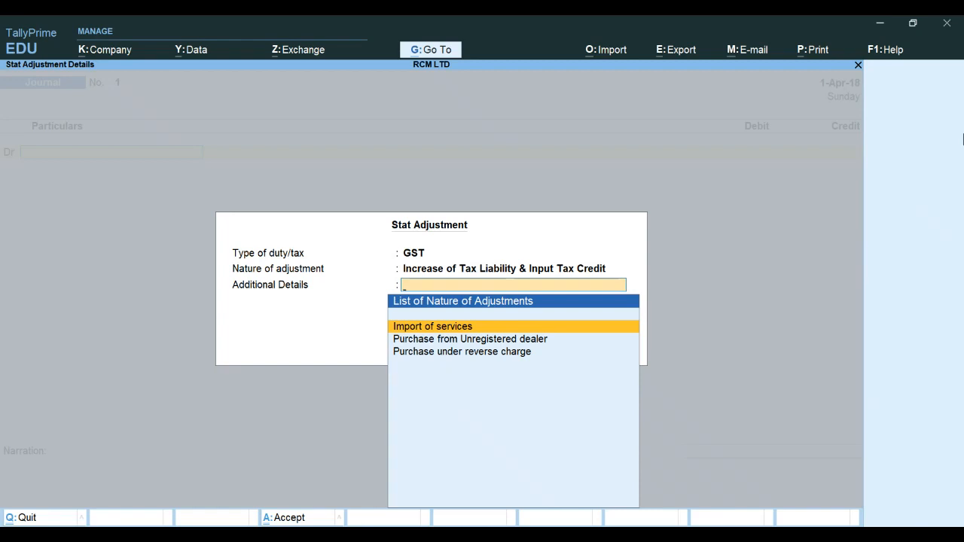
{"action": "key", "text": "Down"}
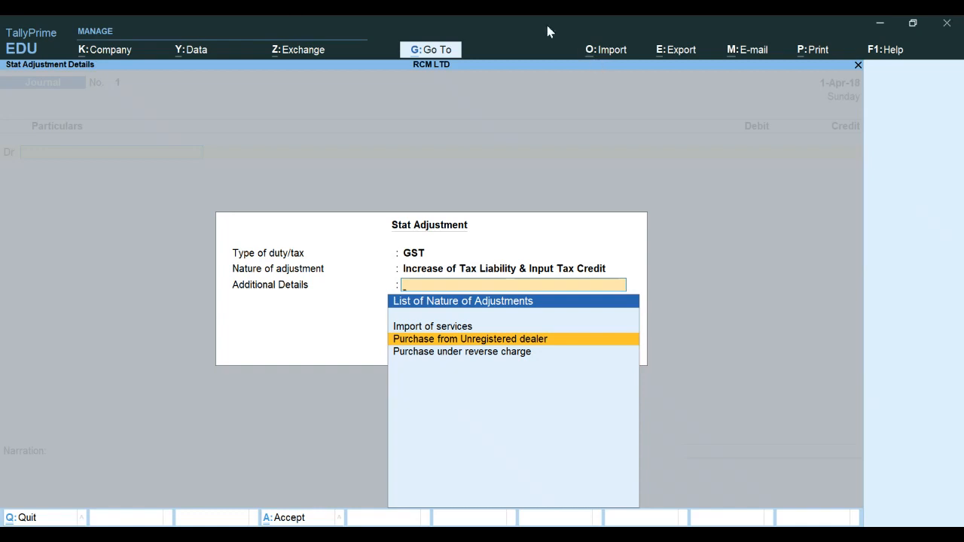
{"action": "key", "text": "Return"}
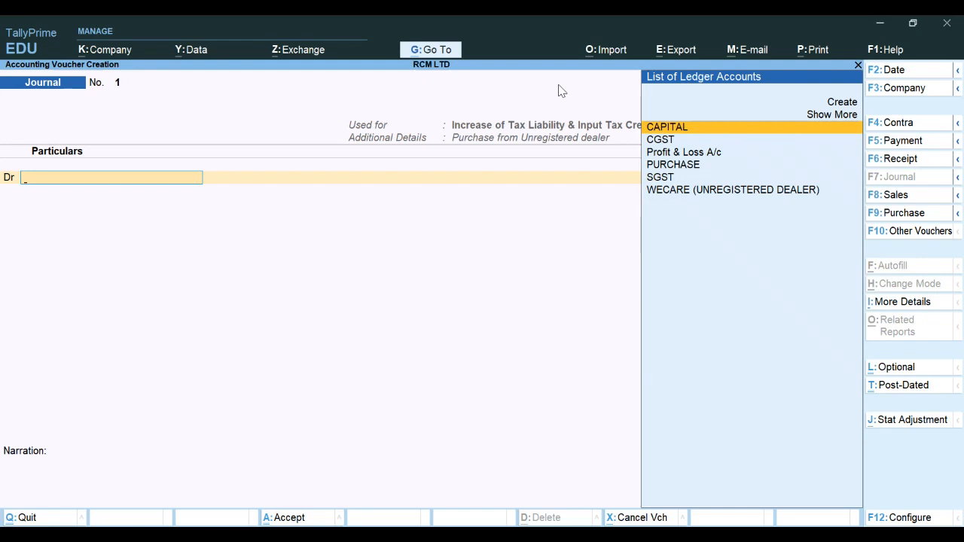
{"action": "key", "text": "Down"}
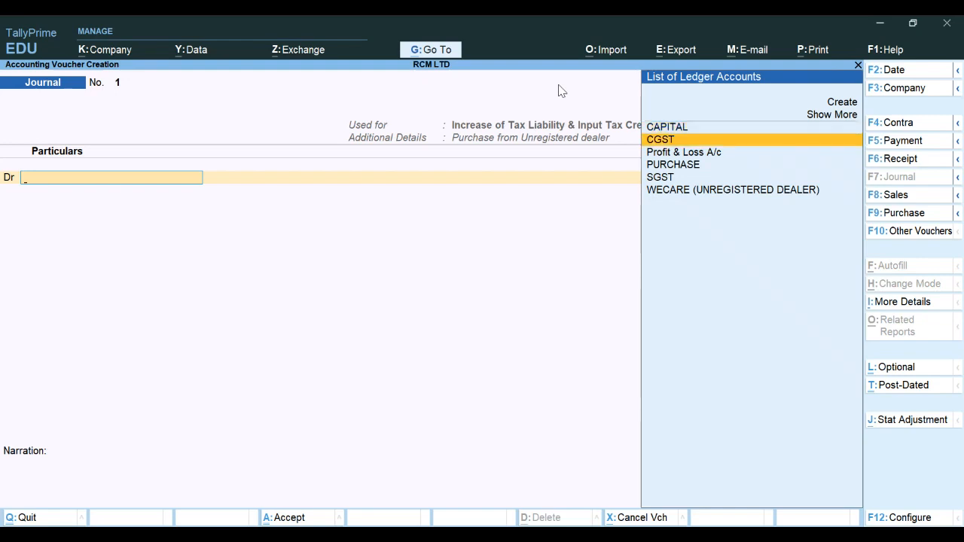
{"action": "key", "text": "Return"}
{"action": "key", "text": "Return"}
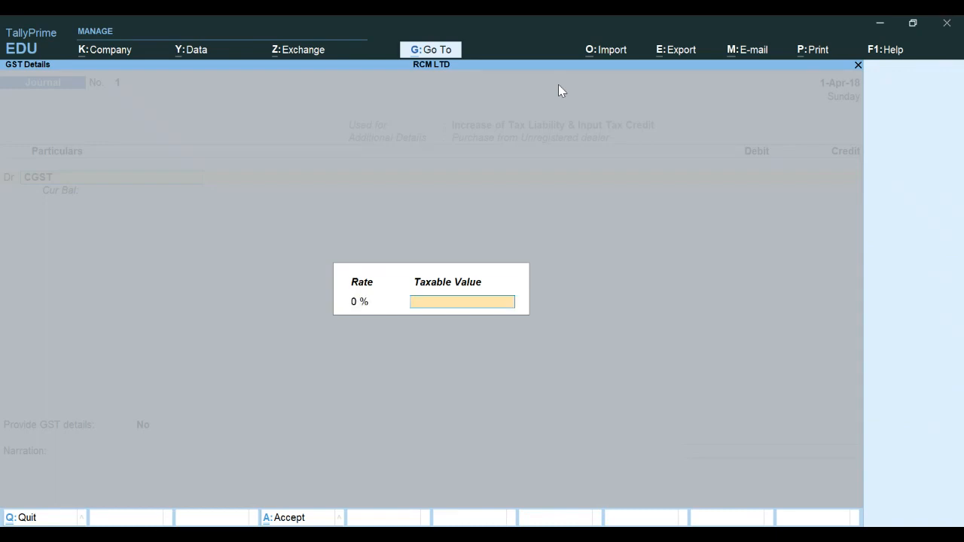
{"action": "key", "text": "Return"}
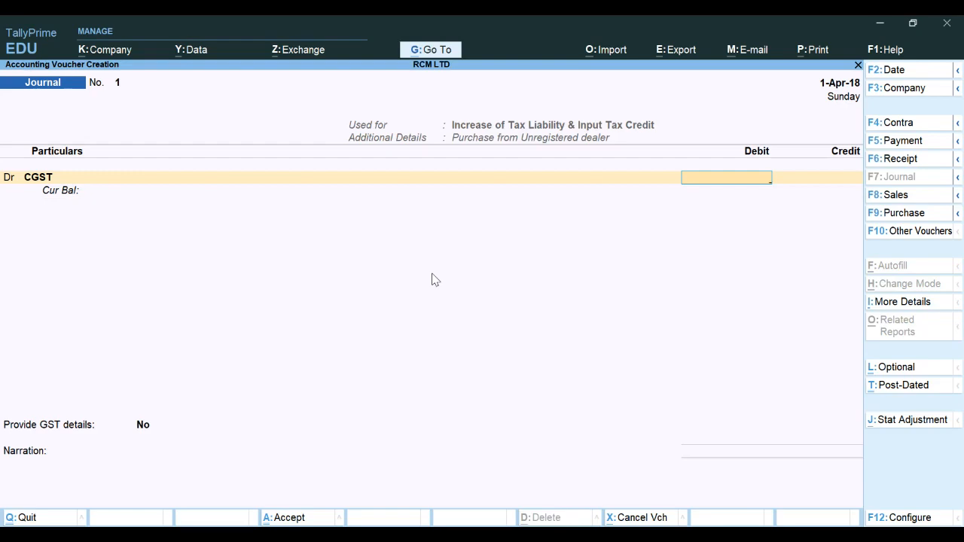
{"action": "key", "text": "Escape"}
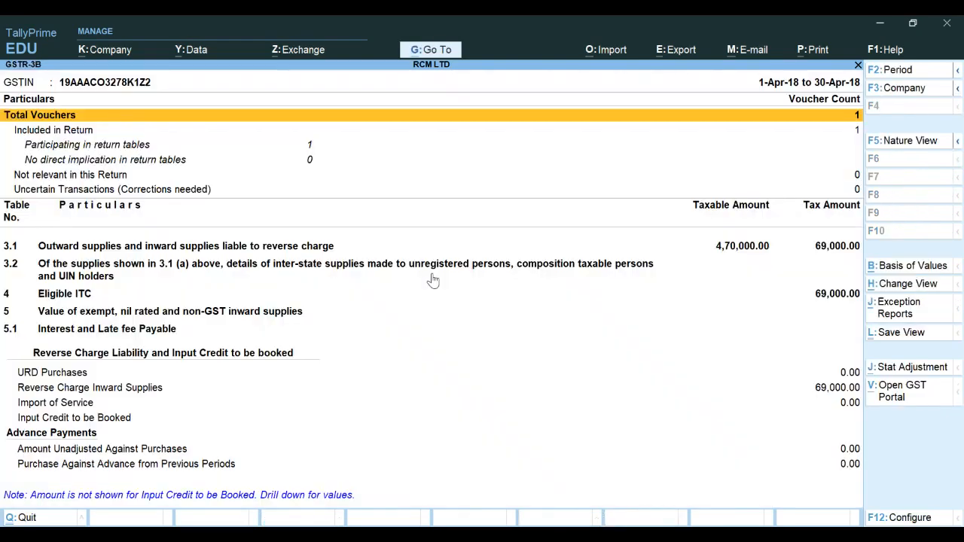
Reopen GSTR-2 and drill into Reverse Charge Inward Supplies to review its tax liability summary
{"action": "key", "text": "Escape"}
{"action": "key", "text": "Up"}
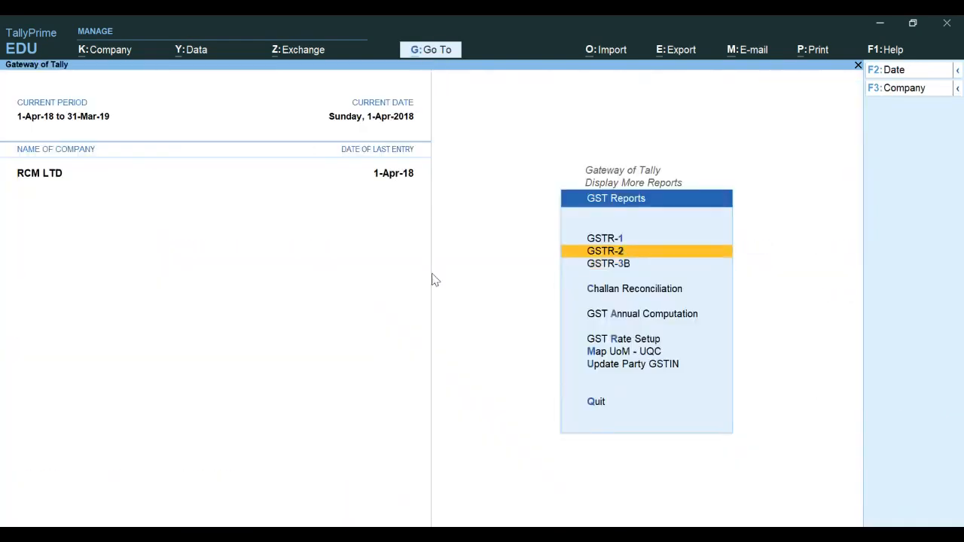
{"action": "key", "text": "Return"}
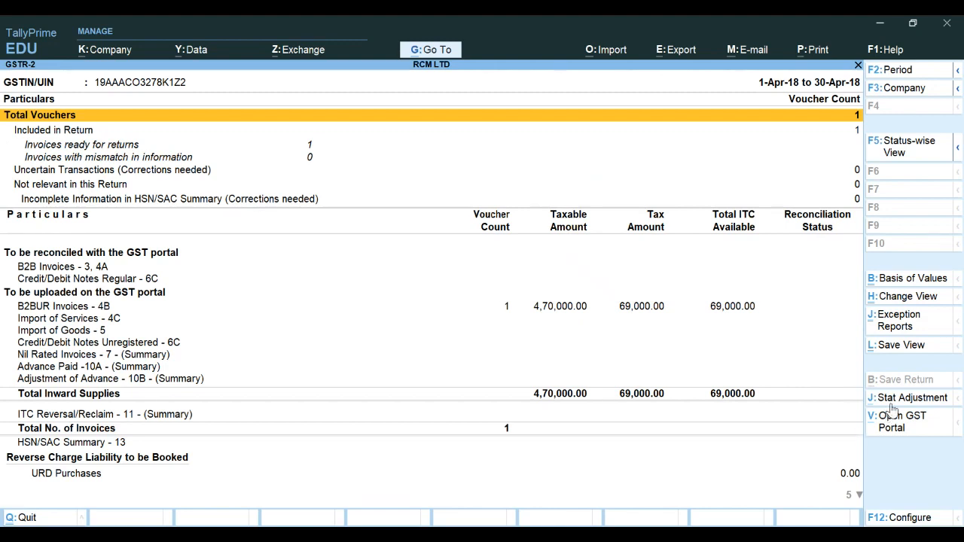
{"action": "key", "text": "Down"}
{"action": "key", "text": "Down"}
{"action": "key", "text": "Down"}
{"action": "key", "text": "Down"}
{"action": "key", "text": "Down"}
{"action": "key", "text": "Down"}
{"action": "key", "text": "Down"}
{"action": "key", "text": "Down"}
{"action": "key", "text": "Down"}
{"action": "key", "text": "Down"}
{"action": "key", "text": "Down"}
{"action": "key", "text": "Down"}
{"action": "key", "text": "Down"}
{"action": "key", "text": "Down"}
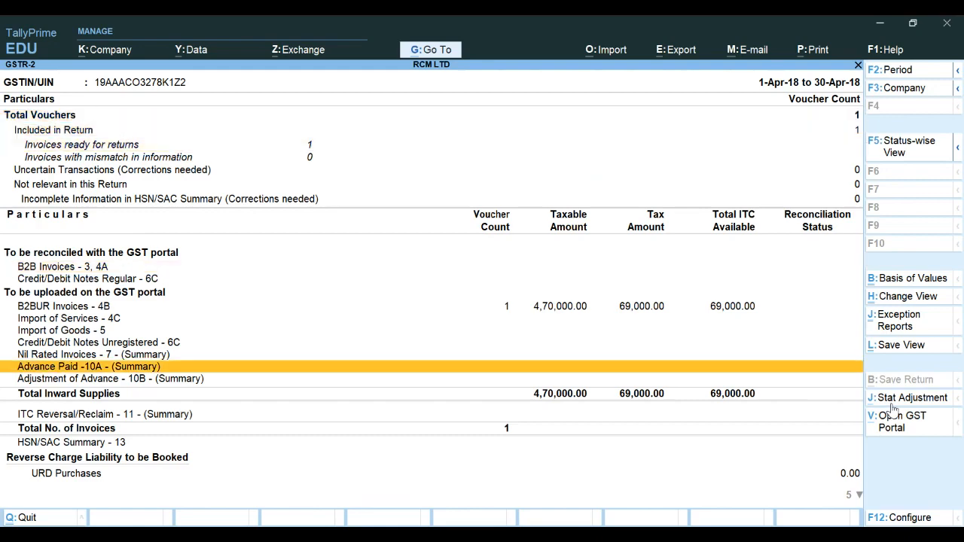
{"action": "key", "text": "Down"}
{"action": "key", "text": "Down"}
{"action": "key", "text": "Down"}
{"action": "key", "text": "Down"}
{"action": "key", "text": "Down"}
{"action": "key", "text": "Down"}
{"action": "key", "text": "Down"}
{"action": "key", "text": "Down"}
{"action": "key", "text": "Up"}
{"action": "key", "text": "Up"}
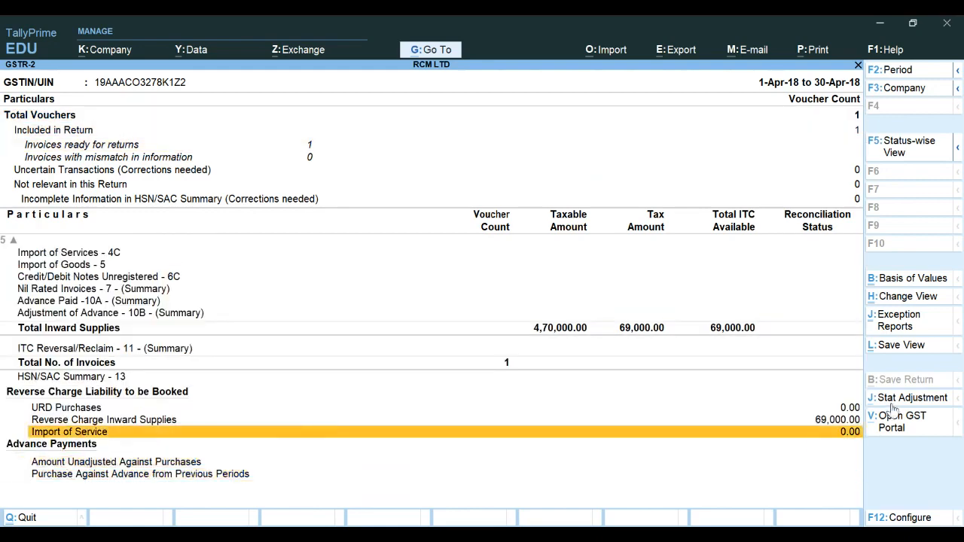
{"action": "key", "text": "Up"}
{"action": "key", "text": "Return"}
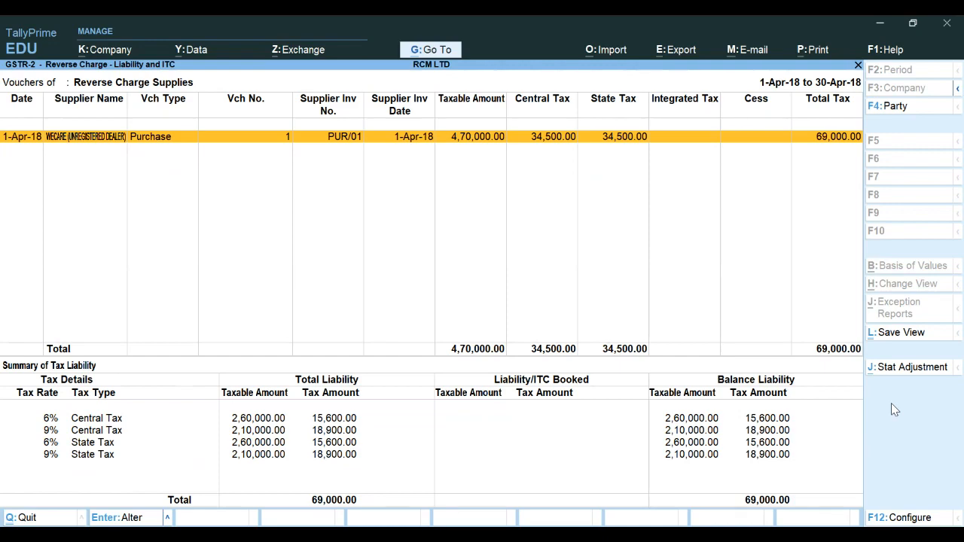
Return to GSTR-3B and start a Stat Adjustment for Increase of Tax Liability & Input Tax Credit on Purchase from Unregistered dealer
{"action": "key", "text": "Escape"}
{"action": "key", "text": "Escape"}
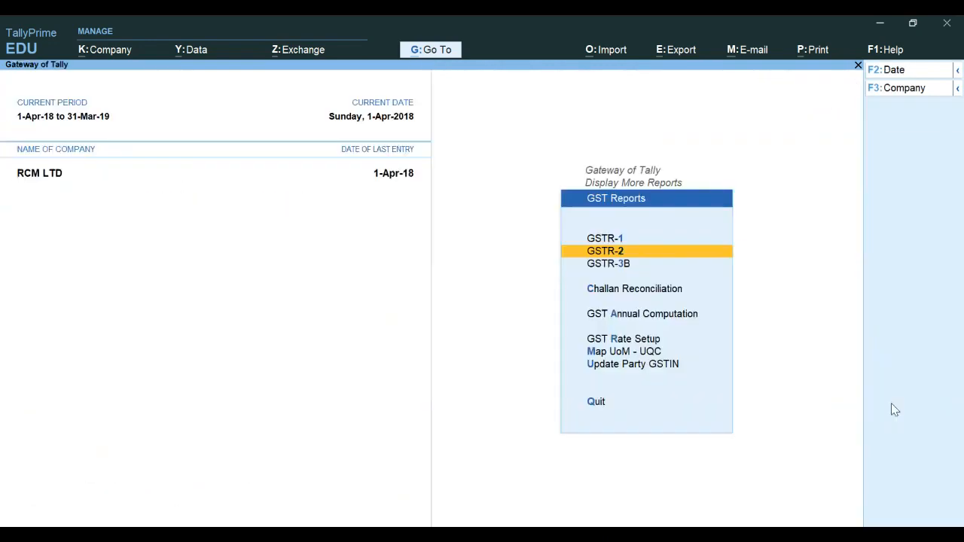
{"action": "key", "text": "Down"}
{"action": "key", "text": "Return"}
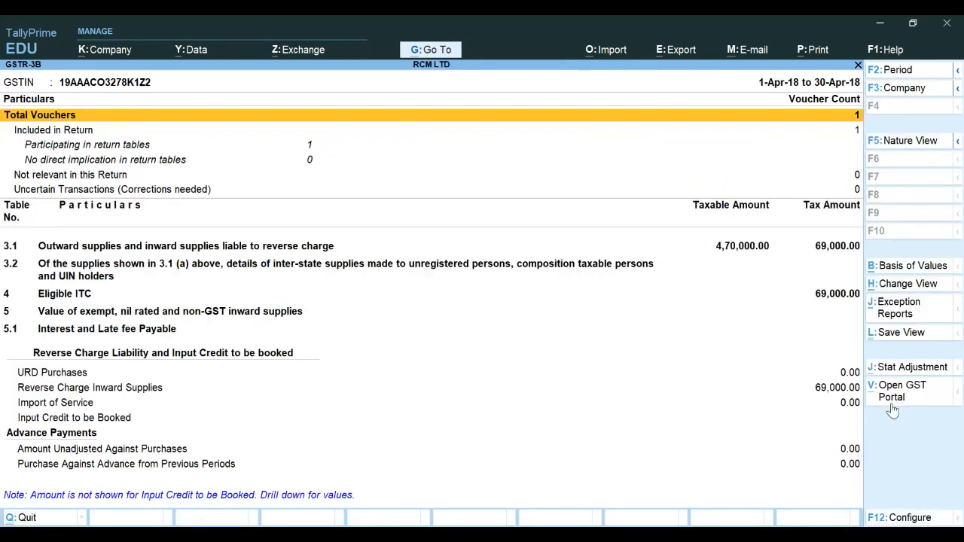
{"action": "left_click", "coordinate": [922, 370]}
{"action": "key", "text": "Down"}
{"action": "key", "text": "Down"}
{"action": "key", "text": "Down"}
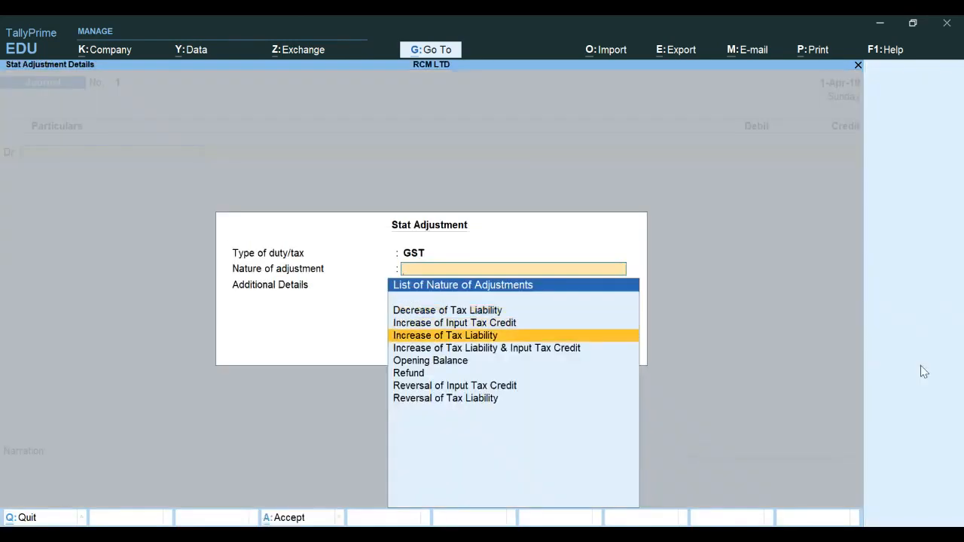
{"action": "key", "text": "Return"}
{"action": "key", "text": "Down"}
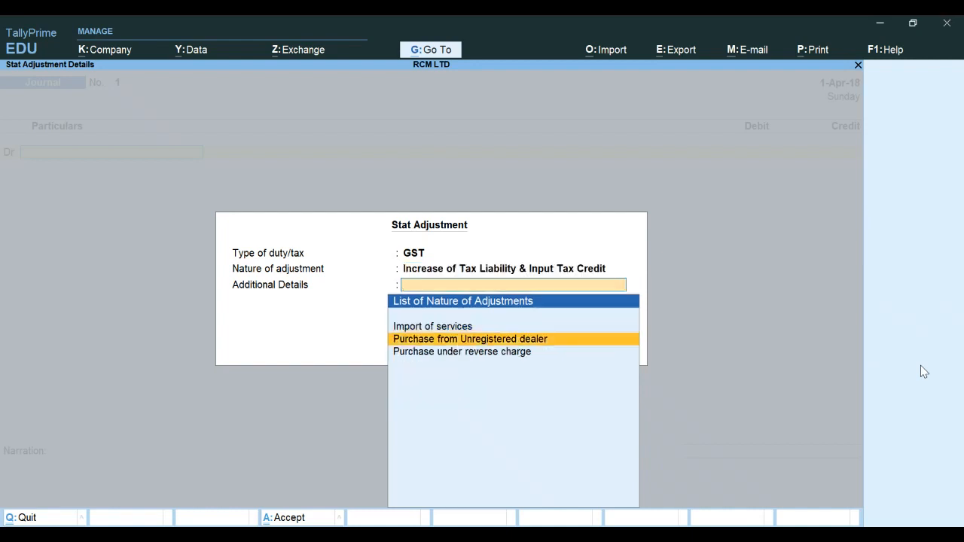
{"action": "key", "text": "Return"}
Debit the CGST ledger with 34,500 in the stat adjustment journal
{"action": "key", "text": "Down"}
{"action": "key", "text": "Return"}
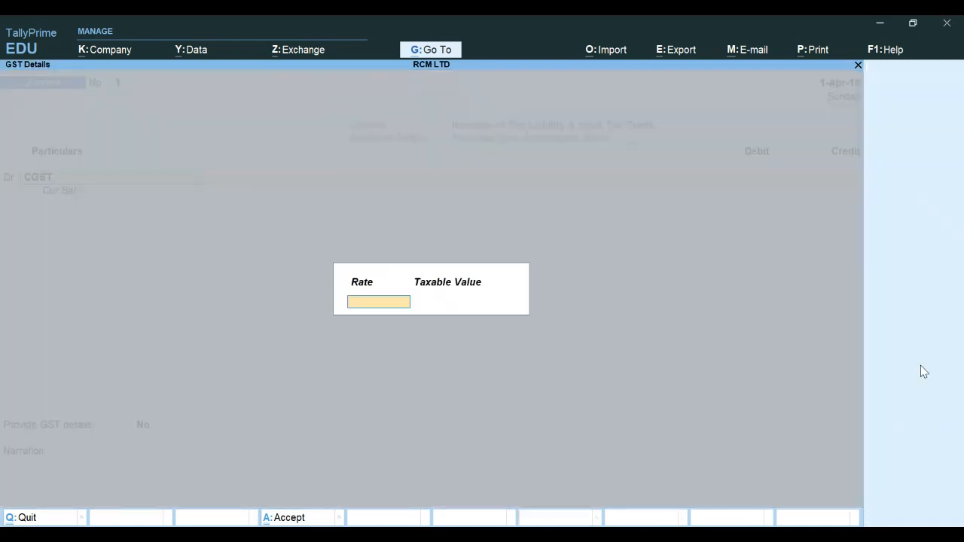
{"action": "key", "text": "Return"}
{"action": "key", "text": "Return"}
{"action": "type", "text": "3"}
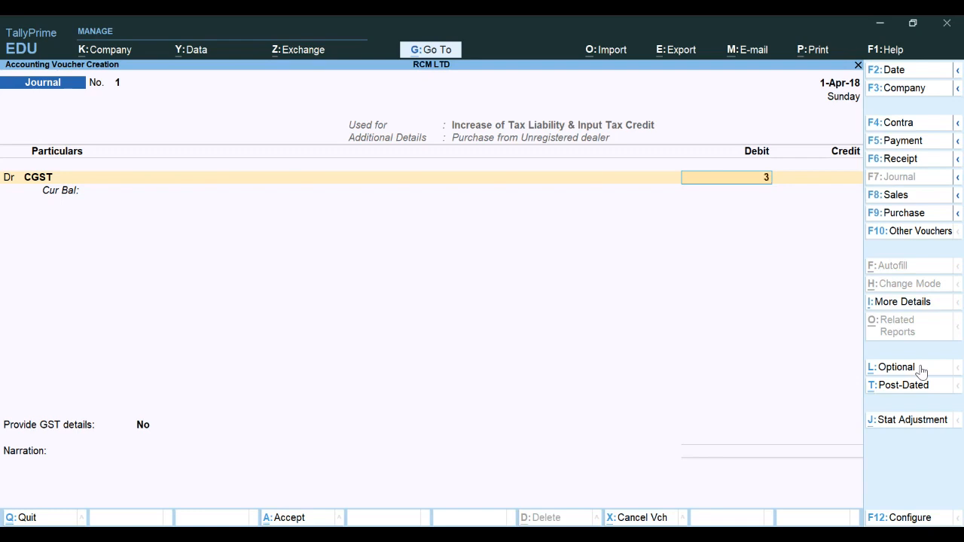
{"action": "type", "text": "4,500"}
{"action": "key", "text": "Return"}
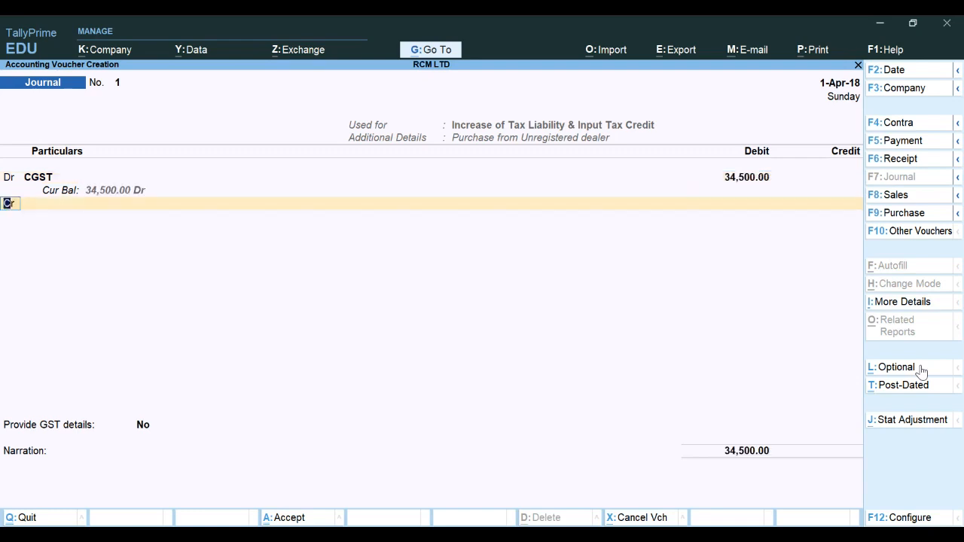
Add a debit line for the SGST ledger with 34,500
{"action": "type", "text": "D"}
{"action": "key", "text": "Return"}
{"action": "key", "text": "Down"}
{"action": "key", "text": "Down"}
{"action": "key", "text": "Down"}
{"action": "key", "text": "Down"}
{"action": "key", "text": "Return"}
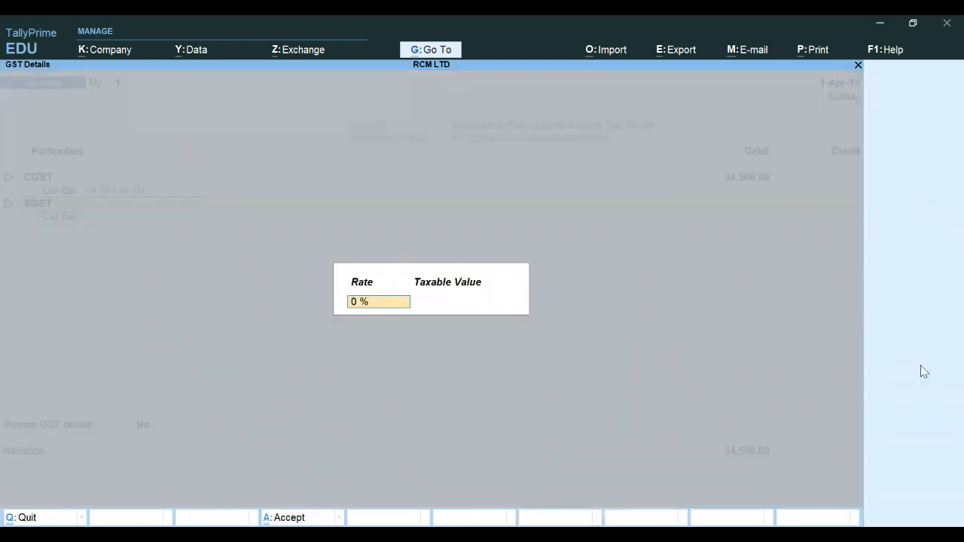
{"action": "key", "text": "Return"}
{"action": "key", "text": "Return"}
{"action": "type", "text": "34500"}
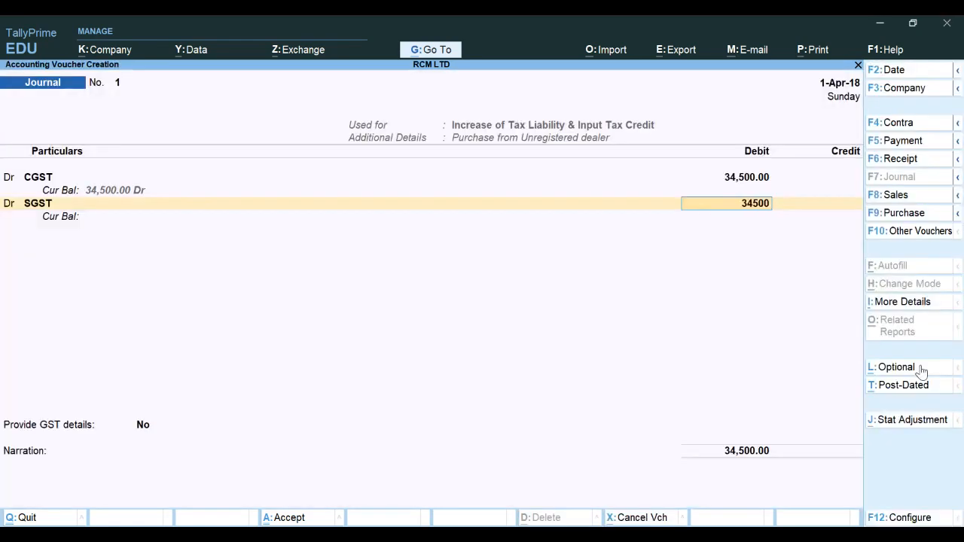
{"action": "key", "text": "Return"}
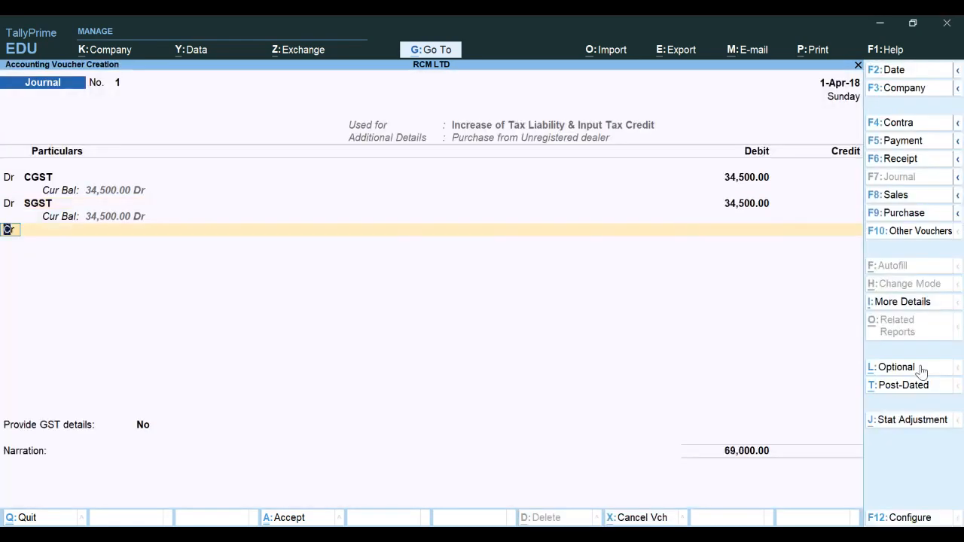
Add a credit line for the CGST ledger and set its amount to 34,500
{"action": "key", "text": "Return"}
{"action": "key", "text": "Down"}
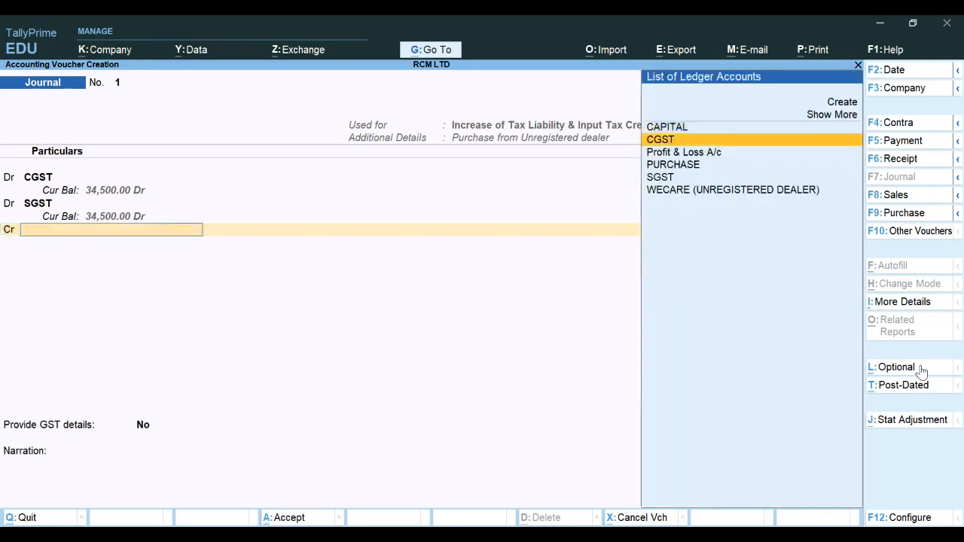
{"action": "key", "text": "Return"}
{"action": "key", "text": "Return"}
{"action": "key", "text": "Return"}
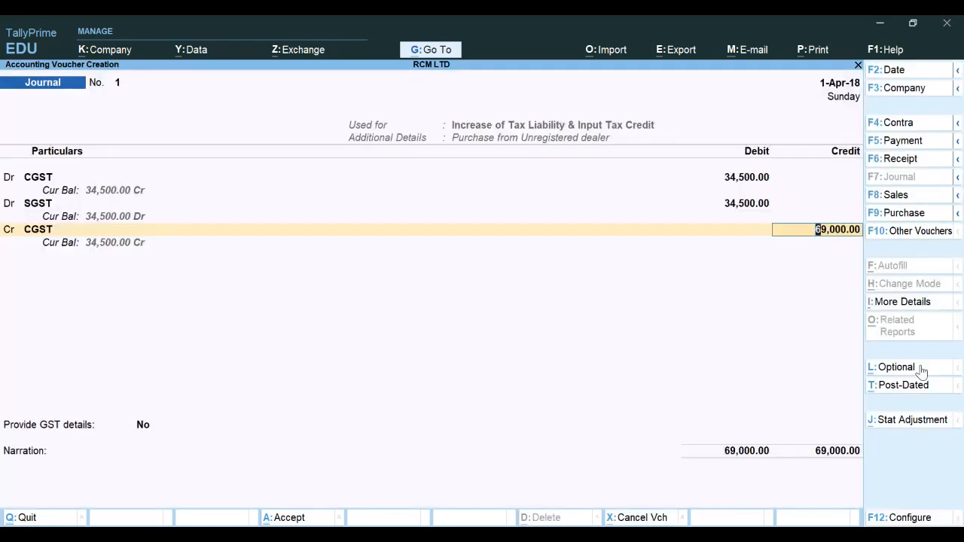
{"action": "key", "text": "BackSpace"}
{"action": "type", "text": "34500"}
Credit the SGST ledger with 34,500 and accept the journal voucher
{"action": "key", "text": "Return"}
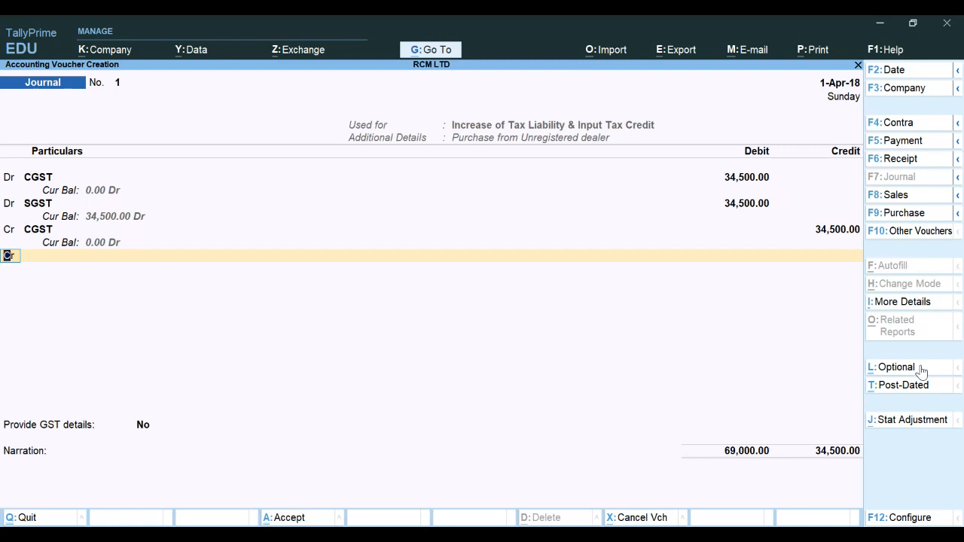
{"action": "key", "text": "Return"}
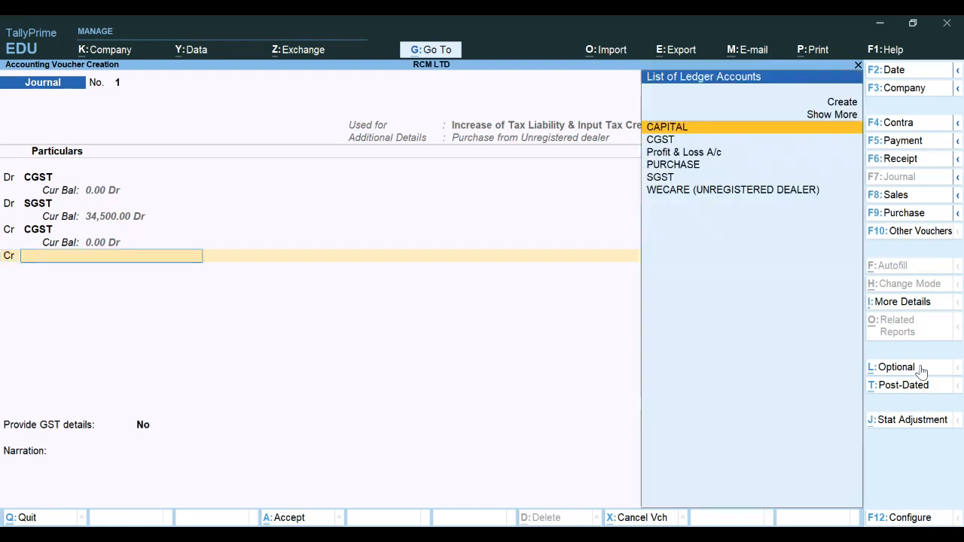
{"action": "key", "text": "Down"}
{"action": "key", "text": "Down"}
{"action": "key", "text": "Down"}
{"action": "key", "text": "Down"}
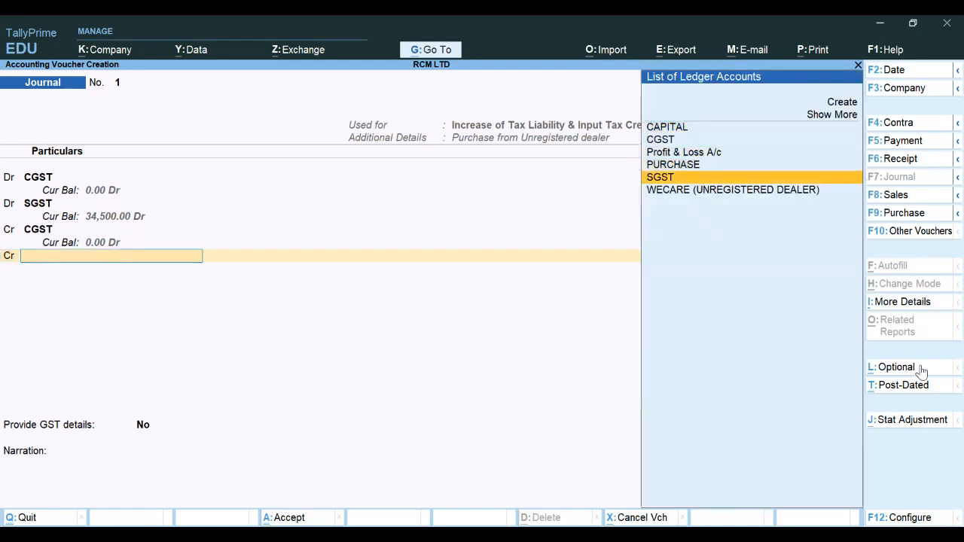
{"action": "key", "text": "Return"}
{"action": "key", "text": "Return"}
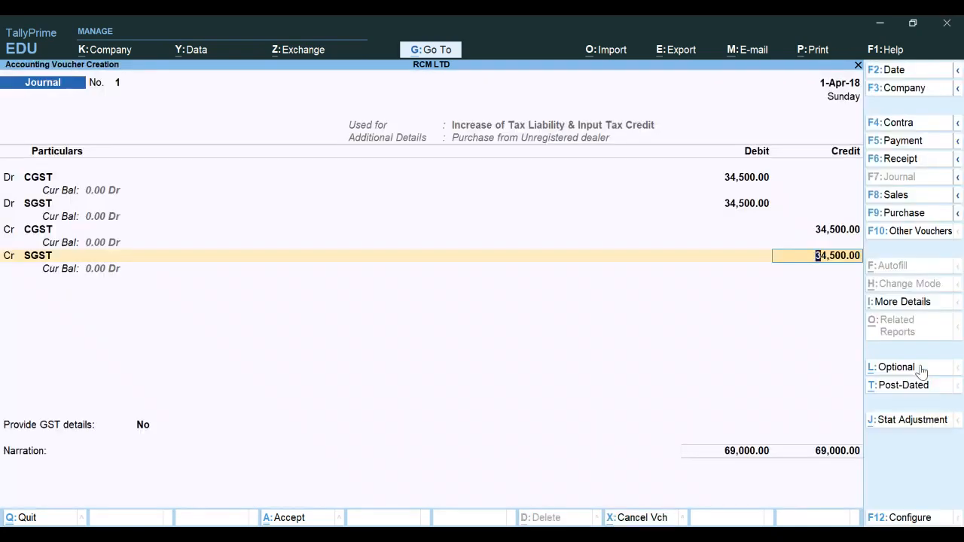
{"action": "key", "text": "Return"}
{"action": "key", "text": "Return"}
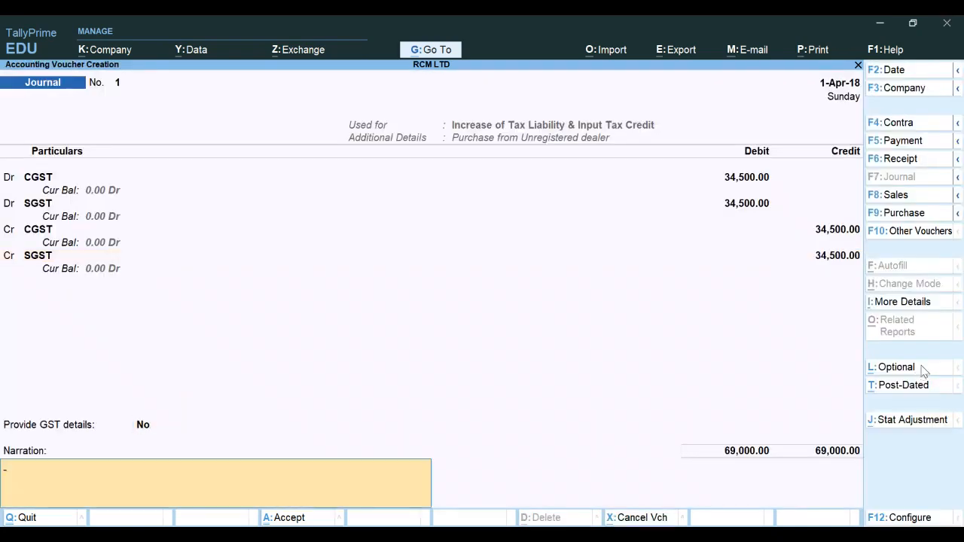
{"action": "key", "text": "Return"}
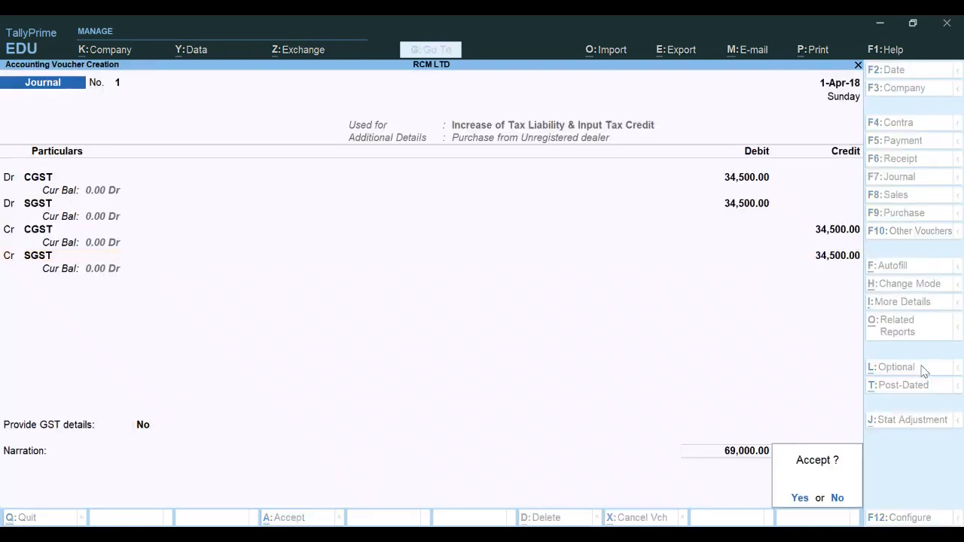
{"action": "key", "text": "Return"}
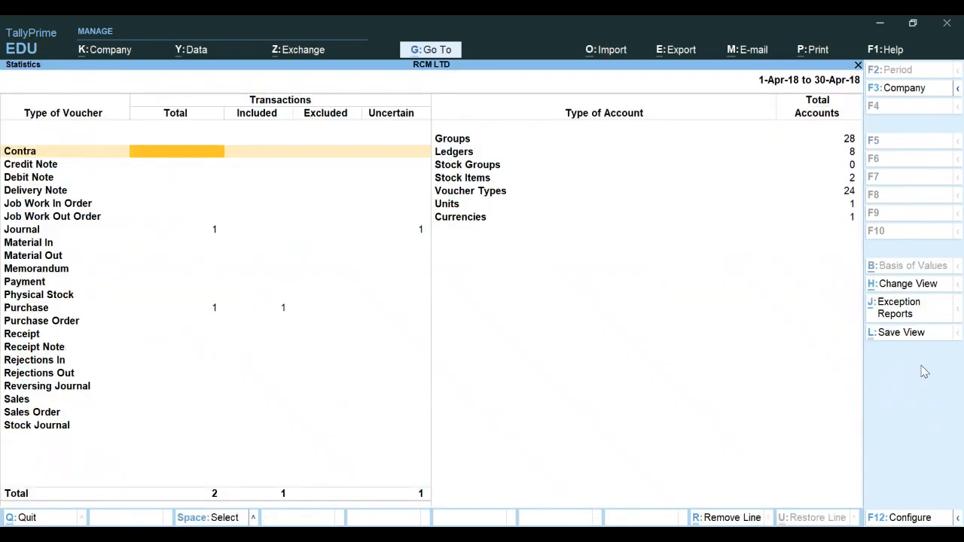
Go back to the Gateway and open the Balance Sheet in detailed view to review liabilities
{"action": "key", "text": "Escape"}
{"action": "key", "text": "Escape"}
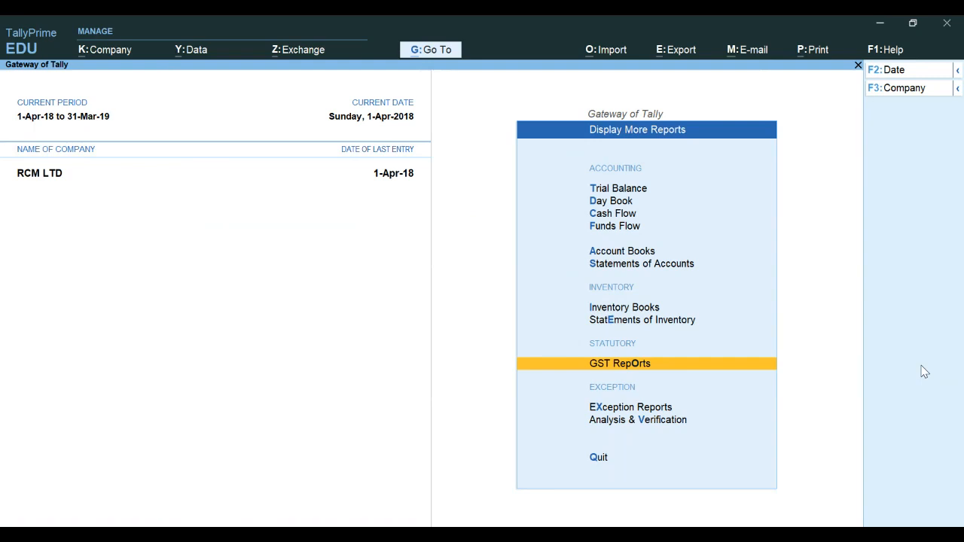
{"action": "key", "text": "Escape"}
{"action": "key", "text": "Up"}
{"action": "key", "text": "Up"}
{"action": "key", "text": "Up"}
{"action": "key", "text": "Up"}
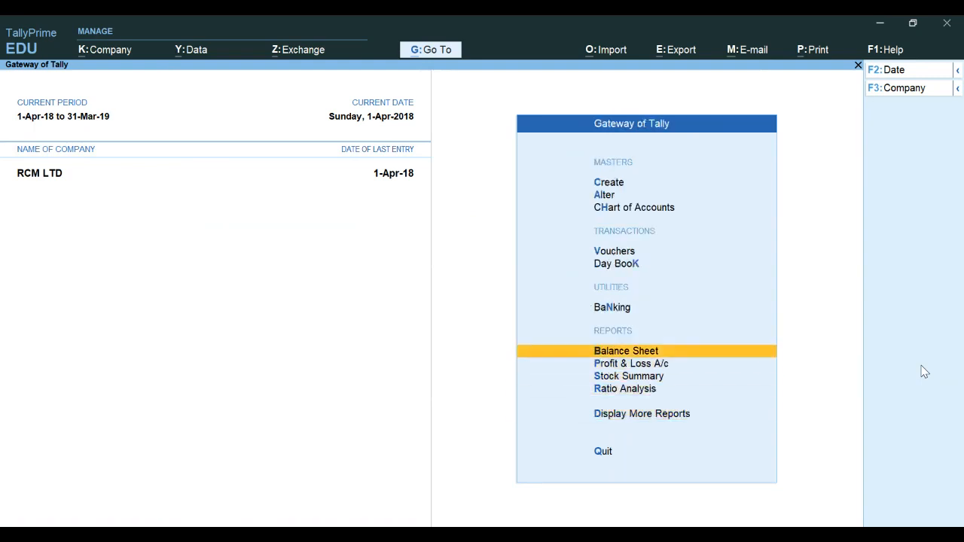
{"action": "key", "text": "Return"}
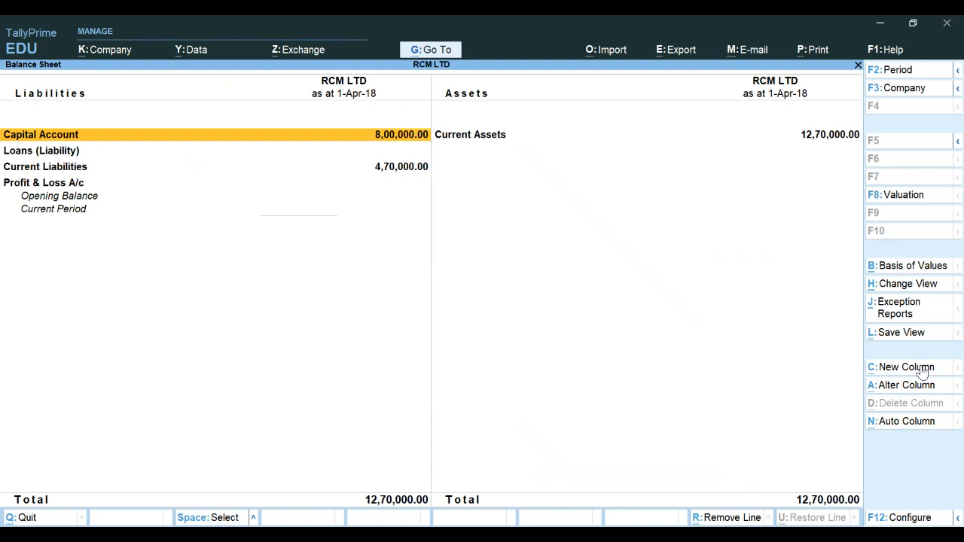
{"action": "key", "text": "alt+F5"}
{"action": "key", "text": "Escape"}
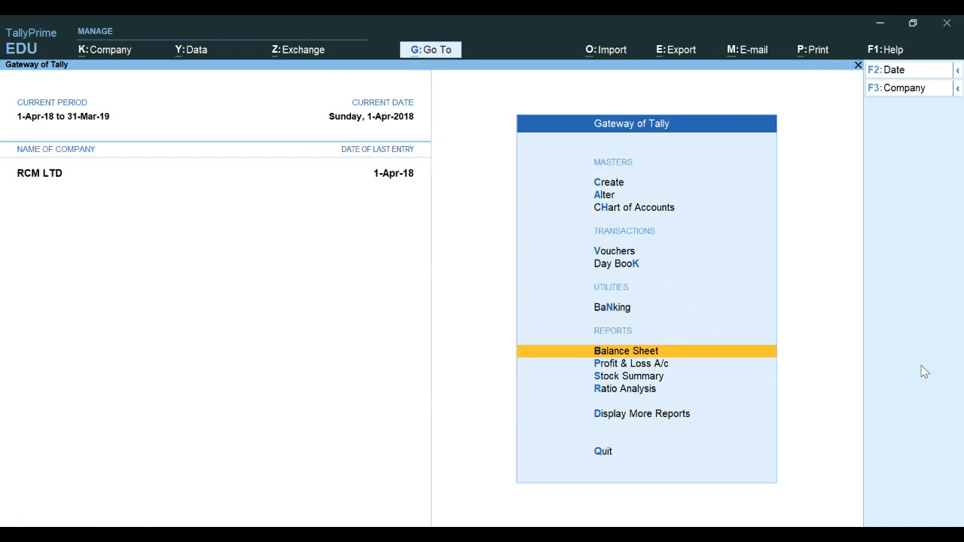
Open a new Payment voucher and set its date to 1-5-18
{"action": "key", "text": "Up"}
{"action": "key", "text": "Up"}
{"action": "key", "text": "Up"}
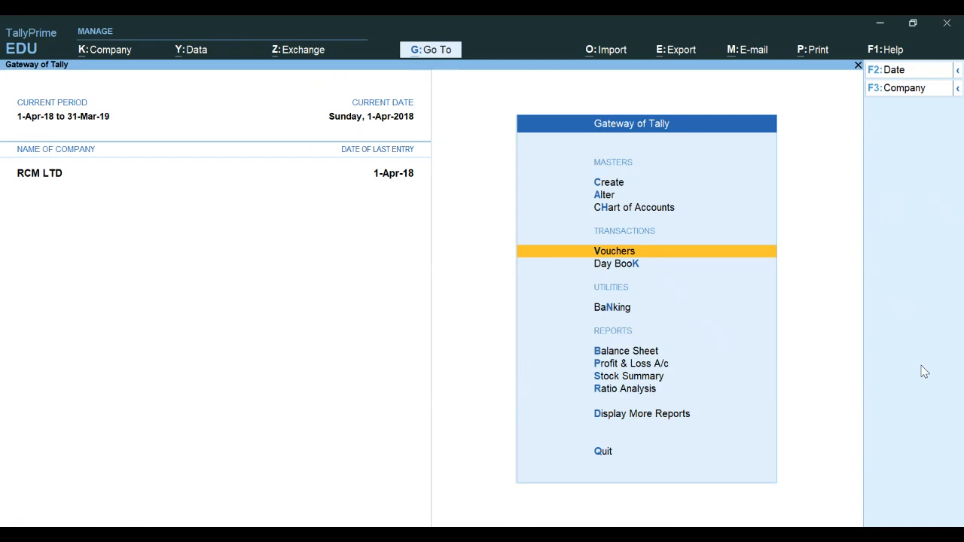
{"action": "key", "text": "Return"}
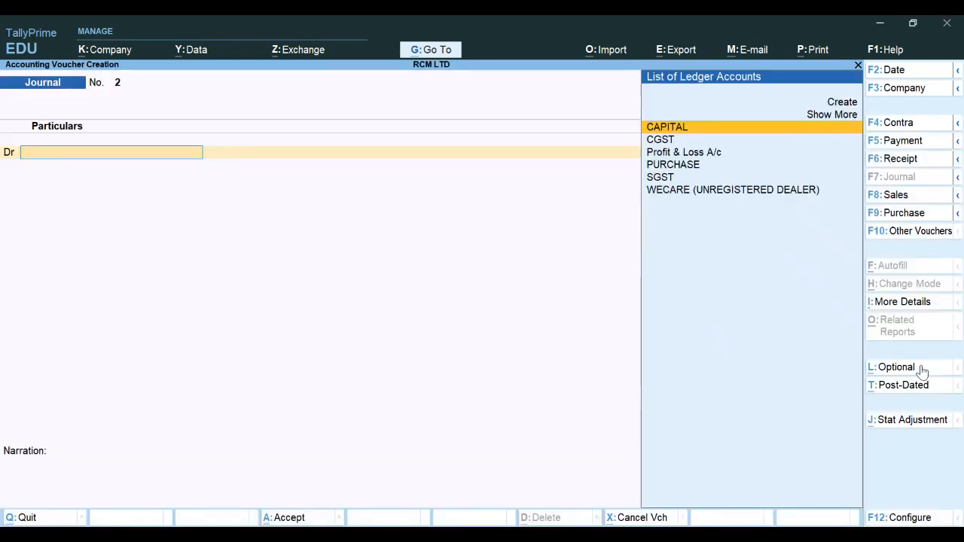
{"action": "key", "text": "F5"}
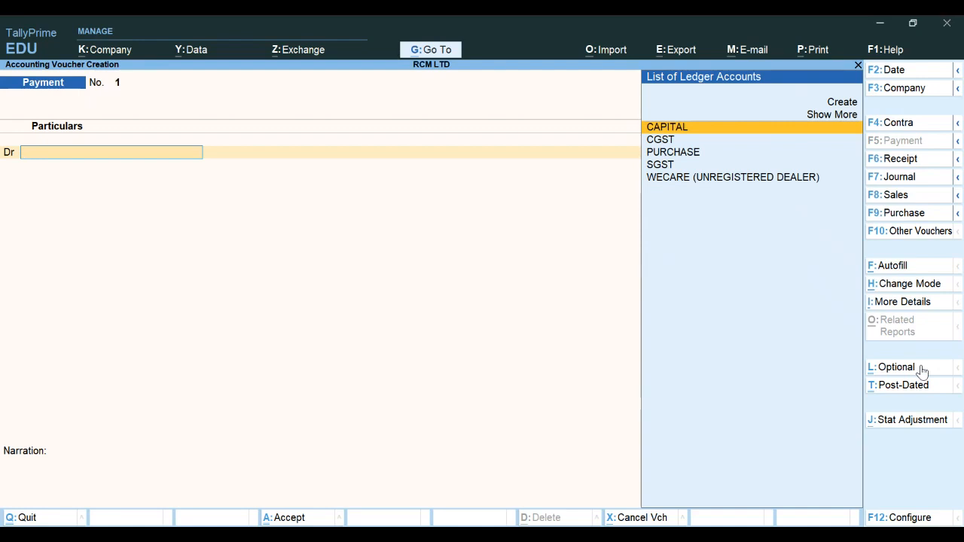
{"action": "key", "text": "F2"}
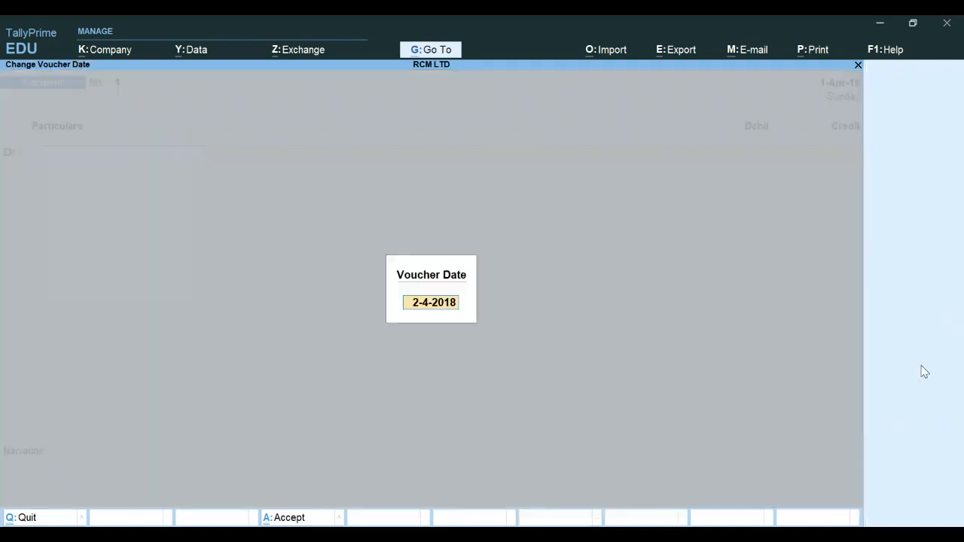
{"action": "type", "text": "1-5-18"}
{"action": "key", "text": "Return"}
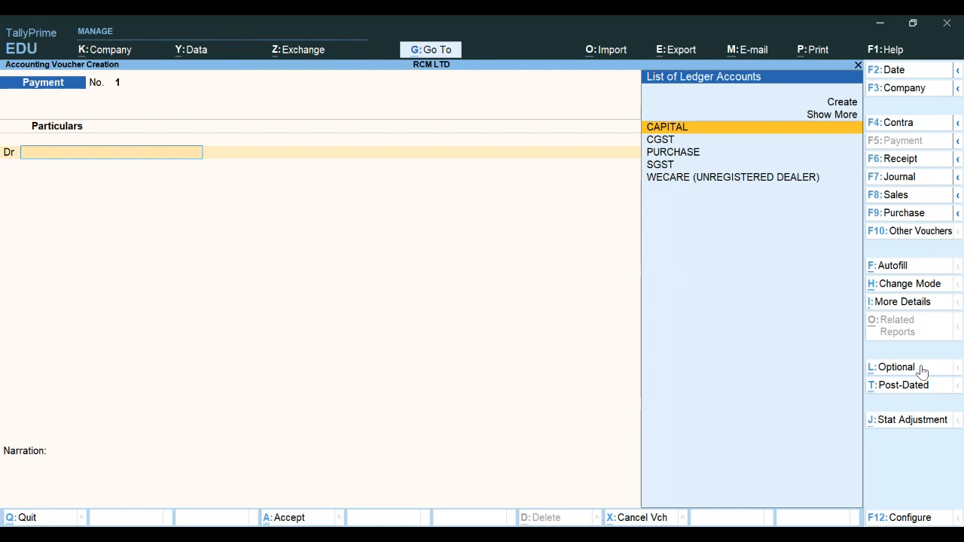
Autofill the voucher as a GST Stat Payment of type Recipient Liability for the period 1-Apr-18 to 1-5-18
{"action": "left_click", "coordinate": [891, 271]}
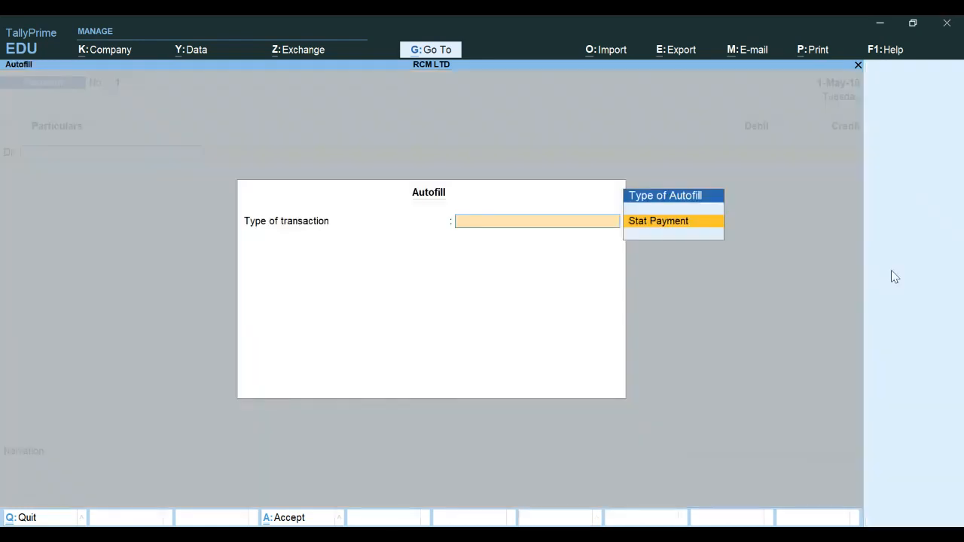
{"action": "key", "text": "Return"}
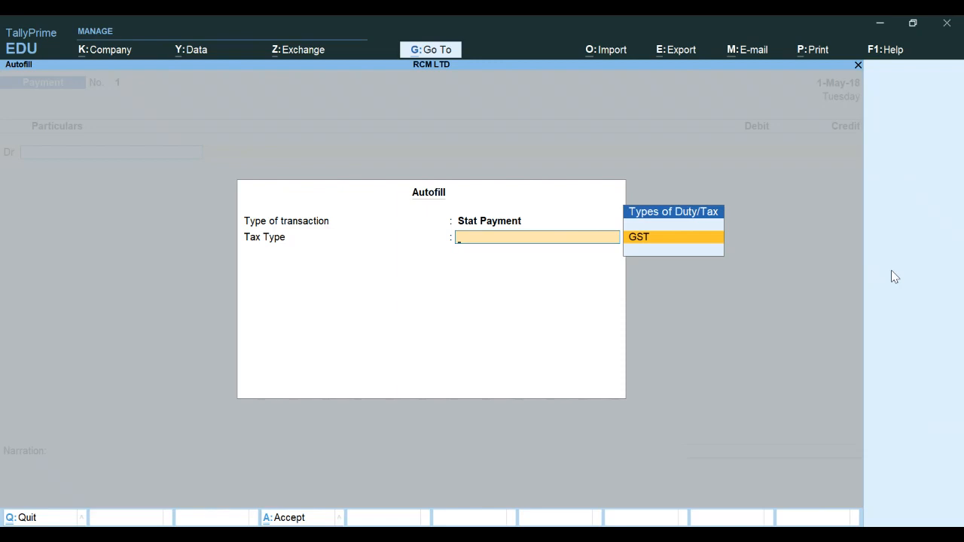
{"action": "key", "text": "Return"}
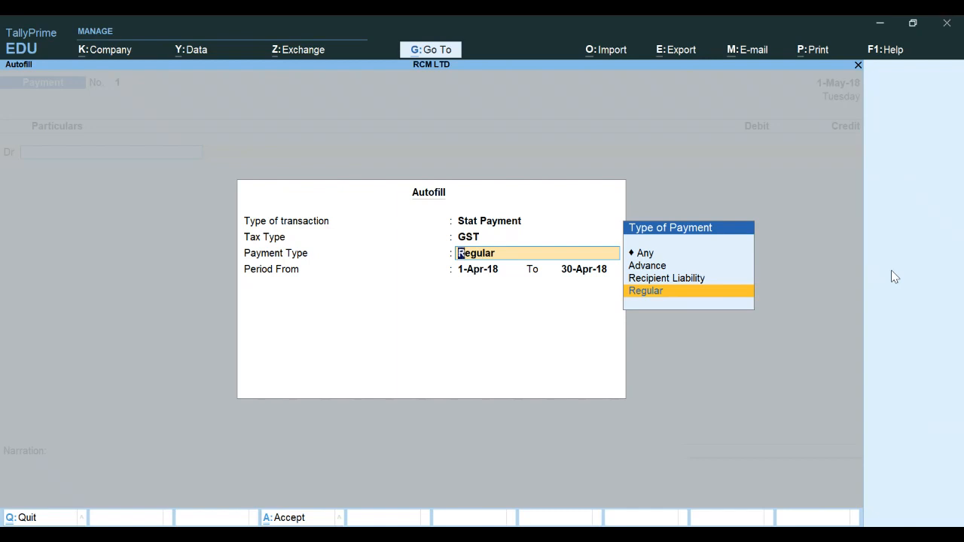
{"action": "key", "text": "Up"}
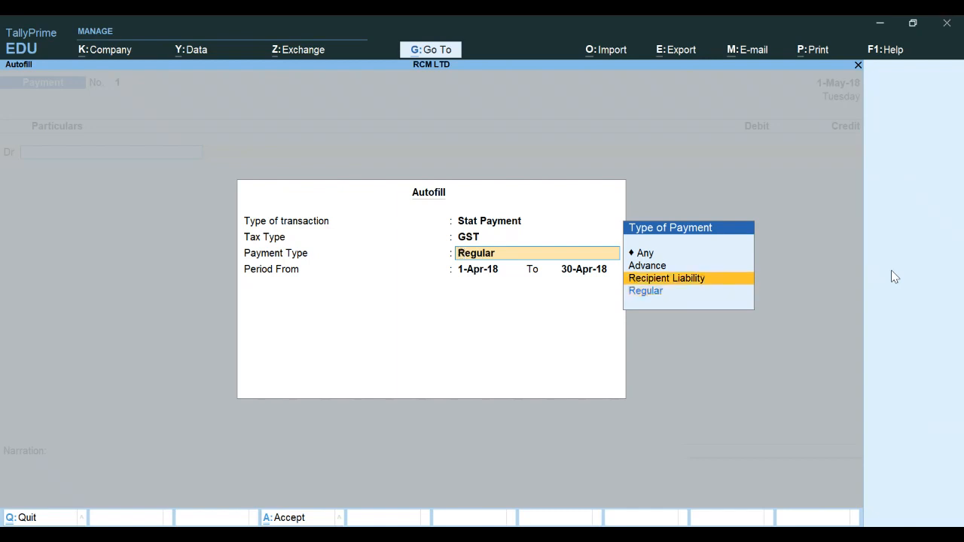
{"action": "key", "text": "Return"}
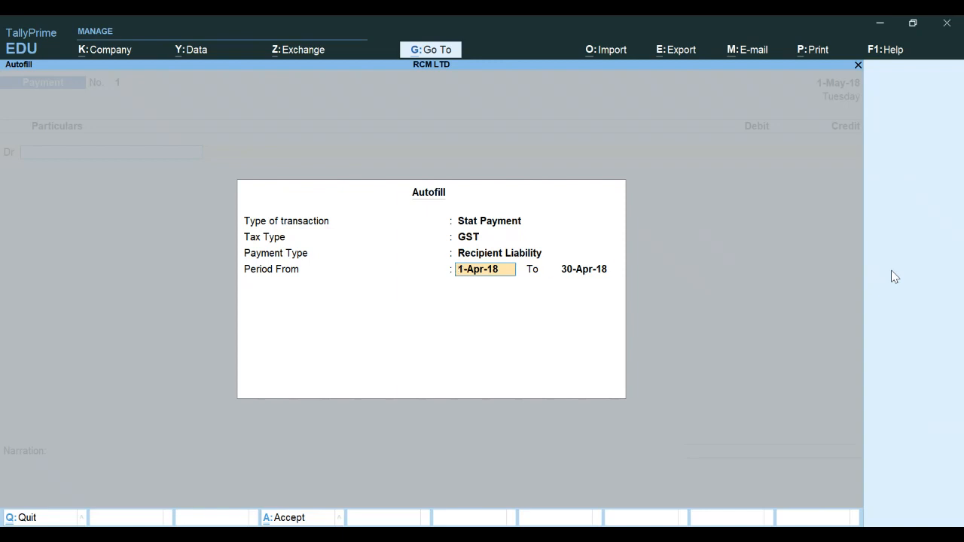
{"action": "key", "text": "Return"}
{"action": "type", "text": "1-5-1"}
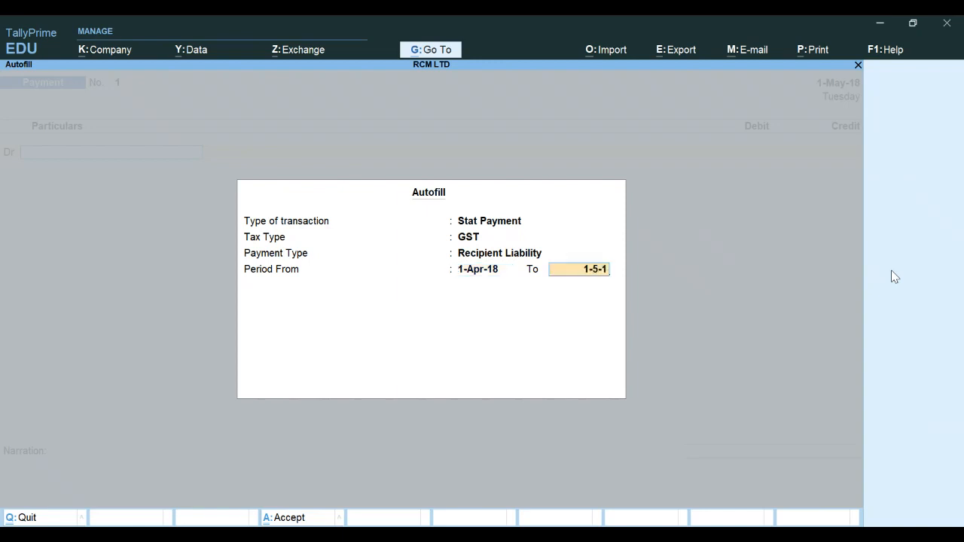
{"action": "type", "text": "8"}
{"action": "key", "text": "Return"}
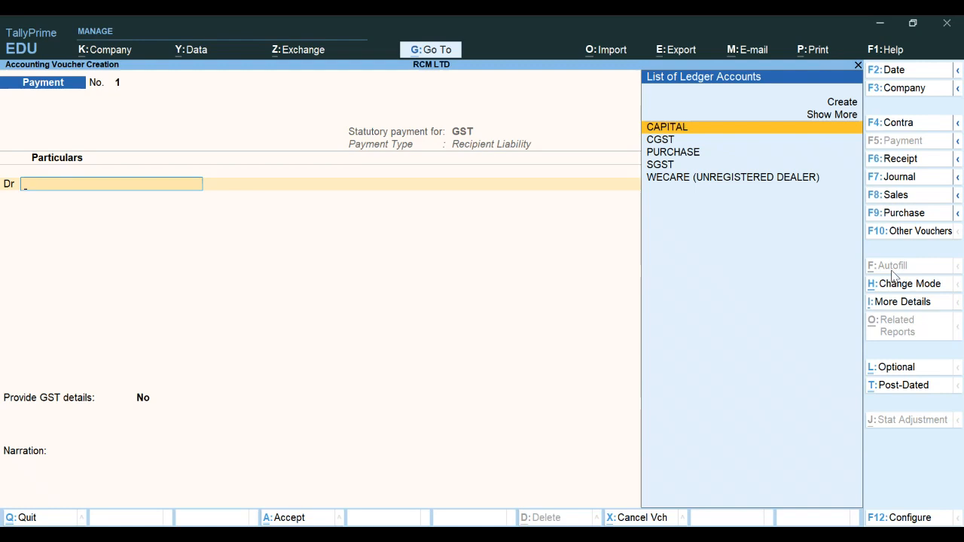
Debit the CGST ledger with 34,500
{"action": "key", "text": "Down"}
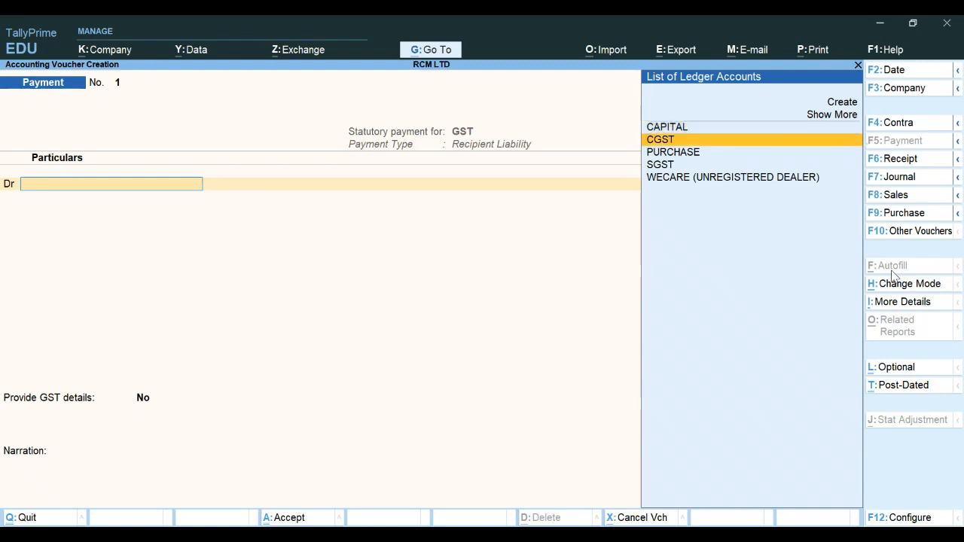
{"action": "key", "text": "Return"}
{"action": "type", "text": "34500"}
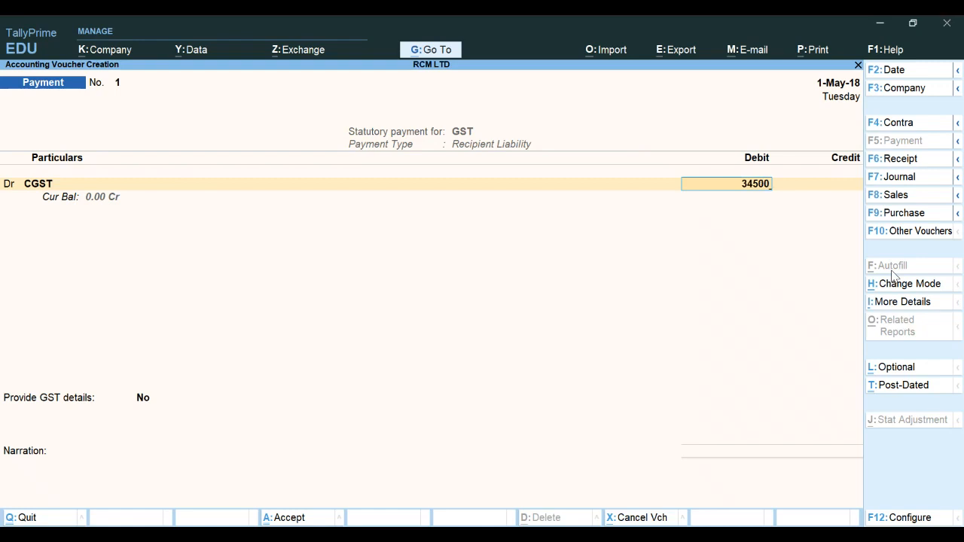
{"action": "key", "text": "Return"}
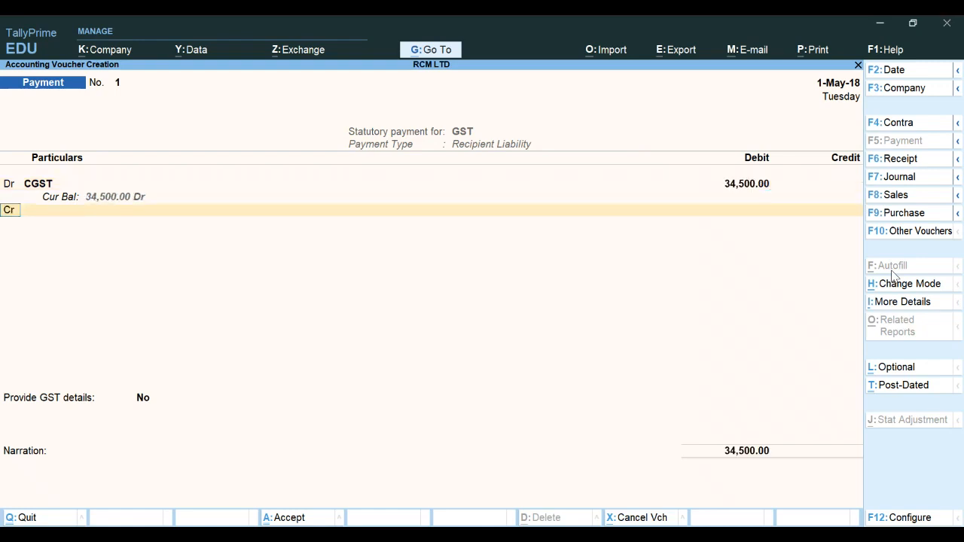
Add a second debit line for the SGST ledger with 34,500
{"action": "key", "text": "d"}
{"action": "key", "text": "Return"}
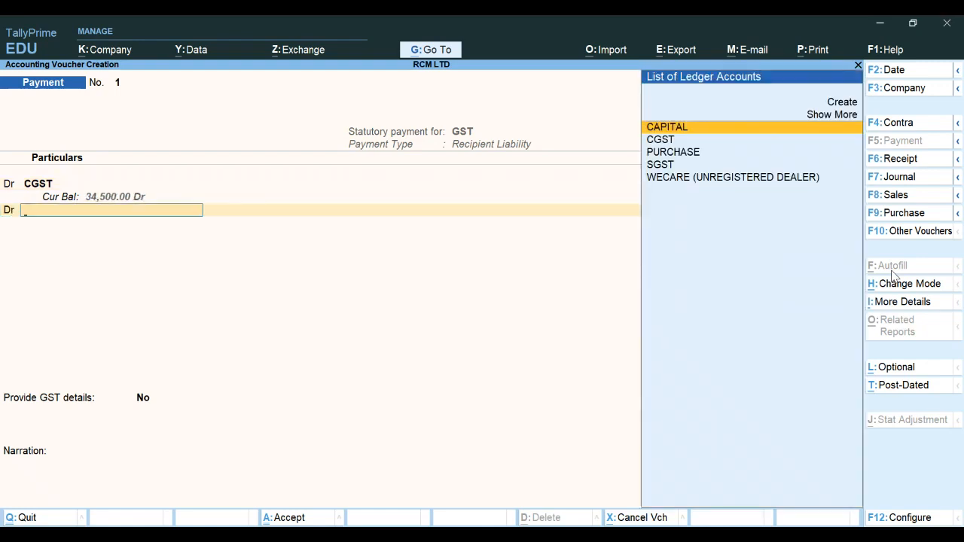
{"action": "key", "text": "Down"}
{"action": "key", "text": "Down"}
{"action": "key", "text": "Down"}
{"action": "key", "text": "Return"}
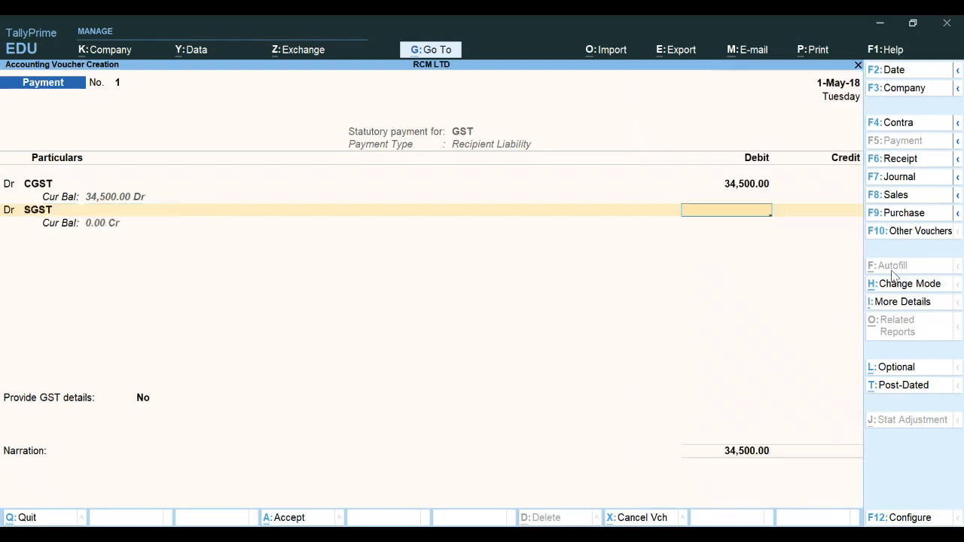
{"action": "type", "text": "34500"}
{"action": "key", "text": "Return"}
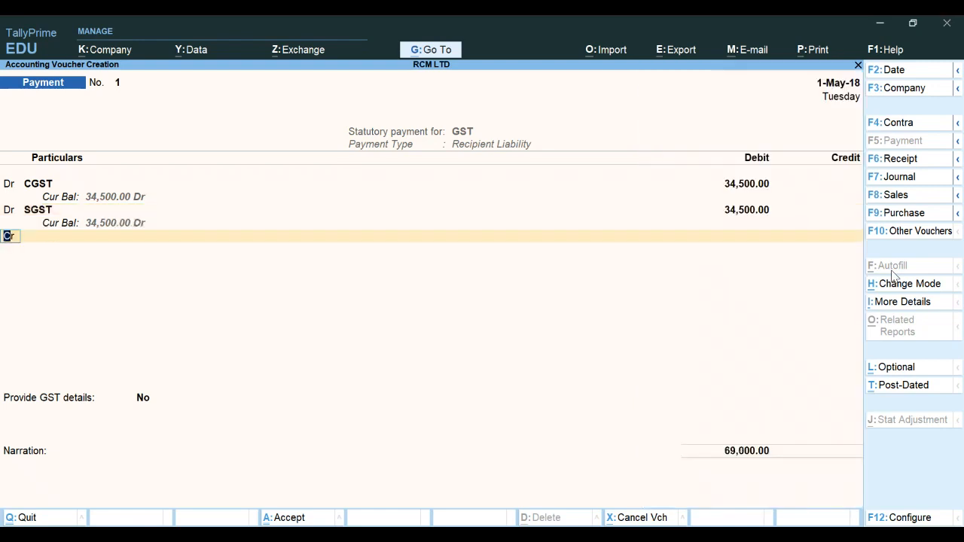
Credit the BANK ledger with 69,000, accept the cheque bank allocation and save the payment voucher
{"action": "key", "text": "Return"}
{"action": "key", "text": "Return"}
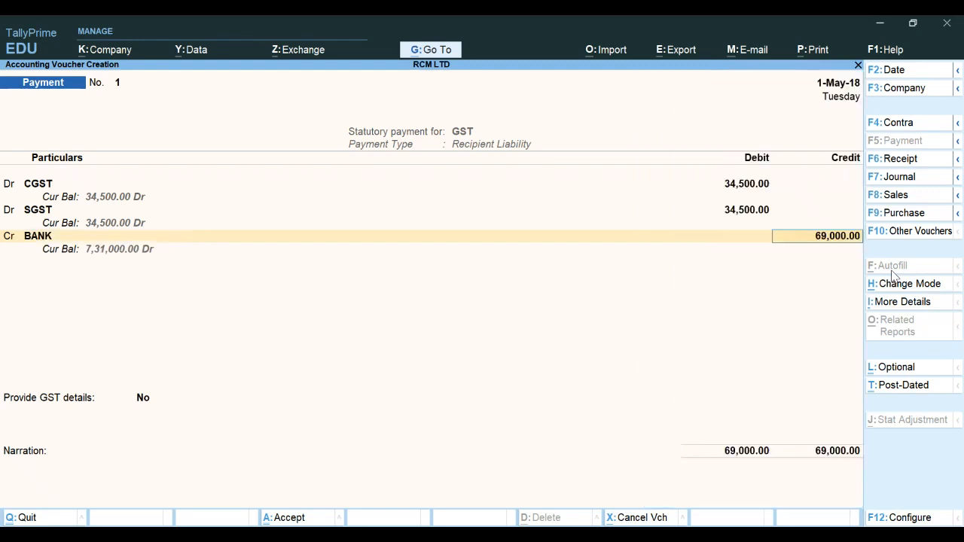
{"action": "key", "text": "Return"}
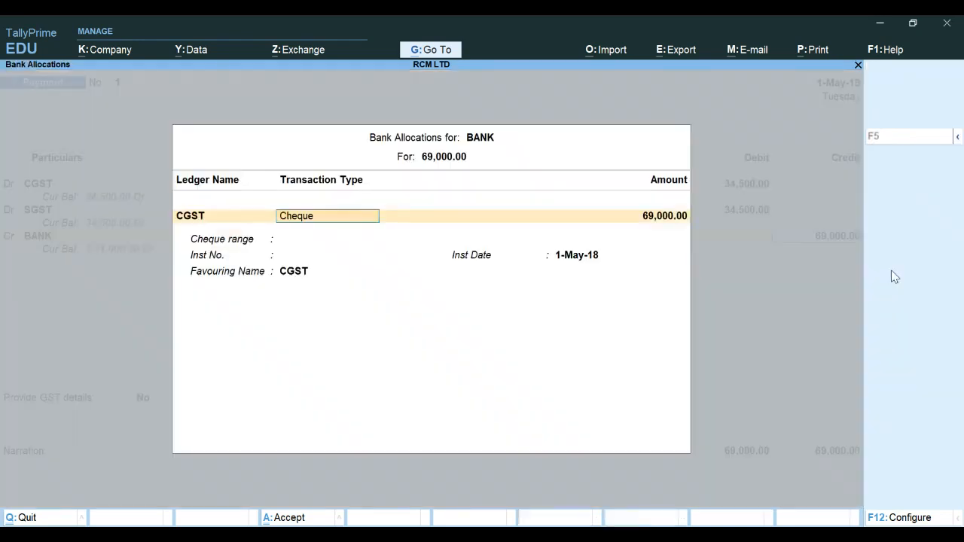
{"action": "key", "text": "Return"}
{"action": "key", "text": "Return"}
{"action": "key", "text": "Return"}
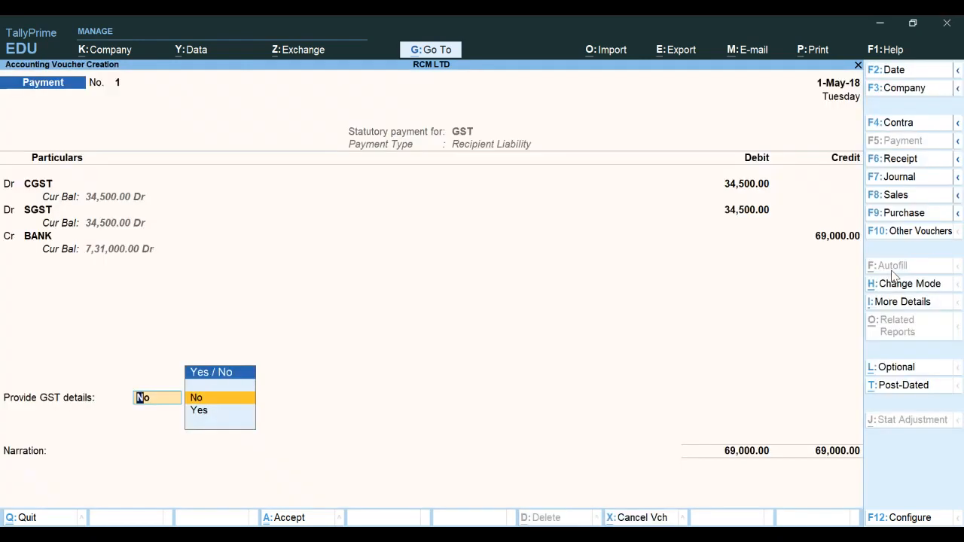
{"action": "key", "text": "Return"}
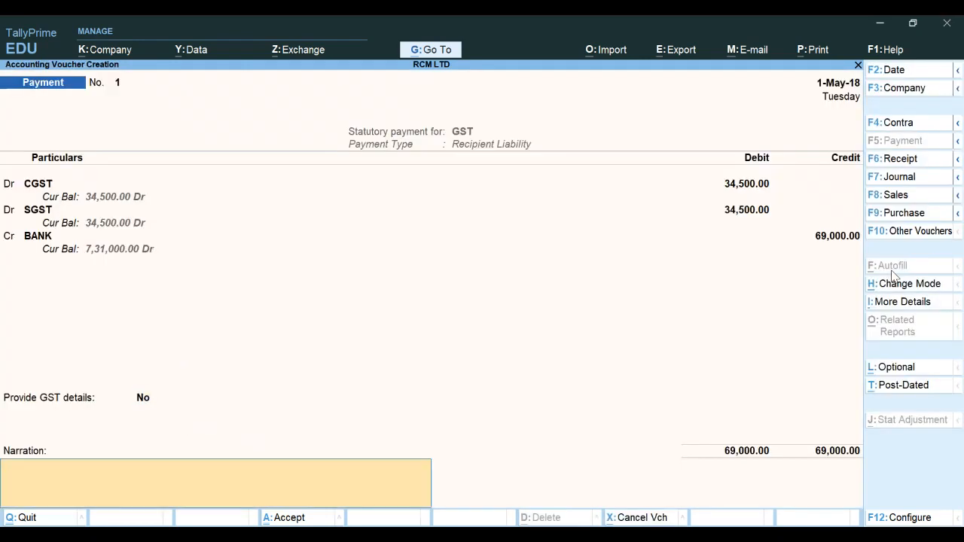
{"action": "key", "text": "Return"}
{"action": "key", "text": "Return"}
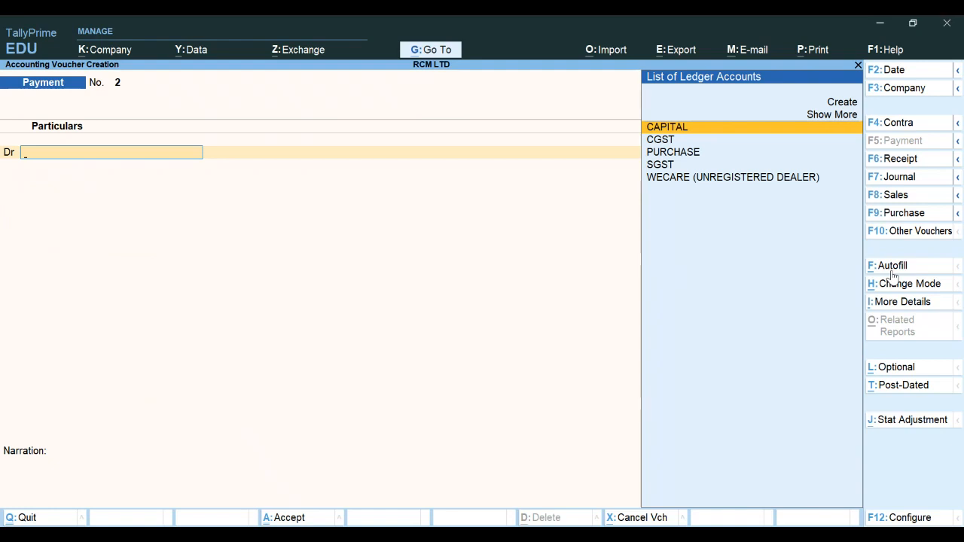
Leave the voucher screen and open the Balance Sheet in detailed view to review Duties & Taxes after the payment
{"action": "key", "text": "Escape"}
{"action": "key", "text": "Return"}
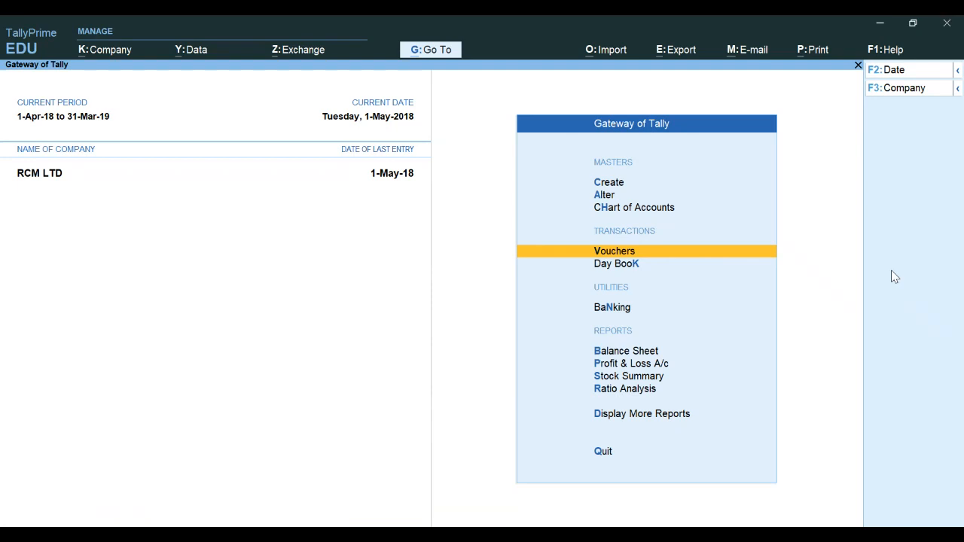
{"action": "key", "text": "Down"}
{"action": "key", "text": "Down"}
{"action": "key", "text": "Down"}
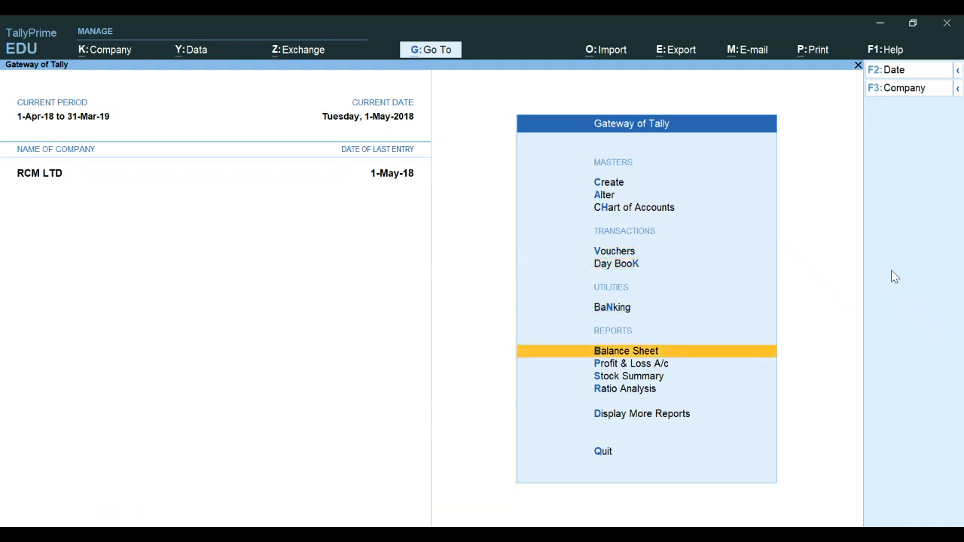
{"action": "key", "text": "Return"}
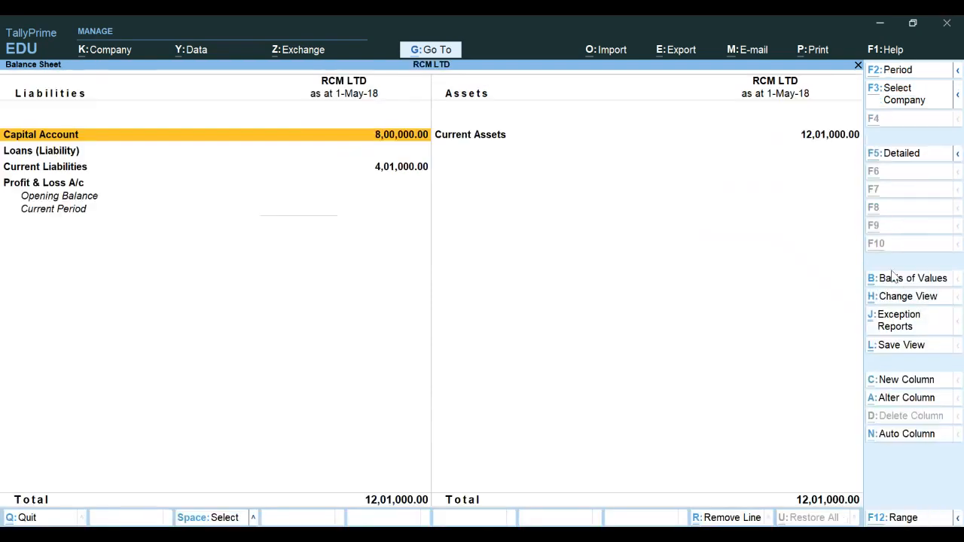
{"action": "key", "text": "alt+F5"}
{"action": "key", "text": "Down"}
{"action": "key", "text": "Down"}
{"action": "key", "text": "Down"}
{"action": "key", "text": "Down"}
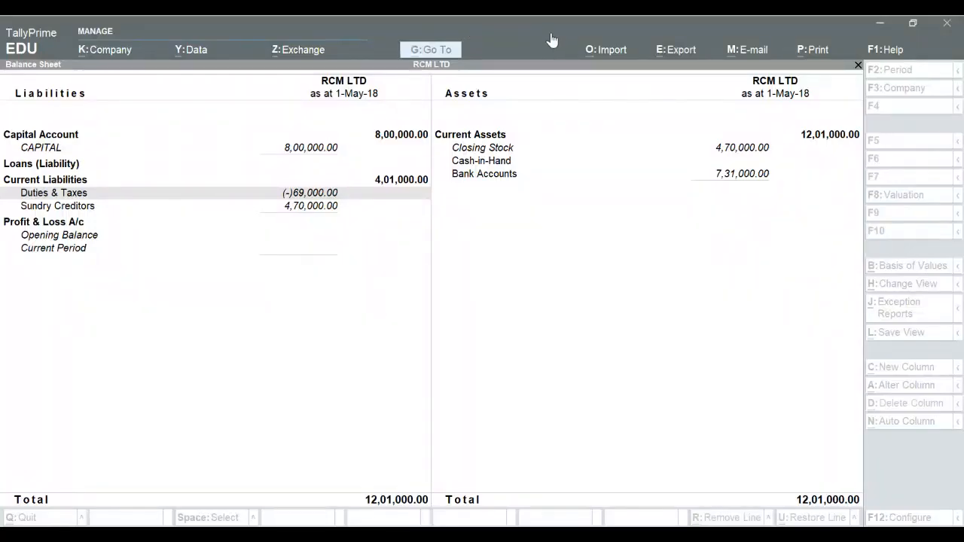
{"action": "left_click", "coordinate": [612, 280]}
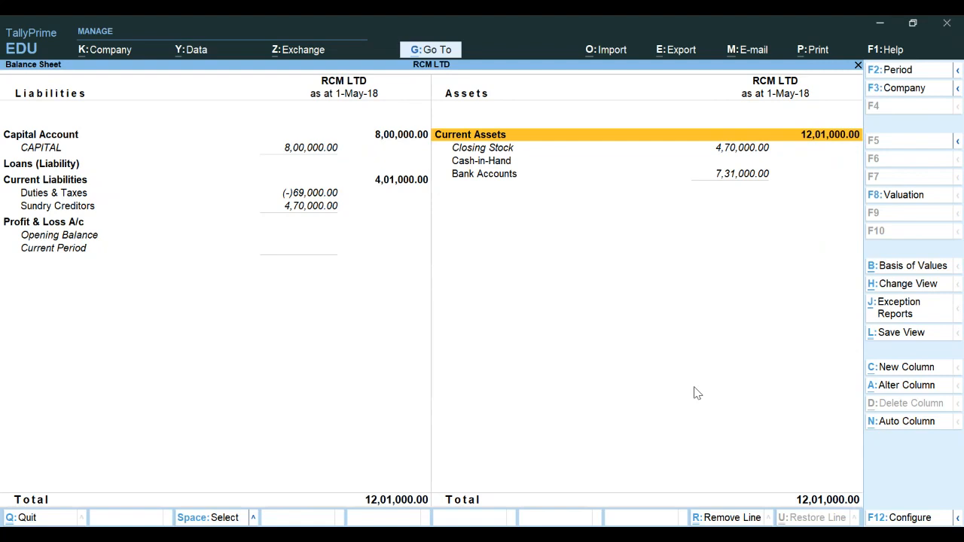
Close the report, open the RCM LTD company alteration and delete the company
{"action": "key", "text": "Escape"}
{"action": "key", "text": "Escape"}
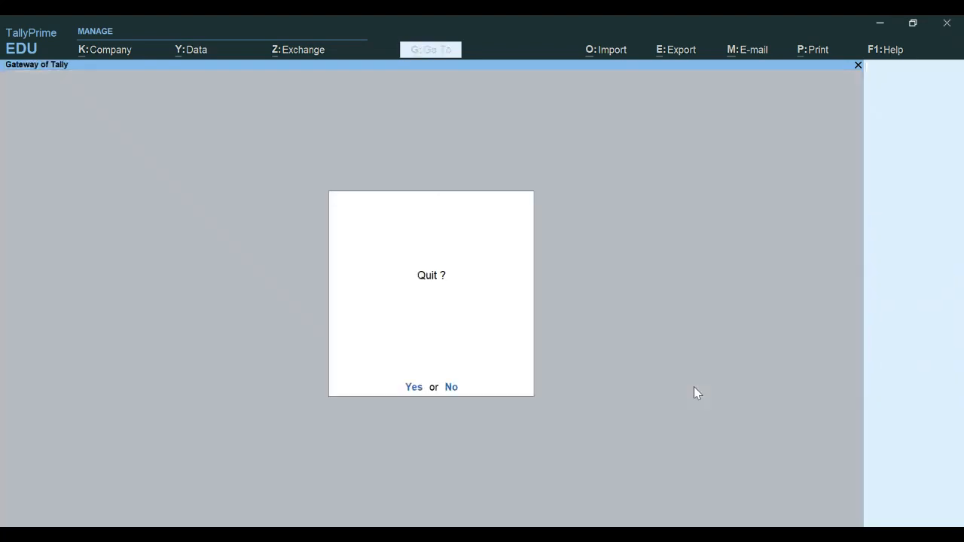
{"action": "key", "text": "Escape"}
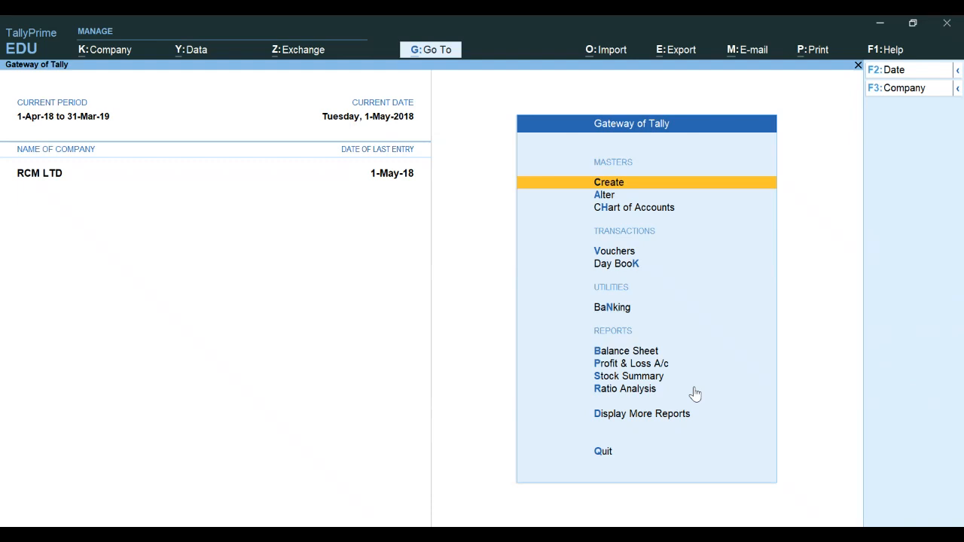
{"action": "key", "text": "alt+k"}
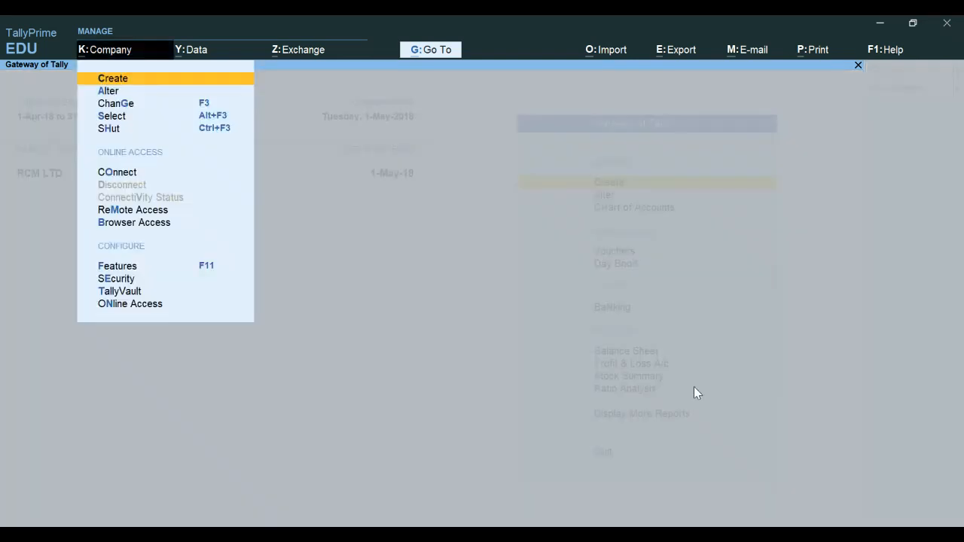
{"action": "key", "text": "Down"}
{"action": "key", "text": "Down"}
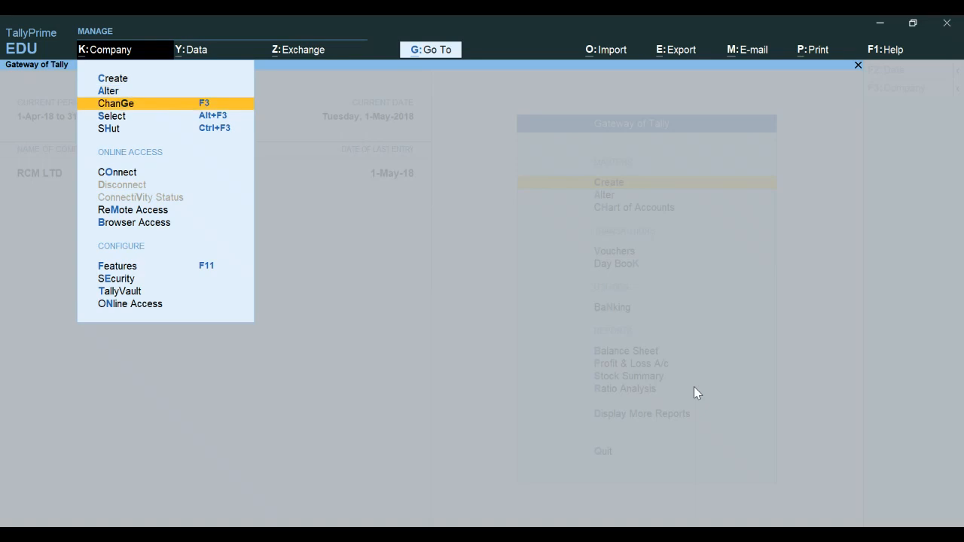
{"action": "key", "text": "Up"}
{"action": "key", "text": "Return"}
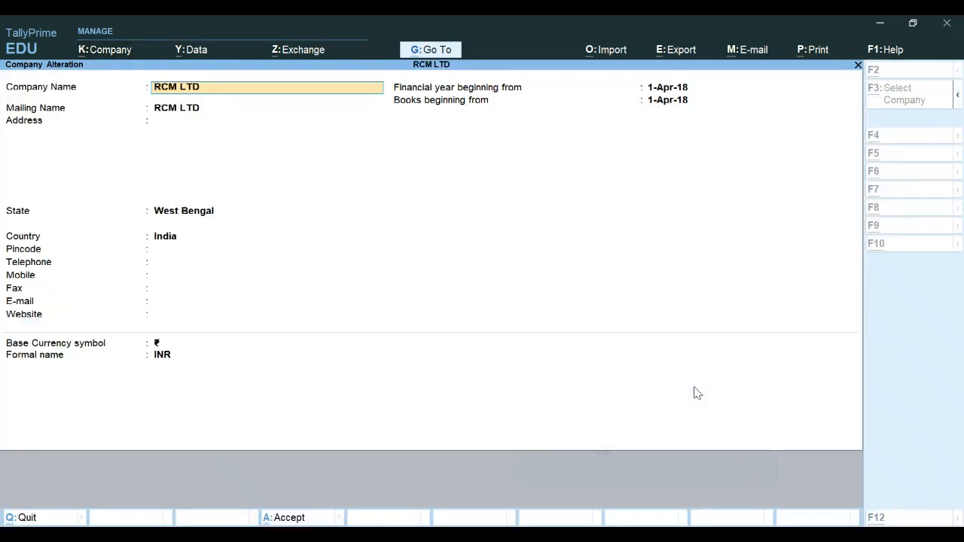
{"action": "key", "text": "alt+d"}
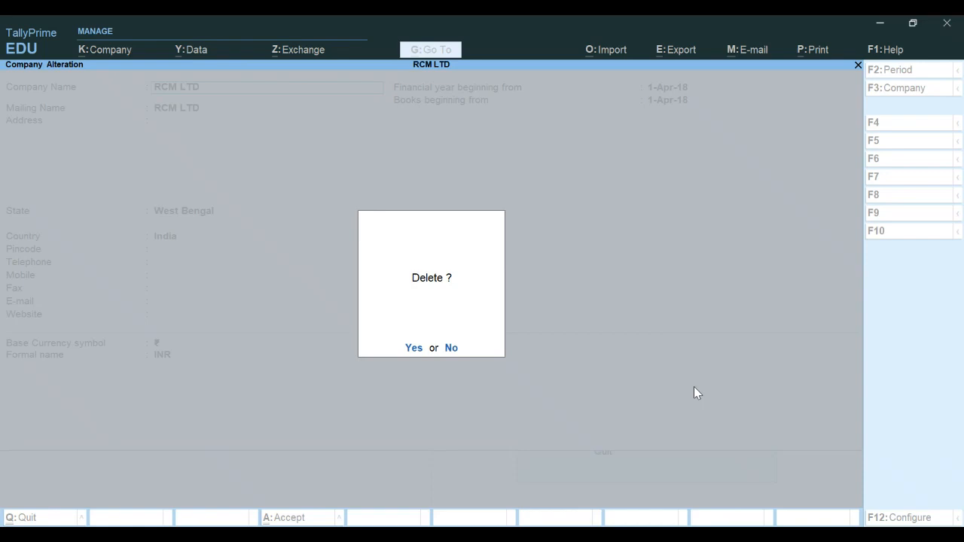
{"action": "key", "text": "y"}
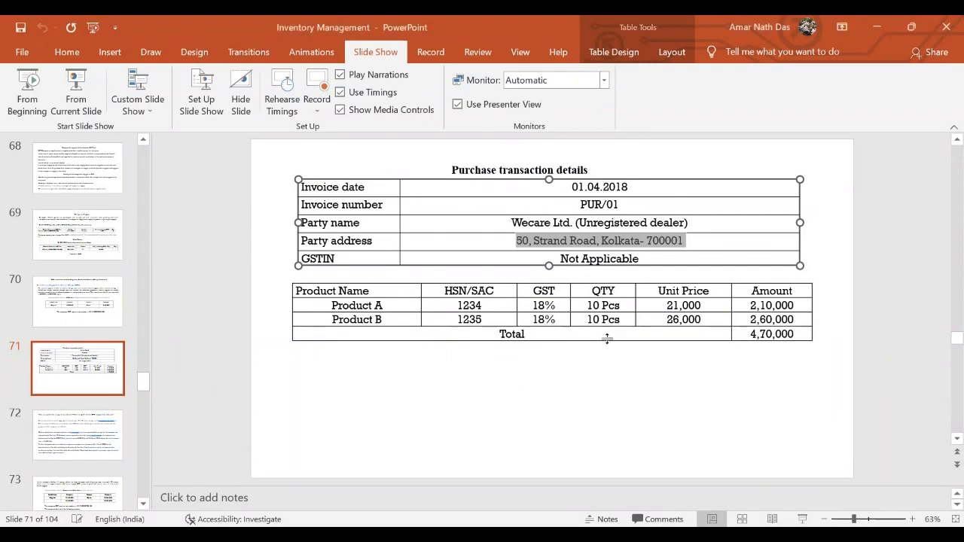
Switch to PowerPoint, move to the composition scheme slide and start the slide show from the current slide
{"action": "left_click", "coordinate": [876, 233]}
{"action": "scroll", "coordinate": [876, 232], "scroll_direction": "down", "scroll_amount": 1}
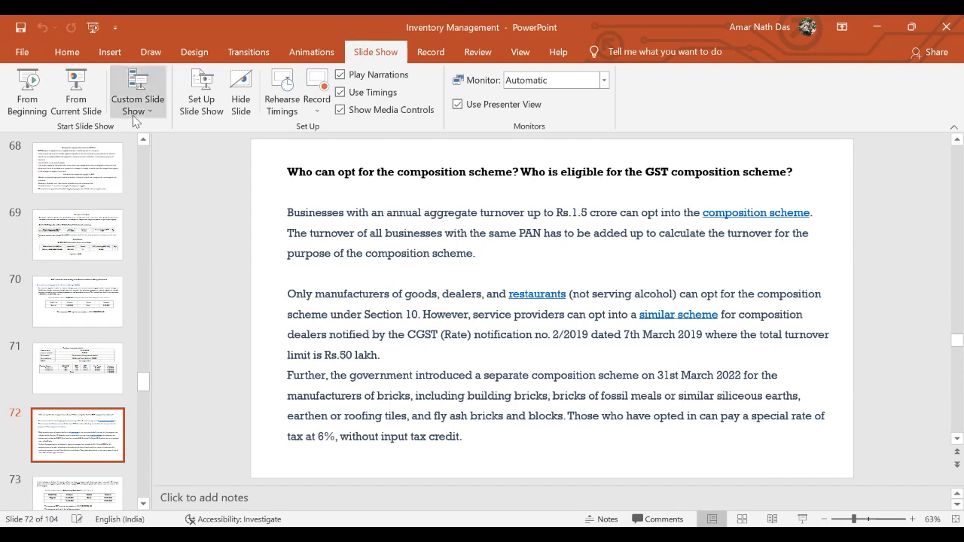
{"action": "left_click", "coordinate": [72, 100]}
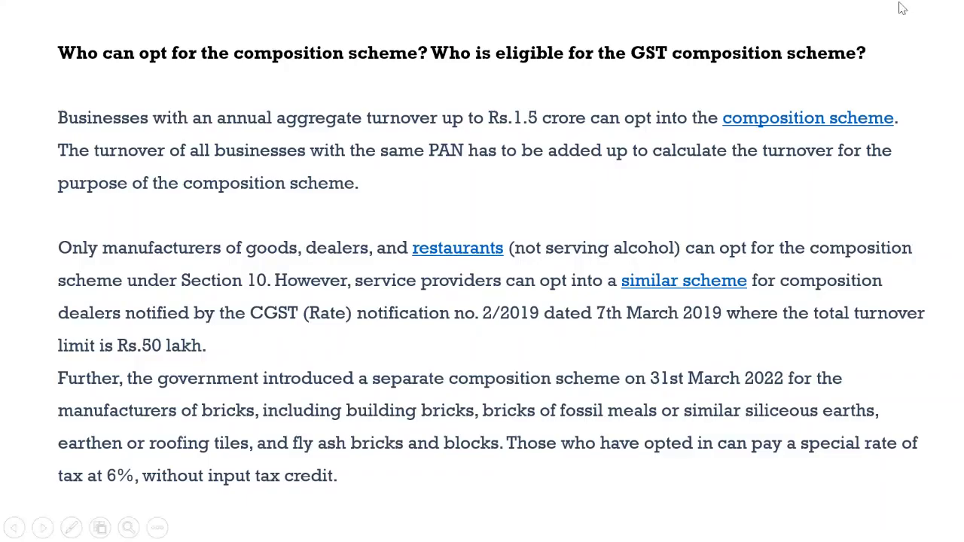
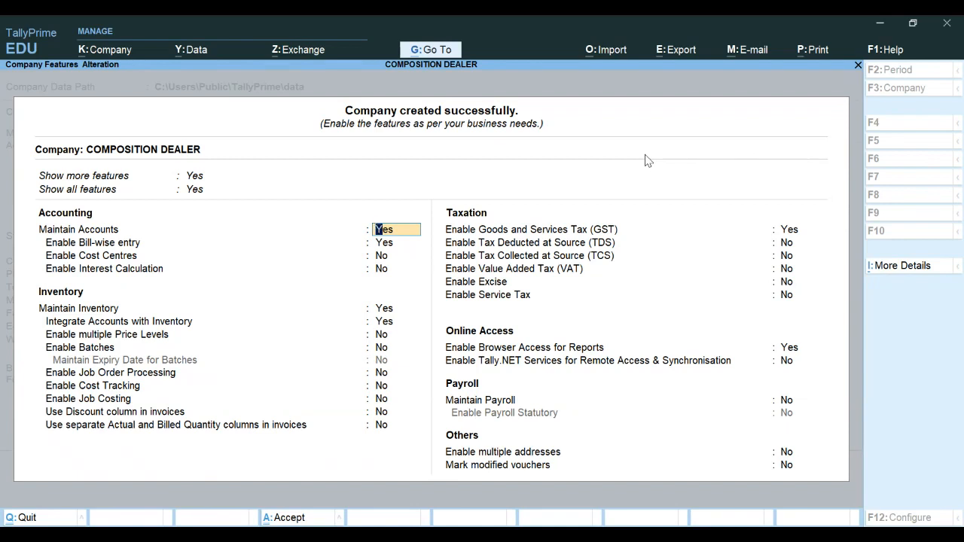
Open the company's GST details, keep West Bengal as the state and set the registration type to Composition
{"action": "key", "text": "Return"}
{"action": "key", "text": "Return"}
{"action": "key", "text": "Return"}
{"action": "key", "text": "Return"}
{"action": "key", "text": "Return"}
{"action": "key", "text": "Return"}
{"action": "key", "text": "Return"}
{"action": "key", "text": "Return"}
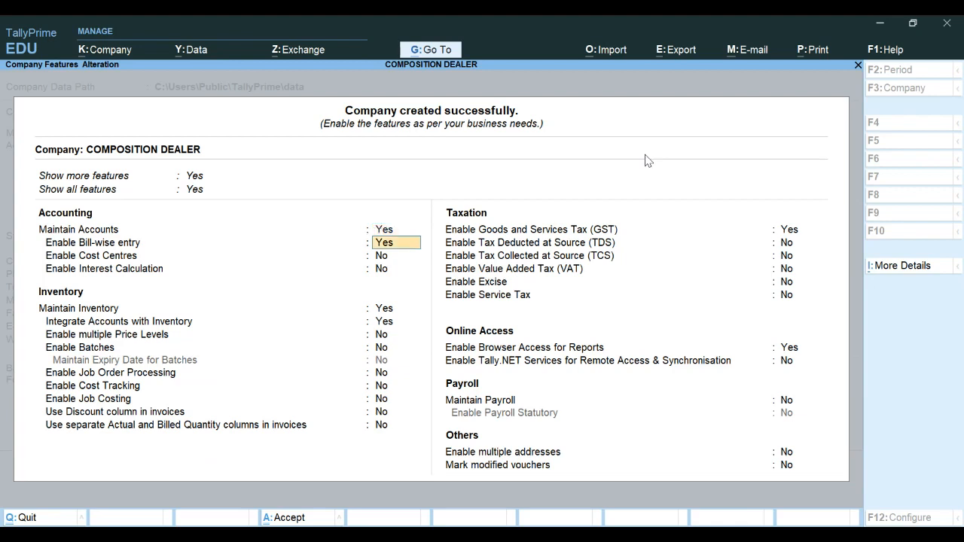
{"action": "key", "text": "Return"}
{"action": "key", "text": "Return"}
{"action": "key", "text": "Return"}
{"action": "key", "text": "Return"}
{"action": "key", "text": "Return"}
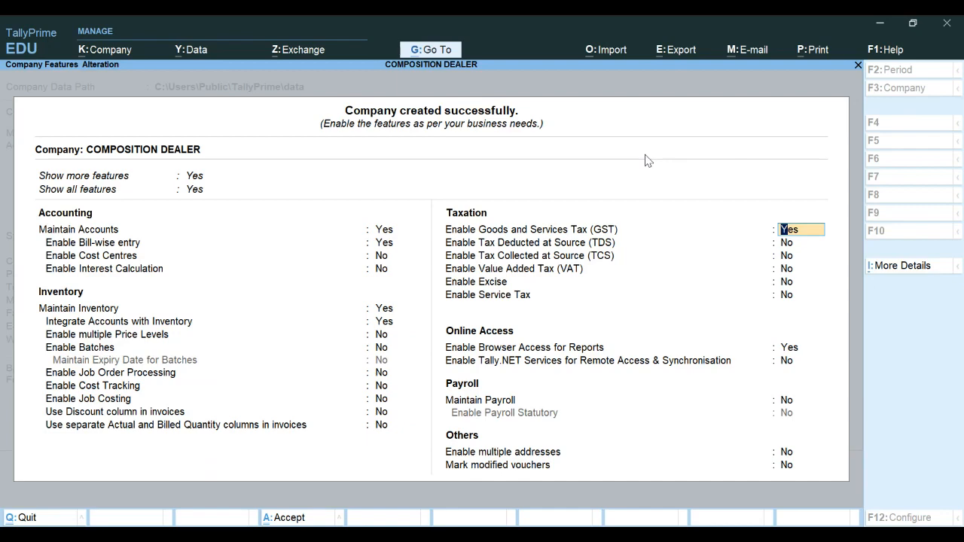
{"action": "key", "text": "Return"}
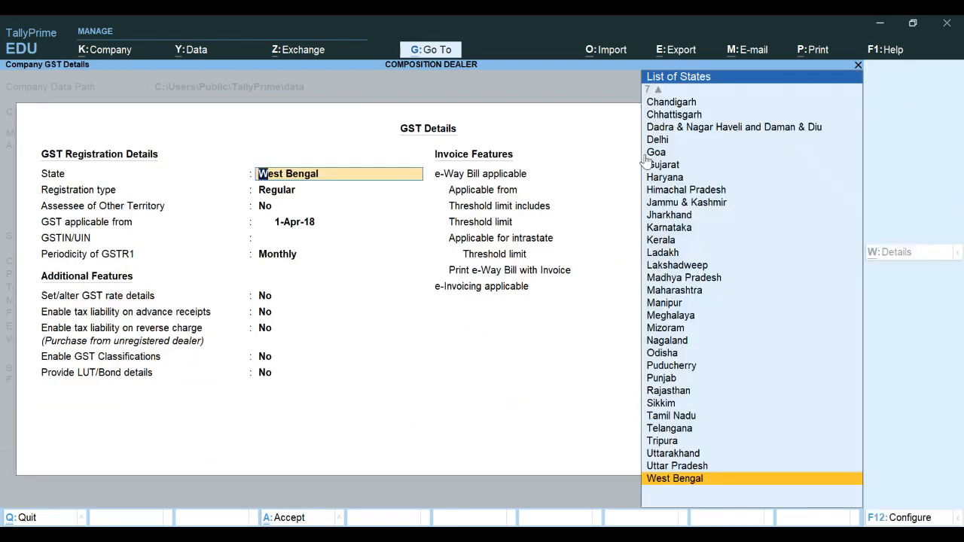
{"action": "key", "text": "Return"}
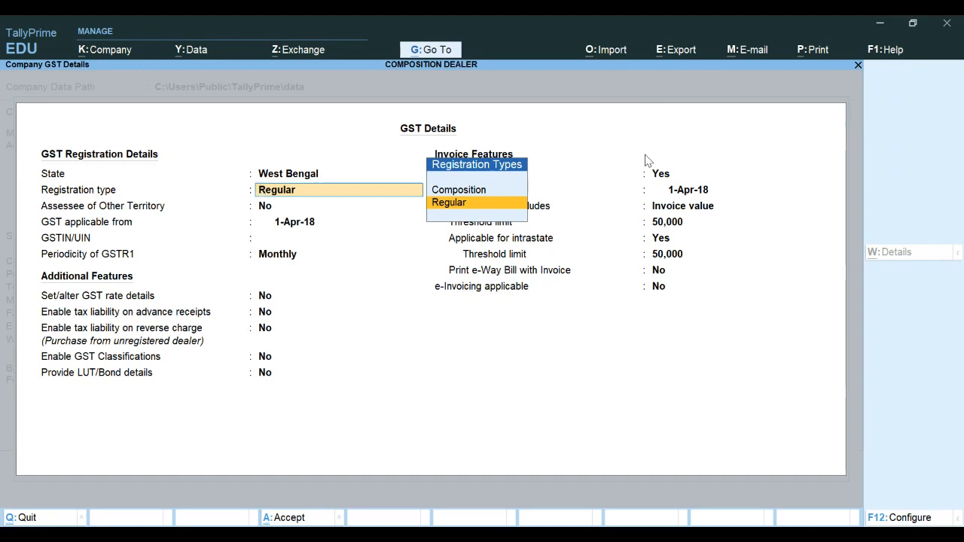
{"action": "key", "text": "Up"}
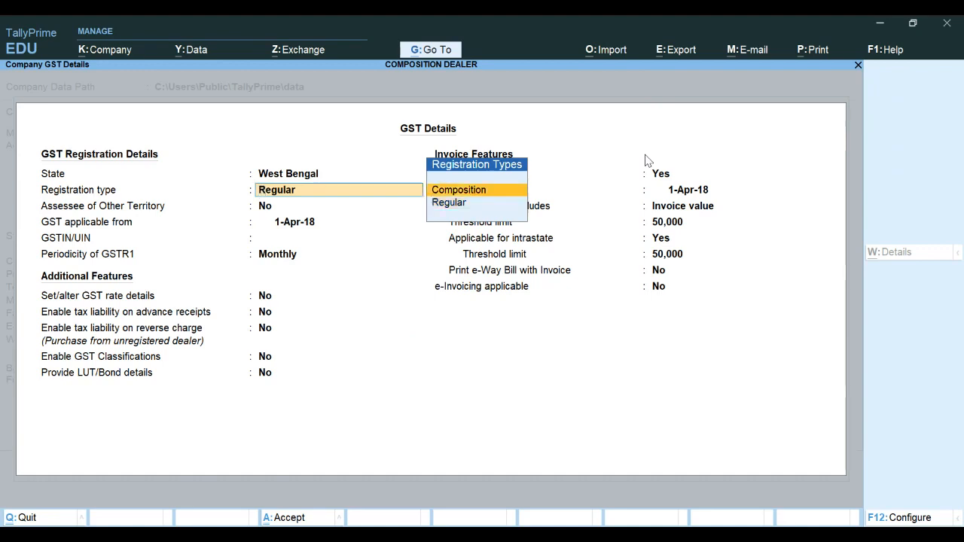
{"action": "key", "text": "Return"}
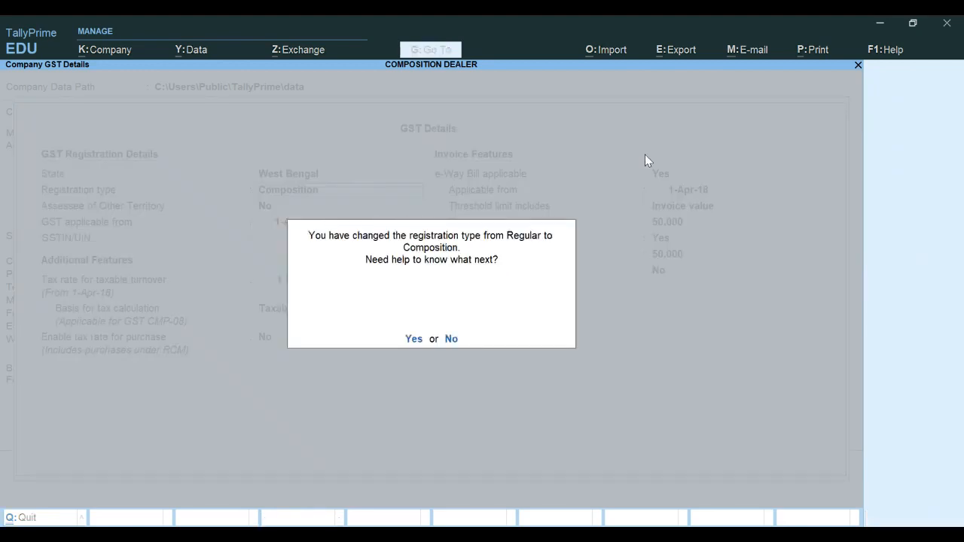
{"action": "key", "text": "n"}
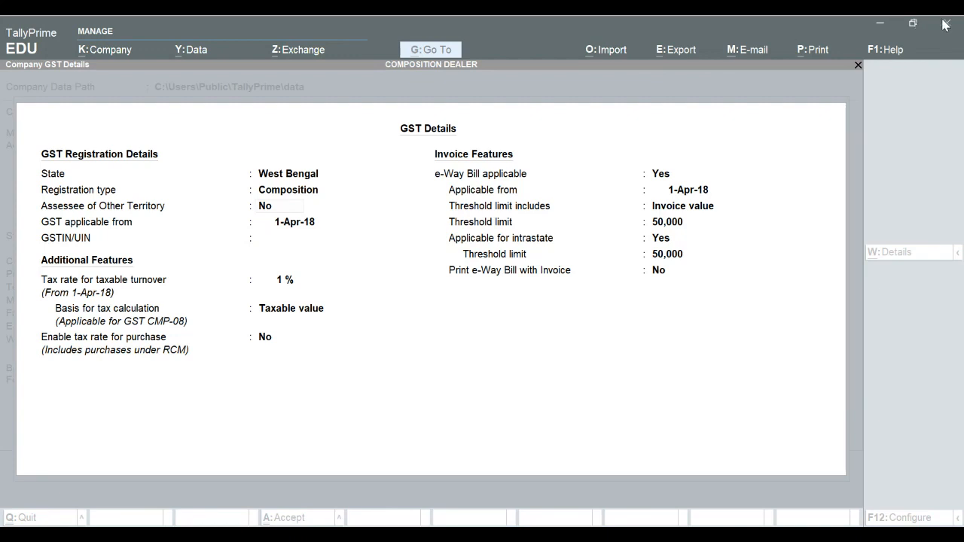
Enter the company's GSTIN in the GST registration details
{"action": "left_click", "coordinate": [625, 286]}
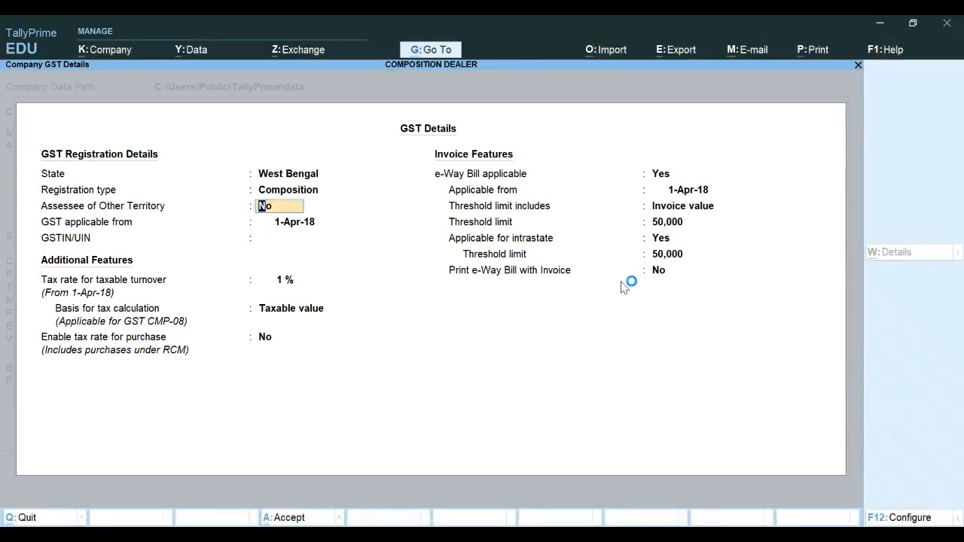
{"action": "key", "text": "Return"}
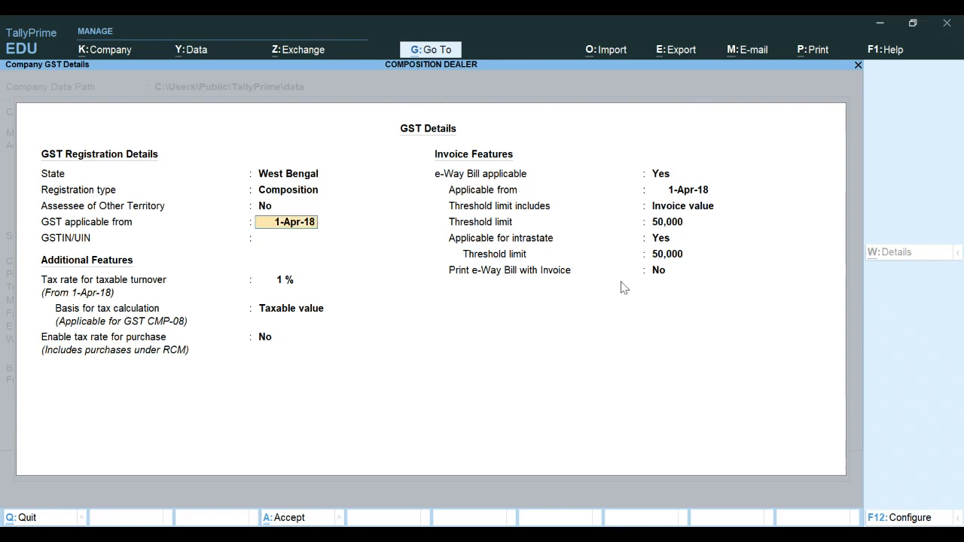
{"action": "key", "text": "Return"}
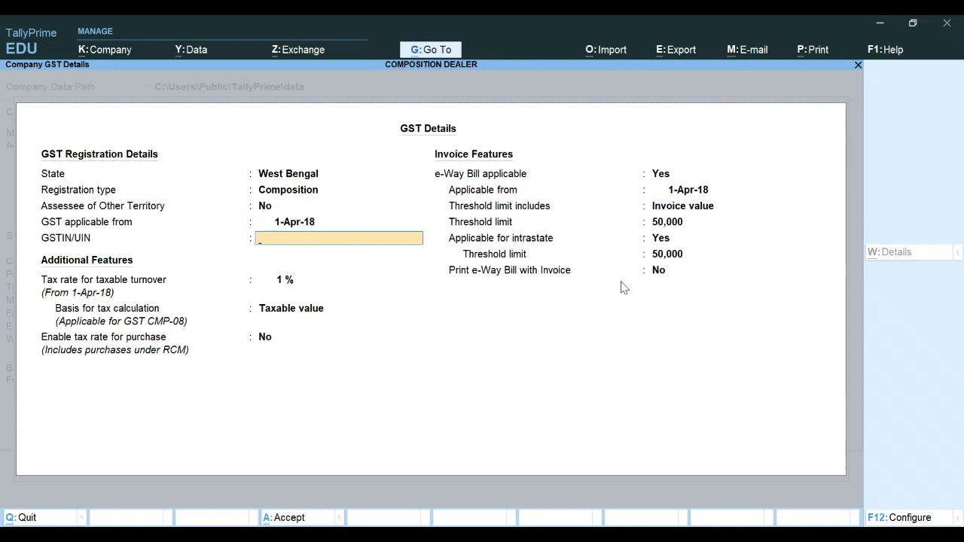
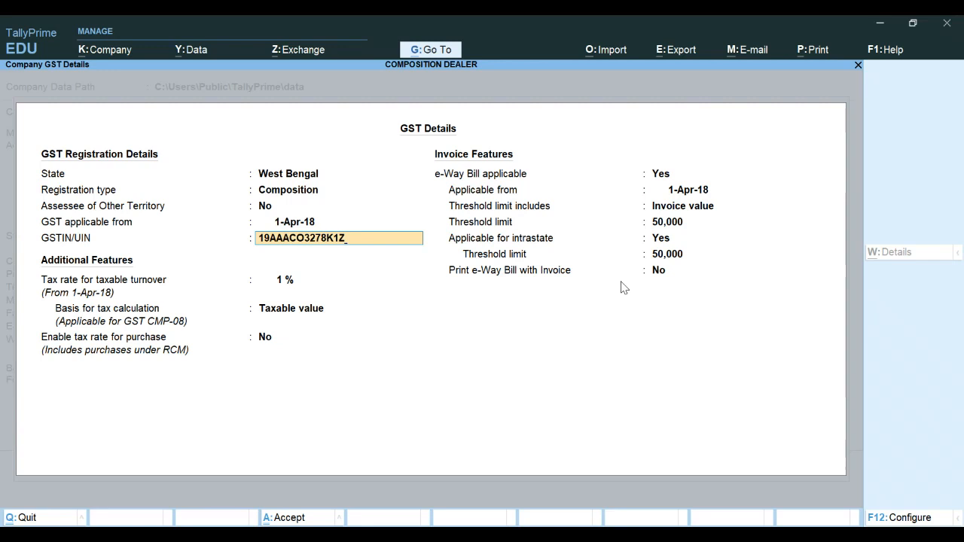
{"action": "key", "text": "Return"}
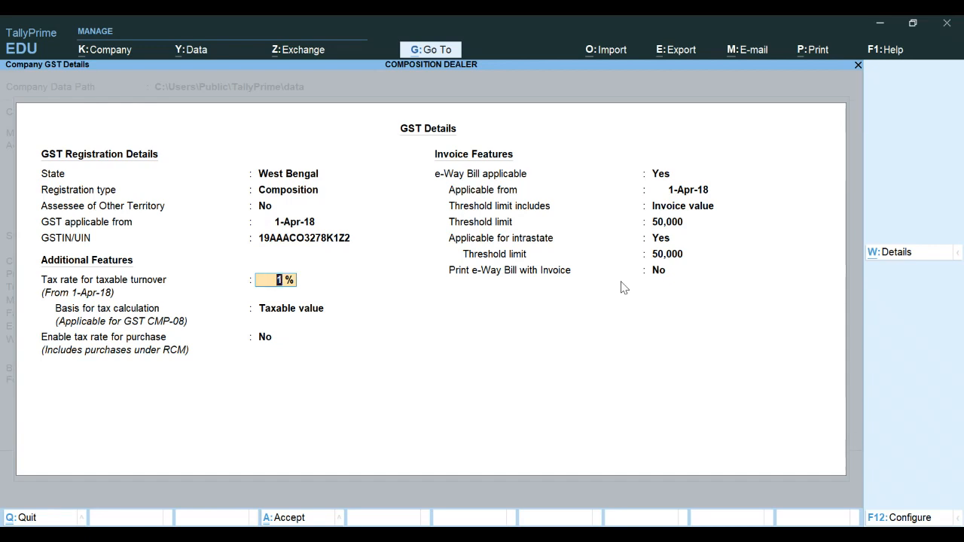
Keep the 1% rate on taxable value, enable tax rate for purchase, set e-Way Bill to No and accept the company settings
{"action": "key", "text": "Return"}
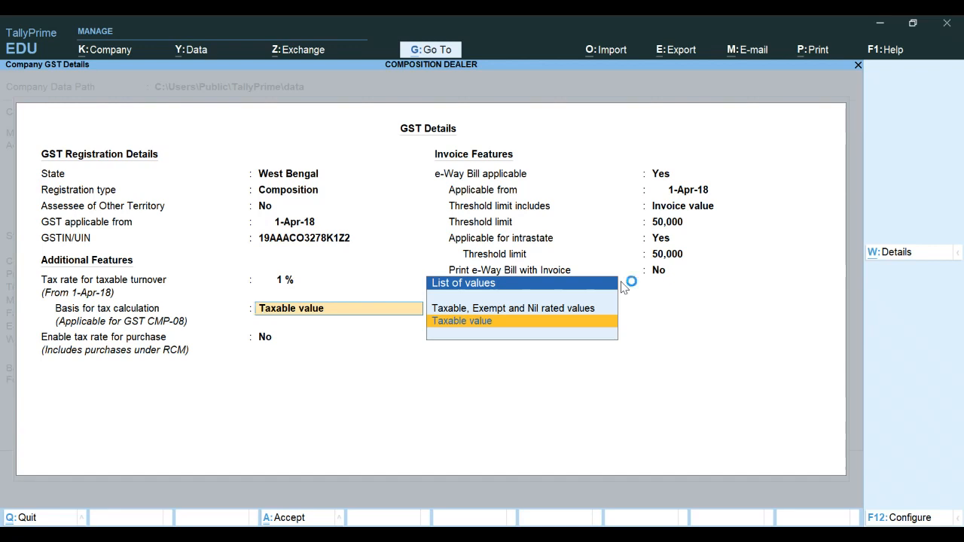
{"action": "key", "text": "Return"}
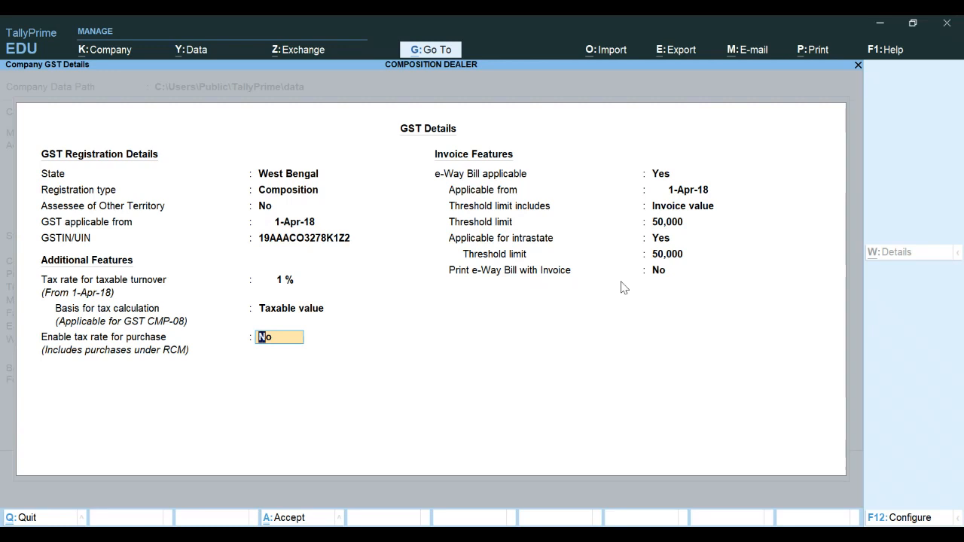
{"action": "type", "text": "Y"}
{"action": "key", "text": "Return"}
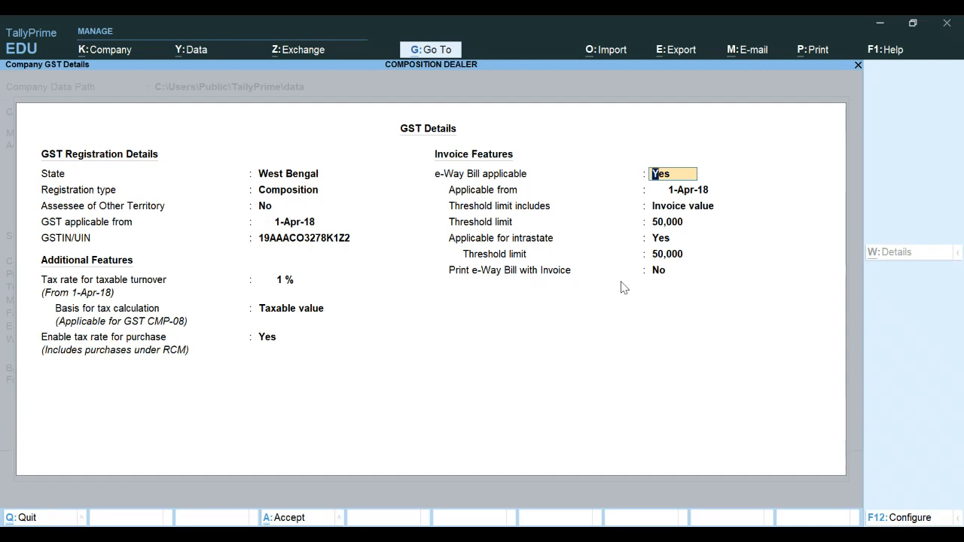
{"action": "type", "text": "N"}
{"action": "key", "text": "Return"}
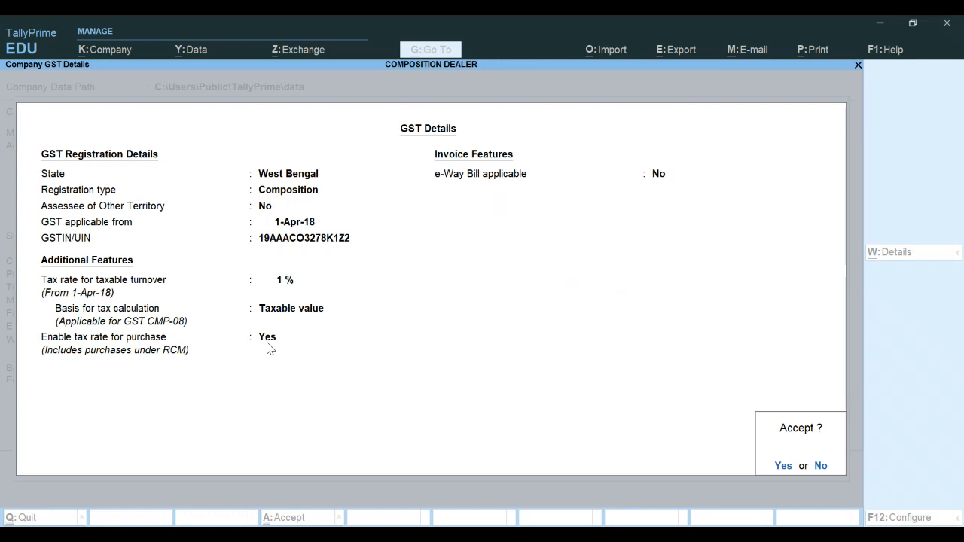
{"action": "key", "text": "Return"}
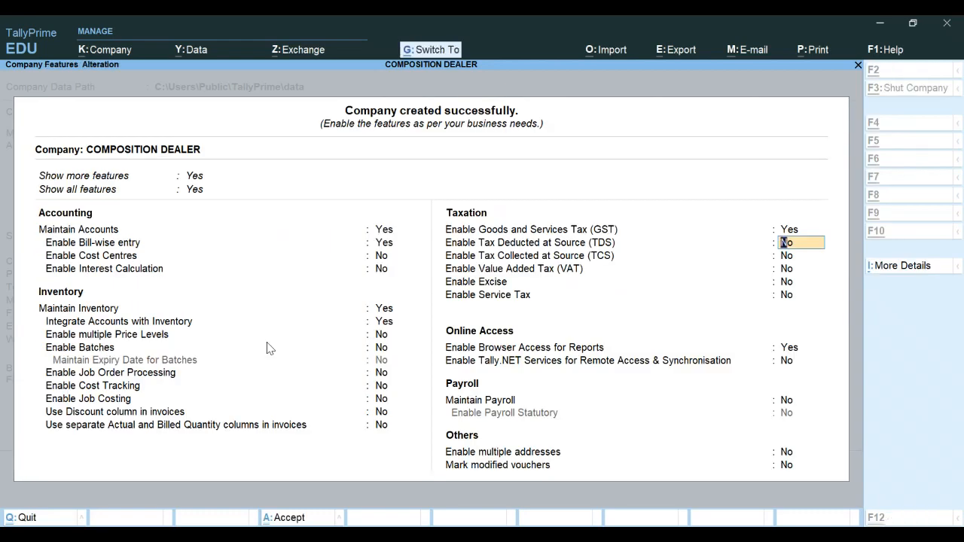
{"action": "key", "text": "ctrl+a"}
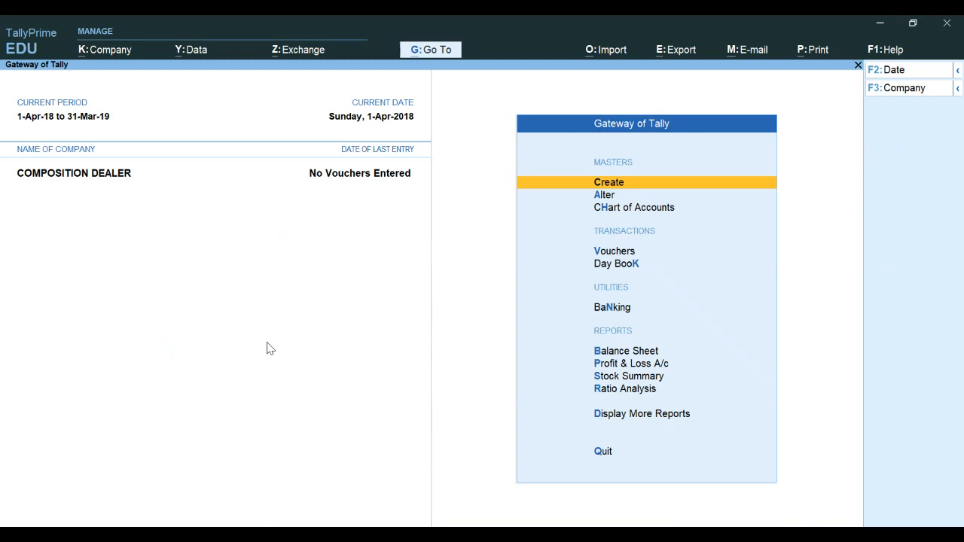
Start creating a new ledger named MK (Local Registered Dealer)
{"action": "key", "text": "Return"}
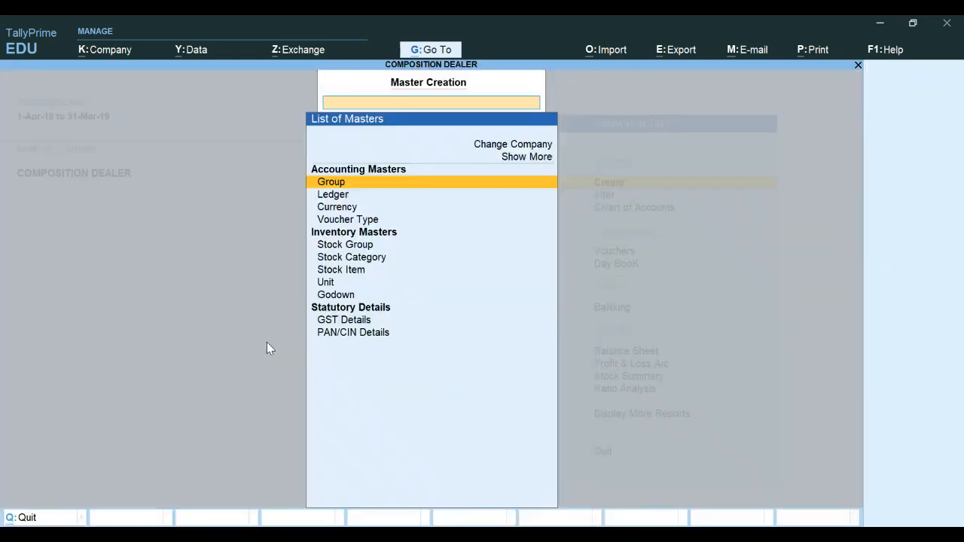
{"action": "key", "text": "Down"}
{"action": "key", "text": "Return"}
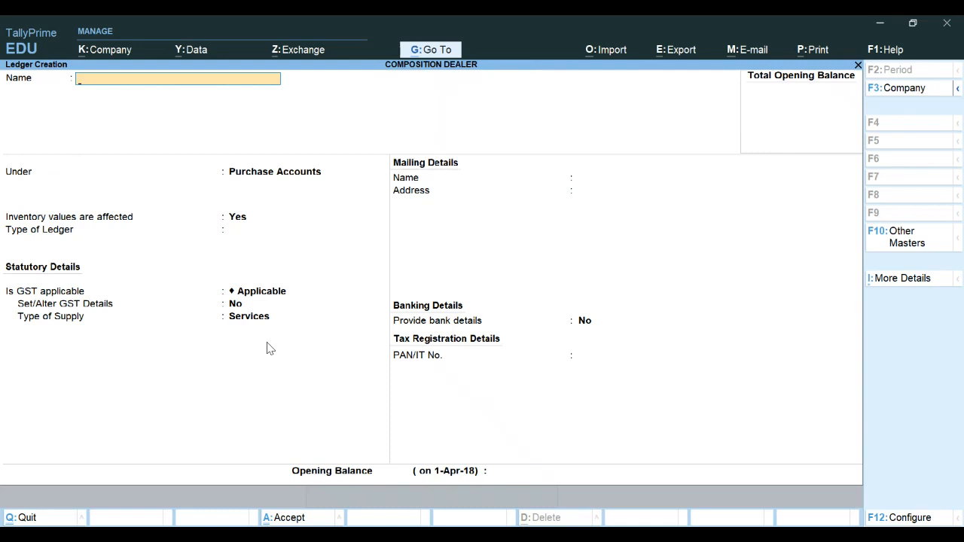
{"action": "type", "text": "MK (Local Registered"}
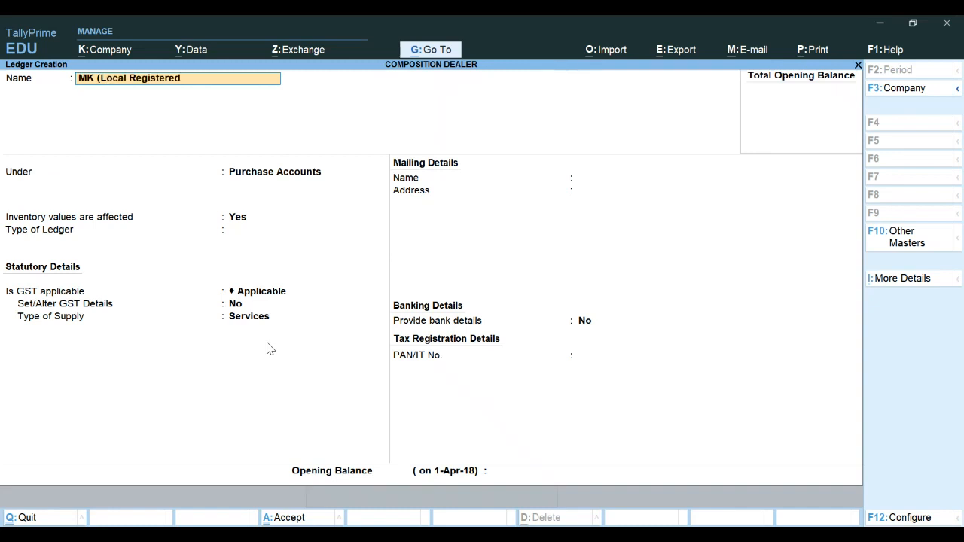
{"action": "type", "text": " Dealer)"}
{"action": "key", "text": "Return"}
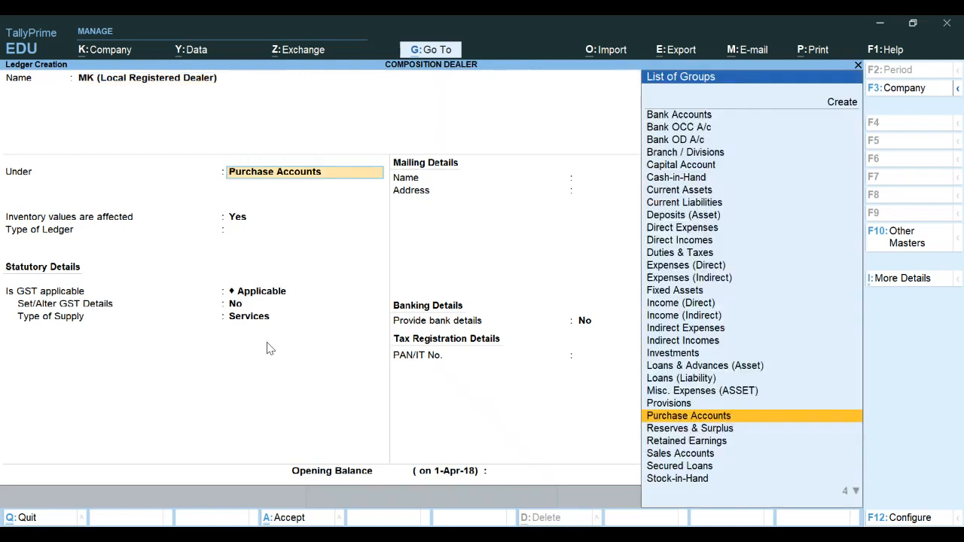
Place the ledger under Sundry Debtors, keep West Bengal as state and enter pincode 700001
{"action": "type", "text": "Deb"}
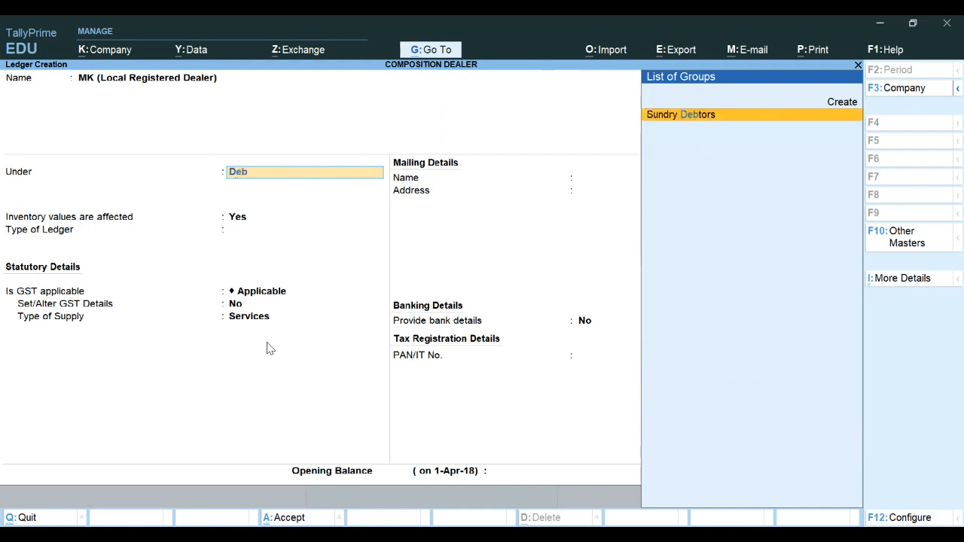
{"action": "key", "text": "Return"}
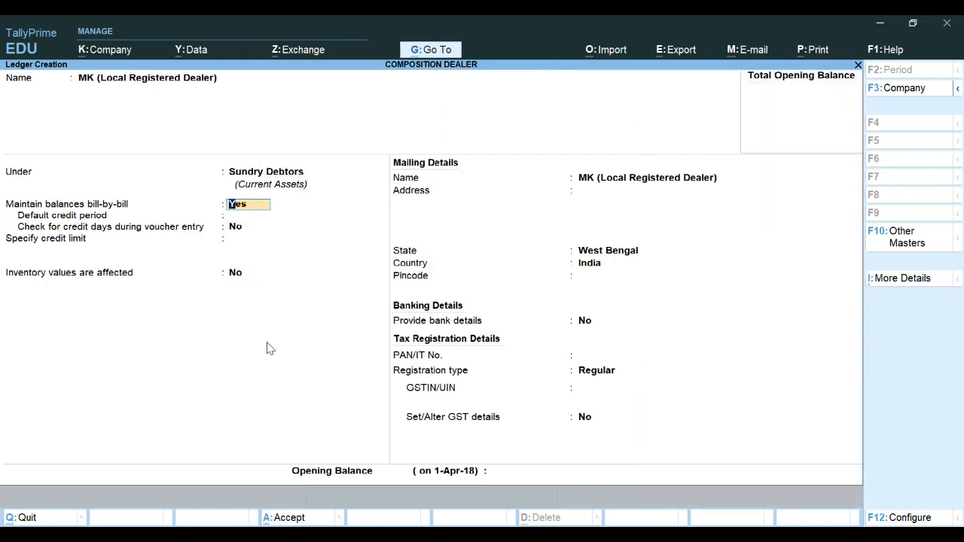
{"action": "key", "text": "Return"}
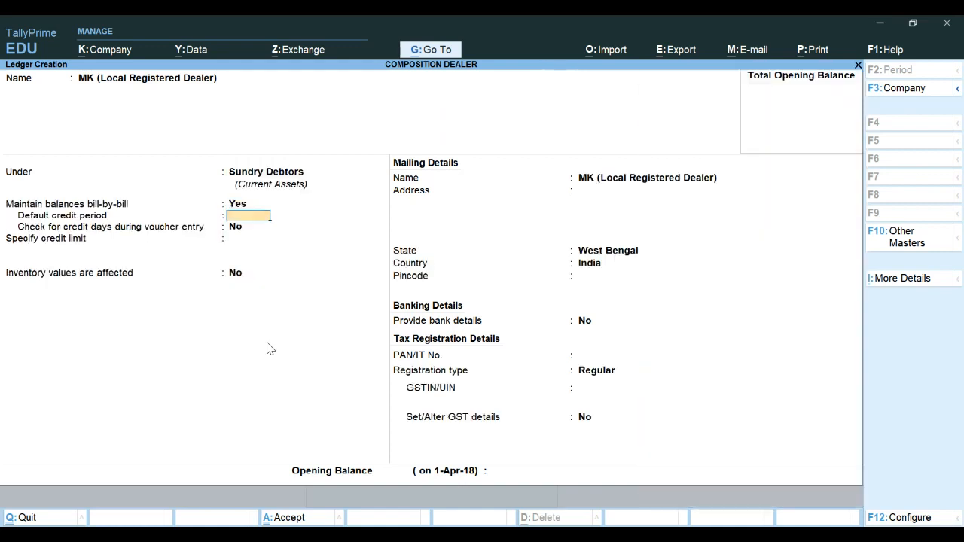
{"action": "key", "text": "Return"}
{"action": "key", "text": "Return"}
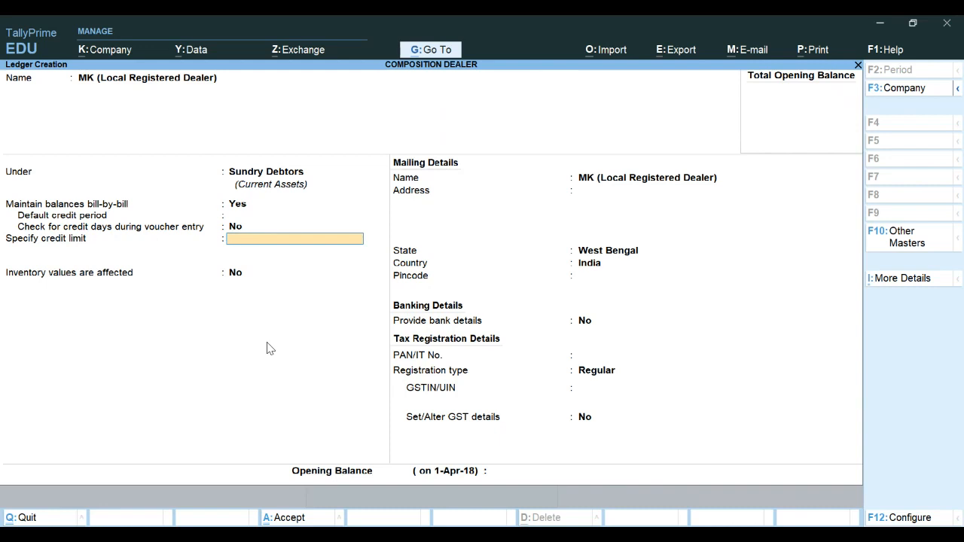
{"action": "key", "text": "Return"}
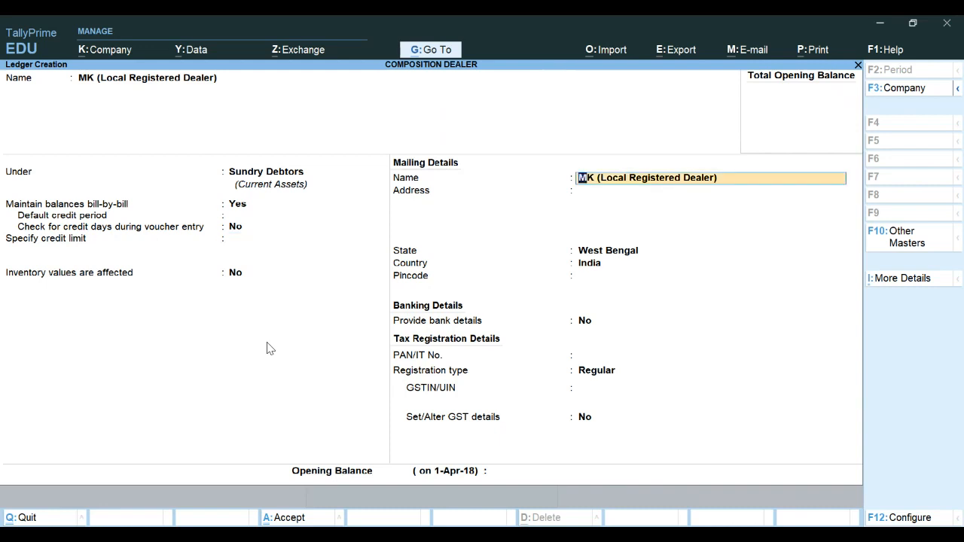
{"action": "key", "text": "Return"}
{"action": "key", "text": "Return"}
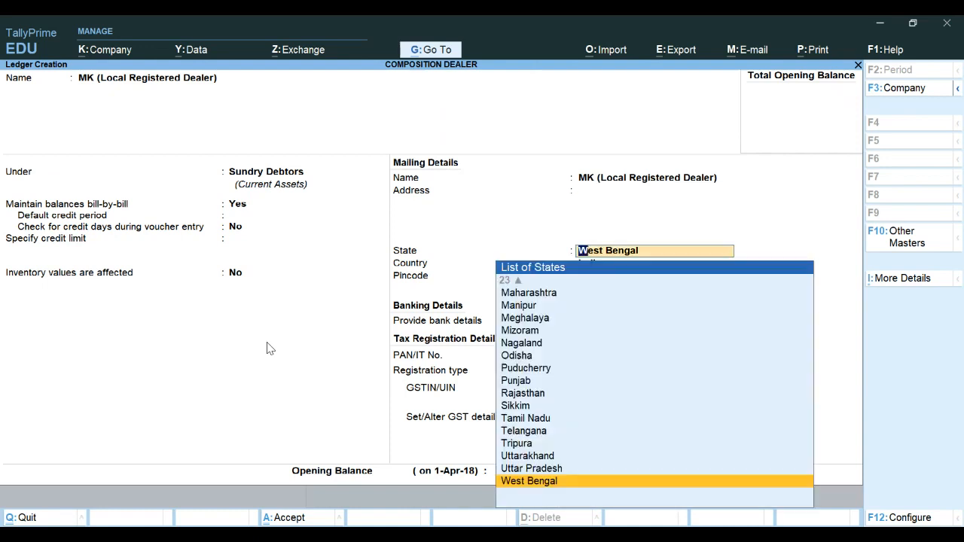
{"action": "key", "text": "Return"}
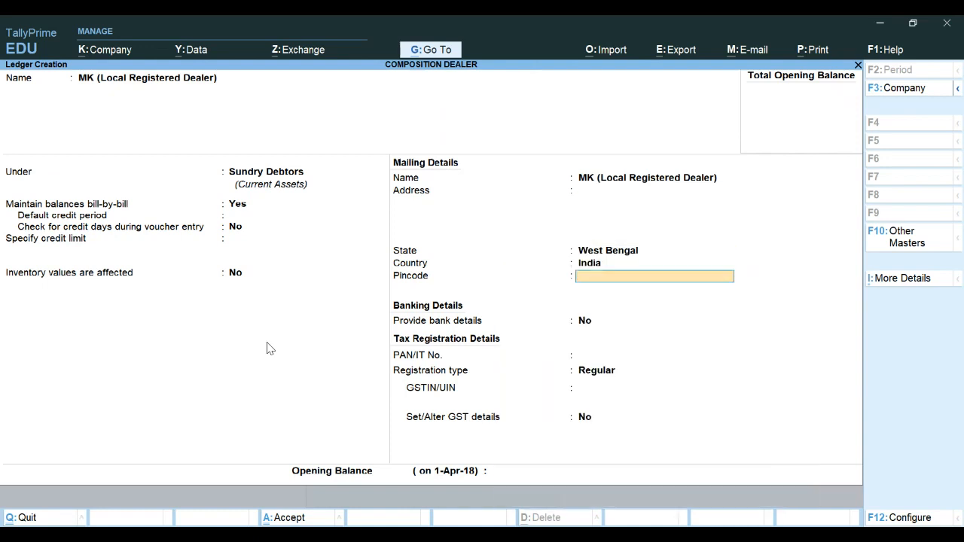
{"action": "type", "text": "700001"}
{"action": "key", "text": "Return"}
{"action": "key", "text": "Return"}
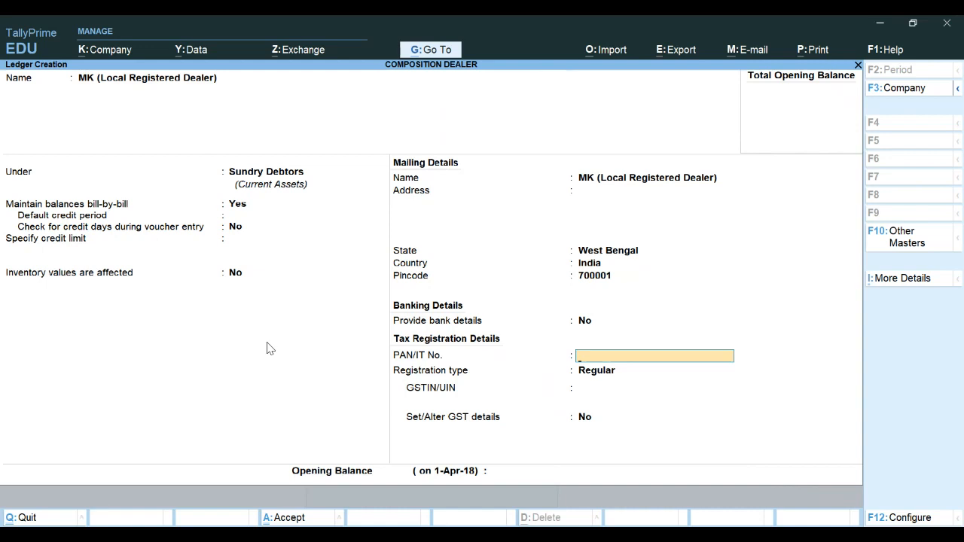
Paste the party's PAN, keep the Regular registration type and paste the party's GSTIN
{"action": "key", "text": "Return"}
{"action": "key", "text": "Return"}
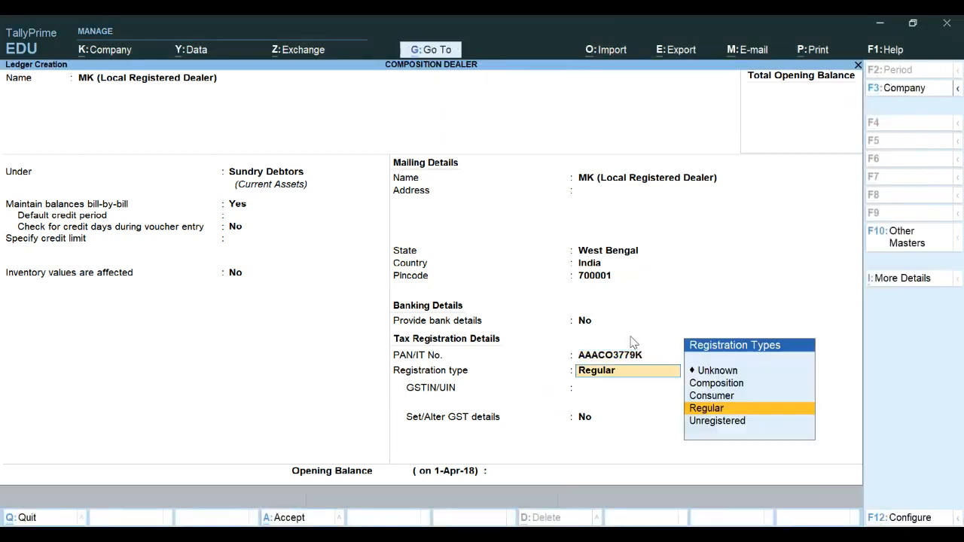
{"action": "key", "text": "Return"}
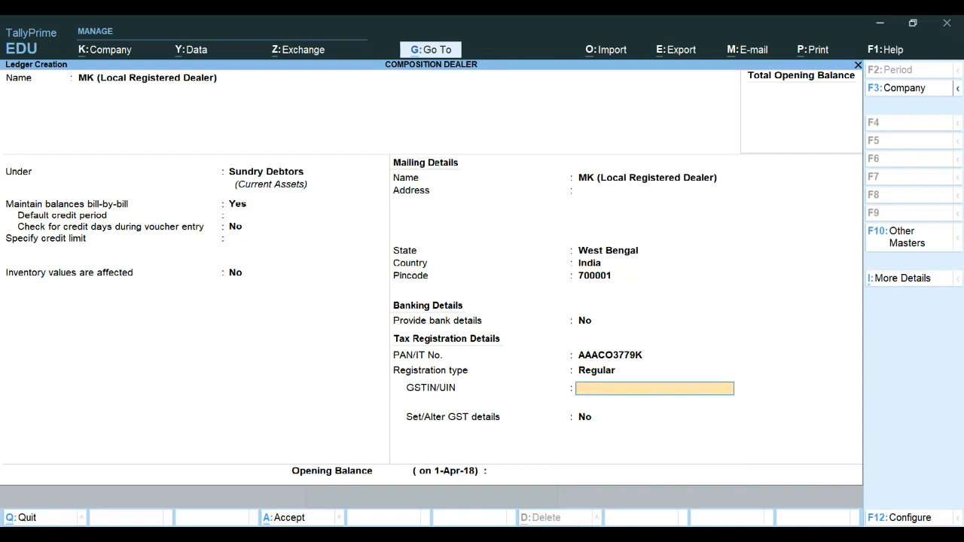
{"action": "key", "text": "alt+Tab"}
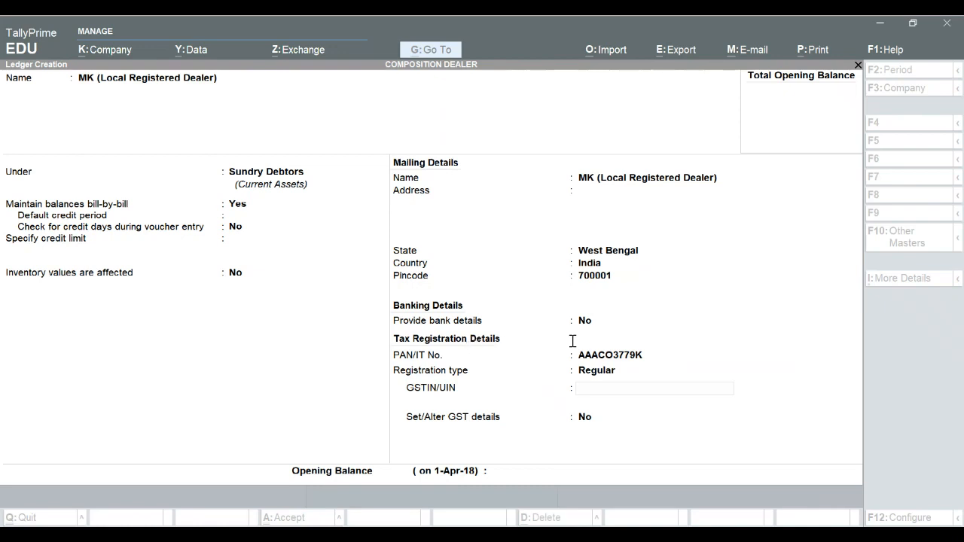
{"action": "left_click", "coordinate": [621, 536]}
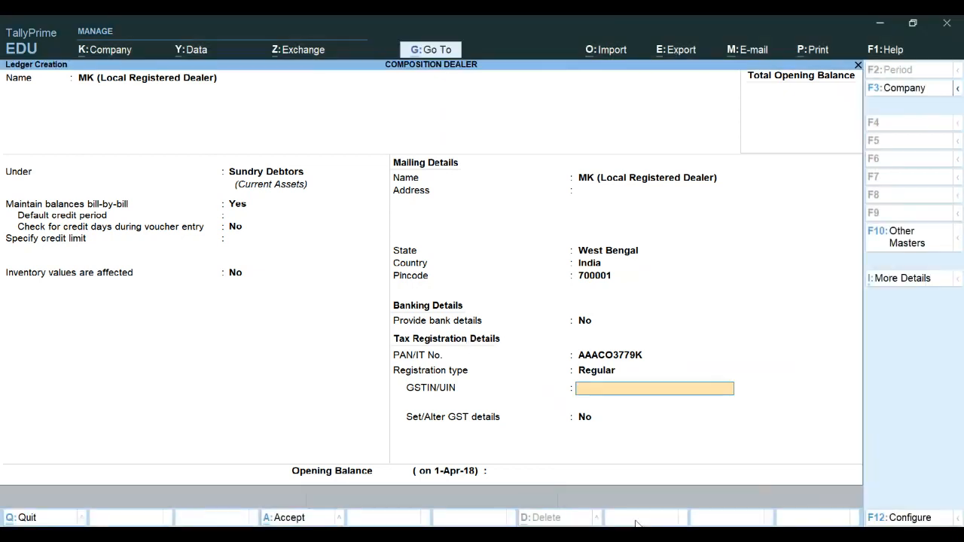
{"action": "key", "text": "ctrl+alt+v"}
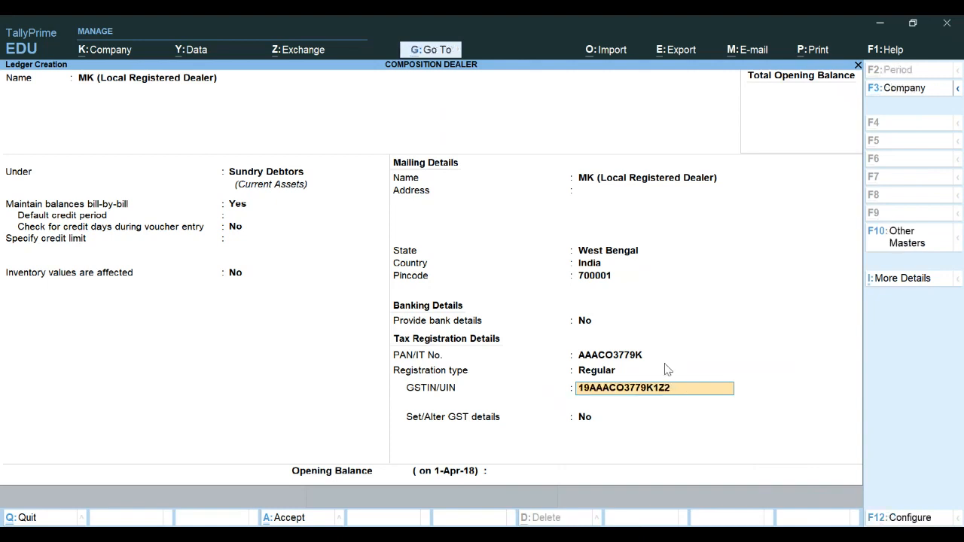
Turn on Set/Alter GST details for MK, keep Regular and No for other territory in GST details, and save the ledger
{"action": "key", "text": "Return"}
{"action": "key", "text": "Return"}
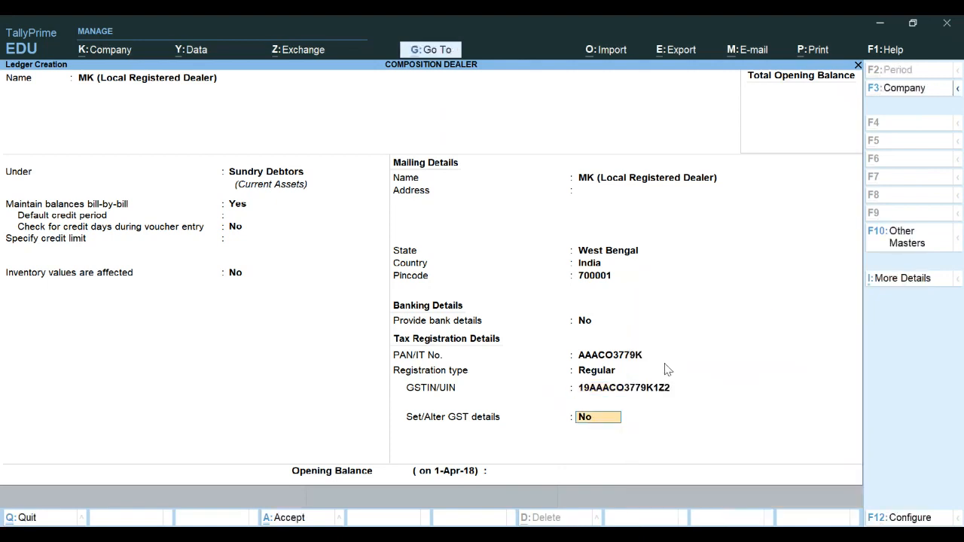
{"action": "type", "text": "y"}
{"action": "key", "text": "Return"}
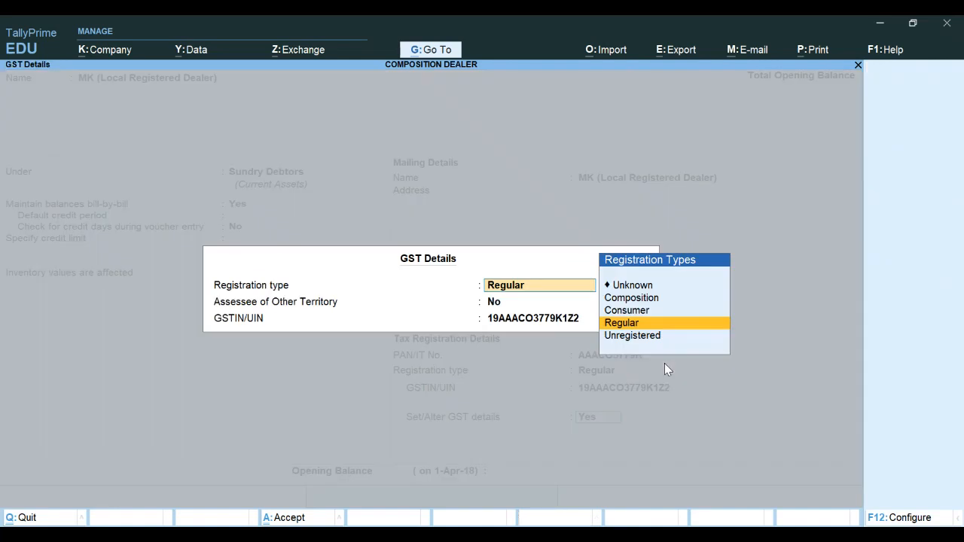
{"action": "key", "text": "Return"}
{"action": "key", "text": "Return"}
{"action": "key", "text": "Return"}
{"action": "key", "text": "Return"}
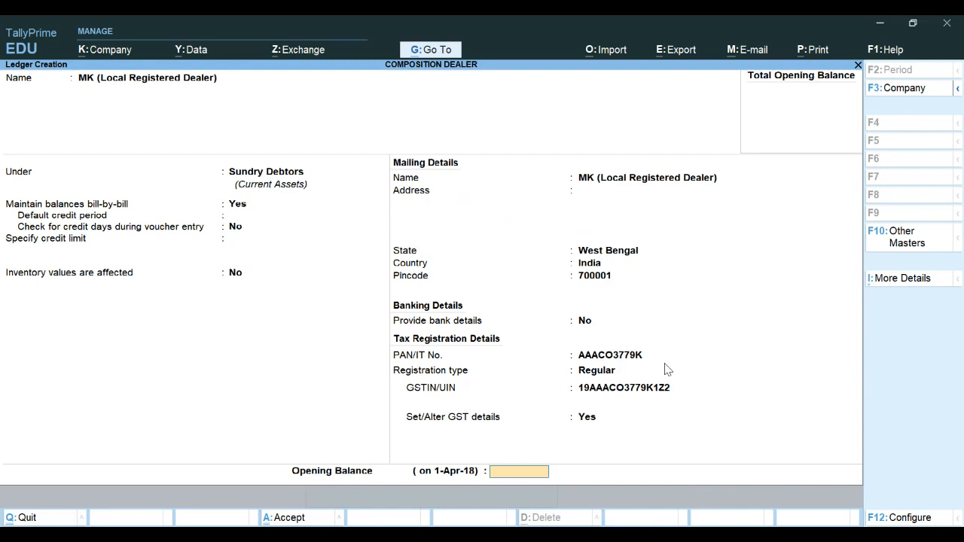
{"action": "key", "text": "Return"}
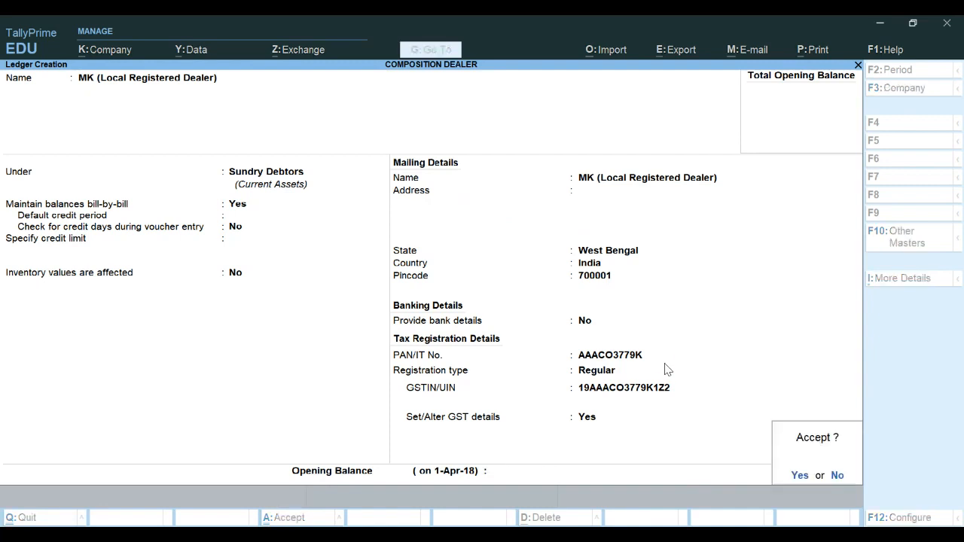
{"action": "key", "text": "y"}
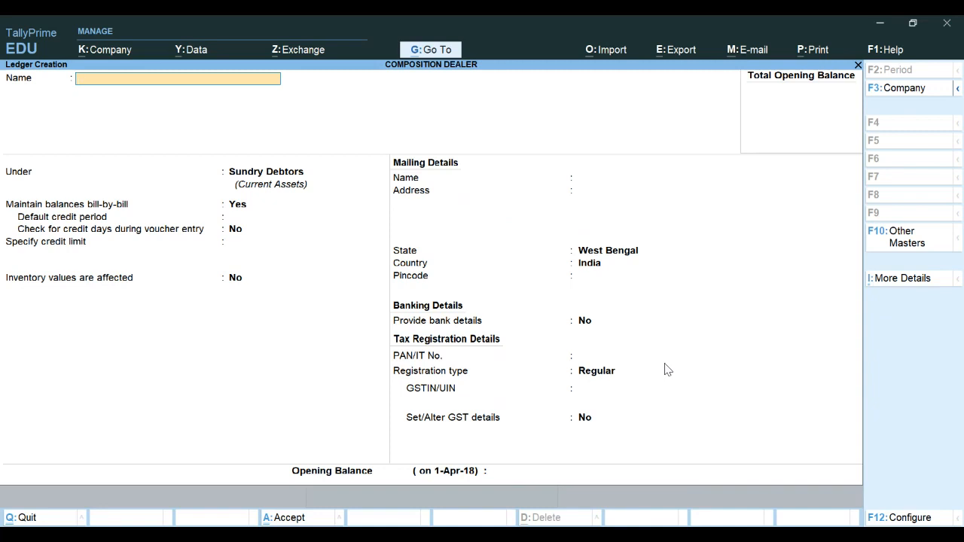
Start a new ledger named AB (Local Registered Dealer) by pasting the name and place it under Sundry Creditors
{"action": "key", "text": "alt+Tab"}
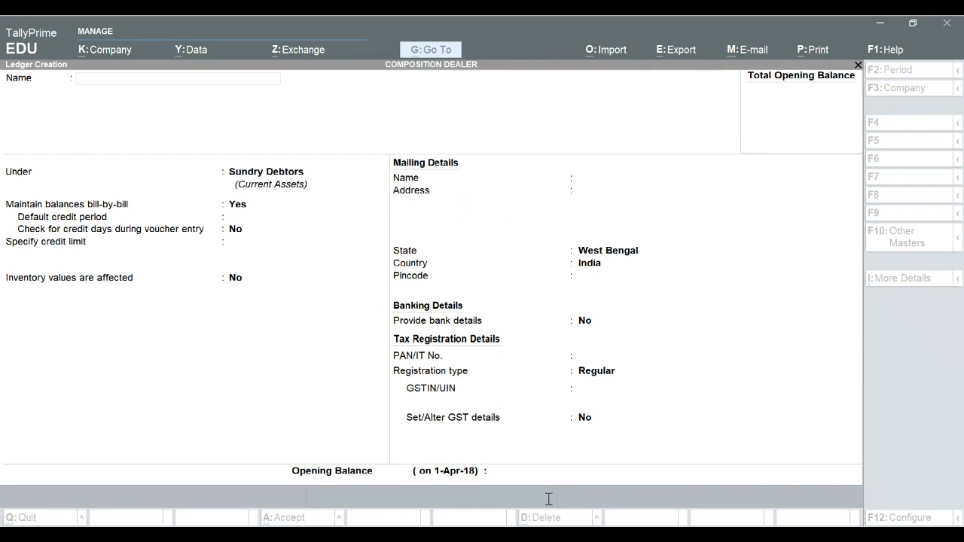
{"action": "key", "text": "alt+Tab"}
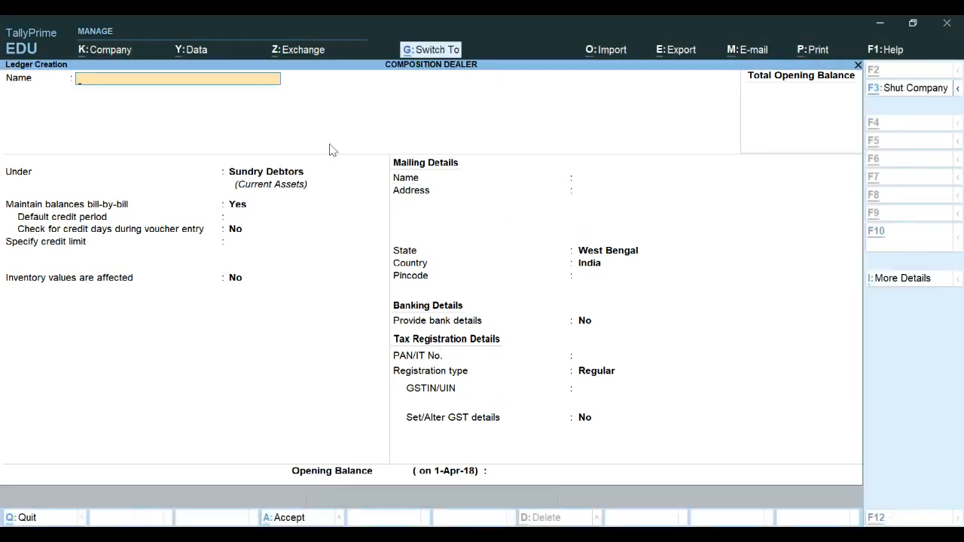
{"action": "type", "text": "AB (Local Registered Dealer)"}
{"action": "key", "text": "Return"}
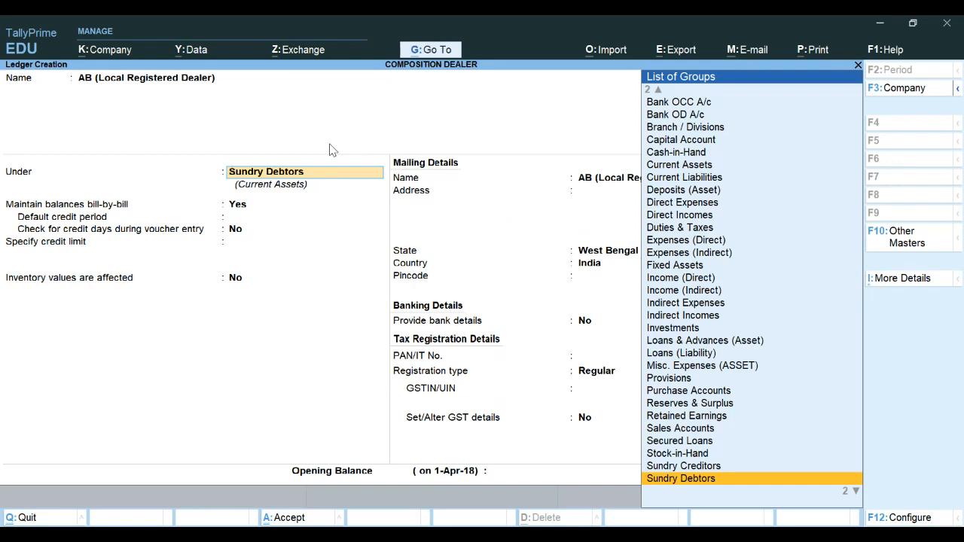
{"action": "key", "text": "Up"}
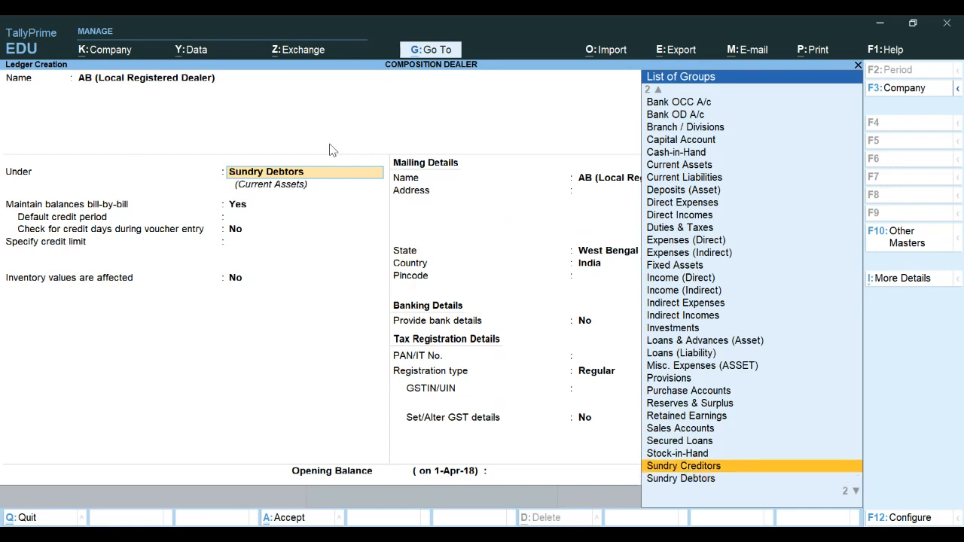
{"action": "key", "text": "Return"}
{"action": "key", "text": "Return"}
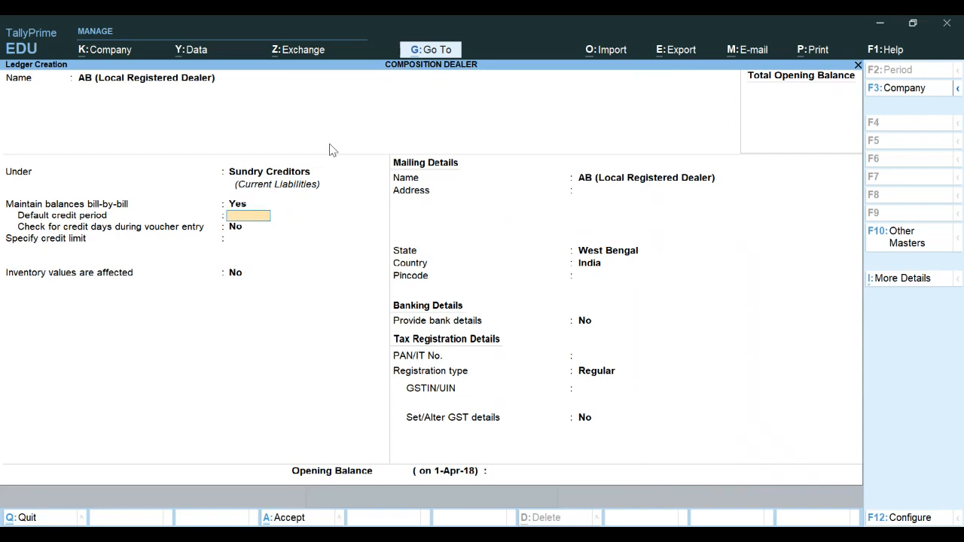
Move through the remaining fields keeping West Bengal, paste the party's PAN and keep the Regular registration type
{"action": "key", "text": "Return"}
{"action": "key", "text": "Return"}
{"action": "key", "text": "Return"}
{"action": "key", "text": "Return"}
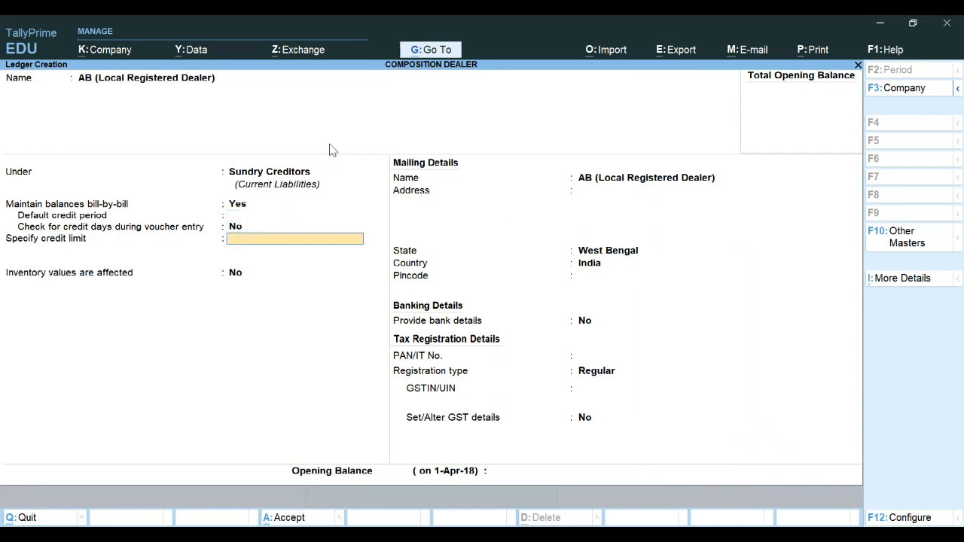
{"action": "key", "text": "Return"}
{"action": "key", "text": "Return"}
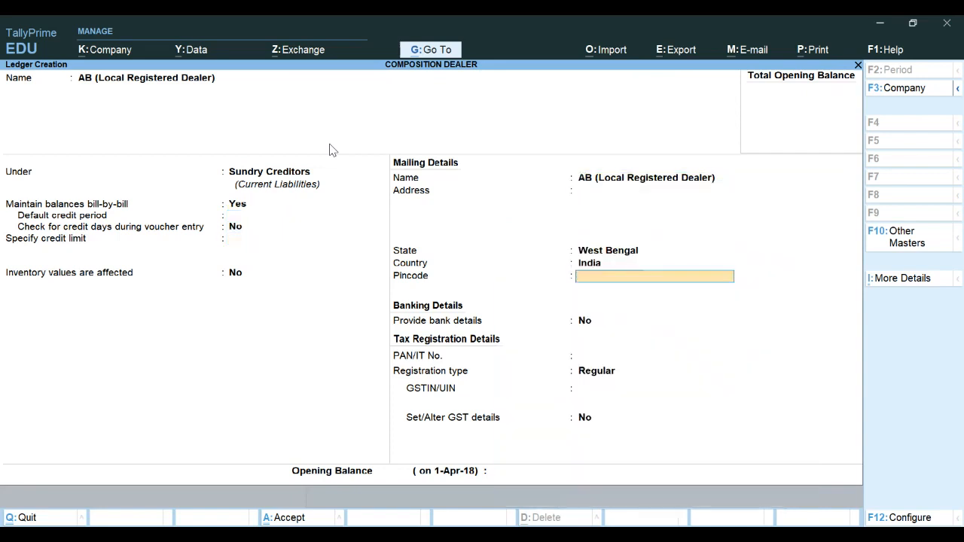
{"action": "key", "text": "Return"}
{"action": "key", "text": "Return"}
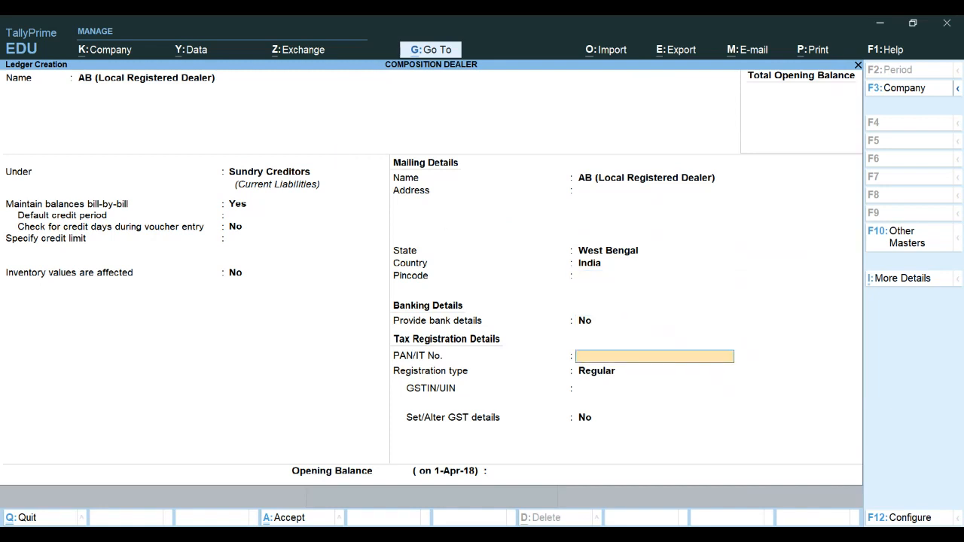
{"action": "key", "text": "ctrl+2"}
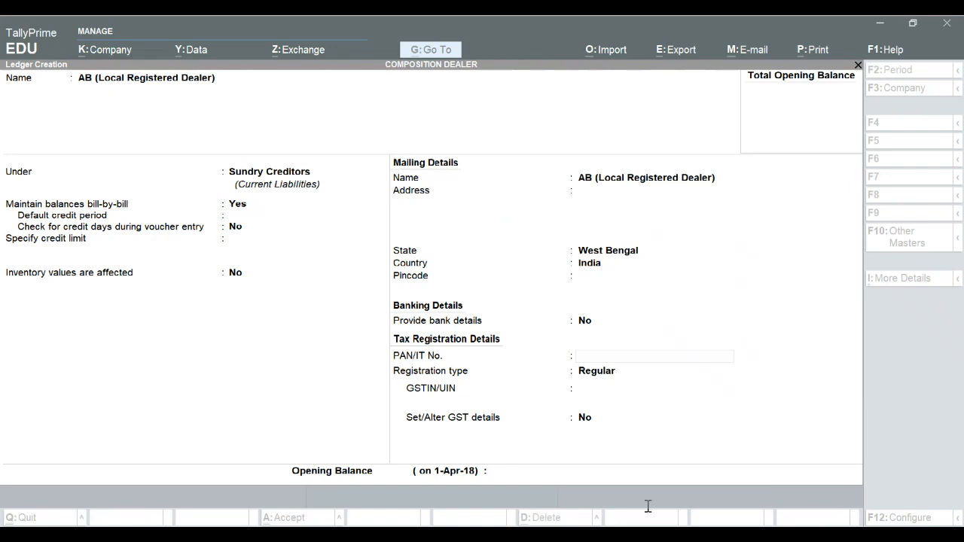
{"action": "left_click", "coordinate": [581, 431]}
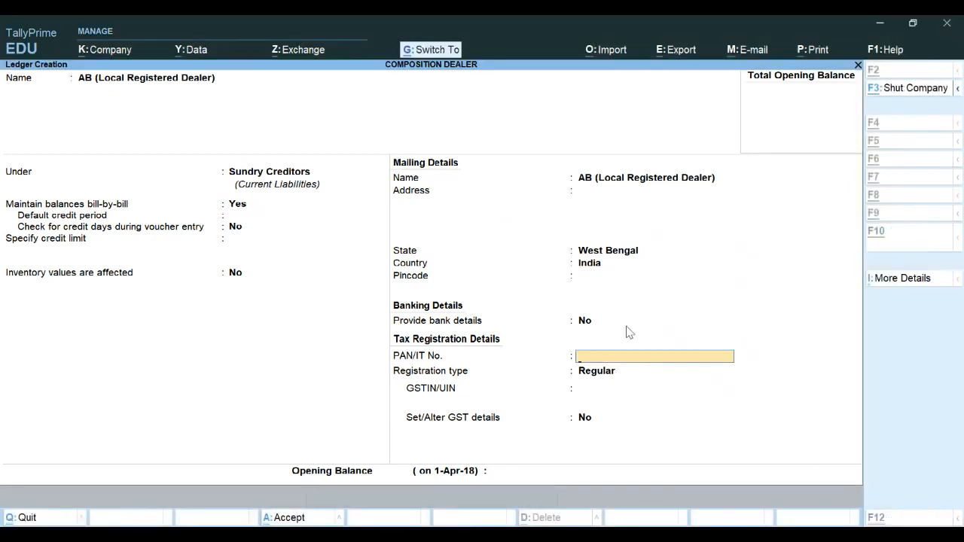
{"action": "key", "text": "Return"}
{"action": "key", "text": "Return"}
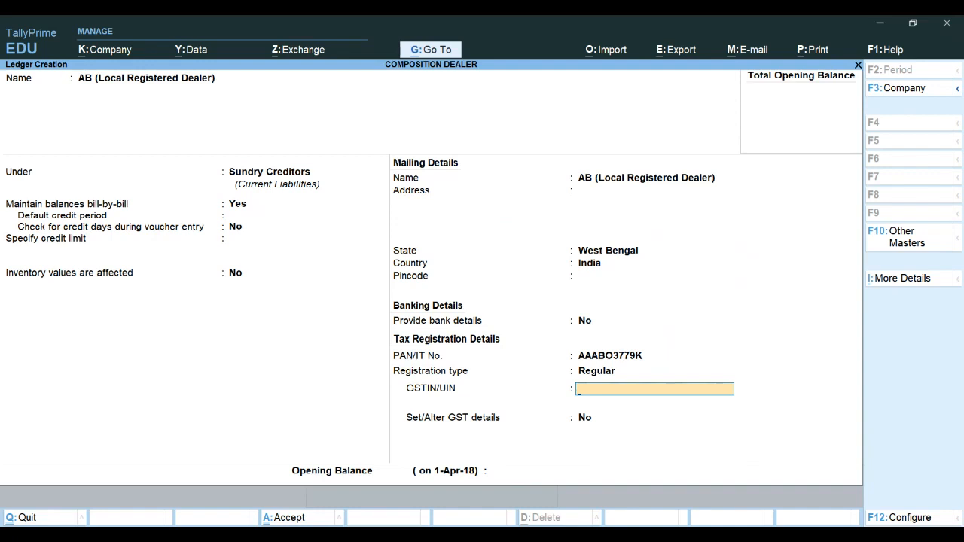
Paste the party's GSTIN into the GSTIN/UIN field
{"action": "key", "text": "ctrl"}
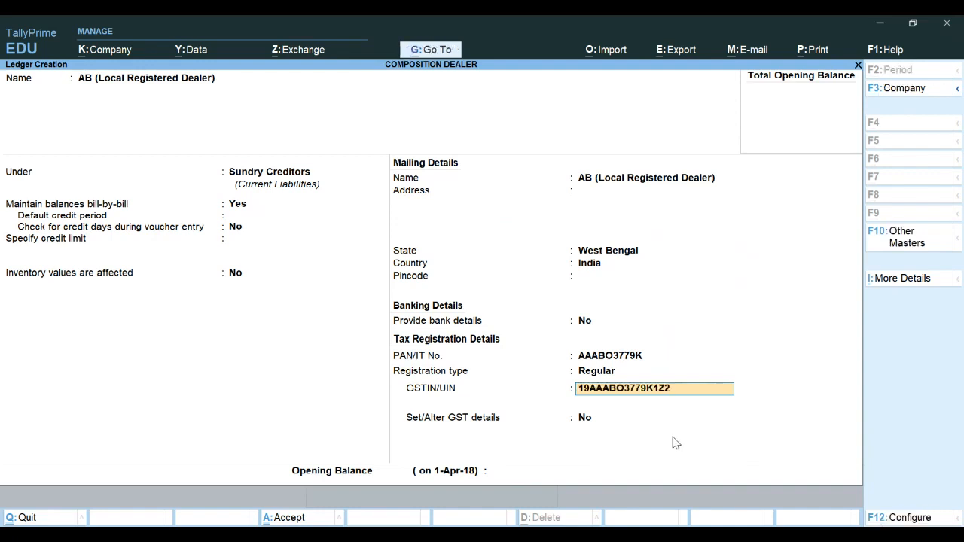
{"action": "key", "text": "Return"}
Turn on Set/Alter GST details, accept the GST details dialog unchanged, and save the AB ledger
{"action": "key", "text": "Return"}
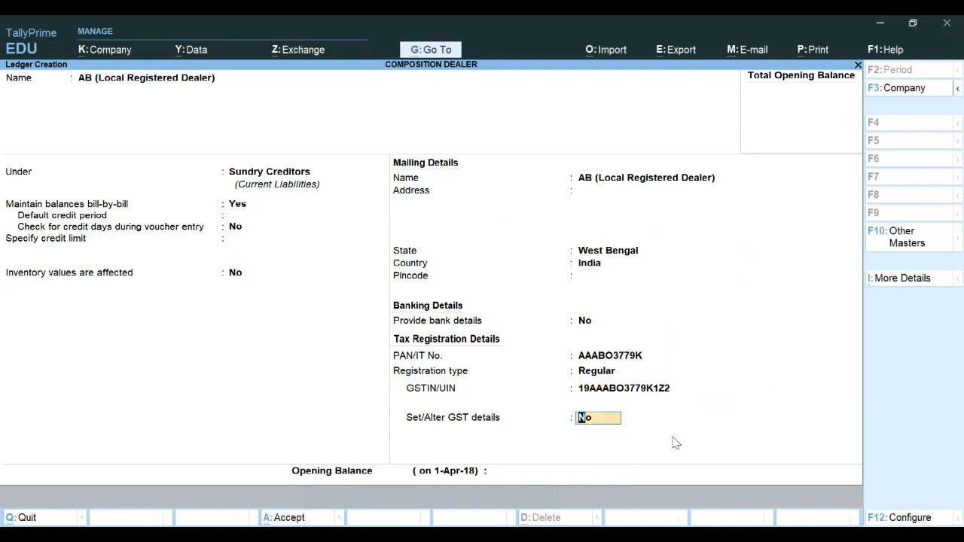
{"action": "type", "text": "y"}
{"action": "key", "text": "Return"}
{"action": "key", "text": "Return"}
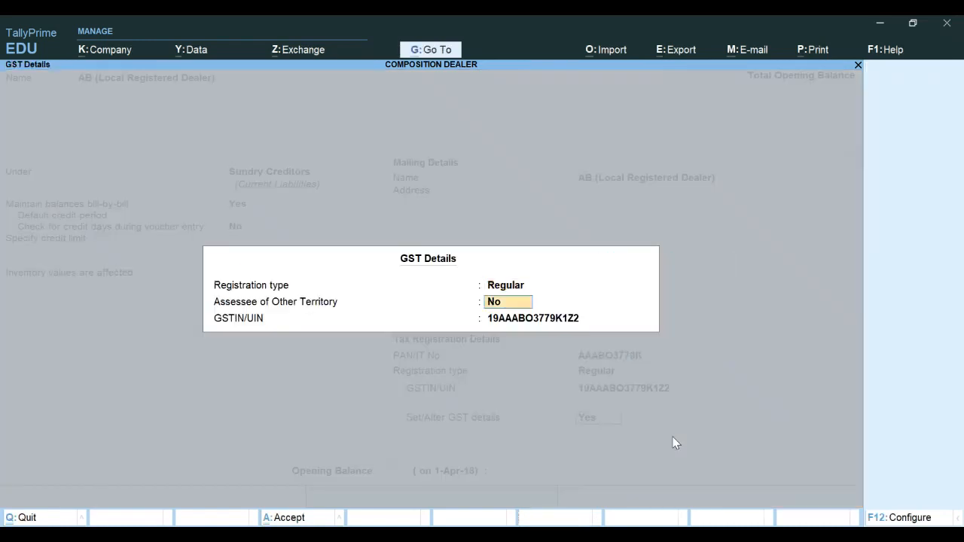
{"action": "key", "text": "Return"}
{"action": "key", "text": "Return"}
{"action": "key", "text": "Return"}
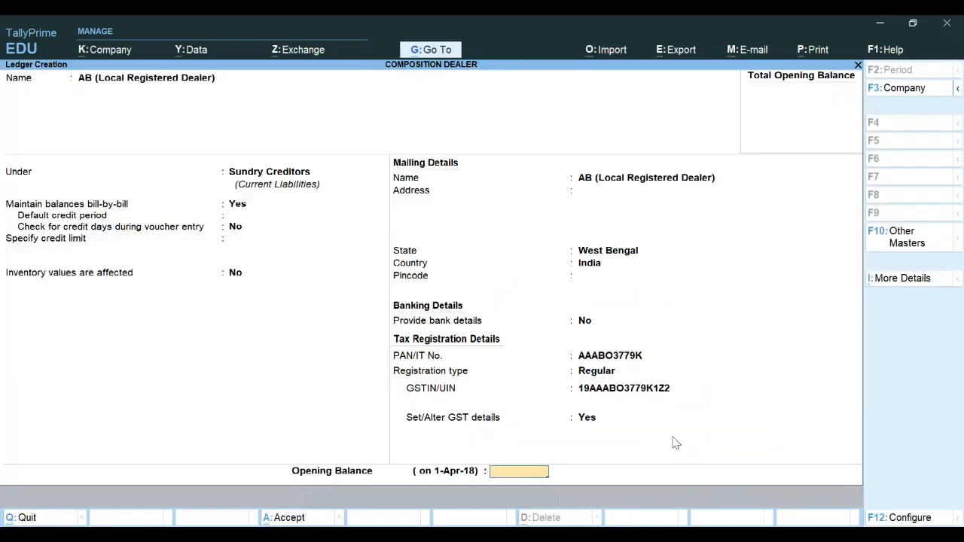
{"action": "key", "text": "Return"}
{"action": "key", "text": "Return"}
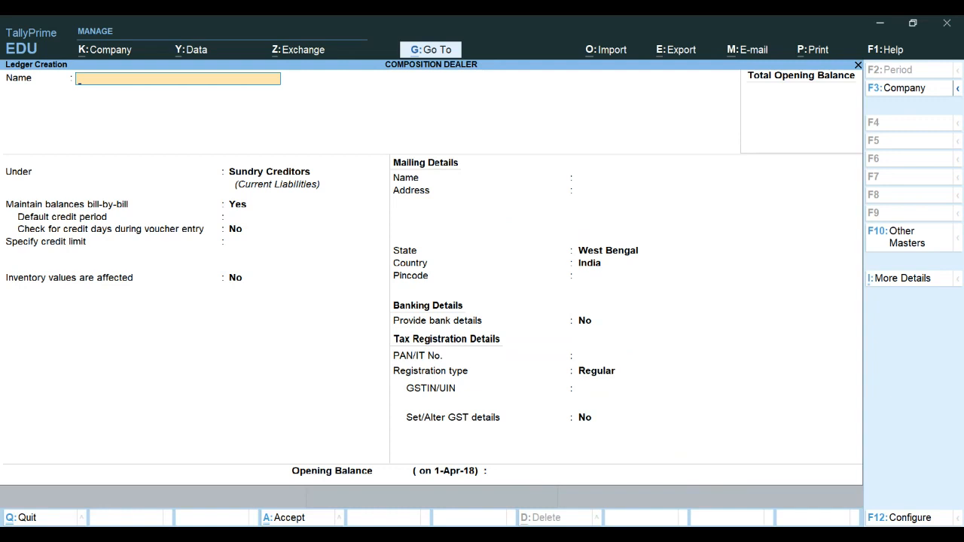
Start a new ledger named CD (Local Composition Dealer) under Sundry Creditors, keeping West Bengal as state
{"action": "type", "text": "CD (Local Composition Dealer)"}
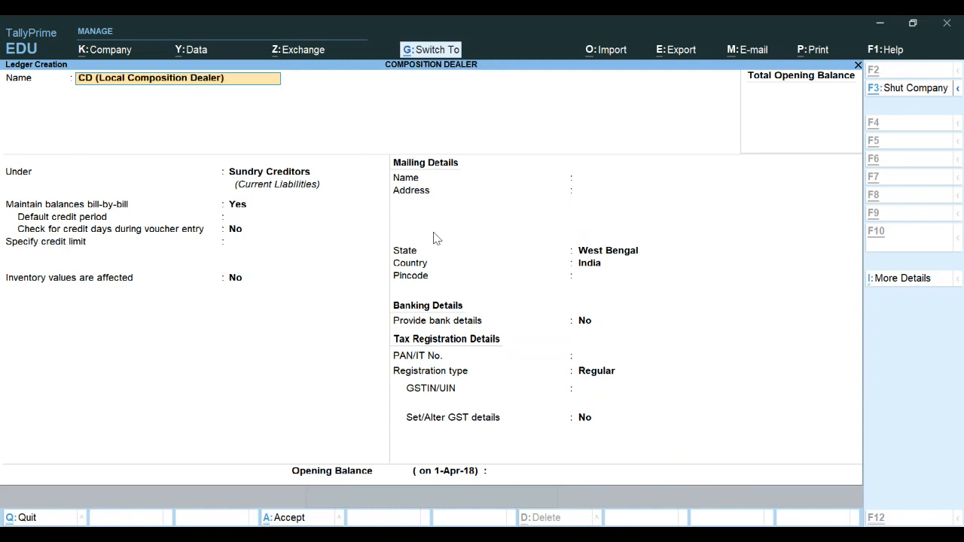
{"action": "key", "text": "Return"}
{"action": "key", "text": "Return"}
{"action": "key", "text": "Return"}
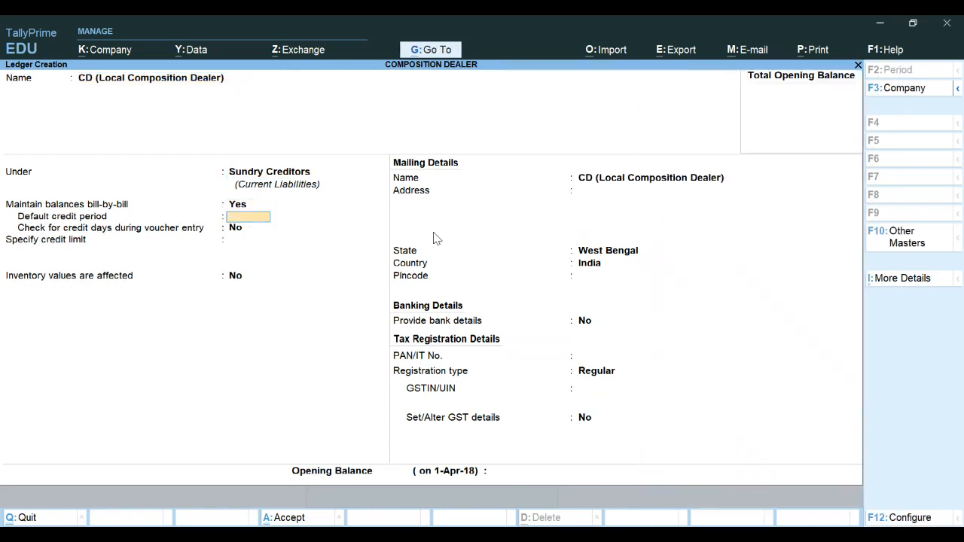
{"action": "key", "text": "Return"}
{"action": "key", "text": "Return"}
{"action": "key", "text": "Return"}
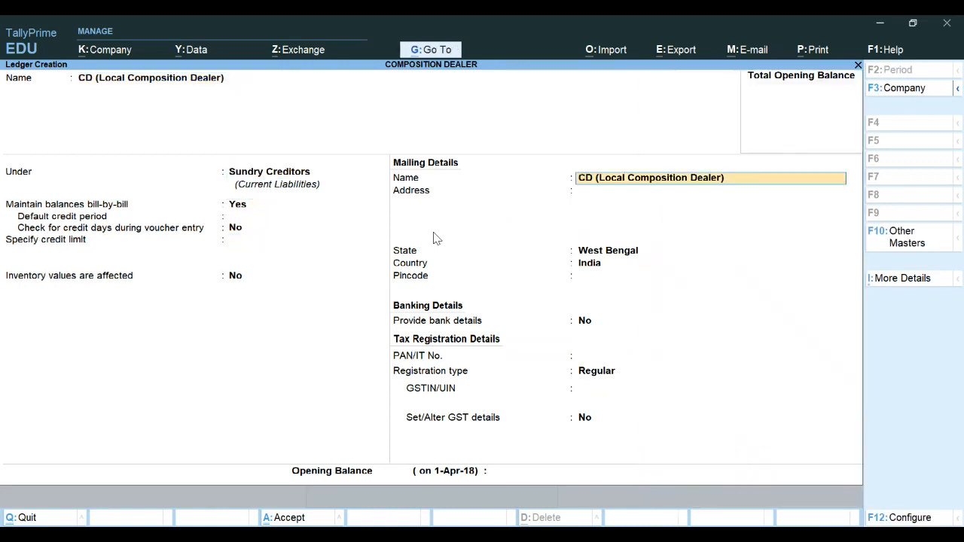
{"action": "key", "text": "Return"}
{"action": "key", "text": "Return"}
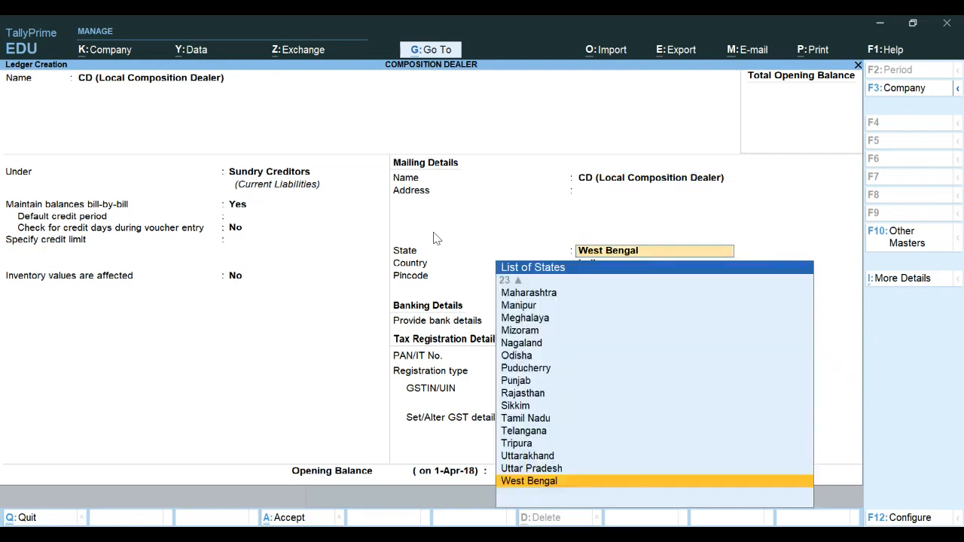
{"action": "key", "text": "Return"}
{"action": "key", "text": "Return"}
{"action": "key", "text": "Return"}
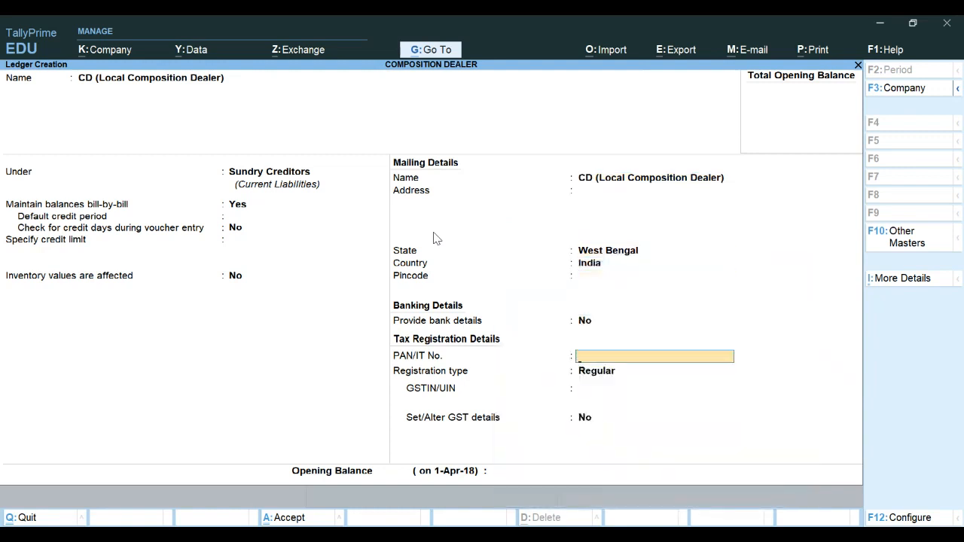
Paste the party's PAN and keep the Regular registration type
{"action": "left_click", "coordinate": [602, 535]}
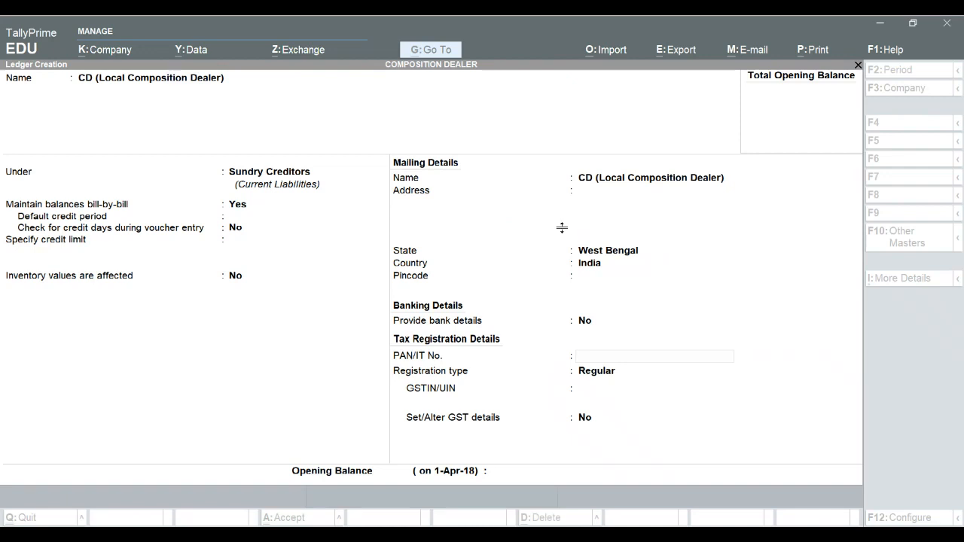
{"action": "left_click", "coordinate": [632, 330]}
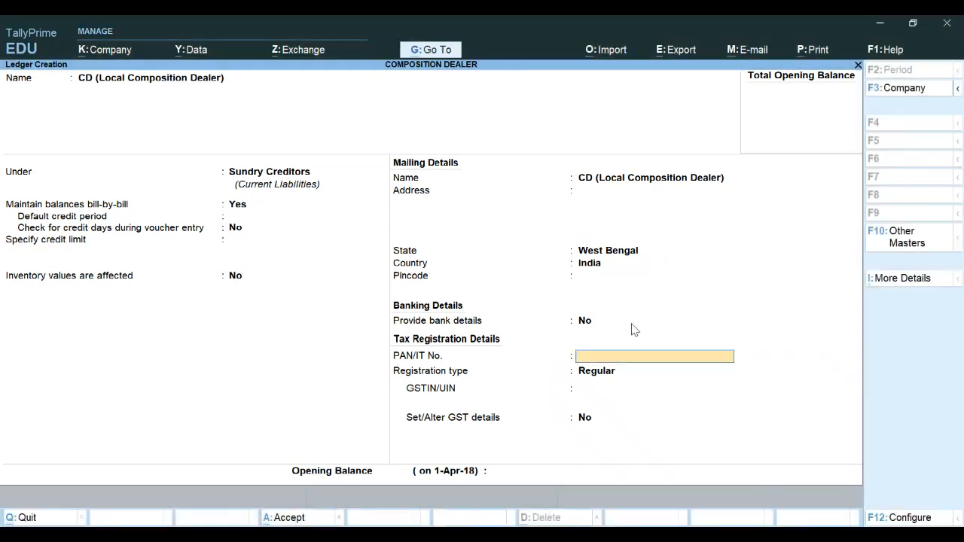
{"action": "key", "text": "Return"}
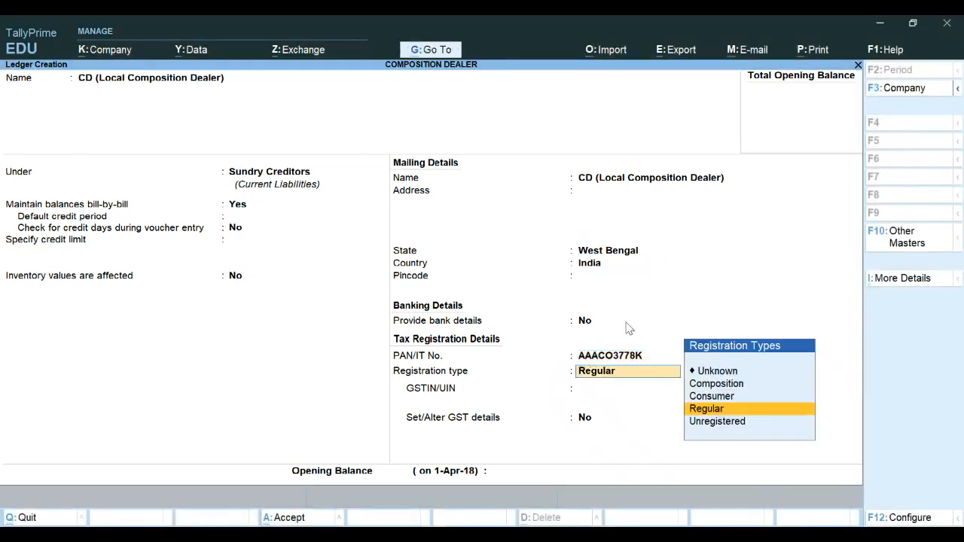
{"action": "key", "text": "Return"}
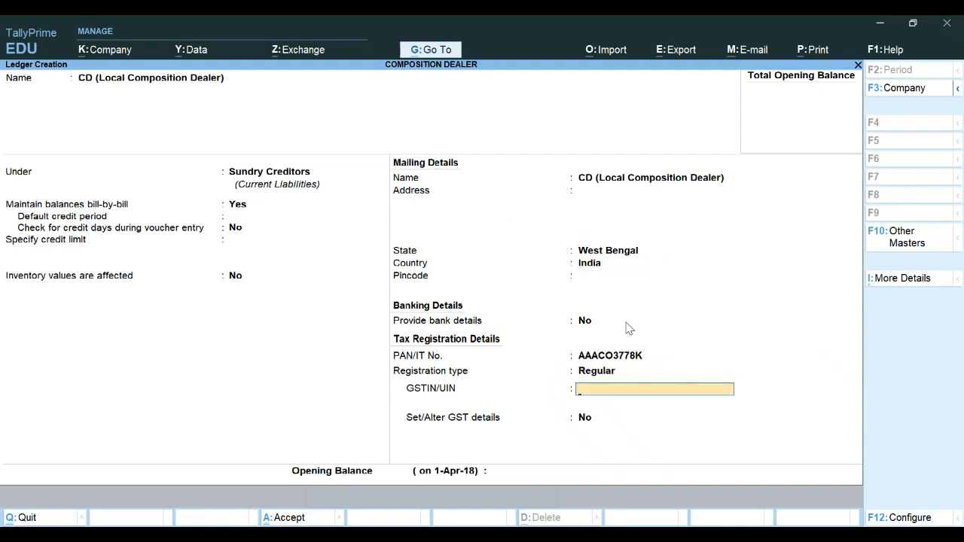
Paste the party's GSTIN into the GSTIN/UIN field
{"action": "left_click", "coordinate": [646, 536]}
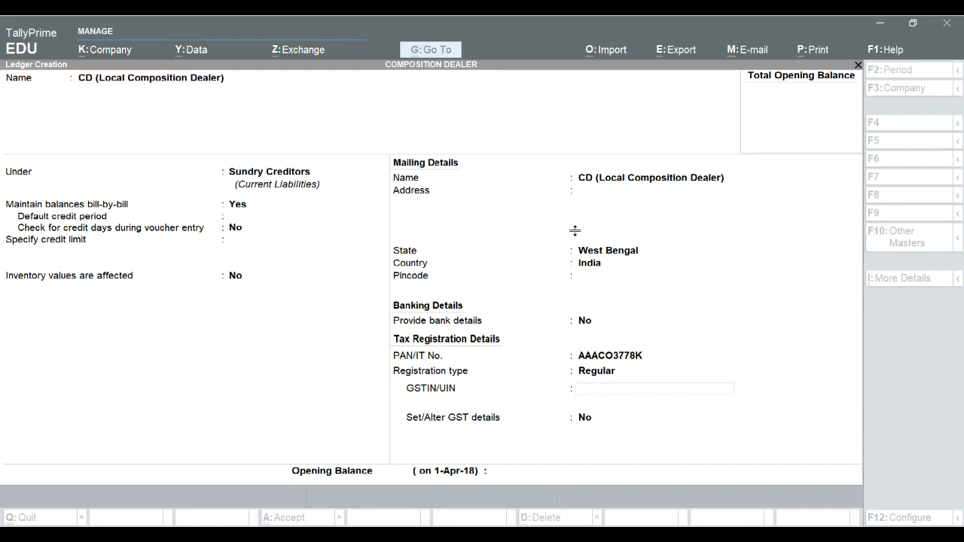
{"action": "left_click", "coordinate": [627, 534]}
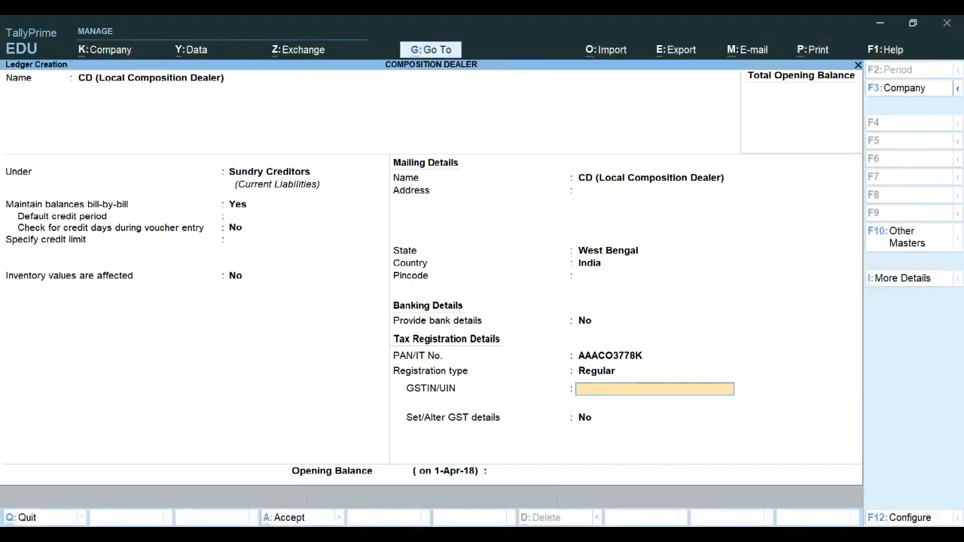
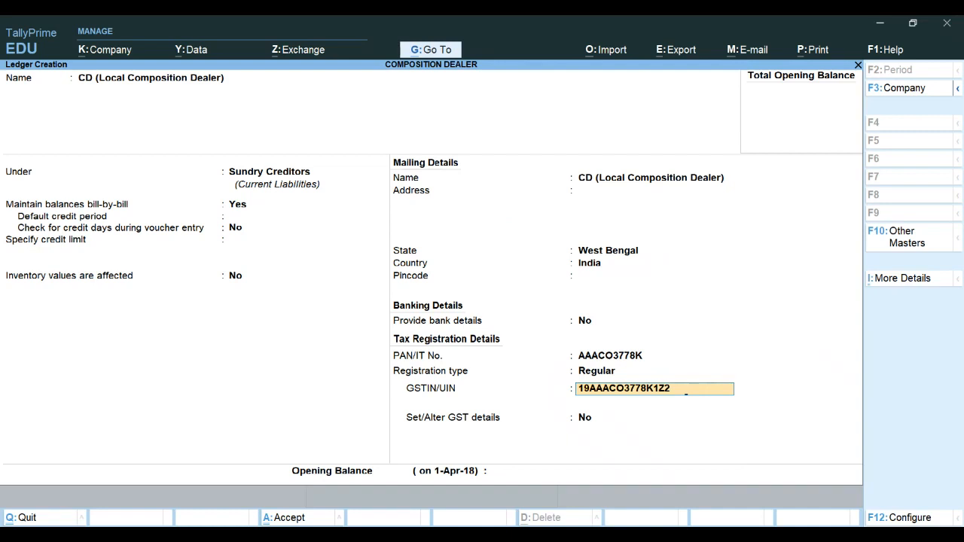
{"action": "key", "text": "Return"}
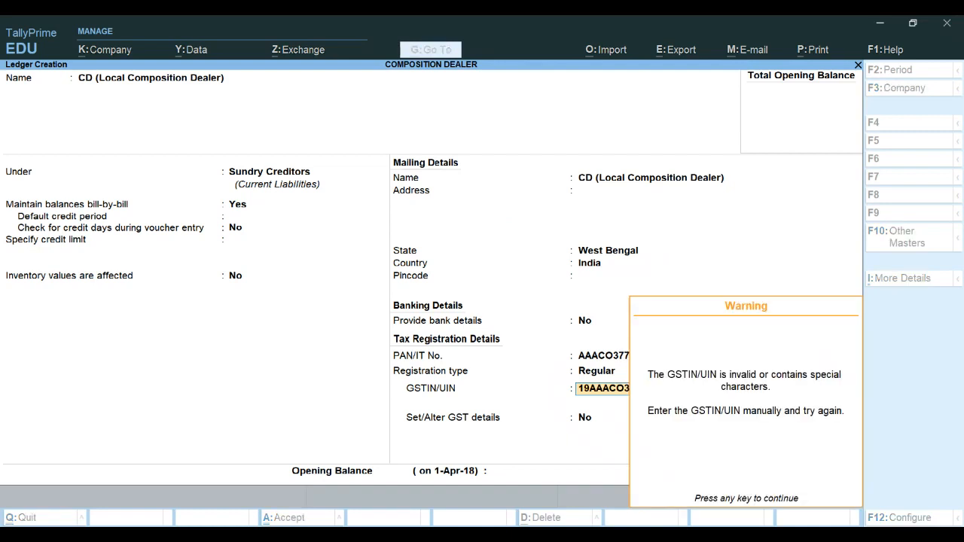
Change the CD ledger's registration type to Composition
{"action": "key", "text": "Return"}
{"action": "key", "text": "BackSpace"}
{"action": "key", "text": "BackSpace"}
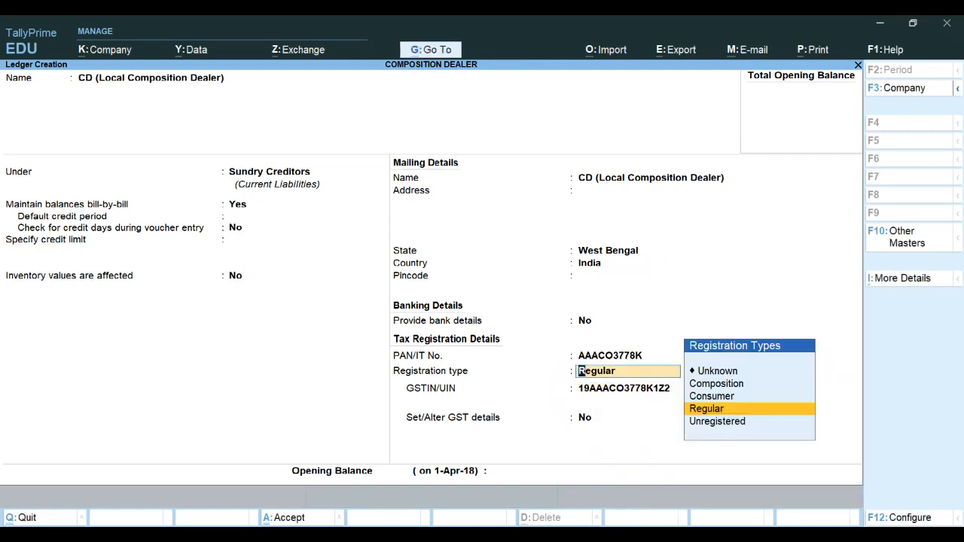
{"action": "key", "text": "Up"}
{"action": "key", "text": "Up"}
{"action": "key", "text": "Return"}
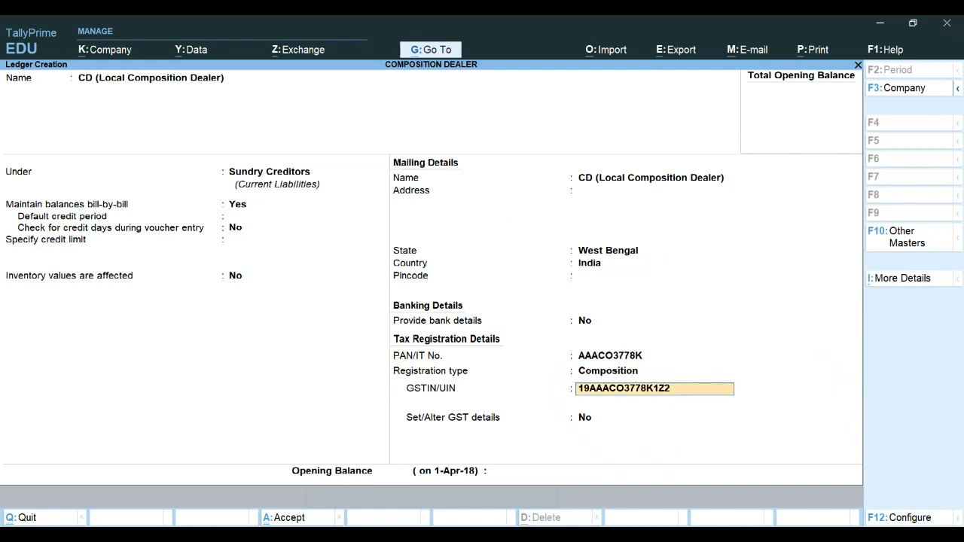
Turn on Set/Alter GST details, accept the GST details dialog unchanged, and save the CD ledger
{"action": "key", "text": "Return"}
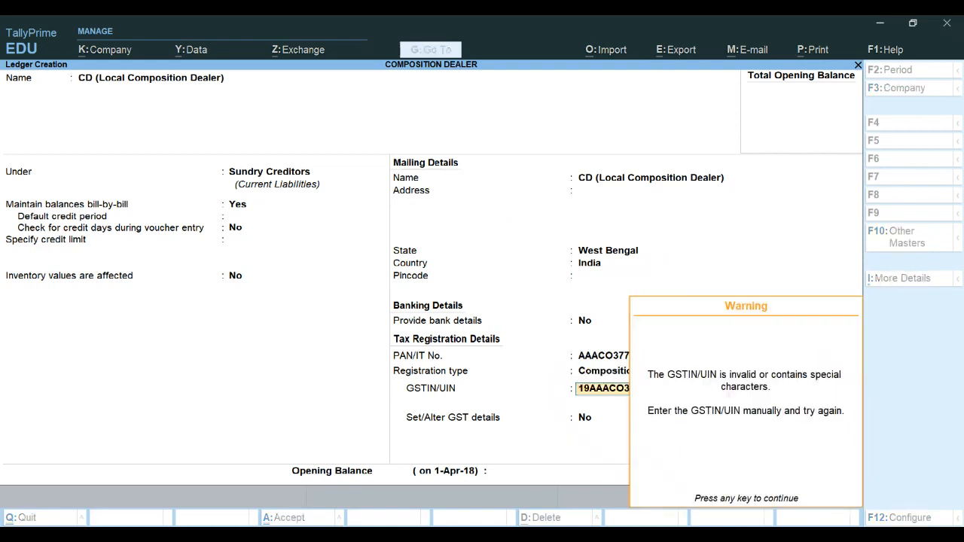
{"action": "key", "text": "Return"}
{"action": "key", "text": "y"}
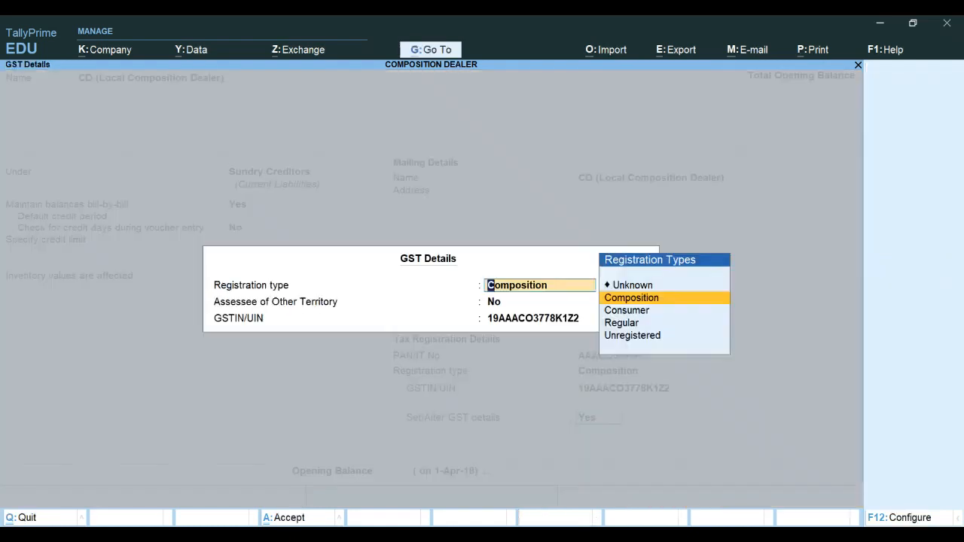
{"action": "key", "text": "Return"}
{"action": "key", "text": "Return"}
{"action": "key", "text": "Return"}
{"action": "key", "text": "Return"}
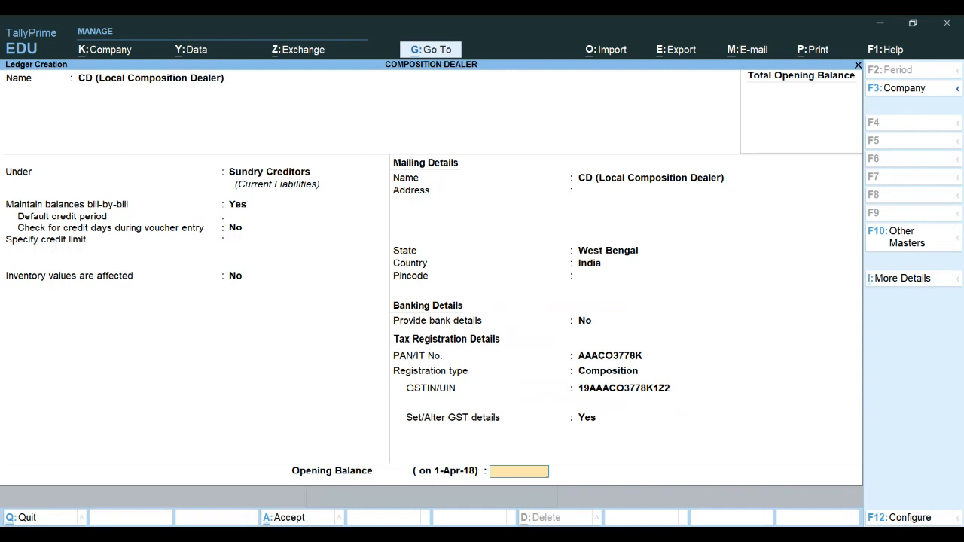
{"action": "key", "text": "Return"}
{"action": "key", "text": "Return"}
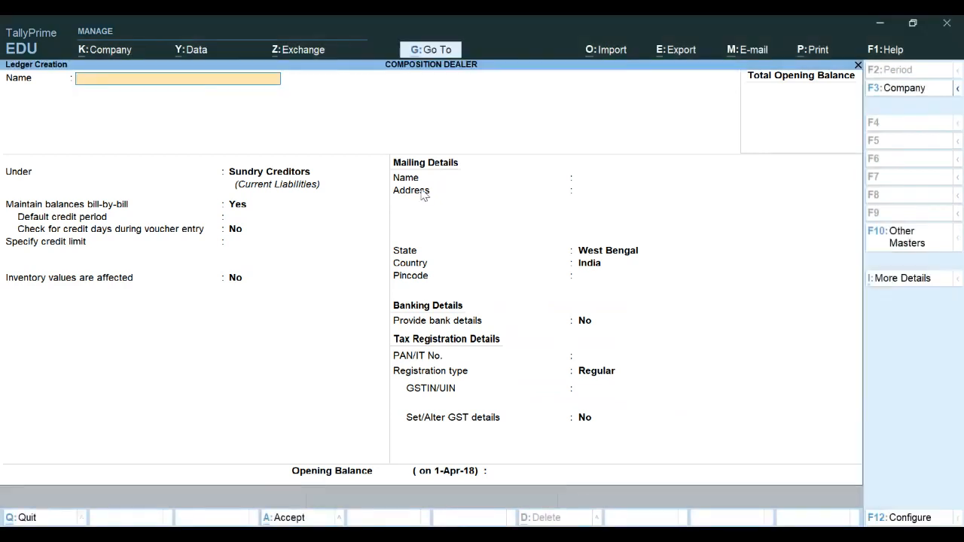
Start a new ledger named EF (Interstate Registered Dealer,Delhi) under Sundry Creditors and set its state to Delhi
{"action": "type", "text": "EF (Interstate Registered Dealer,Delhi)"}
{"action": "key", "text": "Return"}
{"action": "key", "text": "Return"}
{"action": "key", "text": "Return"}
{"action": "key", "text": "Return"}
{"action": "key", "text": "Return"}
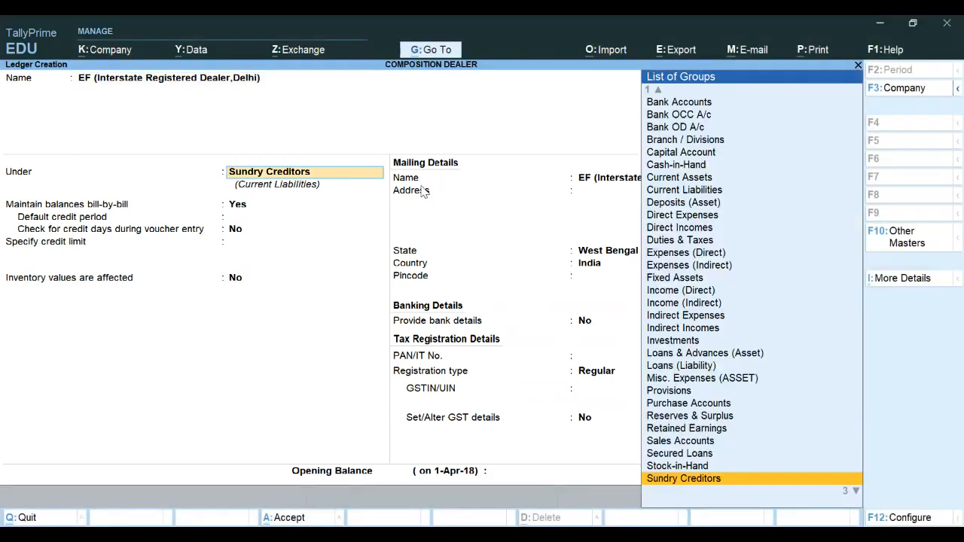
{"action": "key", "text": "Return"}
{"action": "key", "text": "Return"}
{"action": "key", "text": "Return"}
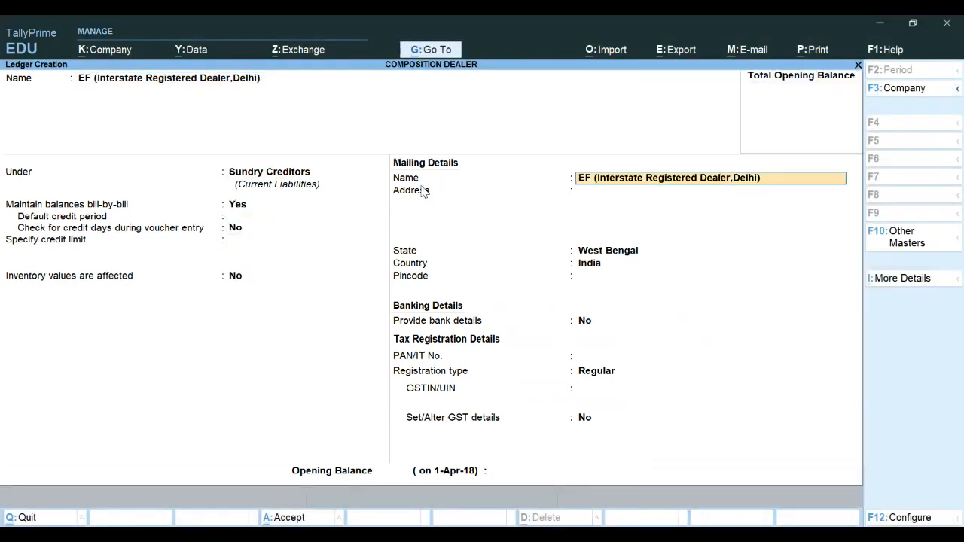
{"action": "type", "text": "De"}
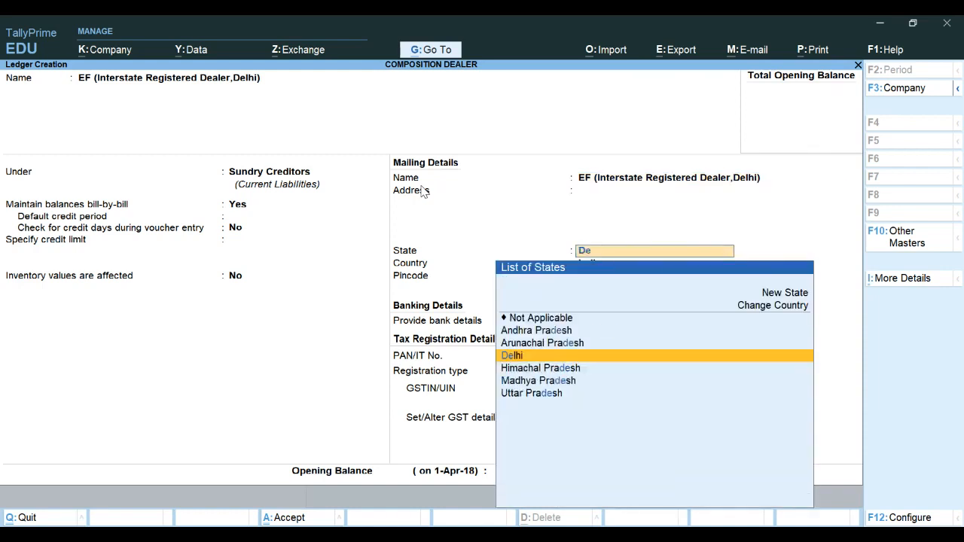
{"action": "key", "text": "Return"}
{"action": "key", "text": "Return"}
{"action": "key", "text": "Return"}
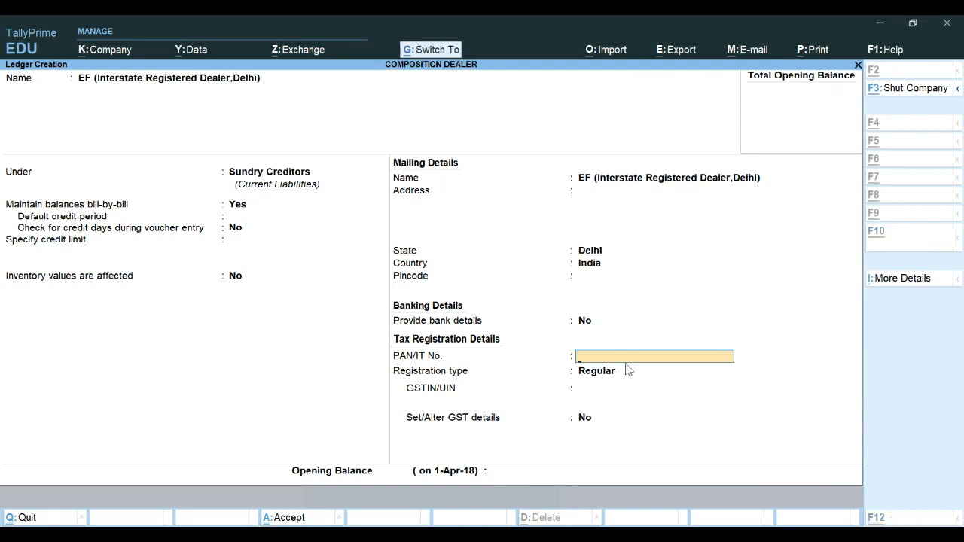
Paste the party's PAN, keep the Regular registration type, and paste the party's GSTIN
{"action": "key", "text": "Return"}
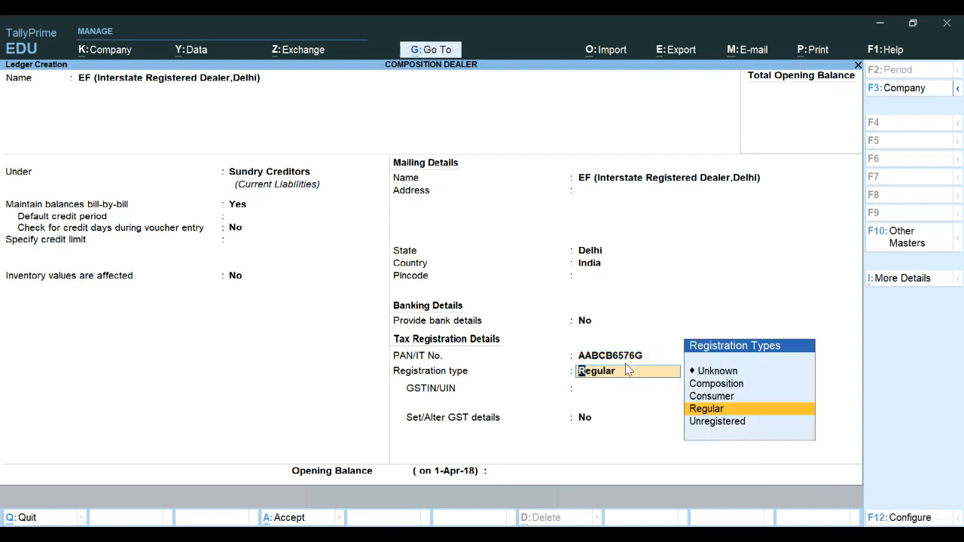
{"action": "key", "text": "Return"}
{"action": "left_click", "coordinate": [588, 537]}
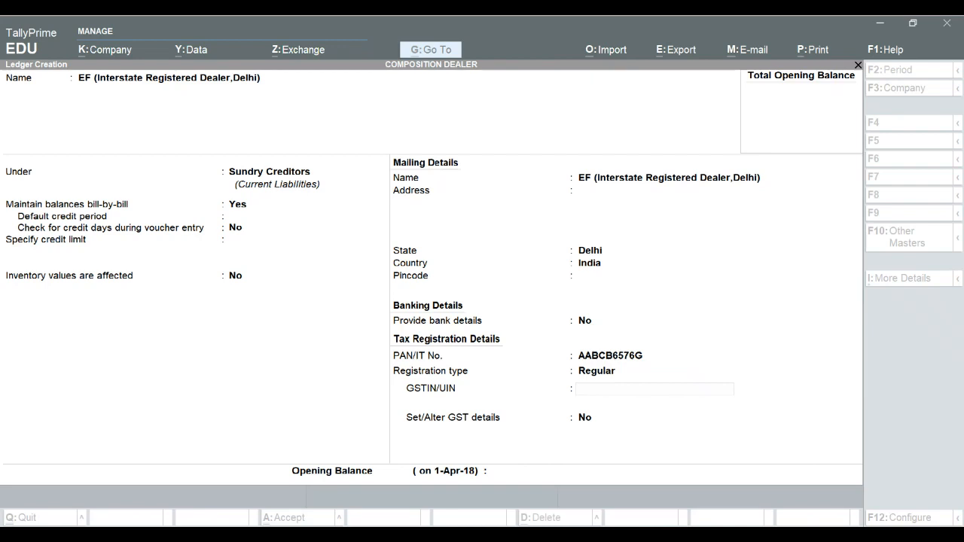
{"action": "left_click", "coordinate": [754, 280]}
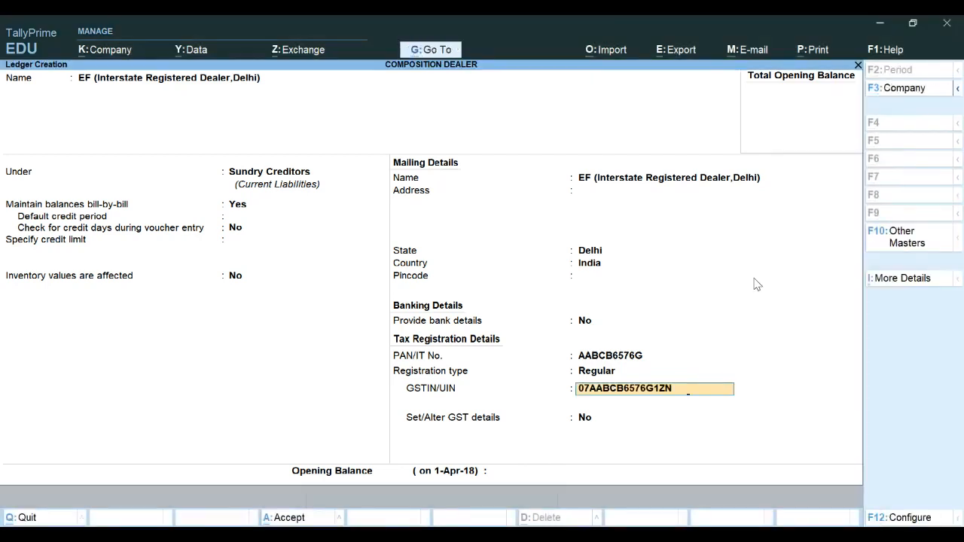
Turn on Set/Alter GST details, accept the GST details dialog unchanged, and save the EF ledger
{"action": "key", "text": "Return"}
{"action": "key", "text": "Return"}
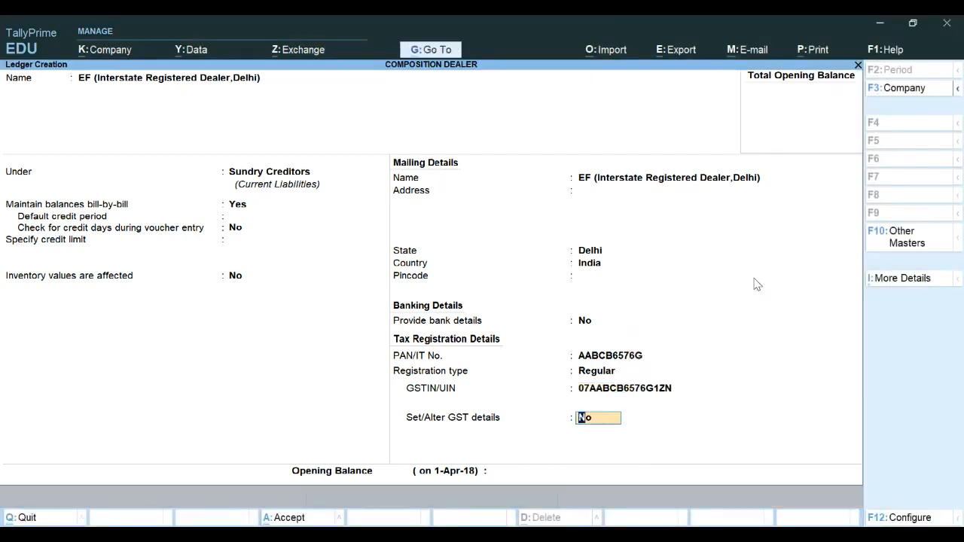
{"action": "key", "text": "y"}
{"action": "key", "text": "Return"}
{"action": "key", "text": "Return"}
{"action": "key", "text": "Return"}
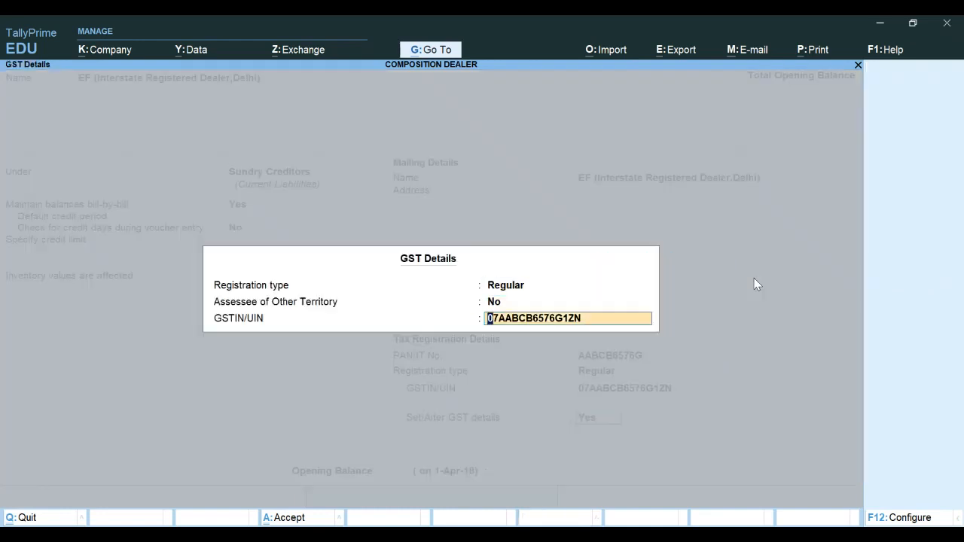
{"action": "key", "text": "Return"}
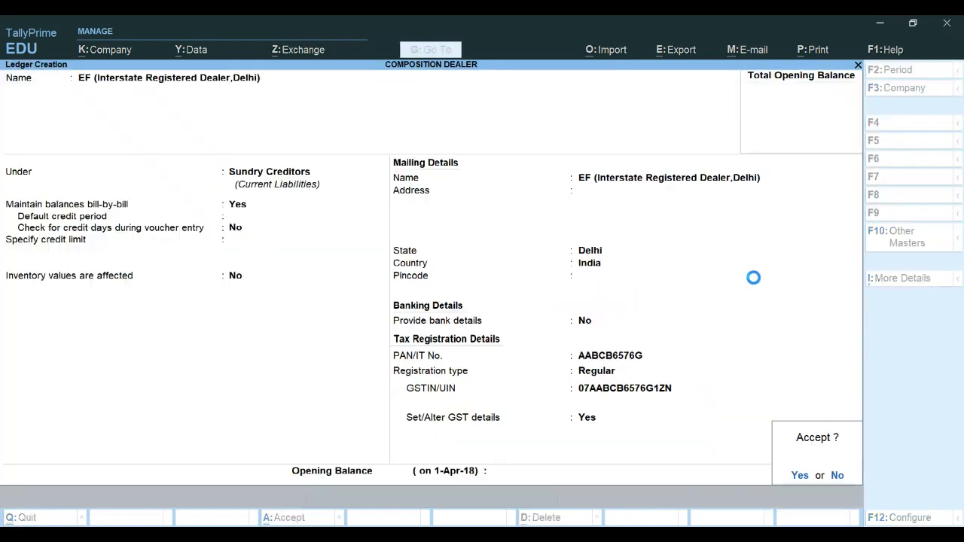
{"action": "key", "text": "Return"}
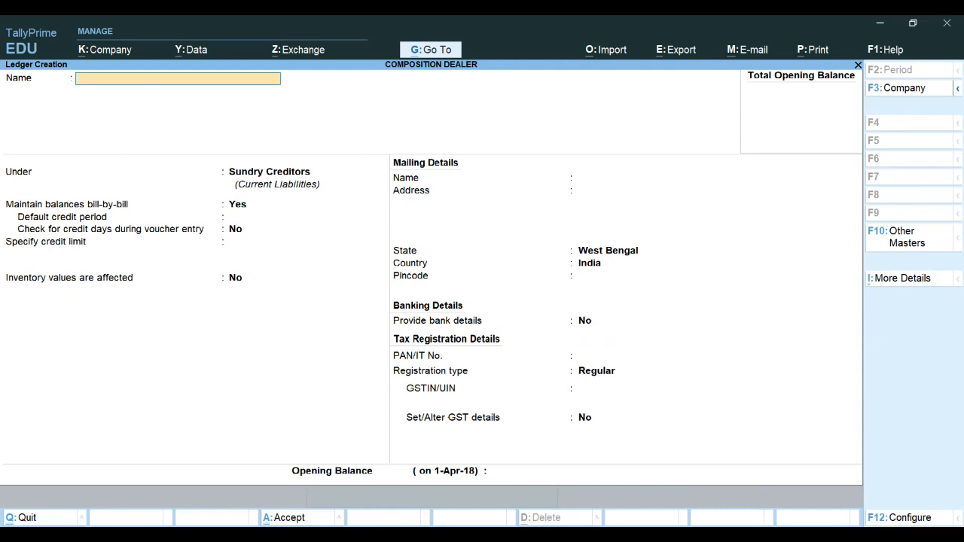
Start a new ledger named GH (Local Unregistered Dealer) under Sundry Creditors, keeping West Bengal as state
{"action": "key", "text": "ctrl+alt+v"}
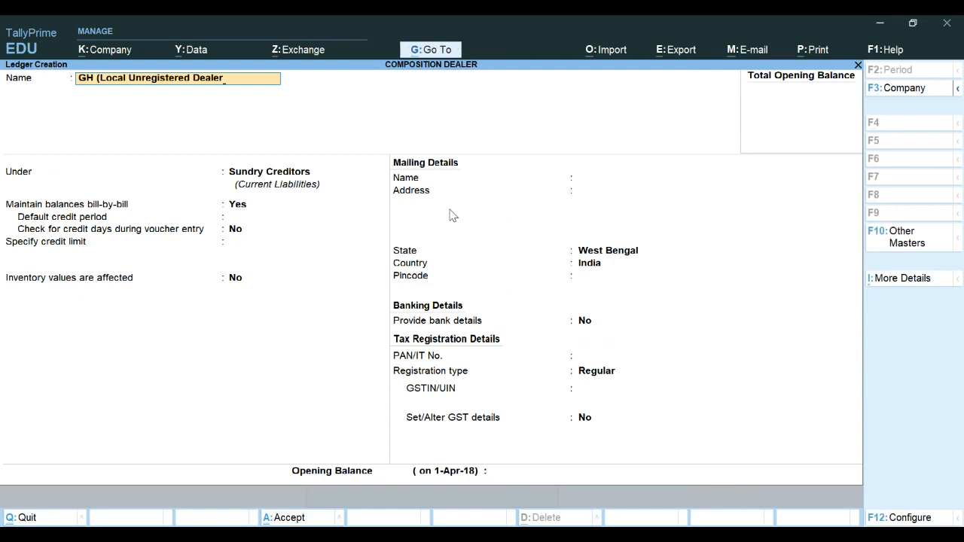
{"action": "key", "text": "Return"}
{"action": "key", "text": "Return"}
{"action": "key", "text": "Return"}
{"action": "key", "text": "Return"}
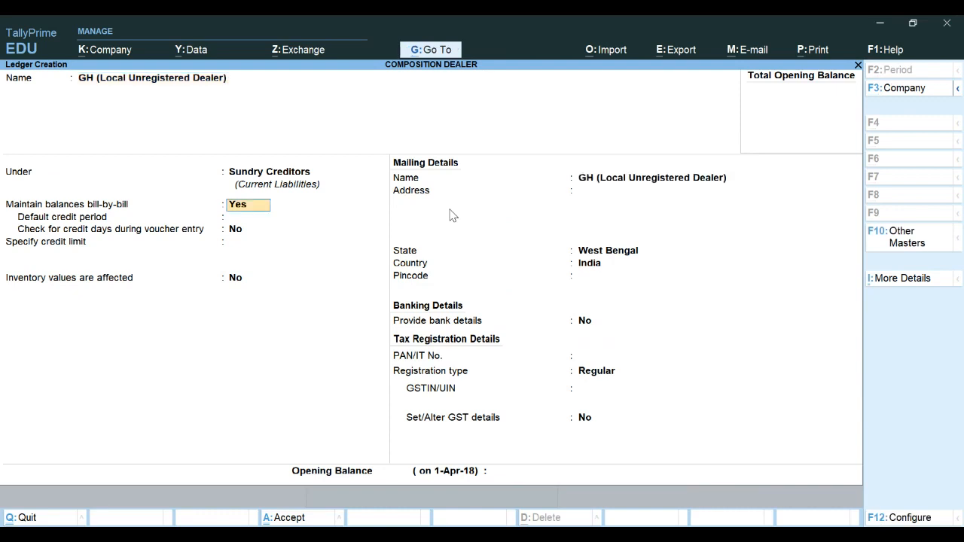
{"action": "key", "text": "Return"}
{"action": "key", "text": "Return"}
{"action": "key", "text": "Return"}
{"action": "key", "text": "Return"}
{"action": "key", "text": "Return"}
{"action": "key", "text": "Return"}
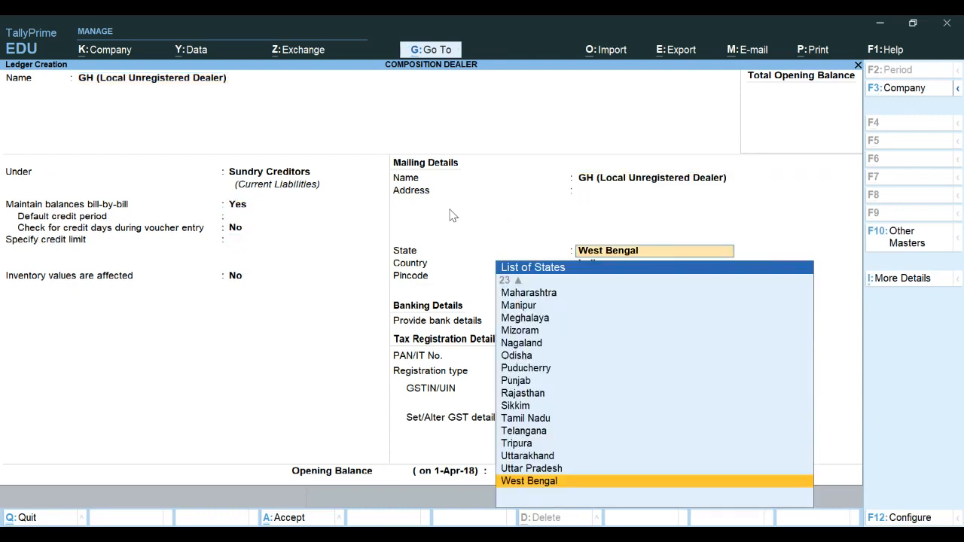
{"action": "key", "text": "Return"}
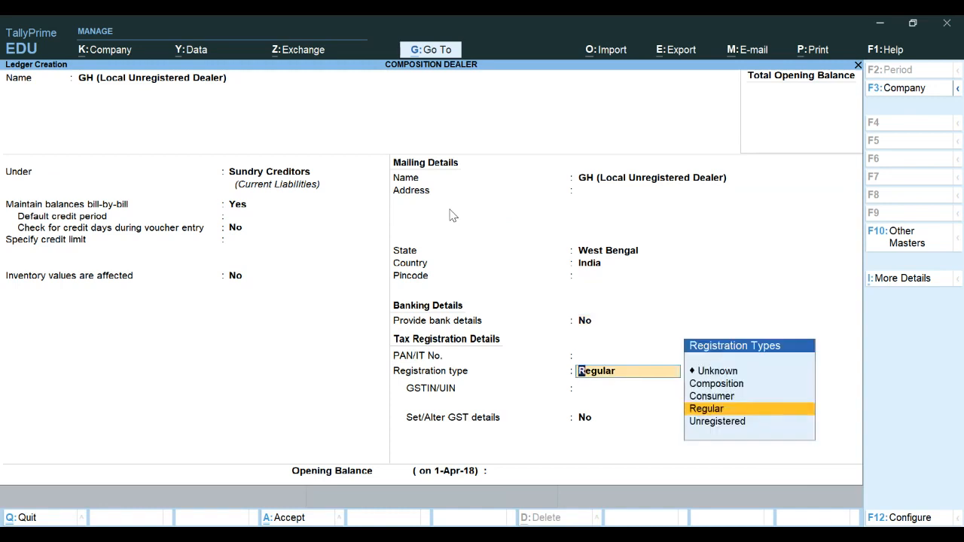
Set the GH ledger's registration type to Unregistered and save the ledger
{"action": "key", "text": "Down"}
{"action": "key", "text": "Return"}
{"action": "key", "text": "Return"}
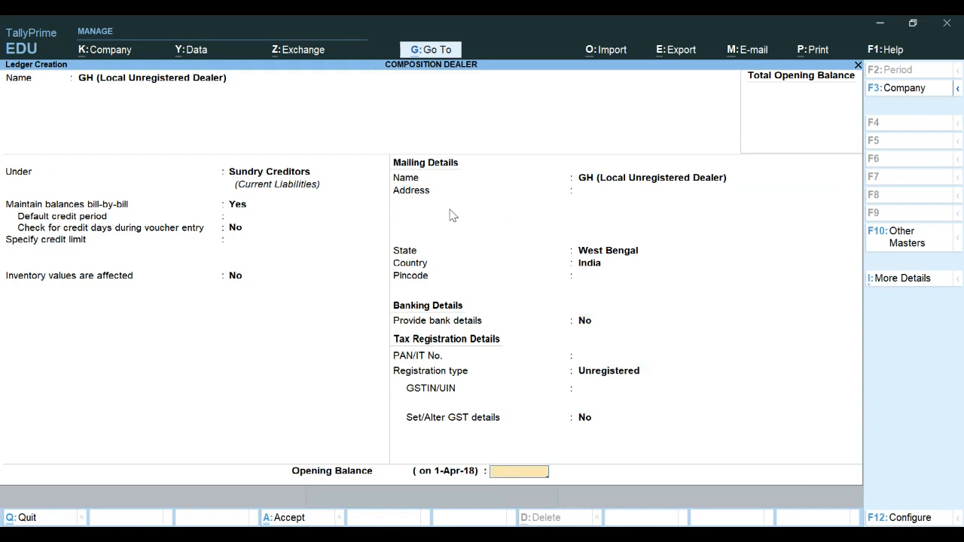
{"action": "key", "text": "Return"}
Reopen ledger creation and start a ledger named Purchase under the Purchase Accounts group
{"action": "key", "text": "Return"}
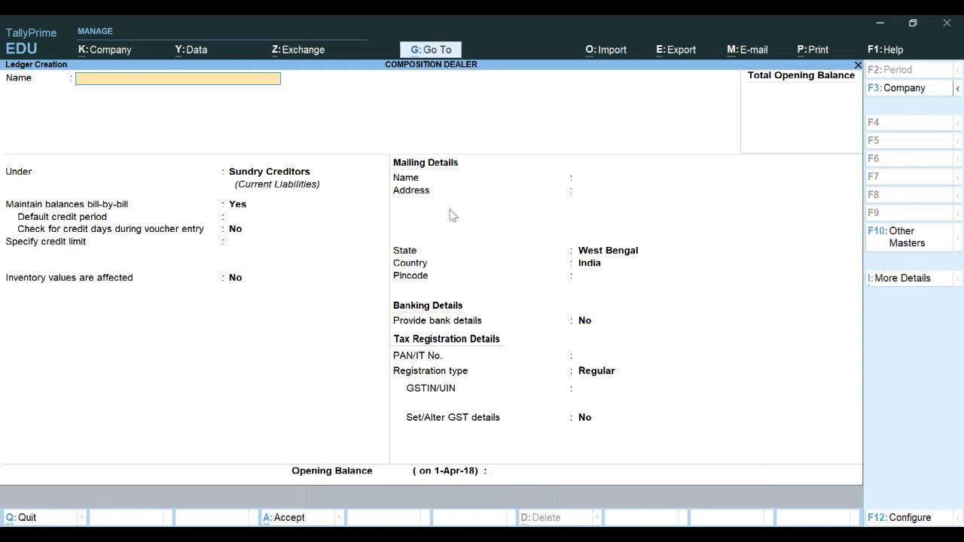
{"action": "key", "text": "Escape"}
{"action": "key", "text": "Return"}
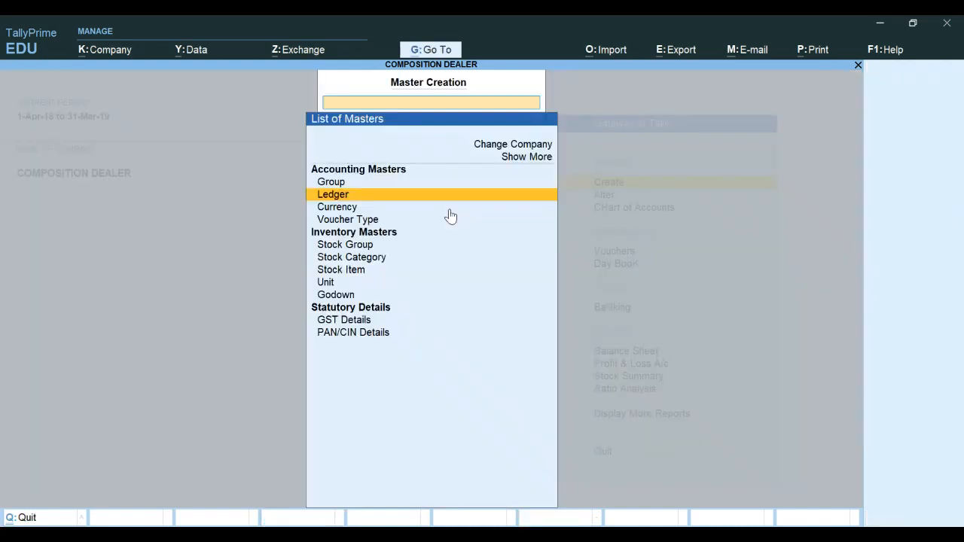
{"action": "key", "text": "Return"}
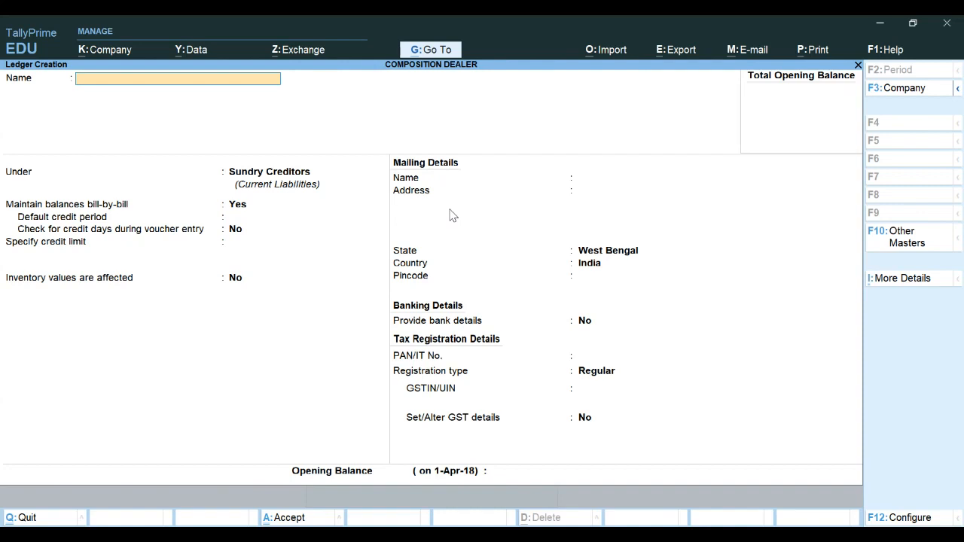
{"action": "type", "text": "Purchase"}
{"action": "key", "text": "Return"}
{"action": "type", "text": "Purc"}
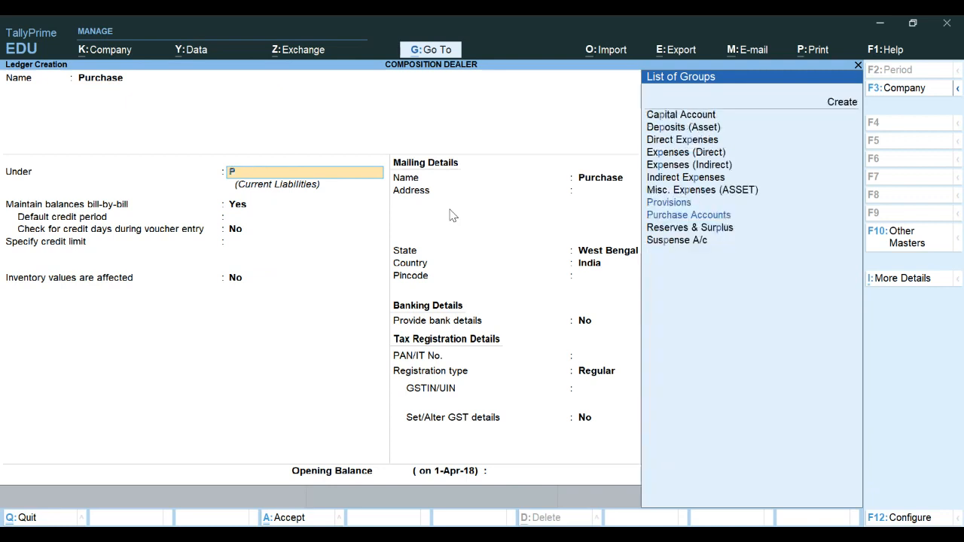
{"action": "type", "text": "h"}
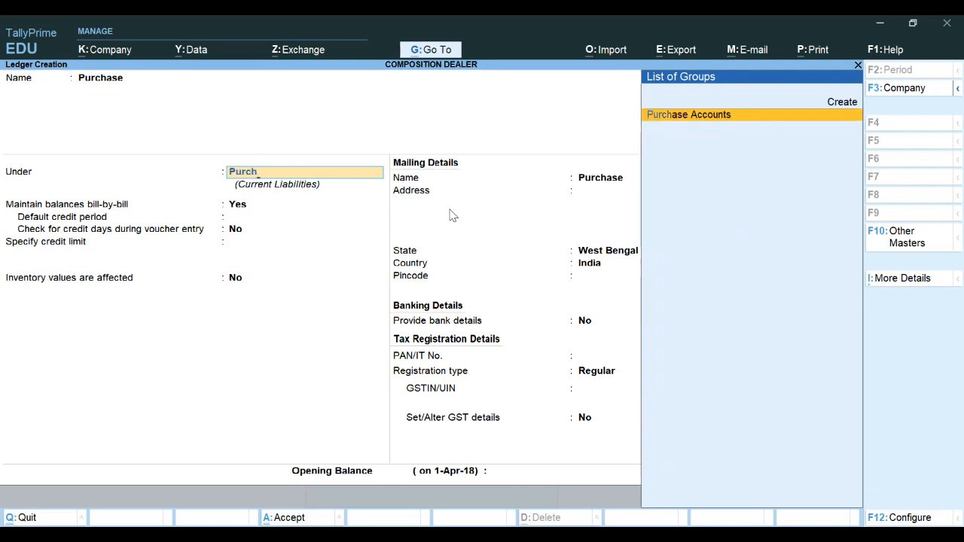
{"action": "key", "text": "Return"}
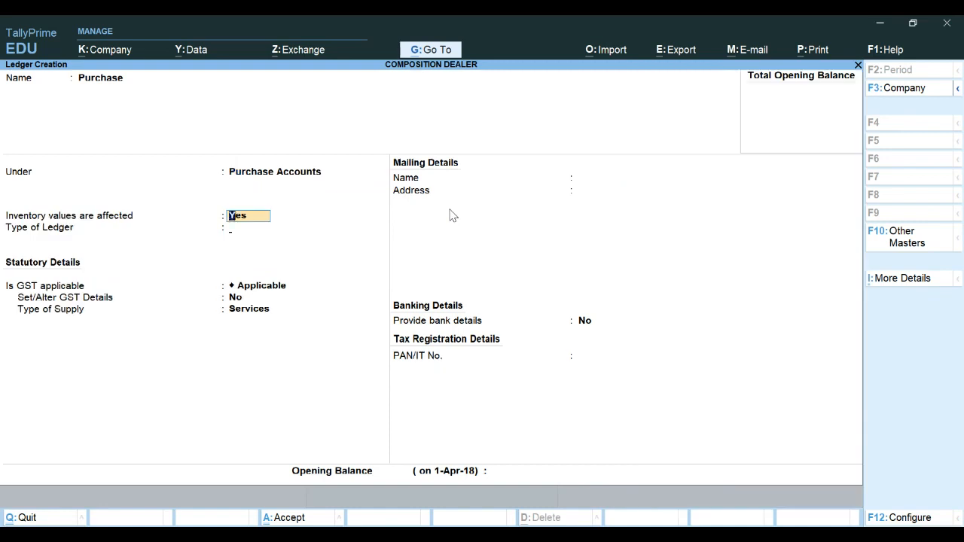
Keep GST applicable, set the type of supply to Goods, and save the Purchase ledger
{"action": "key", "text": "Return"}
{"action": "key", "text": "Return"}
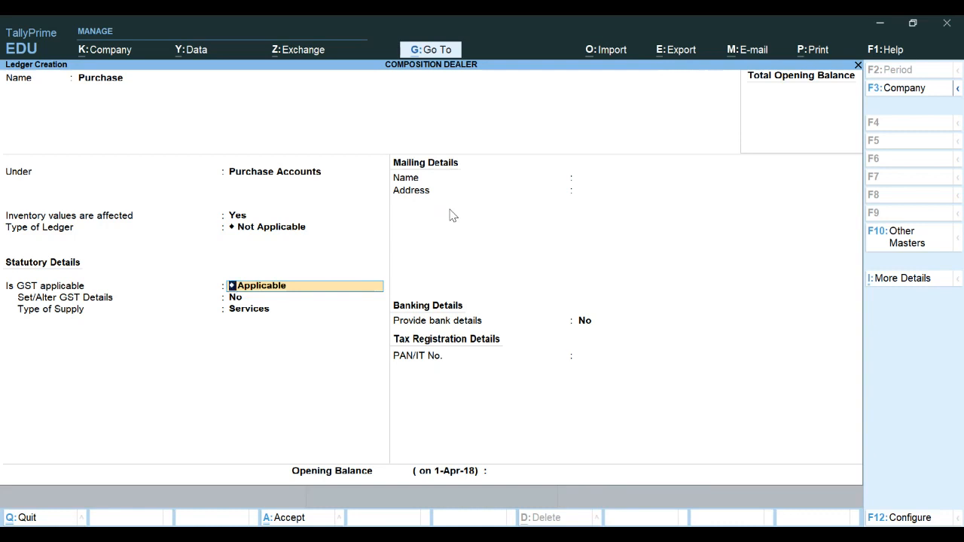
{"action": "key", "text": "Return"}
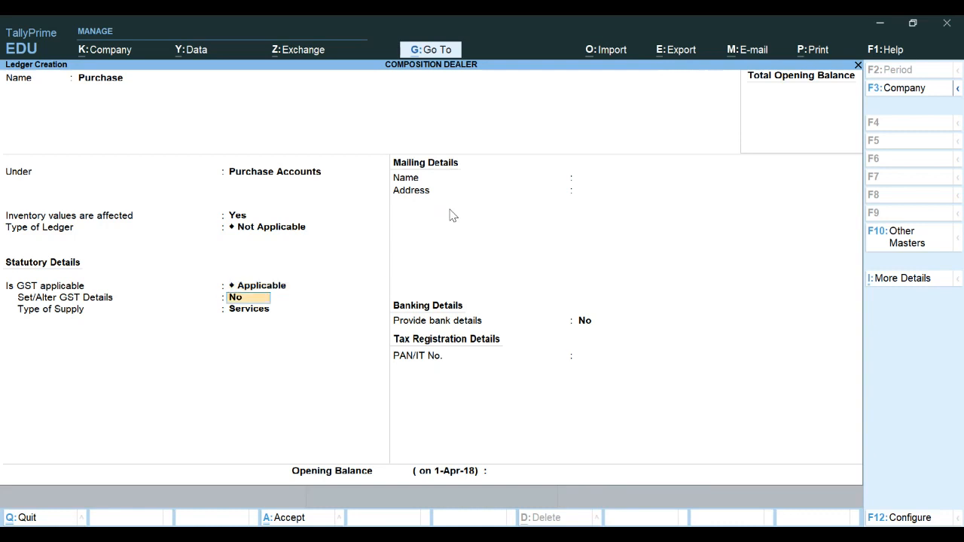
{"action": "key", "text": "Return"}
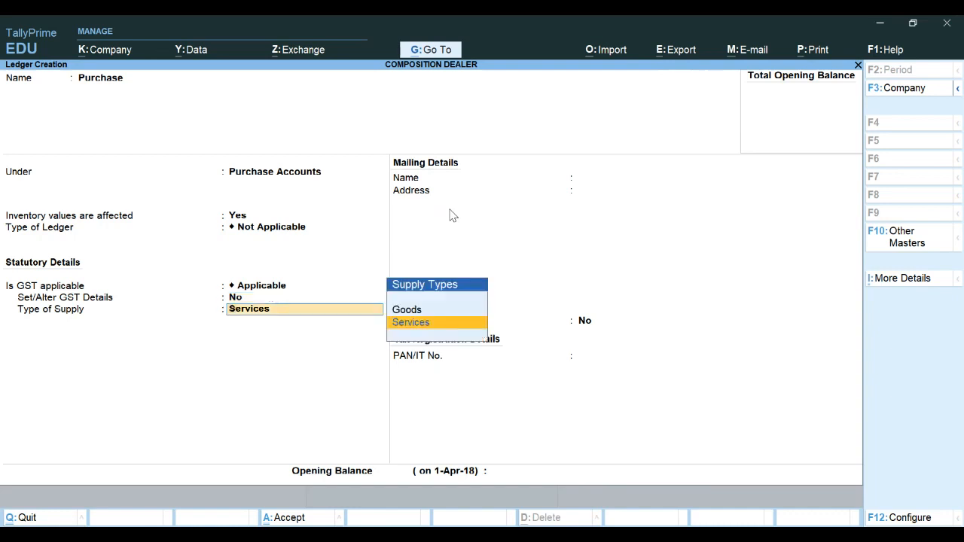
{"action": "key", "text": "Up"}
{"action": "key", "text": "Return"}
{"action": "key", "text": "Return"}
{"action": "key", "text": "Return"}
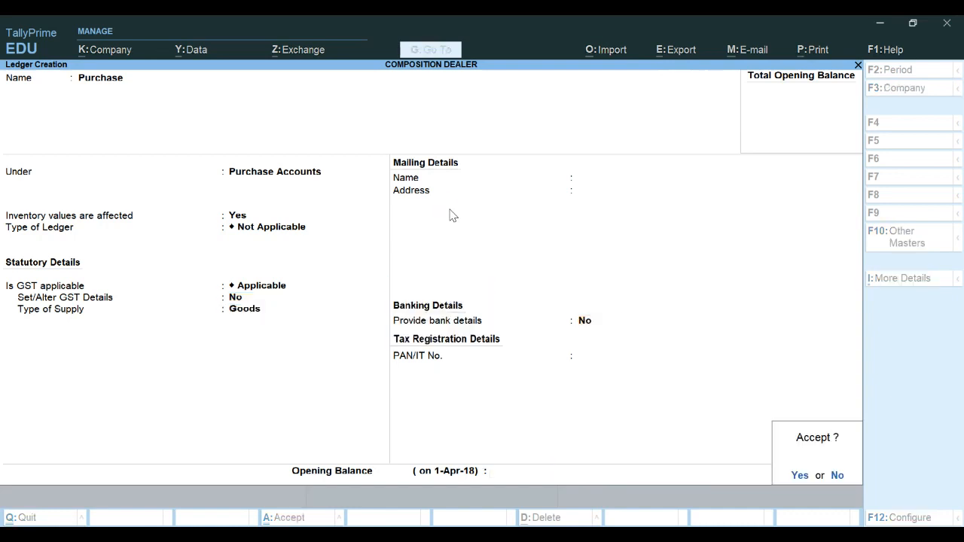
{"action": "key", "text": "Return"}
Start a new ledger named Sales under the Sales Accounts group, keeping GST applicable
{"action": "type", "text": "Sales"}
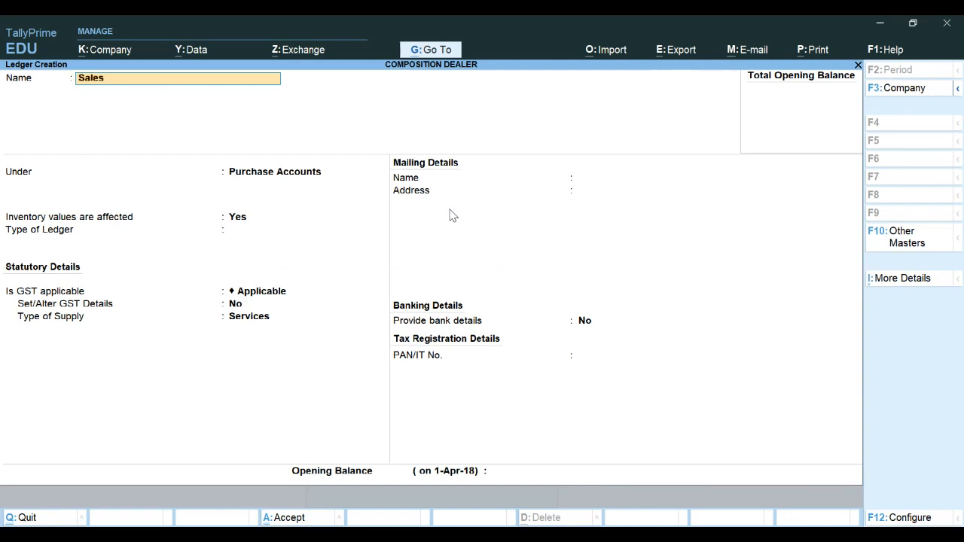
{"action": "key", "text": "Return"}
{"action": "type", "text": "Sales"}
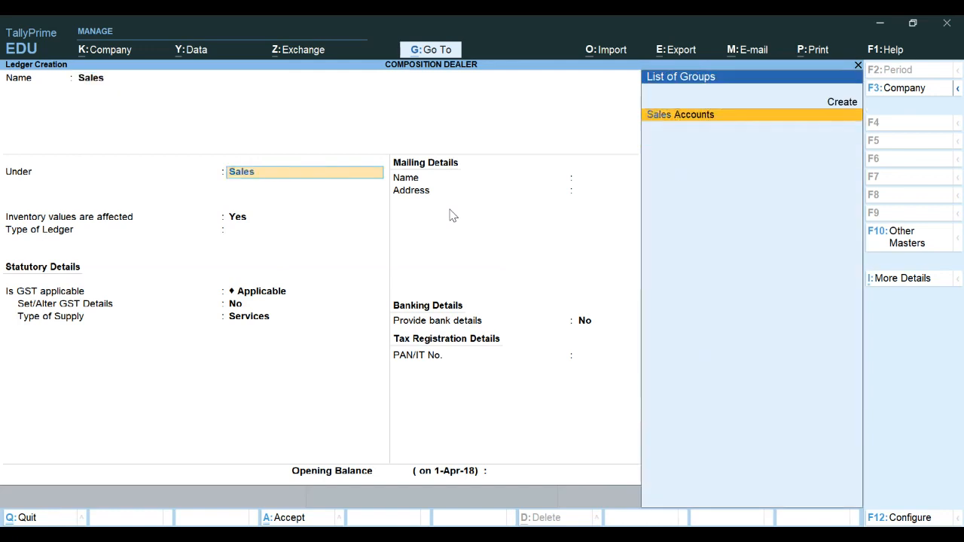
{"action": "key", "text": "Return"}
{"action": "key", "text": "Return"}
{"action": "key", "text": "Return"}
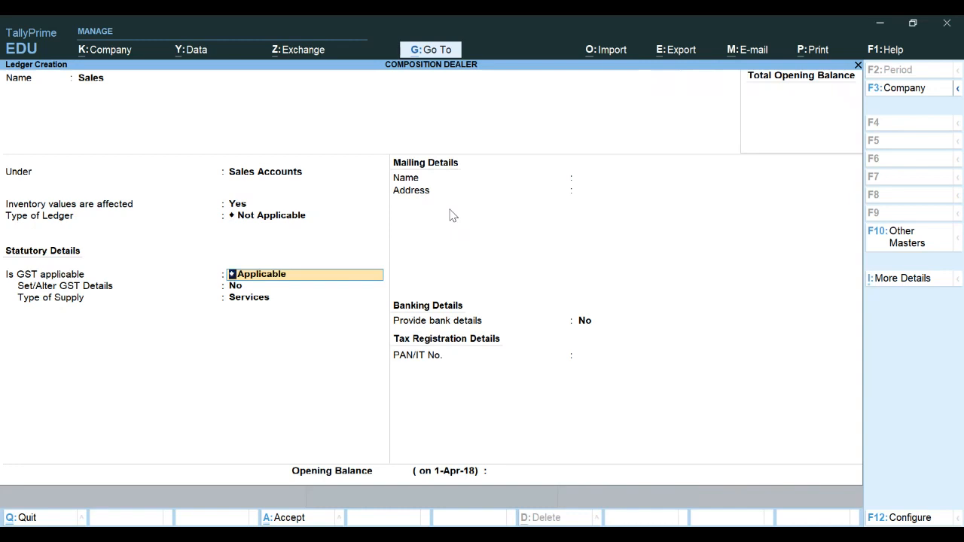
Set the Sales ledger's type of supply to Goods and save the ledger
{"action": "key", "text": "Return"}
{"action": "key", "text": "Return"}
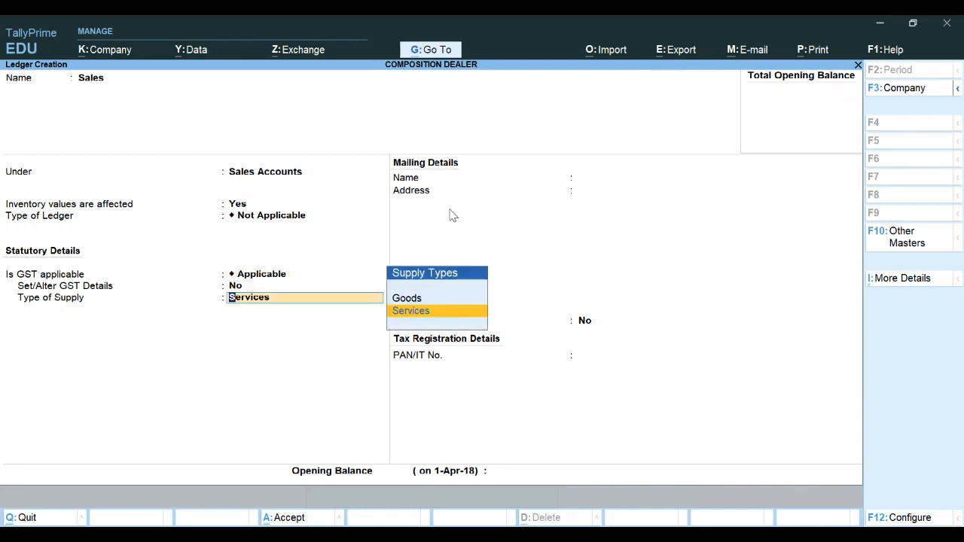
{"action": "key", "text": "Up"}
{"action": "key", "text": "Return"}
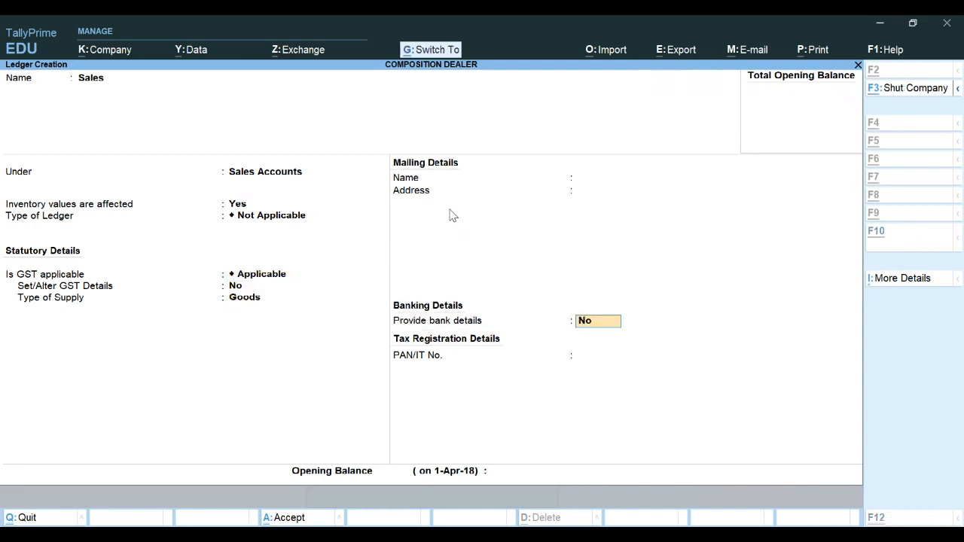
{"action": "key", "text": "ctrl+a"}
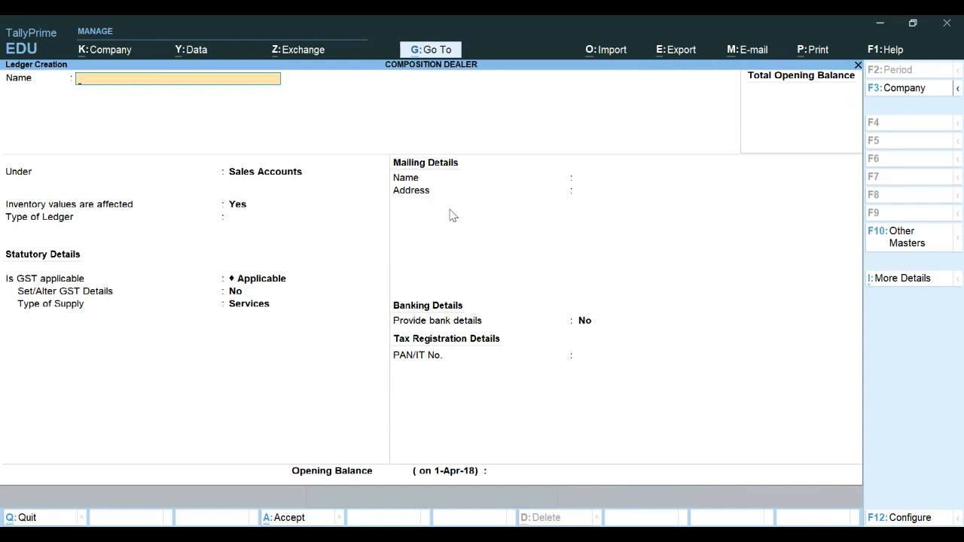
Reopen ledger creation and start a ledger named Capital under the Capital Account group
{"action": "key", "text": "Escape"}
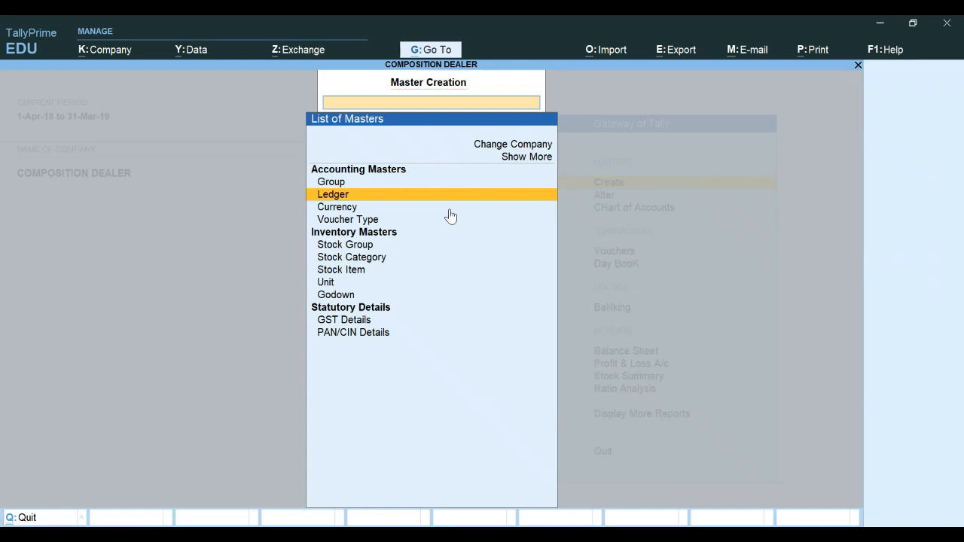
{"action": "key", "text": "Return"}
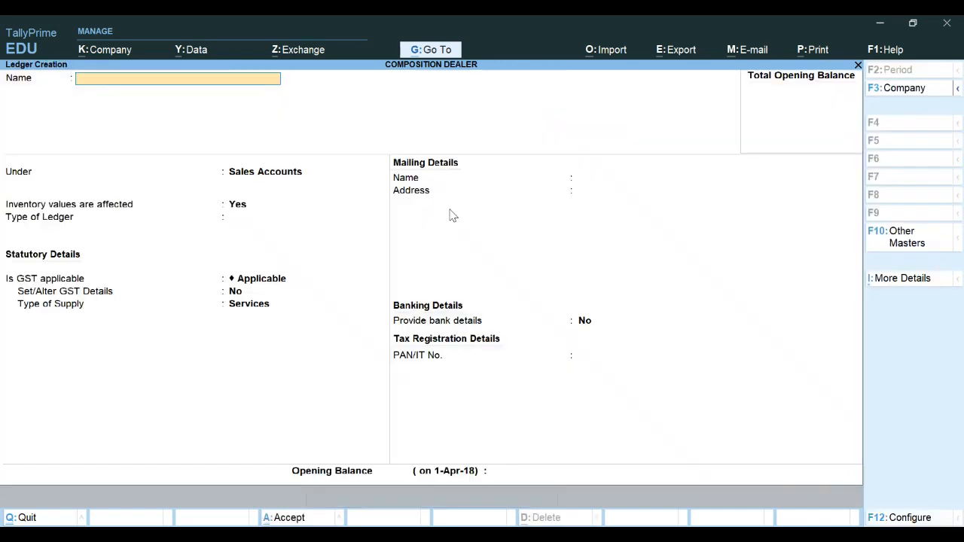
{"action": "type", "text": "Capital"}
{"action": "key", "text": "Return"}
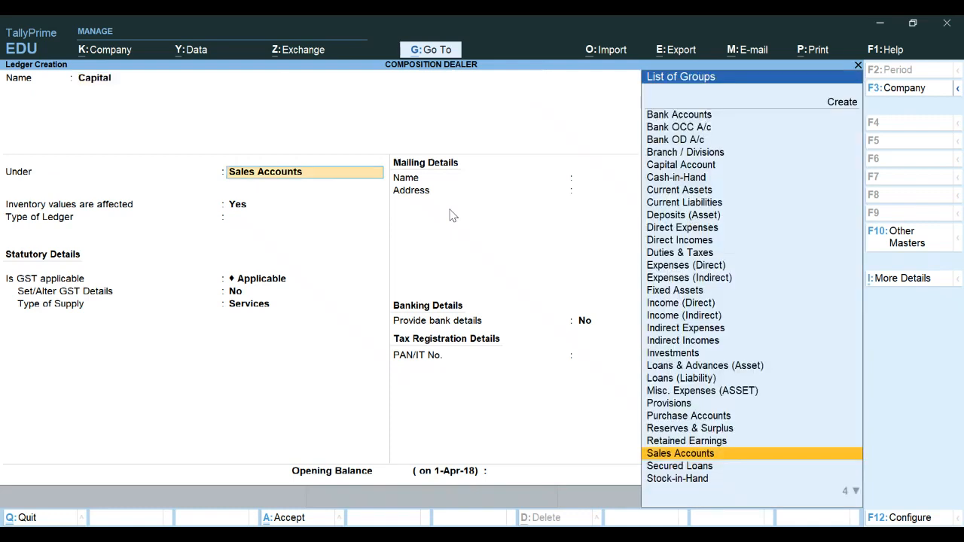
{"action": "type", "text": "Cap"}
{"action": "key", "text": "Return"}
Give the Capital ledger an opening balance of 10,00,000 Cr and save it
{"action": "key", "text": "Return"}
{"action": "key", "text": "Return"}
{"action": "key", "text": "Return"}
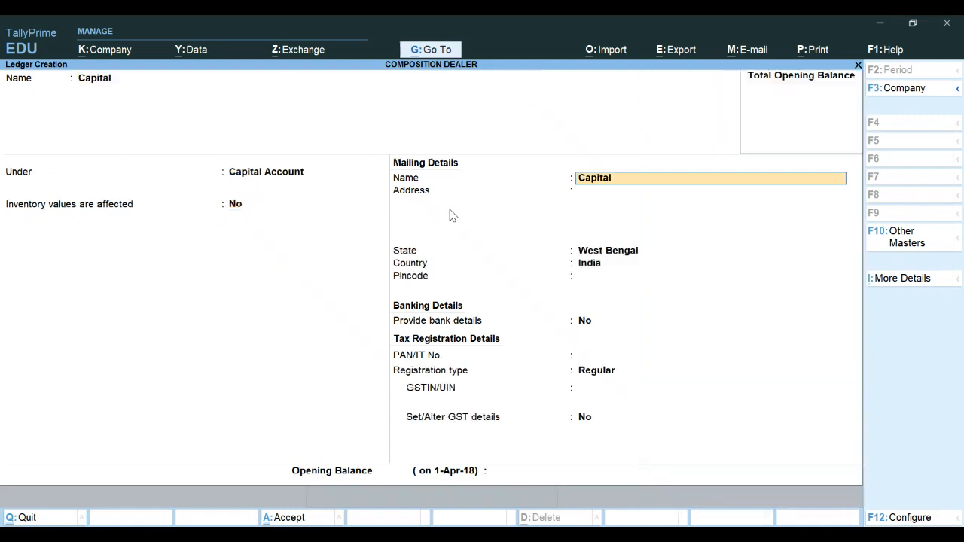
{"action": "key", "text": "Return"}
{"action": "key", "text": "Return"}
{"action": "key", "text": "Return"}
{"action": "key", "text": "Return"}
{"action": "key", "text": "Return"}
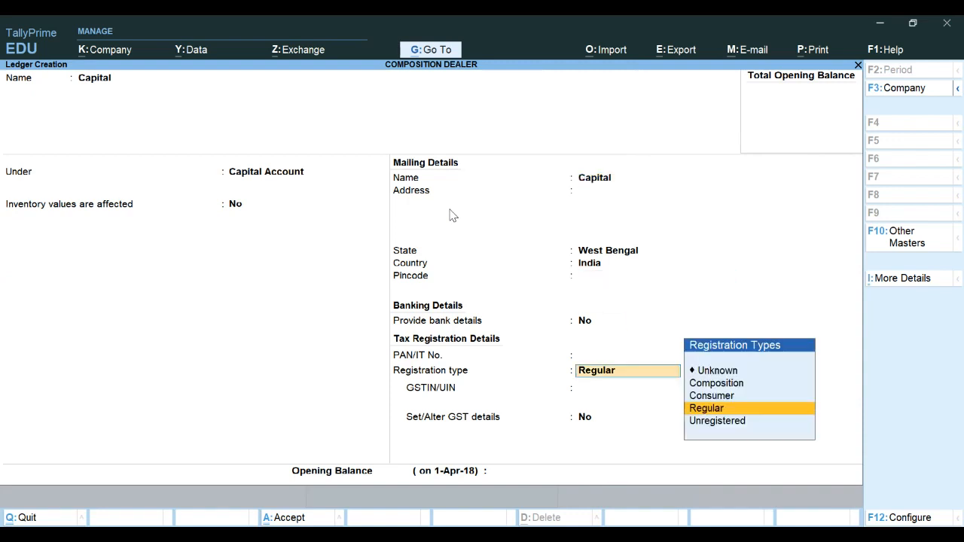
{"action": "type", "text": "1000000"}
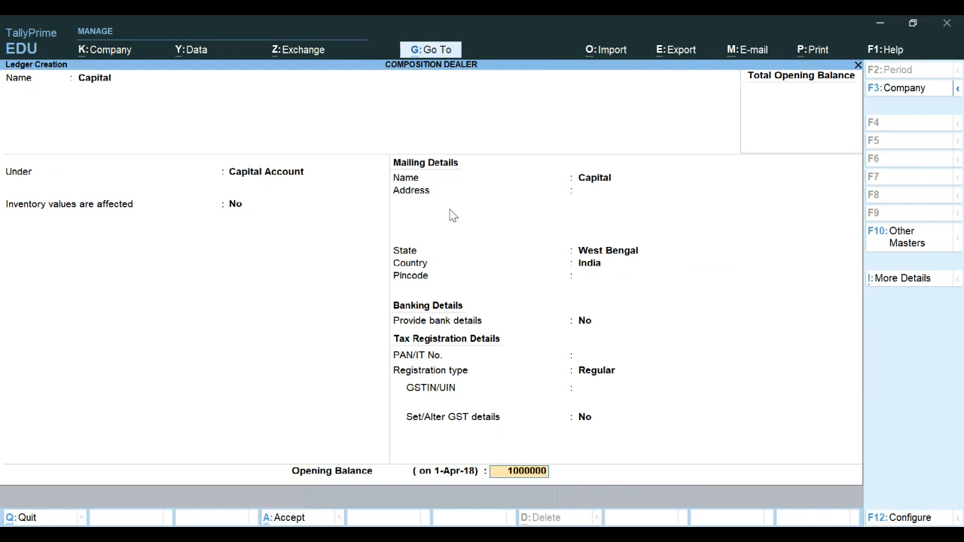
{"action": "key", "text": "Return"}
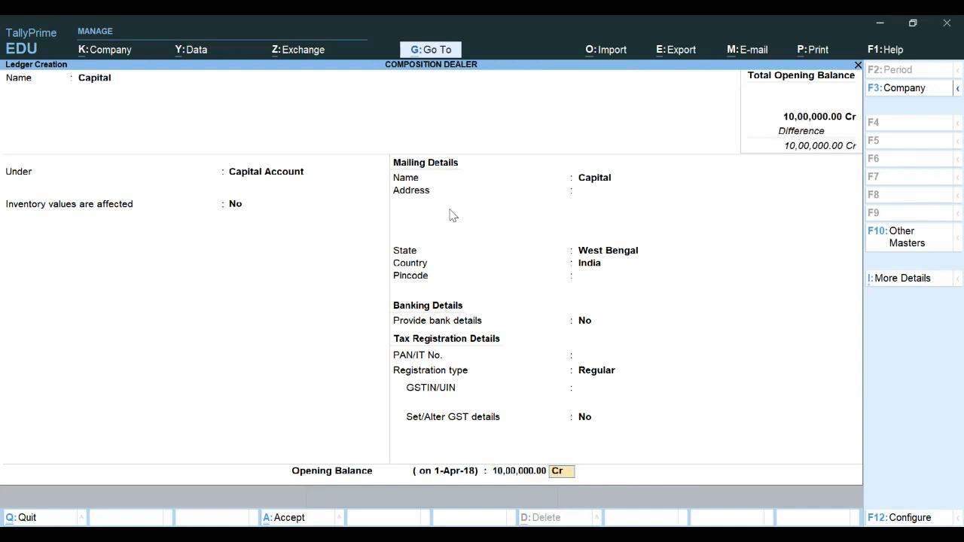
{"action": "key", "text": "Return"}
Start a new ledger named Bank under the Bank Accounts group
{"action": "key", "text": "Return"}
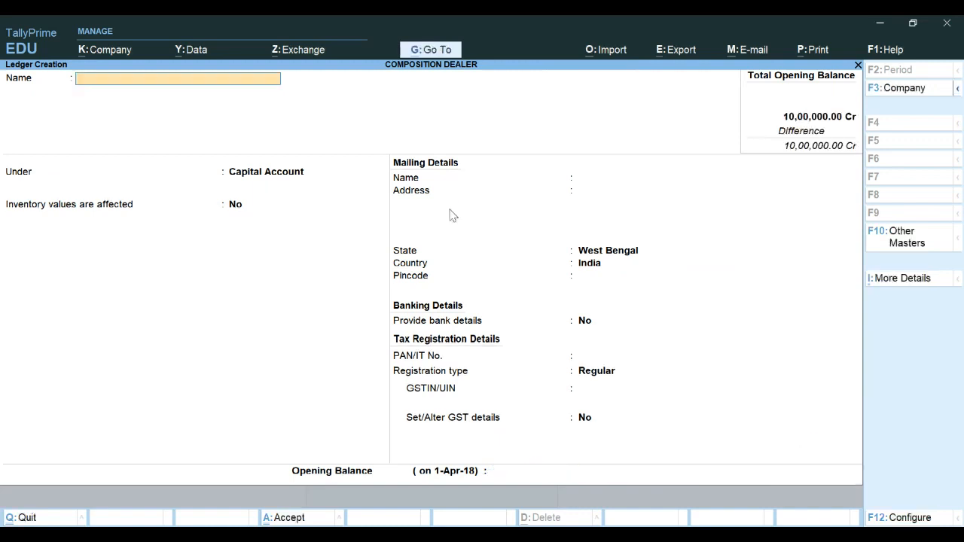
{"action": "type", "text": "Bank"}
{"action": "key", "text": "Return"}
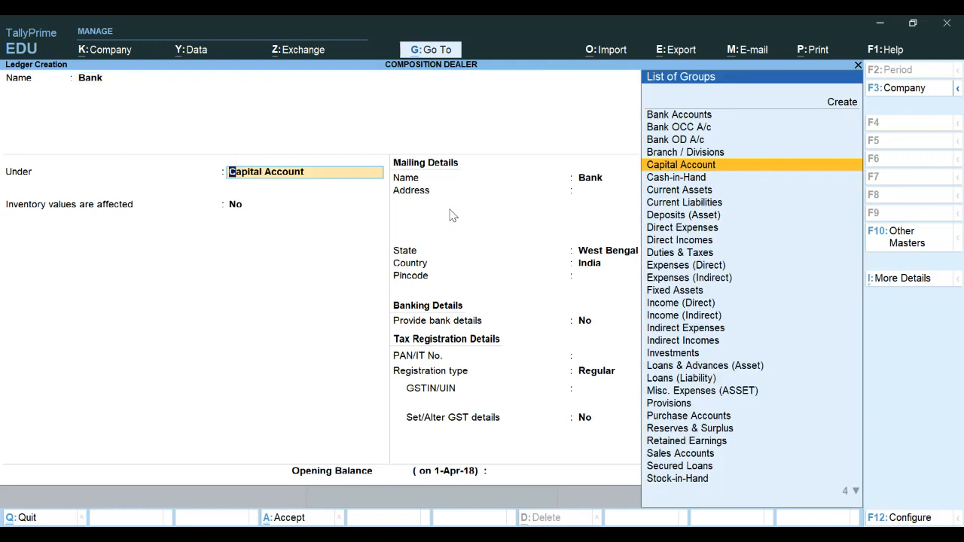
{"action": "key", "text": "Up"}
{"action": "key", "text": "Up"}
{"action": "key", "text": "Up"}
{"action": "key", "text": "Up"}
{"action": "key", "text": "Return"}
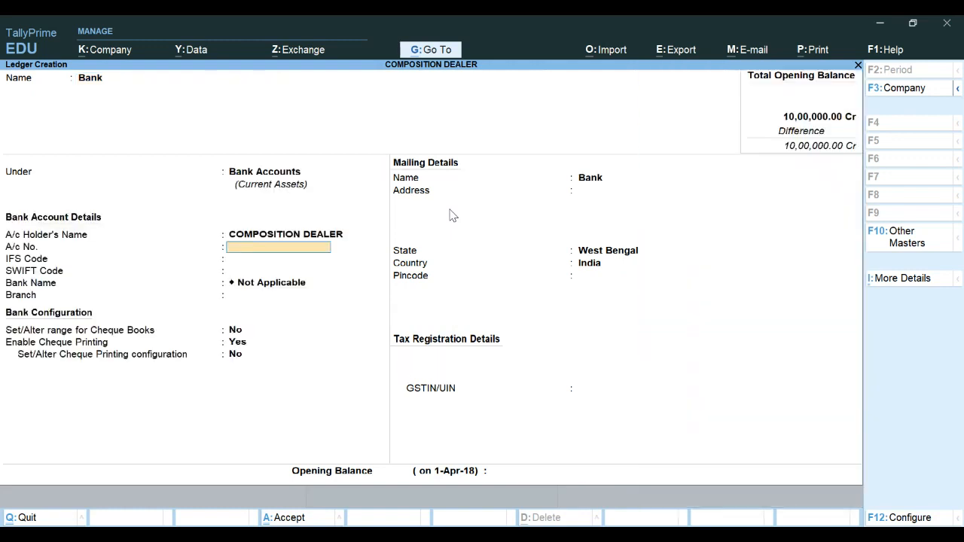
Give the Bank ledger an opening balance of 10,00,000 Dr and save it
{"action": "key", "text": "Return"}
{"action": "key", "text": "Return"}
{"action": "key", "text": "Return"}
{"action": "key", "text": "Return"}
{"action": "key", "text": "Return"}
{"action": "key", "text": "Return"}
{"action": "key", "text": "Return"}
{"action": "key", "text": "Return"}
{"action": "key", "text": "Return"}
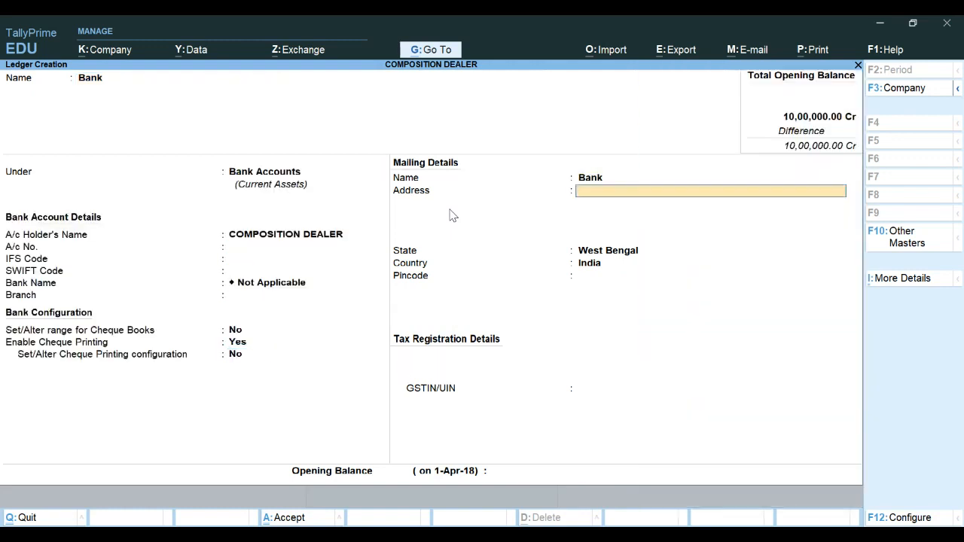
{"action": "key", "text": "Return"}
{"action": "key", "text": "Return"}
{"action": "key", "text": "Return"}
{"action": "key", "text": "Return"}
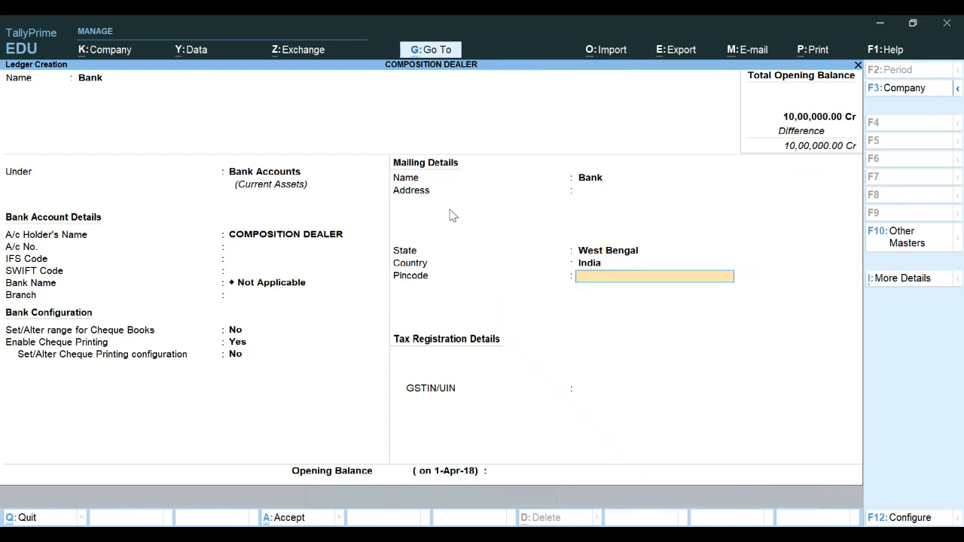
{"action": "type", "text": "100000"}
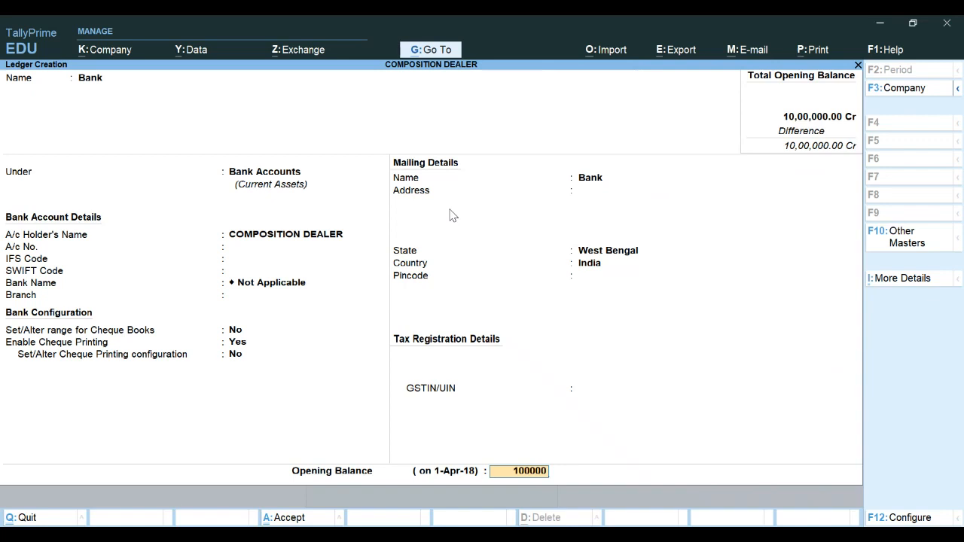
{"action": "key", "text": "Return"}
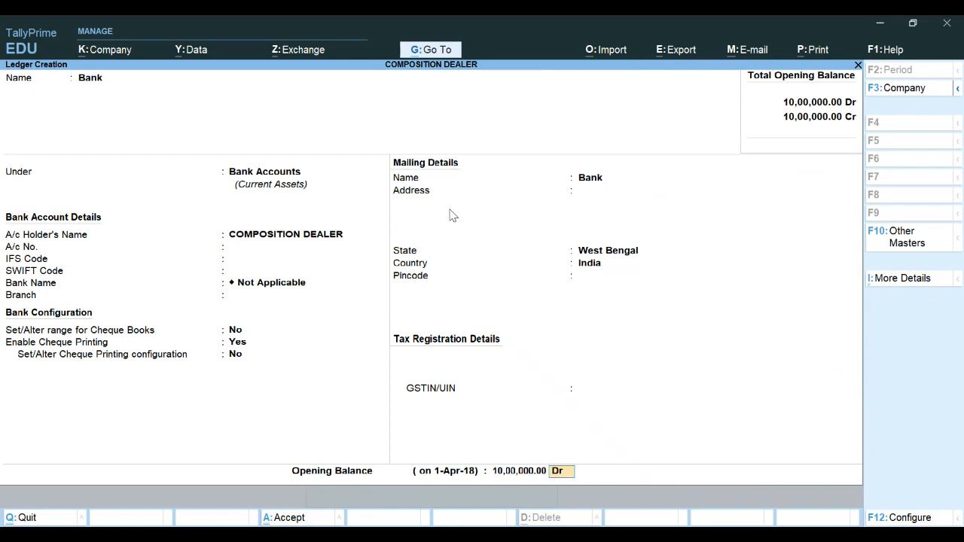
{"action": "key", "text": "Return"}
{"action": "key", "text": "Return"}
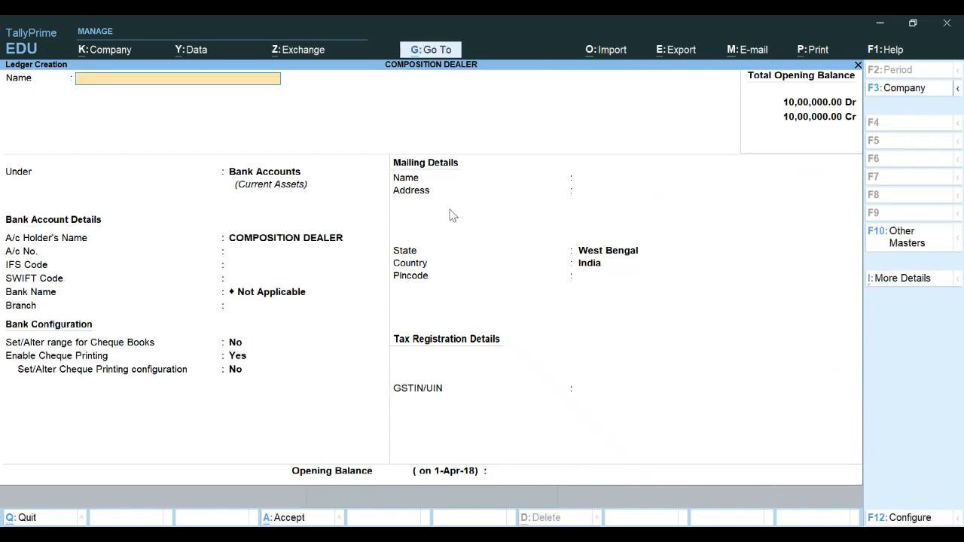
Open the Balance Sheet in detailed view to review the opening balances of capital and bank
{"action": "key", "text": "Escape"}
{"action": "key", "text": "Escape"}
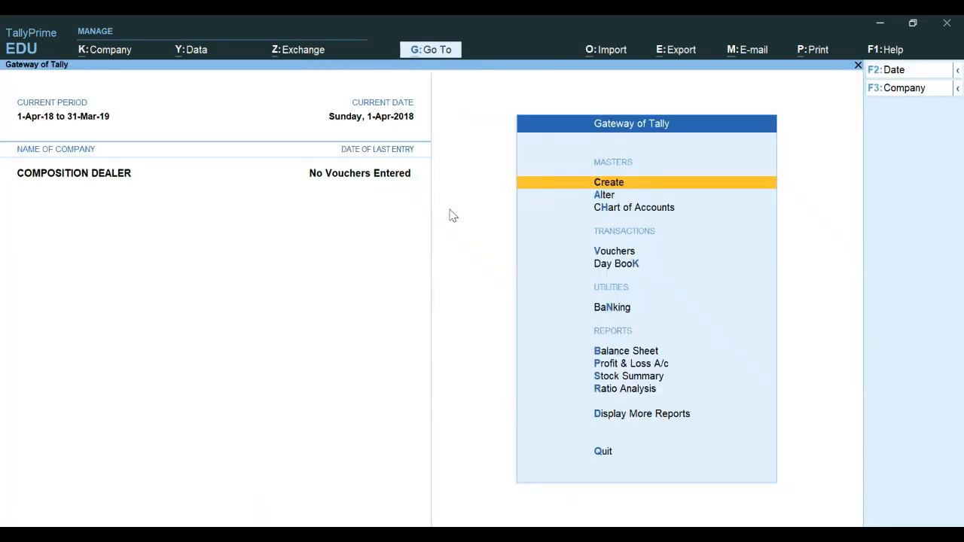
{"action": "key", "text": "Down"}
{"action": "key", "text": "Down"}
{"action": "key", "text": "Down"}
{"action": "key", "text": "Down"}
{"action": "key", "text": "Down"}
{"action": "key", "text": "Down"}
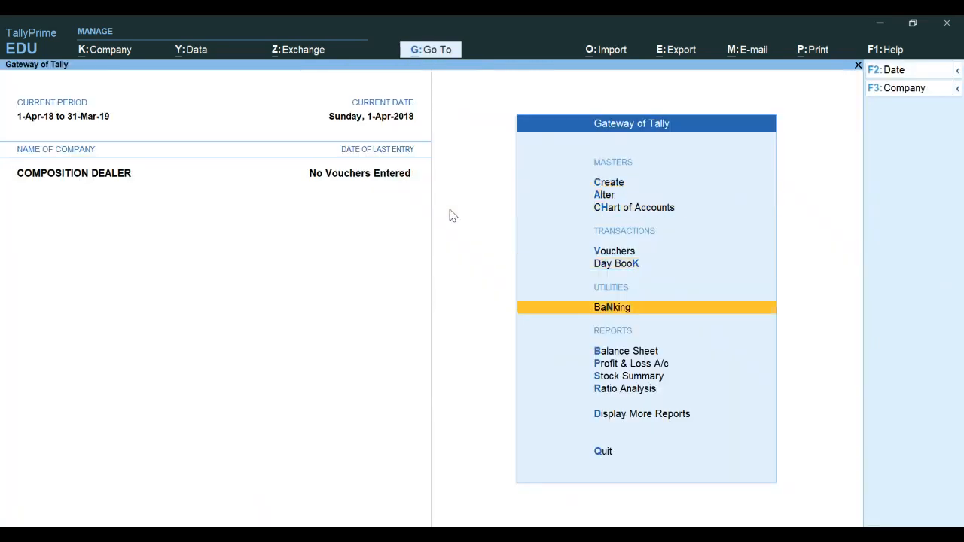
{"action": "key", "text": "Return"}
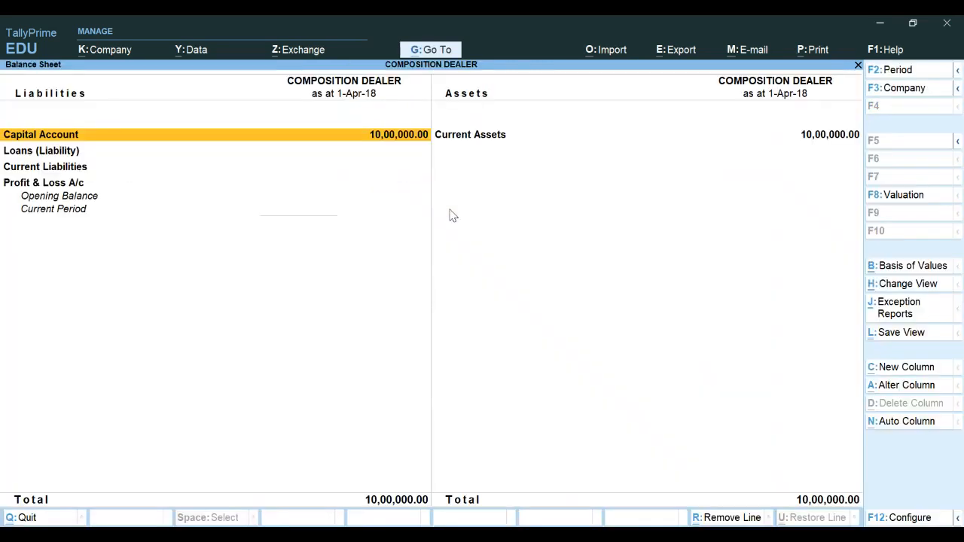
{"action": "key", "text": "alt+F5"}
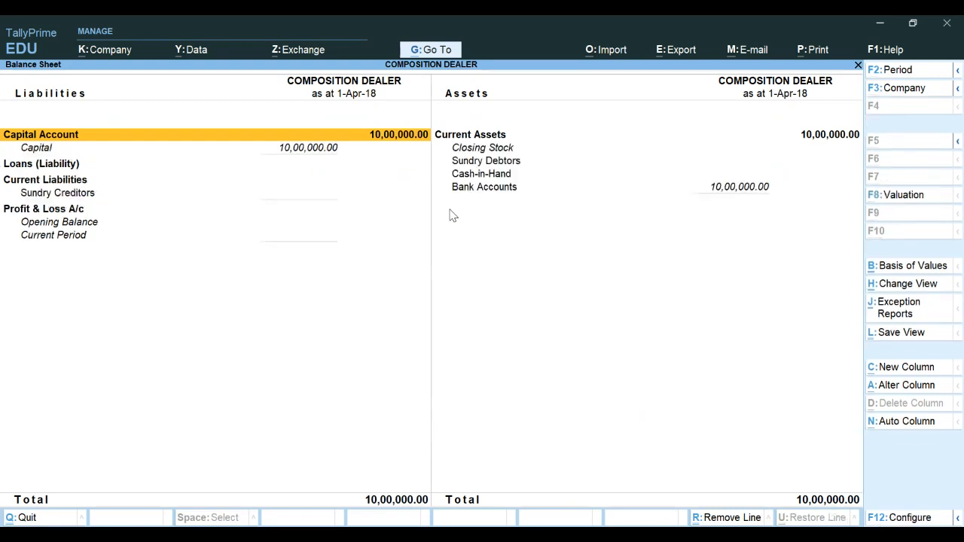
{"action": "key", "text": "Right"}
{"action": "key", "text": "Down"}
{"action": "key", "text": "Down"}
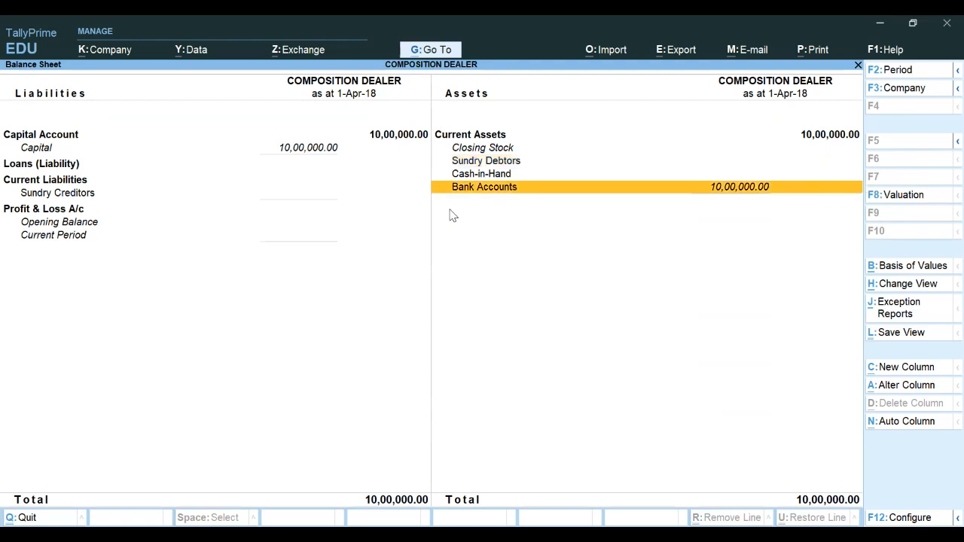
{"action": "key", "text": "Escape"}
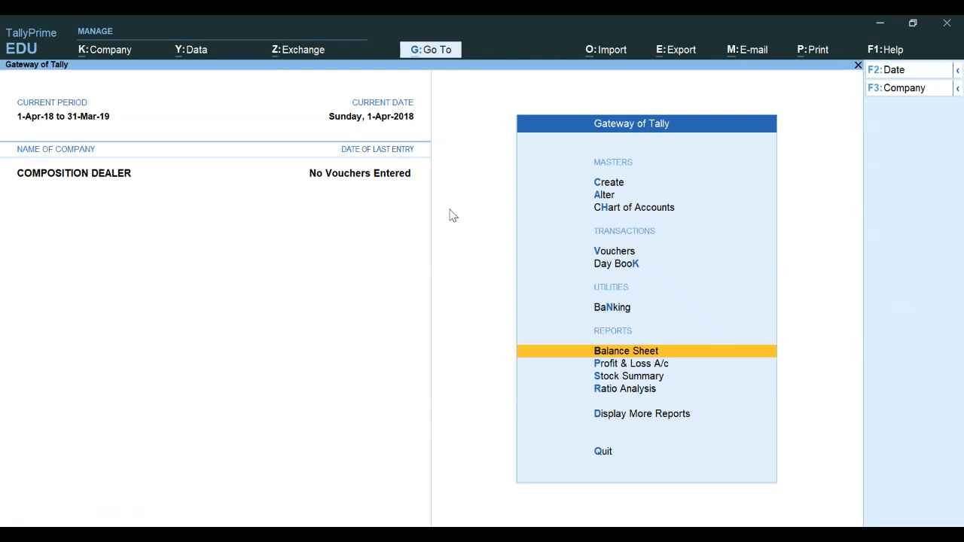
Open unit creation and start a simple unit with the symbol pcs
{"action": "key", "text": "Up"}
{"action": "key", "text": "Up"}
{"action": "key", "text": "Up"}
{"action": "key", "text": "Up"}
{"action": "key", "text": "Up"}
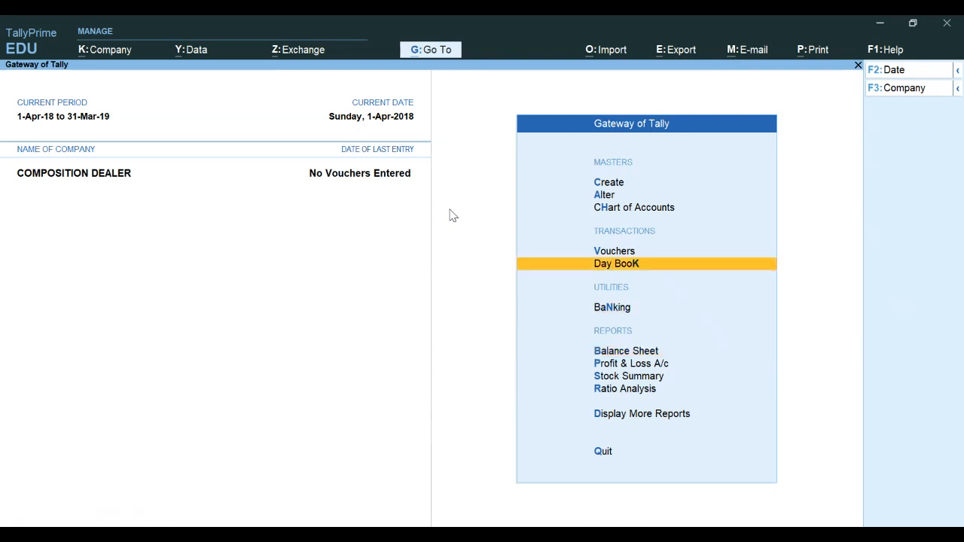
{"action": "key", "text": "Up"}
{"action": "key", "text": "Return"}
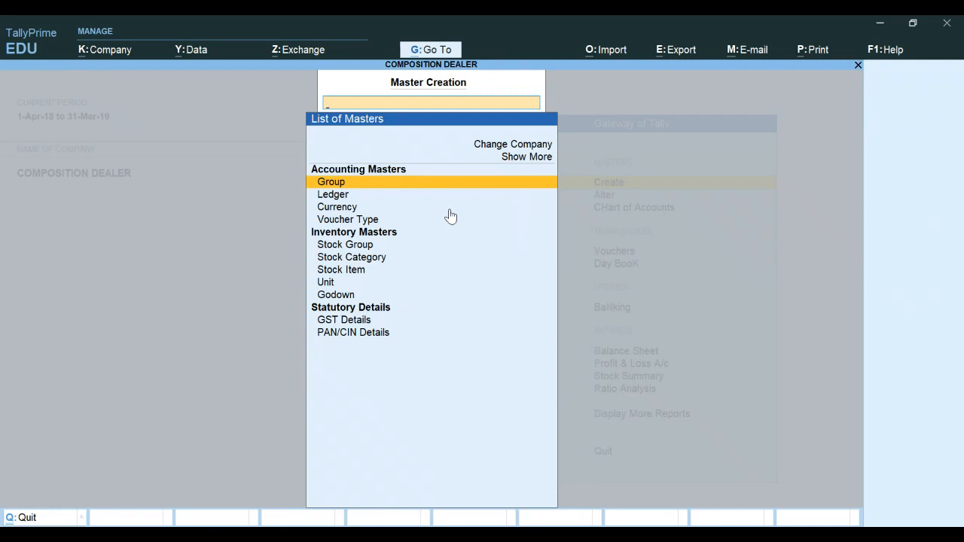
{"action": "key", "text": "Down"}
{"action": "key", "text": "Down"}
{"action": "key", "text": "Down"}
{"action": "key", "text": "Down"}
{"action": "key", "text": "Down"}
{"action": "key", "text": "Down"}
{"action": "key", "text": "Down"}
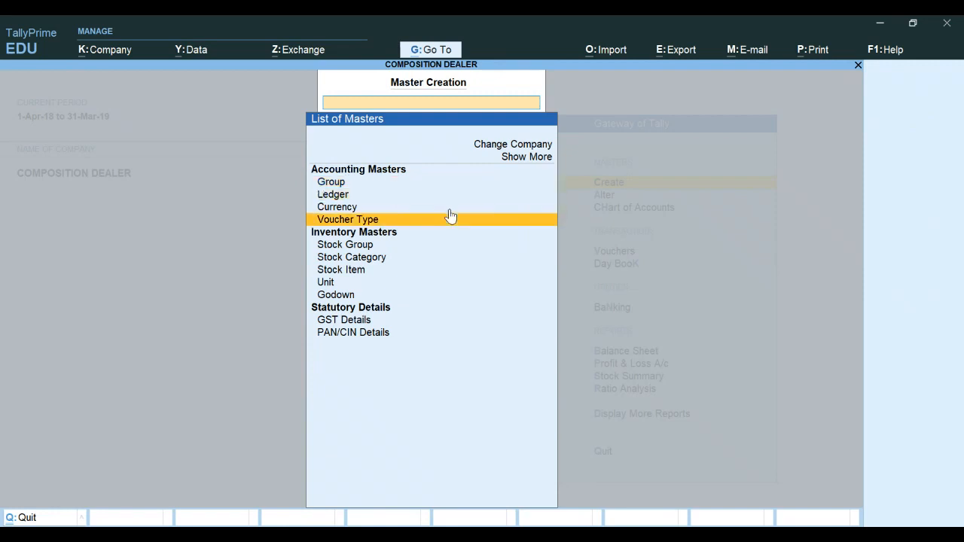
{"action": "key", "text": "Return"}
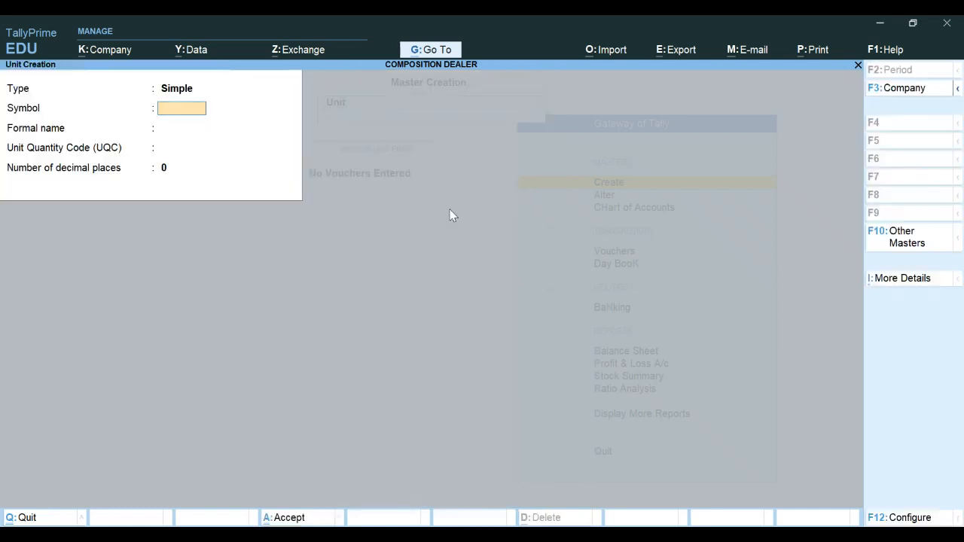
{"action": "type", "text": "pcs"}
{"action": "key", "text": "Return"}
{"action": "key", "text": "Return"}
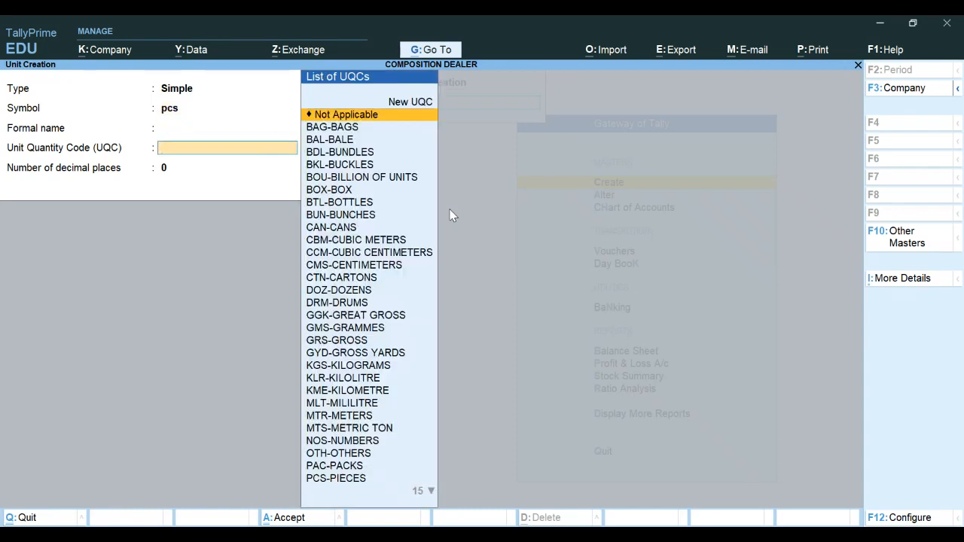
Assign the unit quantity code PCS-PIECES with 0 decimal places, save the pcs unit and close unit creation
{"action": "type", "text": "pc"}
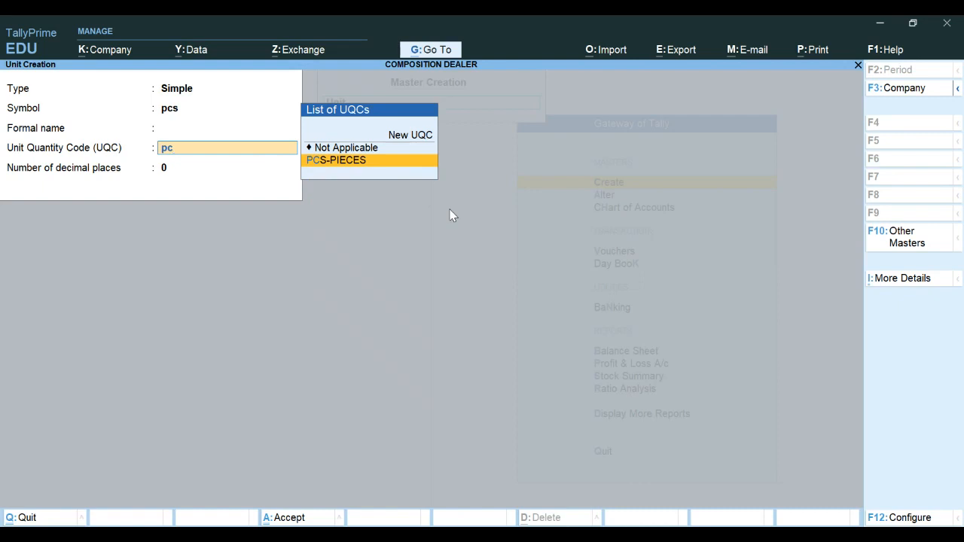
{"action": "key", "text": "Return"}
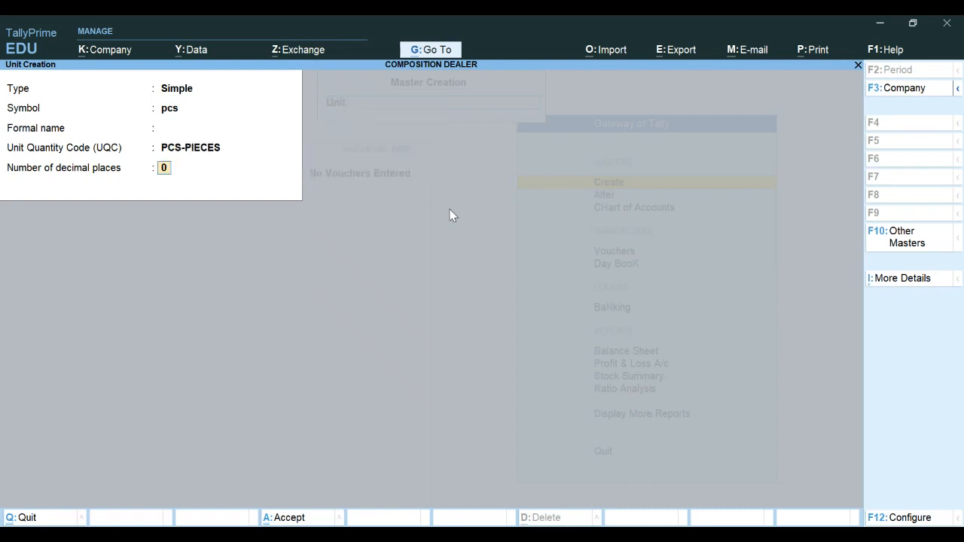
{"action": "key", "text": "Return"}
{"action": "key", "text": "Return"}
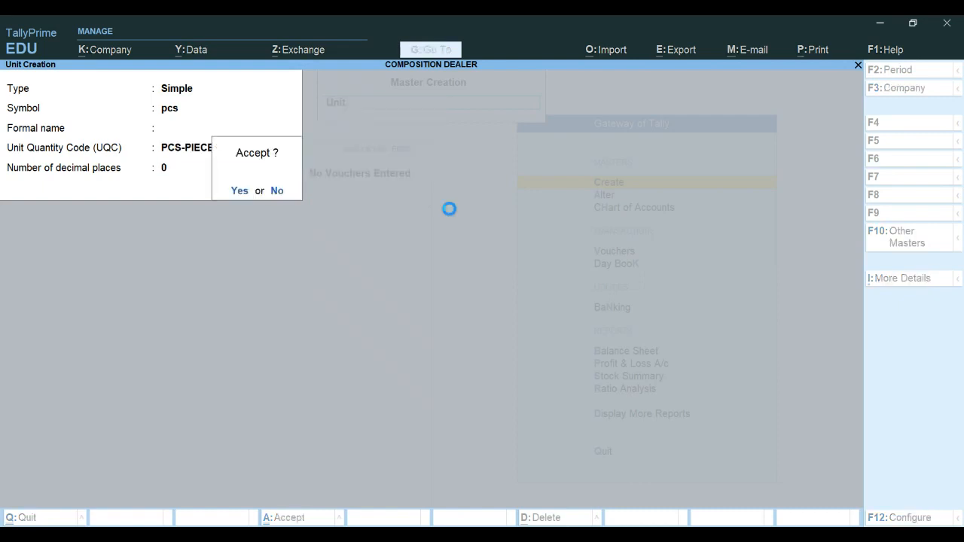
{"action": "key", "text": "Escape"}
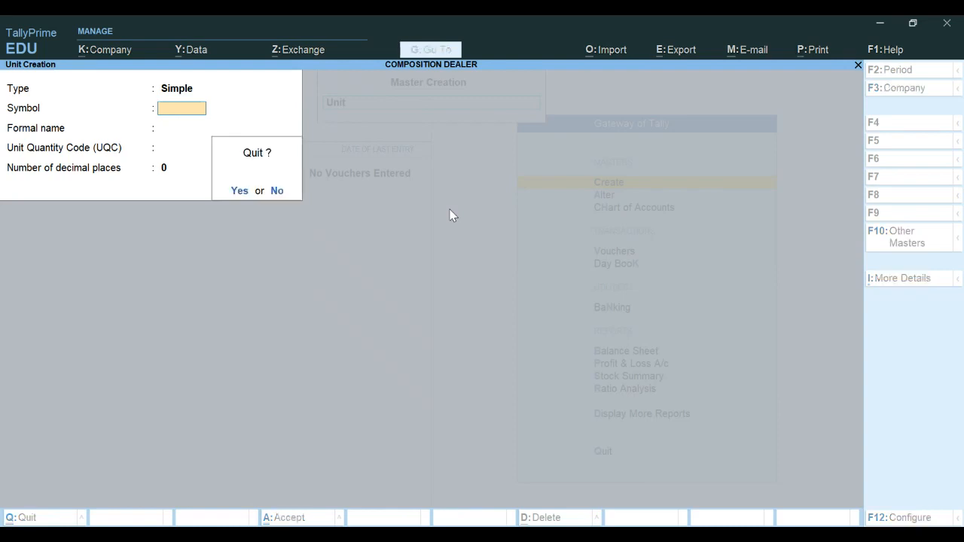
{"action": "key", "text": "Return"}
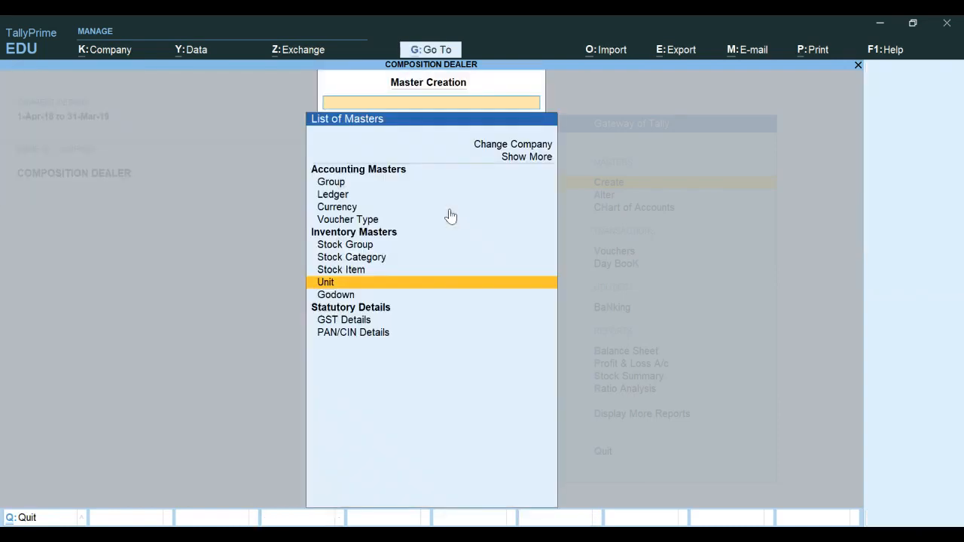
Start a new stock item named Product A
{"action": "key", "text": "Up"}
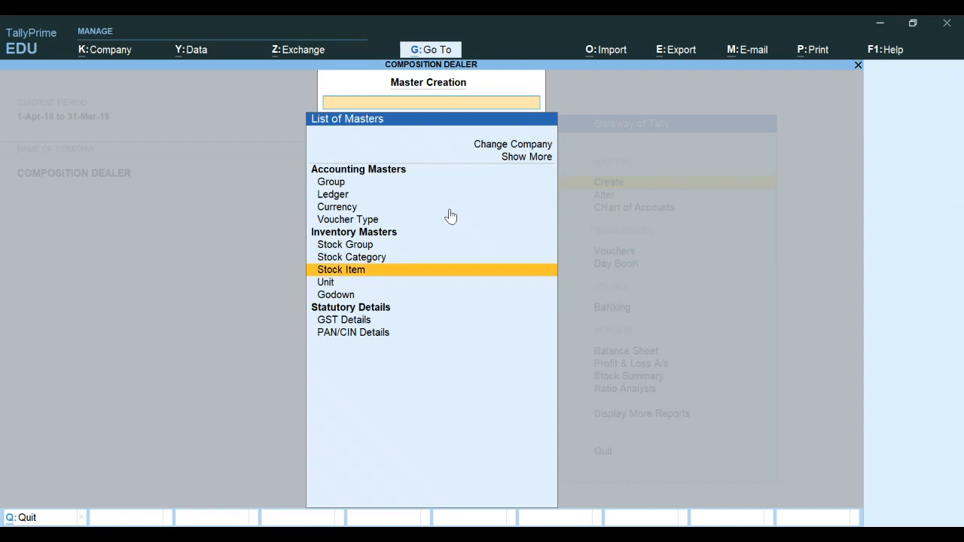
{"action": "key", "text": "Return"}
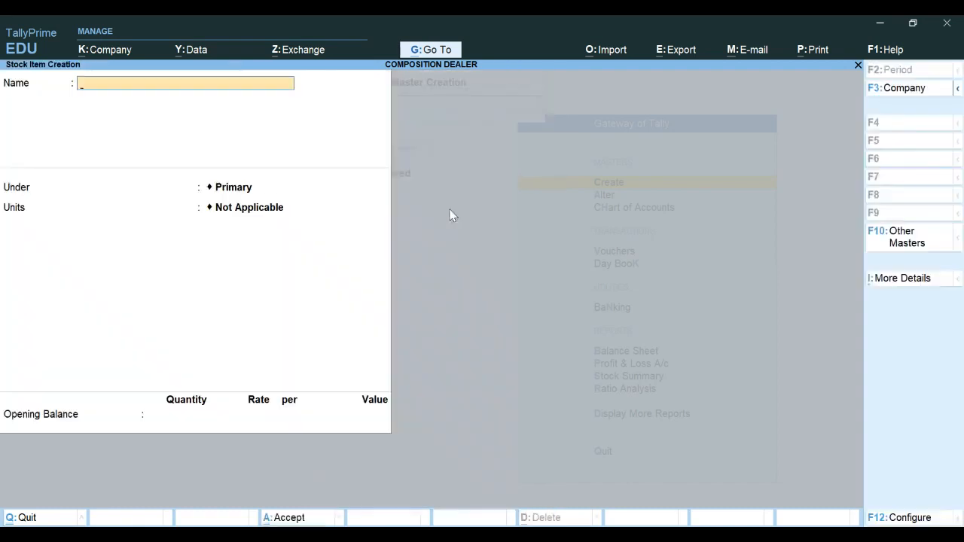
{"action": "type", "text": "Product a"}
{"action": "key", "text": "BackSpace"}
{"action": "key", "text": "BackSpace"}
{"action": "key", "text": "Return"}
{"action": "type", "text": "A"}
{"action": "key", "text": "BackSpace"}
{"action": "key", "text": "BackSpace"}
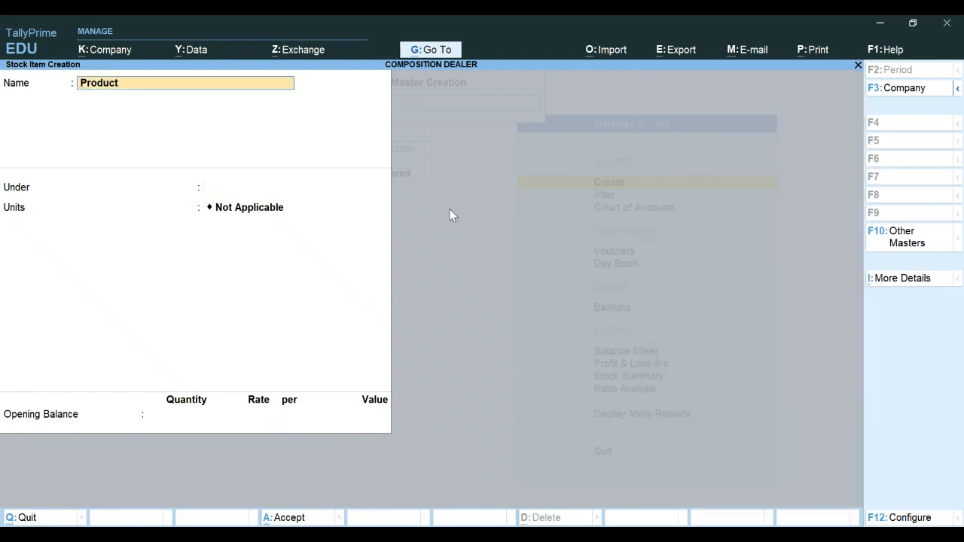
{"action": "type", "text": "Product A"}
{"action": "key", "text": "Return"}
{"action": "key", "text": "Return"}
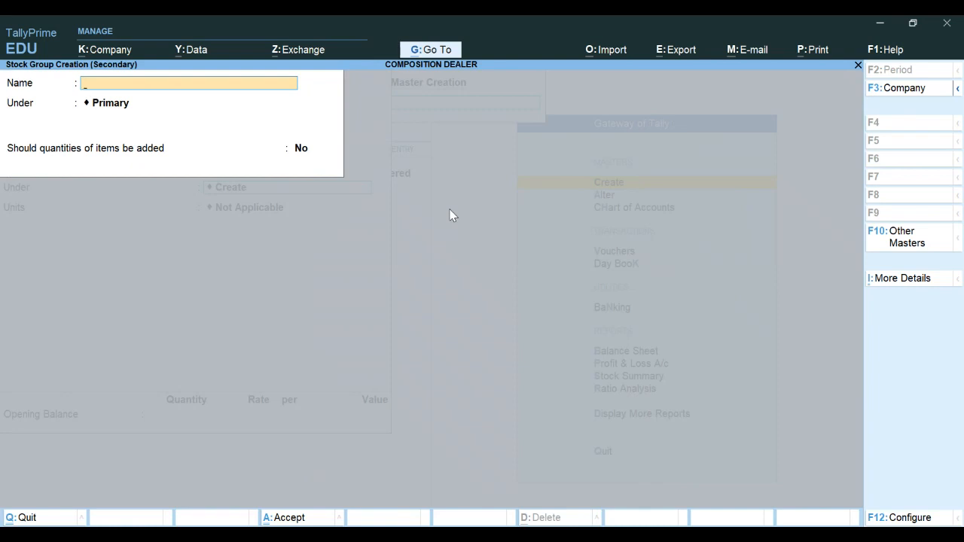
Close the stock group creation form and set Product A's unit to pcs
{"action": "key", "text": "Escape"}
{"action": "key", "text": "Down"}
{"action": "key", "text": "Return"}
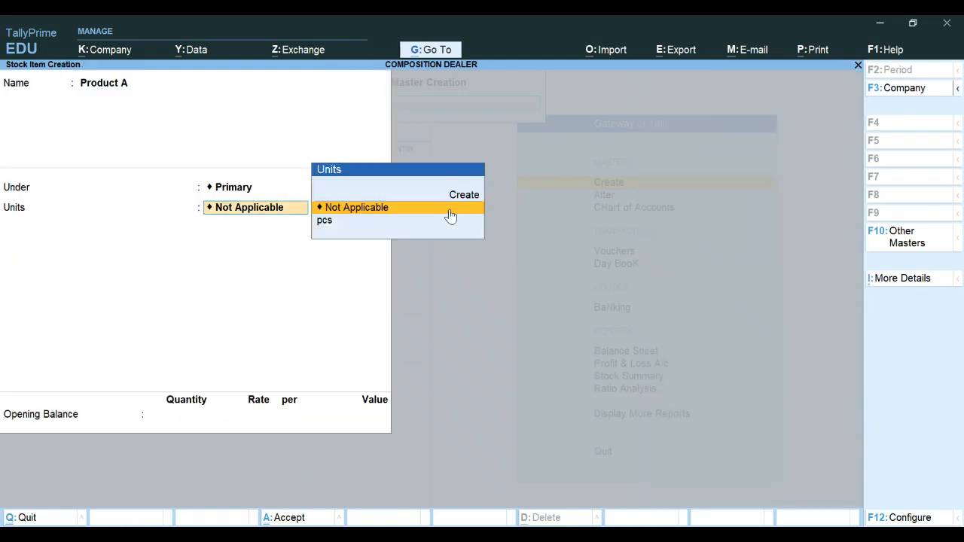
{"action": "key", "text": "Down"}
{"action": "key", "text": "Return"}
{"action": "key", "text": "Return"}
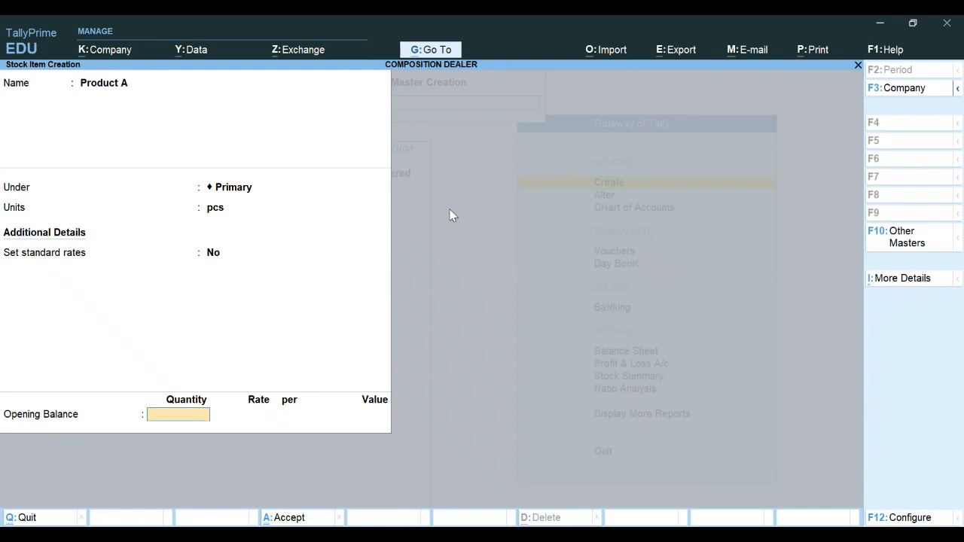
Open Product A's GST details from the more details list and close them
{"action": "left_click", "coordinate": [906, 282]}
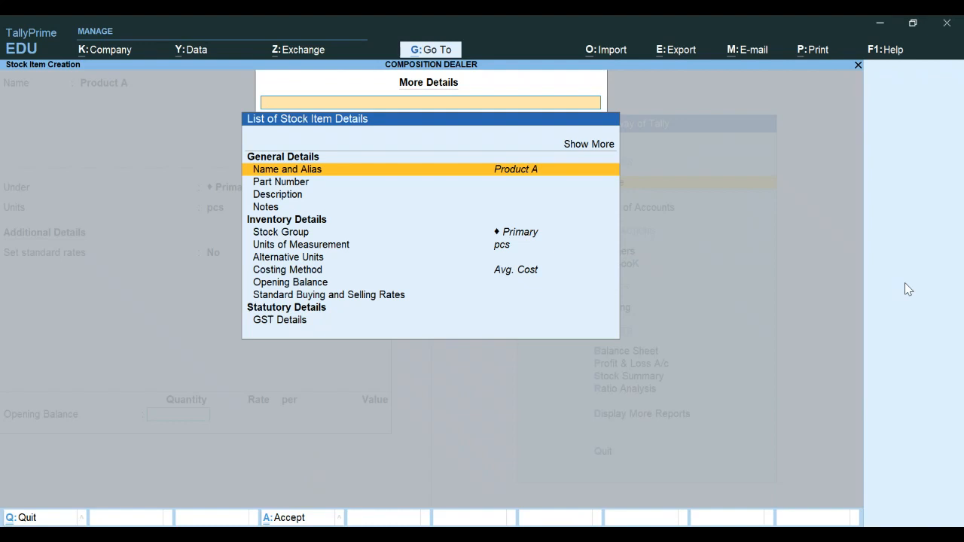
{"action": "key", "text": "Down"}
{"action": "key", "text": "Down"}
{"action": "key", "text": "Down"}
{"action": "key", "text": "Down"}
{"action": "key", "text": "Down"}
{"action": "key", "text": "Down"}
{"action": "key", "text": "Down"}
{"action": "key", "text": "Down"}
{"action": "key", "text": "Down"}
{"action": "key", "text": "Down"}
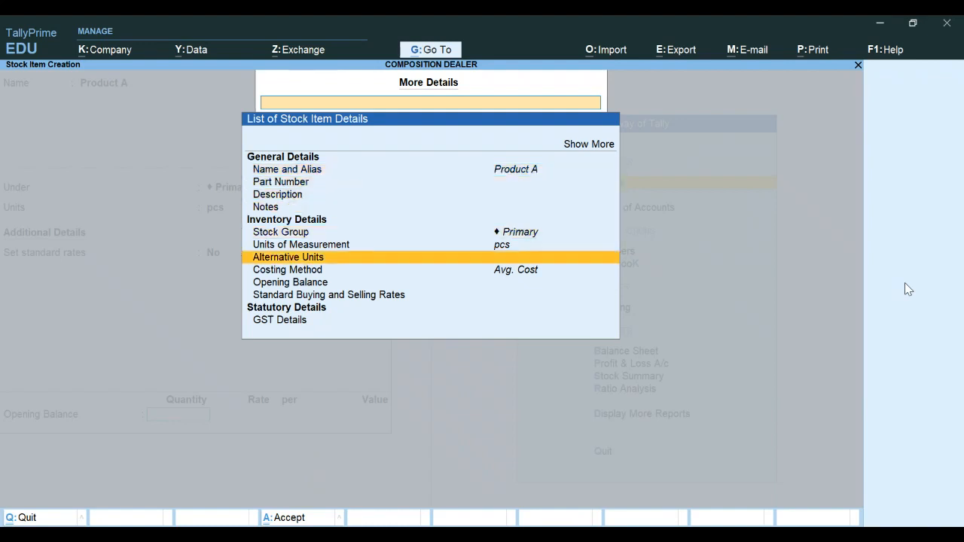
{"action": "key", "text": "Down"}
{"action": "key", "text": "Return"}
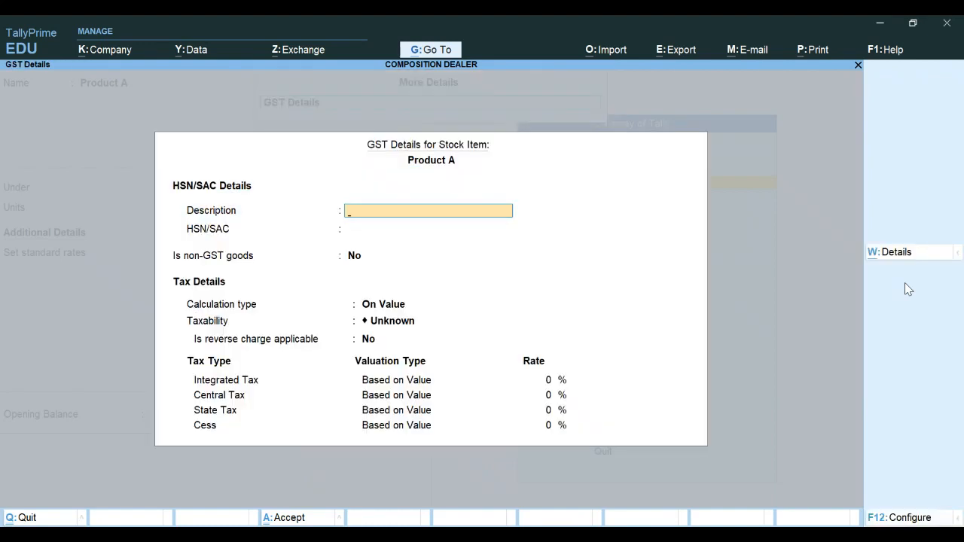
{"action": "key", "text": "Escape"}
{"action": "key", "text": "Escape"}
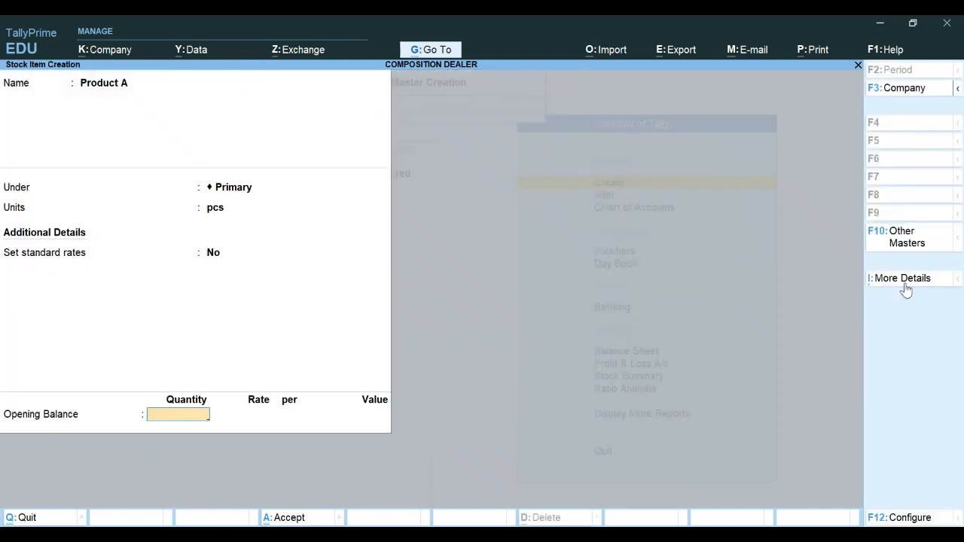
Examine the name and alias and the GST details configuration options for Product A
{"action": "left_click", "coordinate": [906, 286]}
{"action": "key", "text": "Return"}
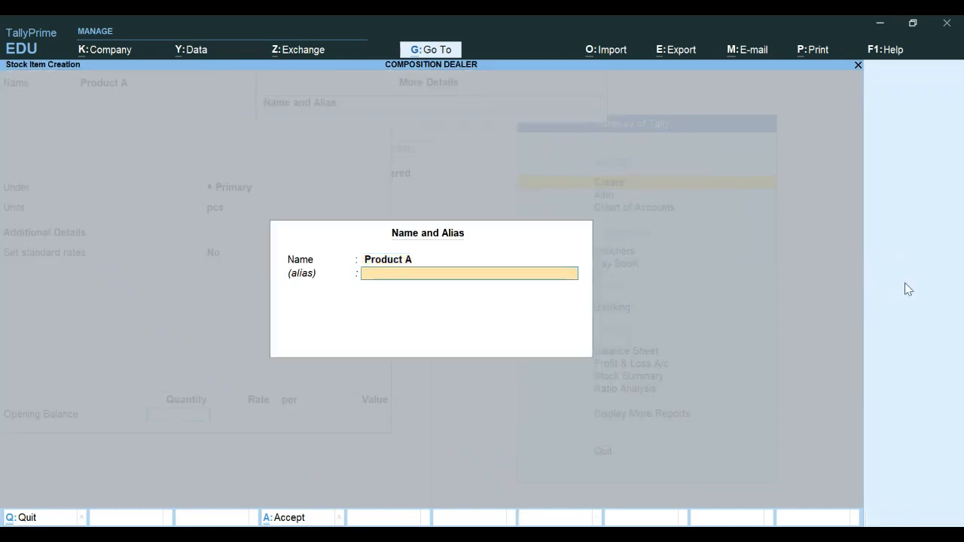
{"action": "key", "text": "Return"}
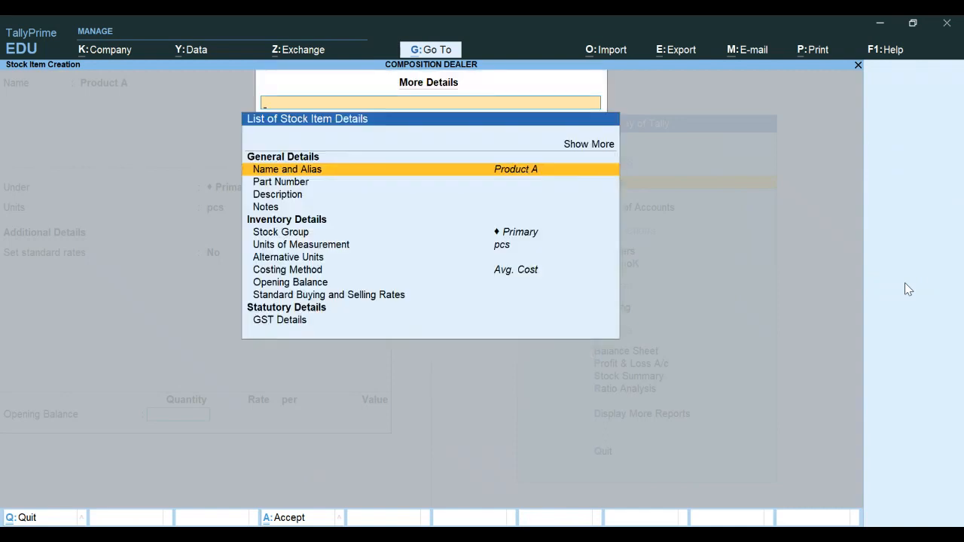
{"action": "key", "text": "Down"}
{"action": "key", "text": "Down"}
{"action": "key", "text": "Down"}
{"action": "key", "text": "Down"}
{"action": "key", "text": "Down"}
{"action": "key", "text": "Down"}
{"action": "key", "text": "Down"}
{"action": "key", "text": "Down"}
{"action": "key", "text": "Down"}
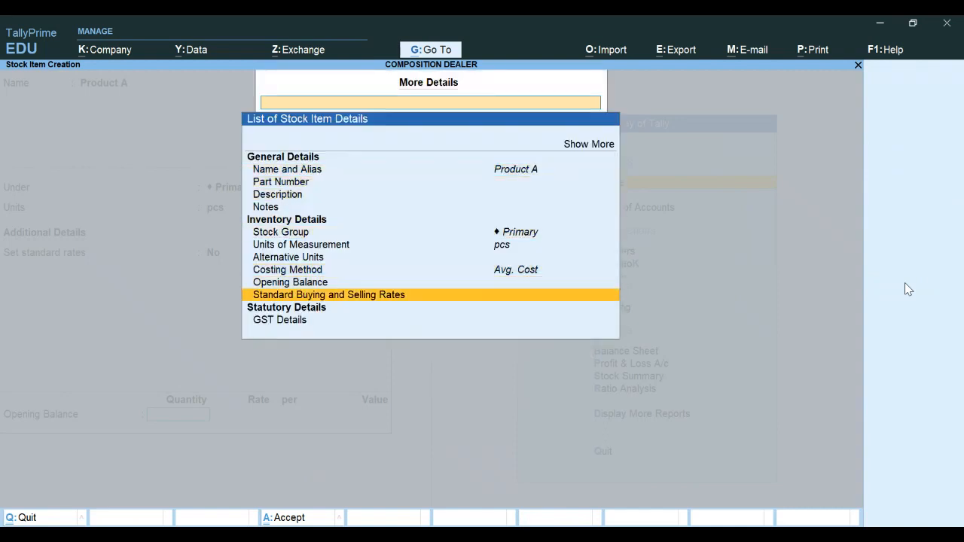
{"action": "key", "text": "Down"}
{"action": "key", "text": "Down"}
{"action": "key", "text": "Return"}
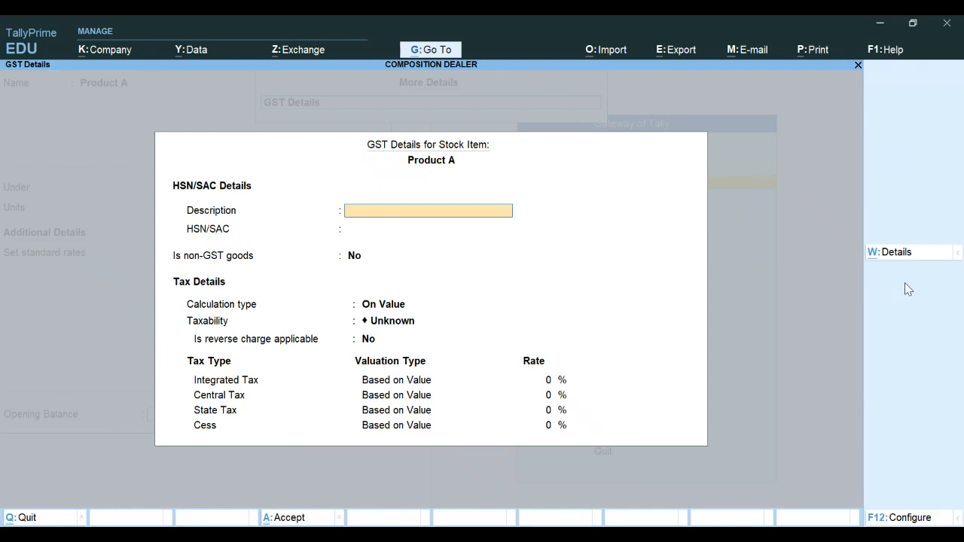
{"action": "key", "text": "F12"}
{"action": "key", "text": "Return"}
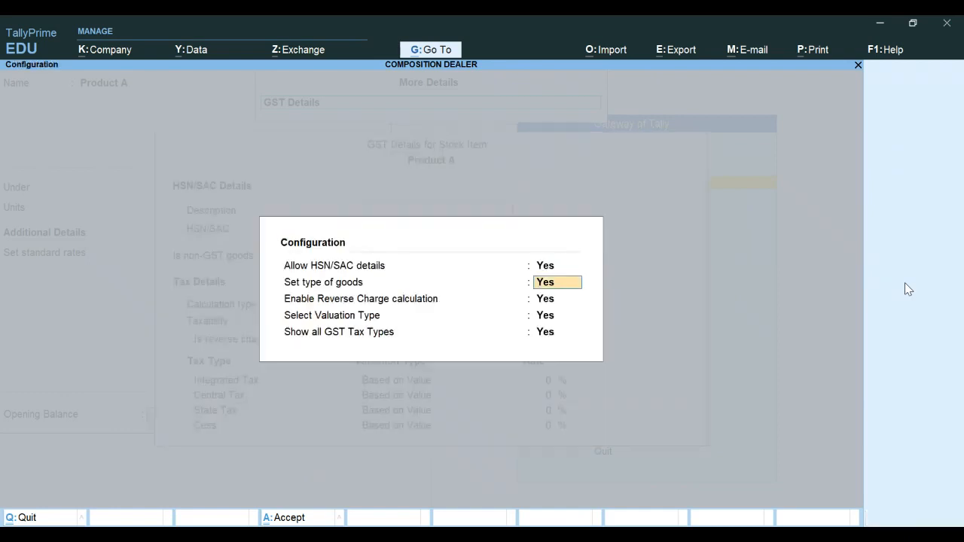
{"action": "key", "text": "Escape"}
{"action": "key", "text": "Escape"}
{"action": "key", "text": "Escape"}
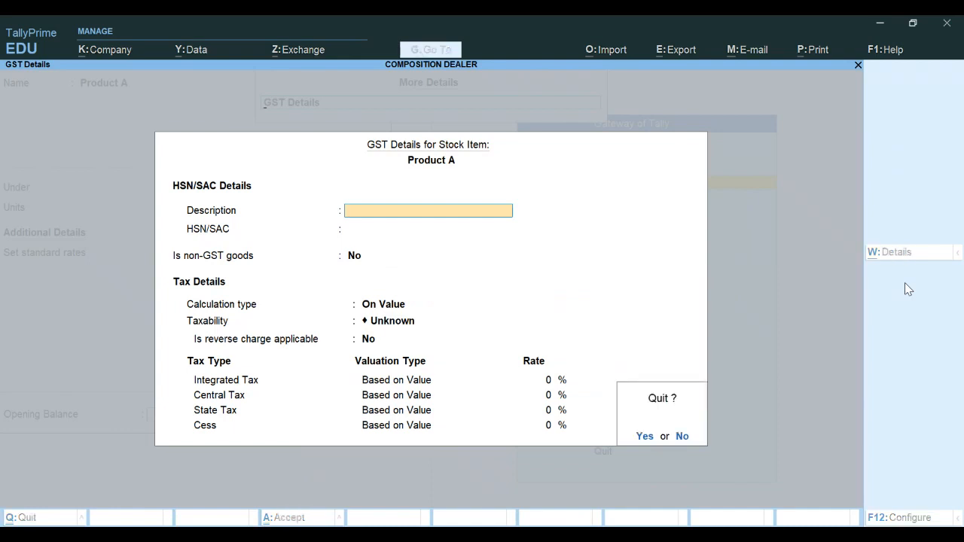
{"action": "key", "text": "y"}
{"action": "key", "text": "Escape"}
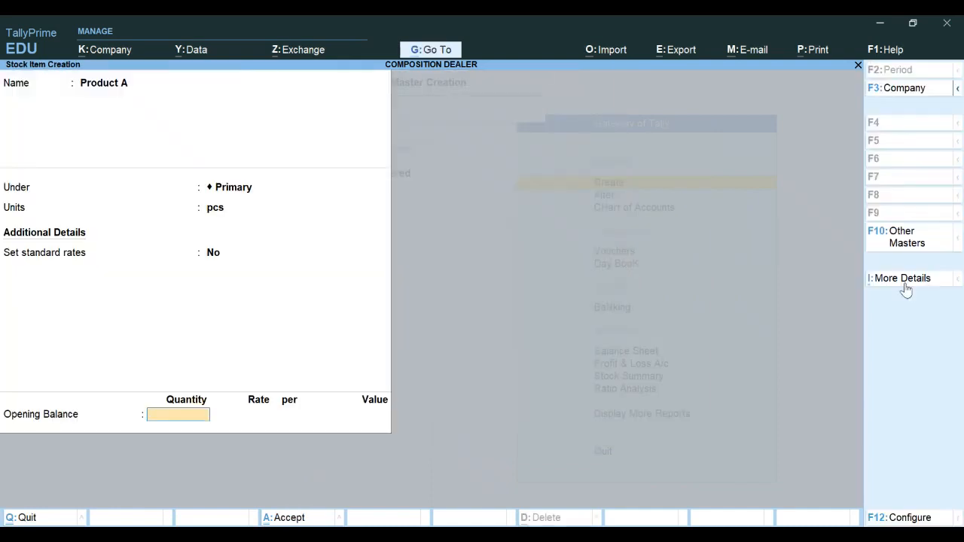
Review the stock item creation configuration options
{"action": "key", "text": "F12"}
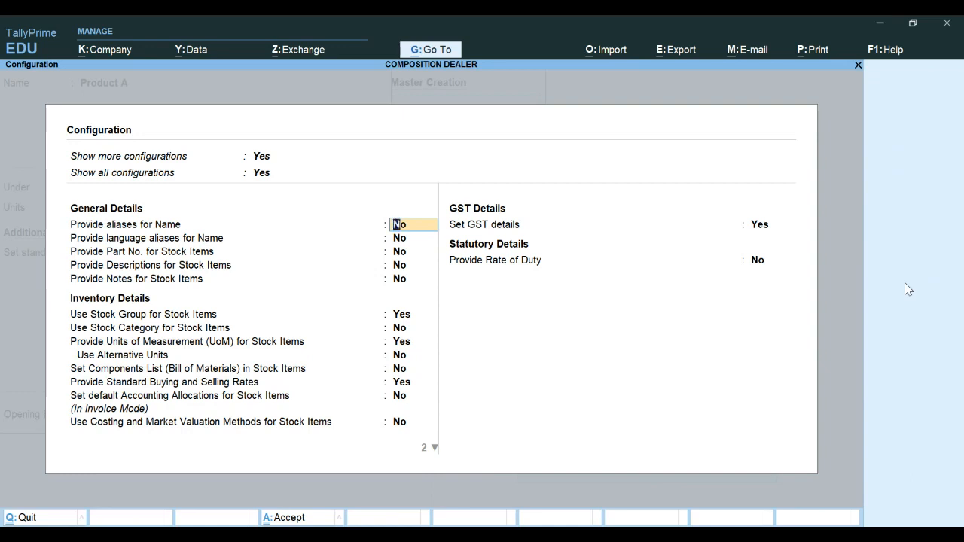
{"action": "key", "text": "Return"}
{"action": "key", "text": "Return"}
{"action": "key", "text": "Return"}
{"action": "key", "text": "Return"}
{"action": "key", "text": "Return"}
{"action": "key", "text": "Return"}
{"action": "key", "text": "Return"}
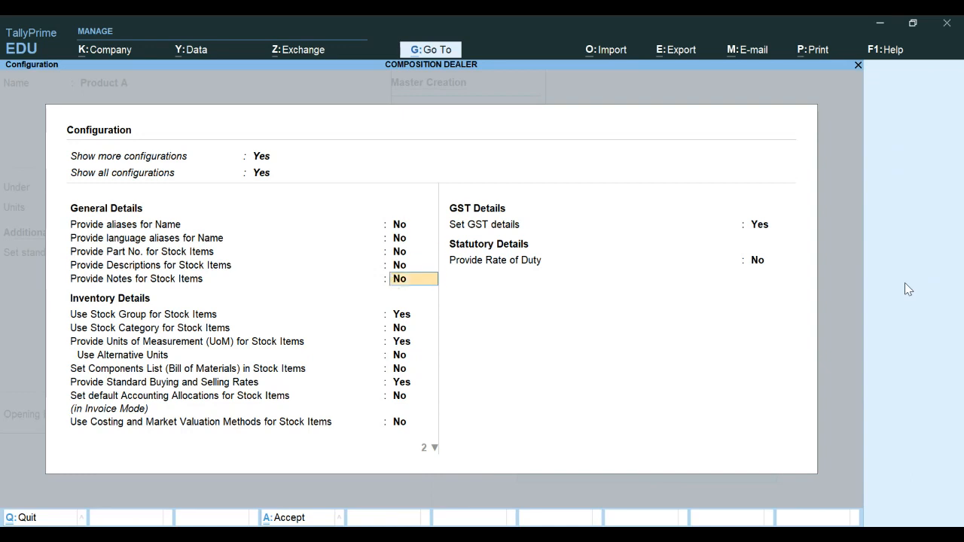
{"action": "key", "text": "Return"}
{"action": "key", "text": "Return"}
{"action": "key", "text": "Return"}
{"action": "key", "text": "Return"}
{"action": "key", "text": "Return"}
{"action": "key", "text": "Return"}
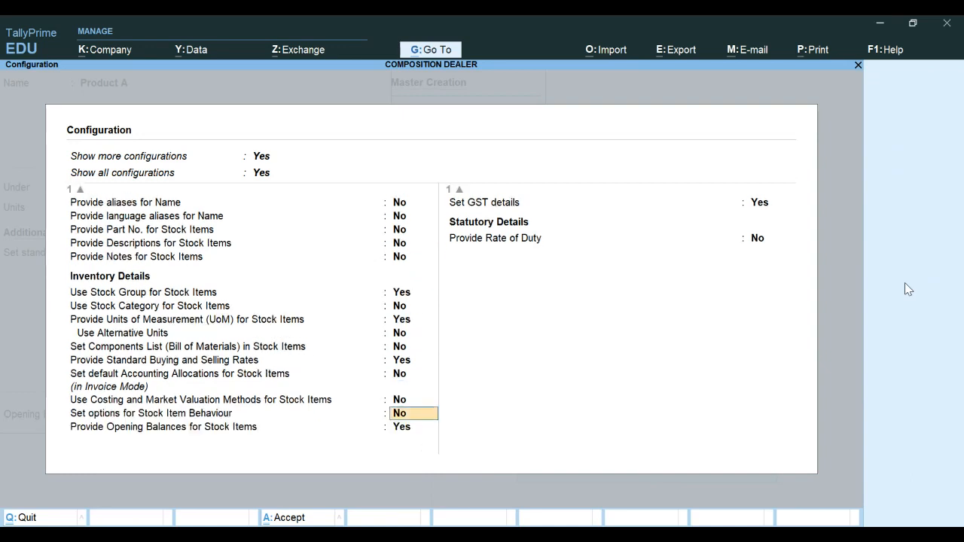
{"action": "key", "text": "Return"}
{"action": "key", "text": "Return"}
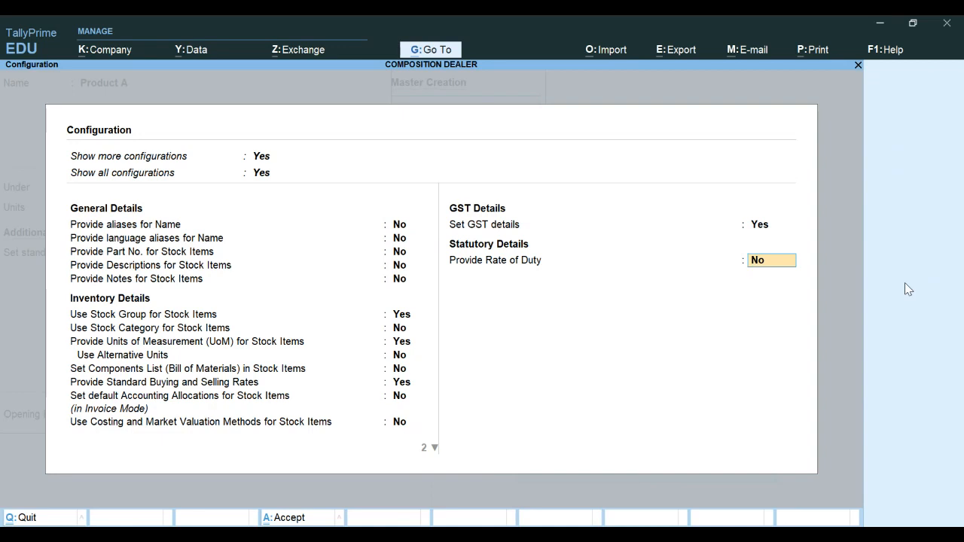
{"action": "key", "text": "Return"}
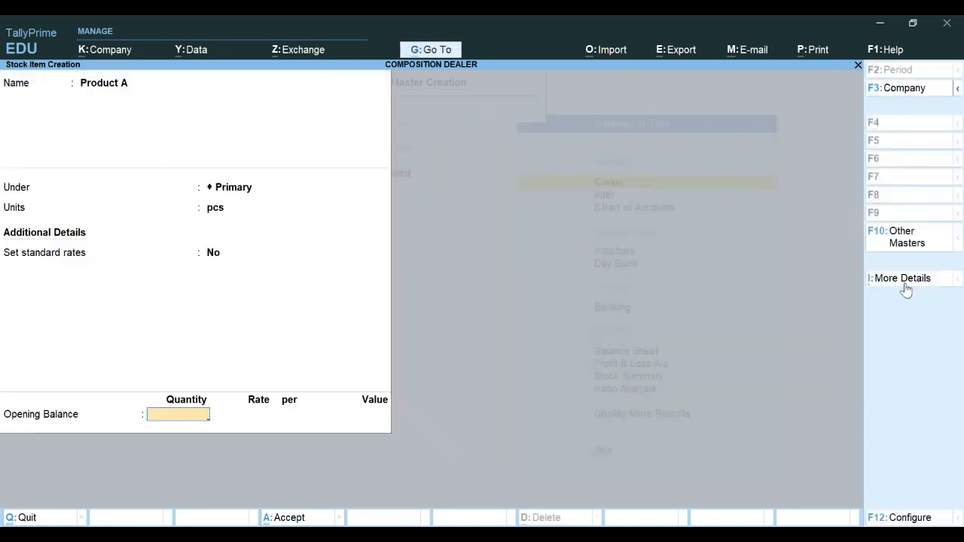
{"action": "left_click", "coordinate": [907, 290]}
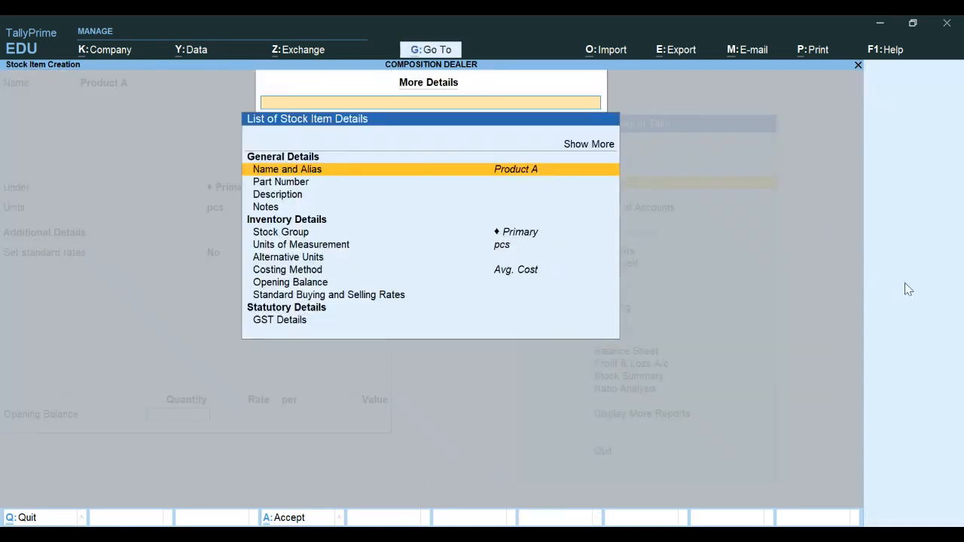
{"action": "key", "text": "Escape"}
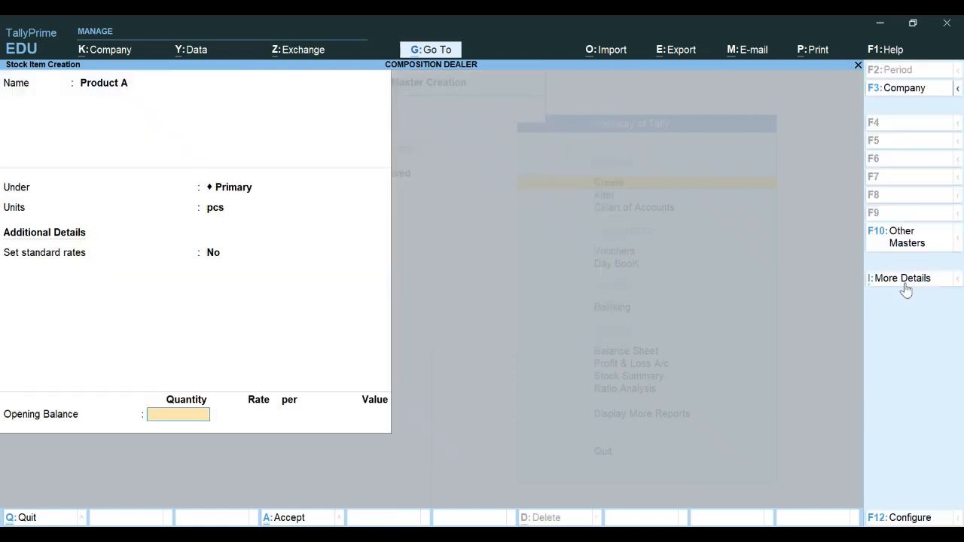
{"action": "left_click", "coordinate": [922, 238]}
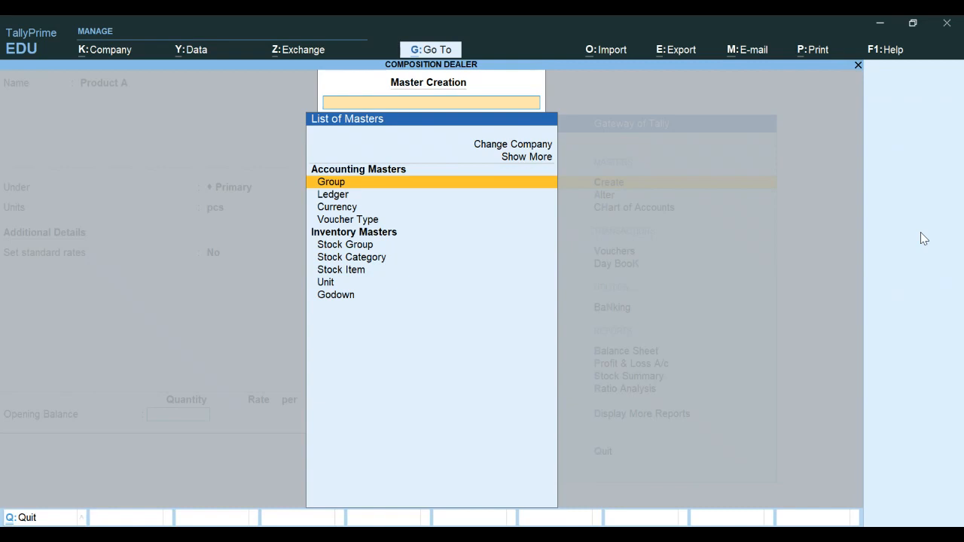
{"action": "key", "text": "Escape"}
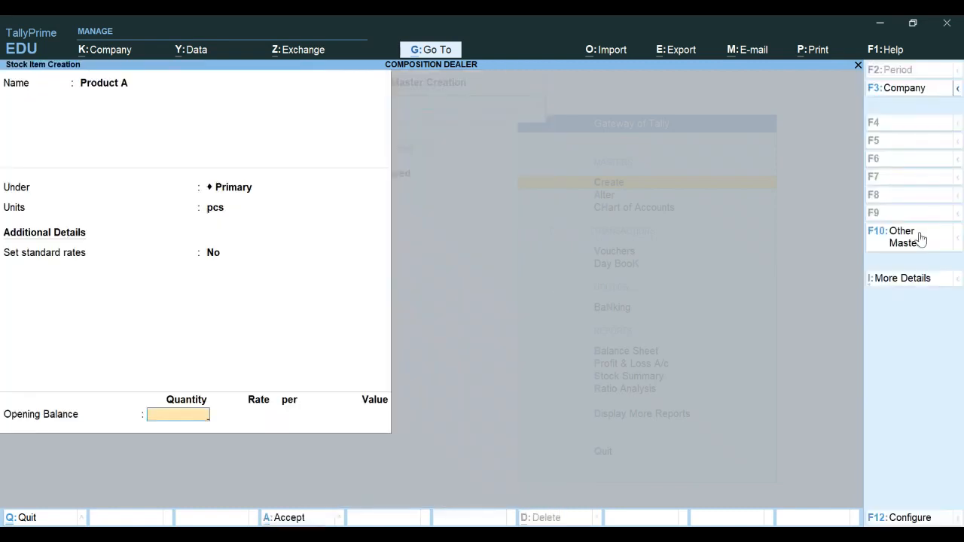
Open Product A's GST details and enter the HSN/SAC description Goods
{"action": "left_click", "coordinate": [924, 281]}
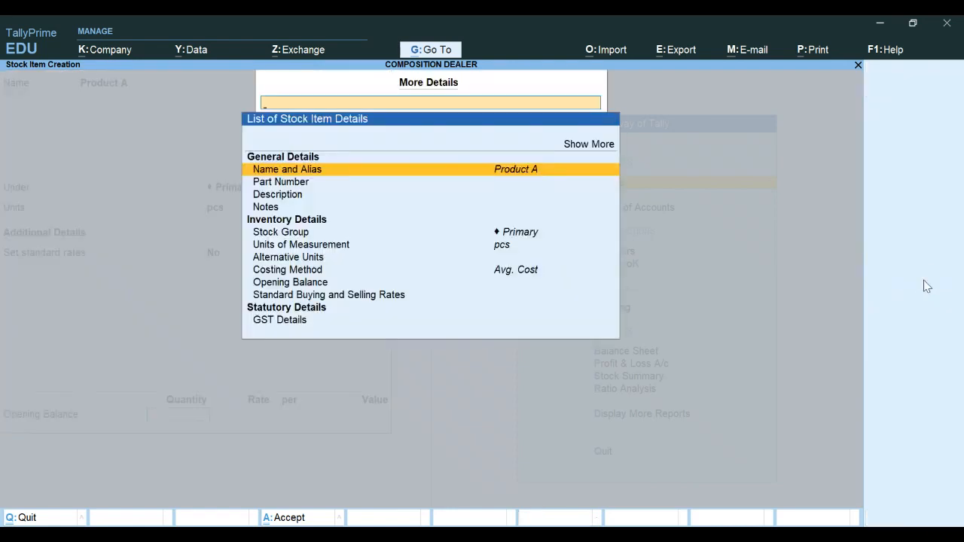
{"action": "key", "text": "Down"}
{"action": "key", "text": "Down"}
{"action": "key", "text": "Down"}
{"action": "key", "text": "Down"}
{"action": "key", "text": "Down"}
{"action": "key", "text": "Down"}
{"action": "key", "text": "Down"}
{"action": "key", "text": "Down"}
{"action": "key", "text": "Down"}
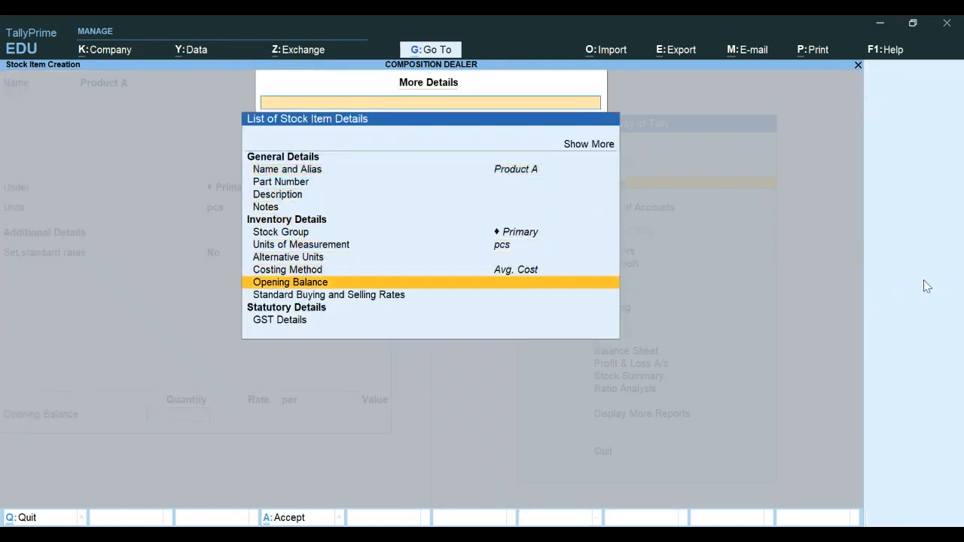
{"action": "key", "text": "Down"}
{"action": "key", "text": "Down"}
{"action": "key", "text": "Return"}
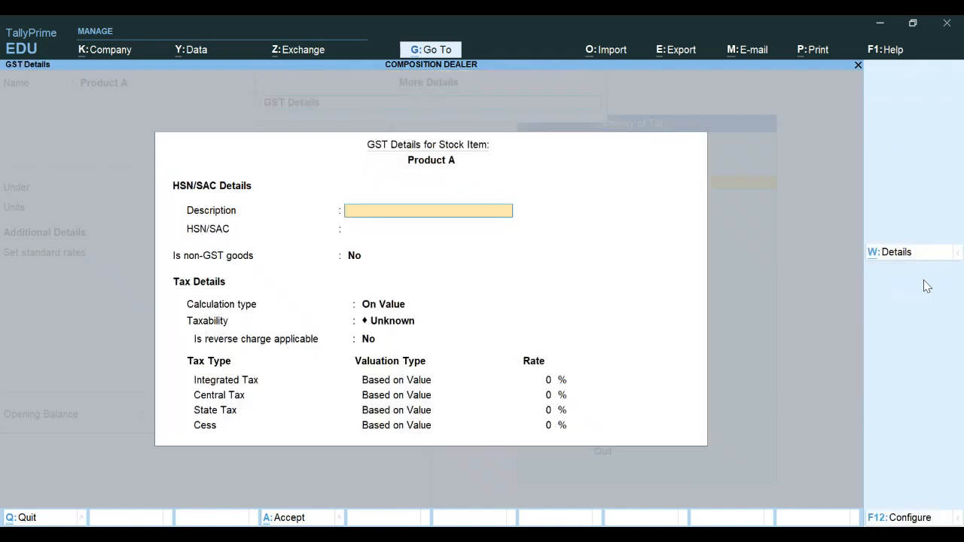
{"action": "type", "text": "Goiio"}
{"action": "key", "text": "BackSpace"}
{"action": "key", "text": "BackSpace"}
{"action": "key", "text": "BackSpace"}
{"action": "type", "text": "ods"}
{"action": "key", "text": "Return"}
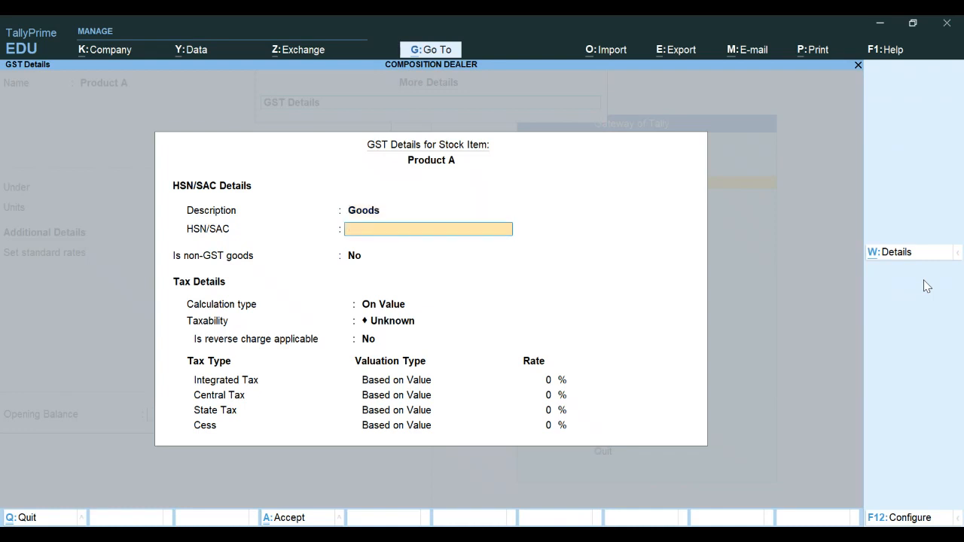
Enter HSN/SAC 1234 for Product A and set its taxability to Taxable
{"action": "type", "text": "1234"}
{"action": "key", "text": "Return"}
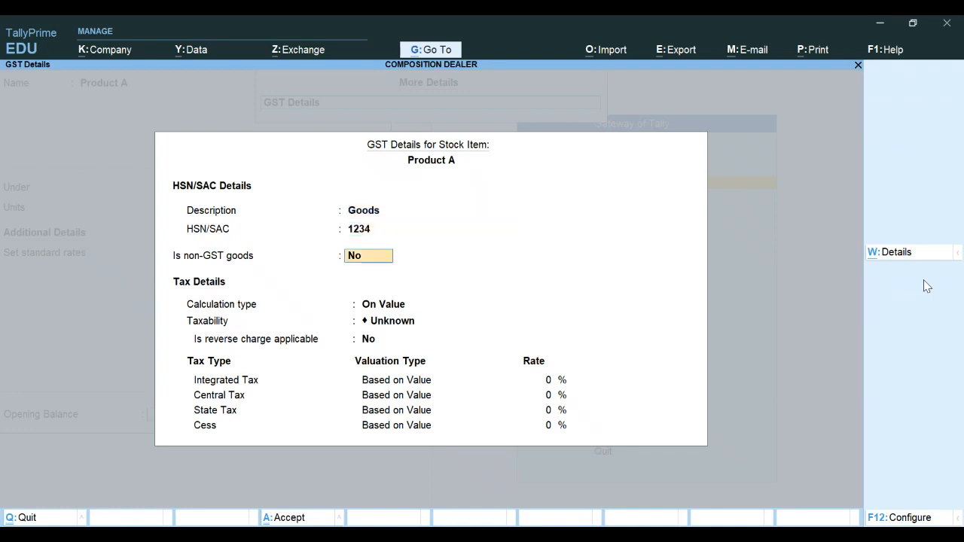
{"action": "key", "text": "Return"}
{"action": "key", "text": "Return"}
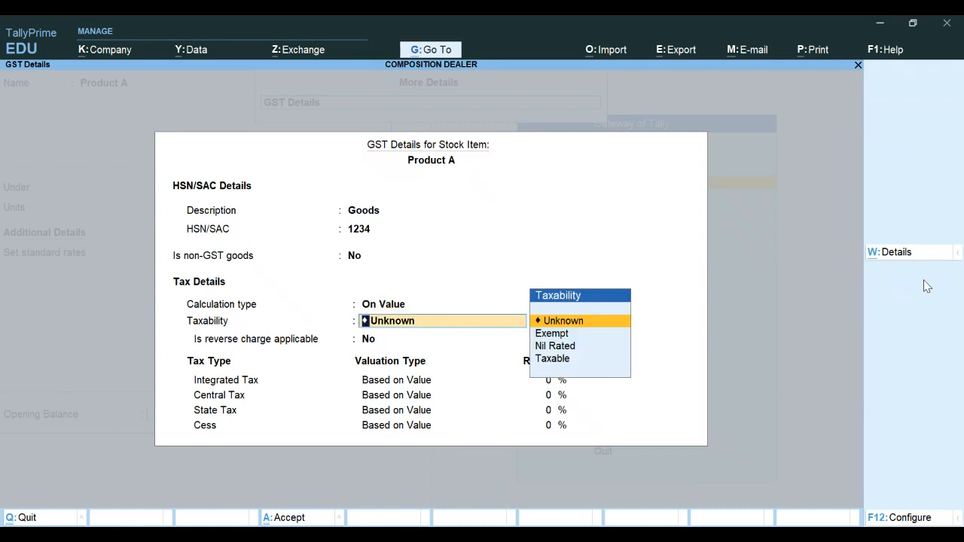
{"action": "key", "text": "Down"}
{"action": "key", "text": "Down"}
{"action": "key", "text": "Down"}
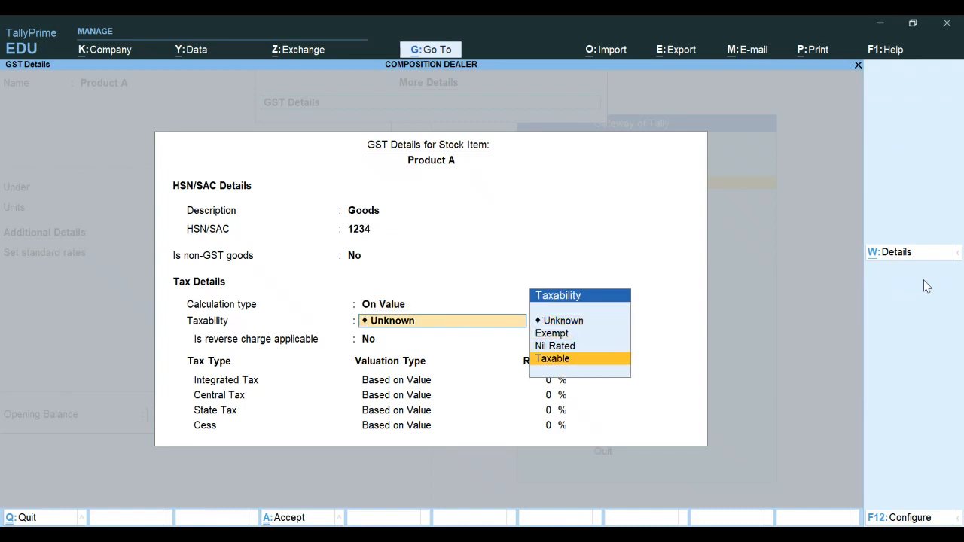
{"action": "key", "text": "Return"}
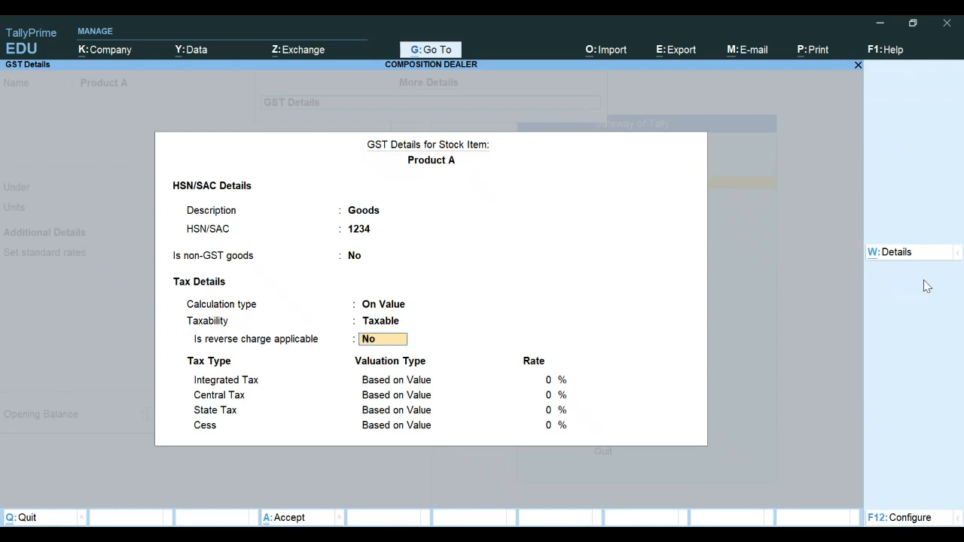
Set Product A's integrated tax rate to 18% and save the GST details and the stock item
{"action": "key", "text": "Return"}
{"action": "type", "text": "18"}
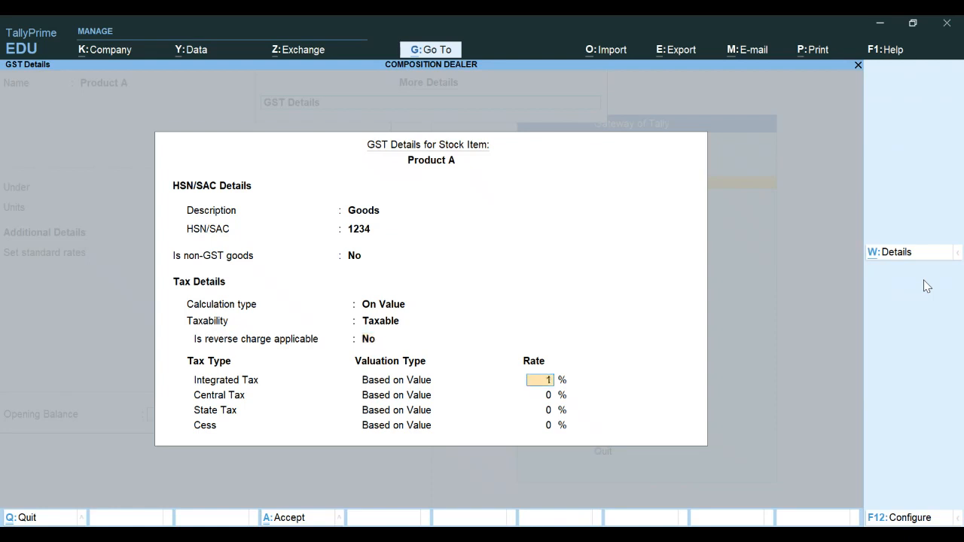
{"action": "key", "text": "Return"}
{"action": "key", "text": "Return"}
{"action": "key", "text": "Return"}
{"action": "key", "text": "Return"}
{"action": "key", "text": "ctrl+a"}
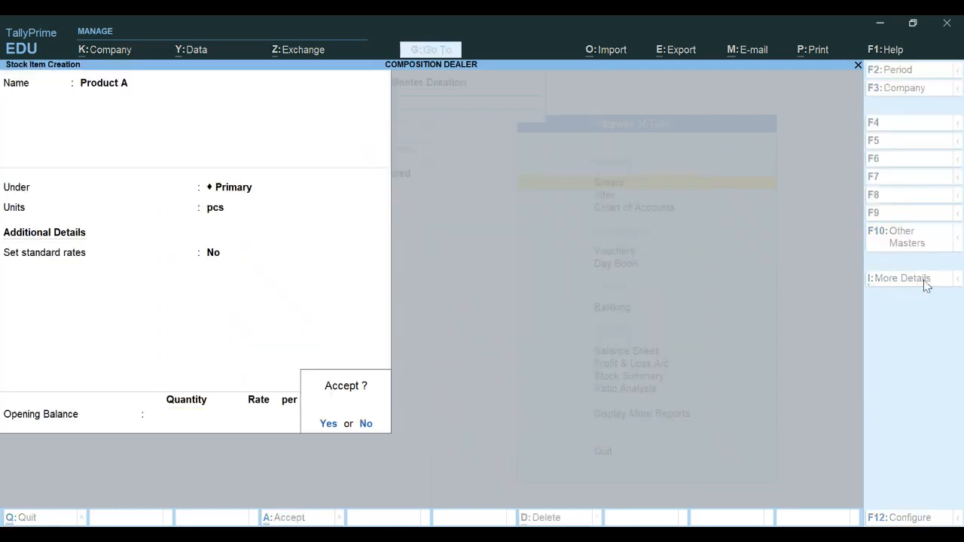
{"action": "key", "text": "y"}
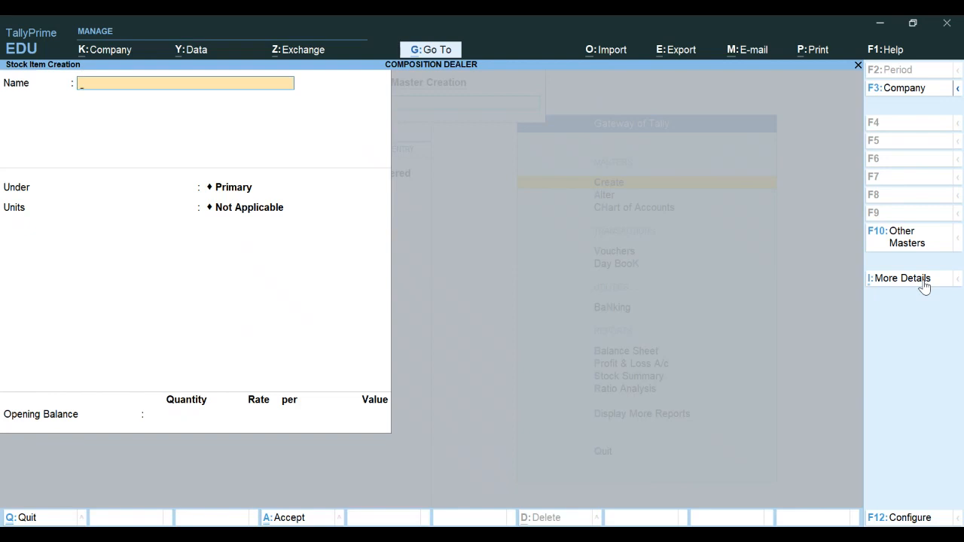
Leave stock item creation and start creating a new ledger named CGST
{"action": "key", "text": "Escape"}
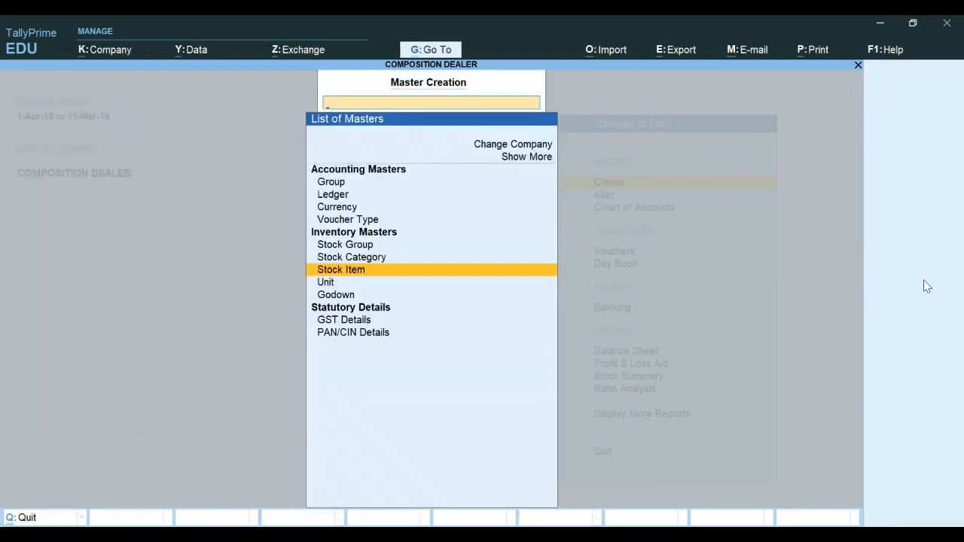
{"action": "key", "text": "Escape"}
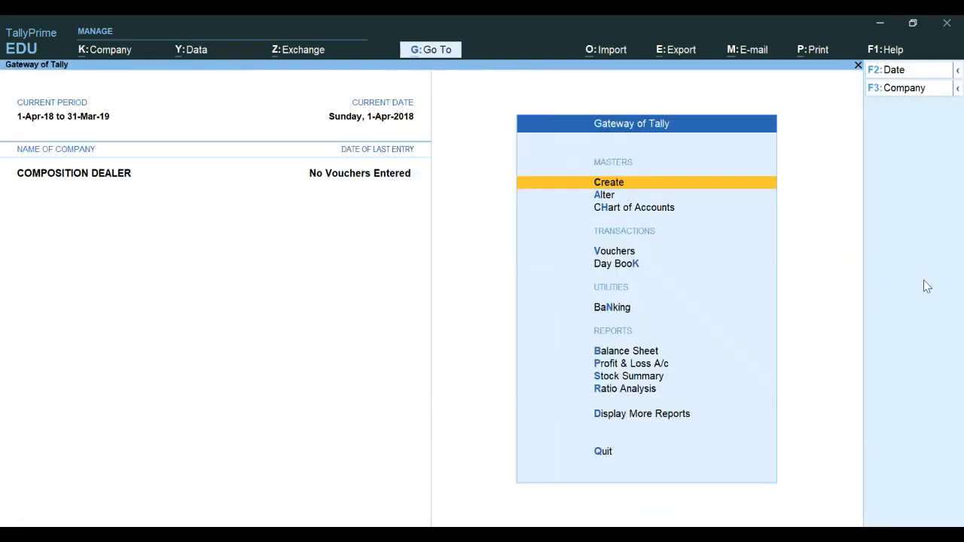
{"action": "key", "text": "Return"}
{"action": "key", "text": "Down"}
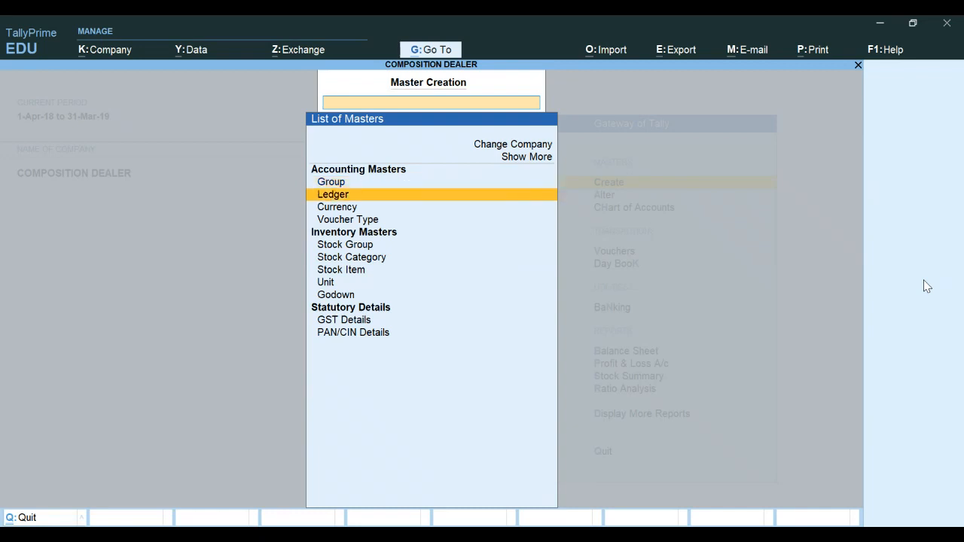
{"action": "key", "text": "Return"}
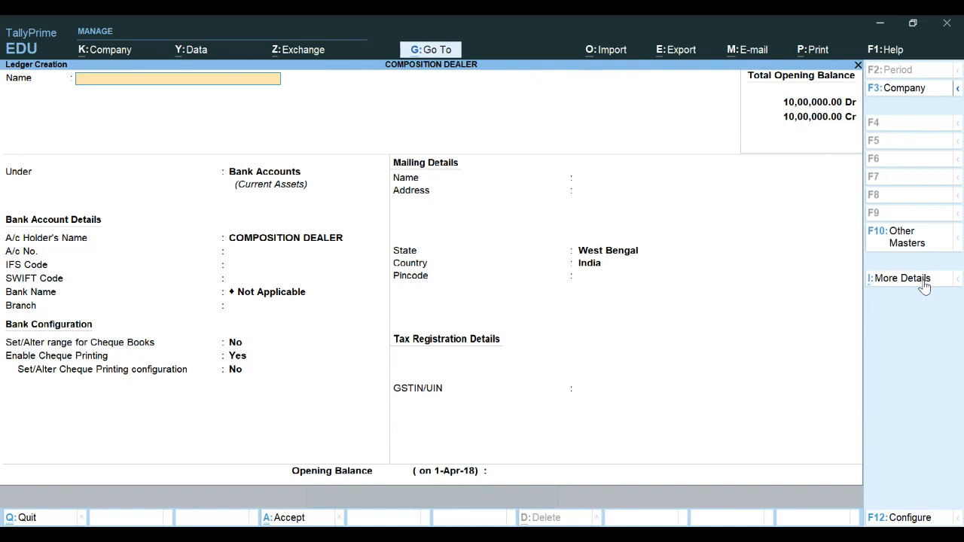
{"action": "type", "text": "CGST"}
{"action": "key", "text": "Return"}
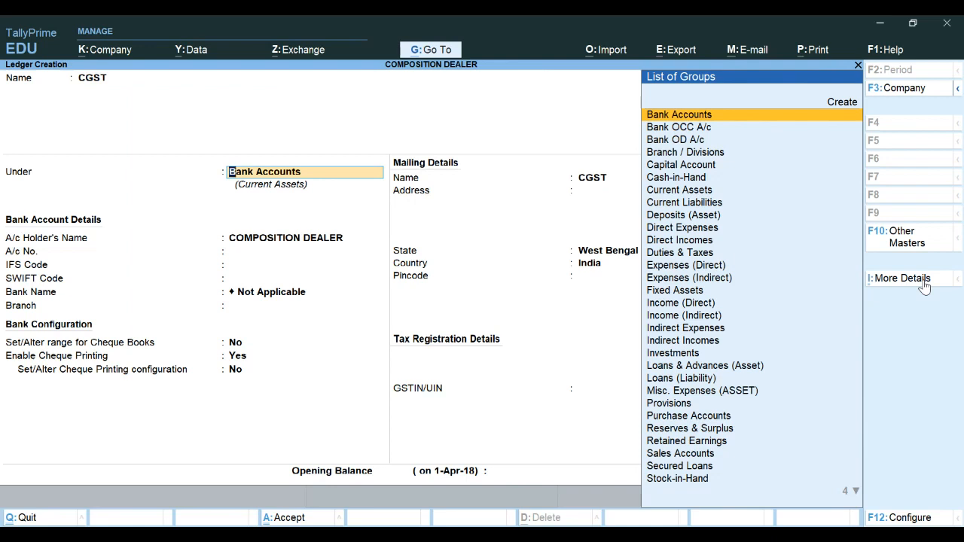
Place the CGST ledger under the Direct Expenses group
{"action": "type", "text": "DUT"}
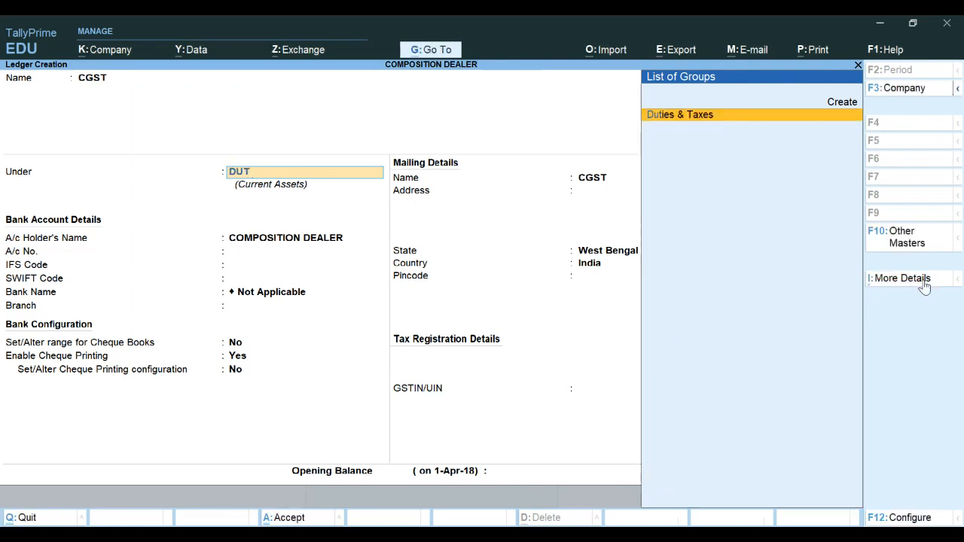
{"action": "key", "text": "Return"}
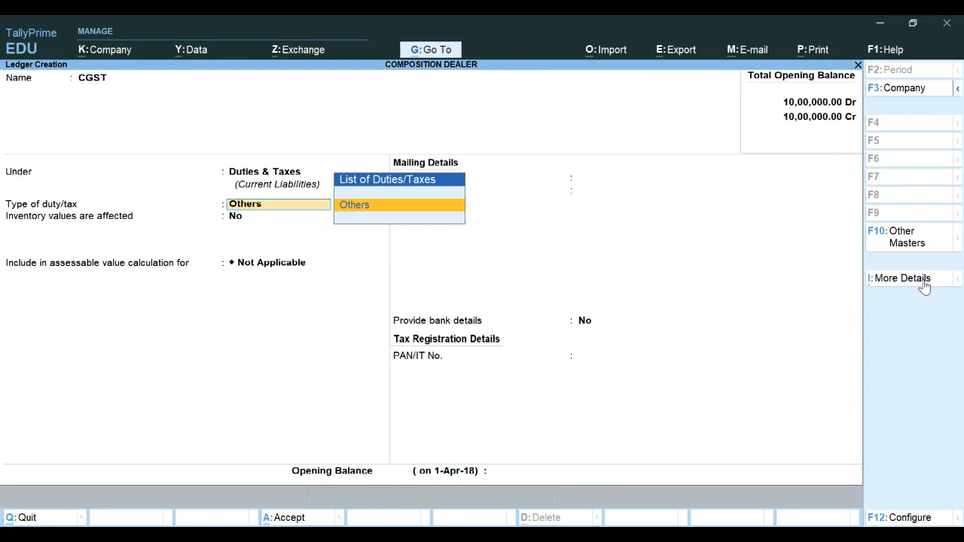
{"action": "key", "text": "BackSpace"}
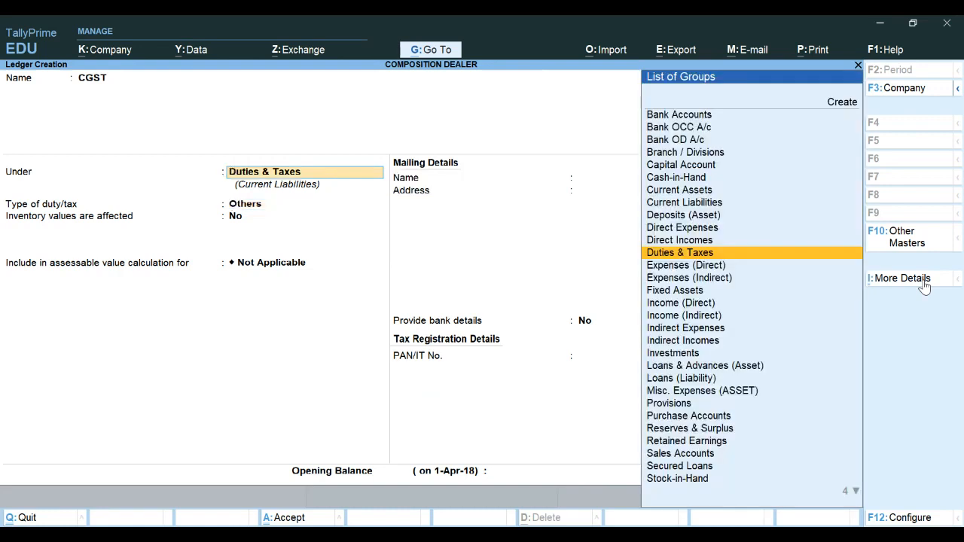
{"action": "type", "text": "D"}
{"action": "key", "text": "Down"}
{"action": "key", "text": "Down"}
{"action": "key", "text": "Down"}
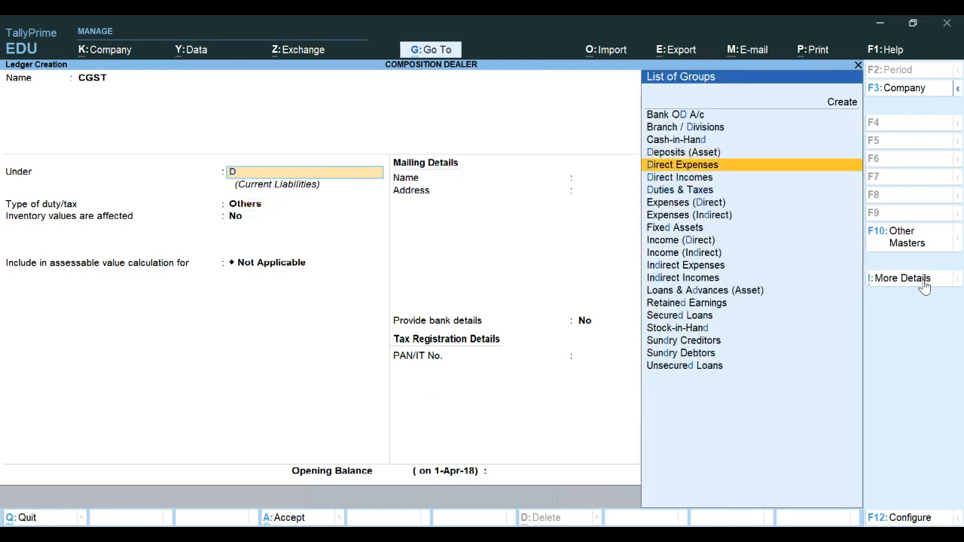
{"action": "key", "text": "Up"}
{"action": "key", "text": "Return"}
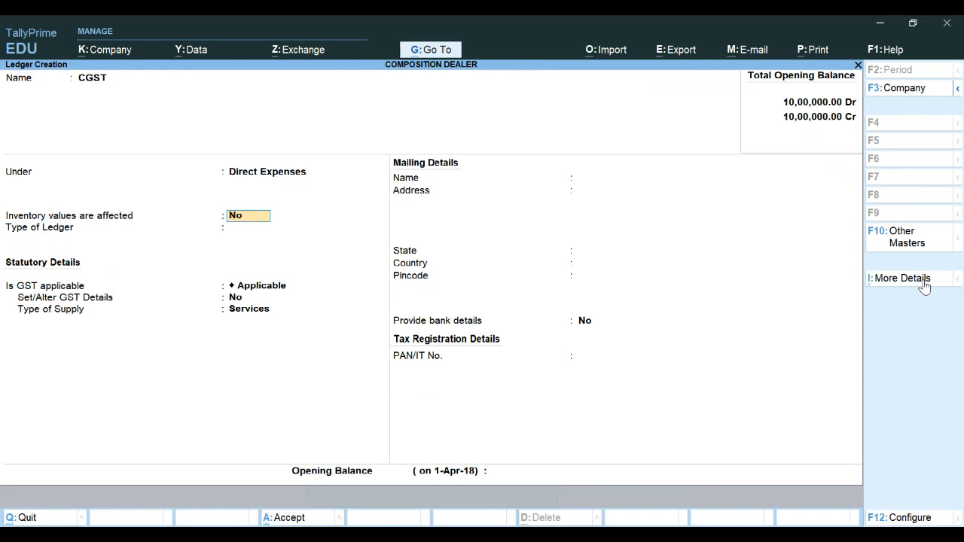
Set the CGST ledger type to Central Tax and save the ledger
{"action": "key", "text": "Return"}
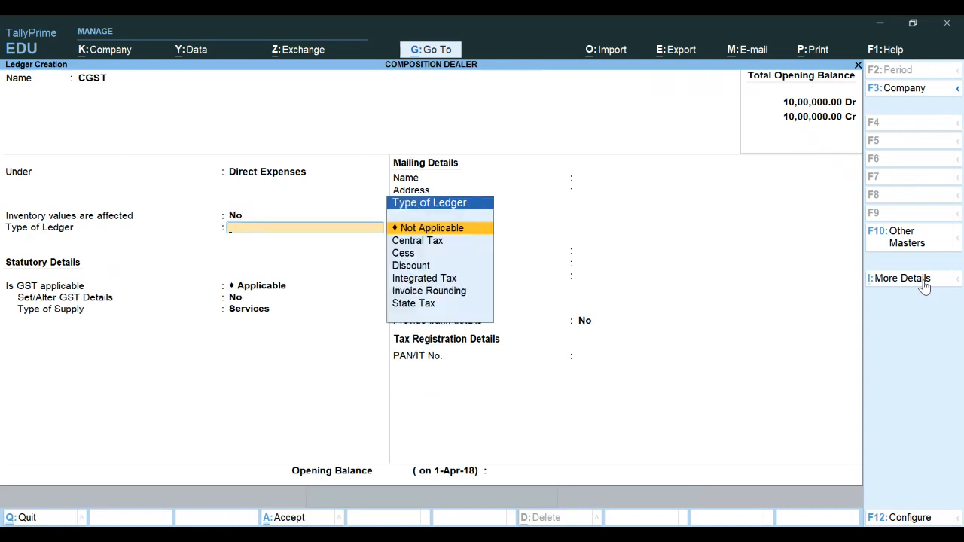
{"action": "key", "text": "Down"}
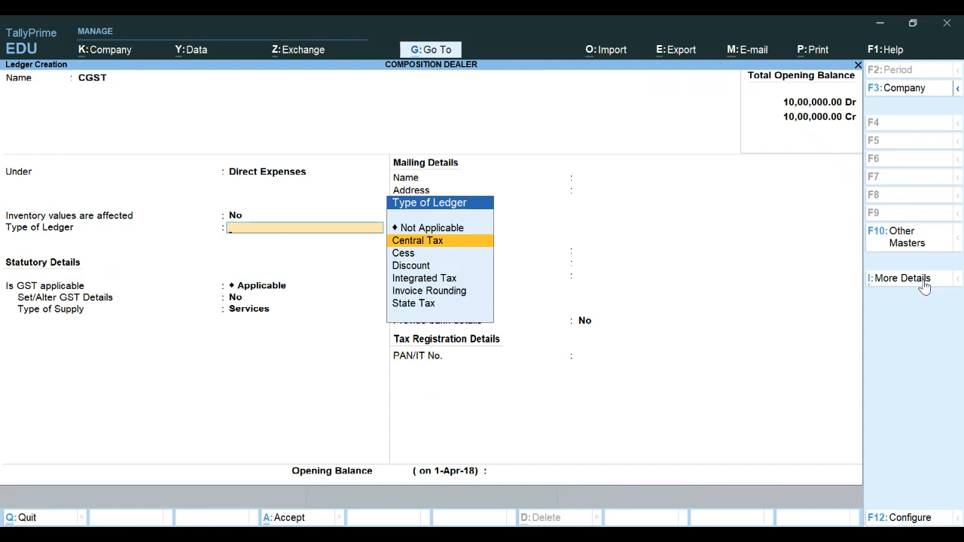
{"action": "key", "text": "Return"}
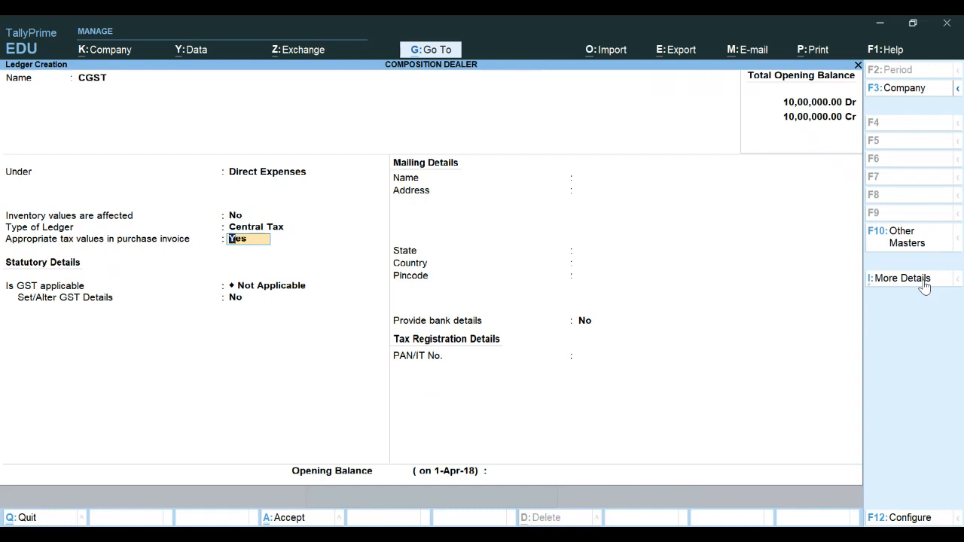
{"action": "key", "text": "Return"}
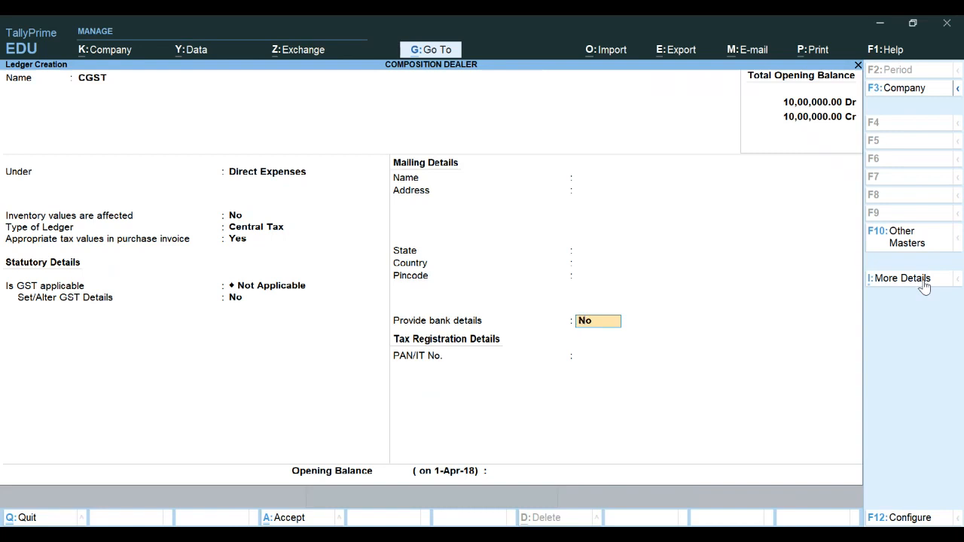
{"action": "key", "text": "Return"}
{"action": "key", "text": "Return"}
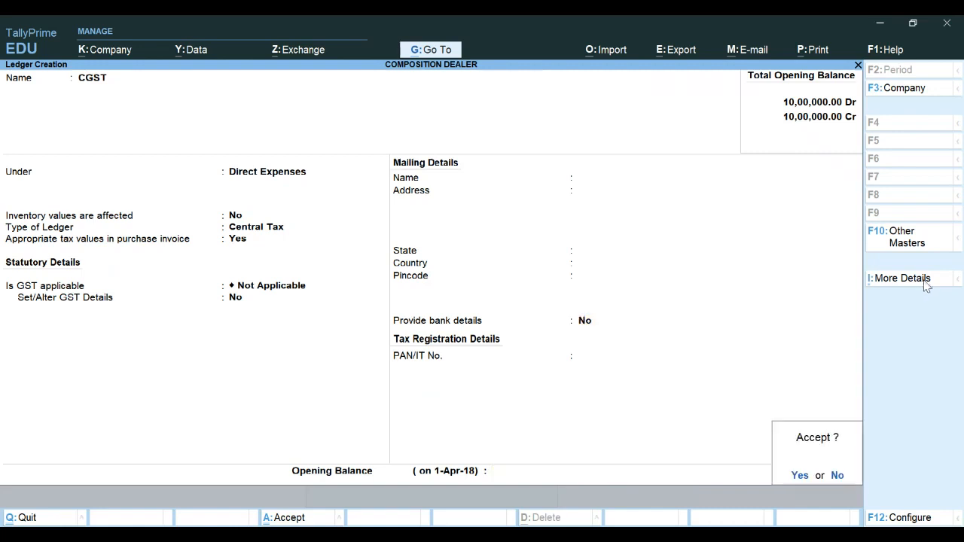
{"action": "key", "text": "Return"}
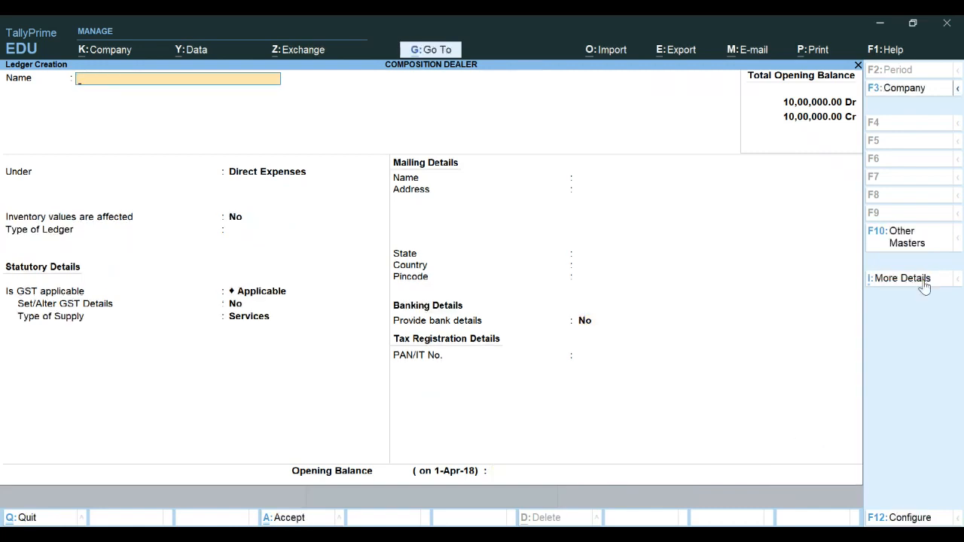
Create a new ledger named SGST under Direct Expenses
{"action": "type", "text": "SGST"}
{"action": "key", "text": "Return"}
Set the SGST ledger type to State Tax and save the ledger
{"action": "key", "text": "Return"}
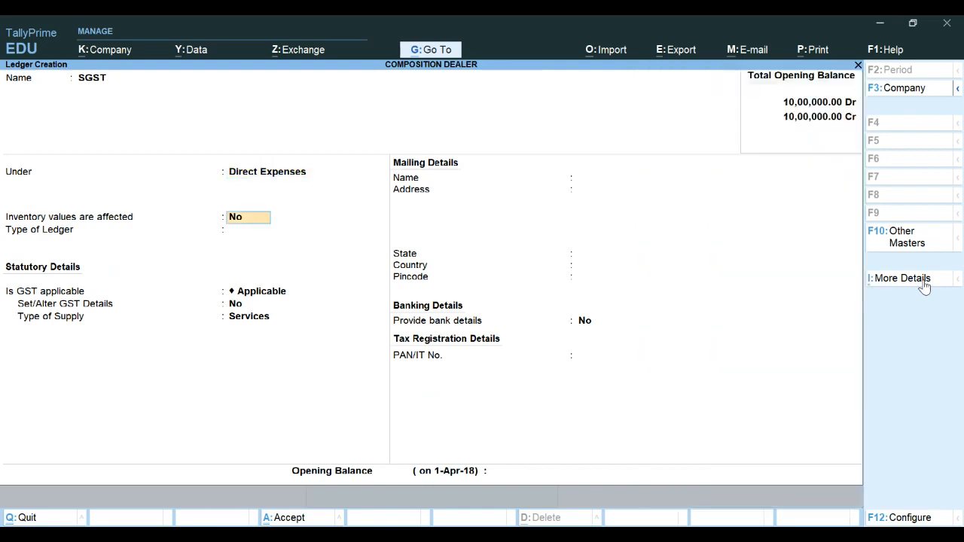
{"action": "key", "text": "Return"}
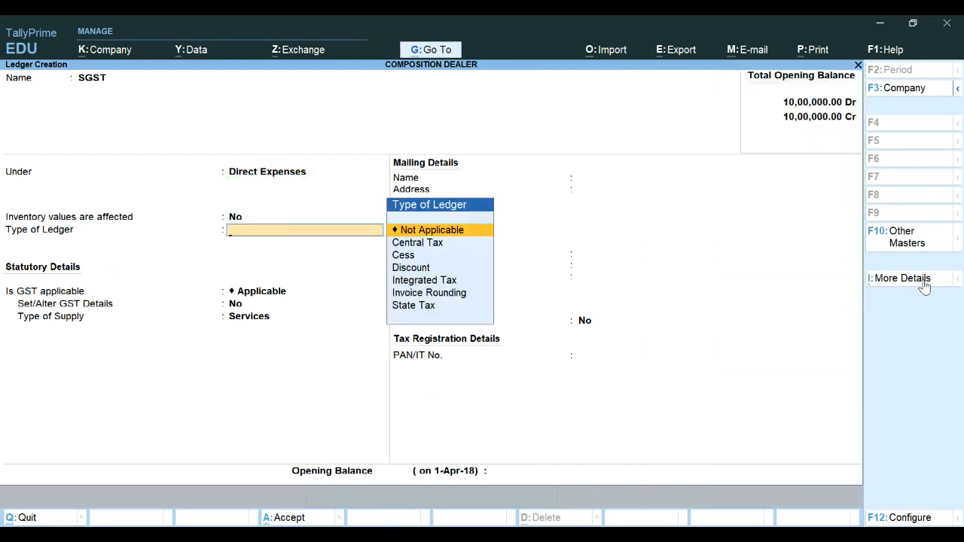
{"action": "key", "text": "Down"}
{"action": "key", "text": "Down"}
{"action": "key", "text": "Down"}
{"action": "key", "text": "Down"}
{"action": "key", "text": "Down"}
{"action": "key", "text": "Down"}
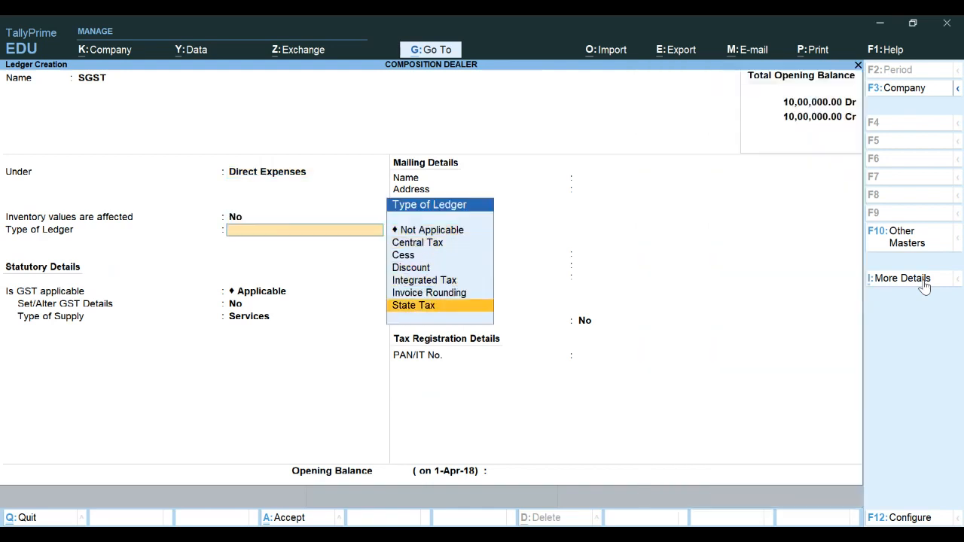
{"action": "key", "text": "Return"}
{"action": "key", "text": "Return"}
{"action": "key", "text": "Return"}
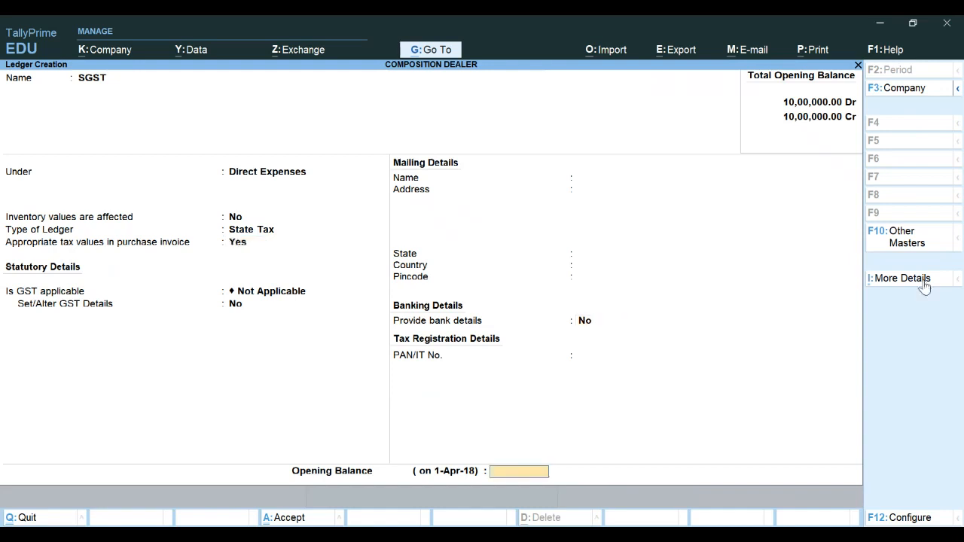
{"action": "key", "text": "Return"}
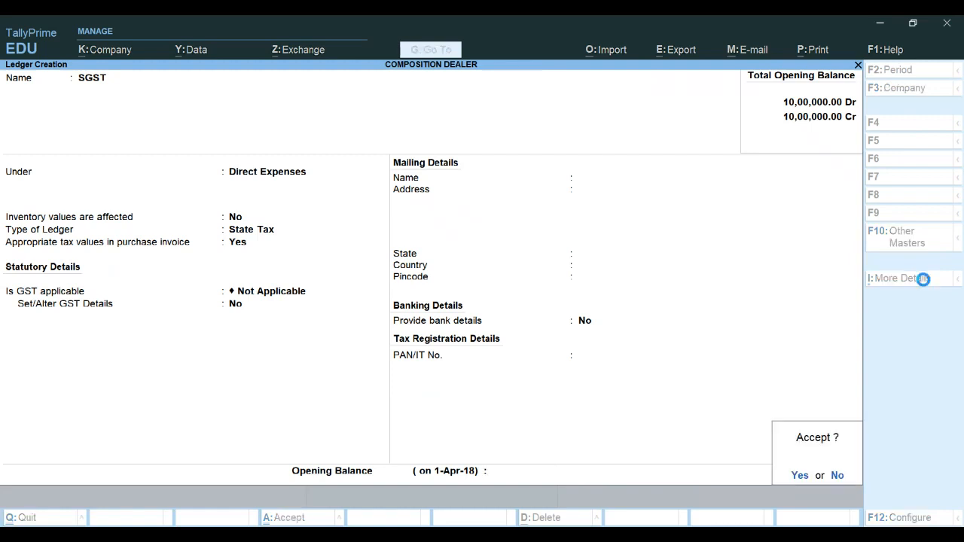
{"action": "key", "text": "y"}
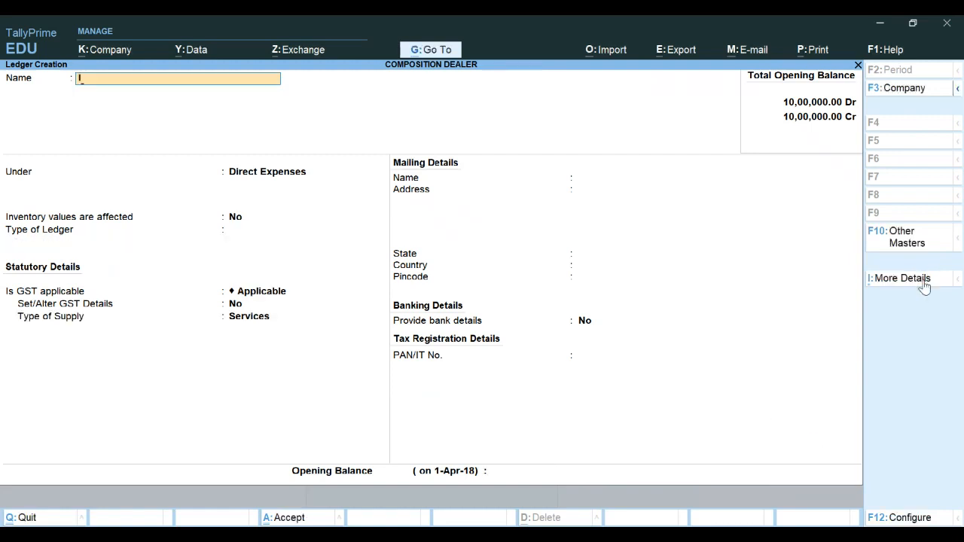
Create an IGST ledger under Direct Expenses with ledger type Integrated Tax and save it
{"action": "type", "text": "IGST"}
{"action": "key", "text": "Return"}
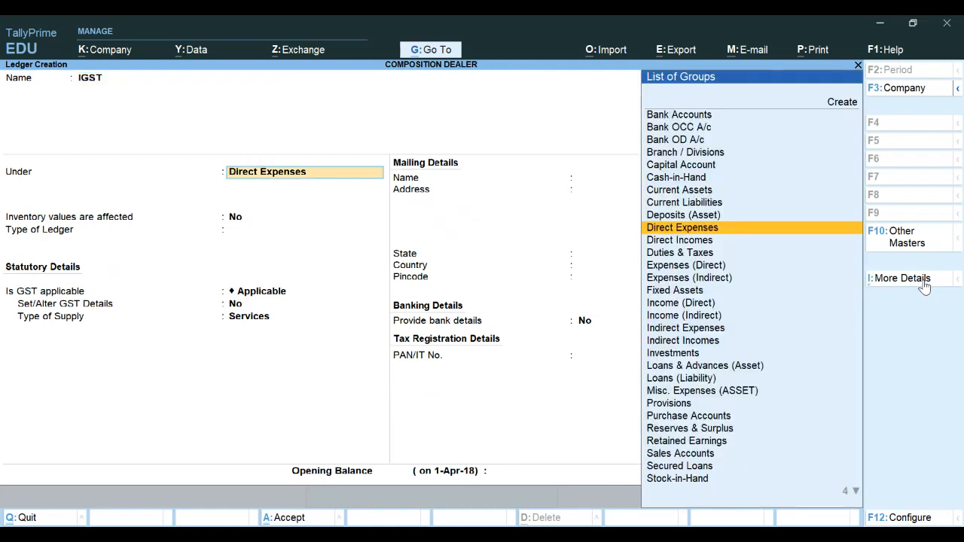
{"action": "key", "text": "Return"}
{"action": "key", "text": "Return"}
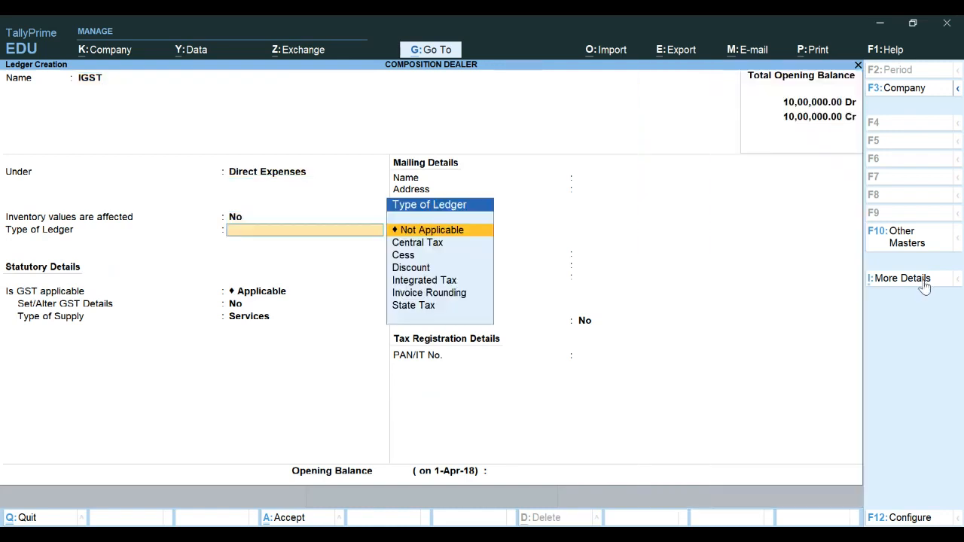
{"action": "key", "text": "Down"}
{"action": "key", "text": "Down"}
{"action": "key", "text": "Down"}
{"action": "key", "text": "Down"}
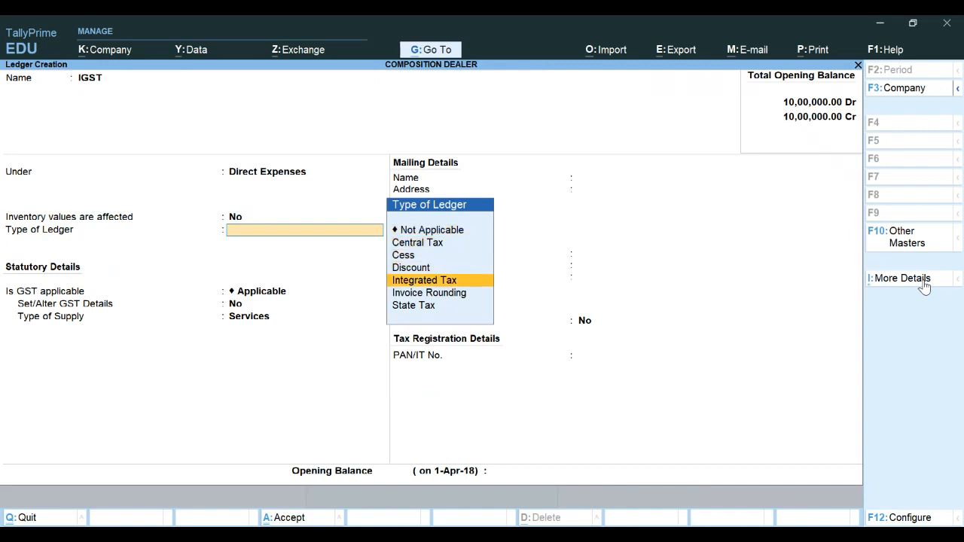
{"action": "key", "text": "Return"}
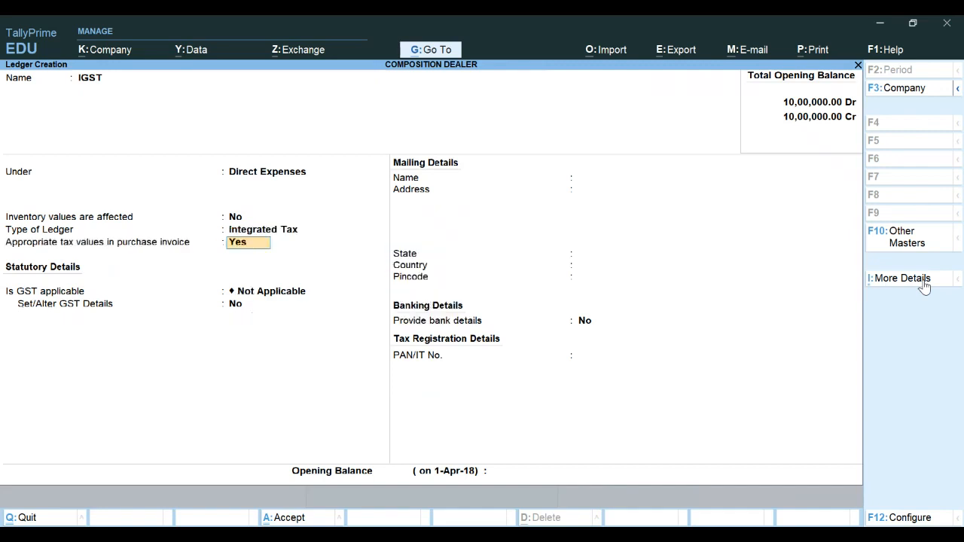
{"action": "key", "text": "Return"}
{"action": "key", "text": "Return"}
{"action": "key", "text": "Return"}
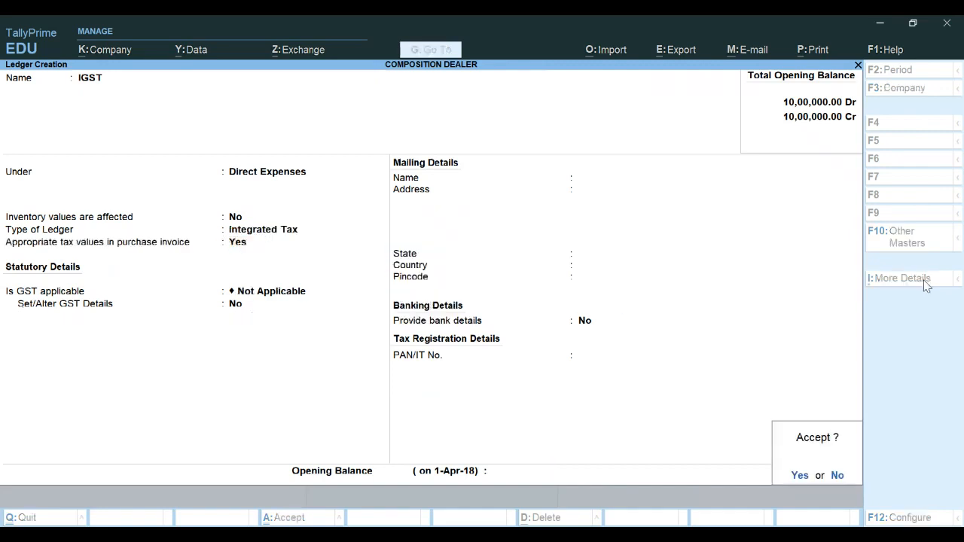
{"action": "key", "text": "Return"}
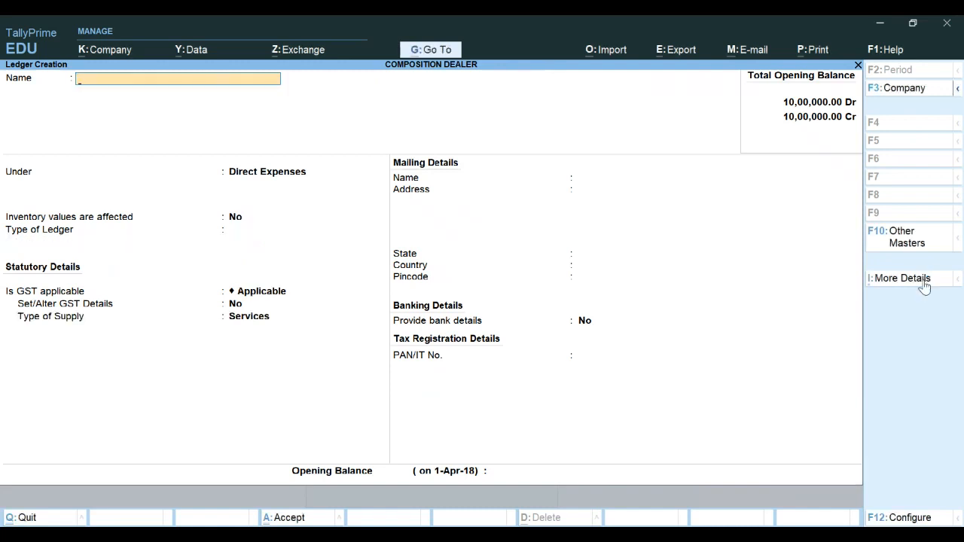
{"action": "key", "text": "Escape"}
{"action": "key", "text": "Return"}
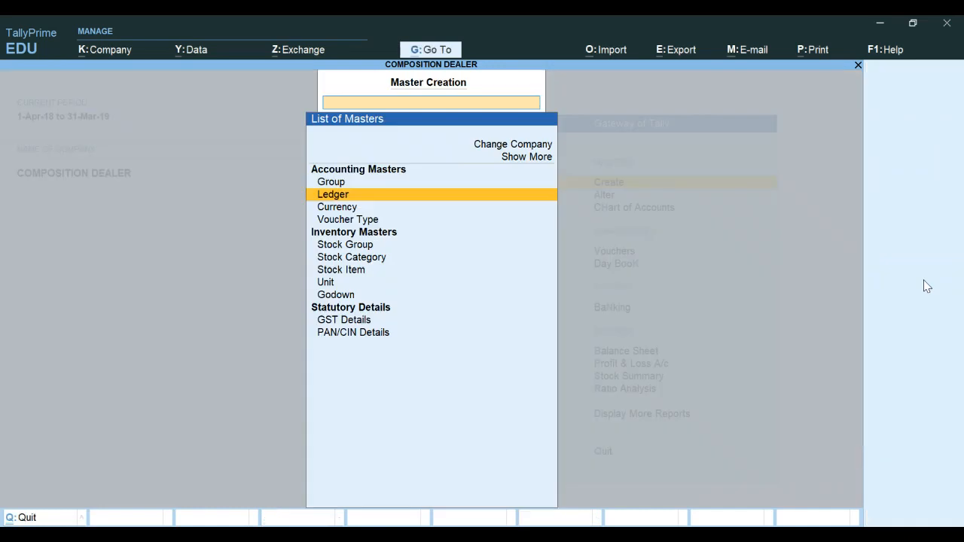
{"action": "key", "text": "Escape"}
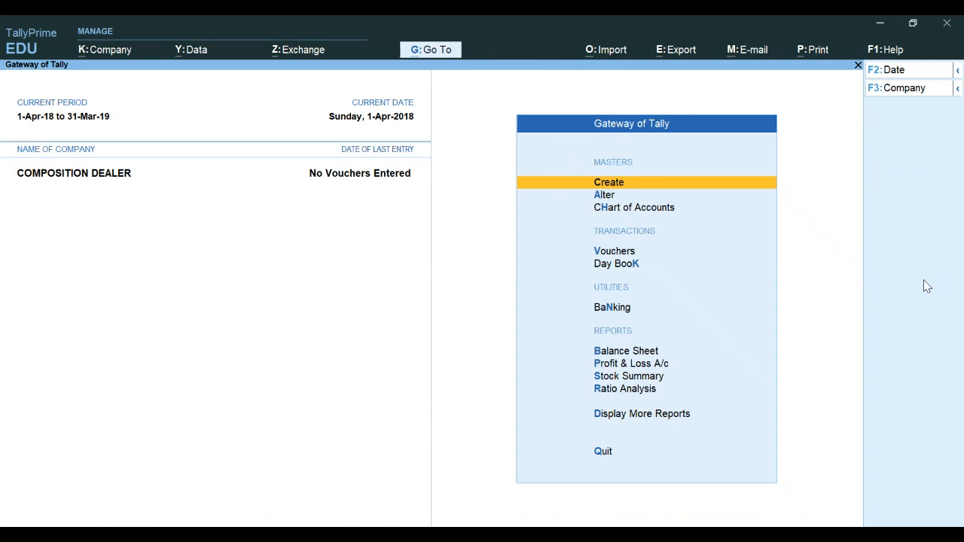
Open a purchase voucher with supplier invoice number AB/4/18 dated 1-Apr-18
{"action": "key", "text": "Down"}
{"action": "key", "text": "Down"}
{"action": "key", "text": "Down"}
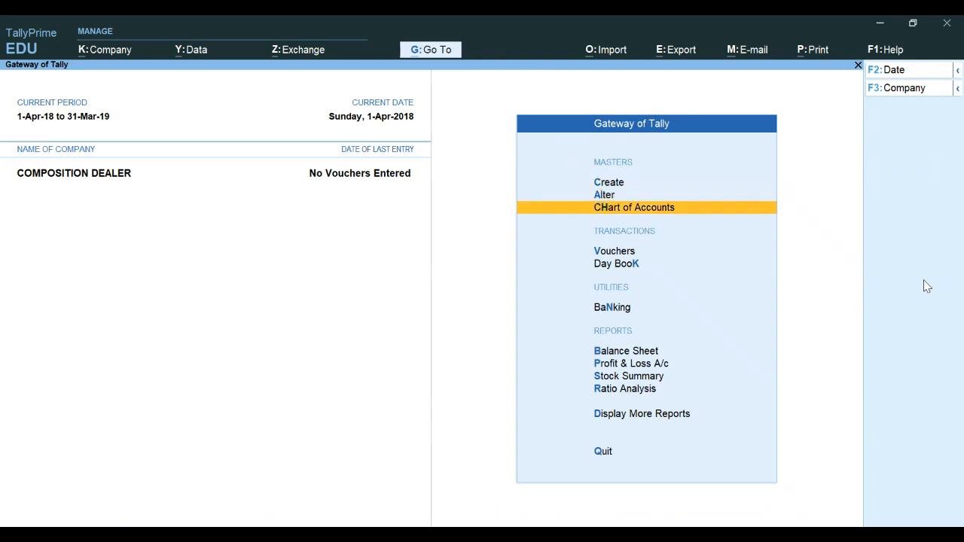
{"action": "key", "text": "Return"}
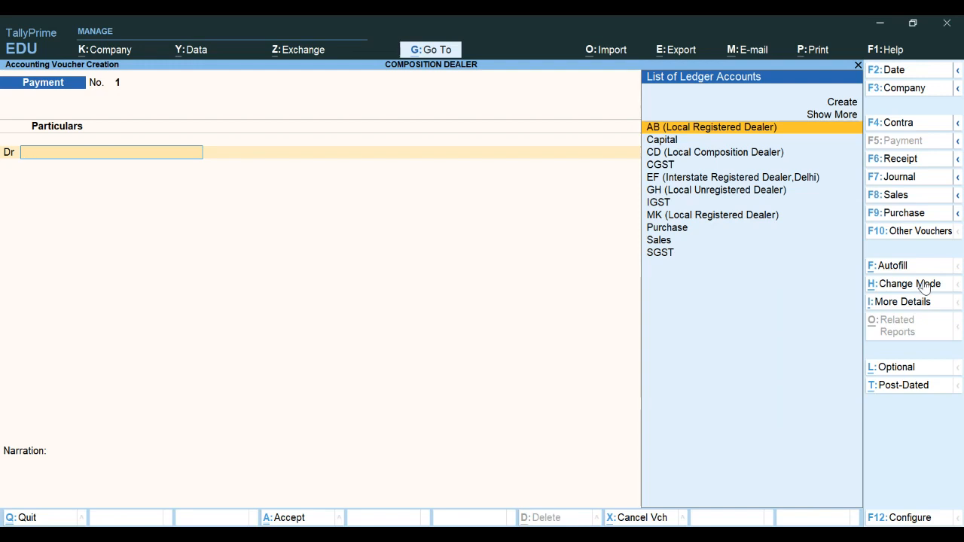
{"action": "key", "text": "F9"}
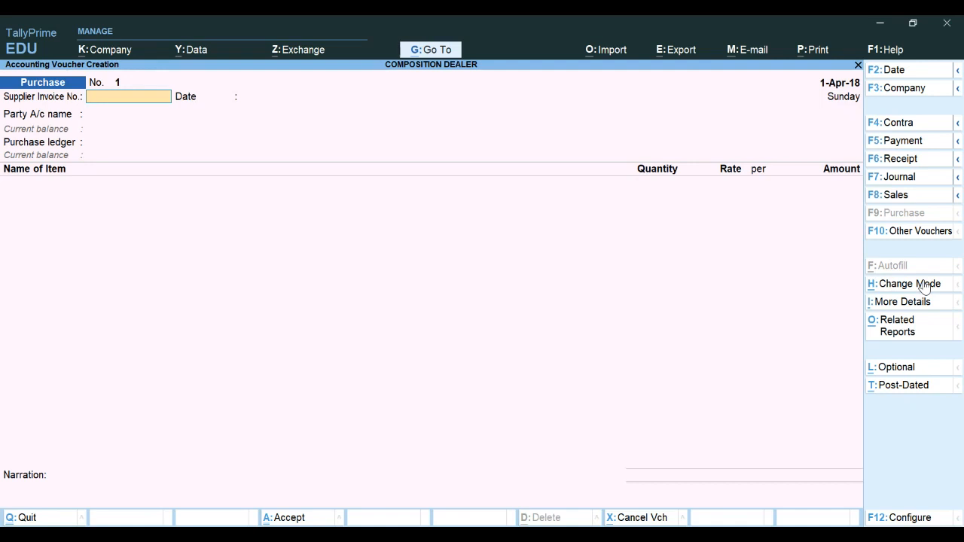
{"action": "type", "text": "AB/4/18"}
{"action": "key", "text": "Return"}
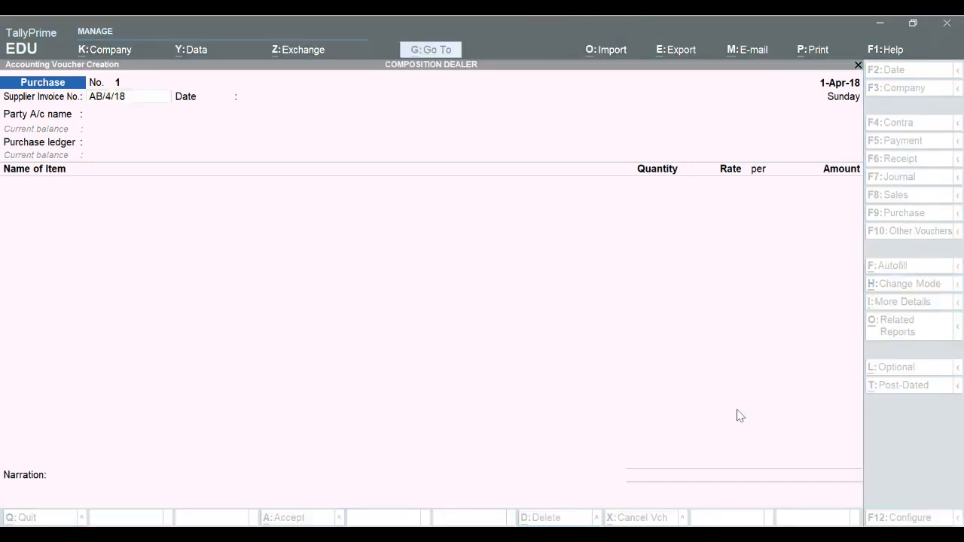
{"action": "left_click", "coordinate": [625, 521]}
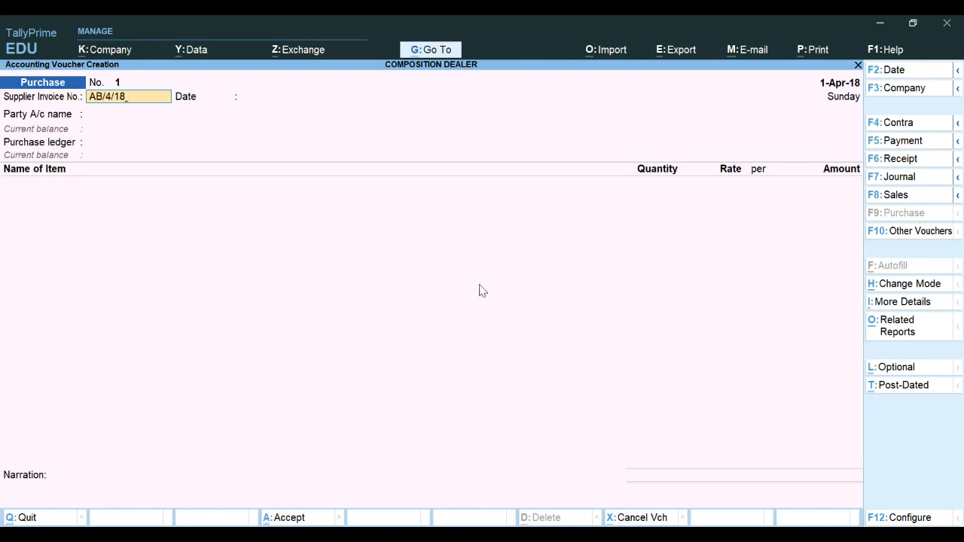
{"action": "key", "text": "Return"}
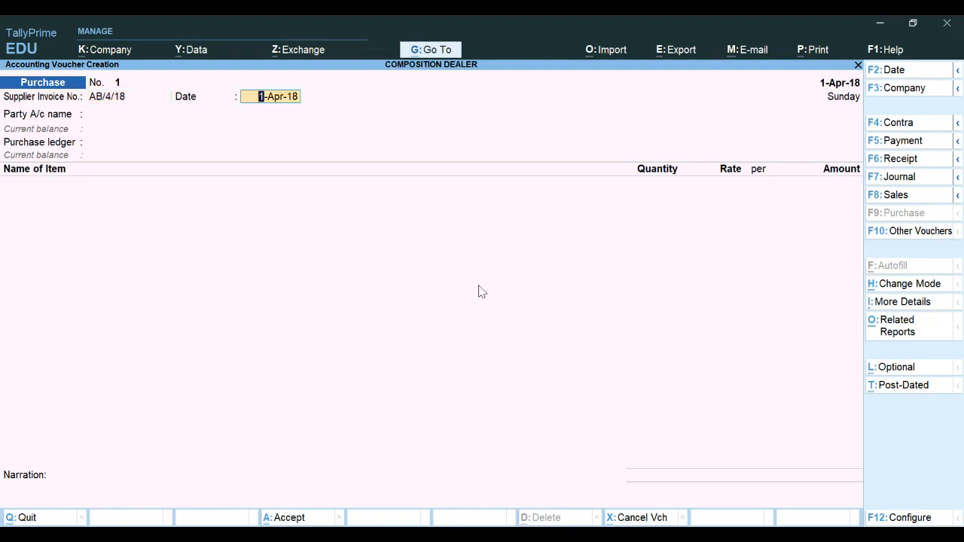
{"action": "key", "text": "Return"}
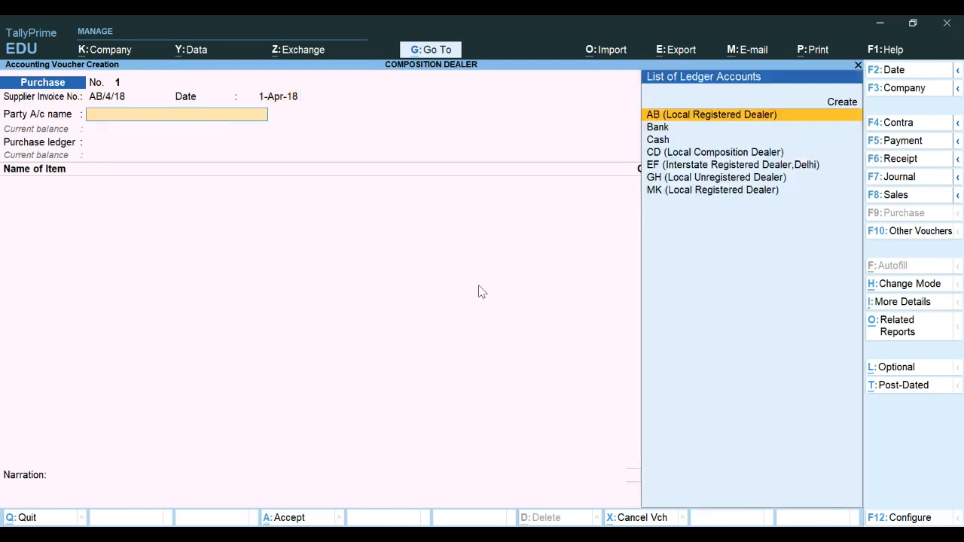
Choose AB (Local Registered Dealer) as party, Purchase as purchase ledger, and set taxability to Taxable
{"action": "key", "text": "Return"}
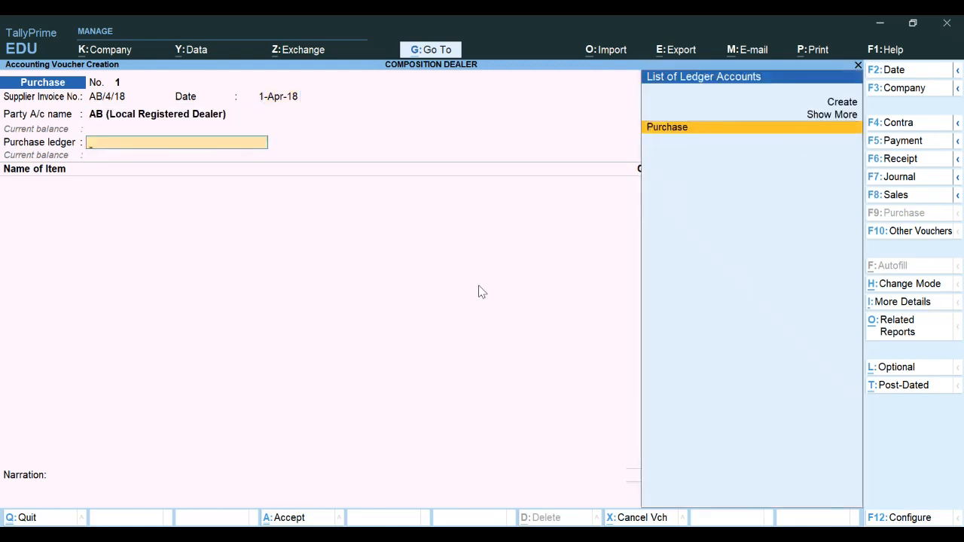
{"action": "key", "text": "Return"}
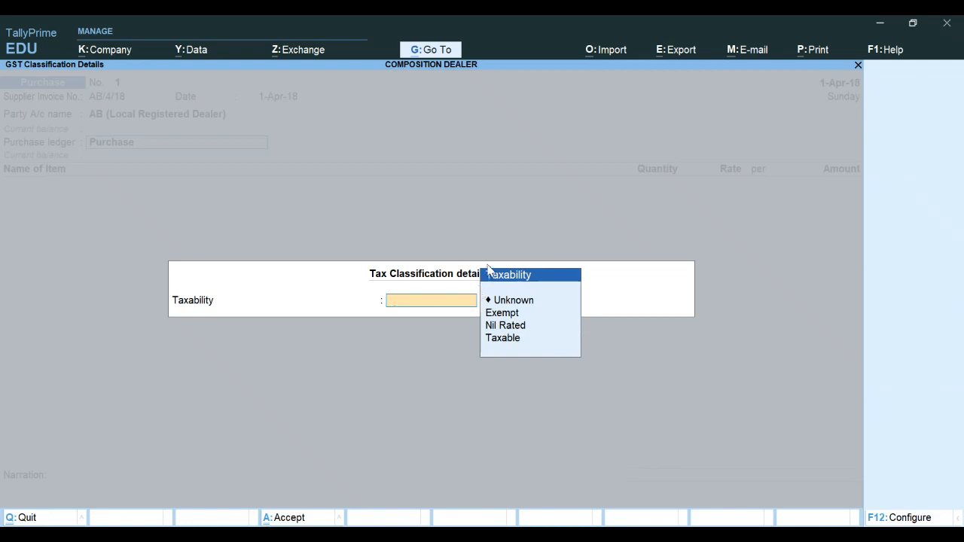
{"action": "key", "text": "Down"}
{"action": "key", "text": "Down"}
{"action": "key", "text": "Down"}
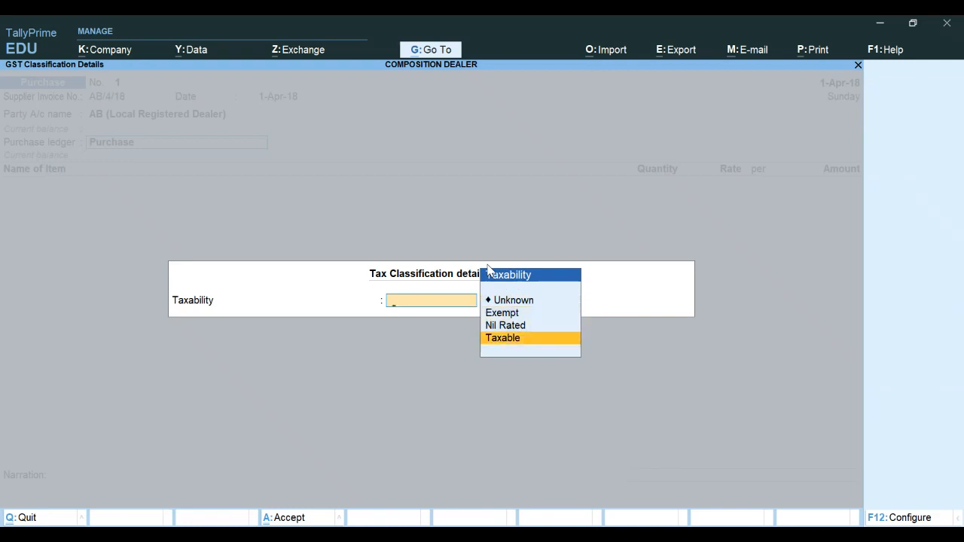
{"action": "key", "text": "Return"}
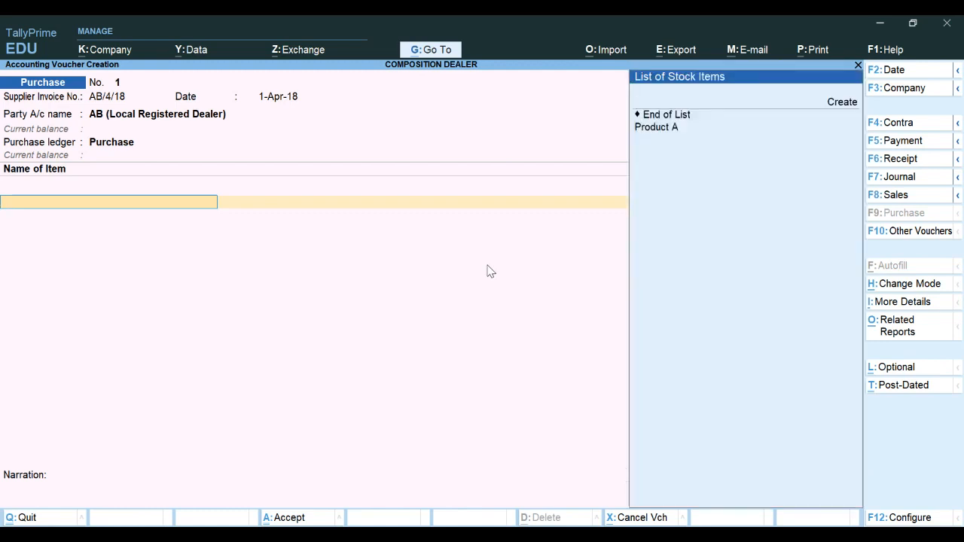
Enter Product A with quantity 5 pcs at a rate of 5000 per pcs
{"action": "key", "text": "Down"}
{"action": "key", "text": "Down"}
{"action": "key", "text": "Return"}
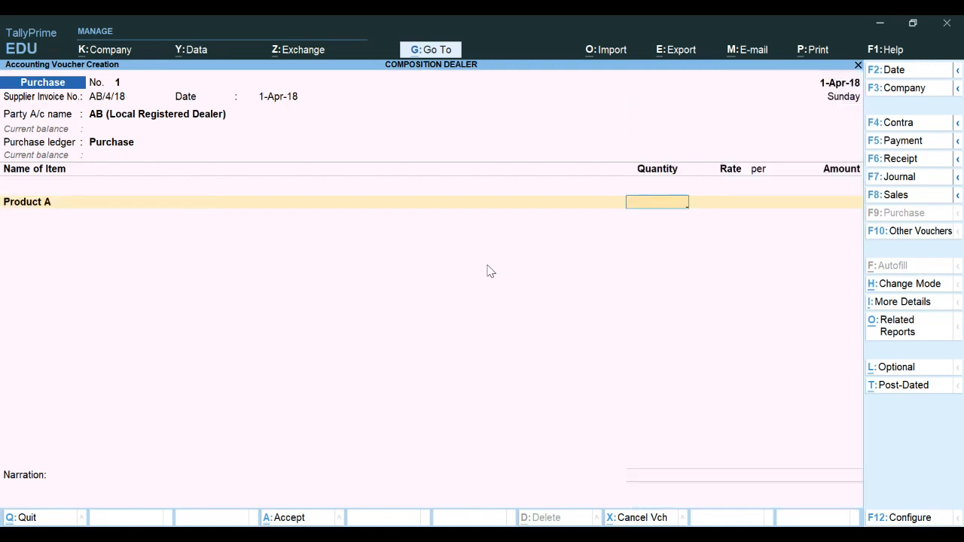
{"action": "type", "text": "5"}
{"action": "key", "text": "Return"}
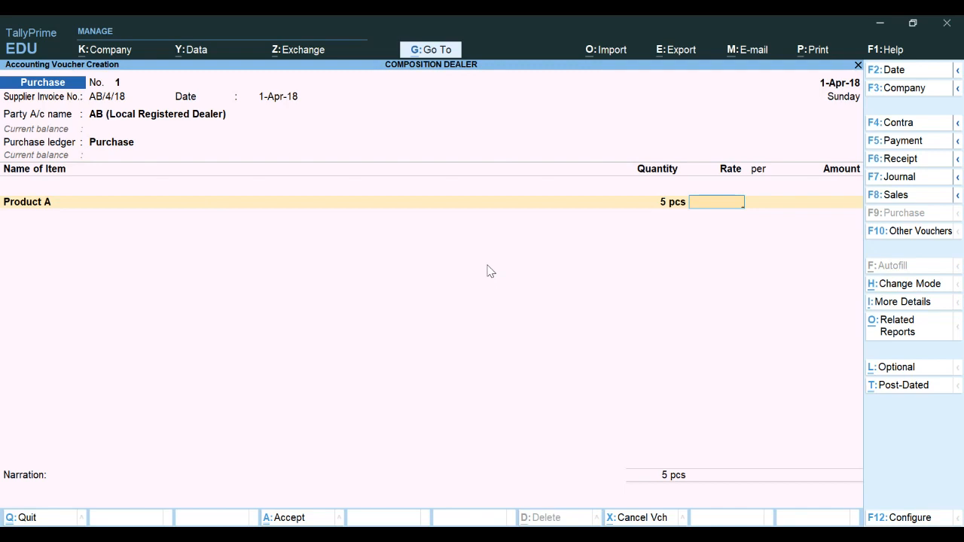
{"action": "type", "text": "5000"}
{"action": "key", "text": "Return"}
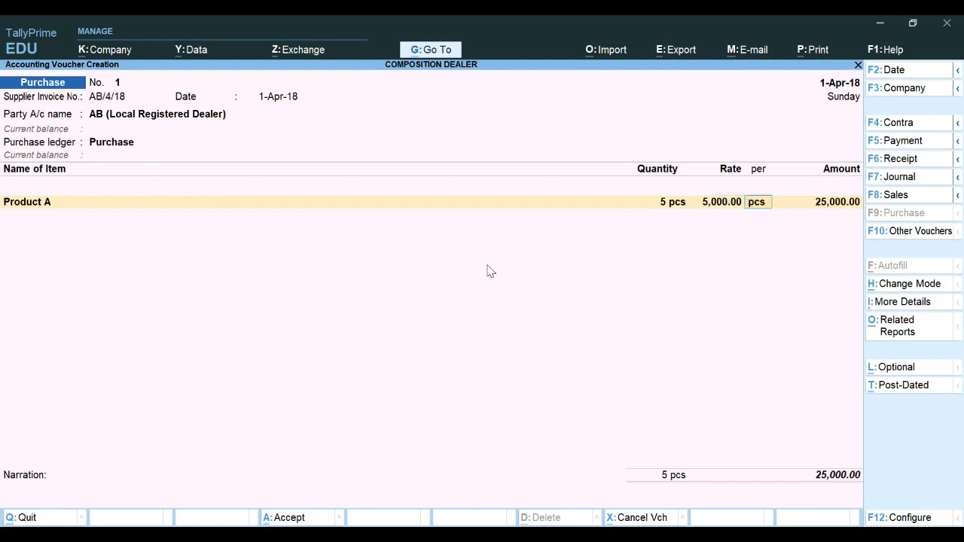
{"action": "key", "text": "Return"}
Add the CGST and SGST tax ledgers below the item line
{"action": "key", "text": "Return"}
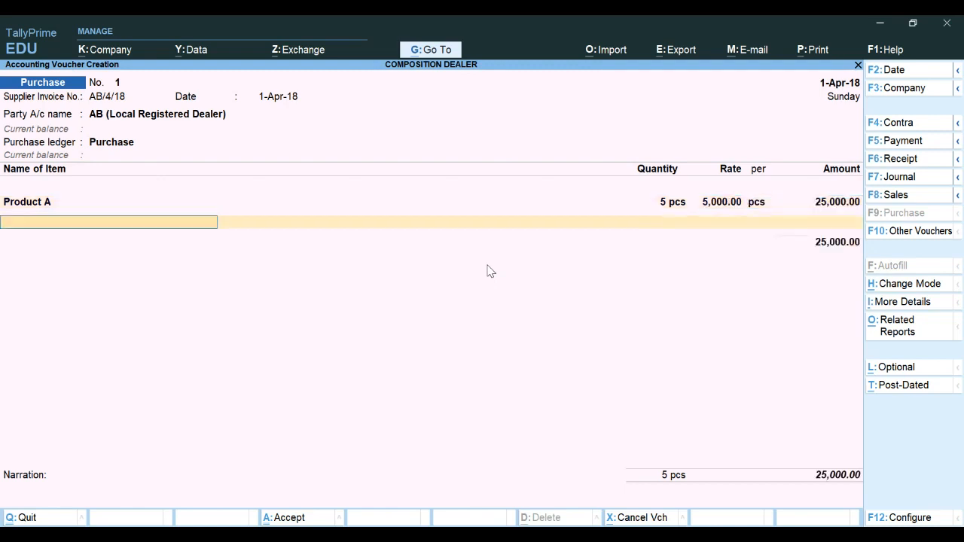
{"action": "key", "text": "Return"}
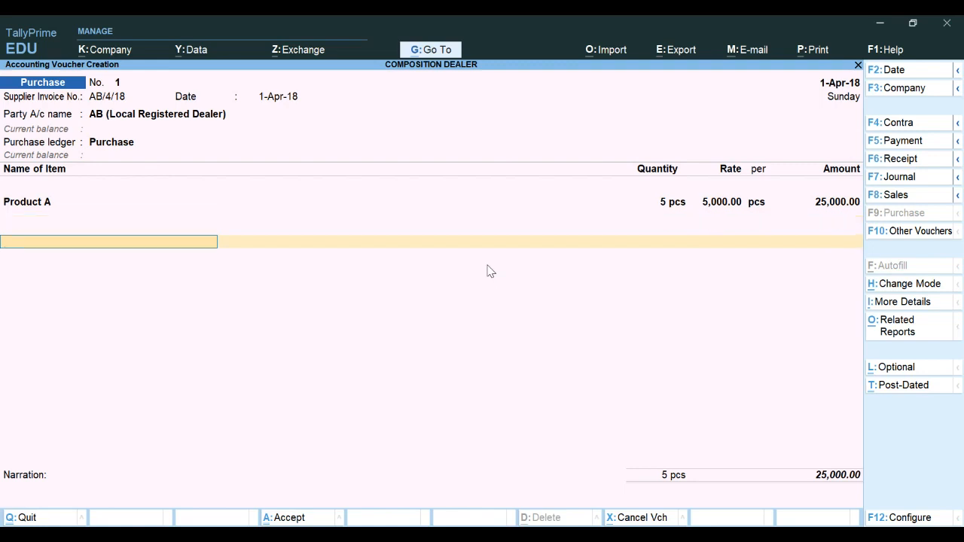
{"action": "type", "text": "C"}
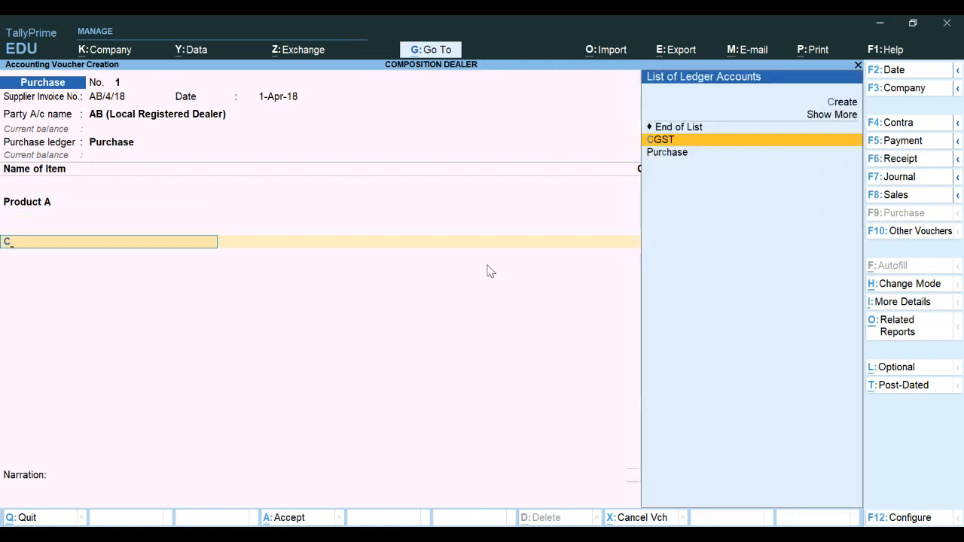
{"action": "key", "text": "Return"}
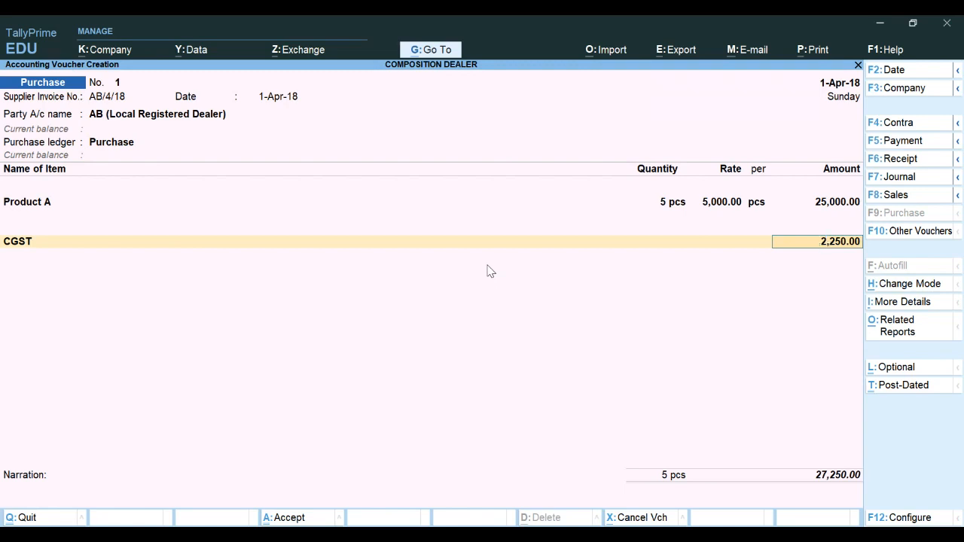
{"action": "key", "text": "Return"}
{"action": "type", "text": "S"}
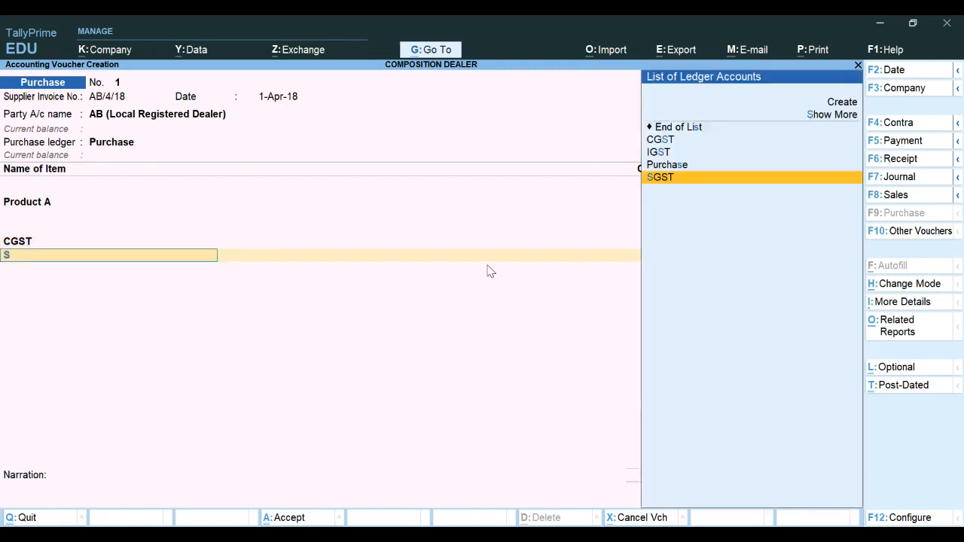
{"action": "key", "text": "Return"}
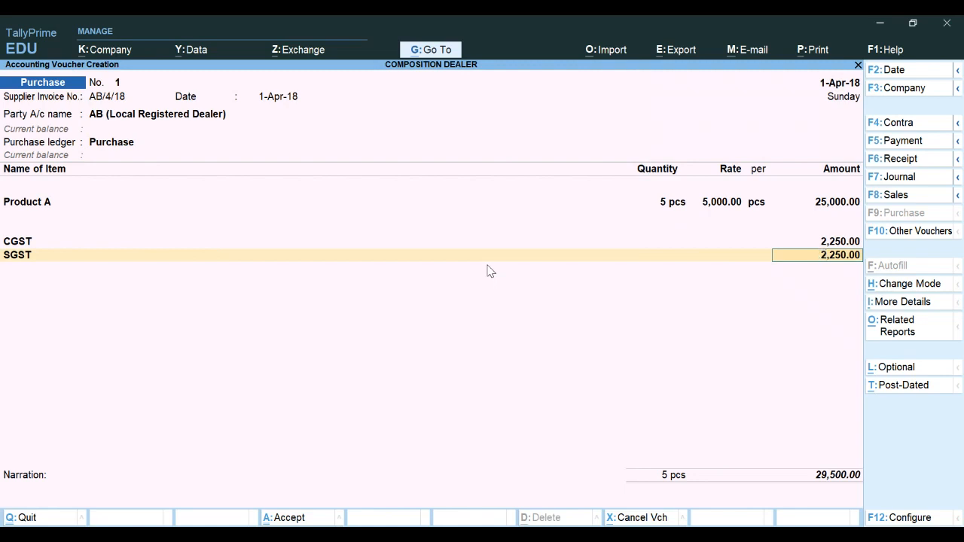
{"action": "key", "text": "Return"}
Set the bill-wise details to a New Ref named AB/4/18 for the full amount
{"action": "key", "text": "Return"}
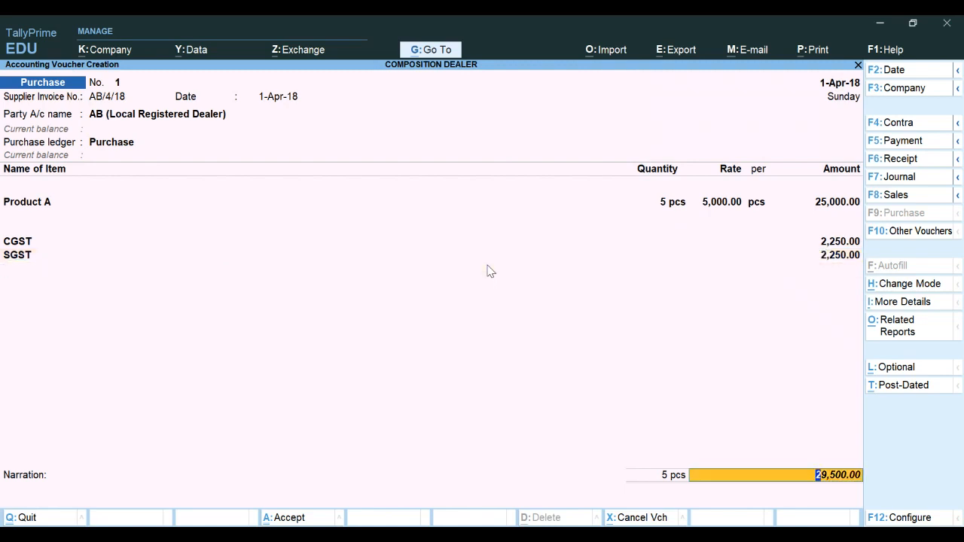
{"action": "key", "text": "Return"}
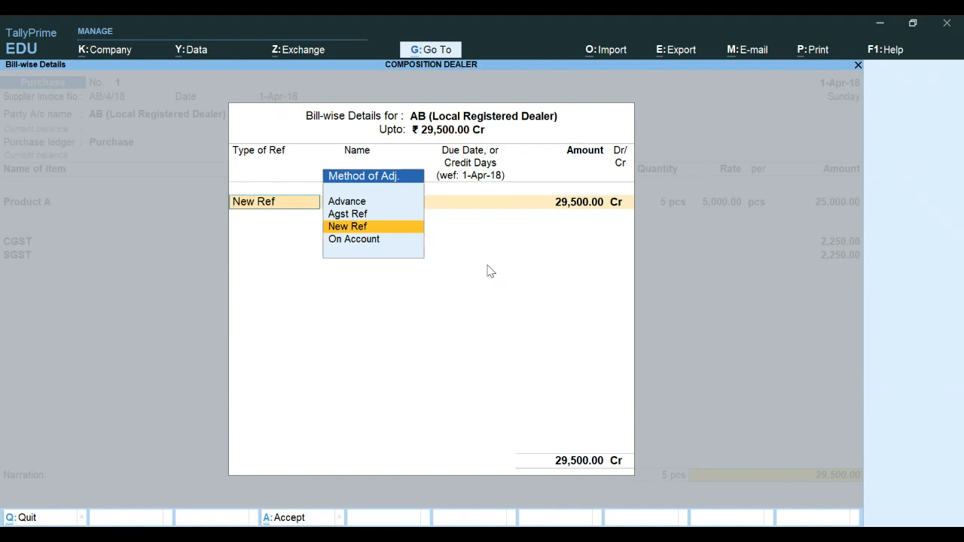
{"action": "key", "text": "Return"}
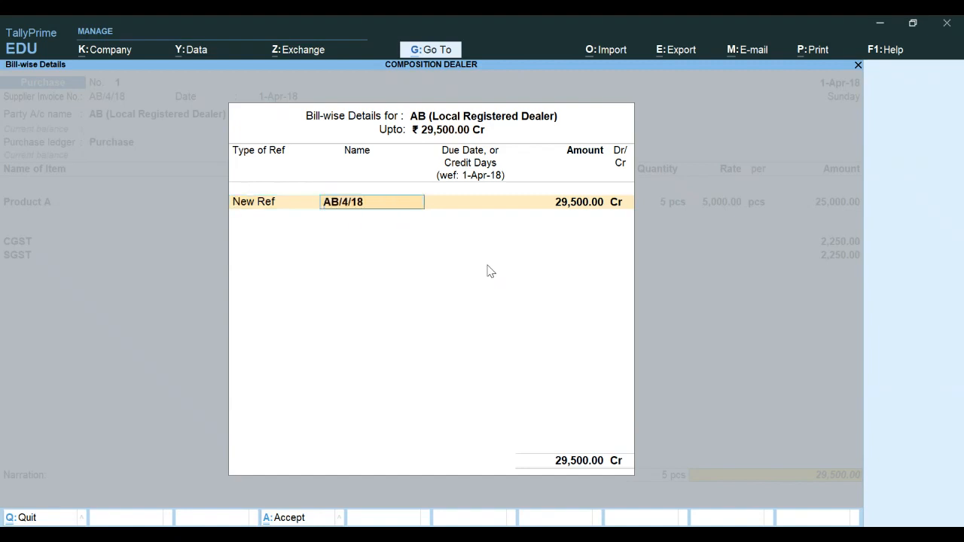
{"action": "key", "text": "Return"}
{"action": "key", "text": "Return"}
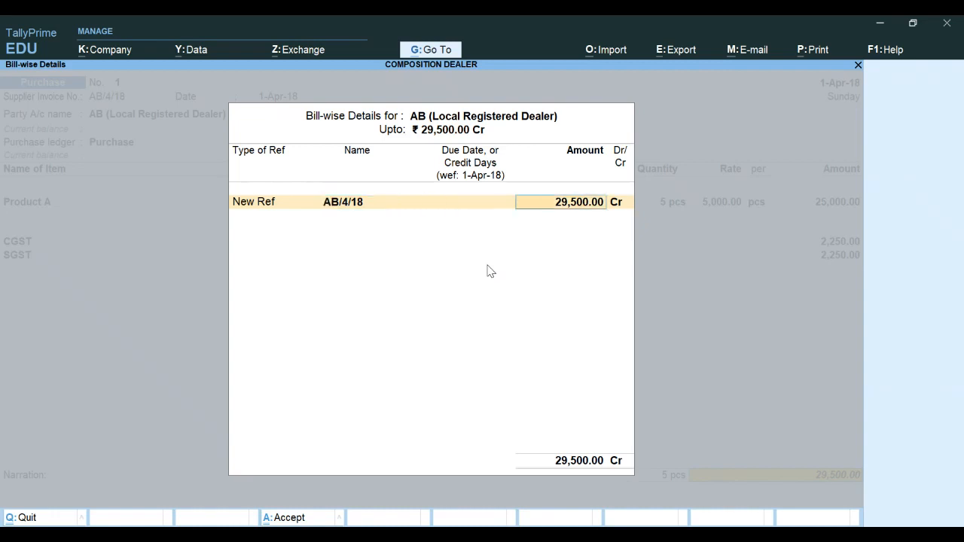
{"action": "key", "text": "Return"}
{"action": "key", "text": "Return"}
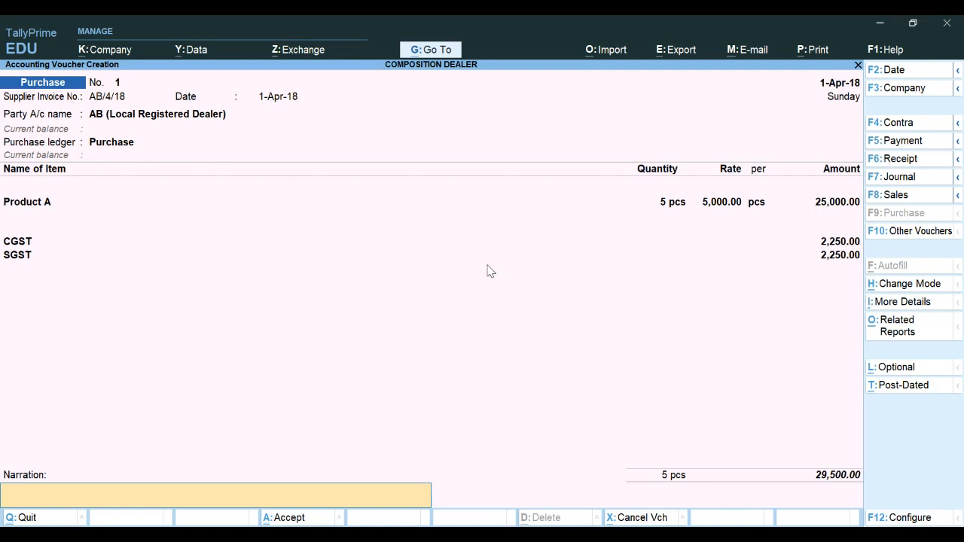
Save the completed purchase voucher from AB
{"action": "key", "text": "ctrl"}
{"action": "key", "text": "ctrl+a"}
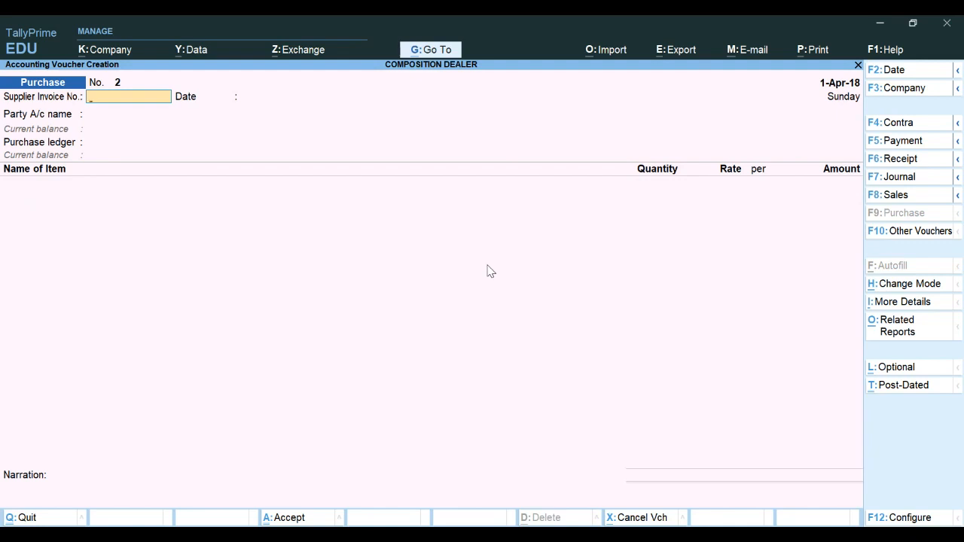
Start a new purchase with supplier invoice number CD/4/18 dated 1-Apr-18
{"action": "type", "text": "CD/4/18"}
{"action": "key", "text": "Return"}
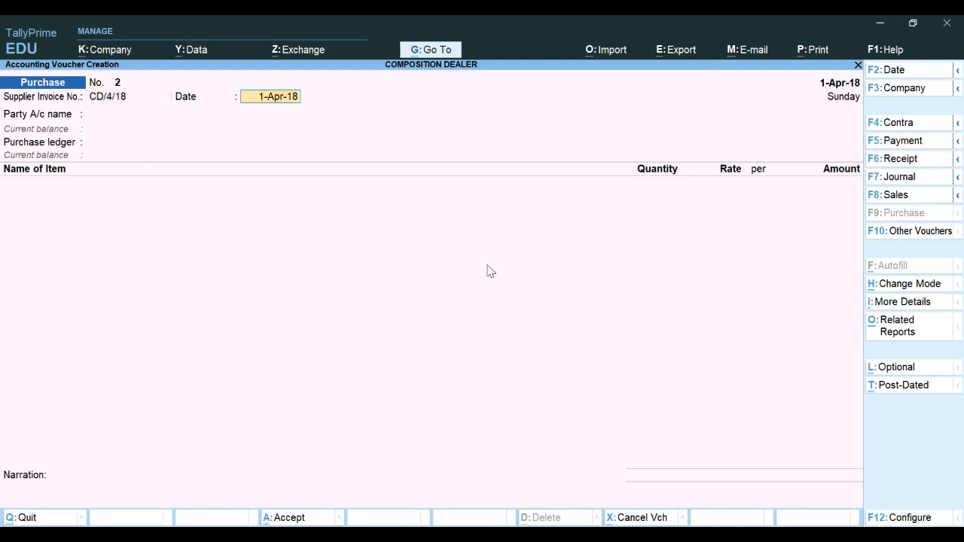
{"action": "key", "text": "Return"}
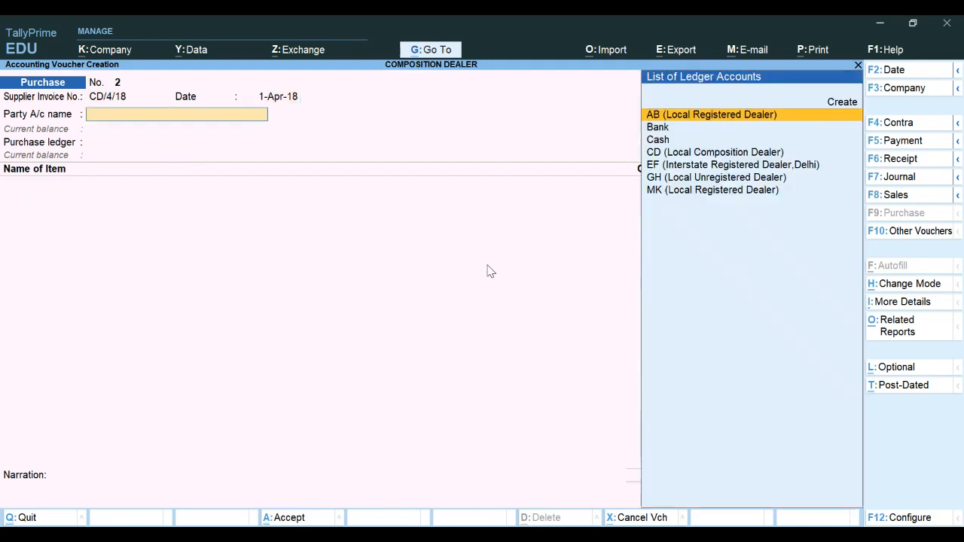
Choose CD (Local Composition Dealer) as party, Purchase as purchase ledger, and set taxability to Taxable
{"action": "key", "text": "Down"}
{"action": "key", "text": "Down"}
{"action": "key", "text": "Down"}
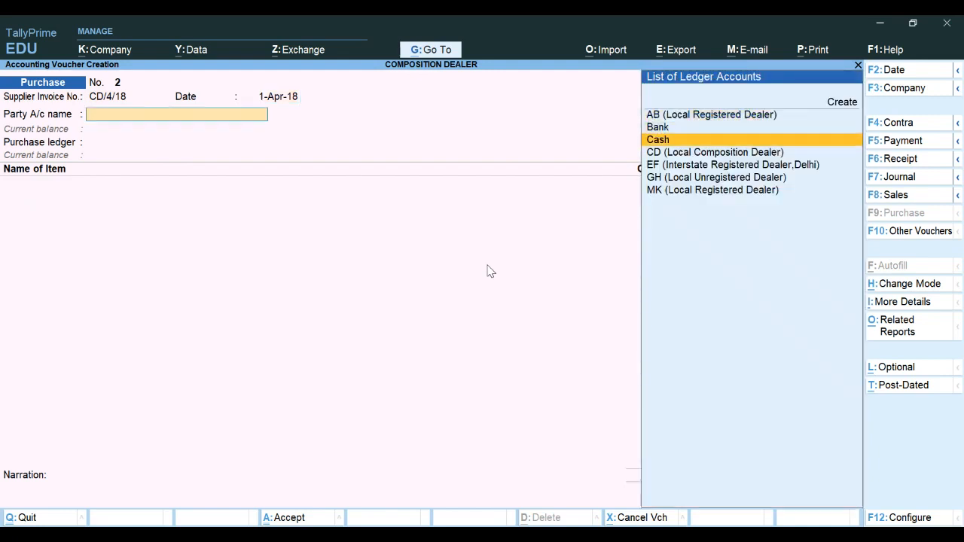
{"action": "key", "text": "Return"}
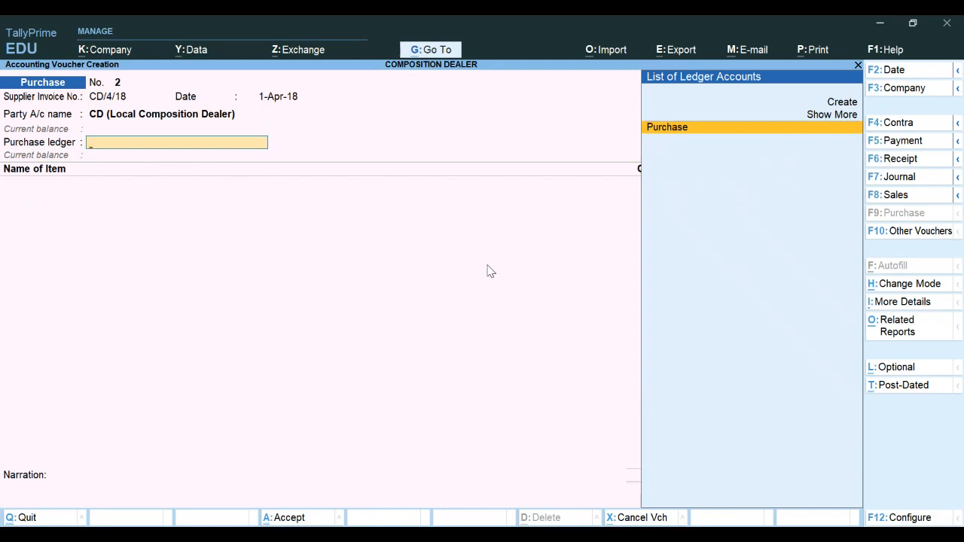
{"action": "key", "text": "Return"}
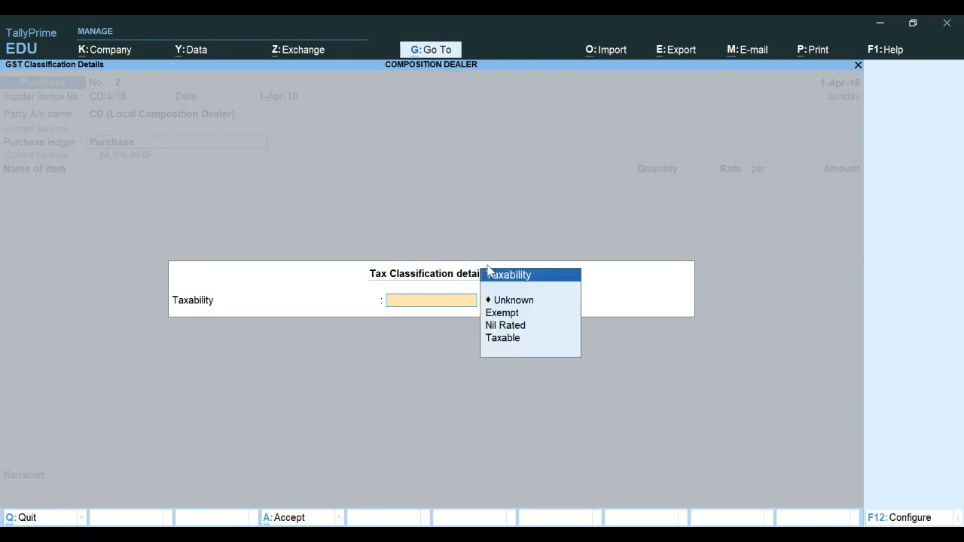
{"action": "key", "text": "Down"}
{"action": "key", "text": "Down"}
{"action": "key", "text": "Down"}
{"action": "key", "text": "Down"}
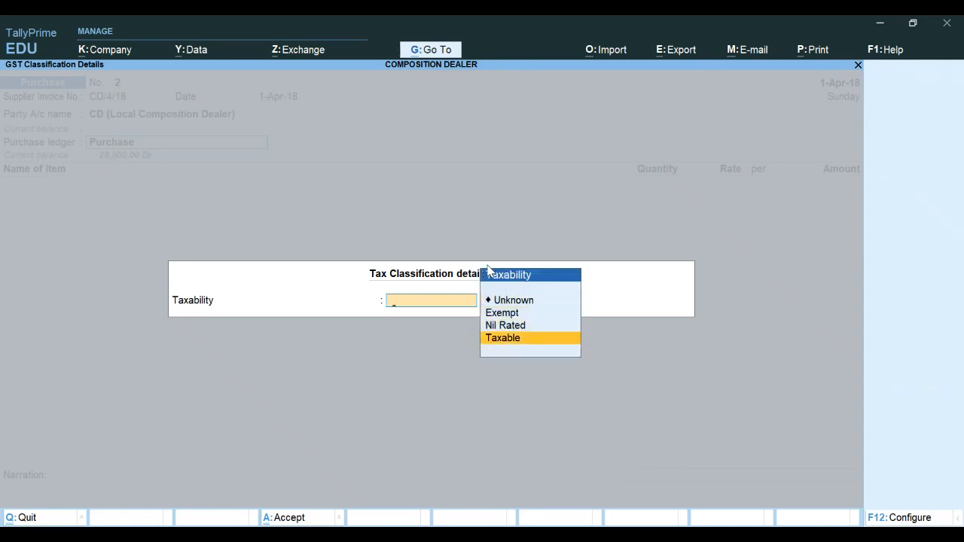
{"action": "key", "text": "Return"}
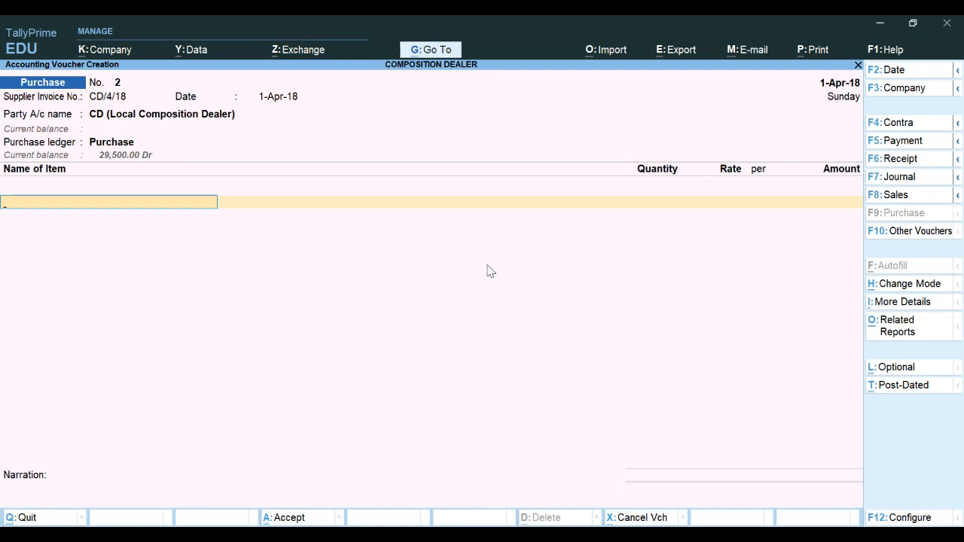
Enter Product A with quantity 6 pcs at a rate of 6,000 per pcs
{"action": "type", "text": "P"}
{"action": "key", "text": "Return"}
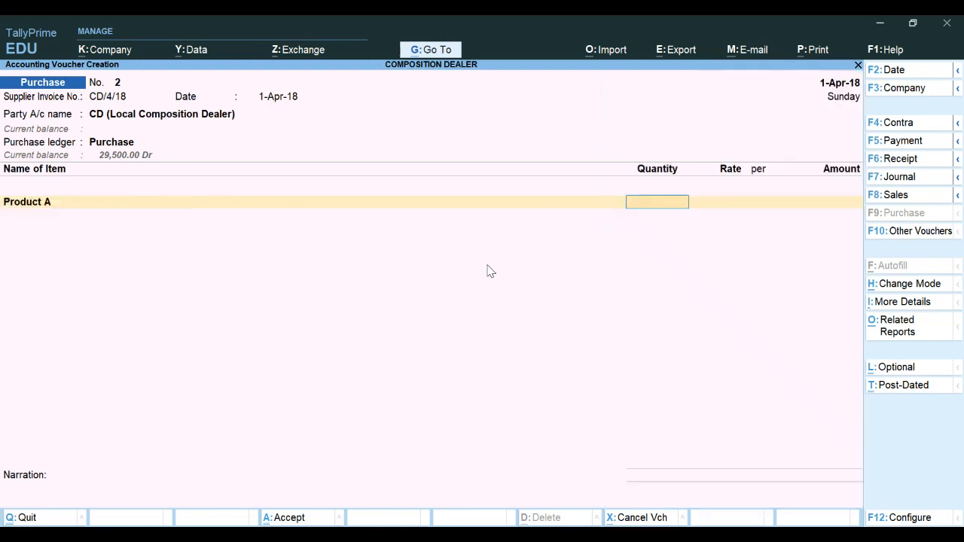
{"action": "type", "text": "6"}
{"action": "key", "text": "Return"}
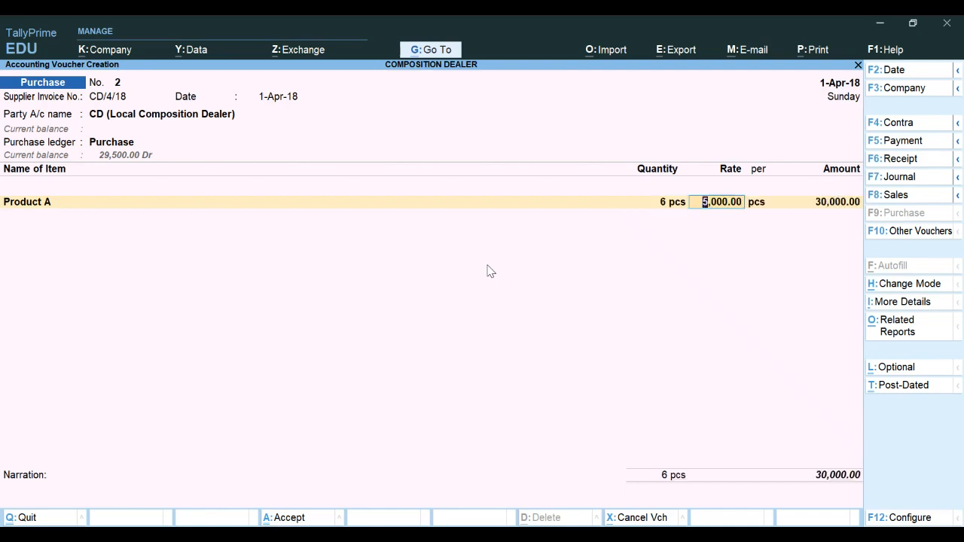
{"action": "type", "text": "6,000"}
{"action": "key", "text": "Return"}
{"action": "key", "text": "Return"}
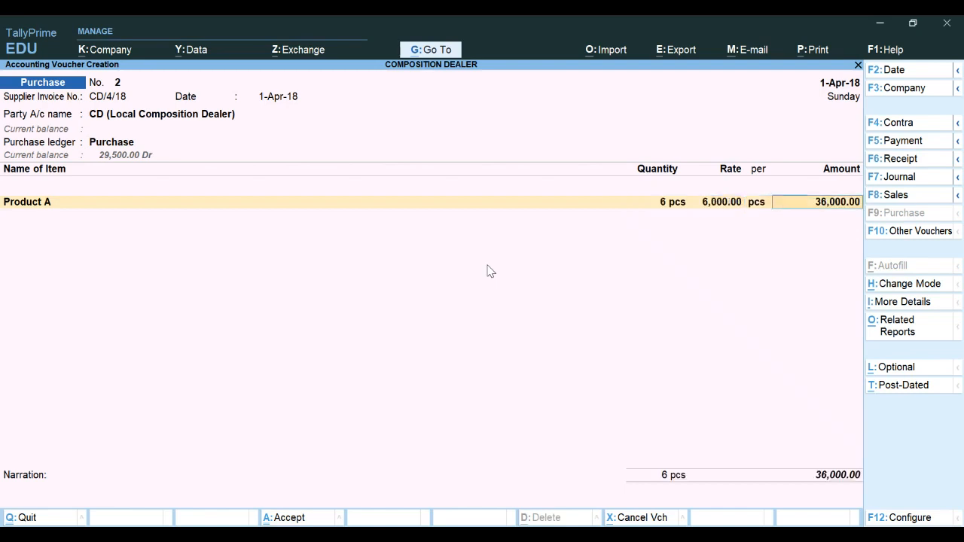
{"action": "key", "text": "Return"}
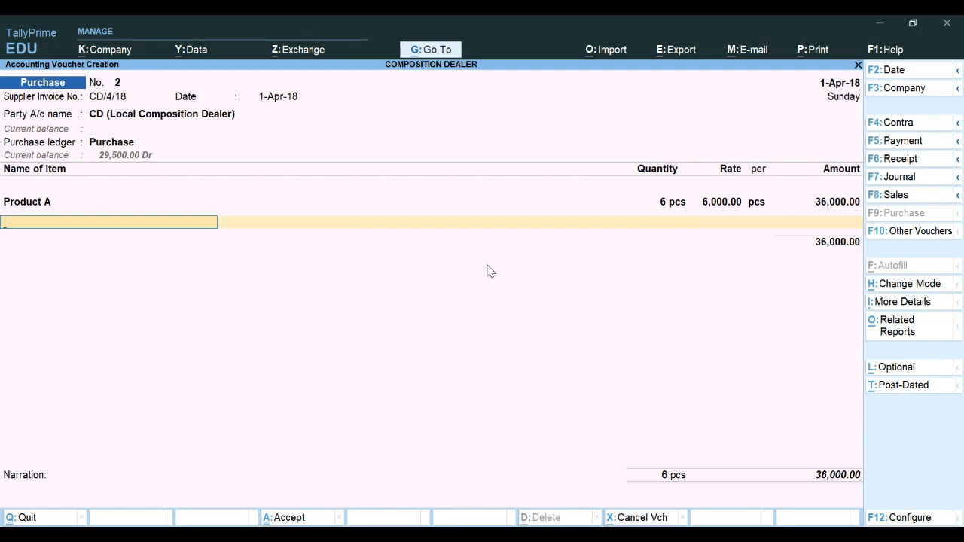
Accept the bill-wise New Ref CD/4/18 for the full amount and save the voucher
{"action": "key", "text": "Return"}
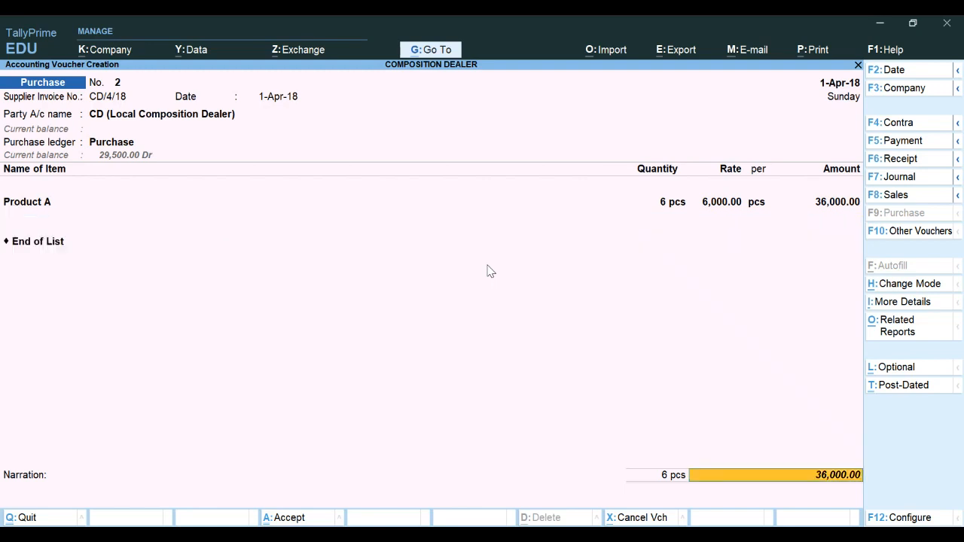
{"action": "key", "text": "Return"}
{"action": "key", "text": "Return"}
{"action": "key", "text": "Return"}
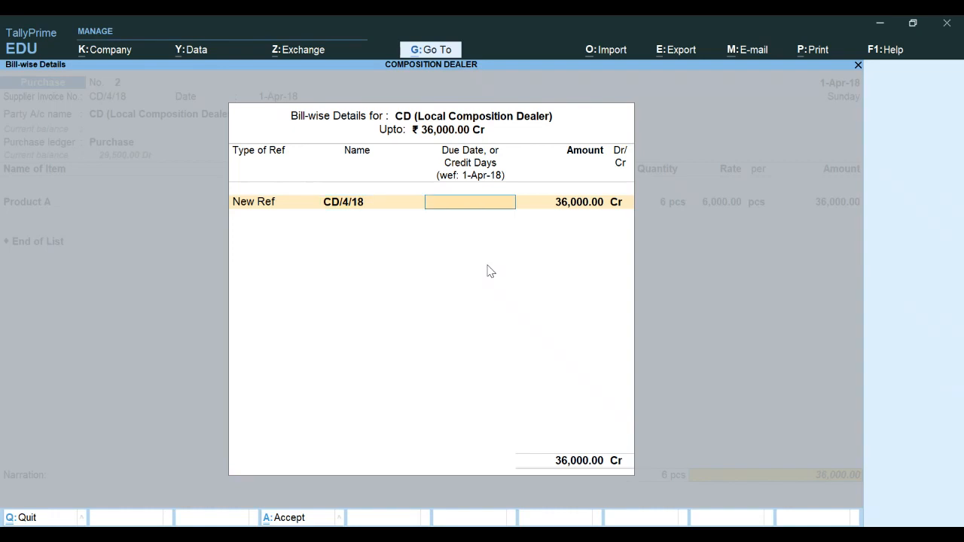
{"action": "key", "text": "Return"}
{"action": "key", "text": "Return"}
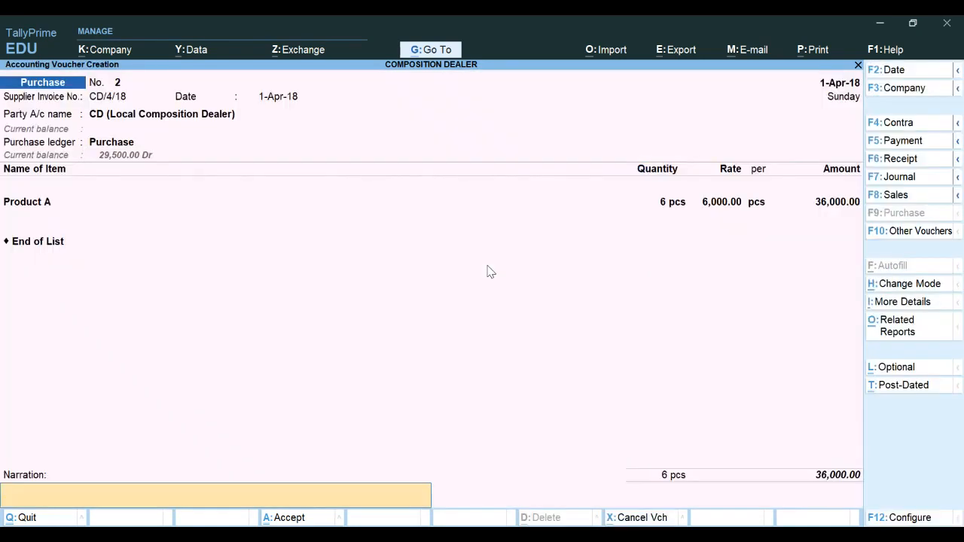
{"action": "key", "text": "Return"}
{"action": "key", "text": "Return"}
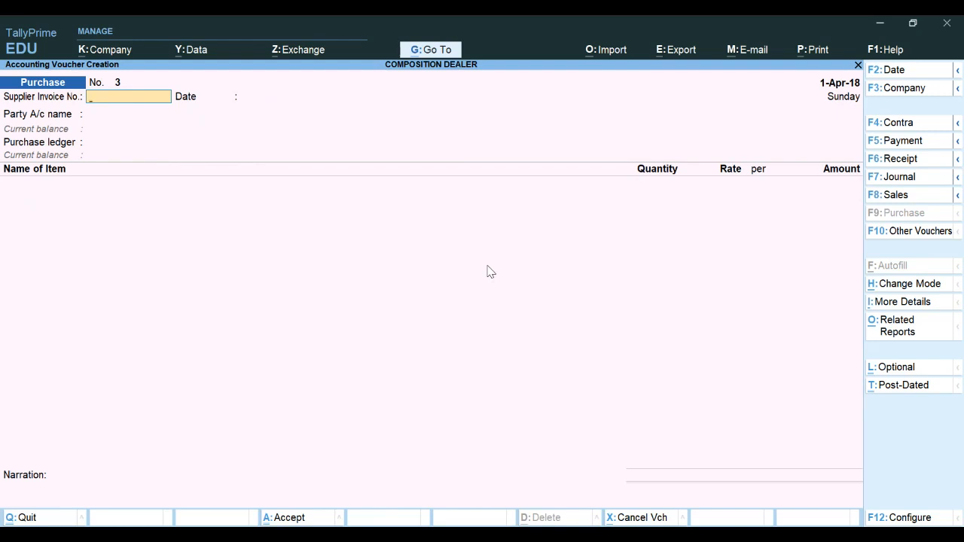
Start the next purchase with supplier invoice number EF/4/18 dated 1-Apr-18
{"action": "type", "text": "EF/4/18"}
{"action": "key", "text": "Return"}
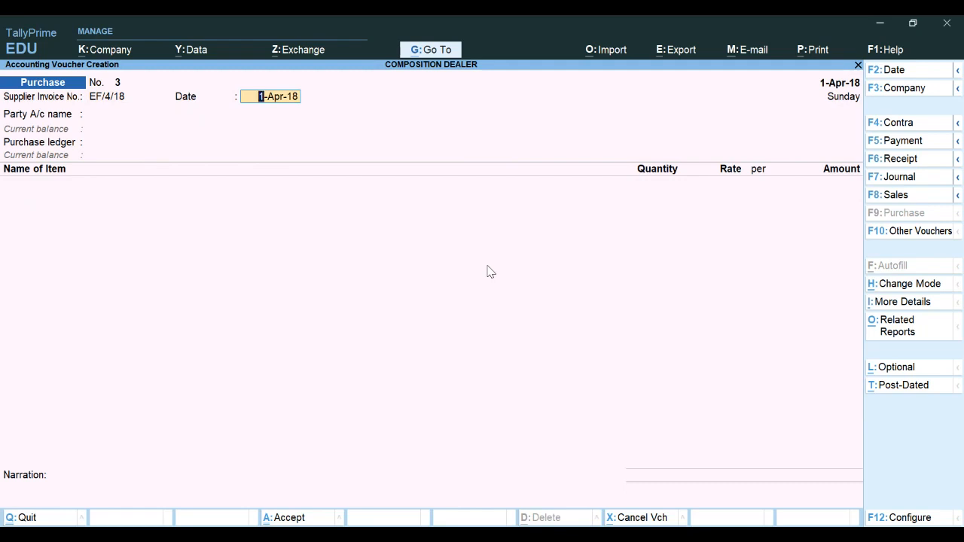
{"action": "key", "text": "Return"}
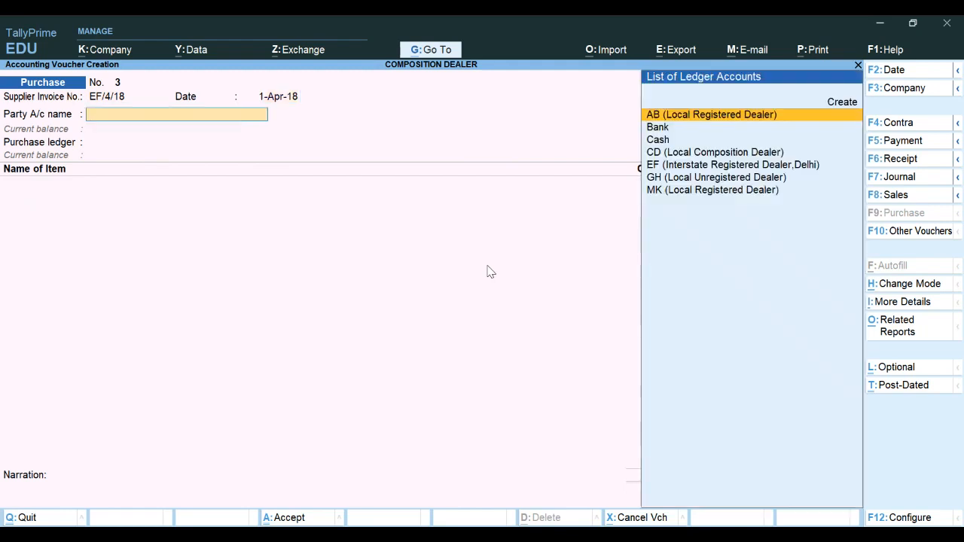
Choose EF (Interstate Registered Dealer,Delhi) as party, Purchase as purchase ledger, and set taxability to Taxable
{"action": "key", "text": "Down"}
{"action": "key", "text": "Down"}
{"action": "key", "text": "Down"}
{"action": "key", "text": "Down"}
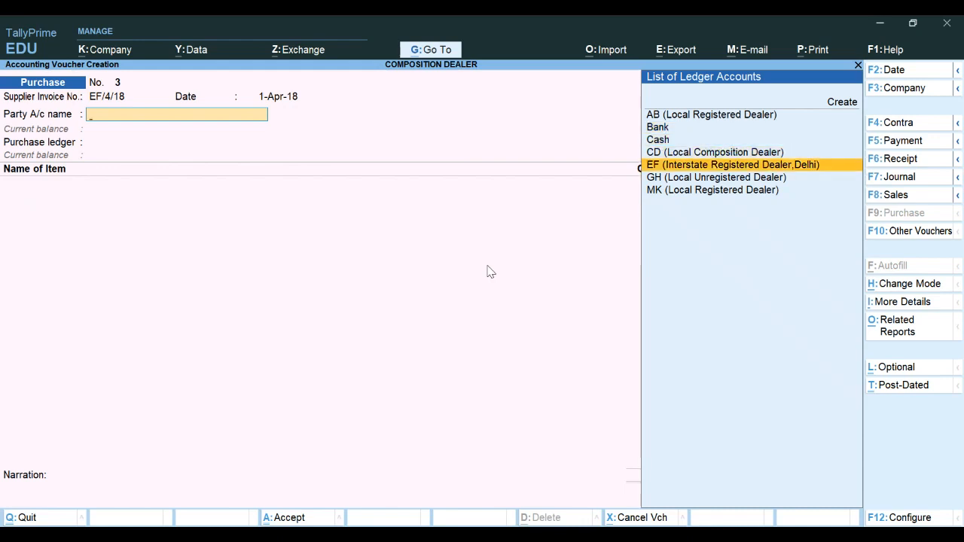
{"action": "key", "text": "Return"}
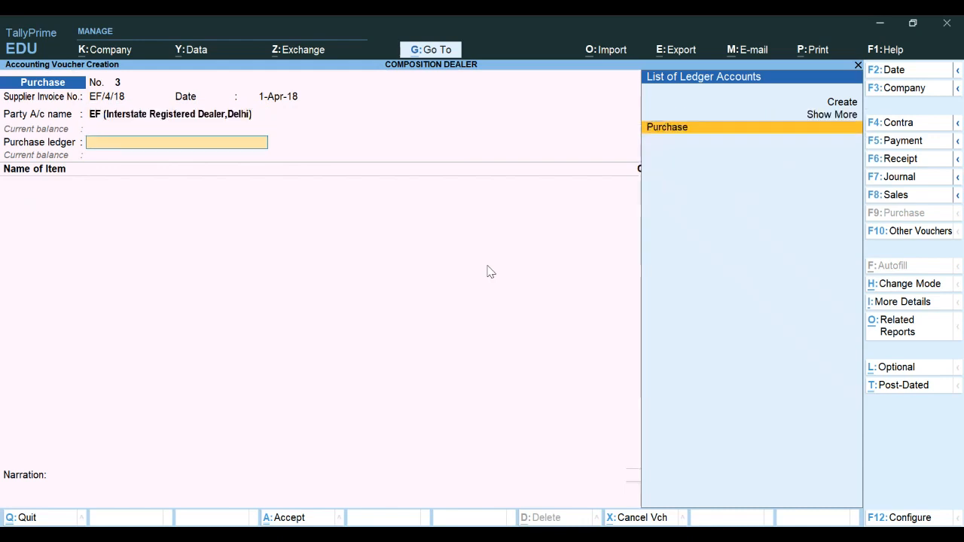
{"action": "key", "text": "Return"}
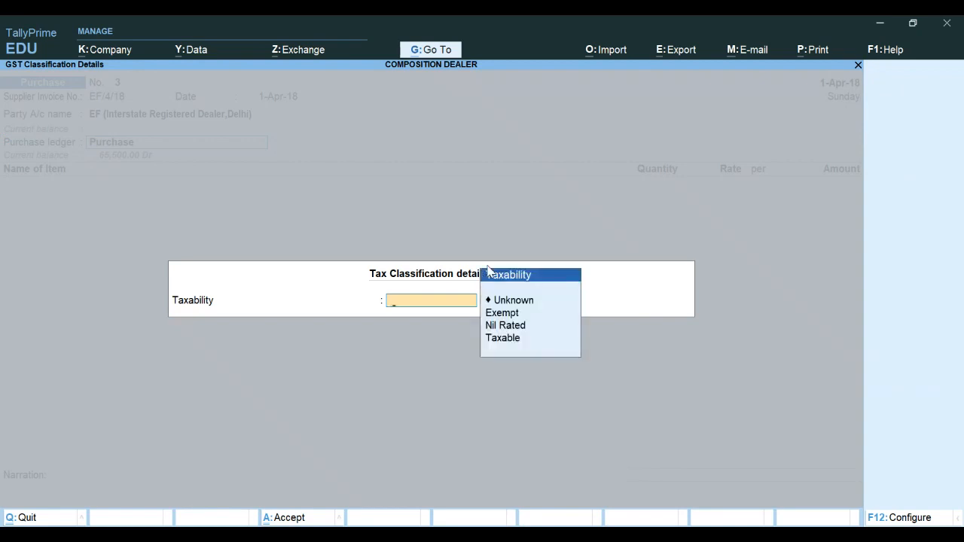
{"action": "key", "text": "Down"}
{"action": "key", "text": "Down"}
{"action": "key", "text": "Down"}
{"action": "key", "text": "Return"}
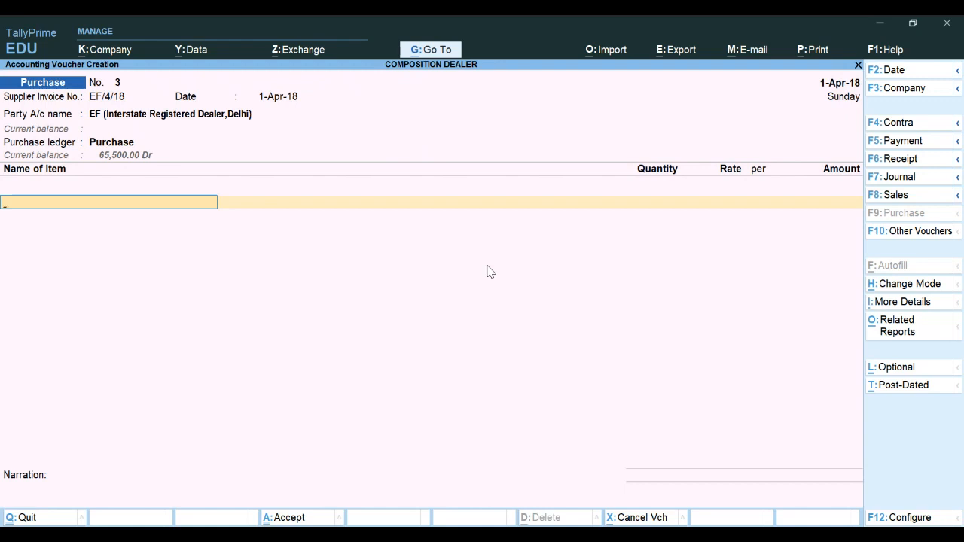
Enter Product A with quantity 7 pcs at a rate of 4,500 per pcs
{"action": "type", "text": "P"}
{"action": "key", "text": "Return"}
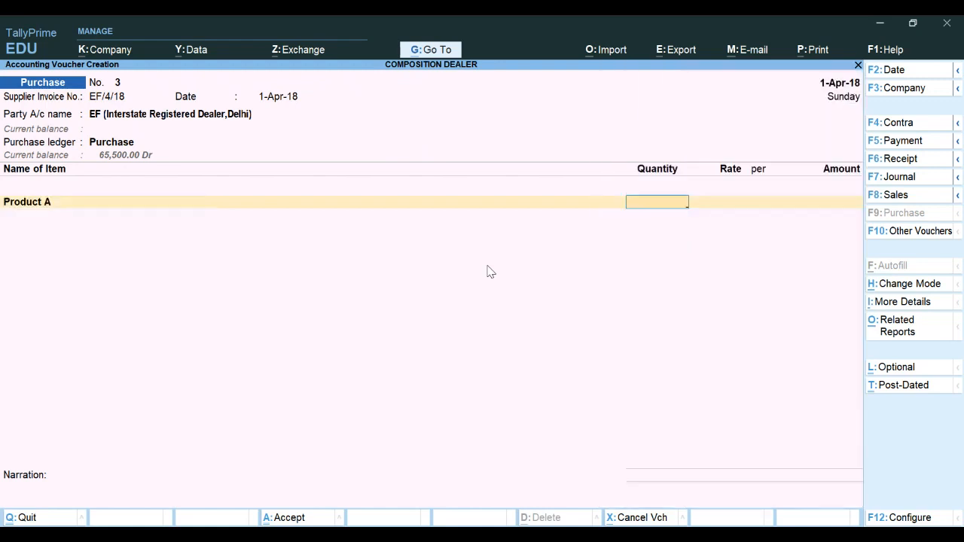
{"action": "type", "text": "7"}
{"action": "key", "text": "Return"}
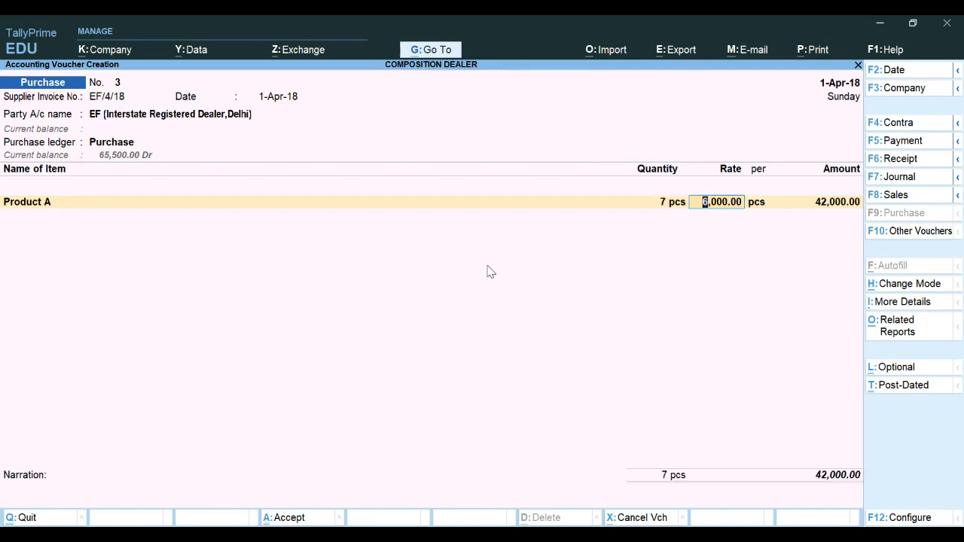
{"action": "type", "text": "4500"}
{"action": "key", "text": "Return"}
{"action": "key", "text": "Return"}
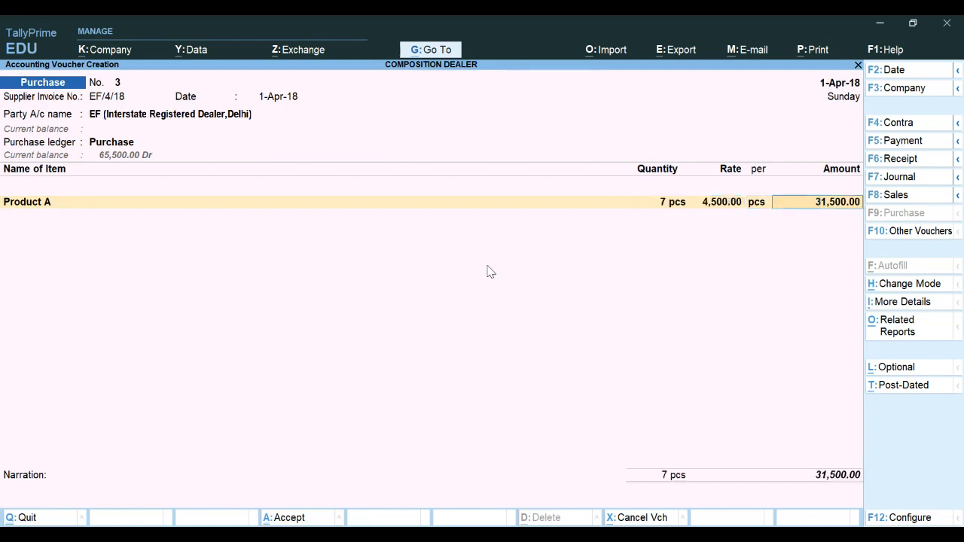
{"action": "key", "text": "Return"}
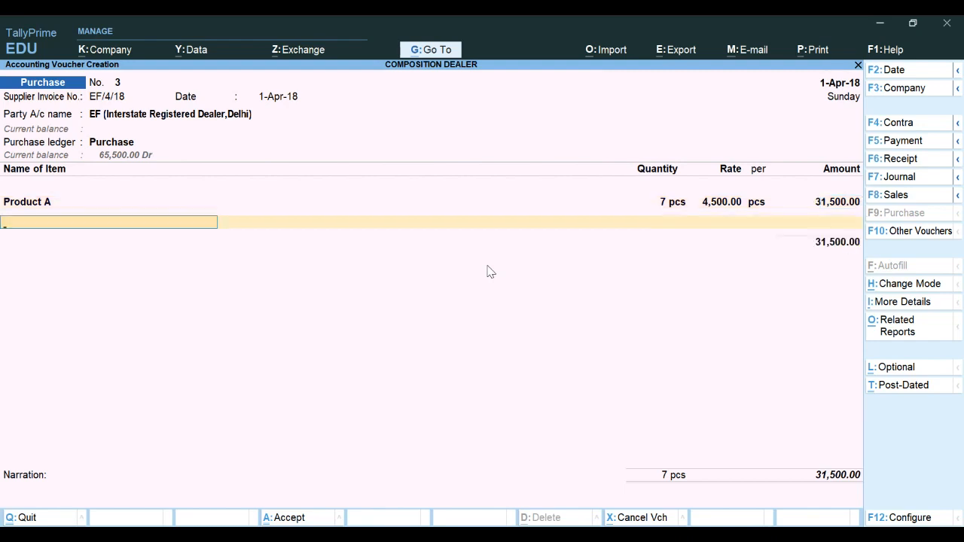
Add the IGST tax ledger below the item line
{"action": "key", "text": "Return"}
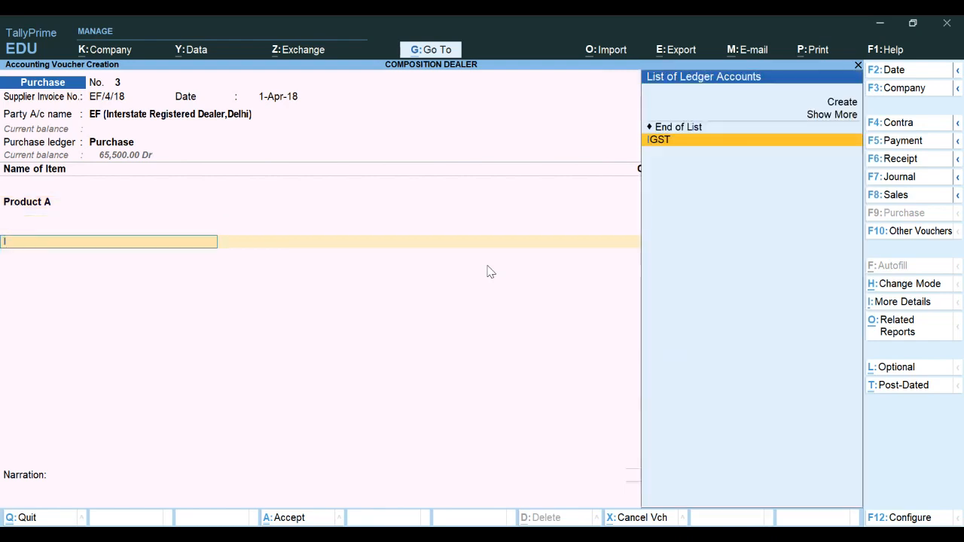
{"action": "key", "text": "Return"}
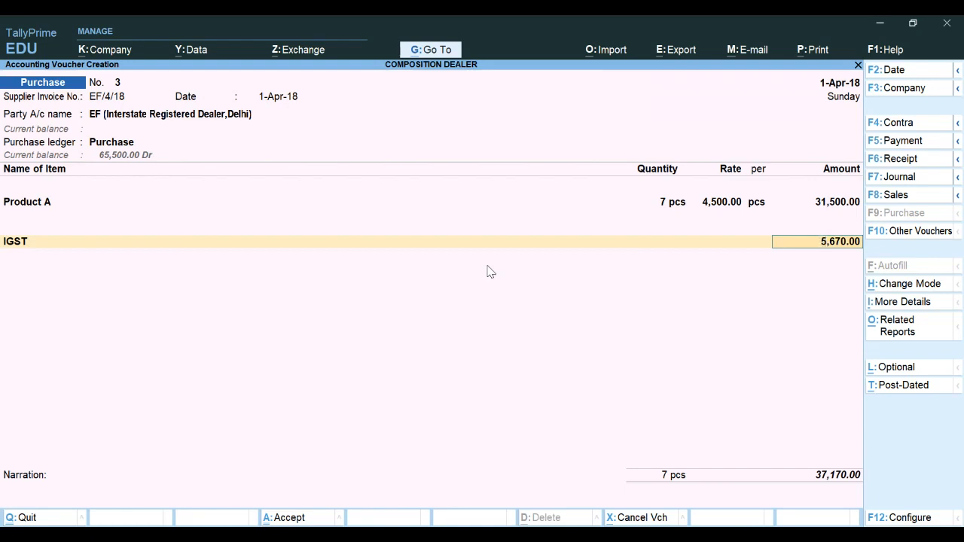
{"action": "key", "text": "Return"}
Accept the bill-wise New Ref EF/4/18 for the full amount and save the voucher
{"action": "key", "text": "Return"}
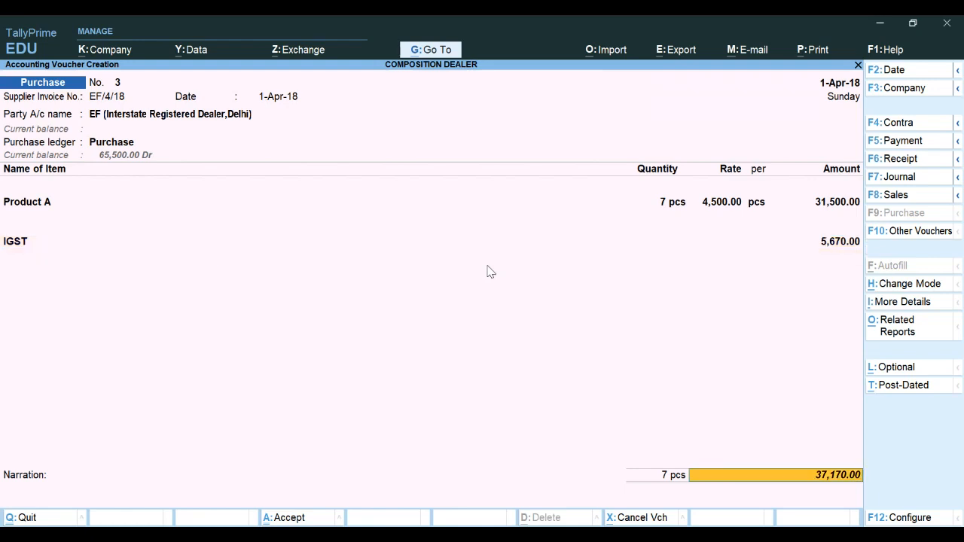
{"action": "key", "text": "Return"}
{"action": "key", "text": "Return"}
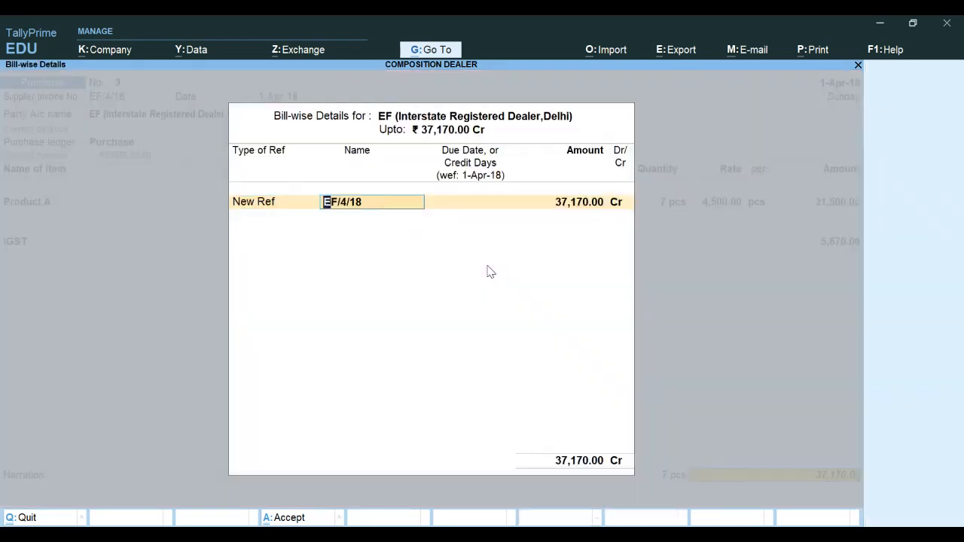
{"action": "key", "text": "Return"}
{"action": "key", "text": "Return"}
{"action": "key", "text": "Return"}
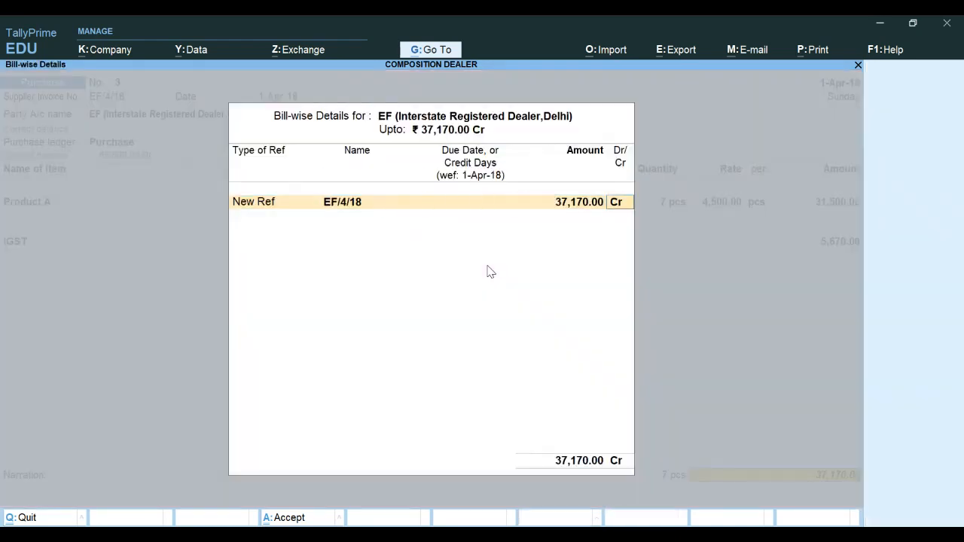
{"action": "key", "text": "Return"}
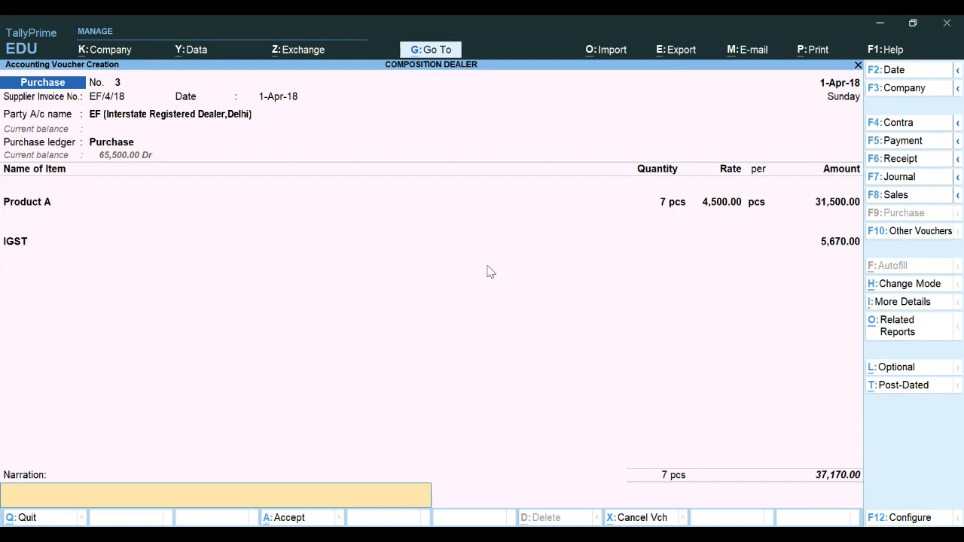
{"action": "key", "text": "Return"}
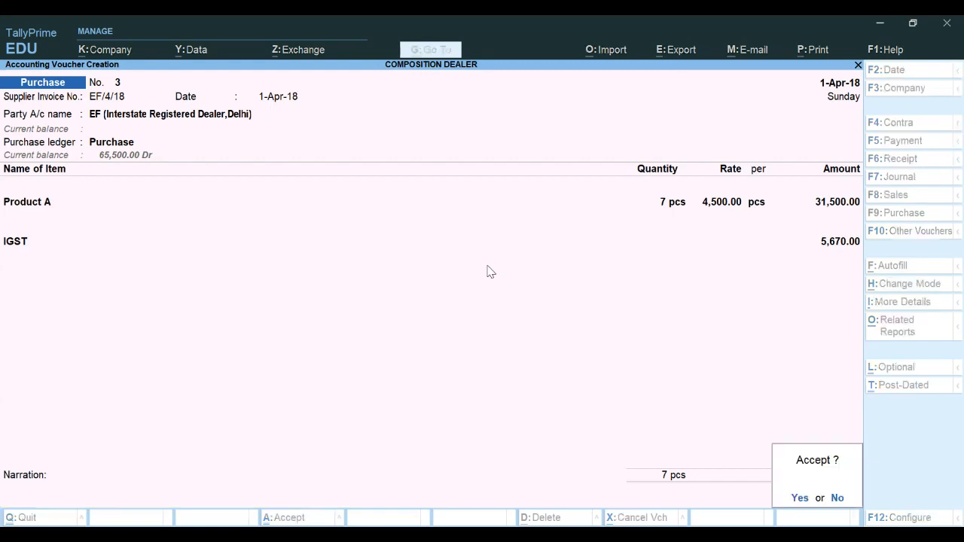
{"action": "key", "text": "Return"}
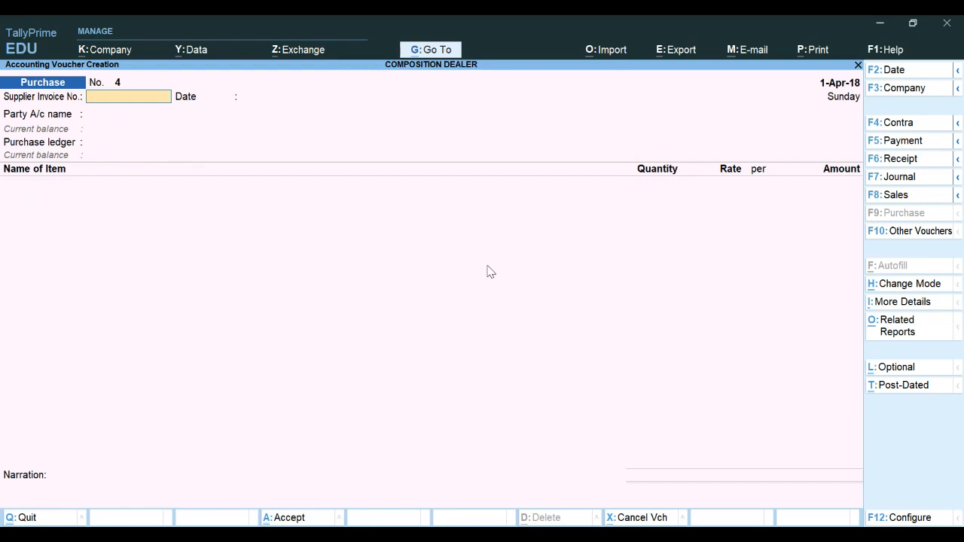
Enter GH/4/18 as the supplier invoice number and keep the voucher date 1-Apr-18
{"action": "type", "text": "GH/4/18"}
{"action": "key", "text": "Return"}
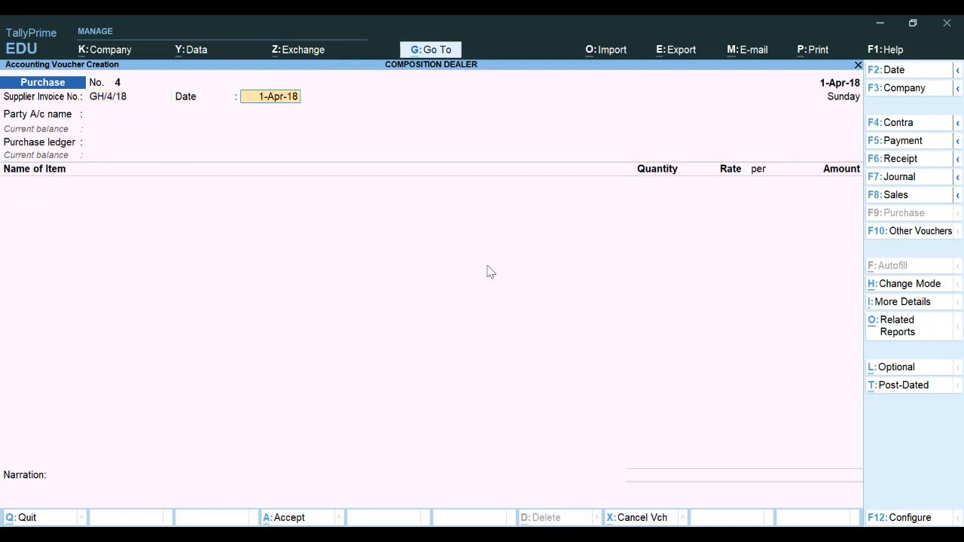
{"action": "key", "text": "Return"}
Choose GH (Local Unregistered Dealer) as party, Purchase as purchase ledger, and set the taxability
{"action": "key", "text": "Down"}
{"action": "key", "text": "Down"}
{"action": "key", "text": "Down"}
{"action": "key", "text": "Down"}
{"action": "key", "text": "Down"}
{"action": "key", "text": "Down"}
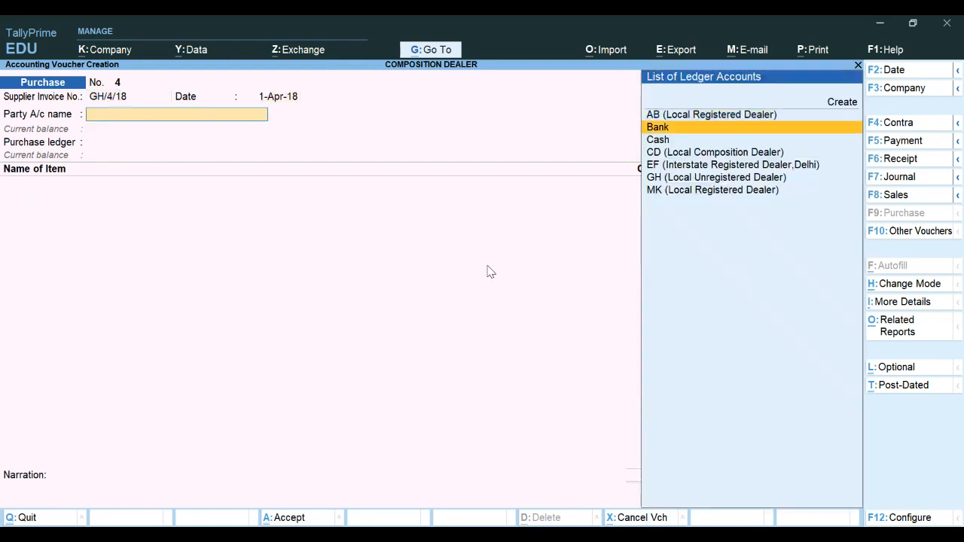
{"action": "key", "text": "Up"}
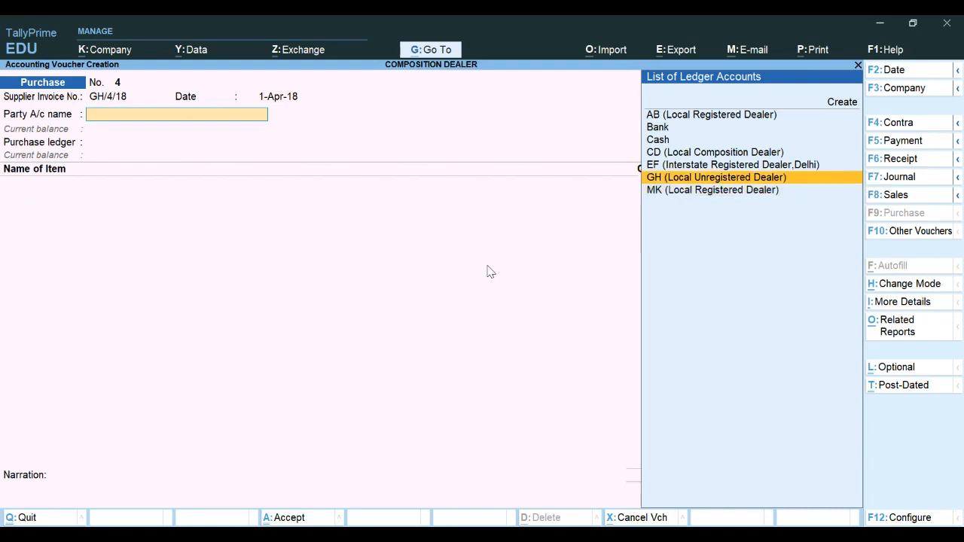
{"action": "key", "text": "Return"}
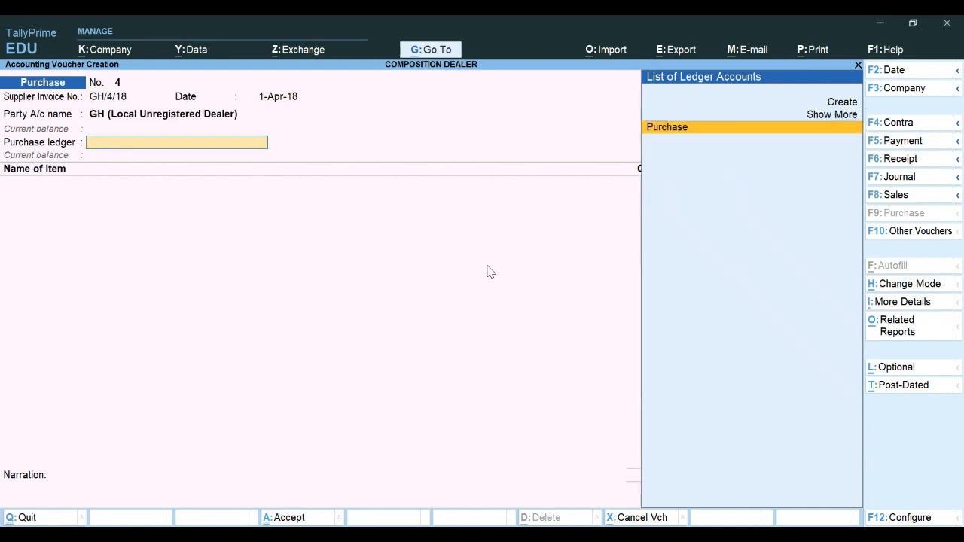
{"action": "key", "text": "Return"}
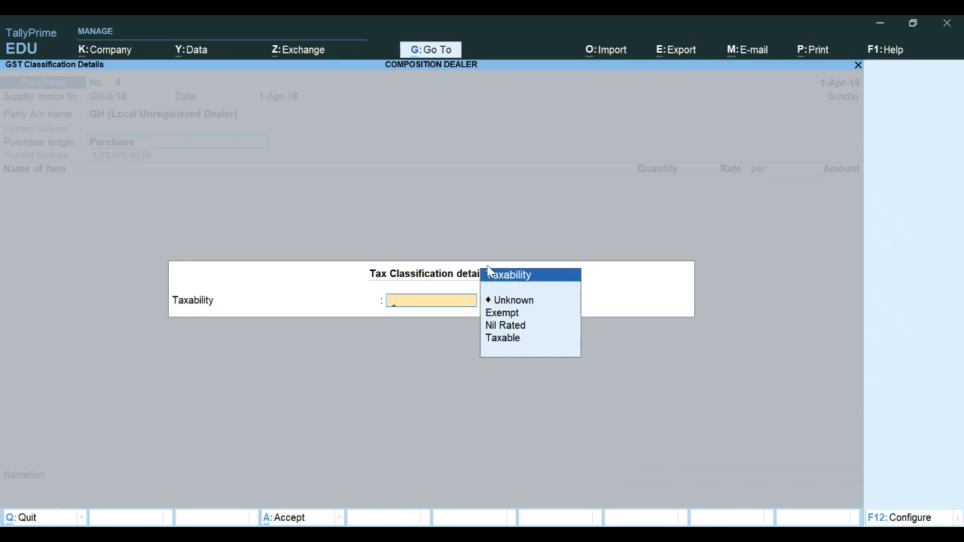
{"action": "key", "text": "Down"}
{"action": "key", "text": "Down"}
{"action": "key", "text": "Return"}
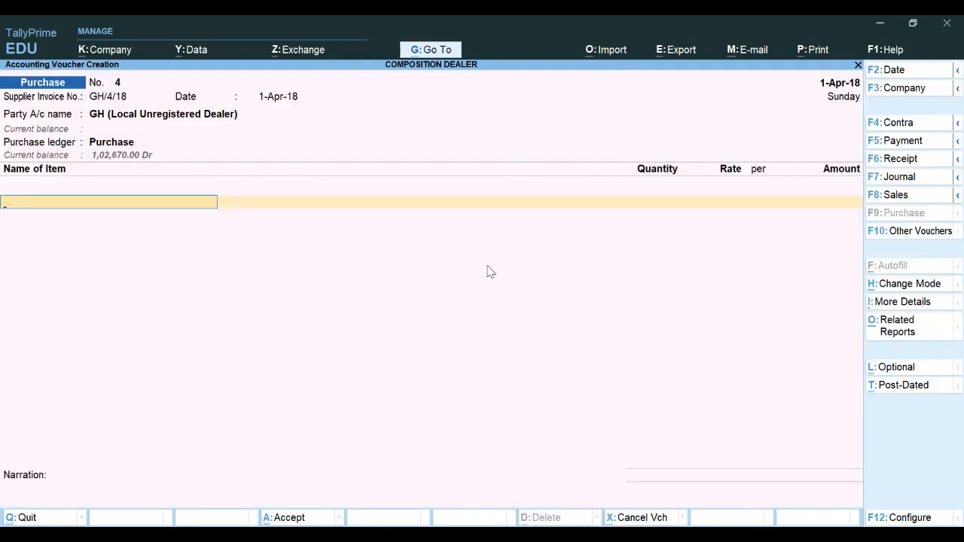
Enter Product A with quantity 10 pcs at a rate of 5,500 per pcs
{"action": "type", "text": "P"}
{"action": "key", "text": "Return"}
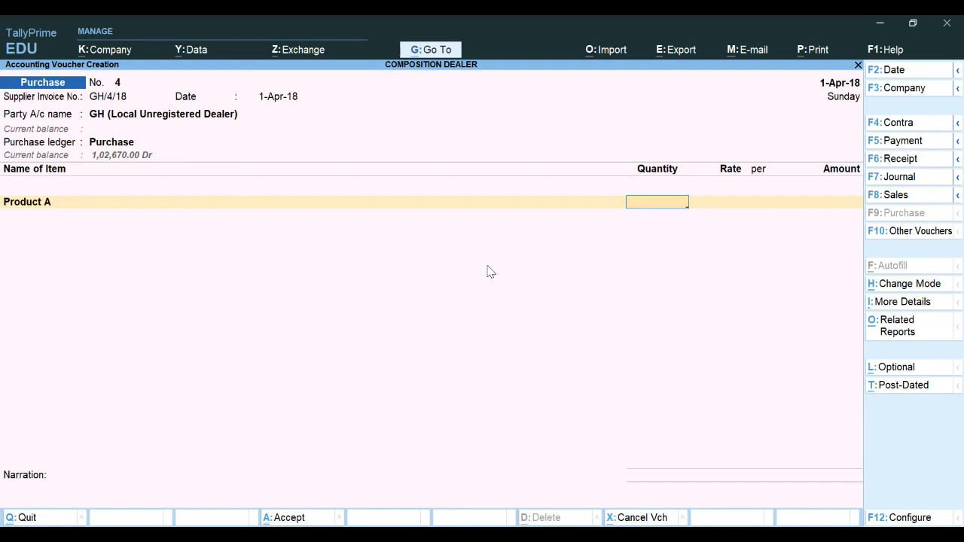
{"action": "type", "text": "10"}
{"action": "key", "text": "Return"}
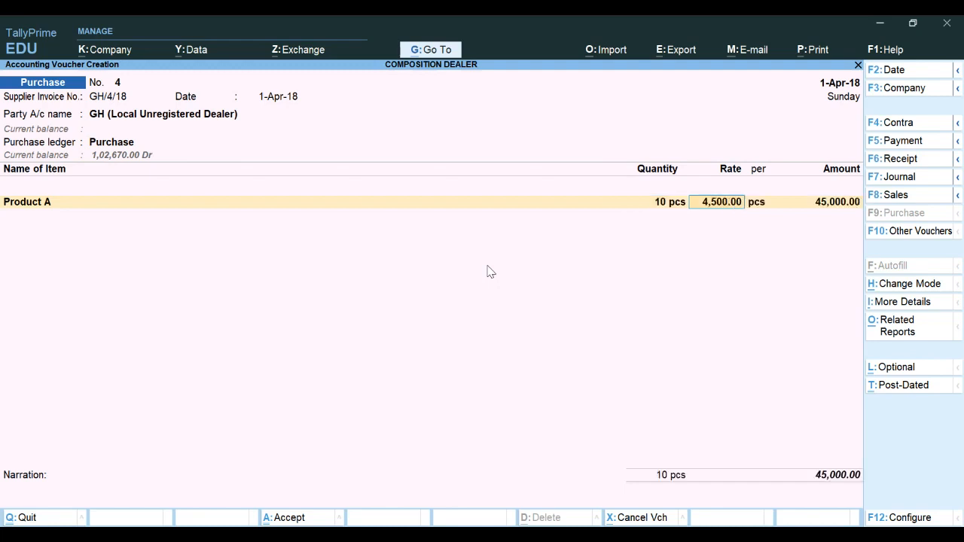
{"action": "type", "text": "5500"}
{"action": "key", "text": "Return"}
Accept the bill-wise New Ref GH/4/18 for the full amount and save the purchase voucher
{"action": "key", "text": "Return"}
{"action": "key", "text": "Return"}
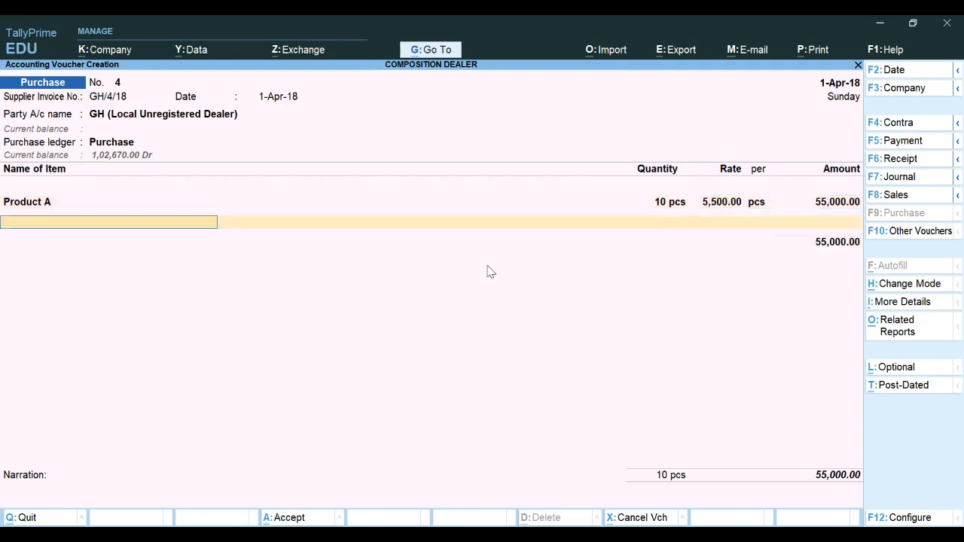
{"action": "key", "text": "Return"}
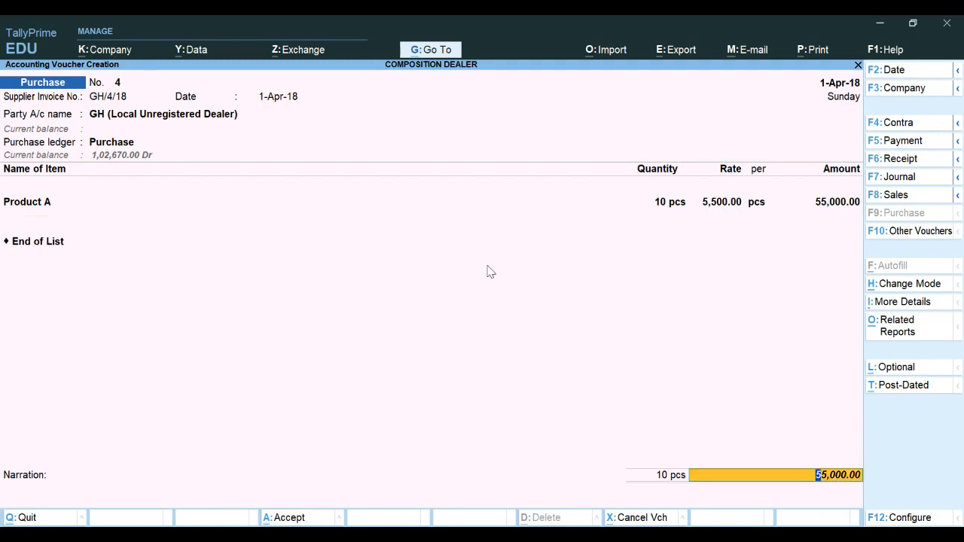
{"action": "key", "text": "Return"}
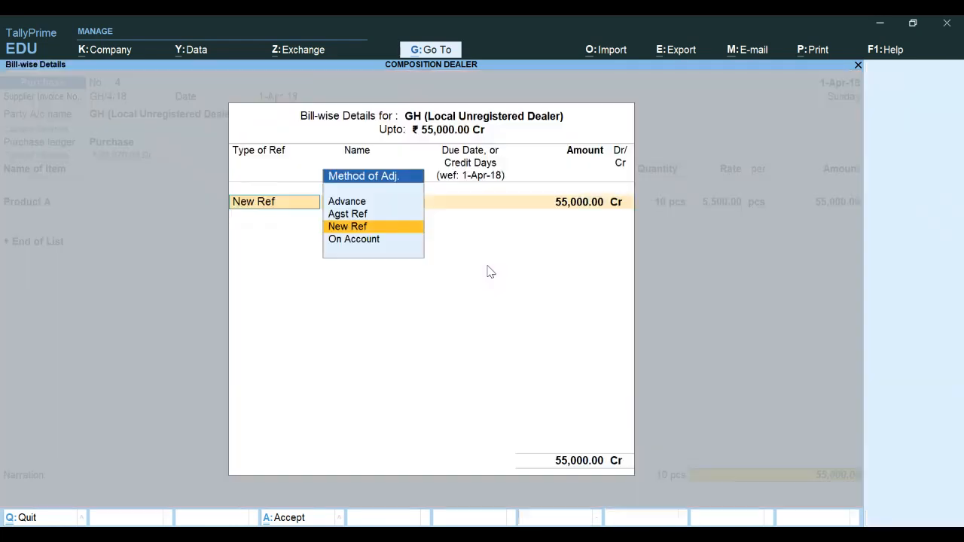
{"action": "key", "text": "Return"}
{"action": "key", "text": "Return"}
{"action": "key", "text": "Return"}
{"action": "key", "text": "Return"}
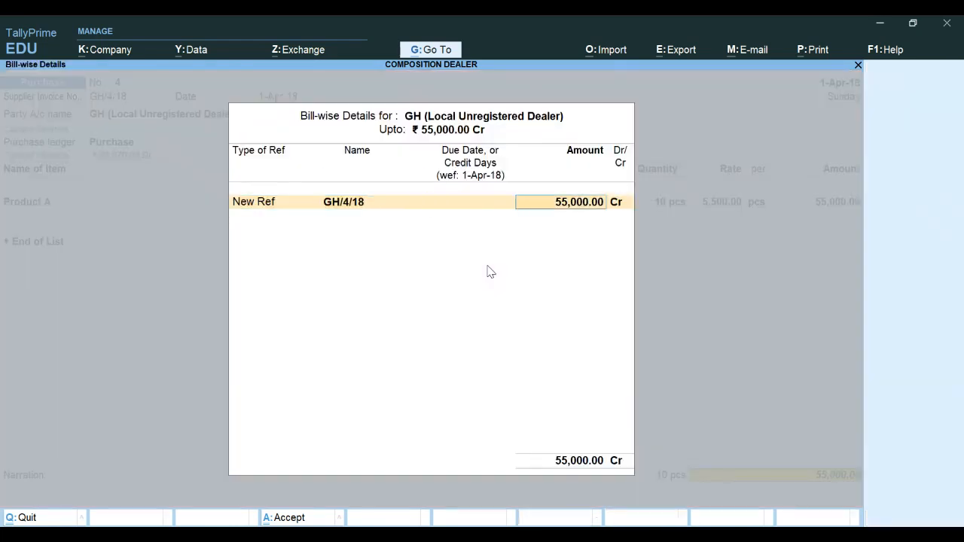
{"action": "key", "text": "Return"}
{"action": "key", "text": "Return"}
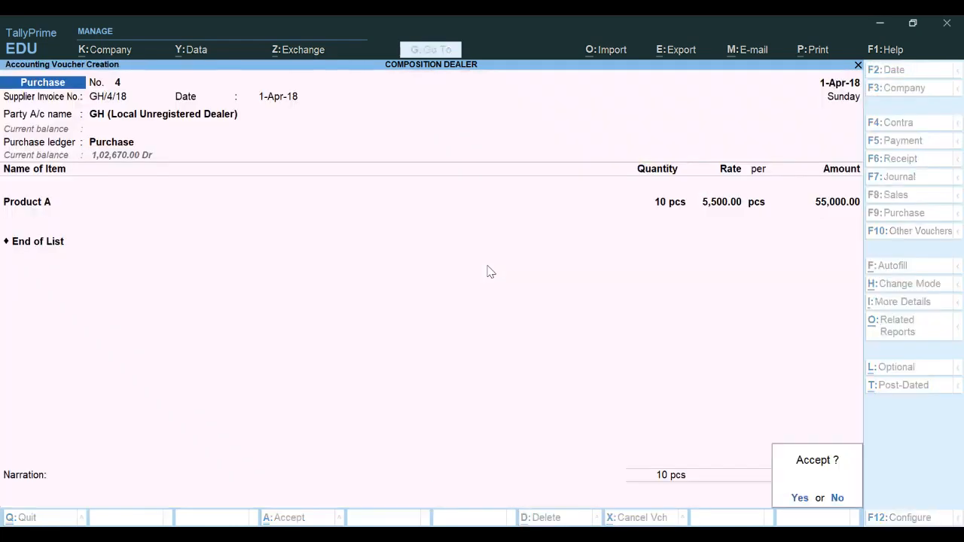
{"action": "key", "text": "Return"}
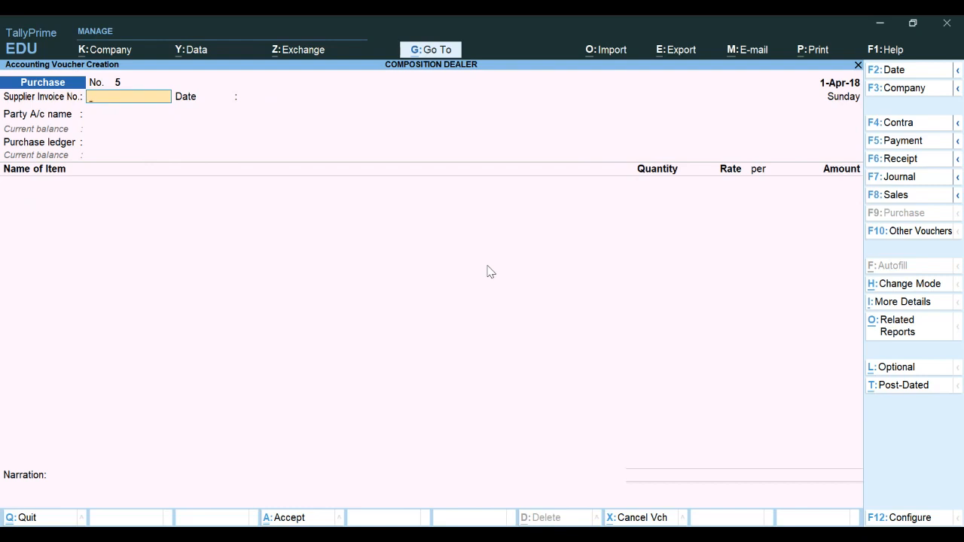
Review the Stock Summary and the stock item vouchers for Product A
{"action": "key", "text": "Escape"}
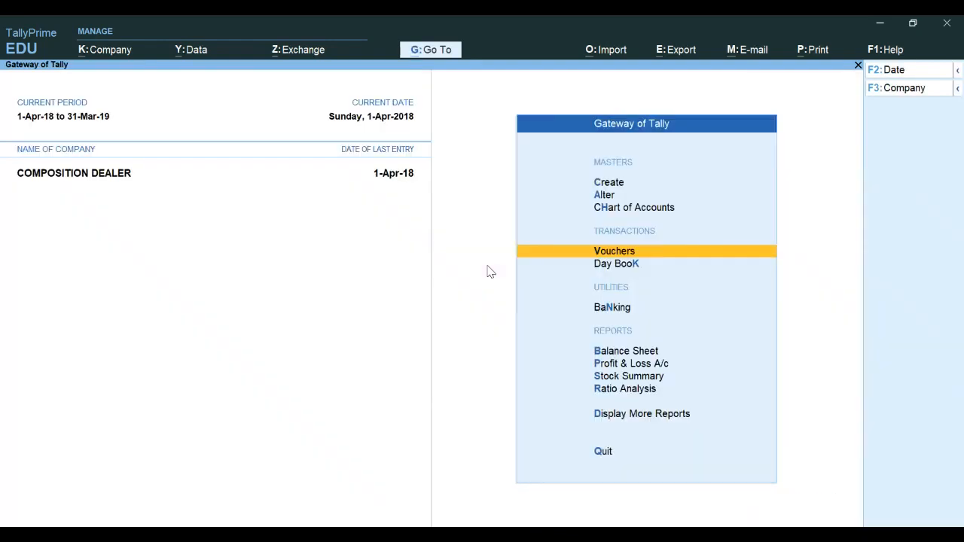
{"action": "key", "text": "Down"}
{"action": "key", "text": "Down"}
{"action": "key", "text": "Down"}
{"action": "key", "text": "Down"}
{"action": "key", "text": "Down"}
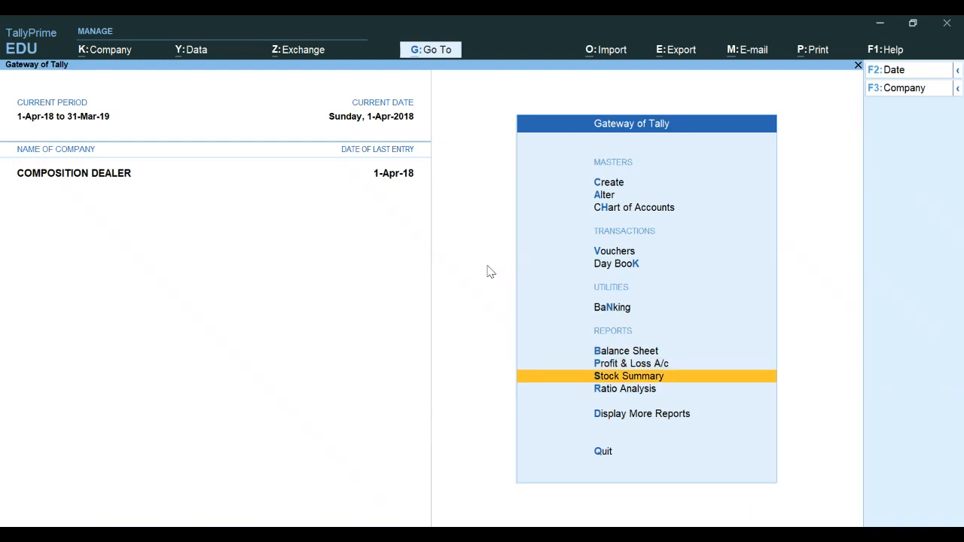
{"action": "key", "text": "Return"}
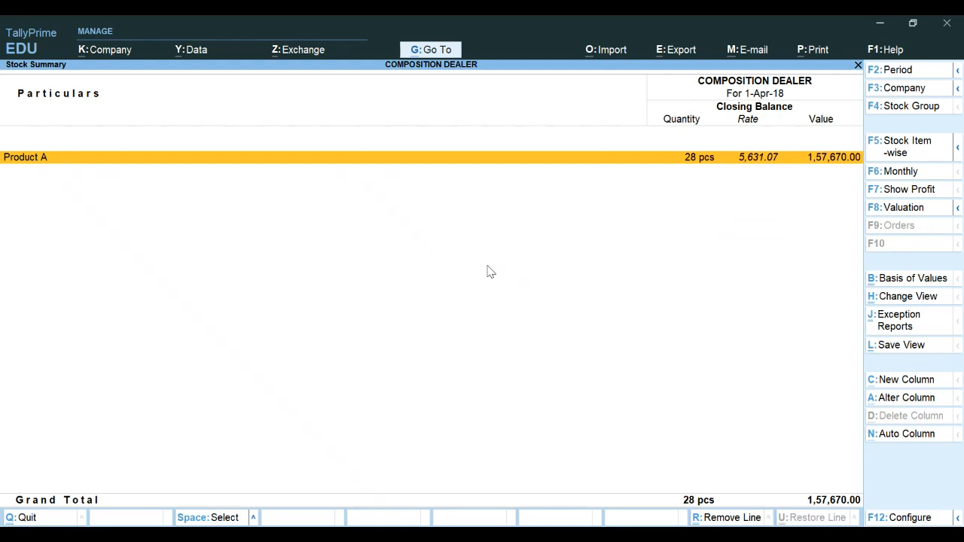
{"action": "key", "text": "Return"}
{"action": "key", "text": "Return"}
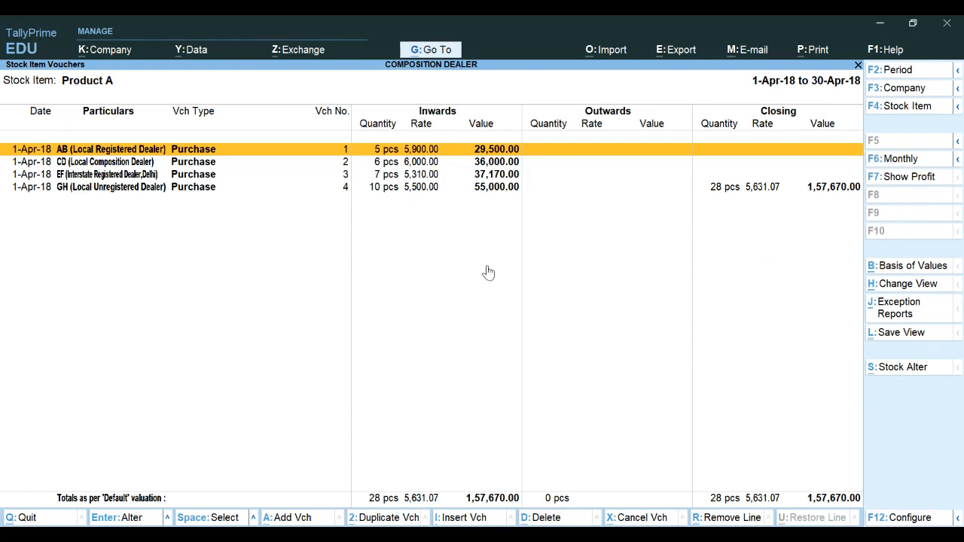
{"action": "key", "text": "Escape"}
{"action": "key", "text": "Escape"}
{"action": "key", "text": "Escape"}
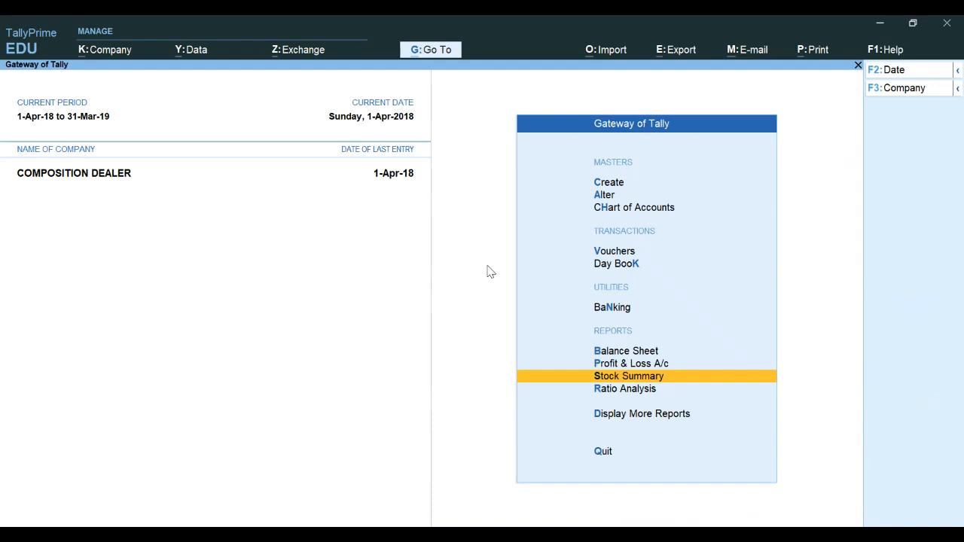
Open the Profit & Loss A/c in detailed view and examine its entries
{"action": "key", "text": "Down"}
{"action": "key", "text": "Up"}
{"action": "key", "text": "Up"}
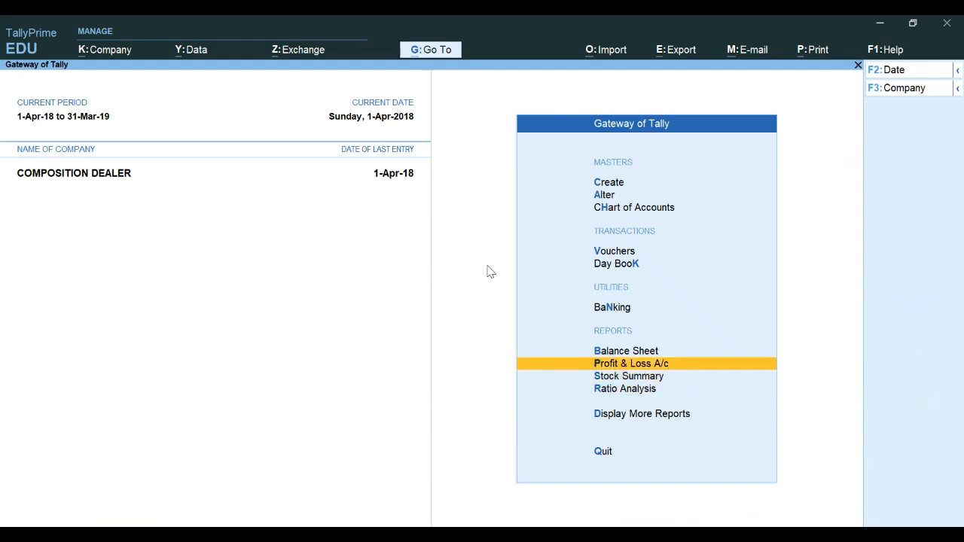
{"action": "key", "text": "Return"}
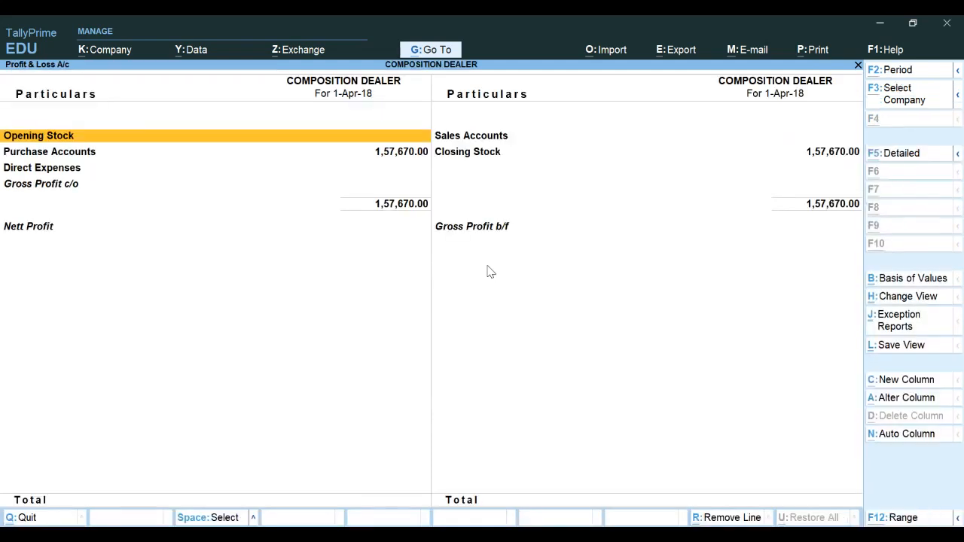
{"action": "key", "text": "alt+F5"}
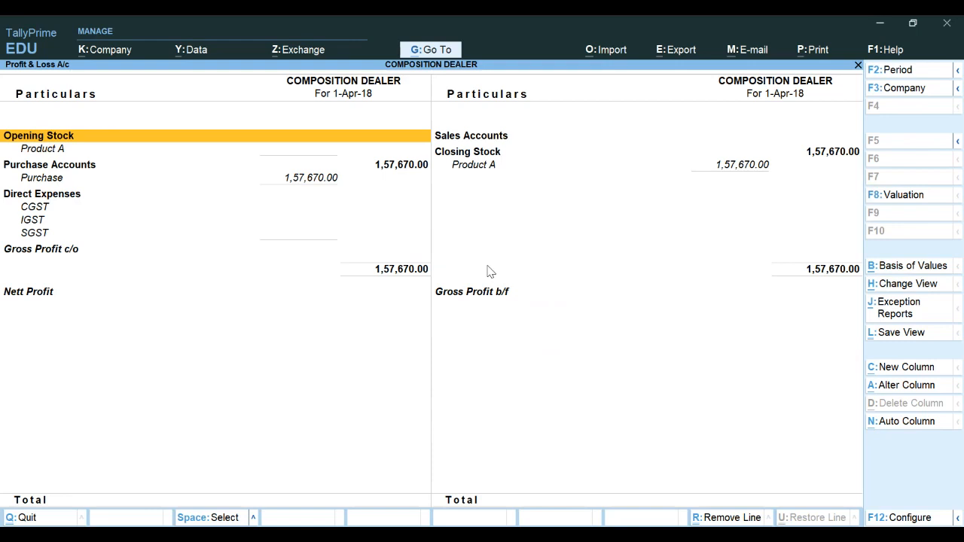
{"action": "key", "text": "Down"}
{"action": "key", "text": "Down"}
{"action": "key", "text": "Down"}
{"action": "key", "text": "Down"}
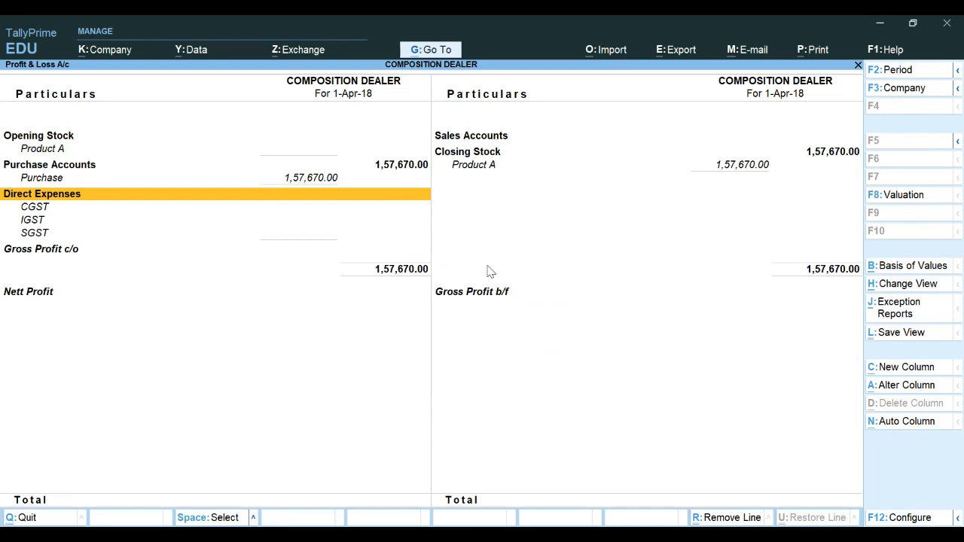
{"action": "key", "text": "Escape"}
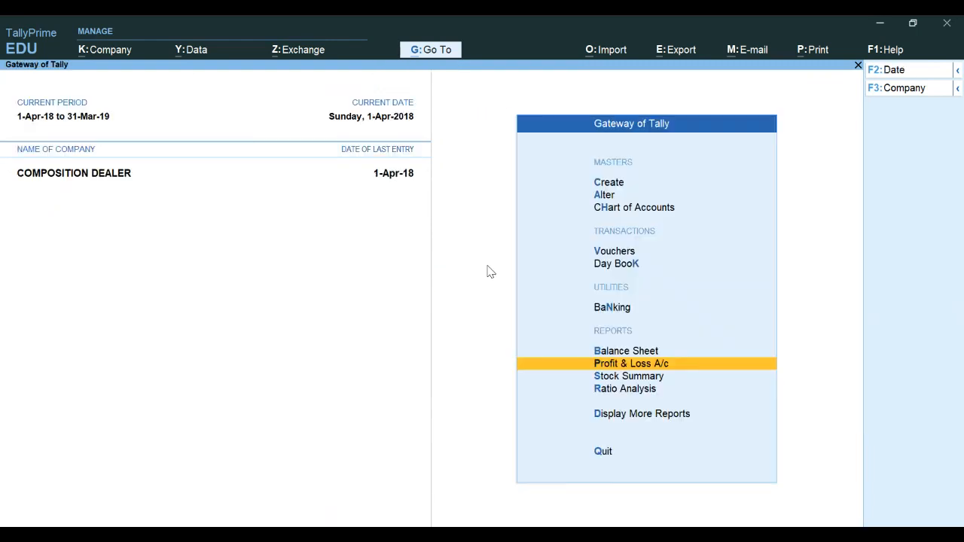
Start a new Sales voucher dated 2-4-2018
{"action": "key", "text": "Up"}
{"action": "key", "text": "Up"}
{"action": "key", "text": "Up"}
{"action": "key", "text": "Up"}
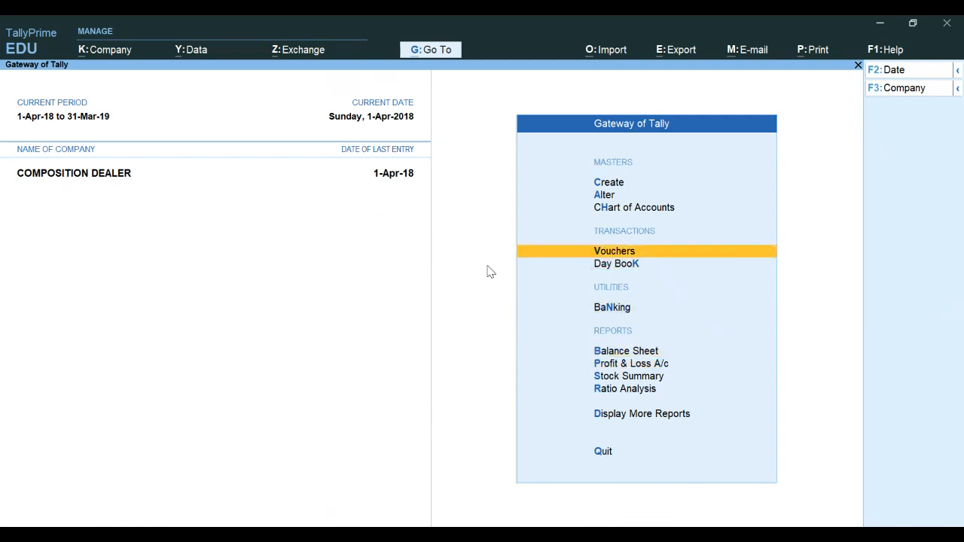
{"action": "key", "text": "Return"}
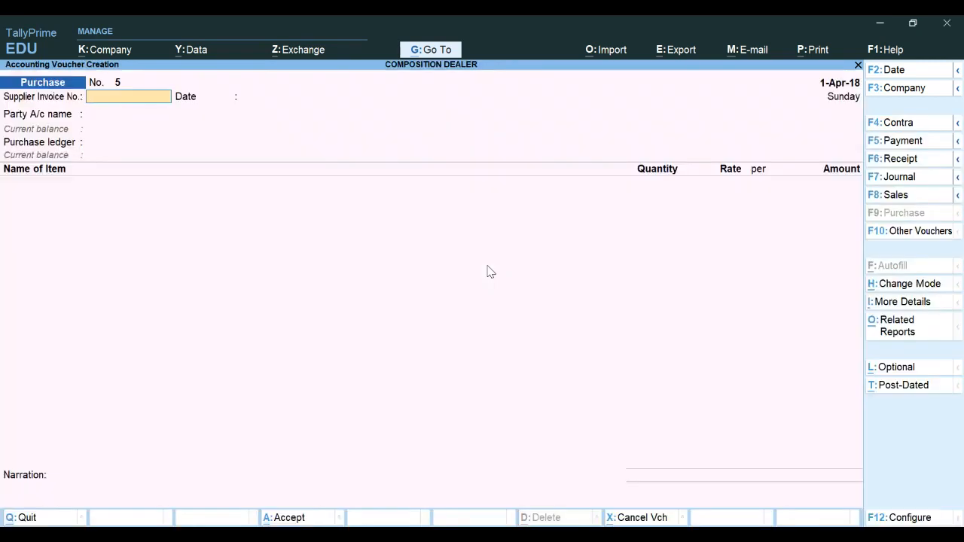
{"action": "key", "text": "F8"}
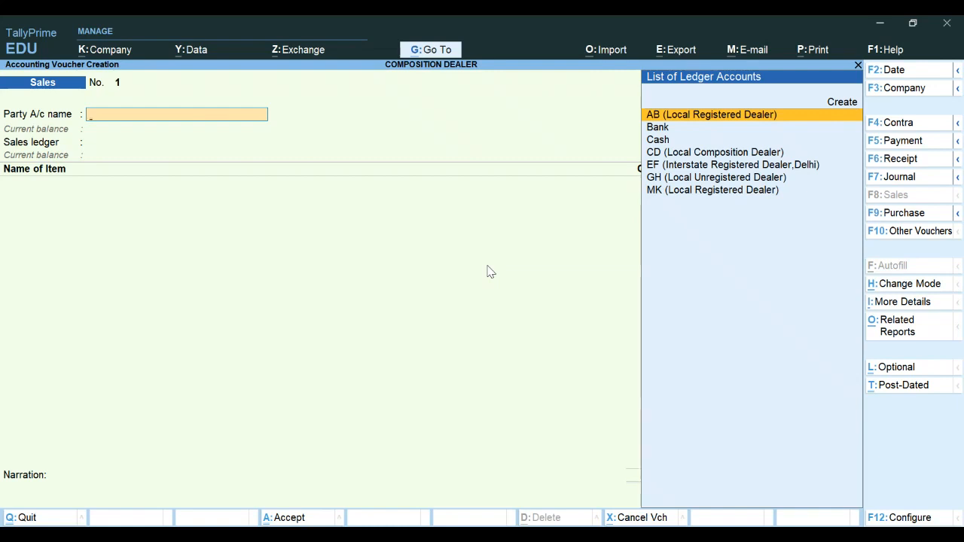
{"action": "key", "text": "F2"}
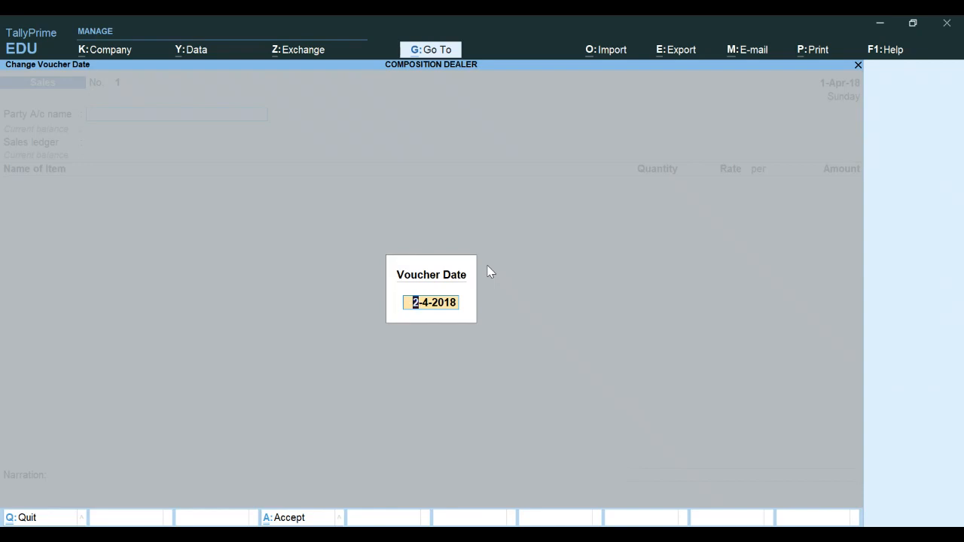
{"action": "key", "text": "Return"}
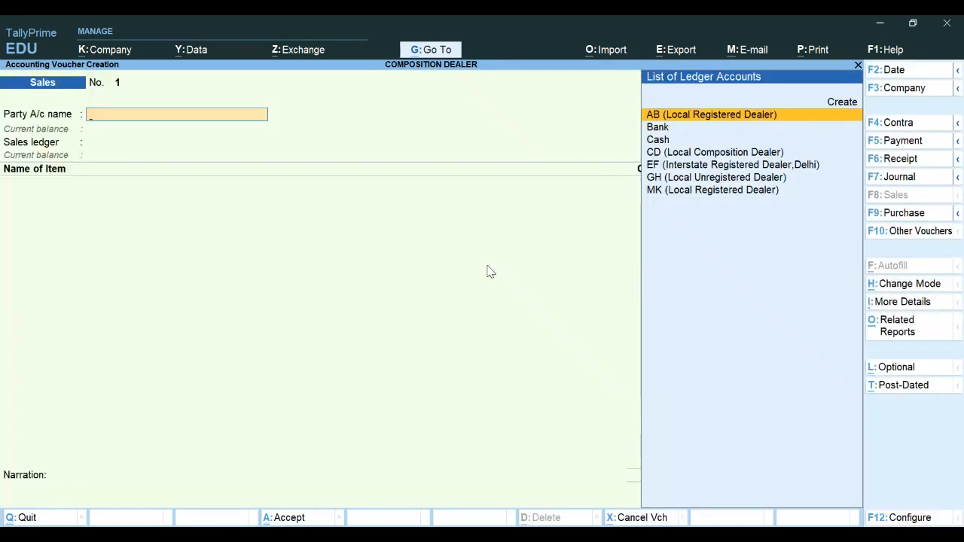
Choose MK (Local Registered Dealer) as party and Sales as the sales ledger
{"action": "key", "text": "Down"}
{"action": "key", "text": "Down"}
{"action": "key", "text": "Down"}
{"action": "key", "text": "Down"}
{"action": "key", "text": "Down"}
{"action": "key", "text": "Down"}
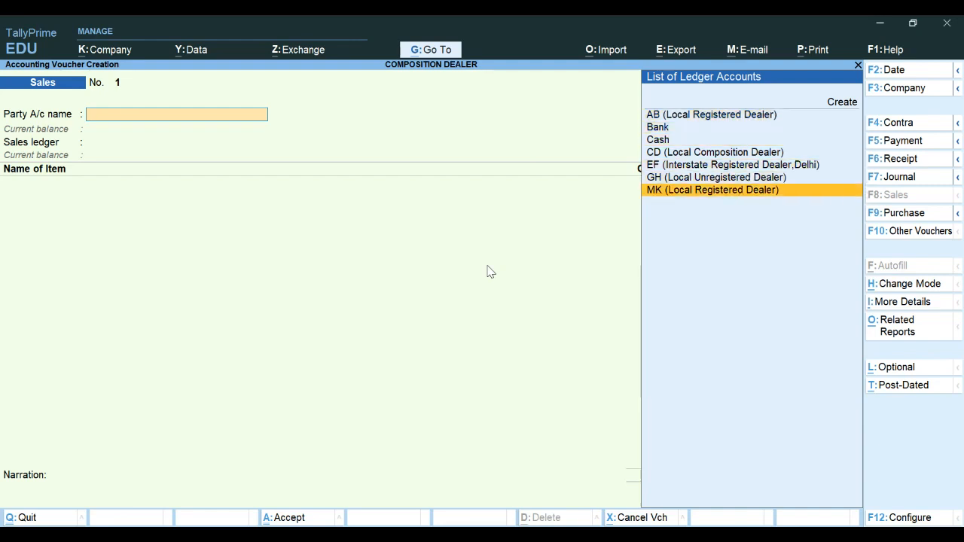
{"action": "key", "text": "Return"}
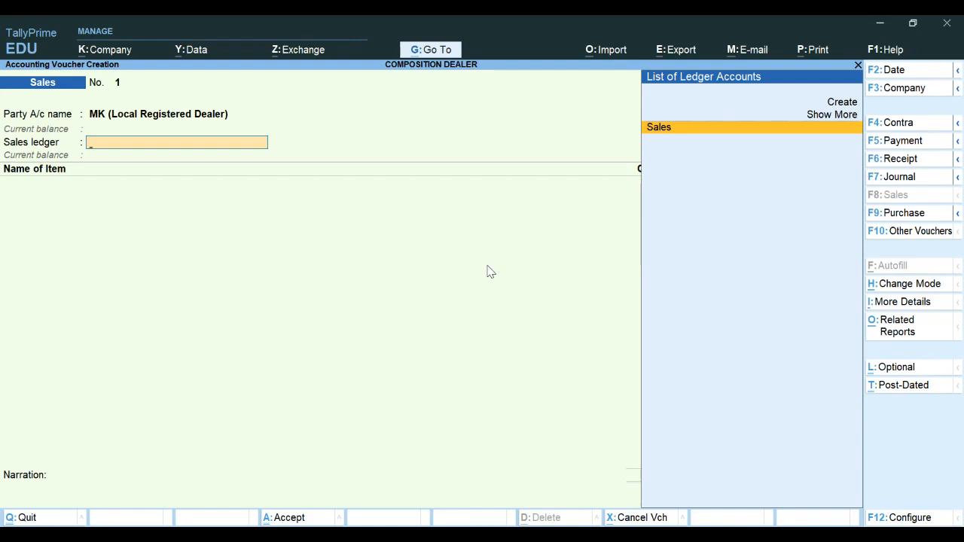
{"action": "key", "text": "Return"}
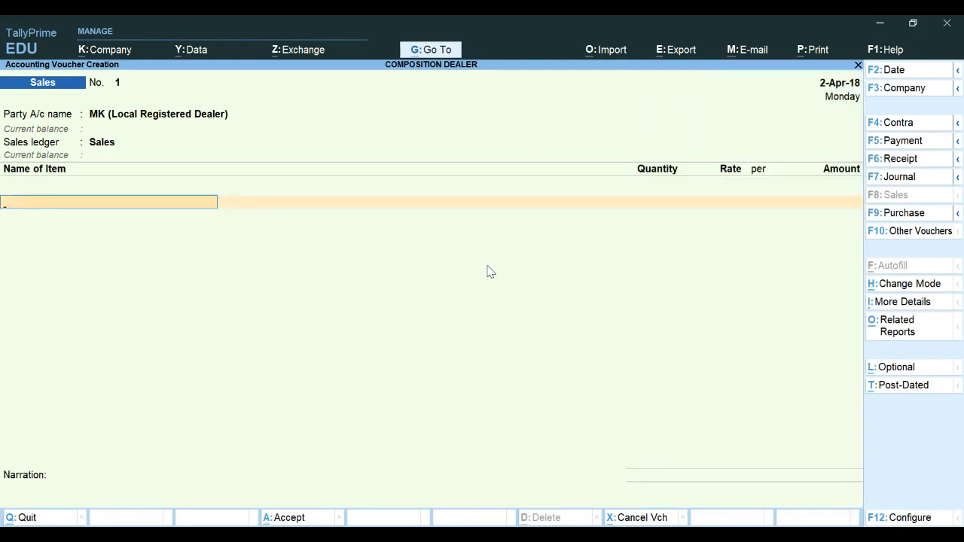
Add Product A to the sales voucher at 20 pcs and a rate of 7,000 per pcs
{"action": "type", "text": "P"}
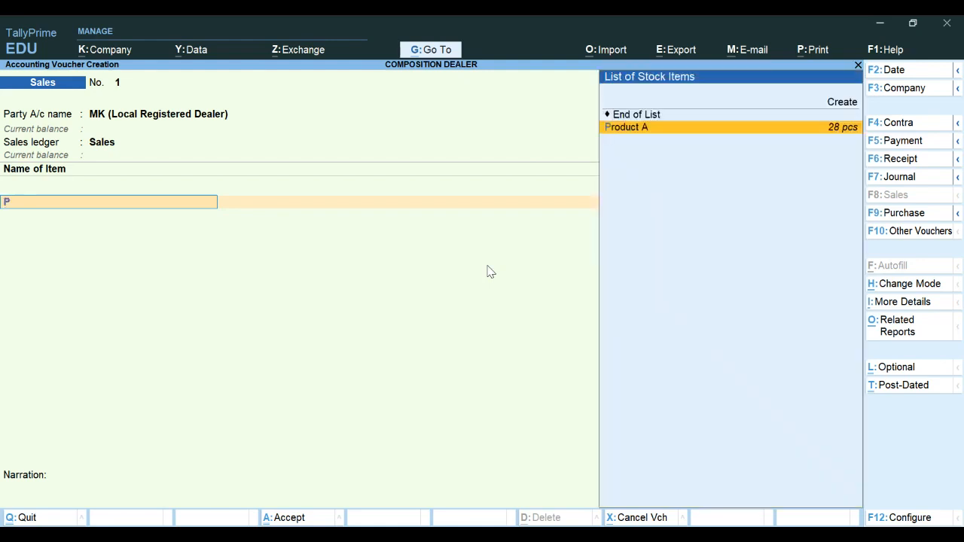
{"action": "key", "text": "Return"}
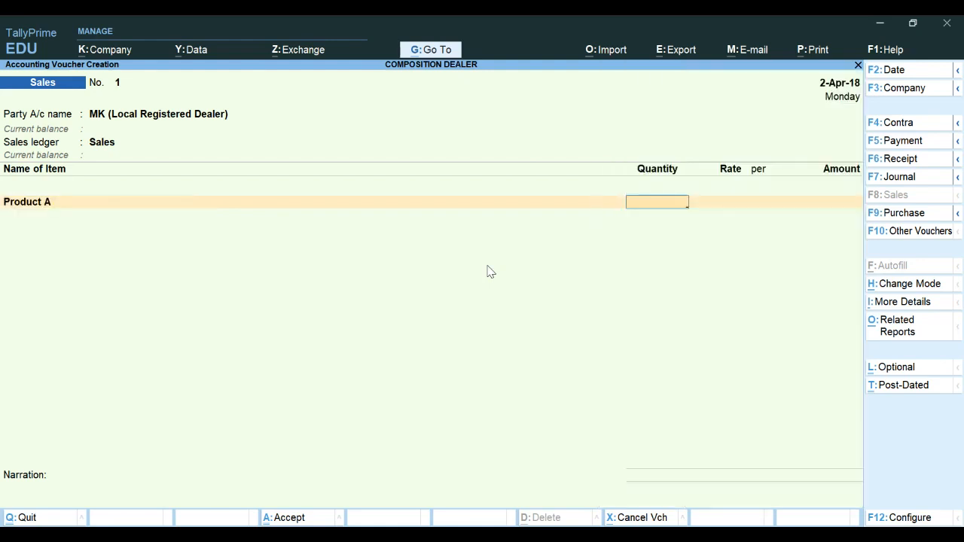
{"action": "type", "text": "20"}
{"action": "key", "text": "Return"}
{"action": "type", "text": "7000"}
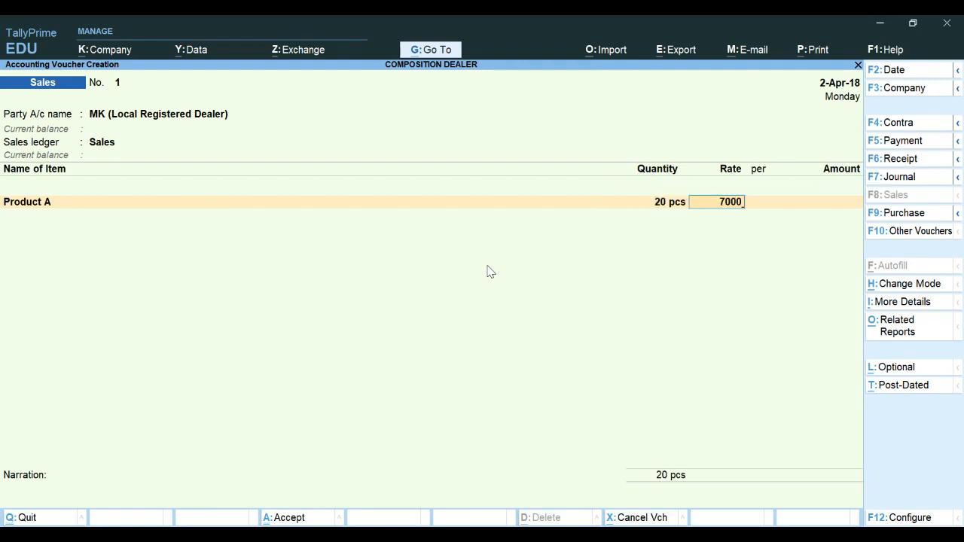
{"action": "key", "text": "Return"}
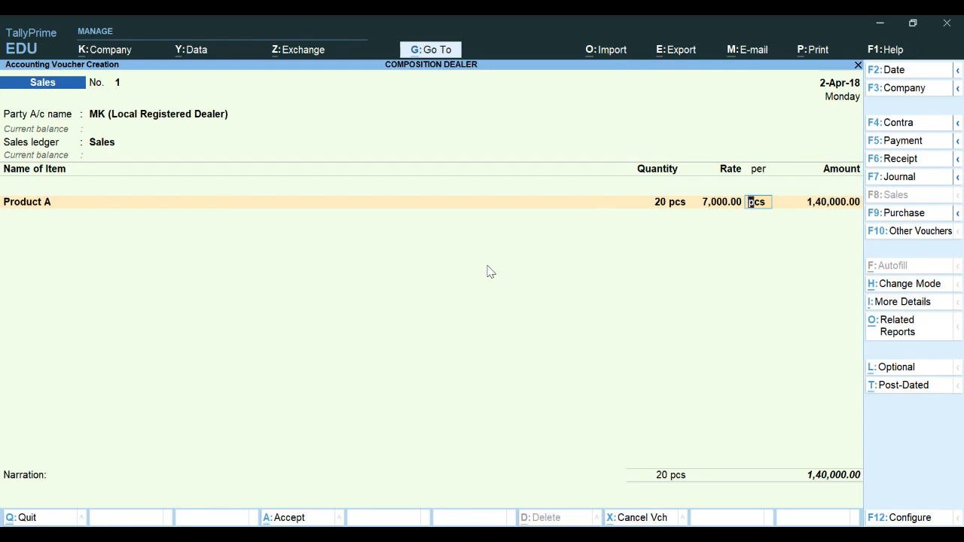
{"action": "key", "text": "Return"}
{"action": "key", "text": "Return"}
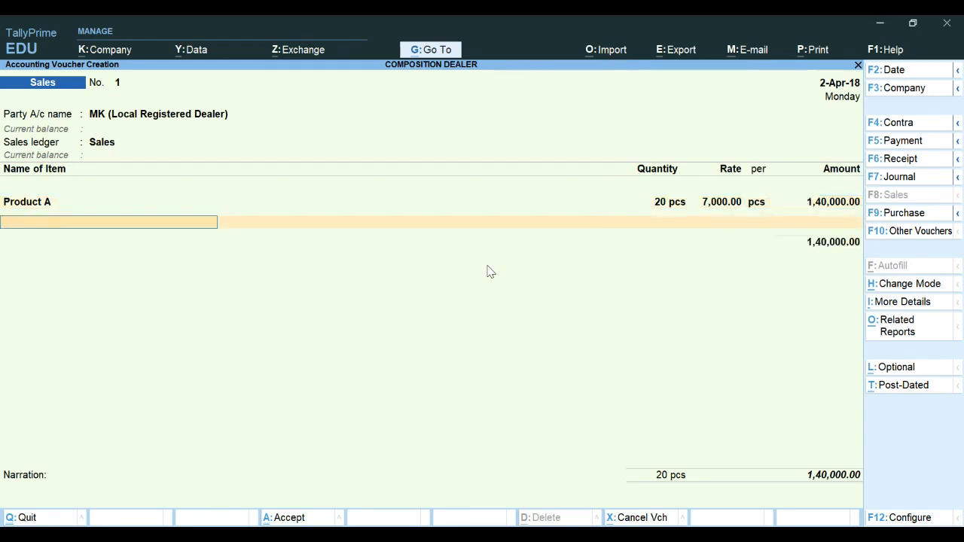
Preview the Bill of Supply print of the sales voucher and examine its details
{"action": "left_click", "coordinate": [808, 52]}
{"action": "key", "text": "Return"}
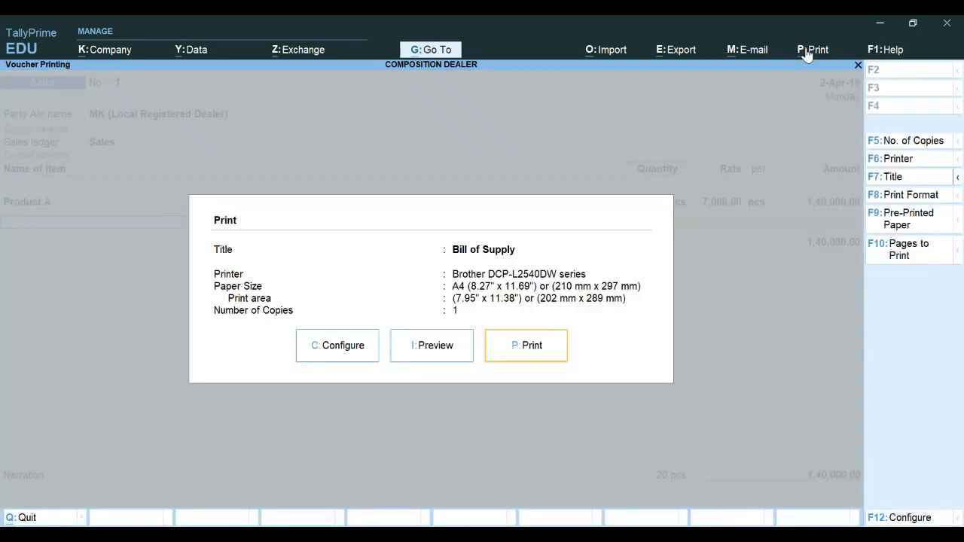
{"action": "left_click", "coordinate": [436, 356]}
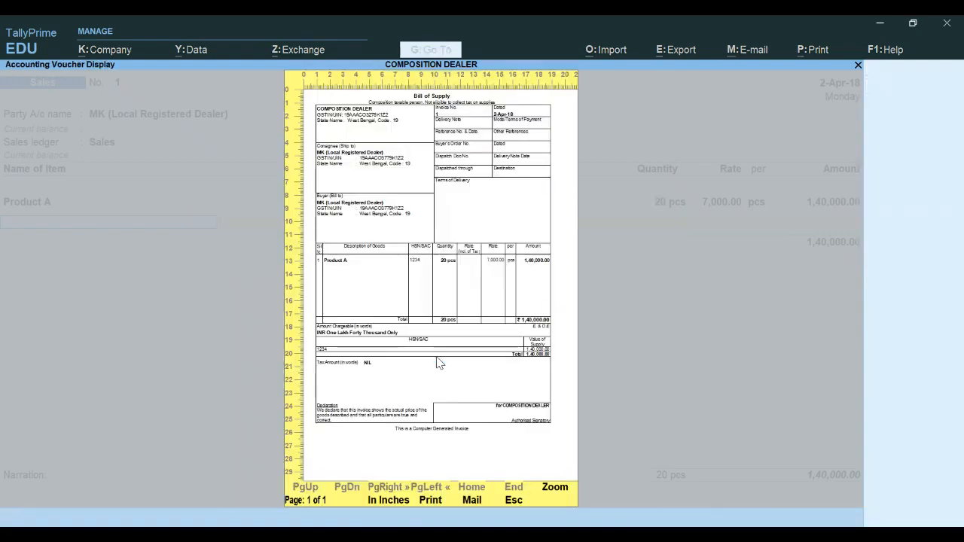
{"action": "left_click", "coordinate": [440, 363]}
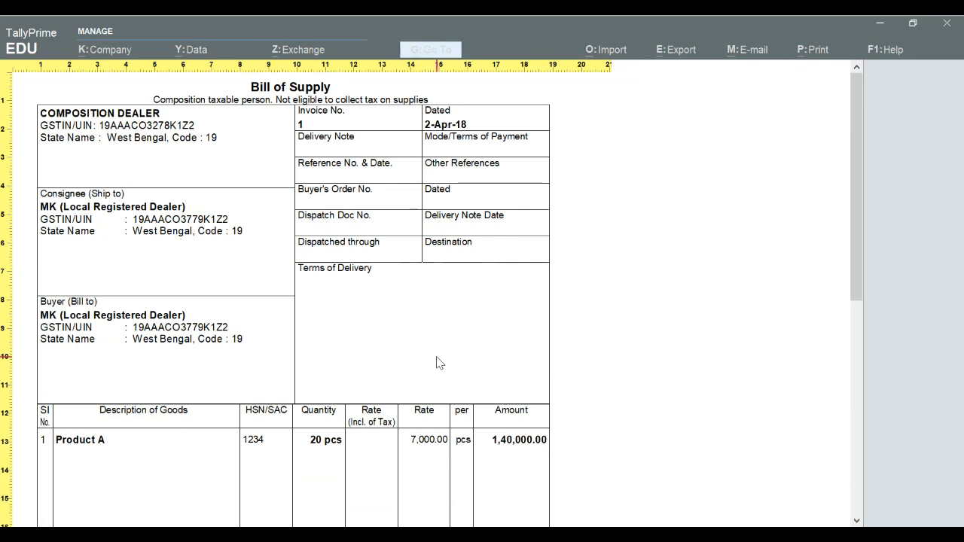
{"action": "scroll", "coordinate": [435, 369], "scroll_direction": "down", "scroll_amount": 5}
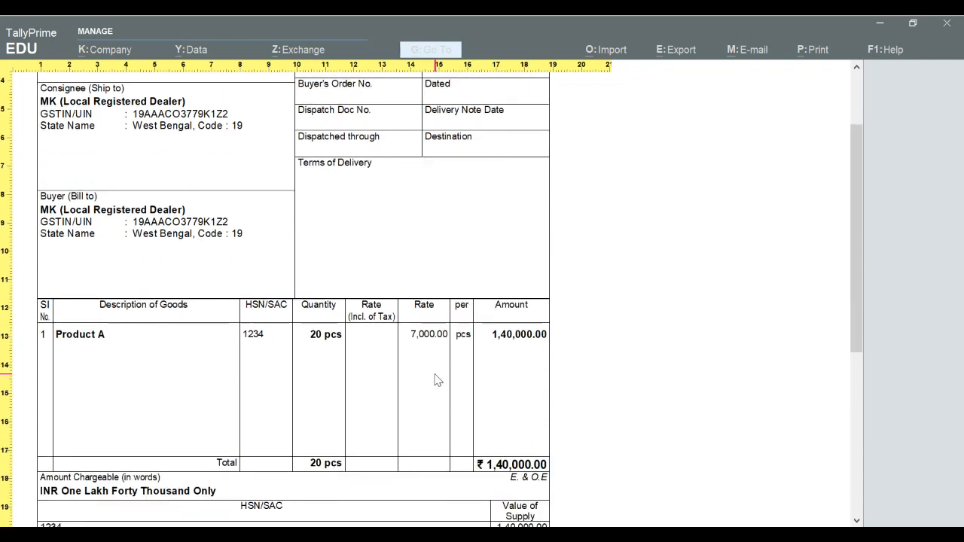
{"action": "scroll", "coordinate": [436, 383], "scroll_direction": "down", "scroll_amount": 2}
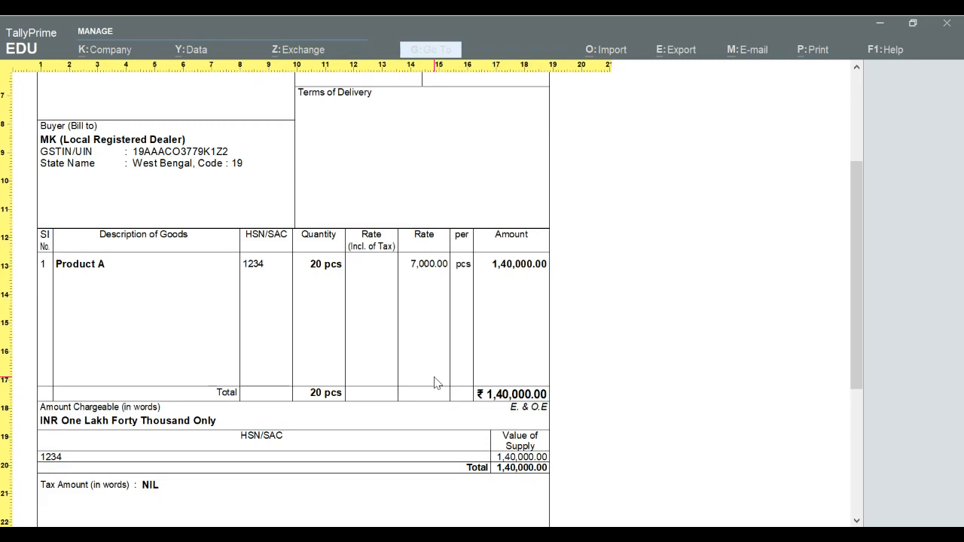
{"action": "key", "text": "Escape"}
{"action": "key", "text": "Escape"}
{"action": "key", "text": "Escape"}
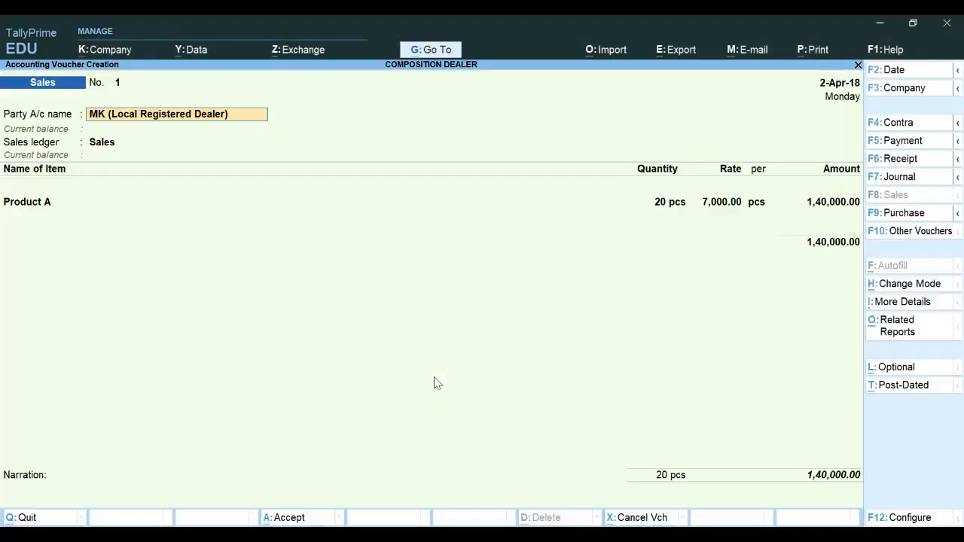
Accept the sales voucher, keeping the New Ref bill-wise allocation of 1,40,000
{"action": "key", "text": "Return"}
{"action": "key", "text": "Return"}
{"action": "key", "text": "Return"}
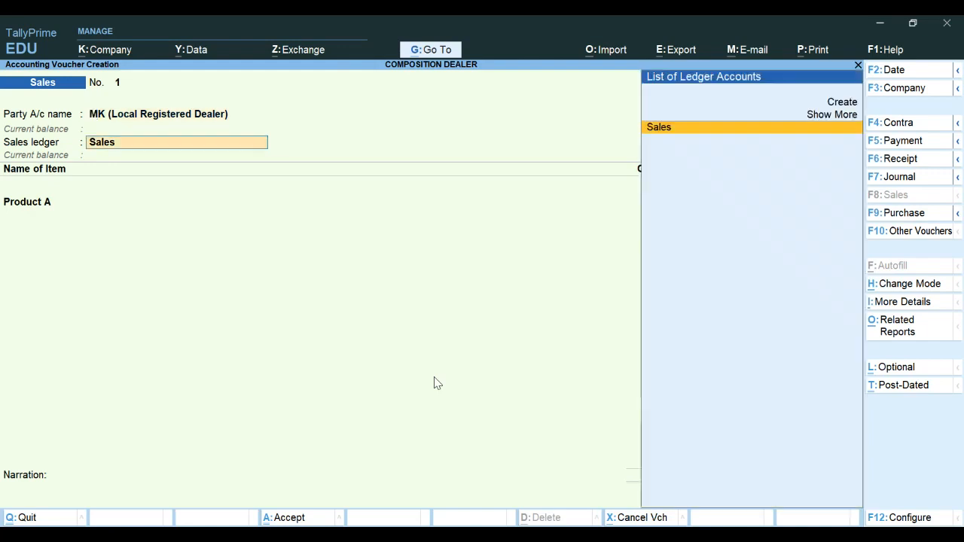
{"action": "key", "text": "Return"}
{"action": "key", "text": "Return"}
{"action": "key", "text": "Return"}
{"action": "key", "text": "Return"}
{"action": "key", "text": "Return"}
{"action": "key", "text": "Return"}
{"action": "key", "text": "Return"}
{"action": "key", "text": "Return"}
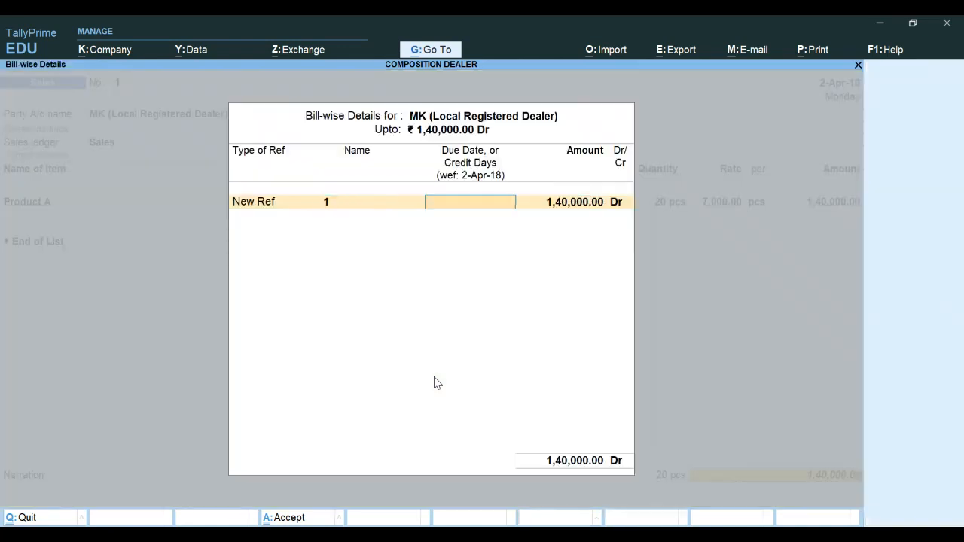
{"action": "key", "text": "Return"}
Open the GSTR-4 report under GST Reports and review its outward supplies
{"action": "key", "text": "Return"}
{"action": "key", "text": "Return"}
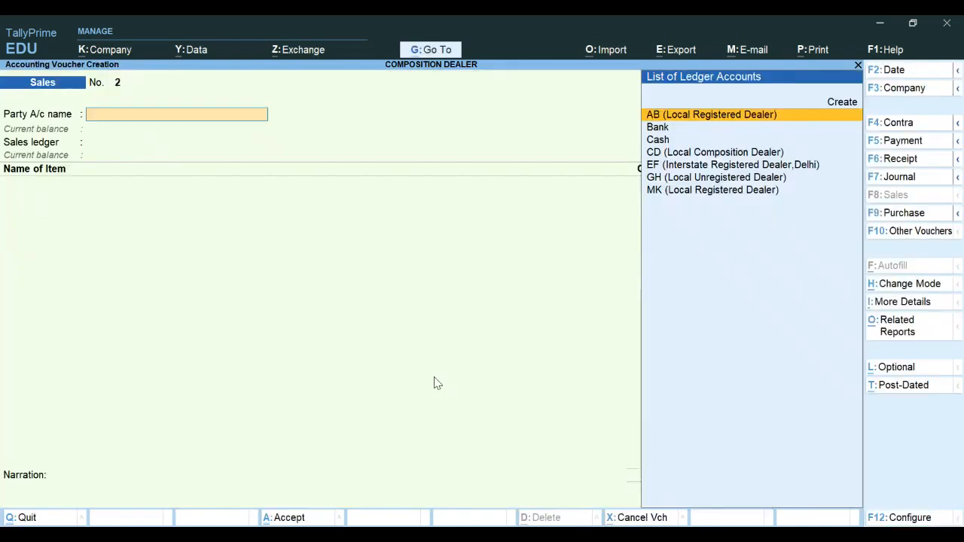
{"action": "key", "text": "Escape"}
{"action": "key", "text": "Return"}
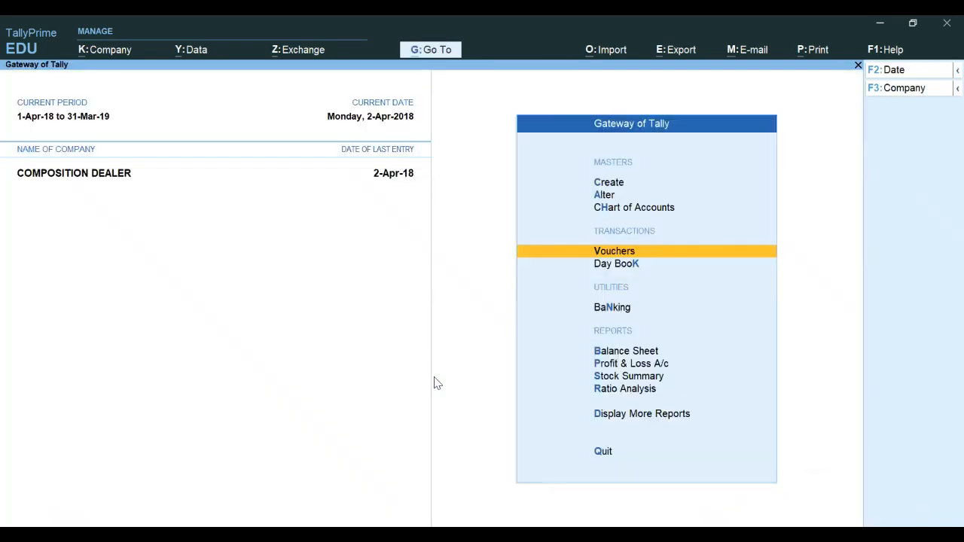
{"action": "key", "text": "Down"}
{"action": "key", "text": "Down"}
{"action": "key", "text": "Down"}
{"action": "key", "text": "Down"}
{"action": "key", "text": "Down"}
{"action": "key", "text": "Down"}
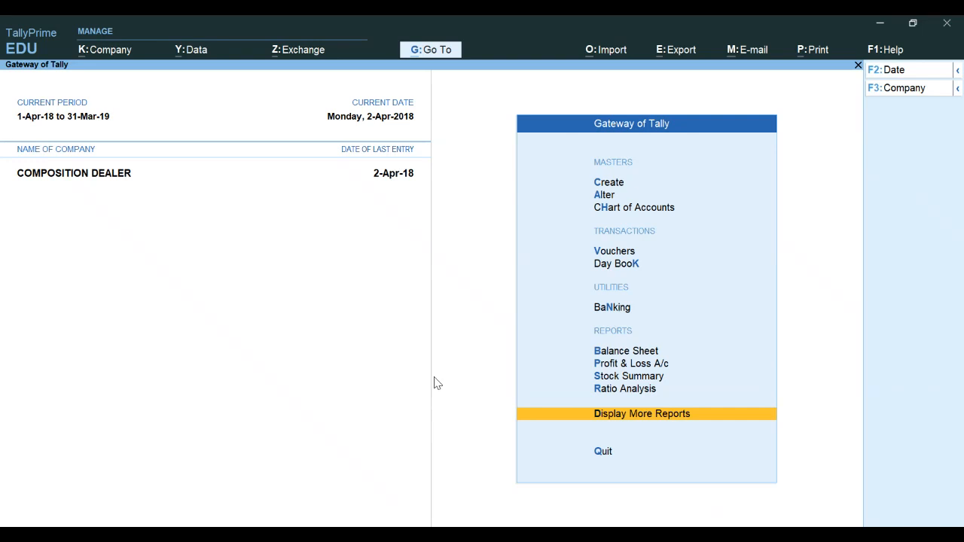
{"action": "key", "text": "Return"}
{"action": "key", "text": "Down"}
{"action": "key", "text": "Down"}
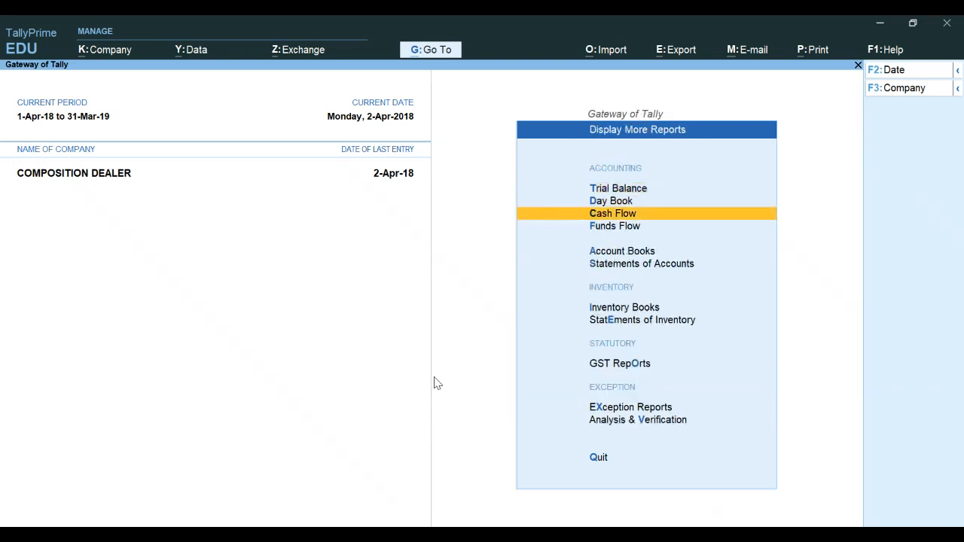
{"action": "key", "text": "Down"}
{"action": "key", "text": "Down"}
{"action": "key", "text": "Down"}
{"action": "key", "text": "Down"}
{"action": "key", "text": "Down"}
{"action": "key", "text": "Down"}
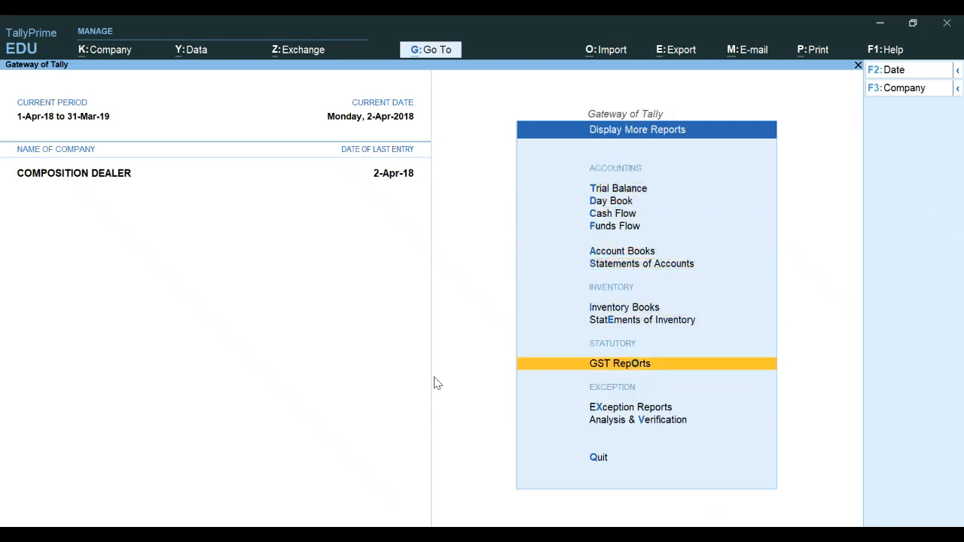
{"action": "key", "text": "Return"}
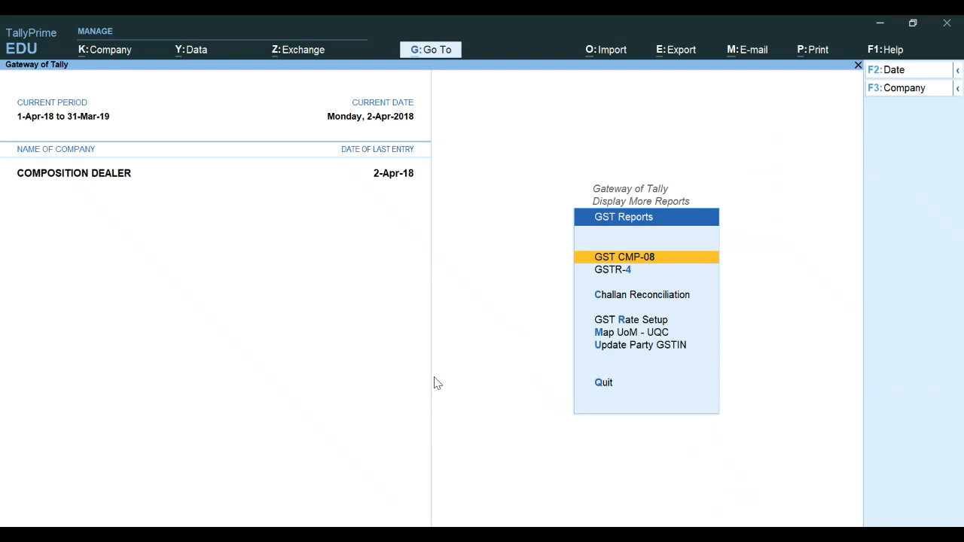
{"action": "key", "text": "Down"}
{"action": "key", "text": "Return"}
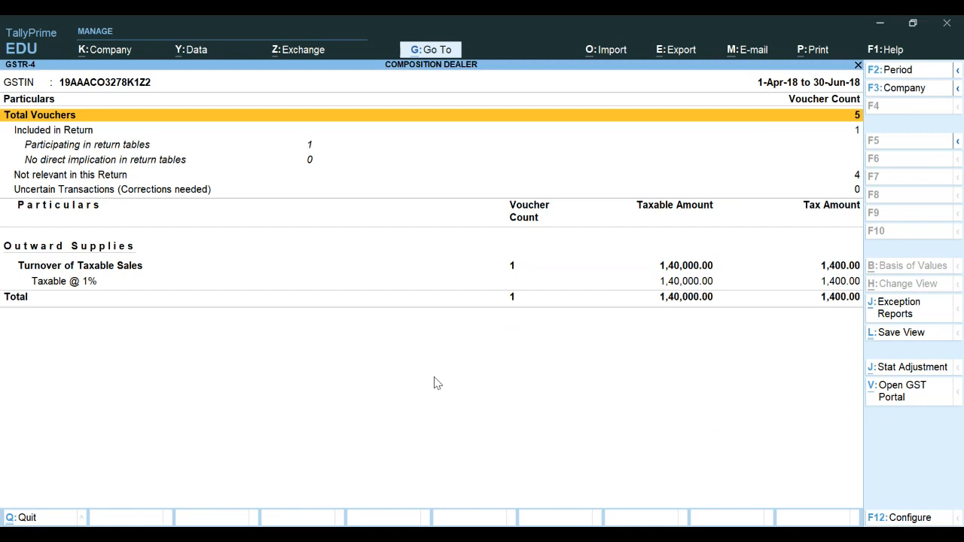
{"action": "key", "text": "Escape"}
{"action": "key", "text": "Escape"}
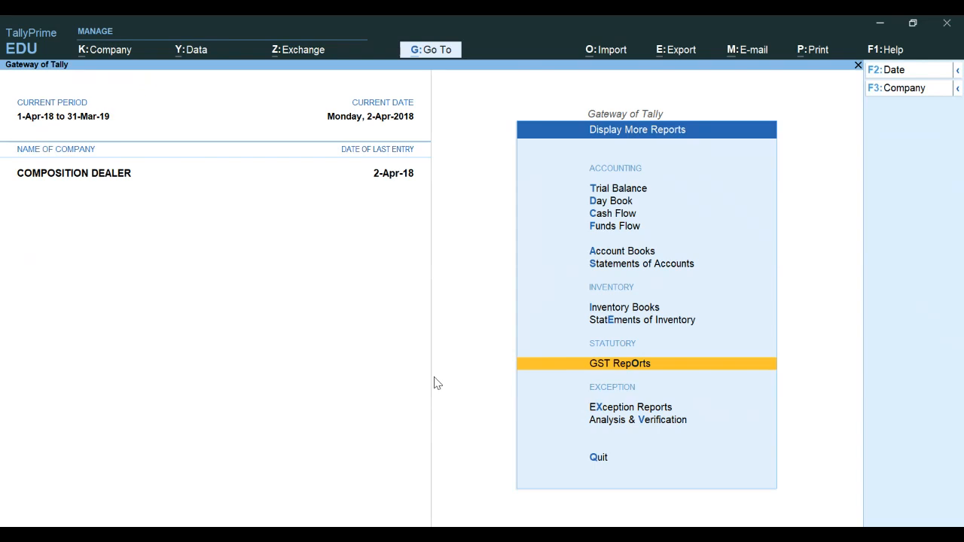
Start a new ledger named COMPOSITION TAX and place it under Indirect Expenses
{"action": "key", "text": "Escape"}
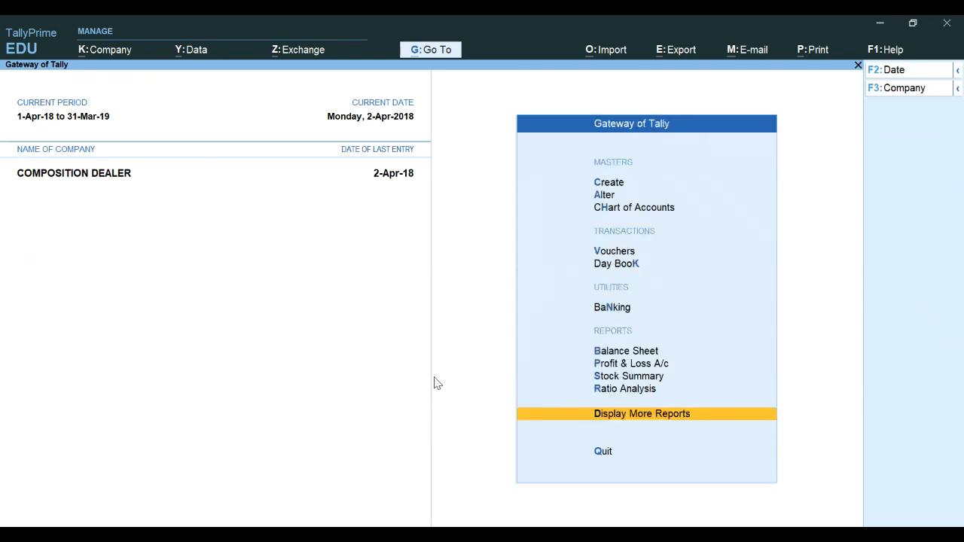
{"action": "key", "text": "Up"}
{"action": "key", "text": "Up"}
{"action": "key", "text": "Up"}
{"action": "key", "text": "Up"}
{"action": "key", "text": "Up"}
{"action": "key", "text": "Up"}
{"action": "key", "text": "Up"}
{"action": "key", "text": "Up"}
{"action": "key", "text": "Up"}
{"action": "key", "text": "Up"}
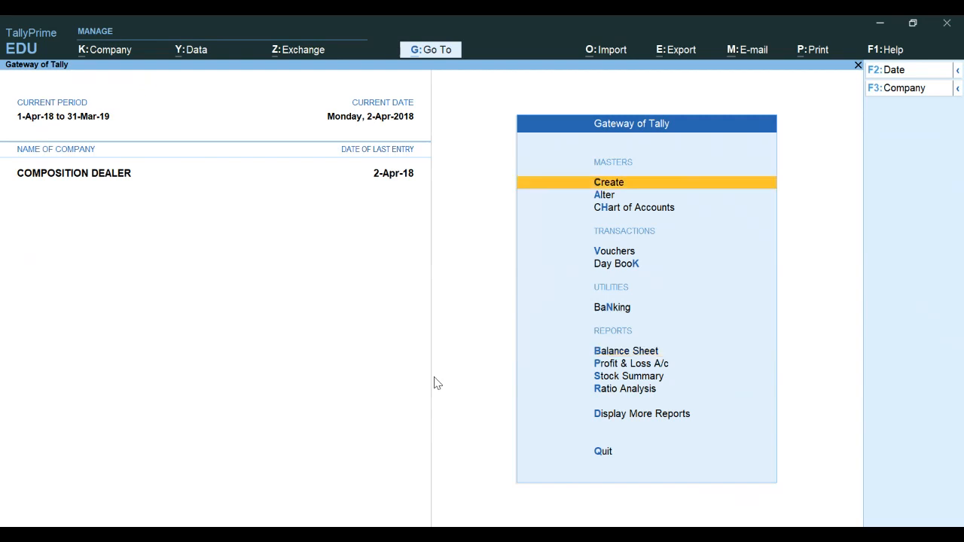
{"action": "key", "text": "Return"}
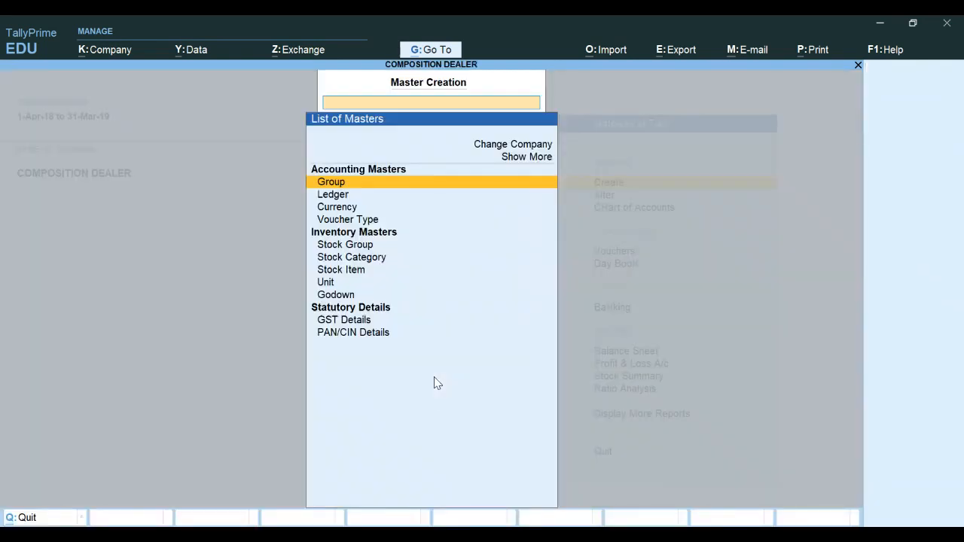
{"action": "key", "text": "Down"}
{"action": "key", "text": "Return"}
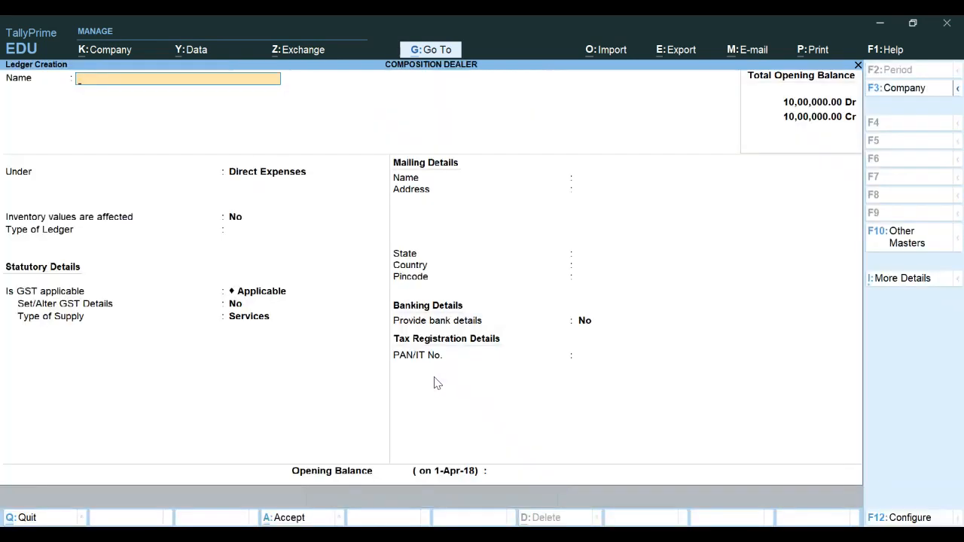
{"action": "type", "text": "COMPOSITION TAX"}
{"action": "key", "text": "Return"}
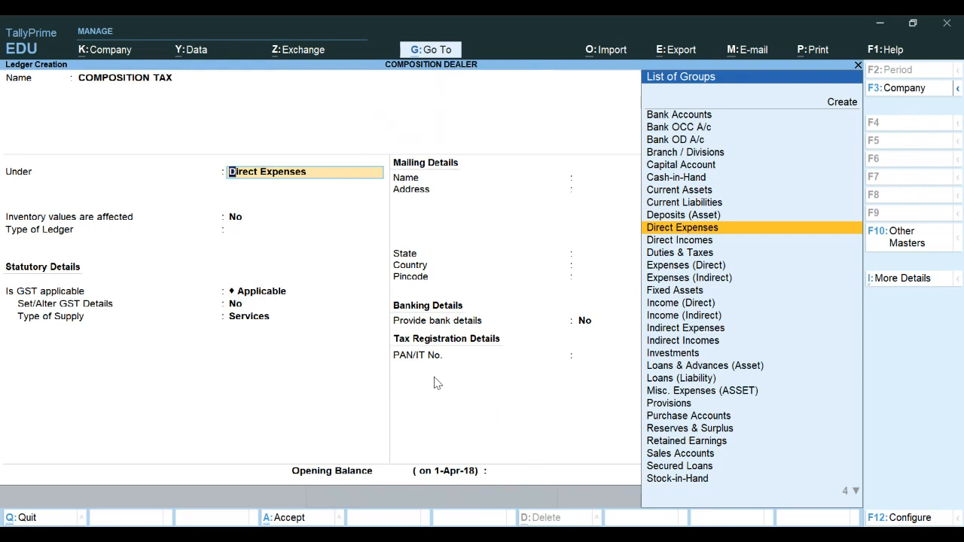
{"action": "type", "text": "I"}
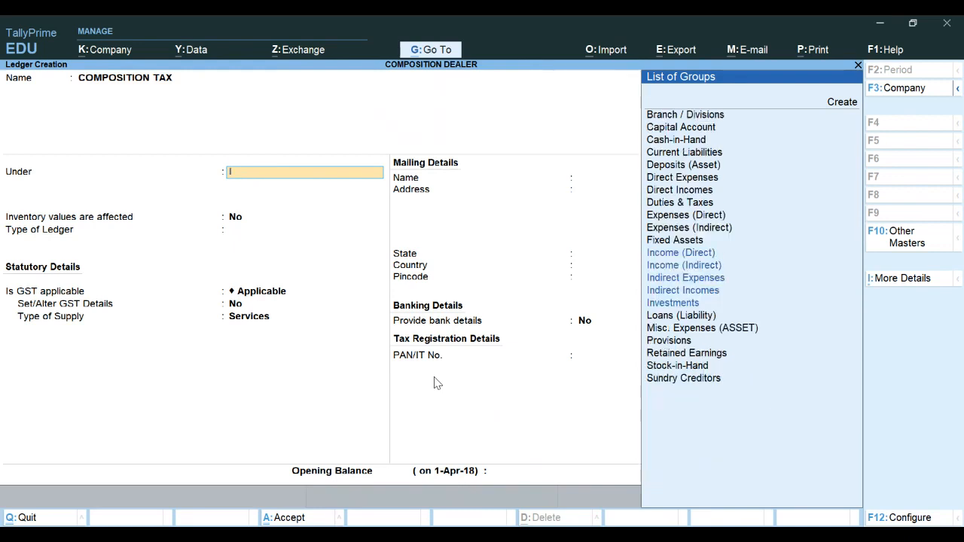
{"action": "type", "text": "NDI"}
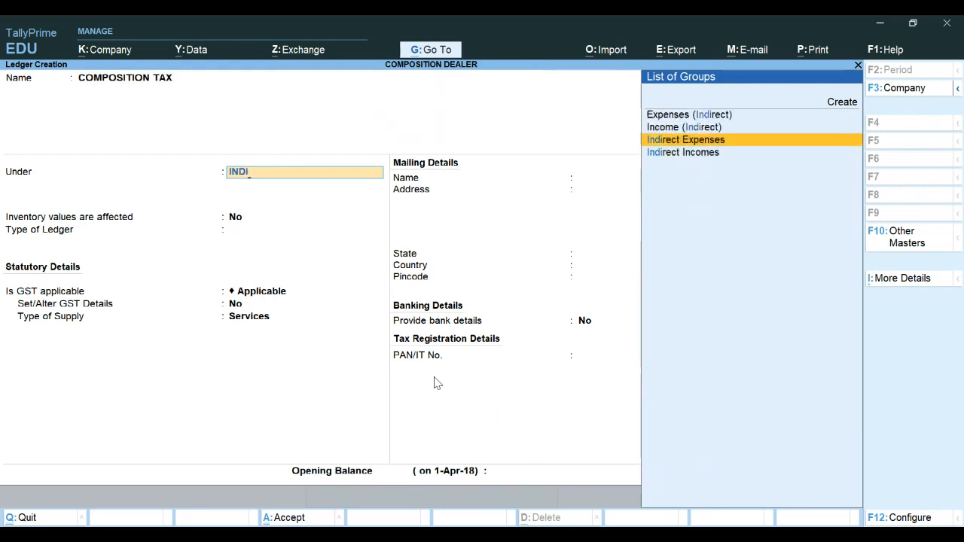
{"action": "key", "text": "Return"}
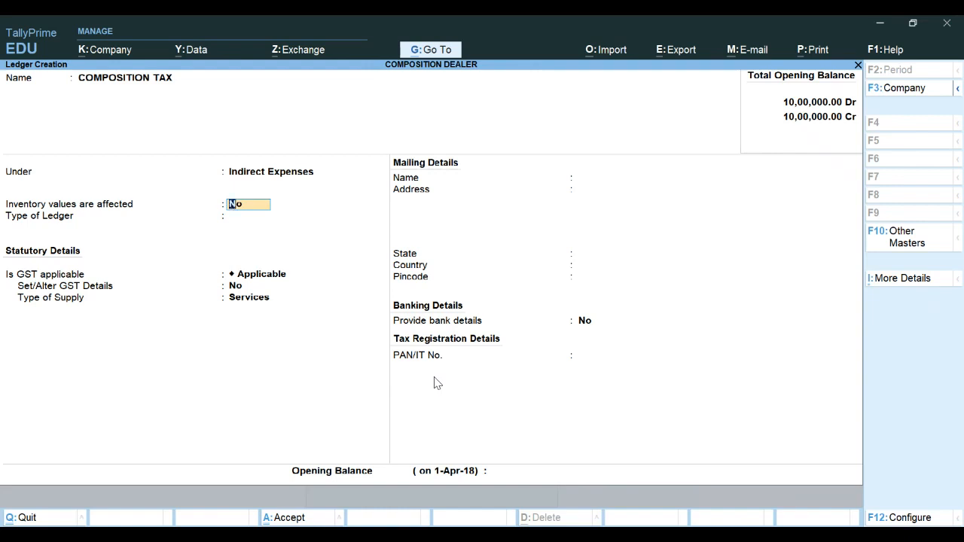
Set the ledger's type and GST applicability to Not Applicable, then save the COMPOSITION TAX ledger
{"action": "key", "text": "Return"}
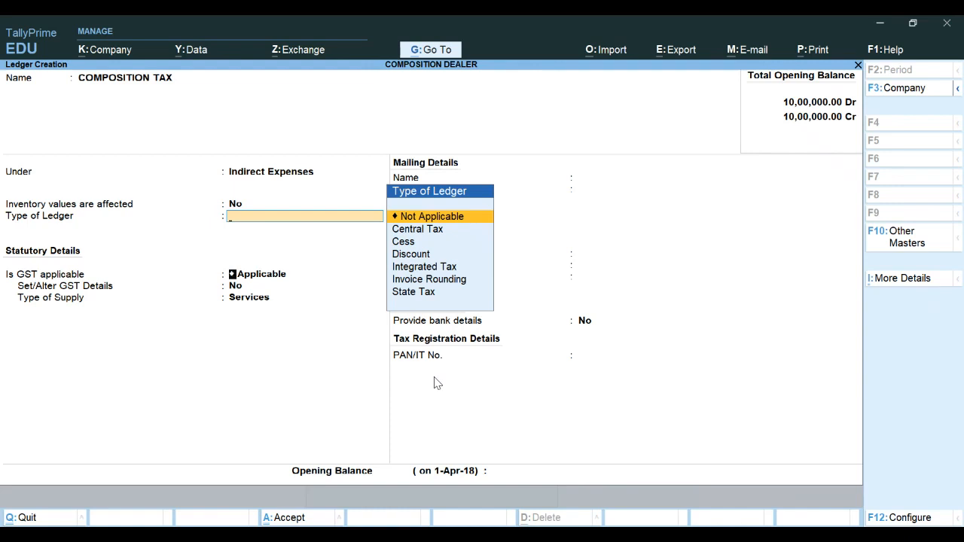
{"action": "key", "text": "Return"}
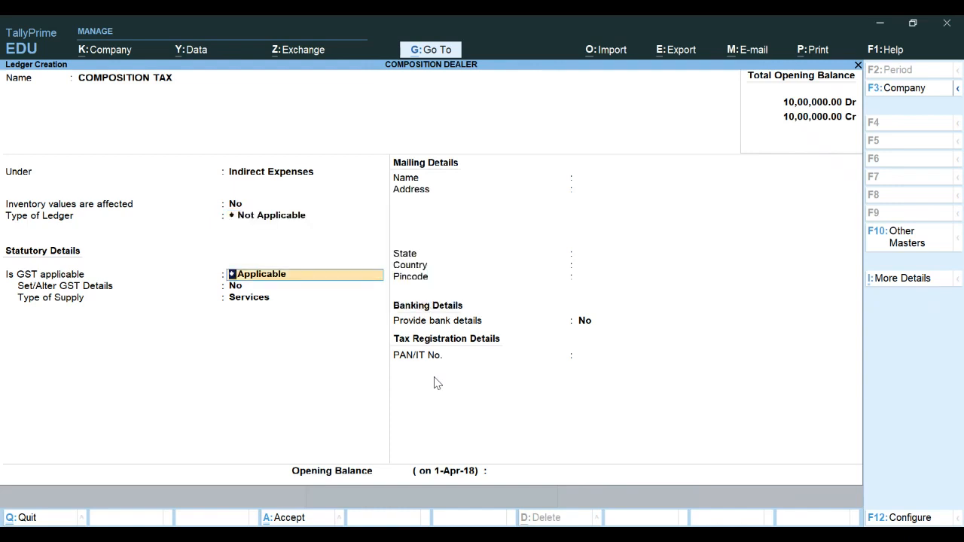
{"action": "key", "text": "Return"}
{"action": "key", "text": "BackSpace"}
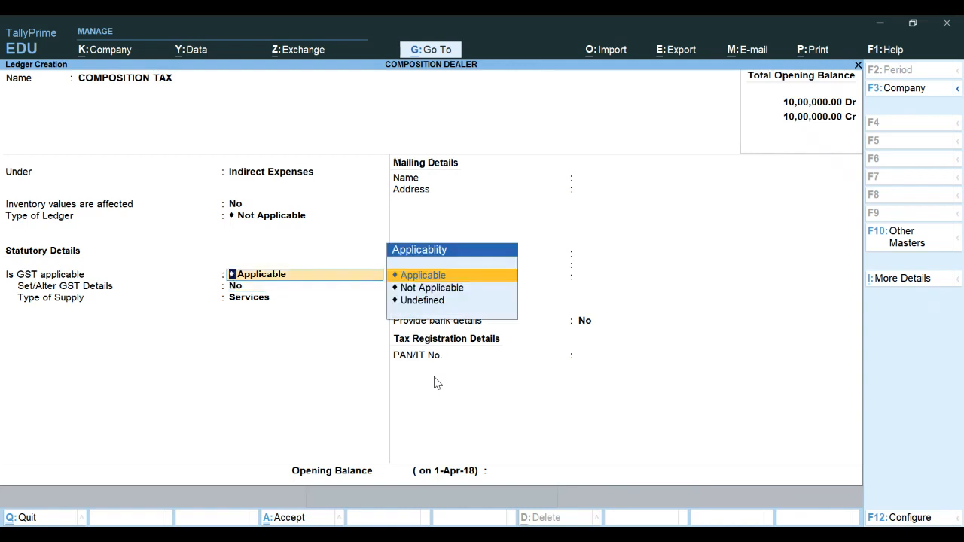
{"action": "key", "text": "Down"}
{"action": "key", "text": "Return"}
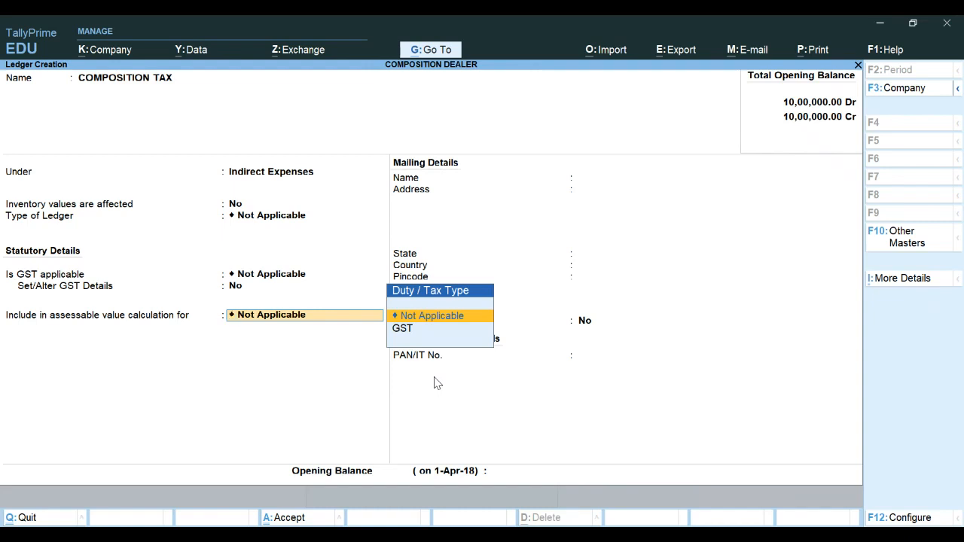
{"action": "key", "text": "Return"}
{"action": "key", "text": "Return"}
{"action": "key", "text": "Return"}
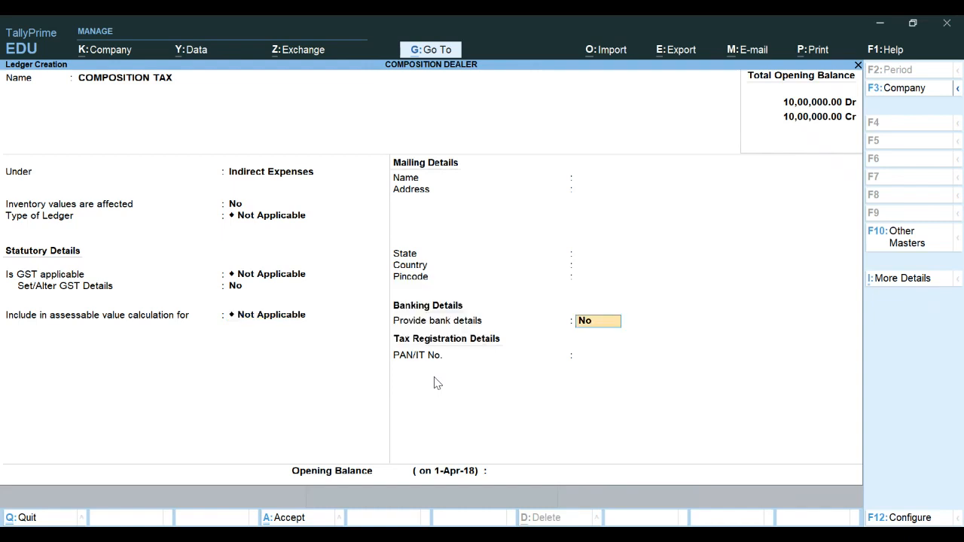
{"action": "key", "text": "Return"}
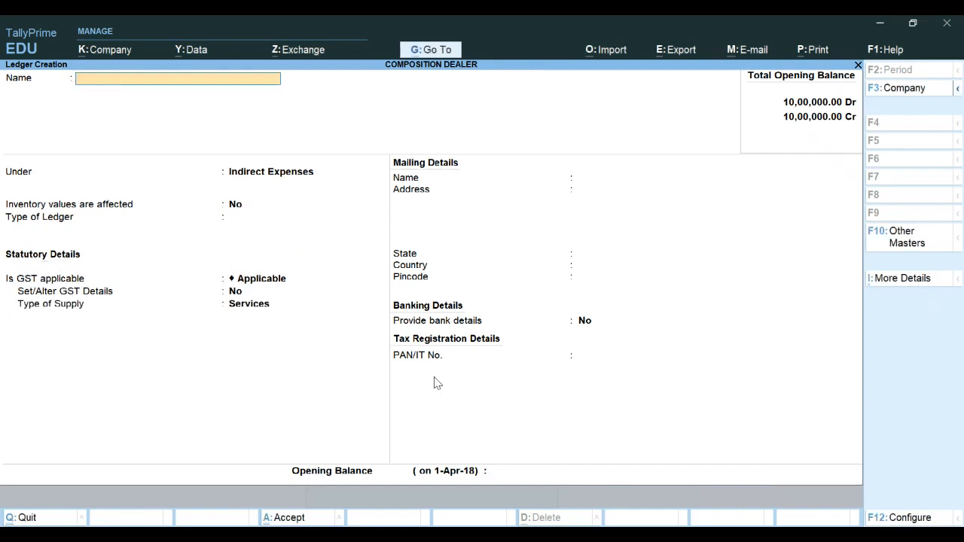
Leave ledger creation, open voucher entry, and set the voucher date to 1-Jul-18
{"action": "key", "text": "Escape"}
{"action": "key", "text": "Return"}
{"action": "key", "text": "Escape"}
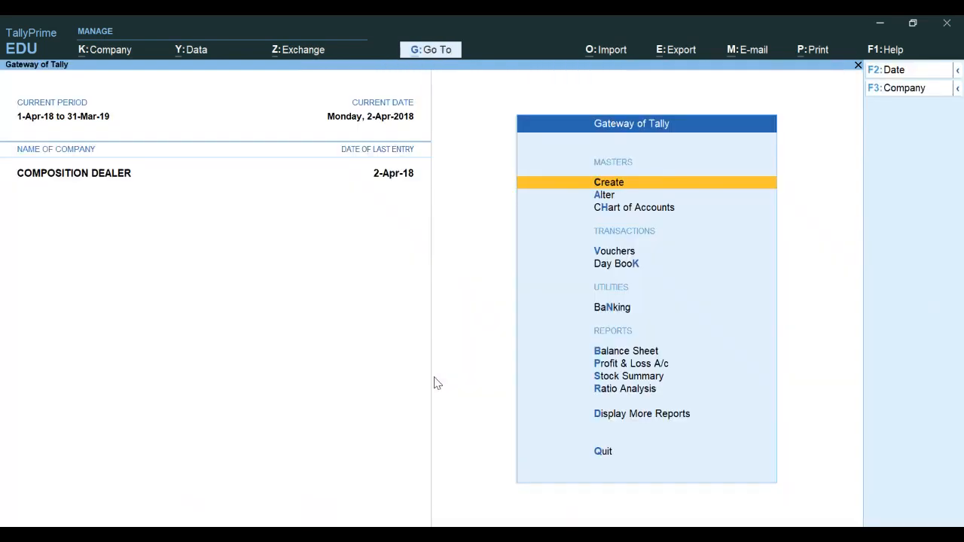
{"action": "key", "text": "Down"}
{"action": "key", "text": "Down"}
{"action": "key", "text": "Down"}
{"action": "key", "text": "Down"}
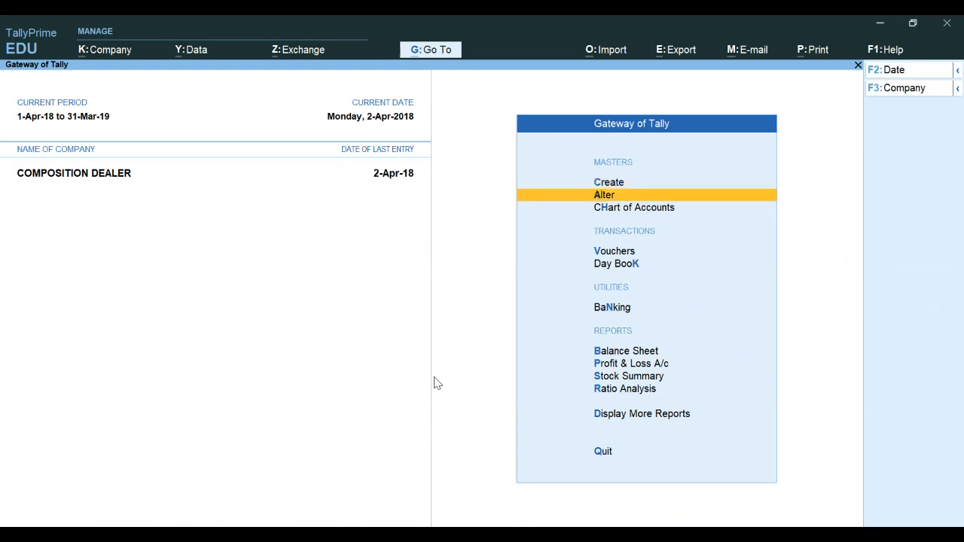
{"action": "key", "text": "Up"}
{"action": "key", "text": "Return"}
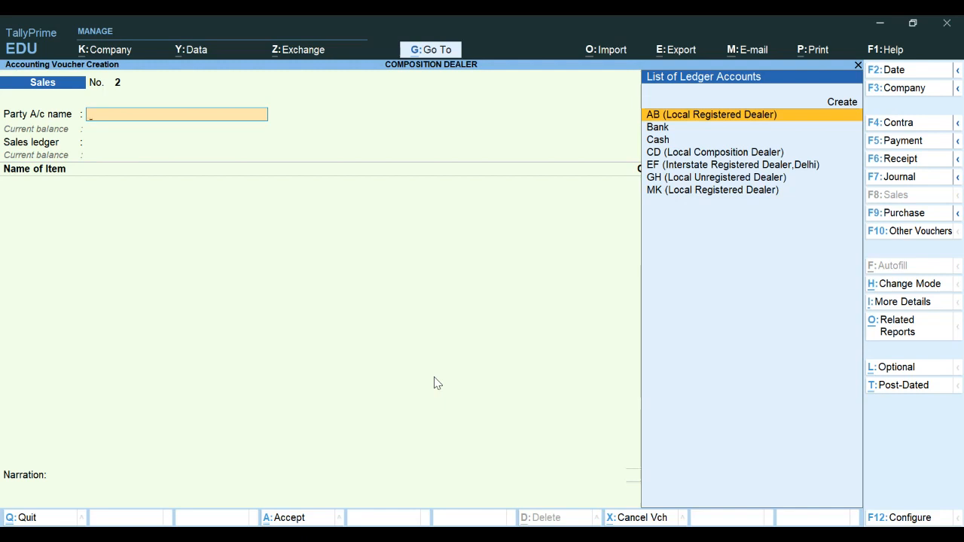
{"action": "key", "text": "F2"}
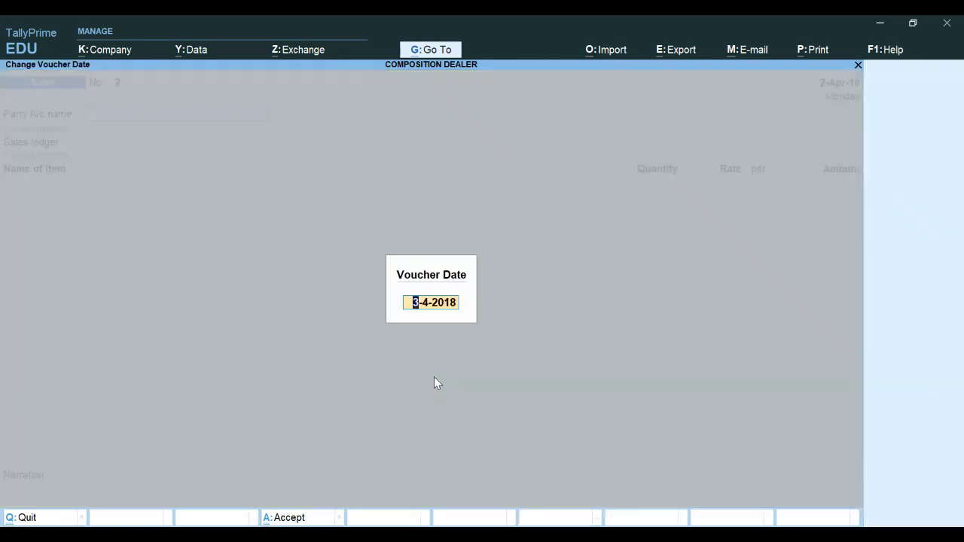
{"action": "type", "text": "1-7-1"}
{"action": "key", "text": "Return"}
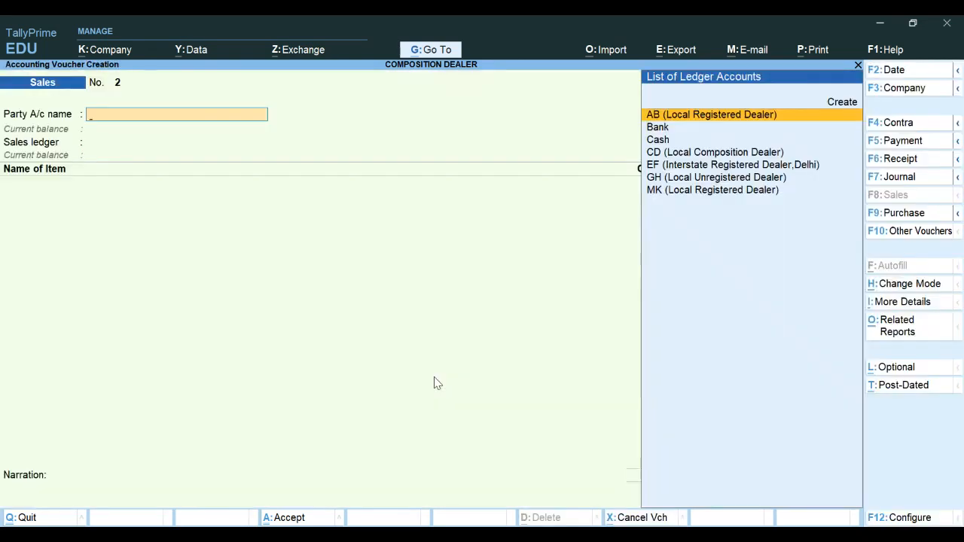
Switch to a Payment voucher and debit the COMPOSITION TAX ledger with 1,400
{"action": "key", "text": "F5"}
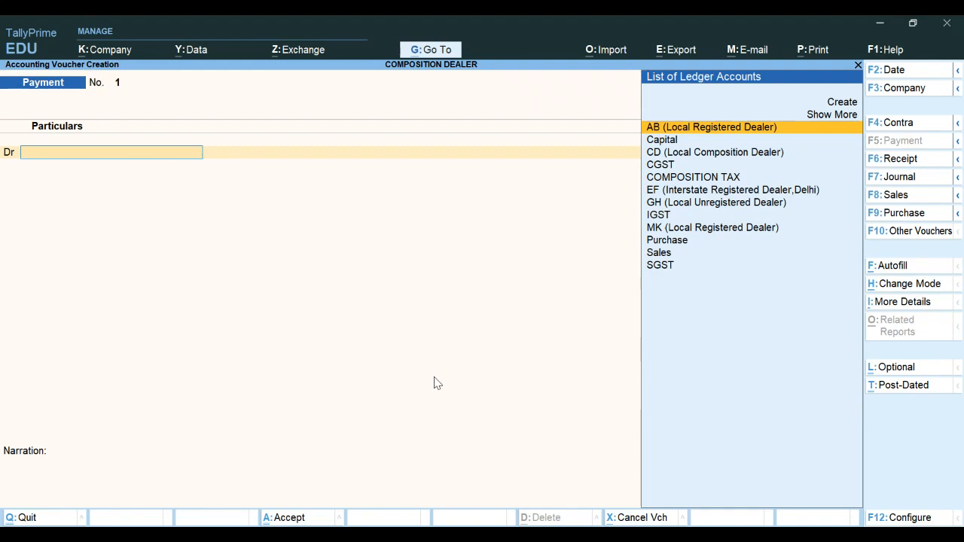
{"action": "key", "text": "Down"}
{"action": "key", "text": "Down"}
{"action": "key", "text": "Down"}
{"action": "key", "text": "Down"}
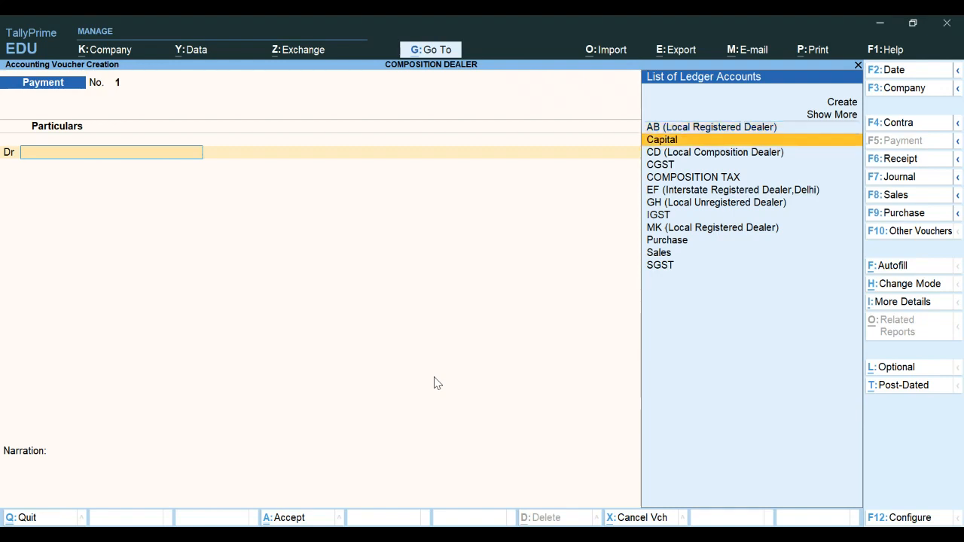
{"action": "key", "text": "Return"}
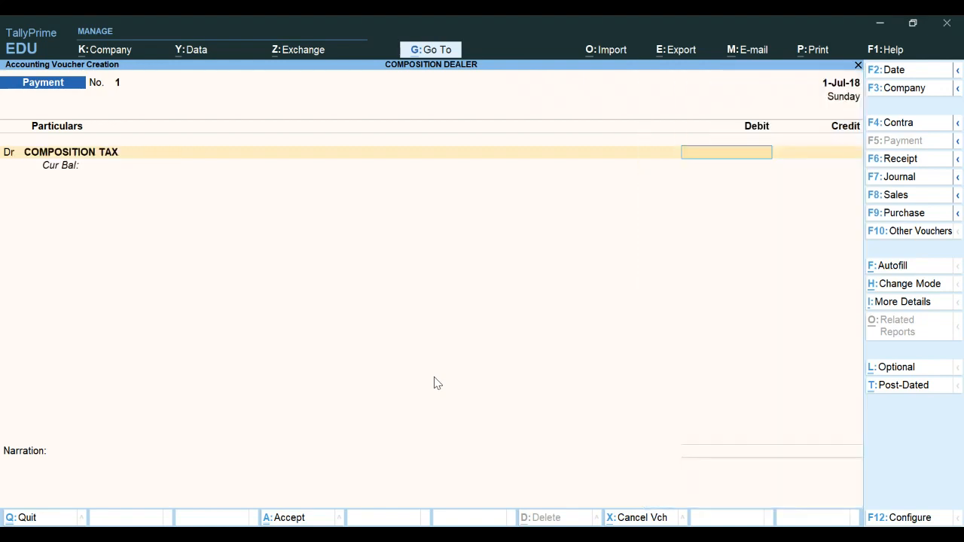
{"action": "type", "text": "1400"}
{"action": "key", "text": "Return"}
{"action": "key", "text": "Return"}
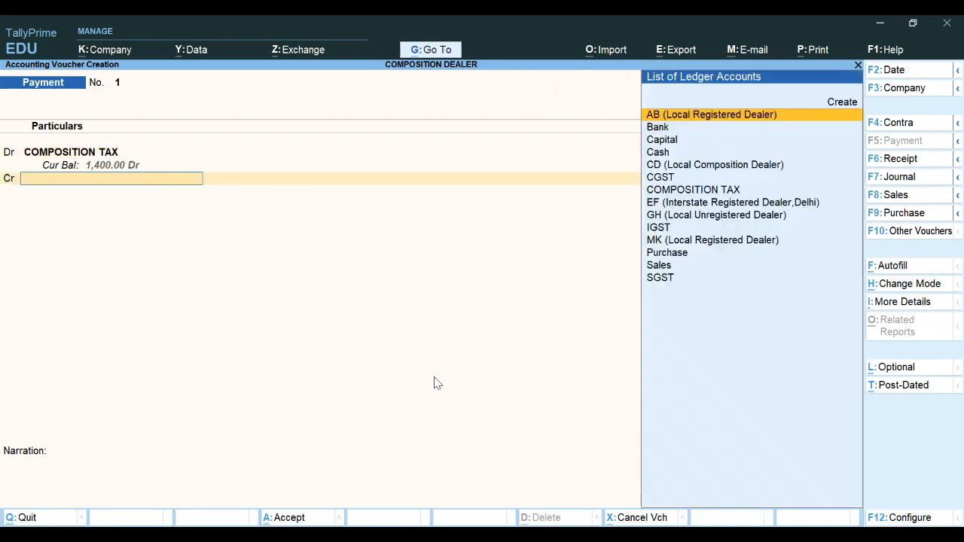
Credit Bank with 1,400, accept the payment voucher, and exit to the Gateway of Tally
{"action": "key", "text": "Down"}
{"action": "key", "text": "Return"}
{"action": "key", "text": "Return"}
{"action": "key", "text": "Return"}
{"action": "key", "text": "Return"}
{"action": "key", "text": "Return"}
{"action": "key", "text": "Return"}
{"action": "key", "text": "Return"}
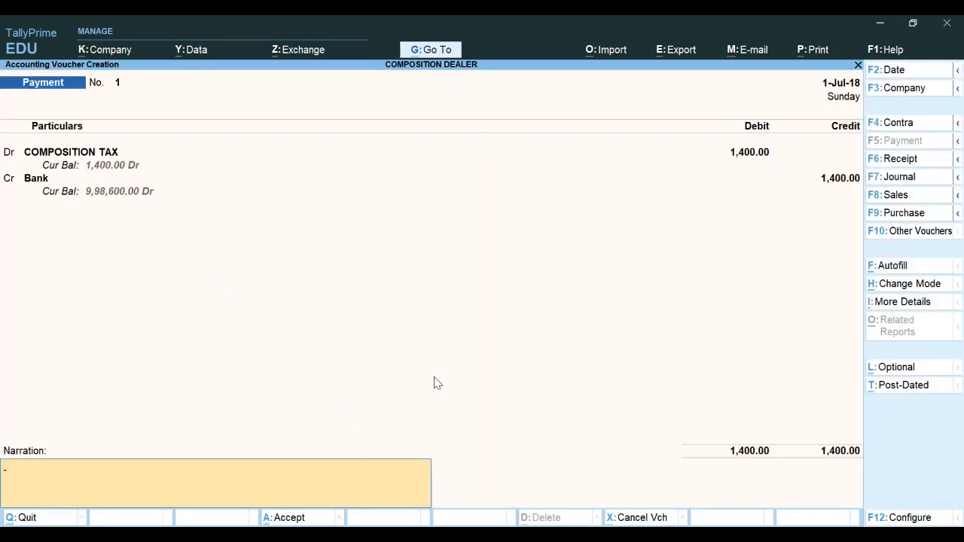
{"action": "key", "text": "Return"}
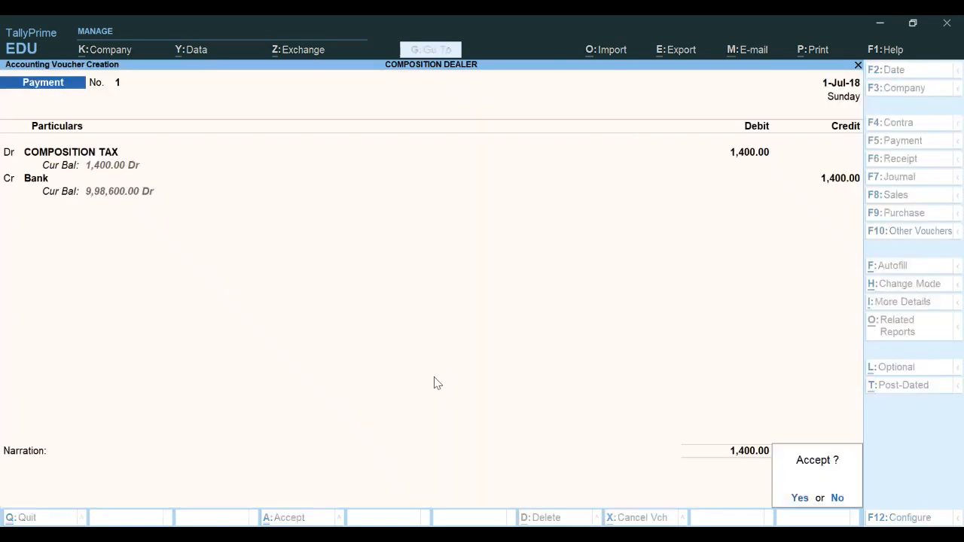
{"action": "key", "text": "Return"}
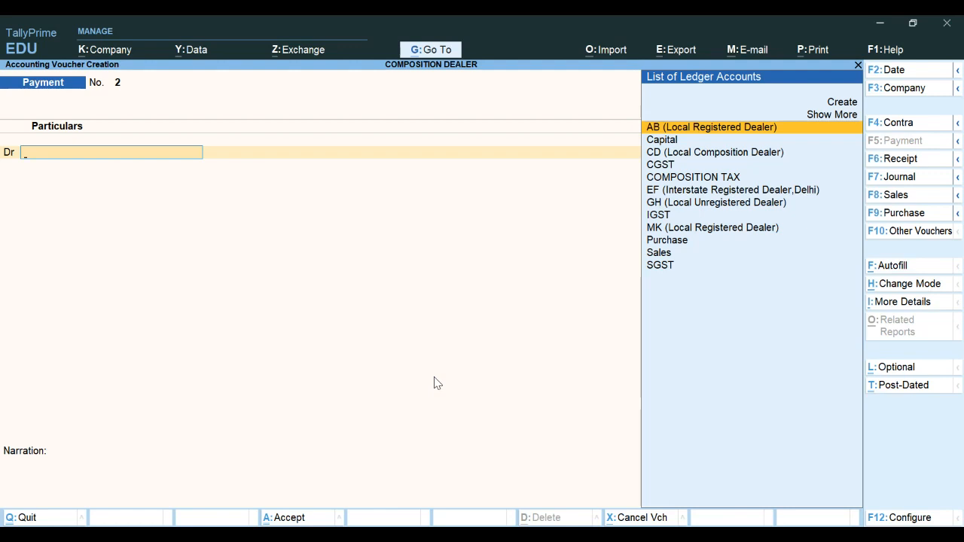
{"action": "key", "text": "Escape"}
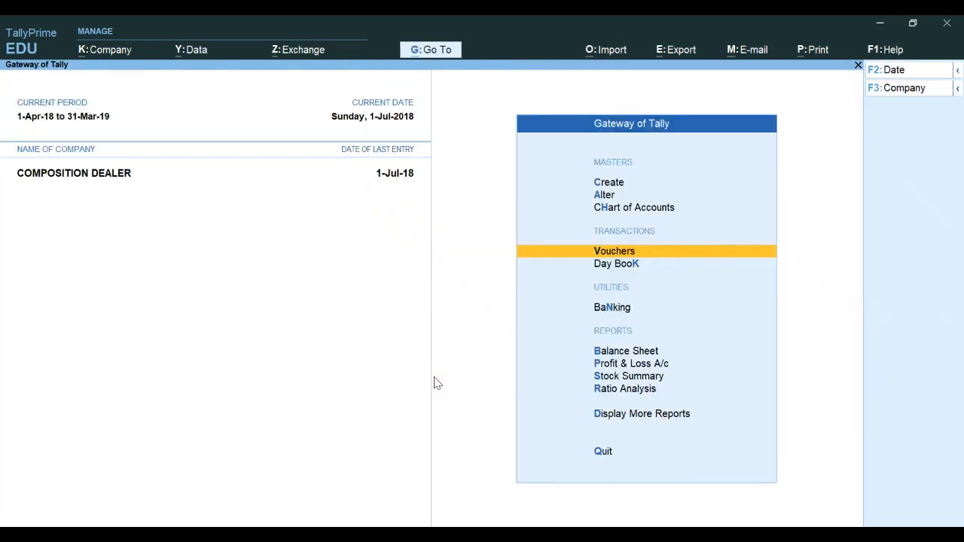
{"action": "key", "text": "Escape"}
{"action": "key", "text": "Escape"}
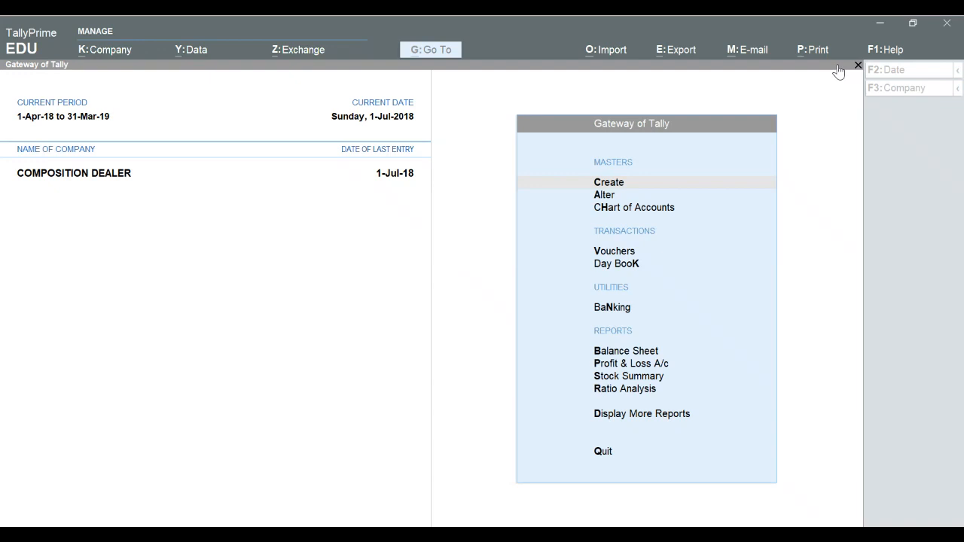
Switch to the PowerPoint presentation and browse the slides following the composition tax payment exercise
{"action": "key", "text": "alt+Tab"}
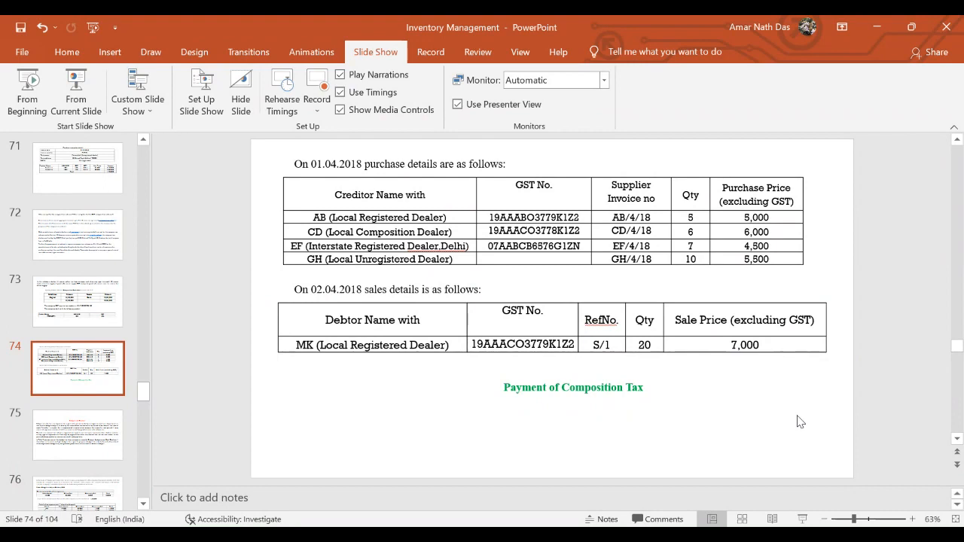
{"action": "scroll", "coordinate": [800, 422], "scroll_direction": "down", "scroll_amount": 1}
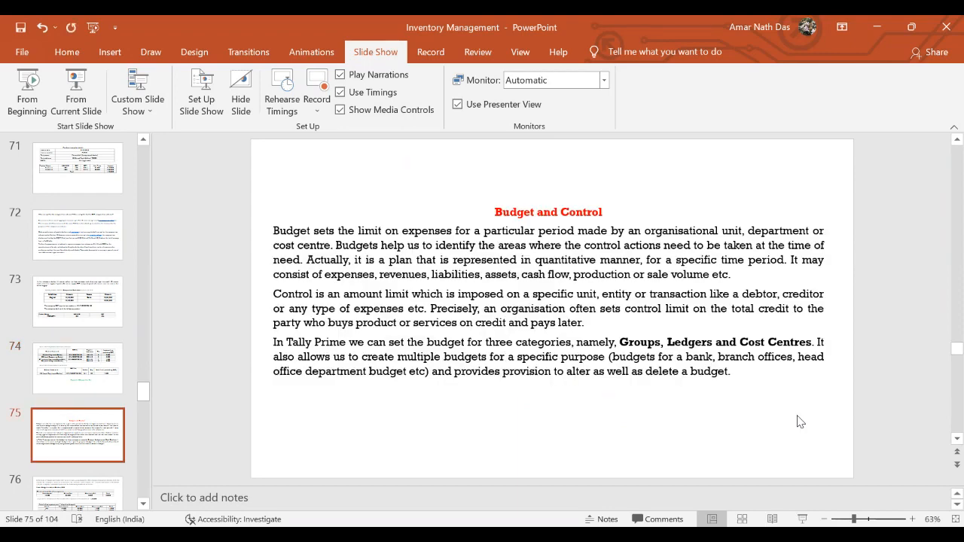
{"action": "scroll", "coordinate": [800, 422], "scroll_direction": "down", "scroll_amount": 3}
{"action": "scroll", "coordinate": [800, 422], "scroll_direction": "up", "scroll_amount": 1}
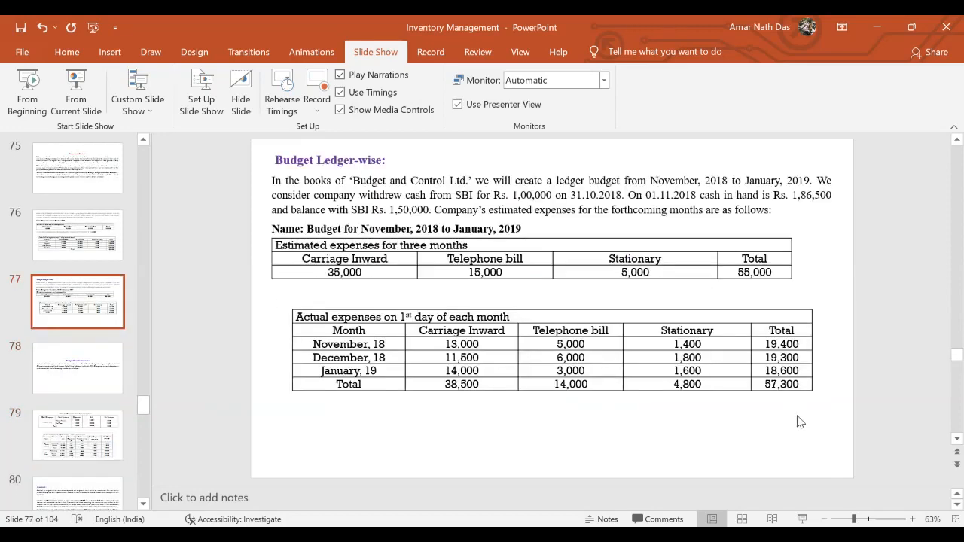
{"action": "scroll", "coordinate": [800, 421], "scroll_direction": "down", "scroll_amount": 2}
{"action": "scroll", "coordinate": [800, 422], "scroll_direction": "down", "scroll_amount": 4}
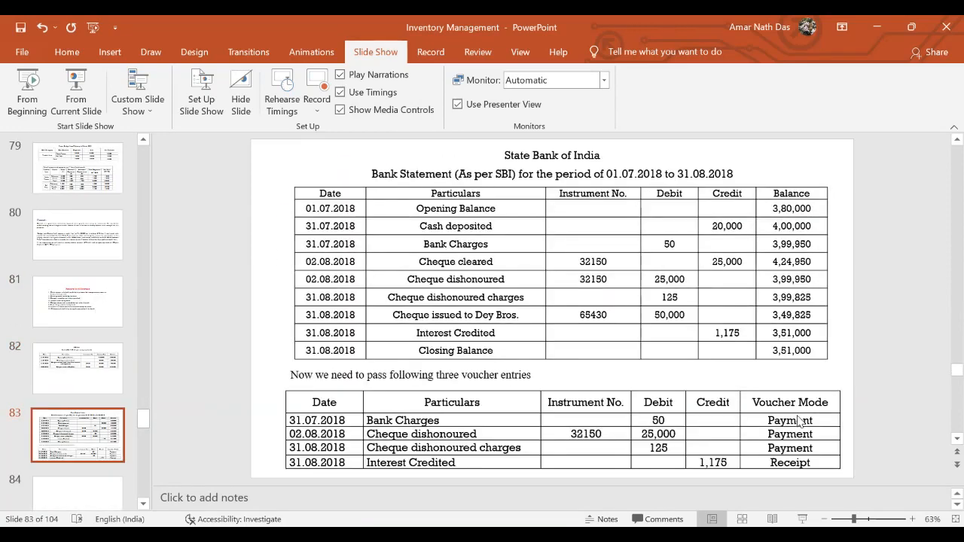
{"action": "scroll", "coordinate": [800, 422], "scroll_direction": "down", "scroll_amount": 1}
{"action": "scroll", "coordinate": [800, 422], "scroll_direction": "up", "scroll_amount": 3}
{"action": "scroll", "coordinate": [800, 422], "scroll_direction": "up", "scroll_amount": 6}
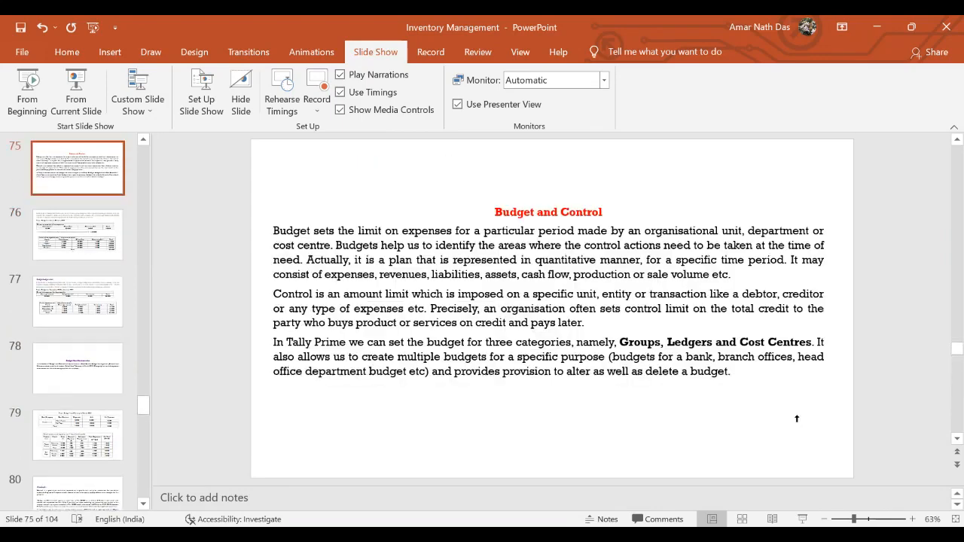
{"action": "scroll", "coordinate": [798, 420], "scroll_direction": "up", "scroll_amount": 1}
{"action": "scroll", "coordinate": [798, 421], "scroll_direction": "down", "scroll_amount": 1}
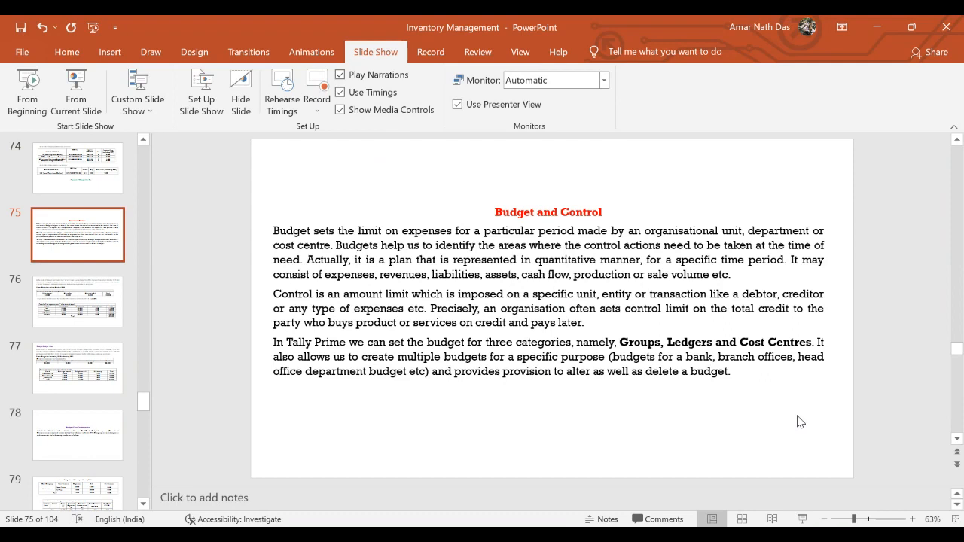
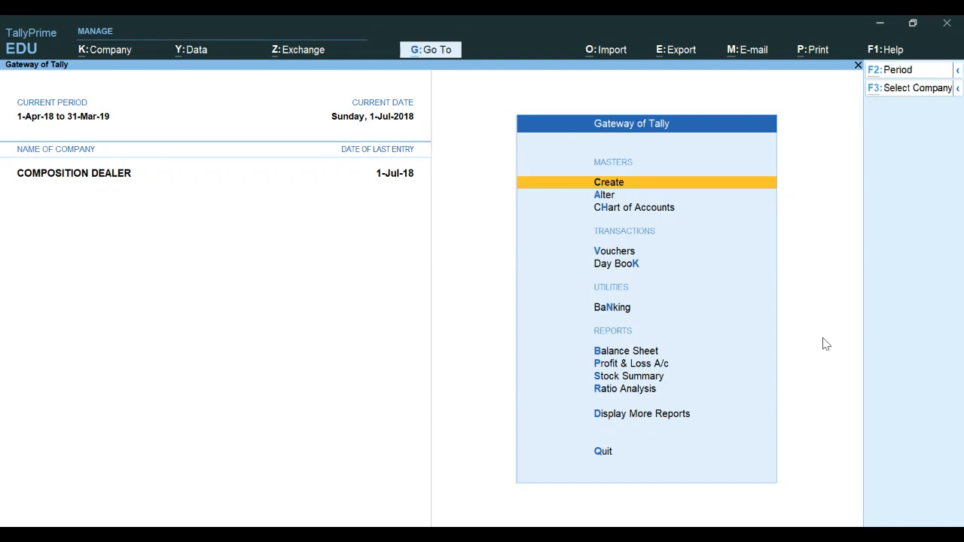
Delete the COMPOSITION DEALER company
{"action": "key", "text": "alt+k"}
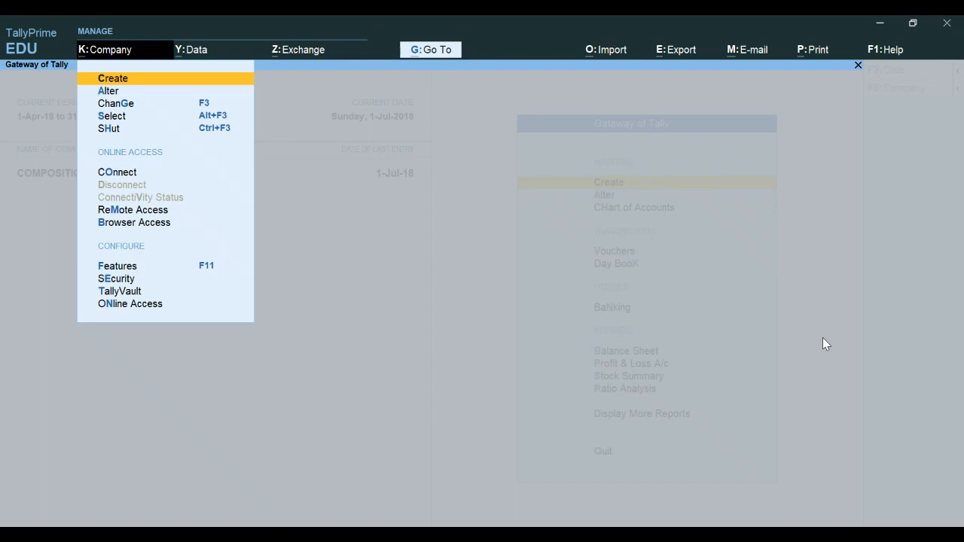
{"action": "key", "text": "a"}
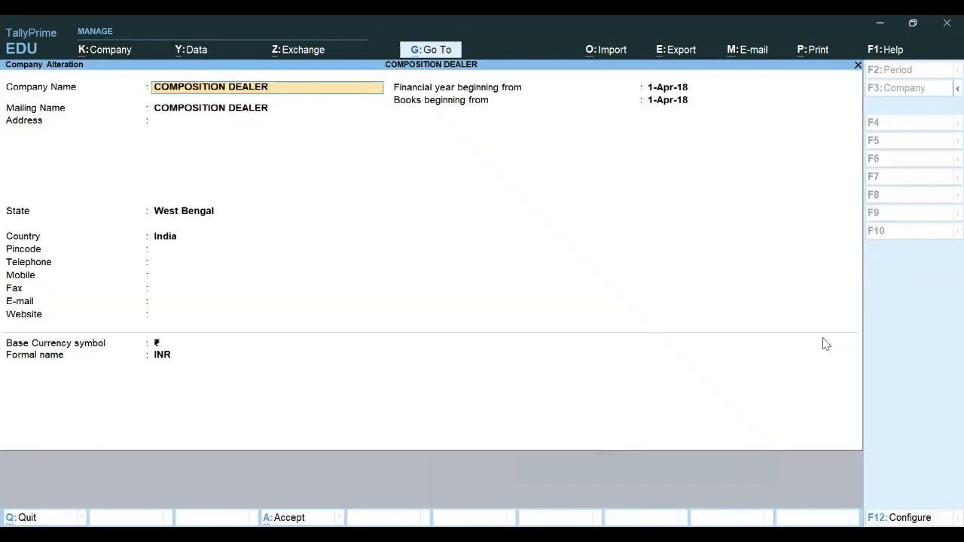
{"action": "key", "text": "alt+d"}
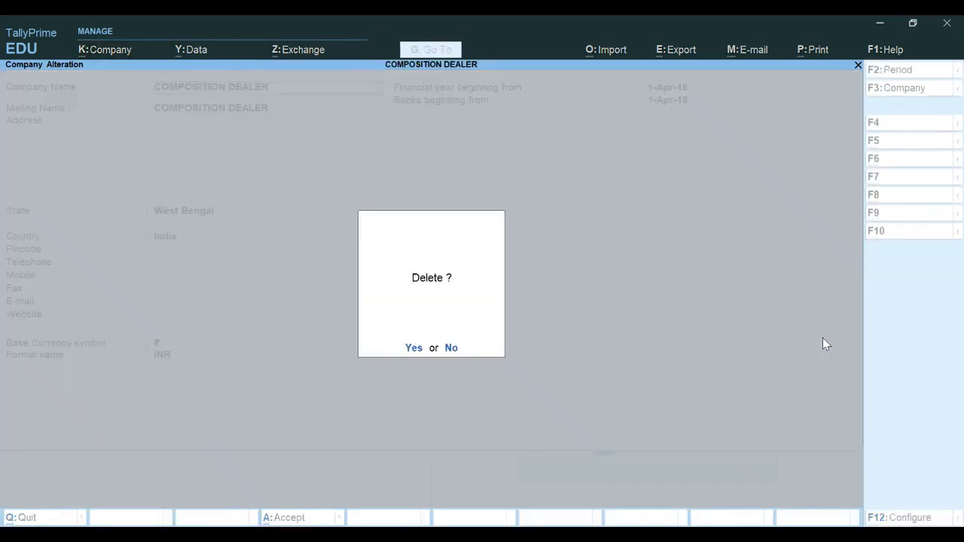
{"action": "key", "text": "y"}
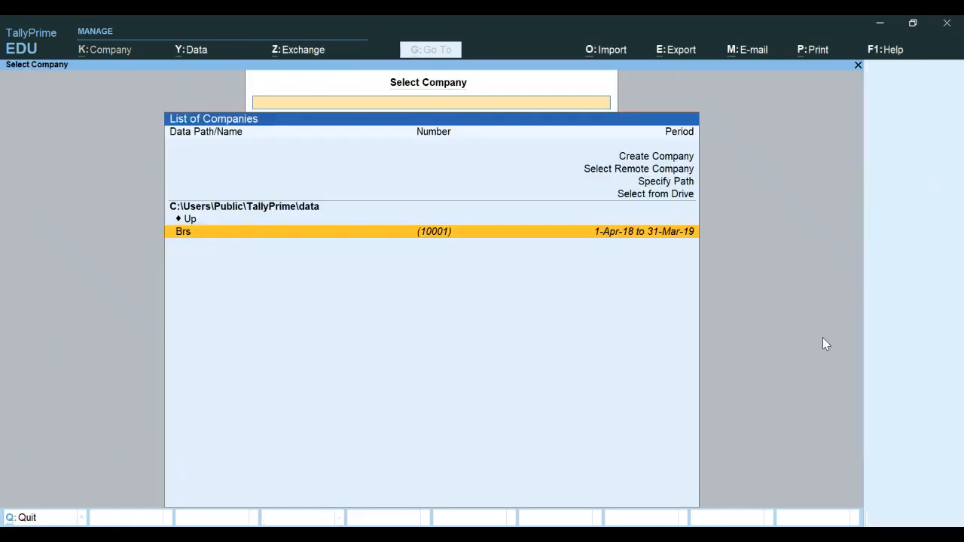
Start creating a new company named BUDGET AND CONTROL LTD
{"action": "key", "text": "Up"}
{"action": "key", "text": "Up"}
{"action": "key", "text": "Up"}
{"action": "key", "text": "Up"}
{"action": "key", "text": "Up"}
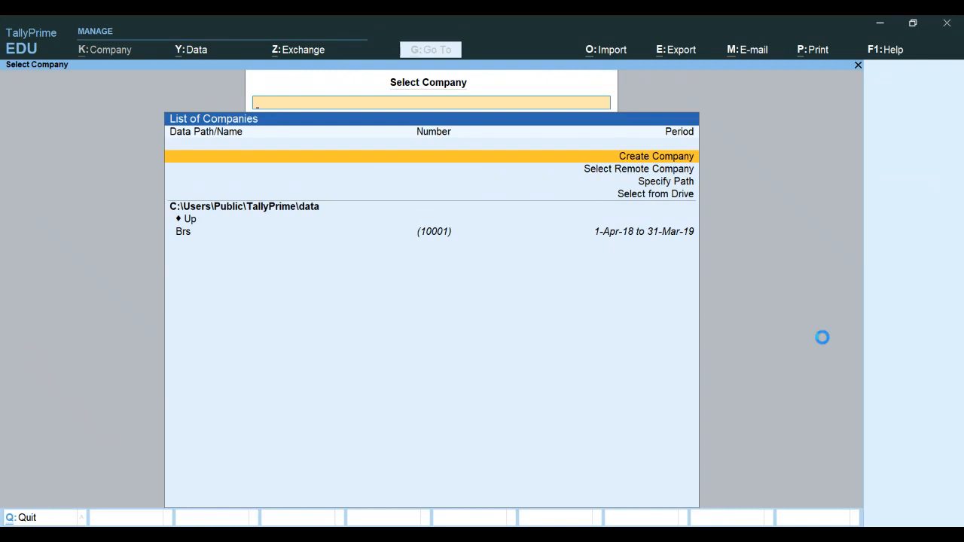
{"action": "key", "text": "Return"}
{"action": "type", "text": "B"}
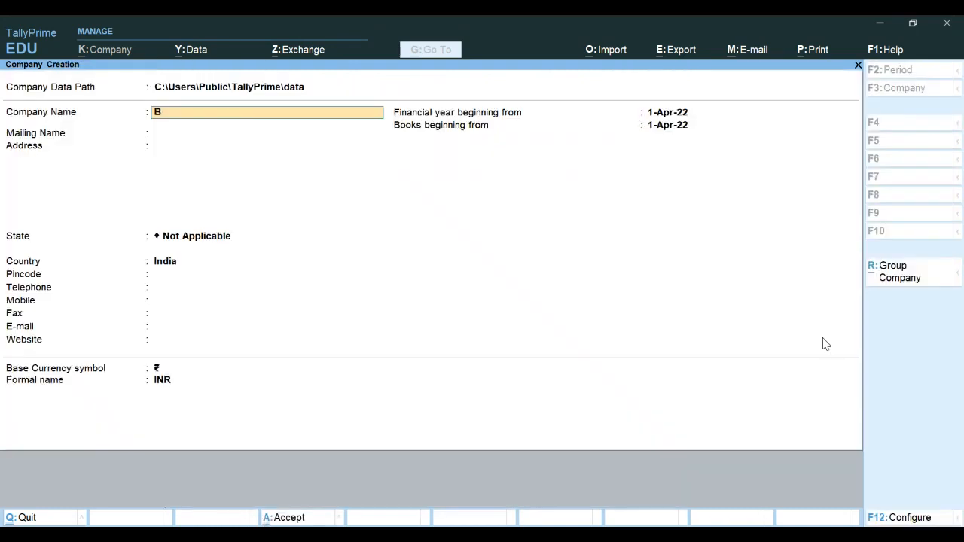
{"action": "type", "text": "UDGET AND CONTROL LTD"}
{"action": "key", "text": "Return"}
{"action": "key", "text": "Return"}
{"action": "key", "text": "Return"}
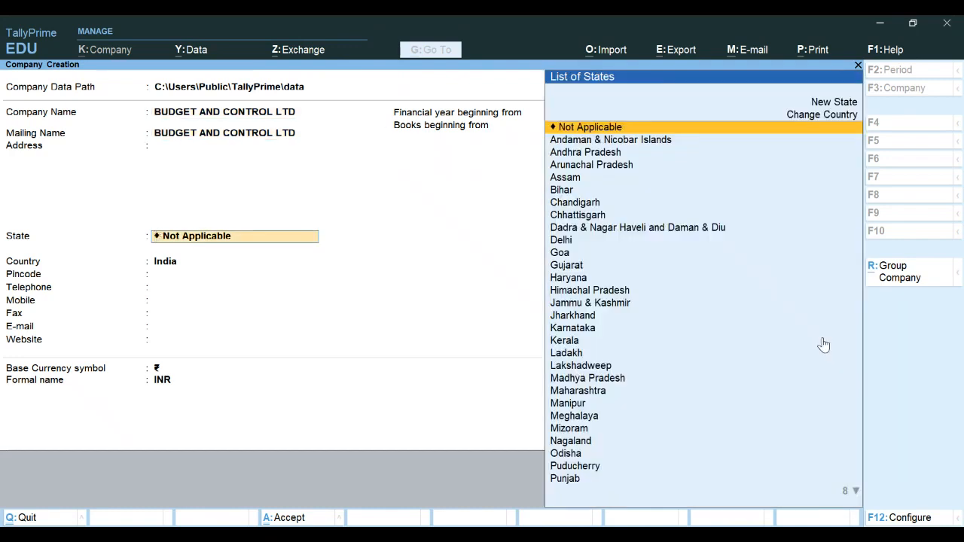
Set the company's state to West Bengal and the financial year beginning to 1-4-18, then accept the company
{"action": "type", "text": "we"}
{"action": "key", "text": "Return"}
{"action": "key", "text": "Return"}
{"action": "key", "text": "Return"}
{"action": "key", "text": "Return"}
{"action": "key", "text": "Return"}
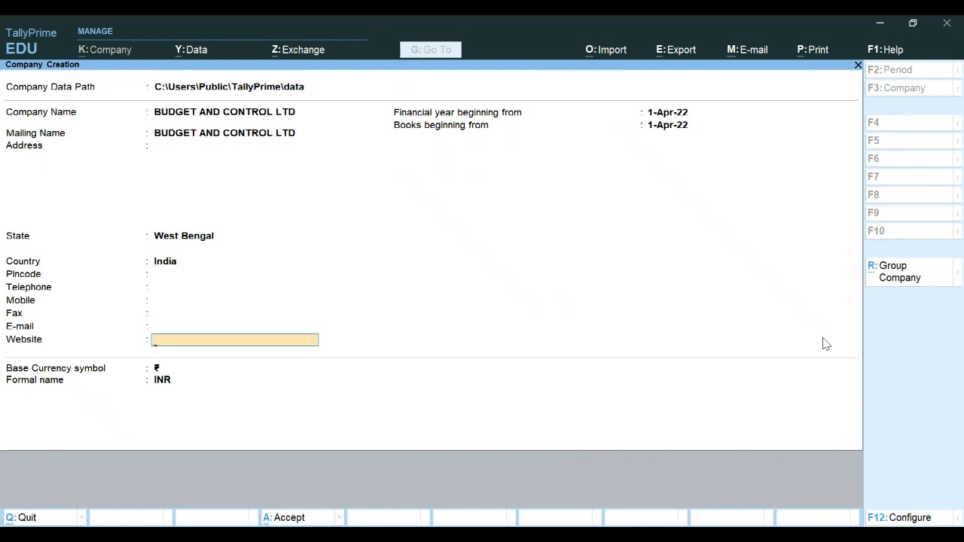
{"action": "key", "text": "Return"}
{"action": "type", "text": "1-4-18"}
{"action": "key", "text": "Return"}
{"action": "key", "text": "Return"}
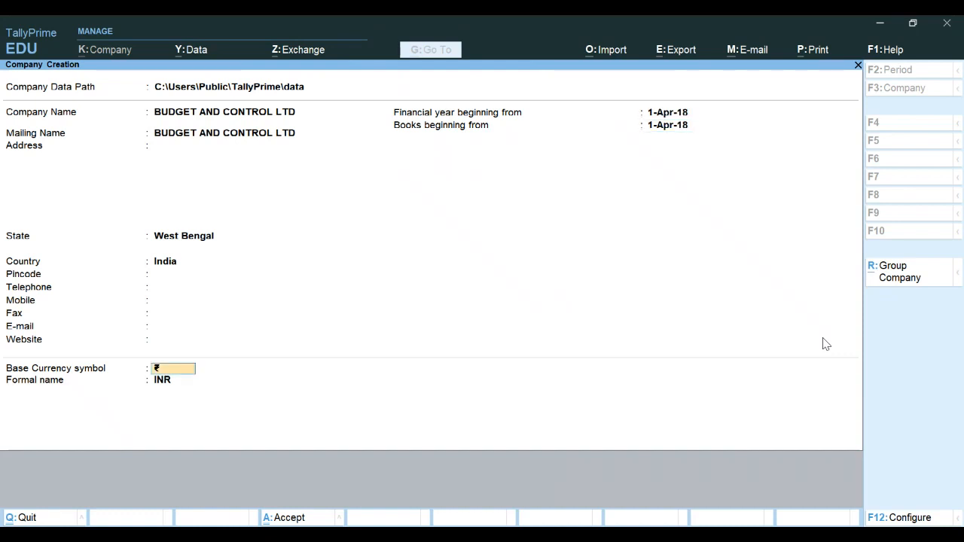
{"action": "key", "text": "ctrl"}
{"action": "key", "text": "ctrl+a"}
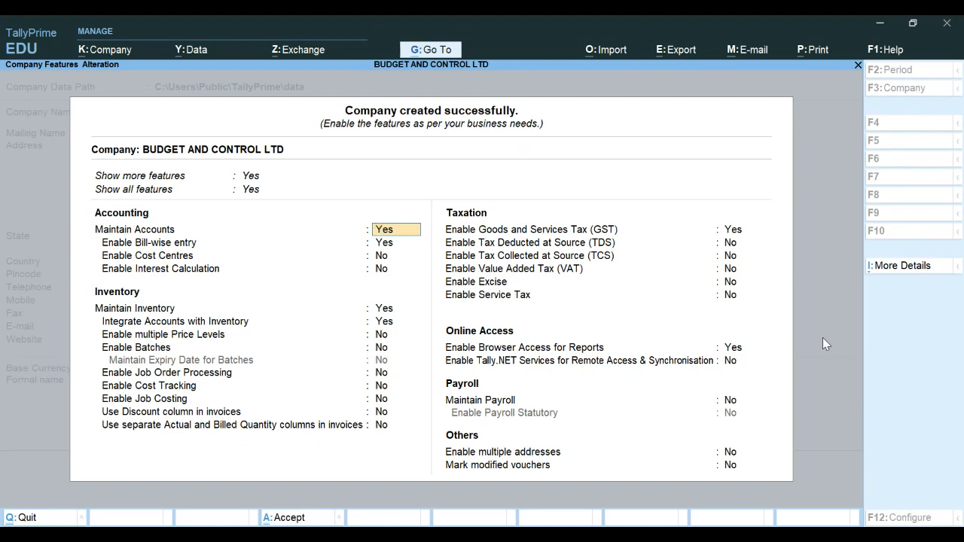
Disable Goods and Services Tax (GST) in the company features and accept them
{"action": "key", "text": "Return"}
{"action": "key", "text": "Return"}
{"action": "key", "text": "Return"}
{"action": "key", "text": "Return"}
{"action": "key", "text": "Return"}
{"action": "key", "text": "Return"}
{"action": "key", "text": "Return"}
{"action": "key", "text": "Return"}
{"action": "key", "text": "Return"}
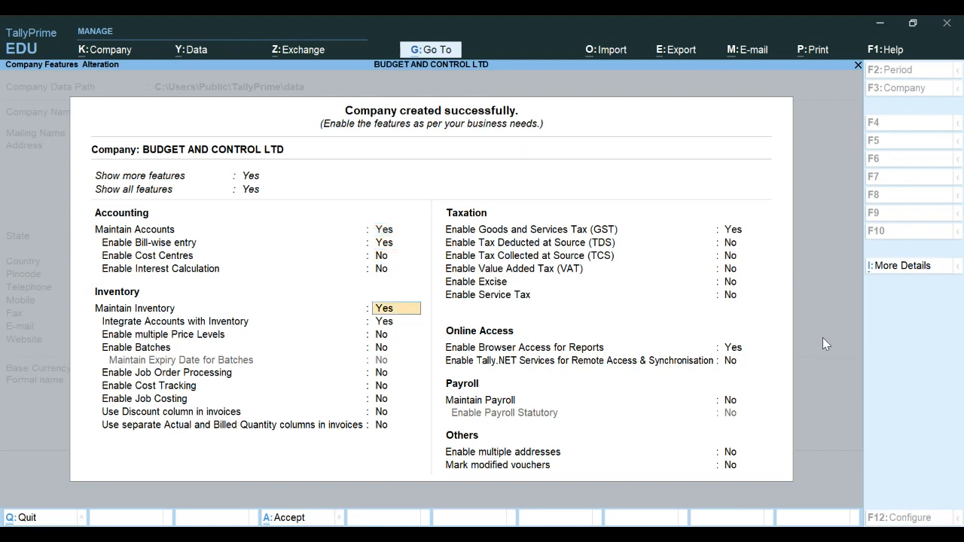
{"action": "key", "text": "Return"}
{"action": "key", "text": "Return"}
{"action": "key", "text": "Return"}
{"action": "key", "text": "Return"}
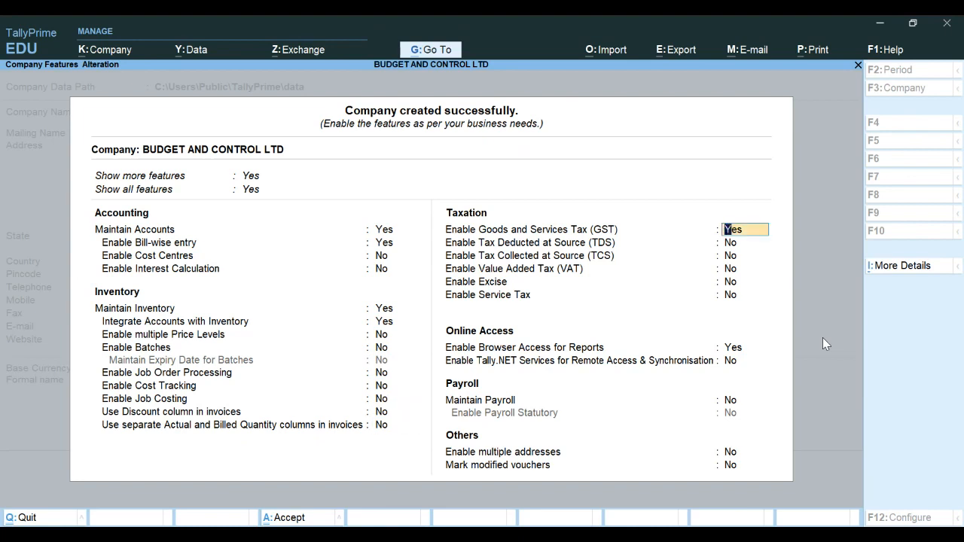
{"action": "type", "text": "N"}
{"action": "key", "text": "Return"}
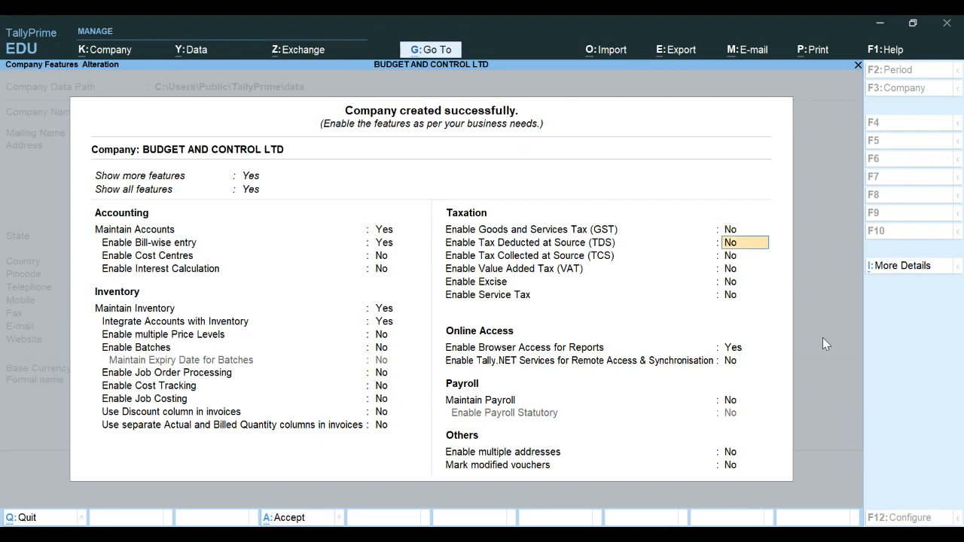
{"action": "key", "text": "ctrl"}
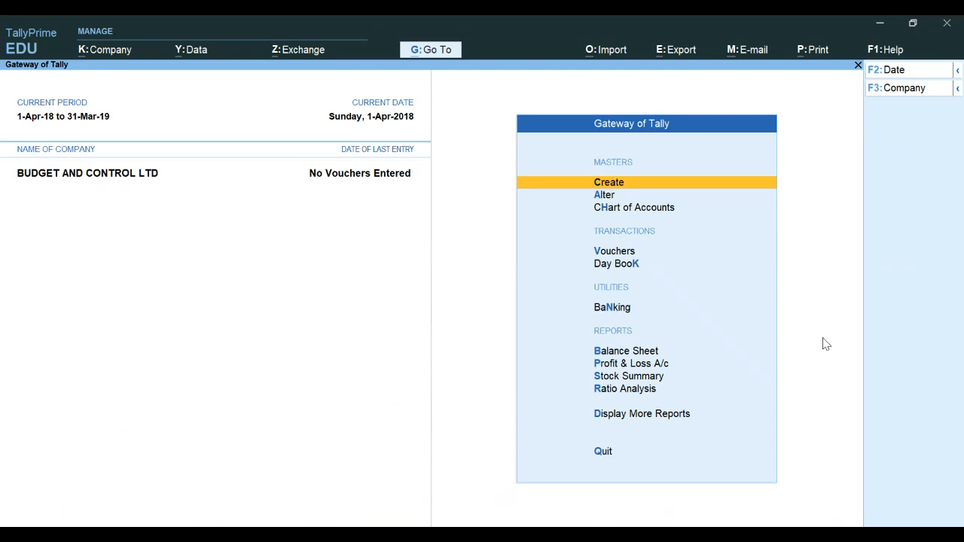
Open multi-ledger creation and create a CAPITAL ledger under Capital Account with a 5,00,000 Cr opening balance
{"action": "key", "text": "Down"}
{"action": "key", "text": "Down"}
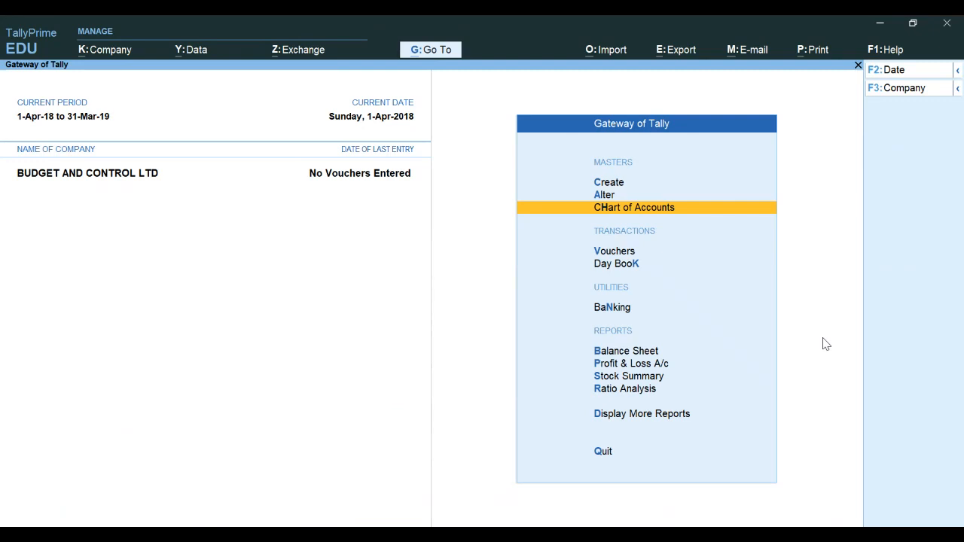
{"action": "key", "text": "Return"}
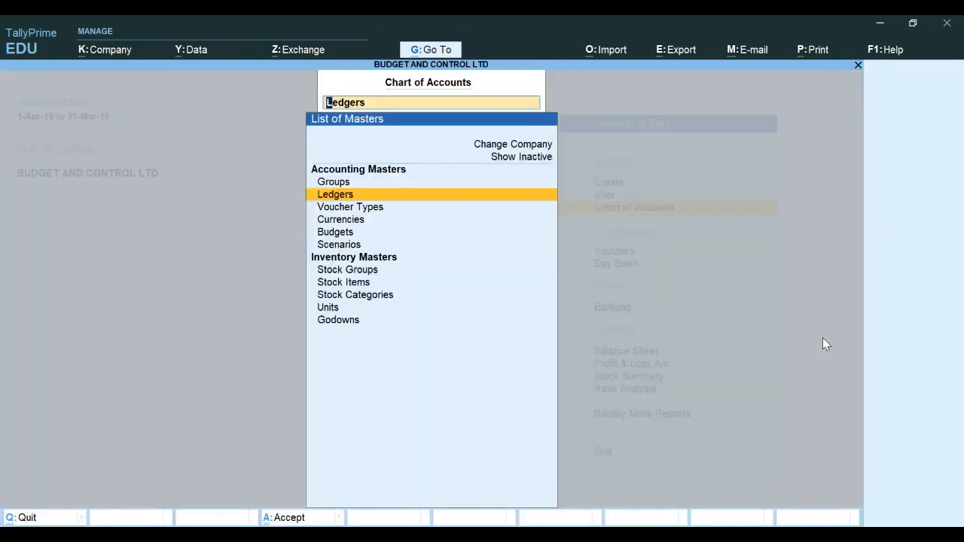
{"action": "key", "text": "Return"}
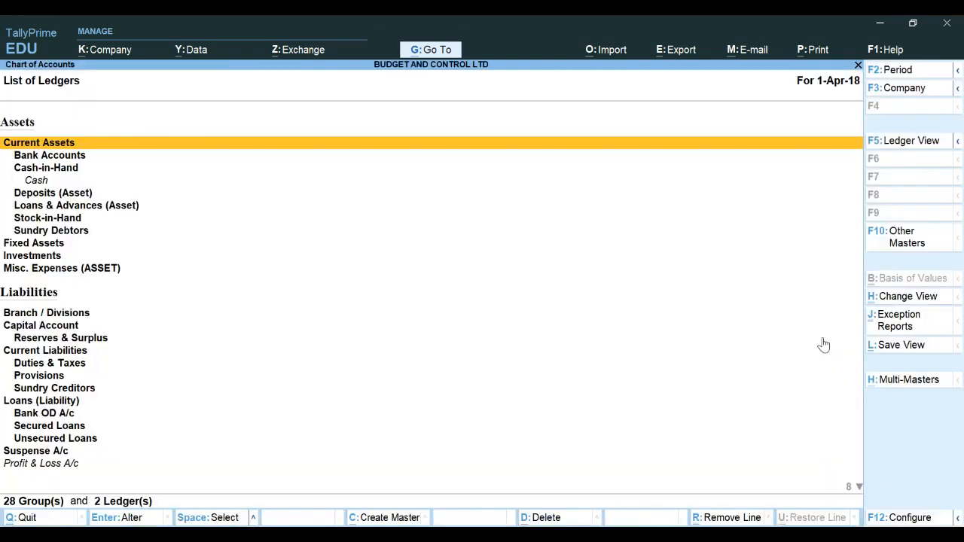
{"action": "left_click", "coordinate": [898, 388]}
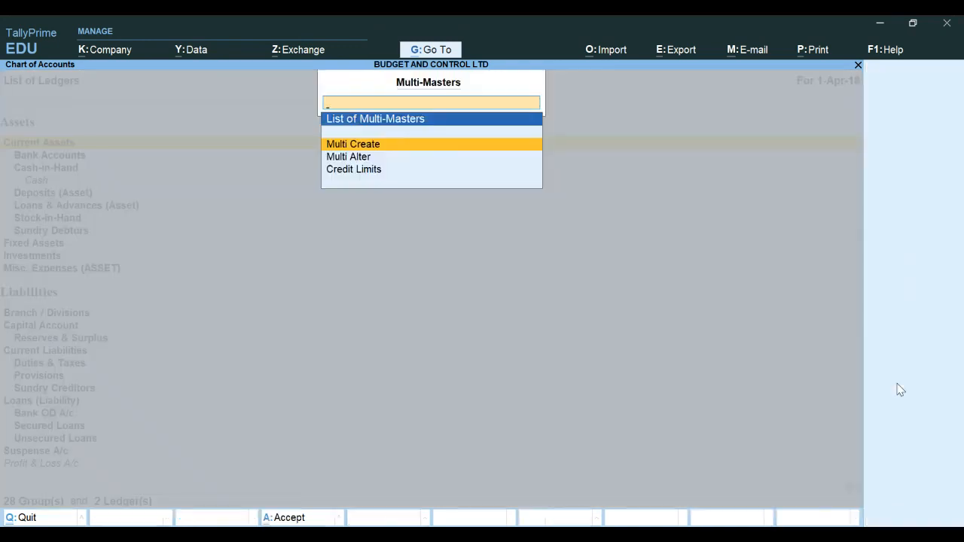
{"action": "key", "text": "Return"}
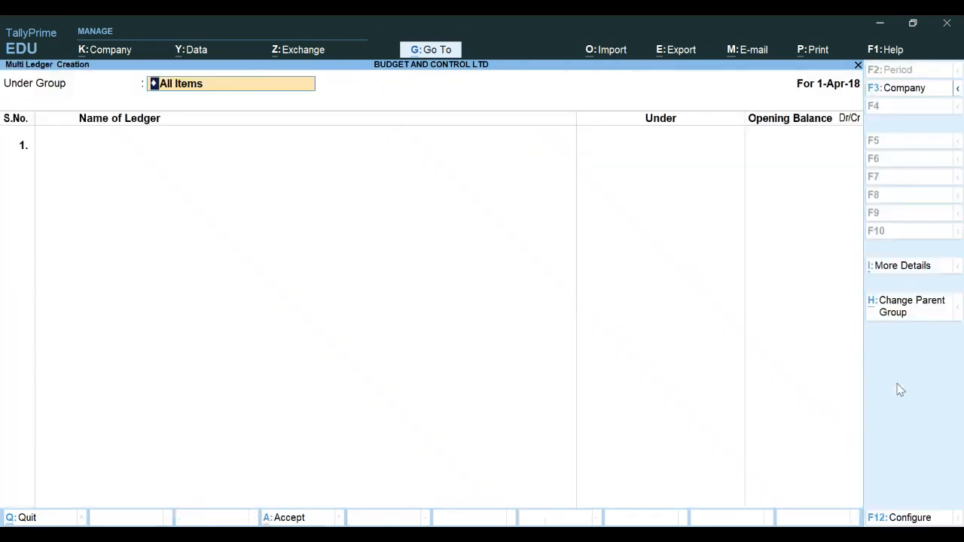
{"action": "key", "text": "Return"}
{"action": "type", "text": "CAPITA"}
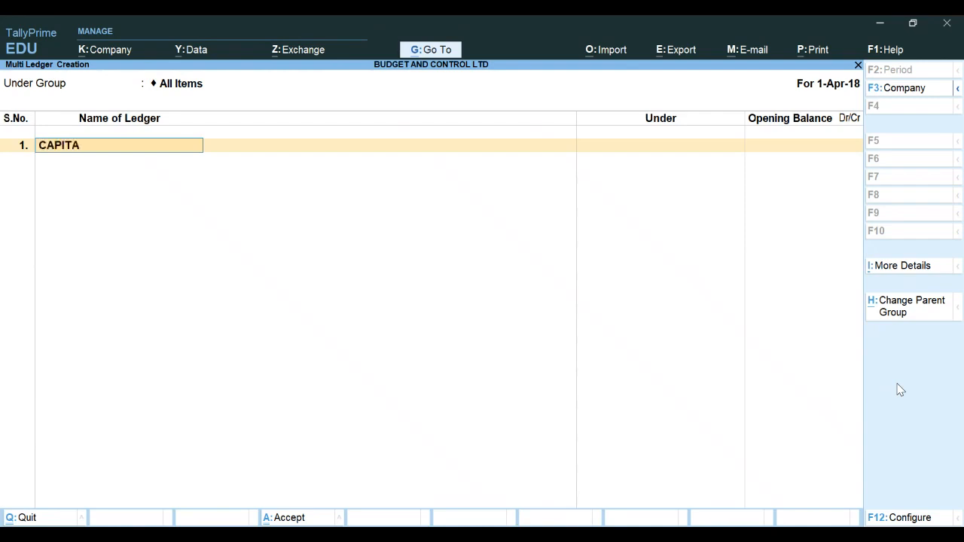
{"action": "type", "text": "L"}
{"action": "key", "text": "Return"}
{"action": "type", "text": "CAP"}
{"action": "key", "text": "Return"}
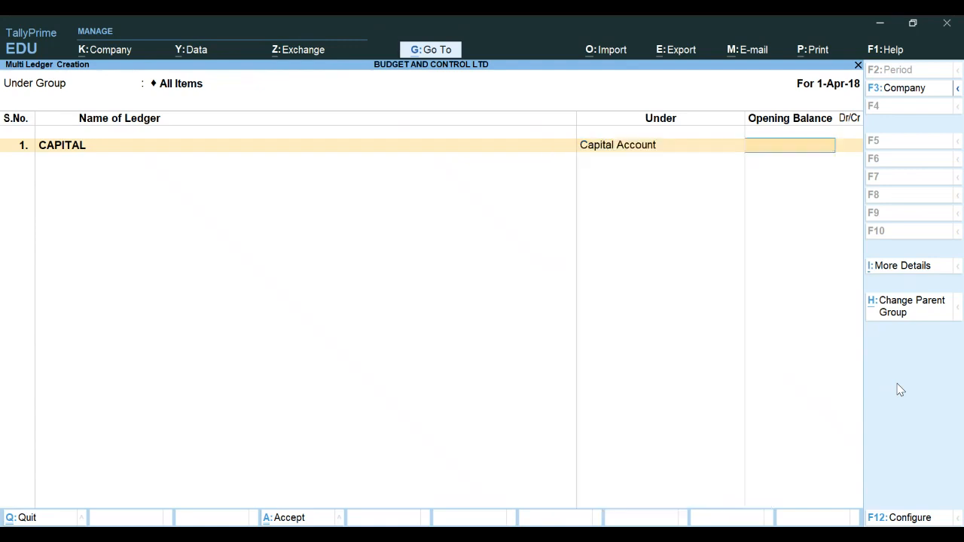
{"action": "type", "text": "500000"}
{"action": "key", "text": "Return"}
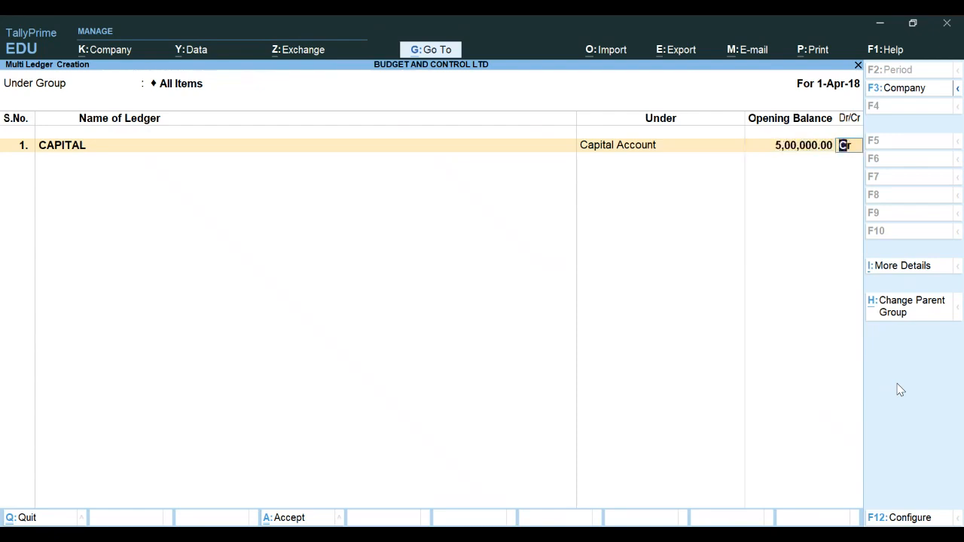
{"action": "key", "text": "Return"}
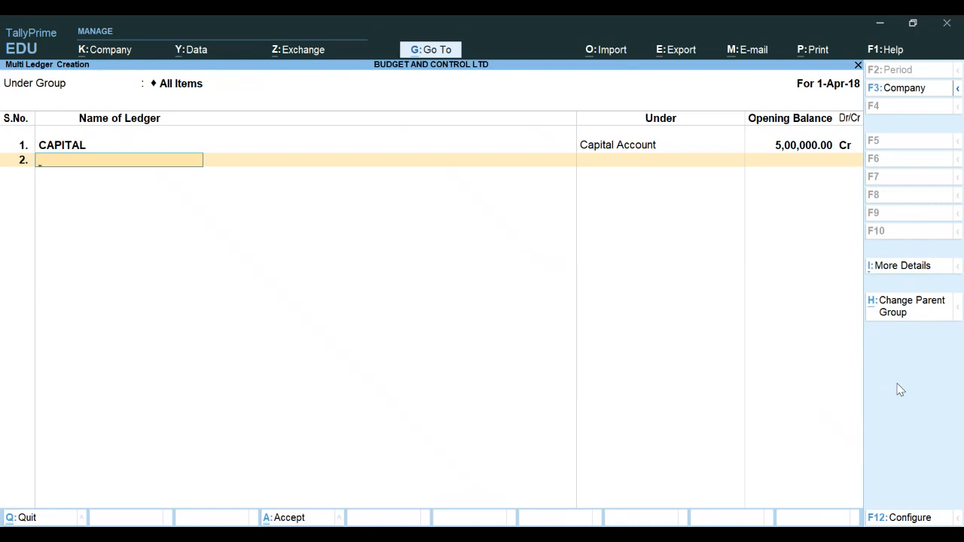
Add an SBI ledger under Bank Accounts with a 2,50,000 Dr opening balance and save the ledgers
{"action": "type", "text": "SBI"}
{"action": "key", "text": "Return"}
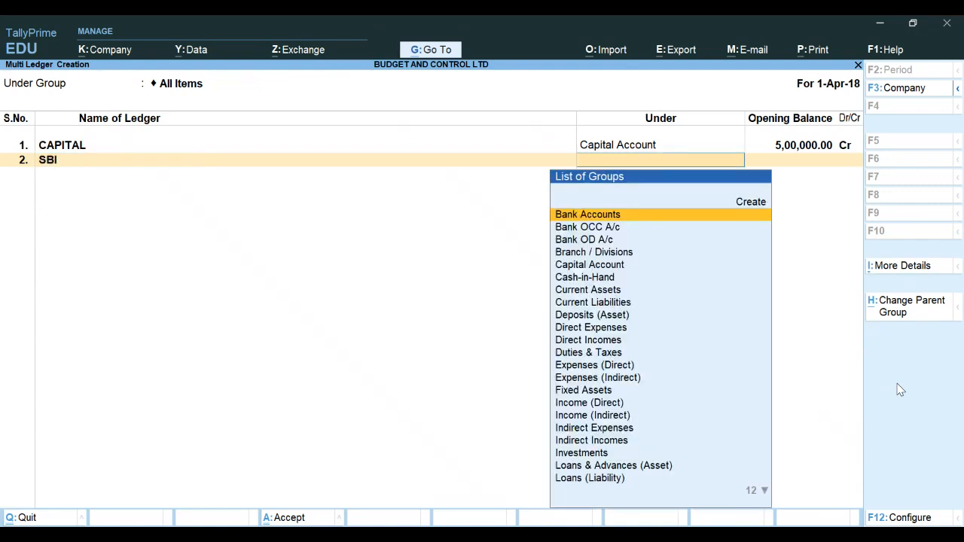
{"action": "key", "text": "Return"}
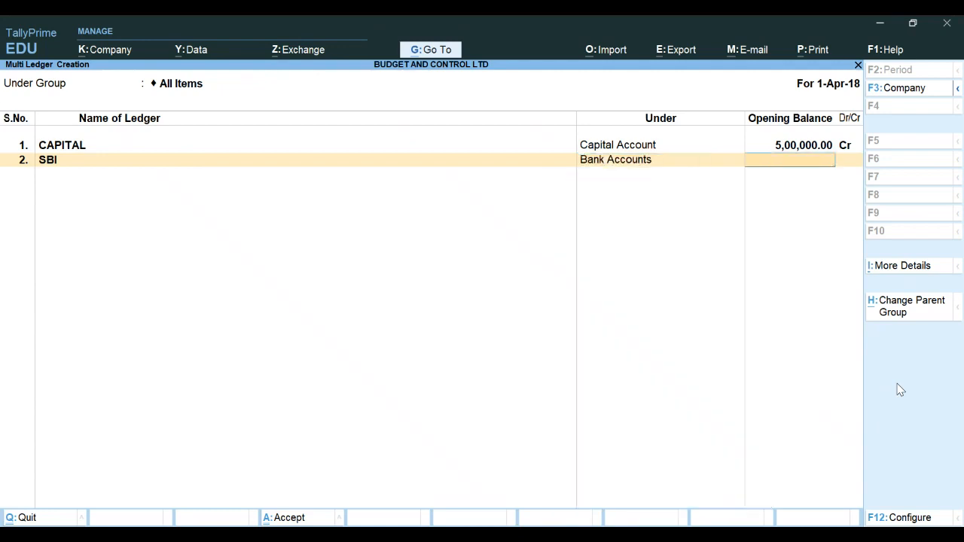
{"action": "type", "text": "2,50,"}
{"action": "type", "text": "000"}
{"action": "key", "text": "Return"}
{"action": "key", "text": "Return"}
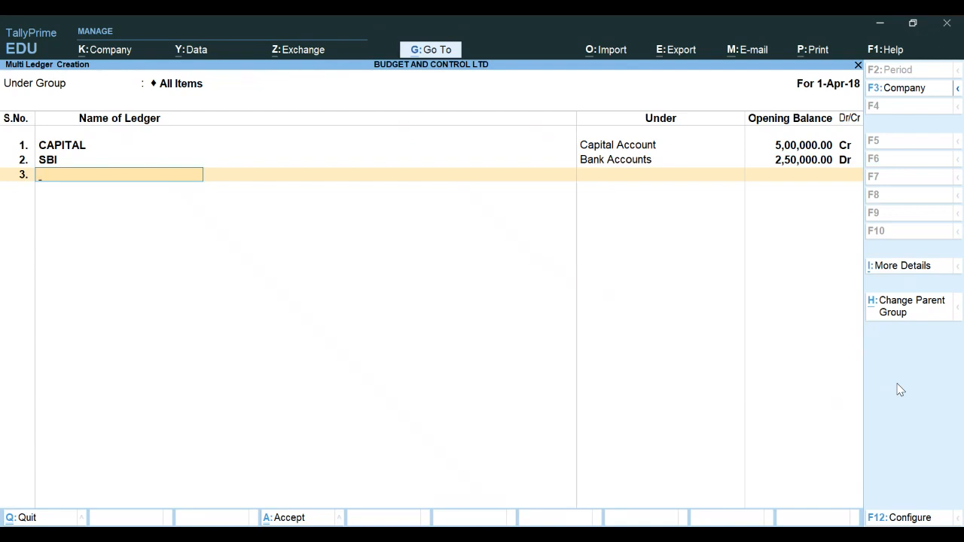
{"action": "key", "text": "Return"}
{"action": "key", "text": "Return"}
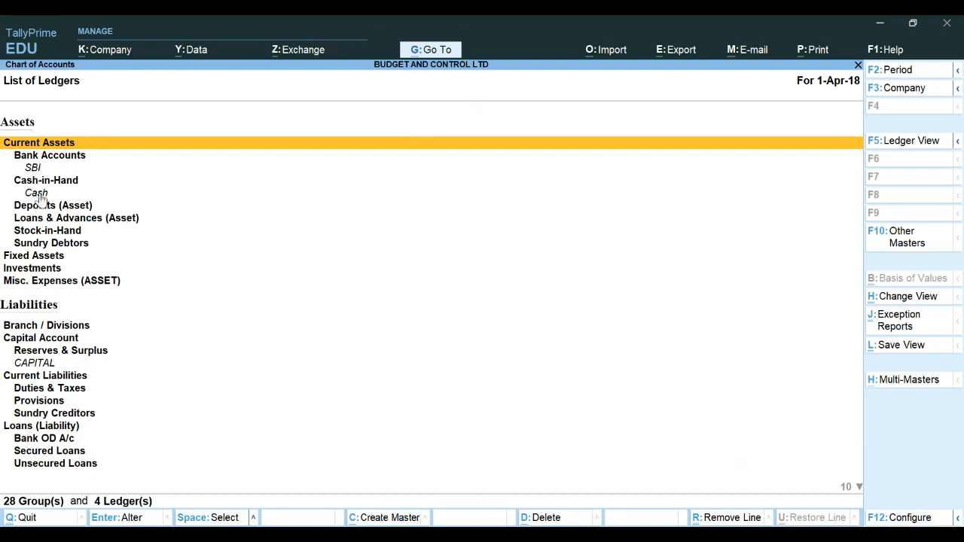
Set the Cash ledger's opening balance to 2,50,000 Dr, accept it, and return to the Gateway of Tally
{"action": "key", "text": "Down"}
{"action": "key", "text": "Down"}
{"action": "key", "text": "Down"}
{"action": "key", "text": "Down"}
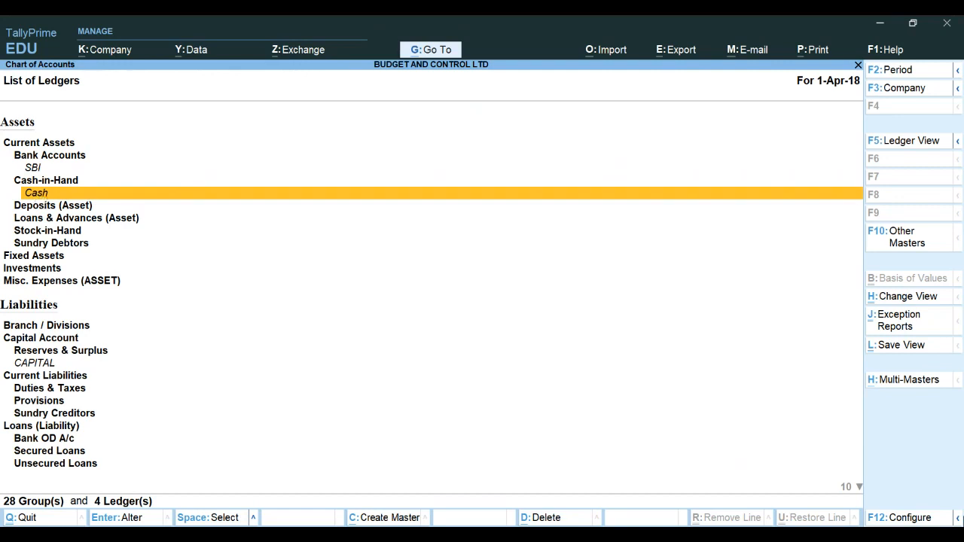
{"action": "key", "text": "Return"}
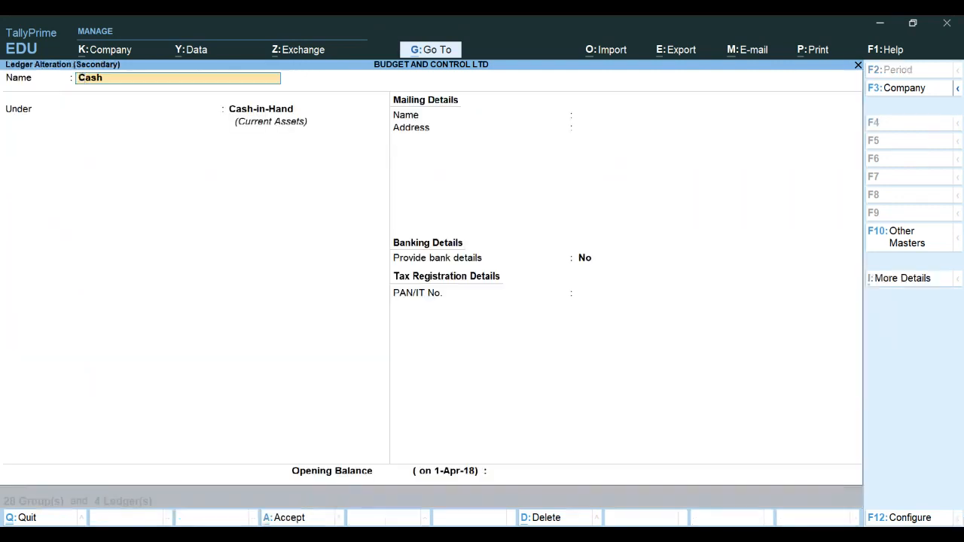
{"action": "left_click", "coordinate": [545, 476]}
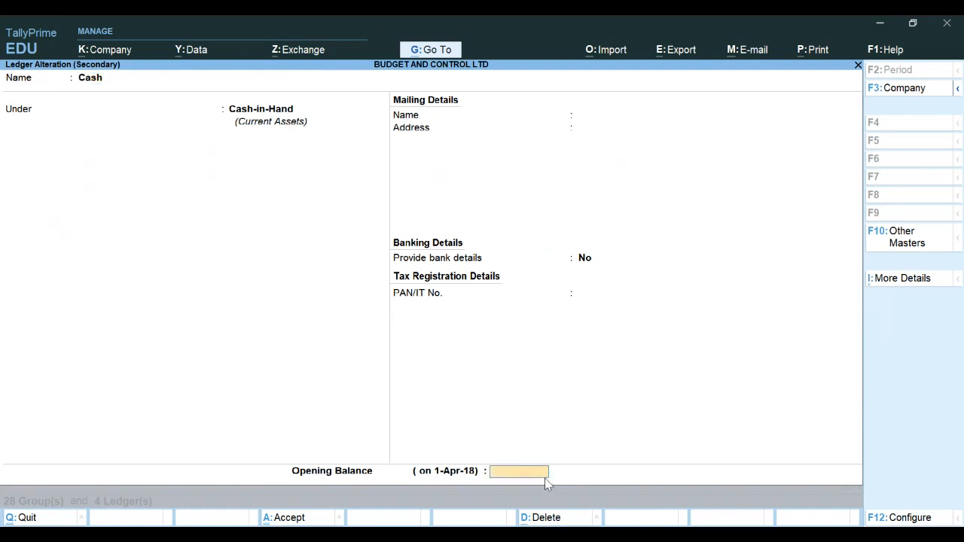
{"action": "type", "text": "250000"}
{"action": "key", "text": "Return"}
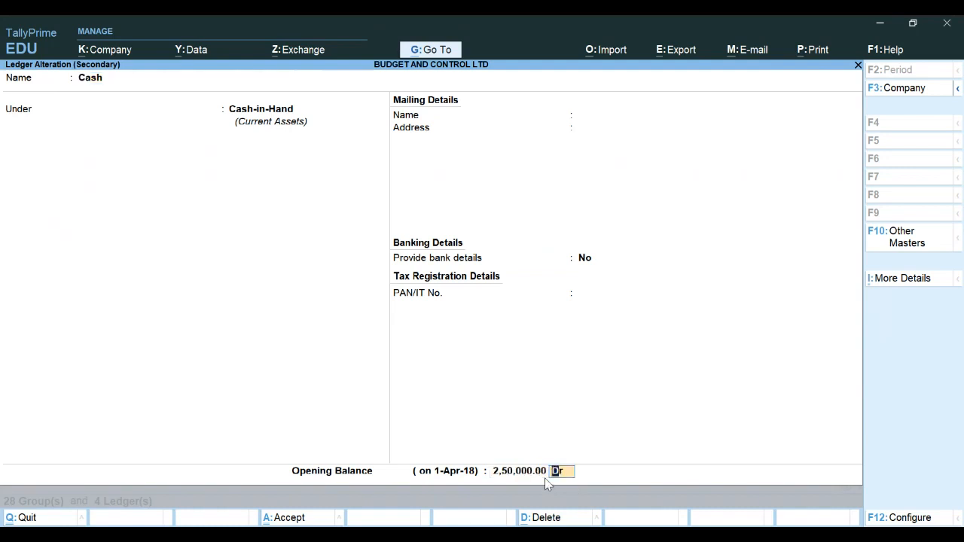
{"action": "key", "text": "Return"}
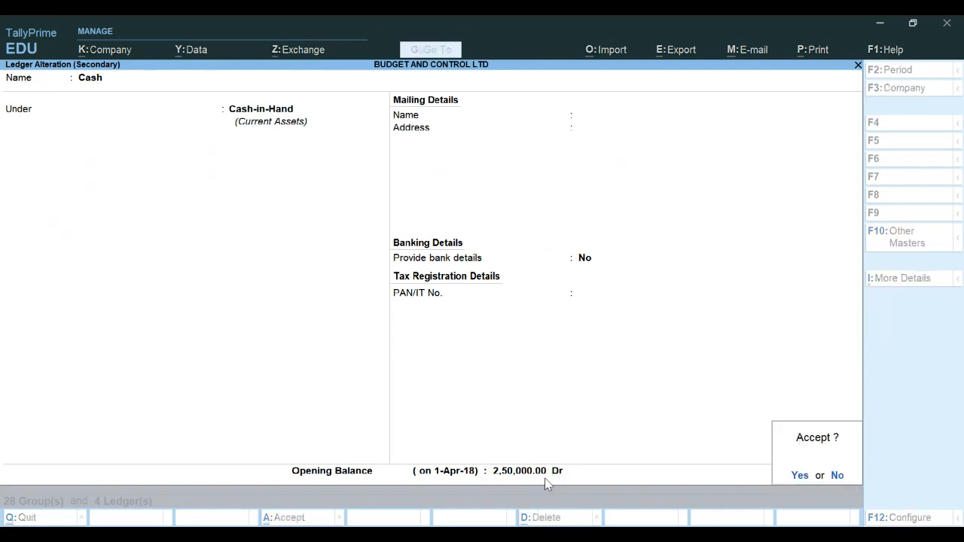
{"action": "key", "text": "Return"}
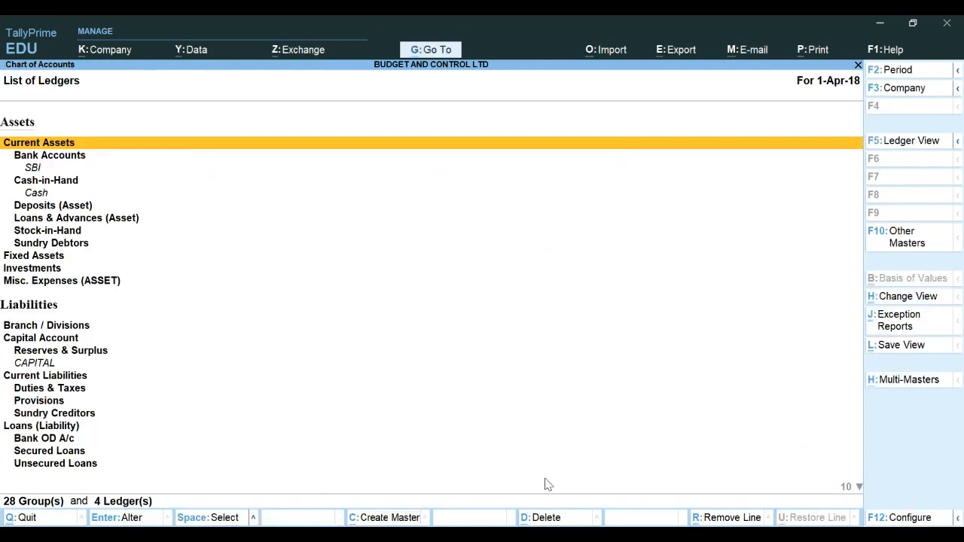
{"action": "key", "text": "Escape"}
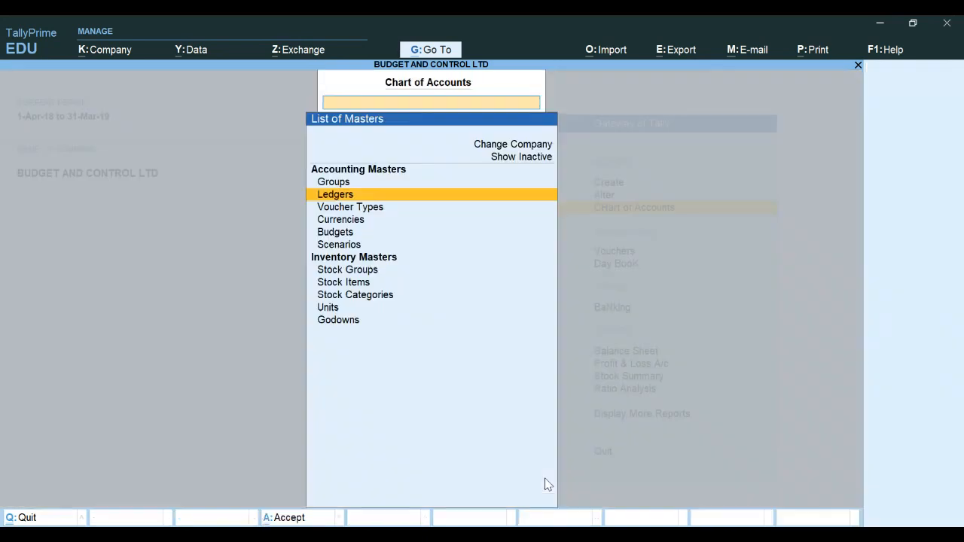
{"action": "key", "text": "Escape"}
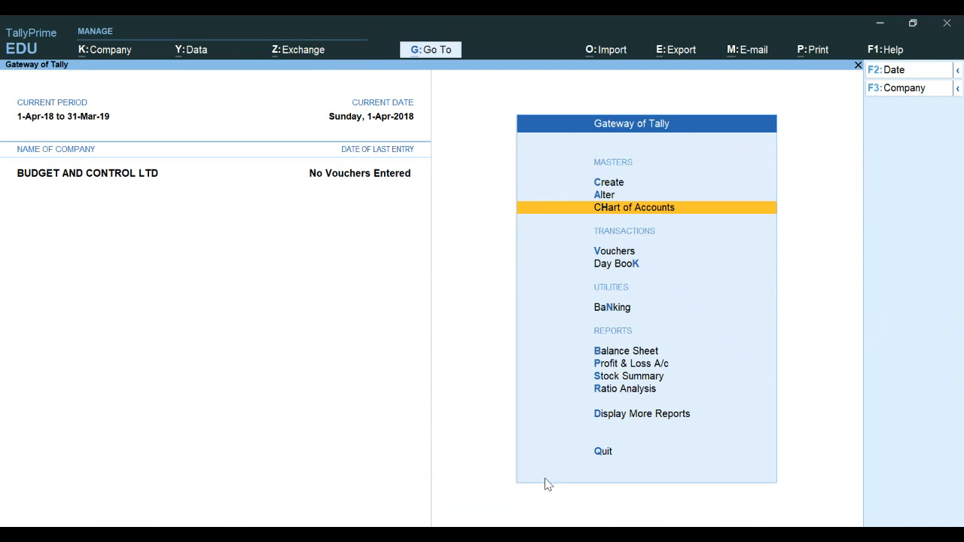
Create a new group named OFFICE EXPENSES placed under Indirect Expenses
{"action": "key", "text": "Up"}
{"action": "key", "text": "Up"}
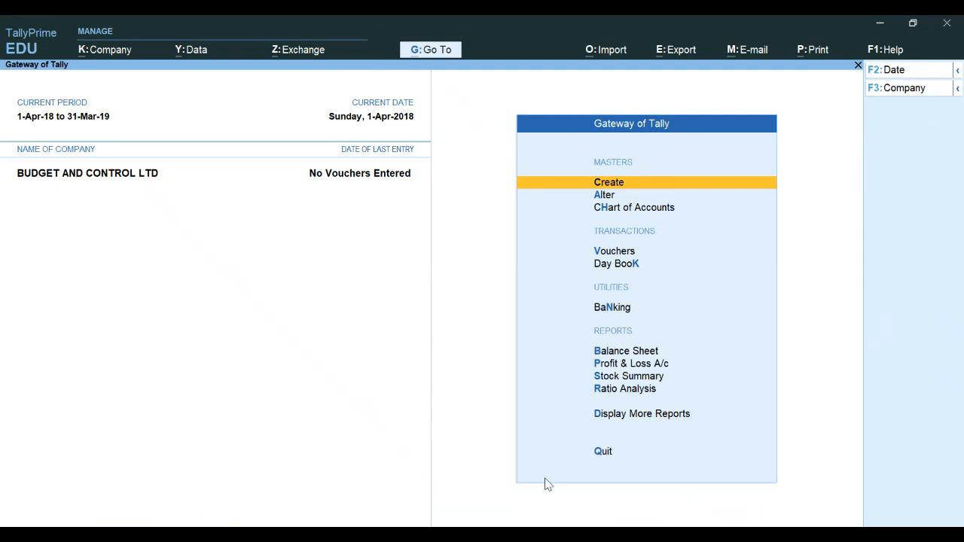
{"action": "key", "text": "Return"}
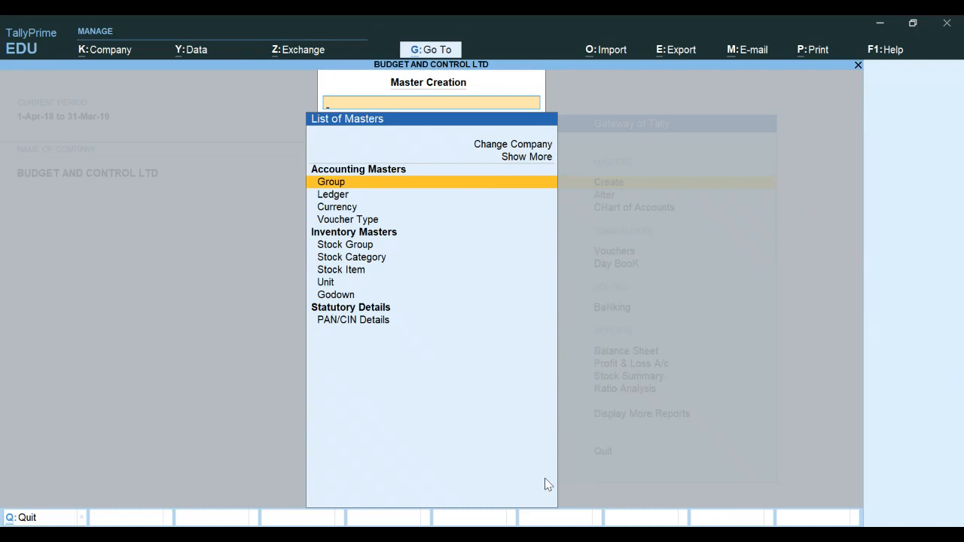
{"action": "key", "text": "Return"}
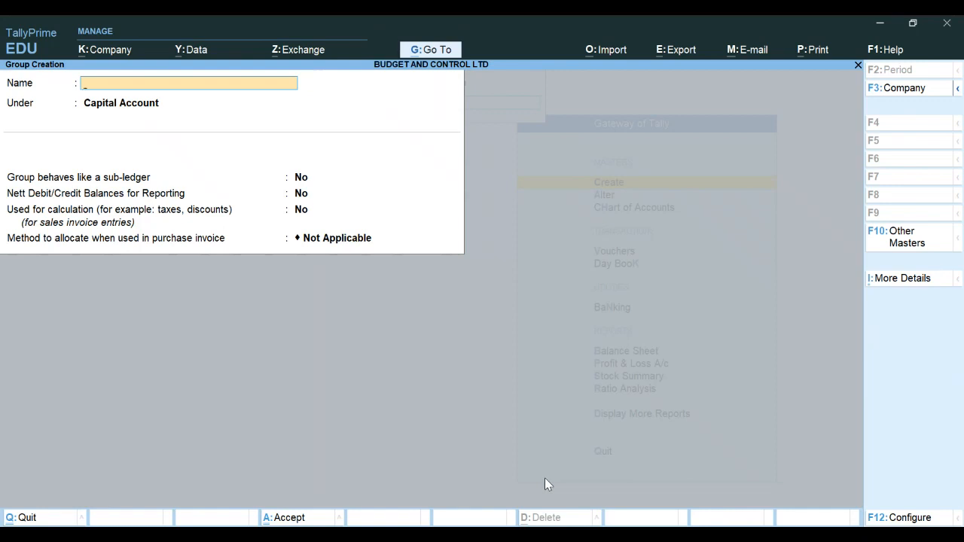
{"action": "type", "text": "OFFICE EXPENSES"}
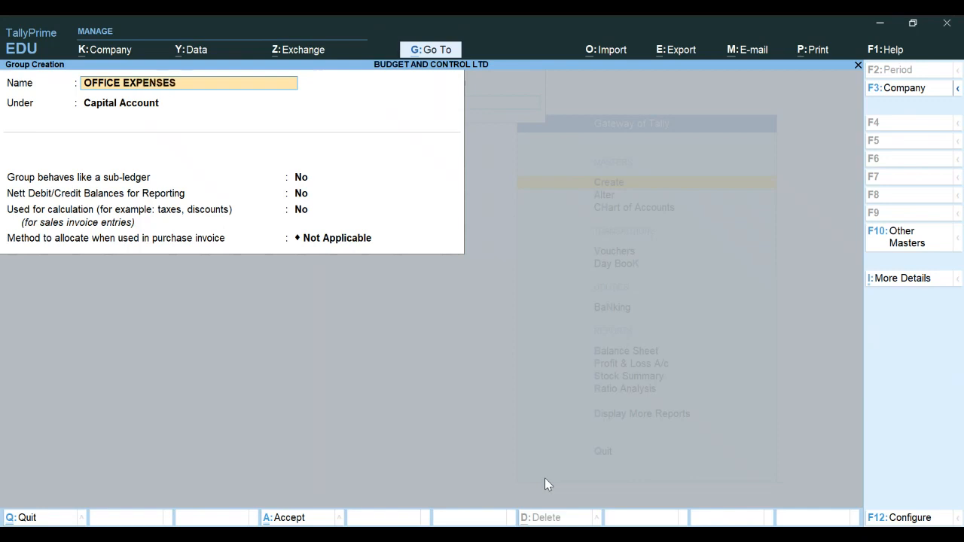
{"action": "key", "text": "Return"}
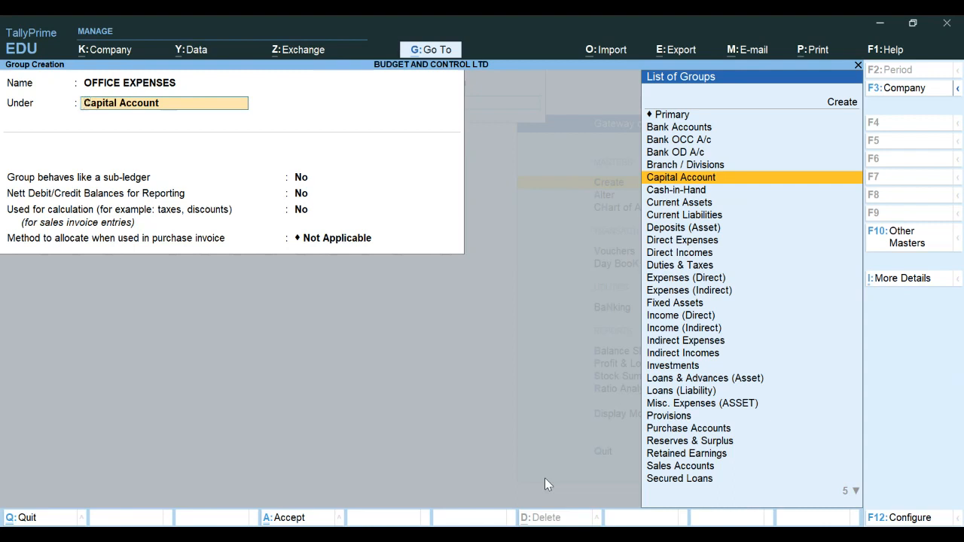
{"action": "key", "text": "Down"}
{"action": "key", "text": "Down"}
{"action": "key", "text": "Down"}
{"action": "key", "text": "Down"}
{"action": "key", "text": "Down"}
{"action": "key", "text": "Down"}
{"action": "key", "text": "Down"}
{"action": "key", "text": "Down"}
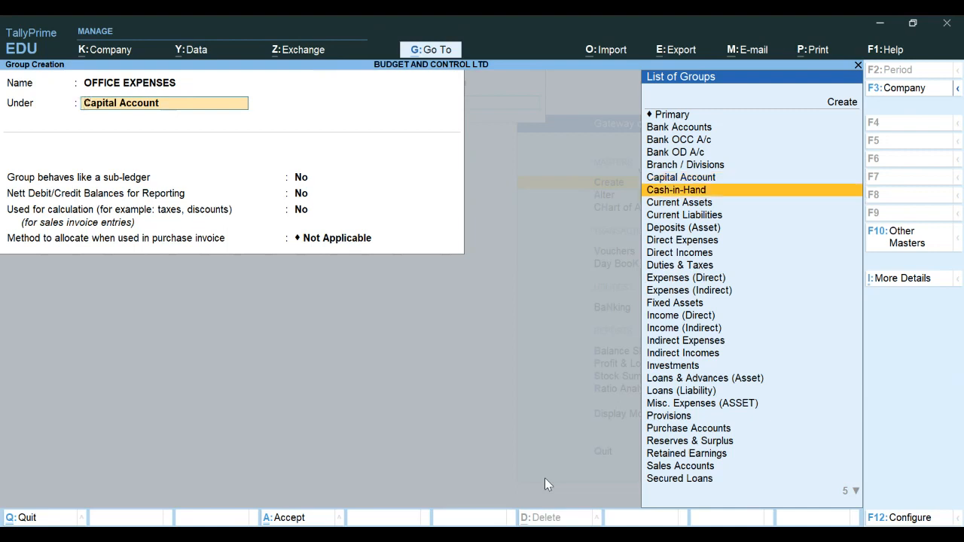
{"action": "key", "text": "Down"}
{"action": "key", "text": "Down"}
{"action": "key", "text": "Down"}
{"action": "key", "text": "Down"}
{"action": "key", "text": "Down"}
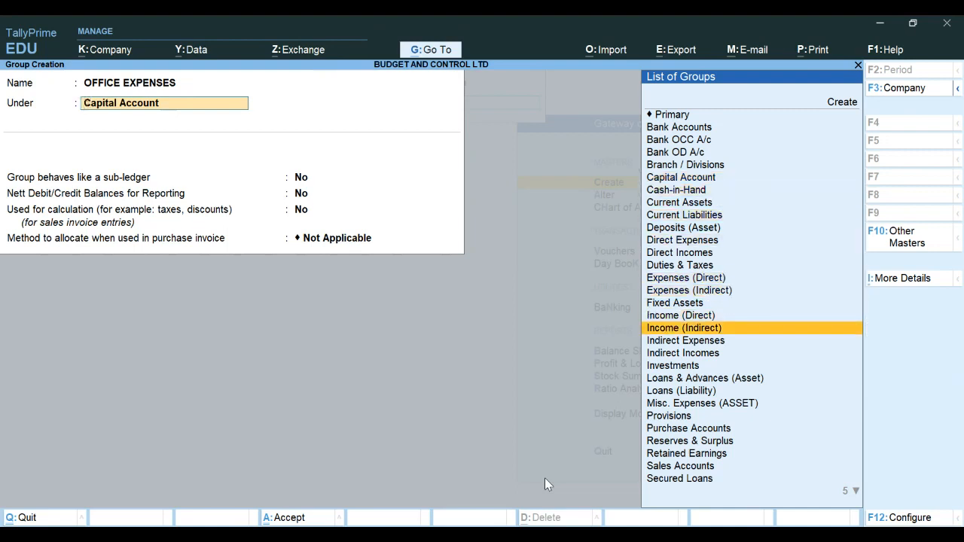
{"action": "key", "text": "Return"}
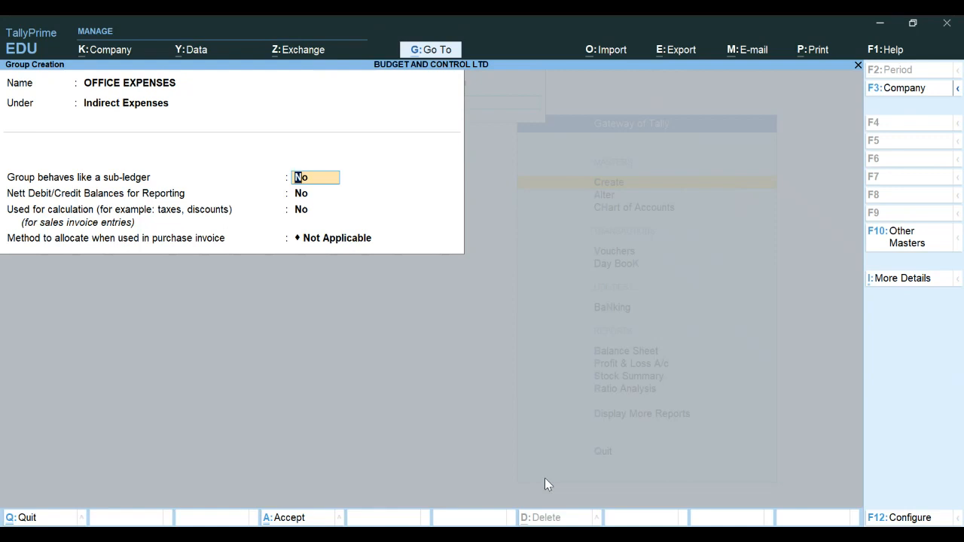
Keep the group's remaining options at their defaults, save it, and return to the Gateway of Tally
{"action": "key", "text": "Return"}
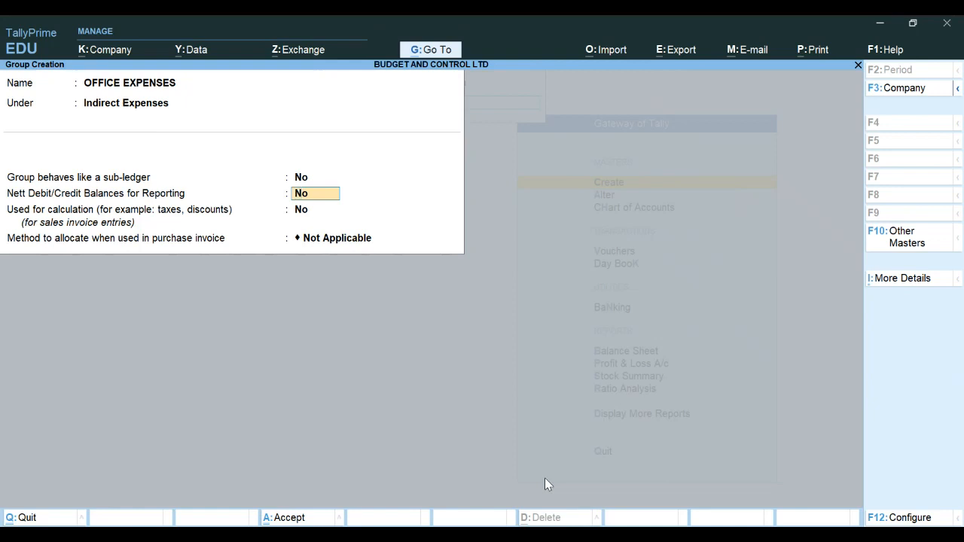
{"action": "key", "text": "Return"}
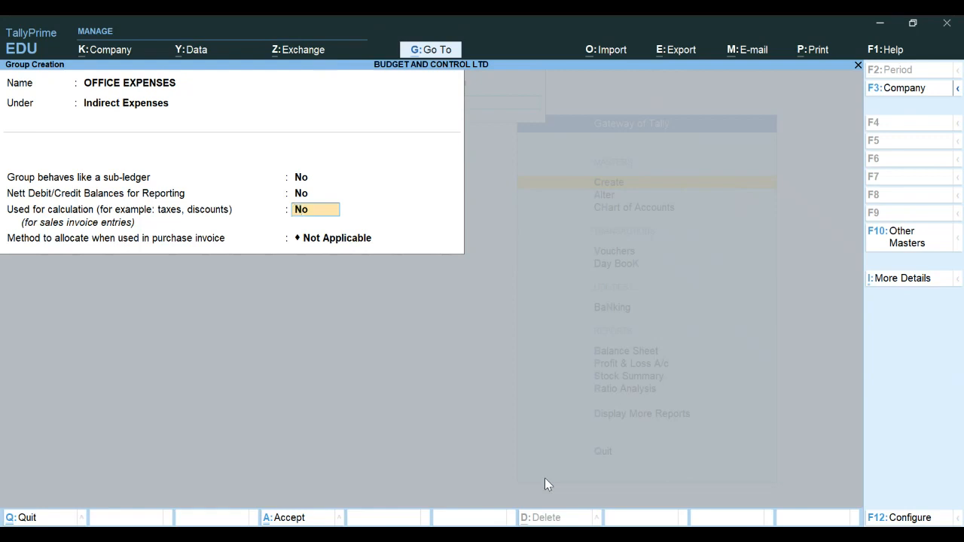
{"action": "key", "text": "Return"}
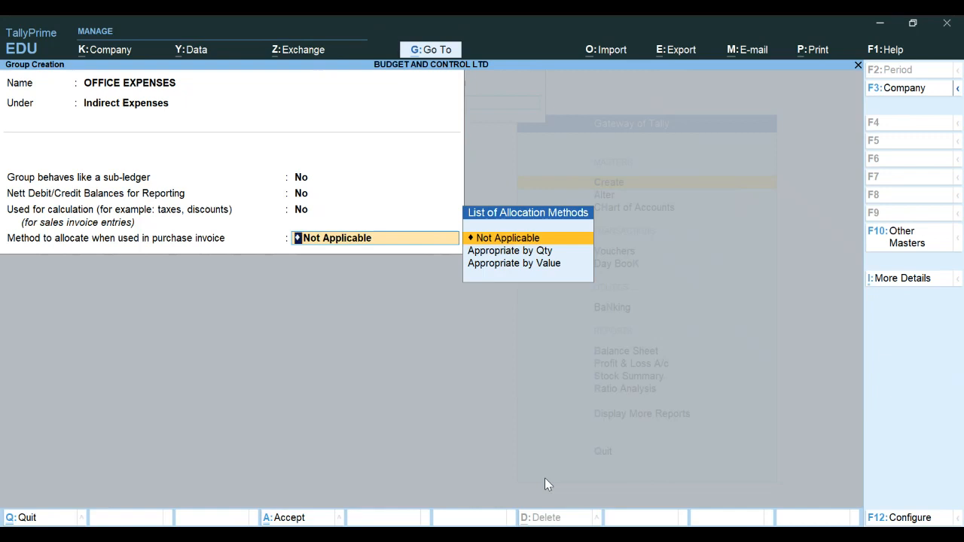
{"action": "key", "text": "Return"}
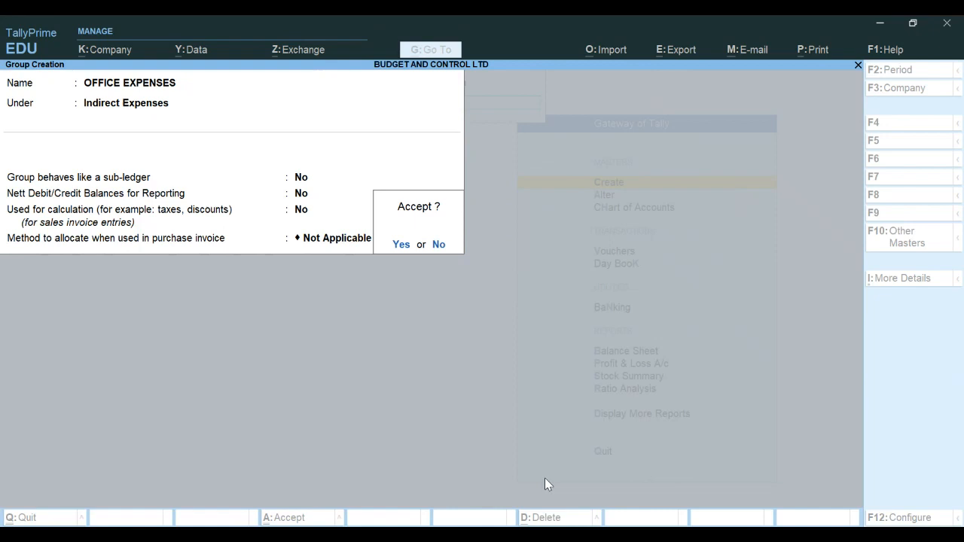
{"action": "key", "text": "Return"}
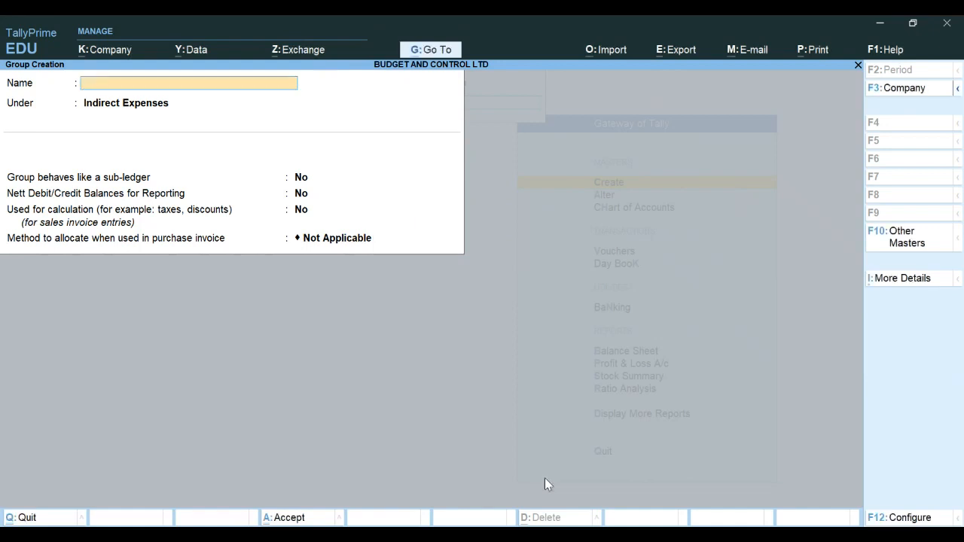
{"action": "key", "text": "Escape"}
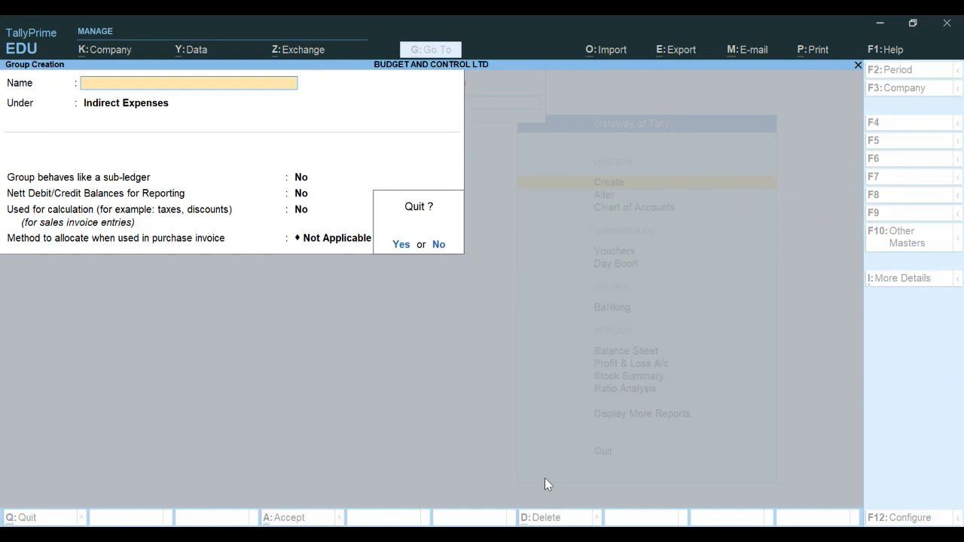
{"action": "key", "text": "y"}
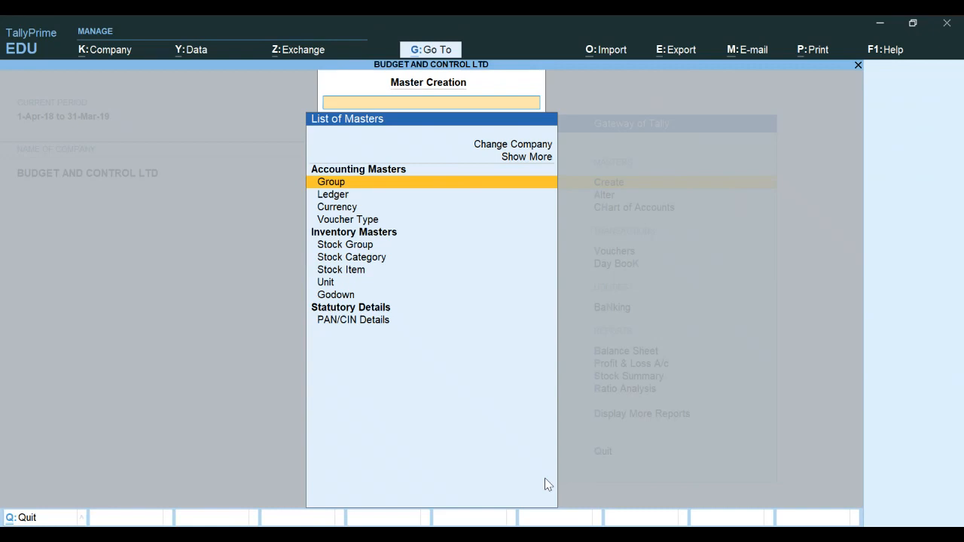
{"action": "key", "text": "Escape"}
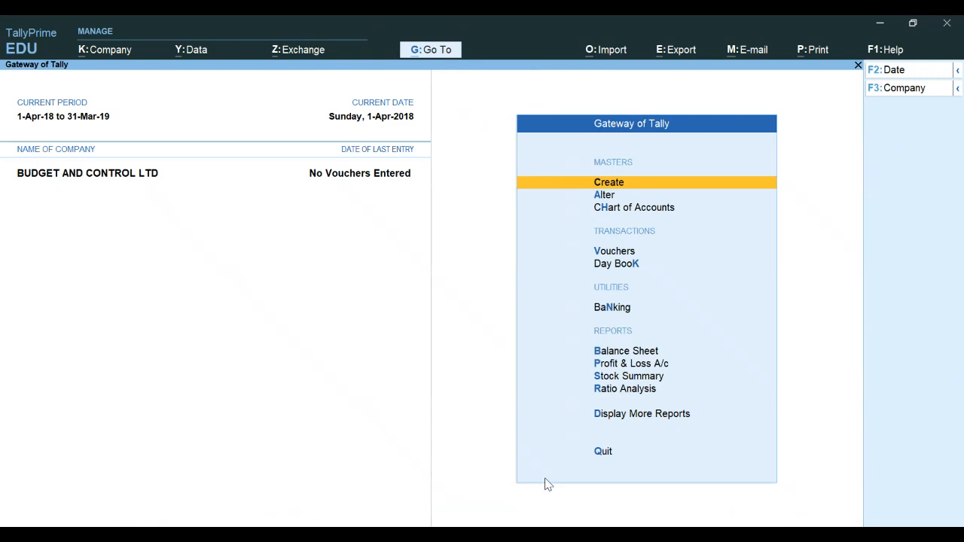
Open multi-ledger creation from the chart of accounts and add a Refreshment ledger under OFFICE EXPENSES with no opening balance
{"action": "key", "text": "Down"}
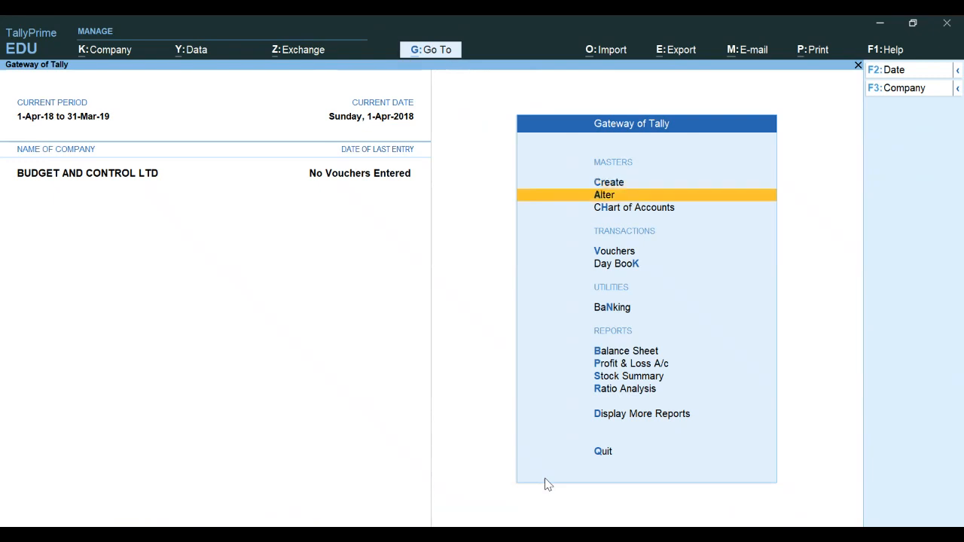
{"action": "key", "text": "Down"}
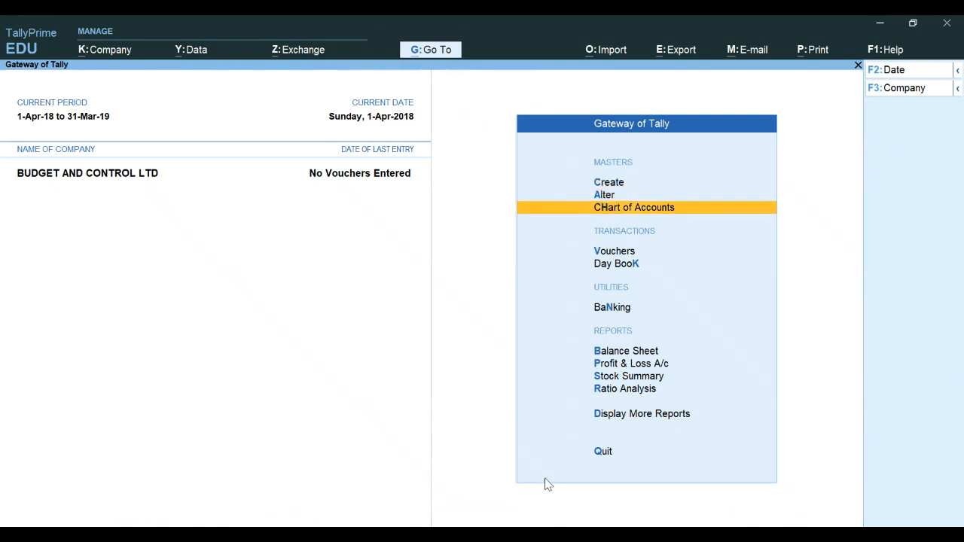
{"action": "key", "text": "Return"}
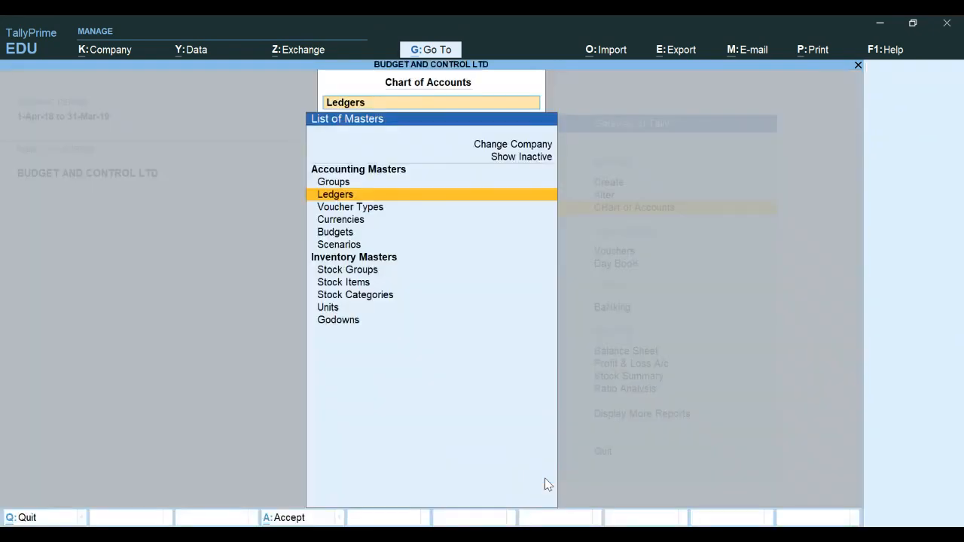
{"action": "key", "text": "Return"}
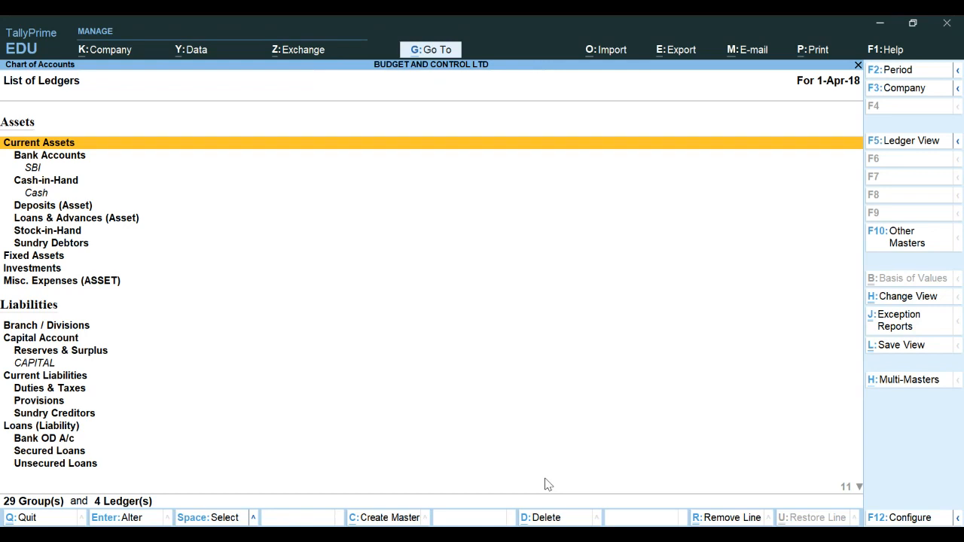
{"action": "key", "text": "alt"}
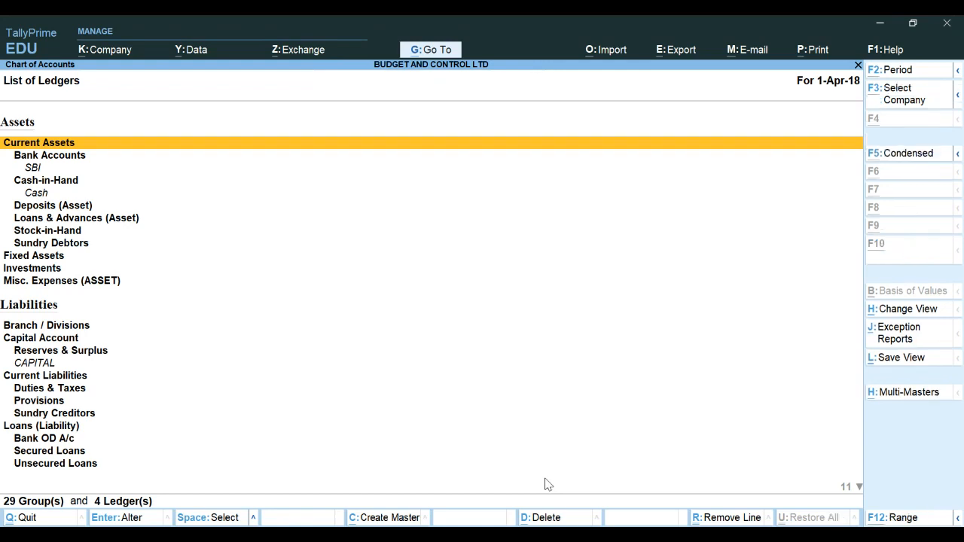
{"action": "key", "text": "alt+h"}
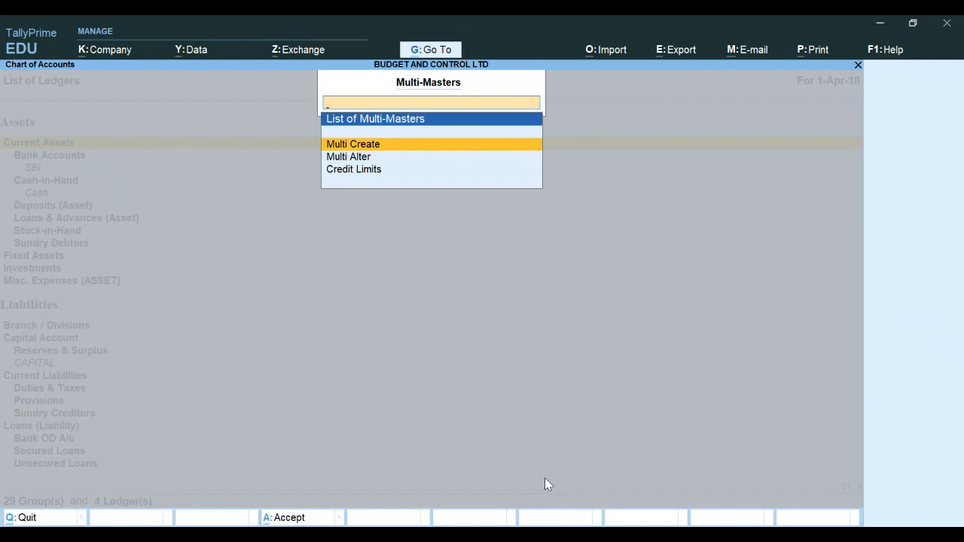
{"action": "key", "text": "Return"}
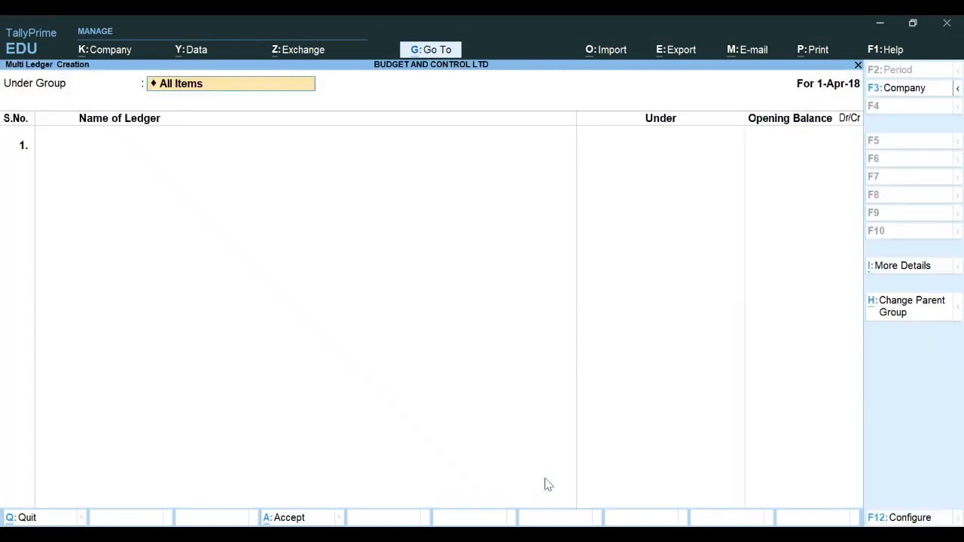
{"action": "key", "text": "Return"}
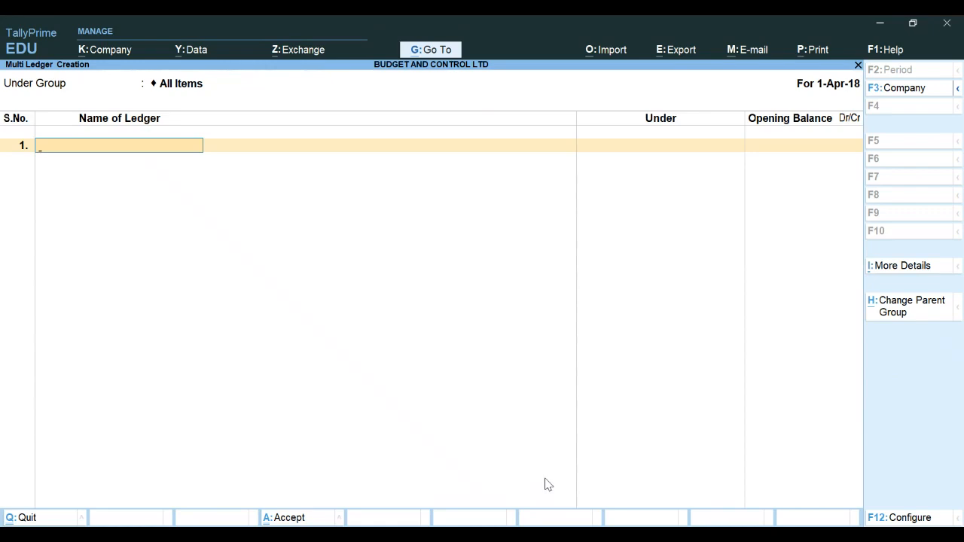
{"action": "type", "text": "Refreshment"}
{"action": "key", "text": "Return"}
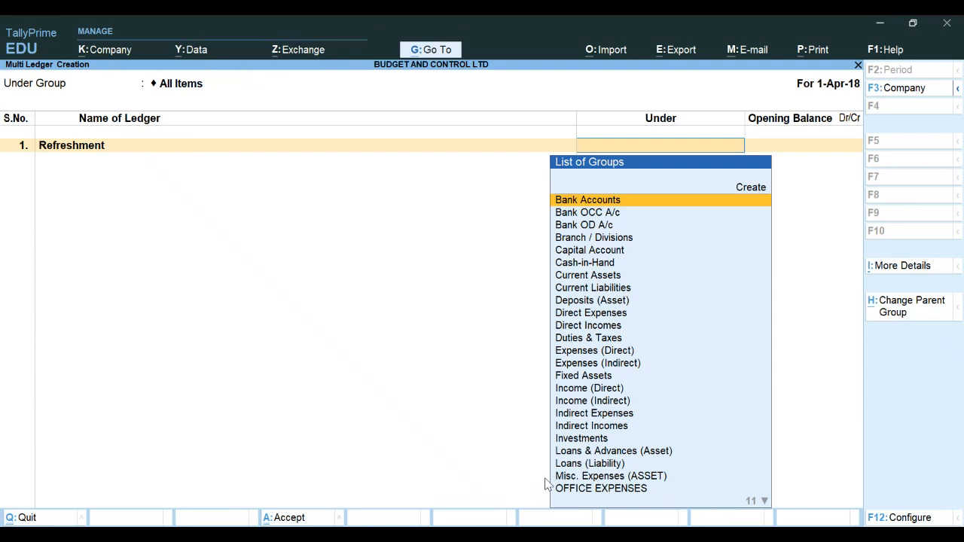
{"action": "key", "text": "Down"}
{"action": "key", "text": "Down"}
{"action": "key", "text": "Down"}
{"action": "key", "text": "Down"}
{"action": "key", "text": "Down"}
{"action": "key", "text": "Down"}
{"action": "key", "text": "Down"}
{"action": "key", "text": "Down"}
{"action": "key", "text": "Down"}
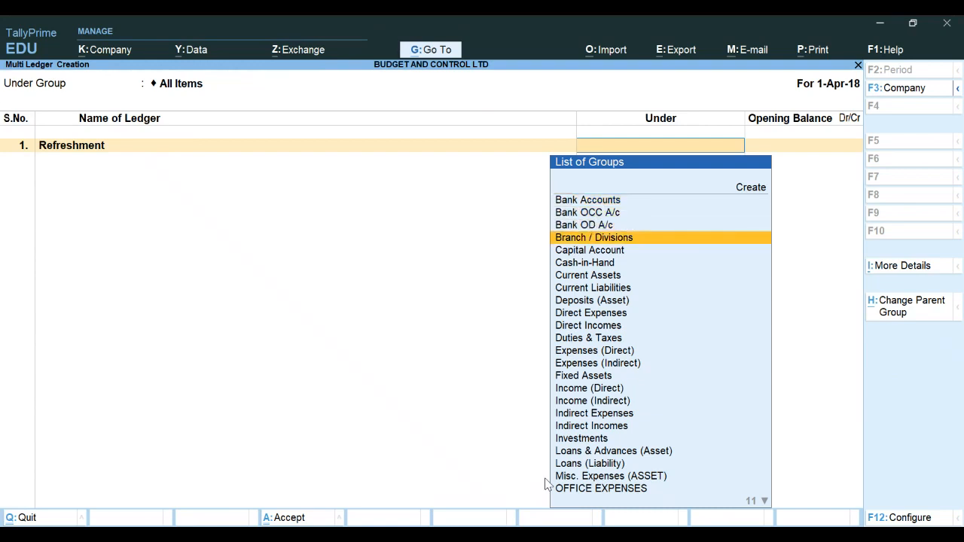
{"action": "key", "text": "Down"}
{"action": "key", "text": "Down"}
{"action": "key", "text": "Down"}
{"action": "key", "text": "Down"}
{"action": "key", "text": "Down"}
{"action": "key", "text": "Down"}
{"action": "key", "text": "Down"}
{"action": "key", "text": "Down"}
{"action": "key", "text": "Down"}
{"action": "key", "text": "Down"}
{"action": "key", "text": "Down"}
{"action": "key", "text": "Down"}
{"action": "key", "text": "Down"}
{"action": "key", "text": "Down"}
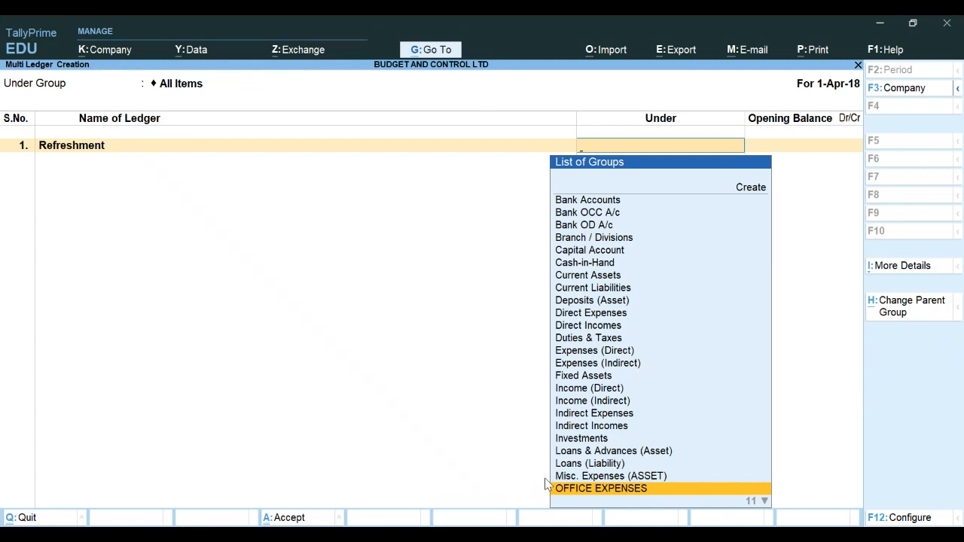
{"action": "key", "text": "Return"}
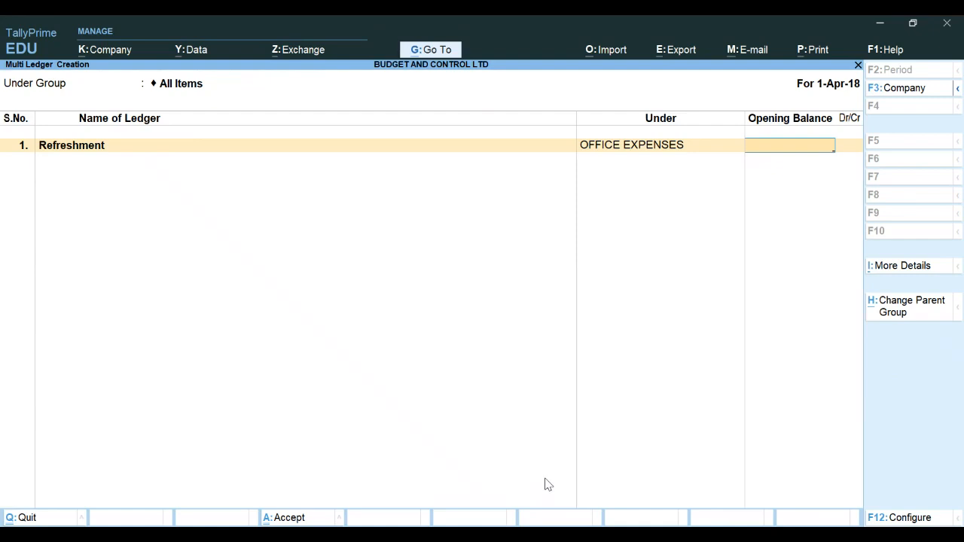
{"action": "key", "text": "Return"}
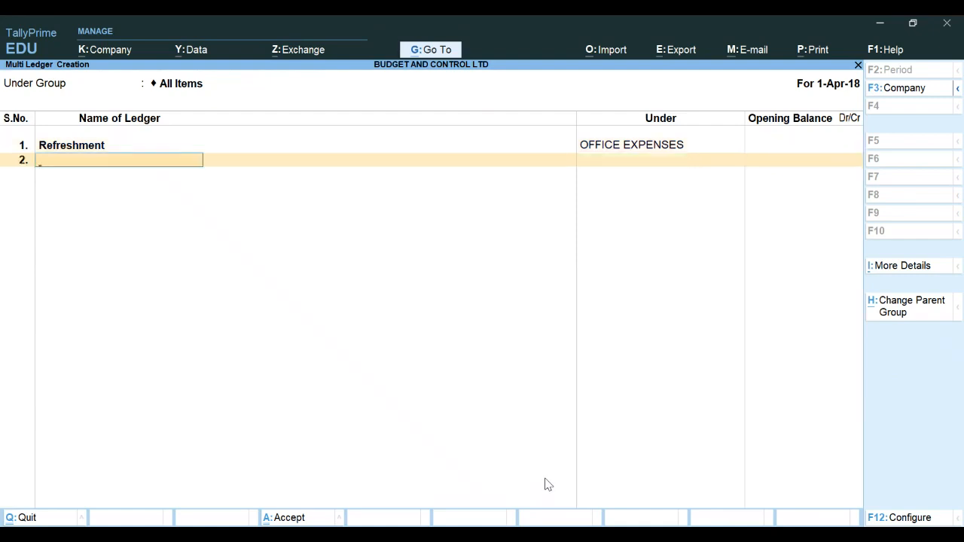
Set the multi-ledger list's Under Group to OFFICE EXPENSES
{"action": "type", "text": "Officer"}
{"action": "key", "text": "BackSpace"}
{"action": "key", "text": "BackSpace"}
{"action": "key", "text": "BackSpace"}
{"action": "key", "text": "BackSpace"}
{"action": "key", "text": "BackSpace"}
{"action": "key", "text": "BackSpace"}
{"action": "key", "text": "BackSpace"}
{"action": "key", "text": "BackSpace"}
{"action": "key", "text": "BackSpace"}
{"action": "key", "text": "BackSpace"}
{"action": "key", "text": "BackSpace"}
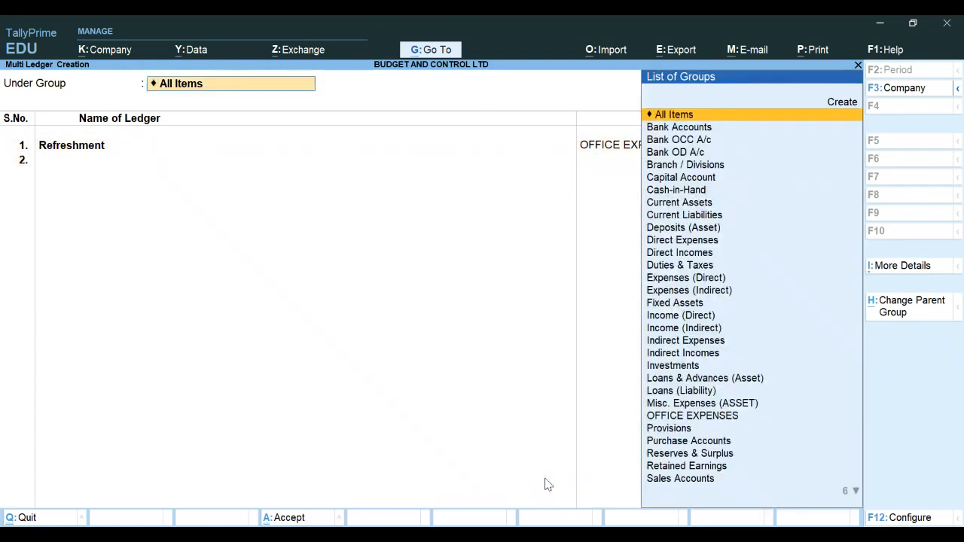
{"action": "key", "text": "Down"}
{"action": "key", "text": "Down"}
{"action": "key", "text": "Down"}
{"action": "key", "text": "Down"}
{"action": "key", "text": "Down"}
{"action": "key", "text": "Down"}
{"action": "key", "text": "Down"}
{"action": "key", "text": "Down"}
{"action": "key", "text": "Down"}
{"action": "key", "text": "Down"}
{"action": "key", "text": "Down"}
{"action": "key", "text": "Down"}
{"action": "key", "text": "Down"}
{"action": "key", "text": "Down"}
{"action": "key", "text": "Down"}
{"action": "key", "text": "Down"}
{"action": "key", "text": "Down"}
{"action": "key", "text": "Down"}
{"action": "key", "text": "Down"}
{"action": "key", "text": "Down"}
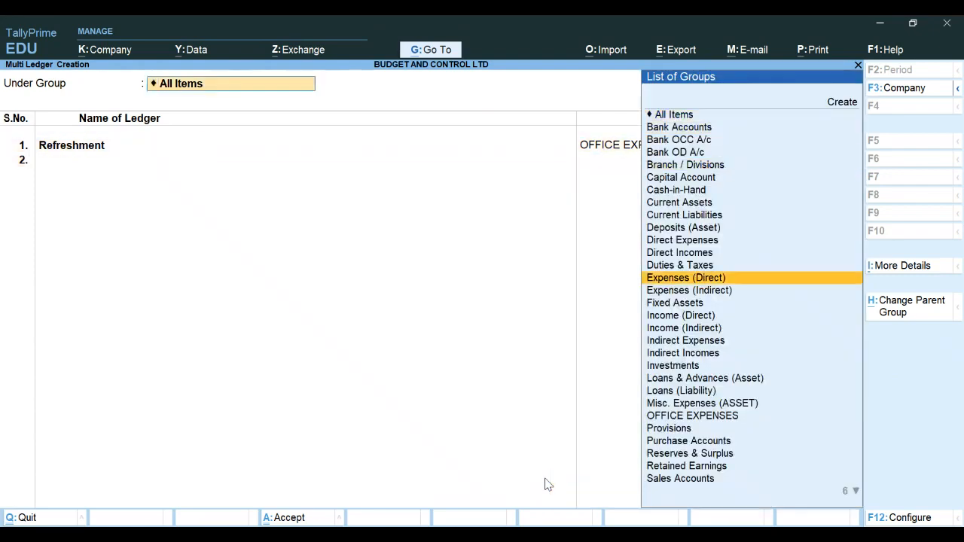
{"action": "key", "text": "Down"}
{"action": "key", "text": "Return"}
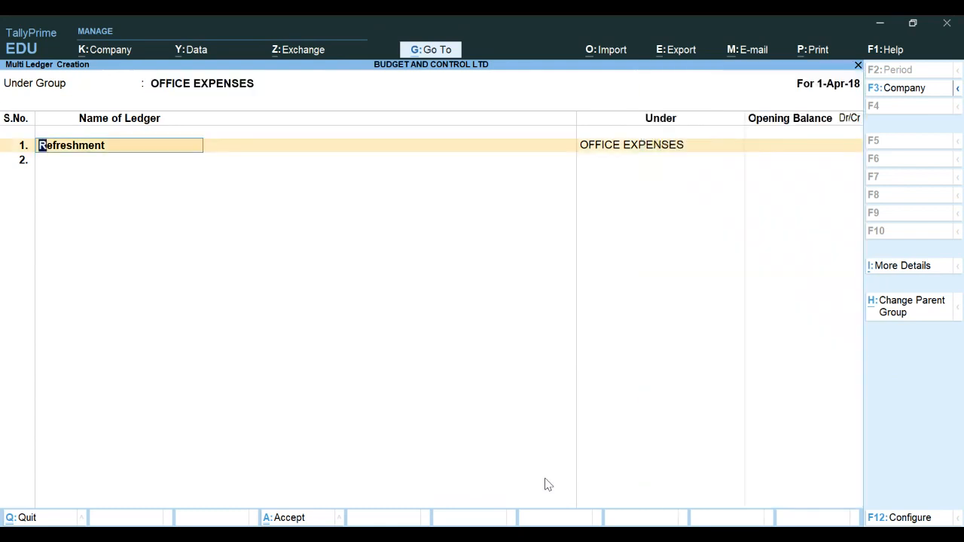
Add an Office Rent ledger as the second row under OFFICE EXPENSES
{"action": "key", "text": "Return"}
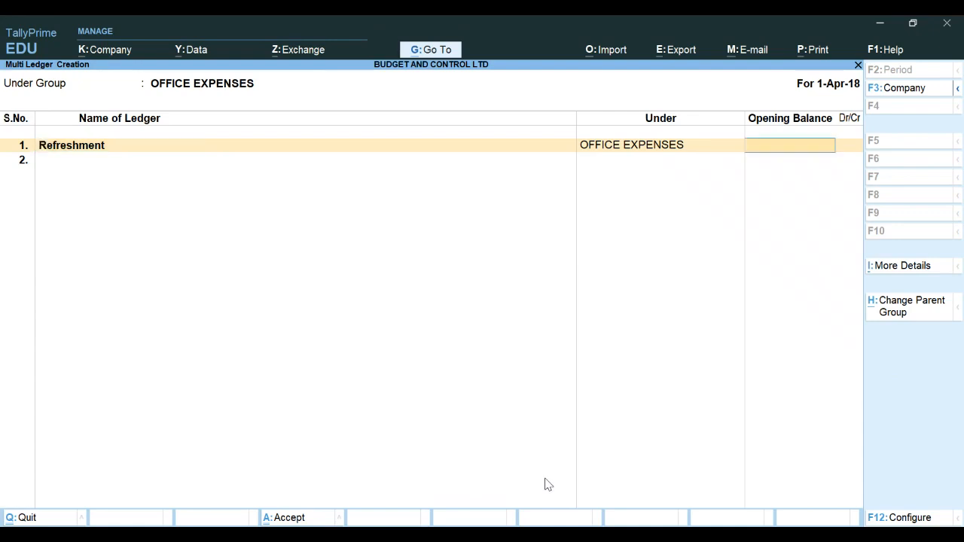
{"action": "key", "text": "Return"}
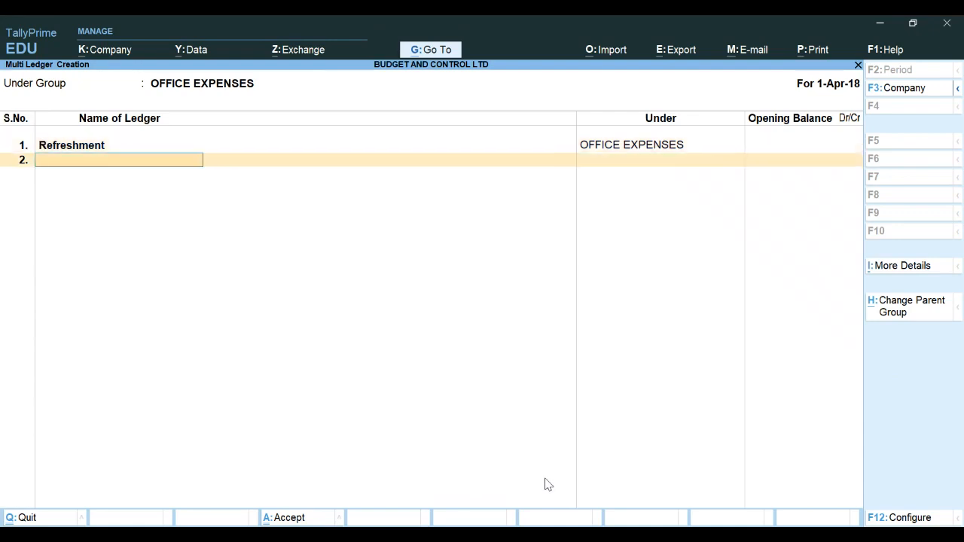
{"action": "type", "text": "Office Rent"}
{"action": "key", "text": "Return"}
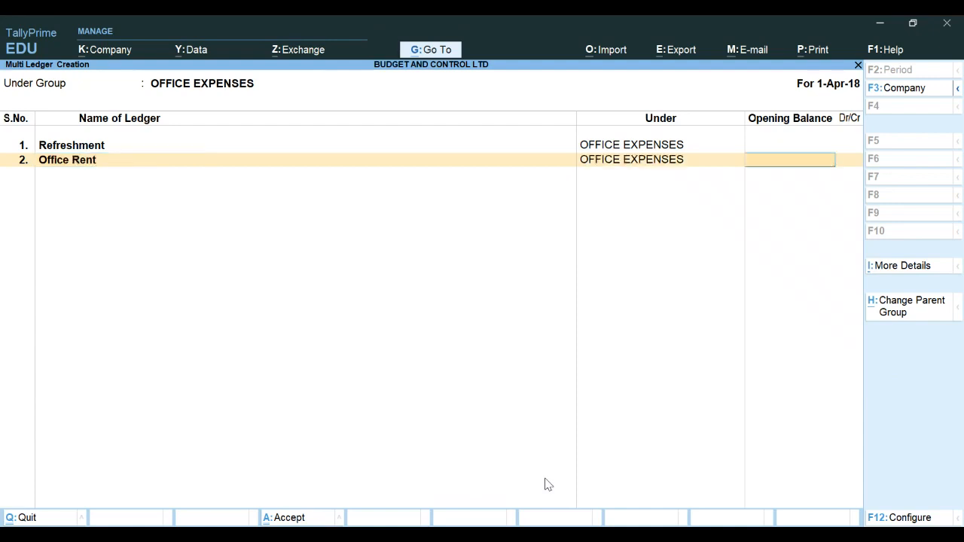
Add an Electricity Bill ledger as the third row under OFFICE EXPENSES with no opening balance
{"action": "key", "text": "Return"}
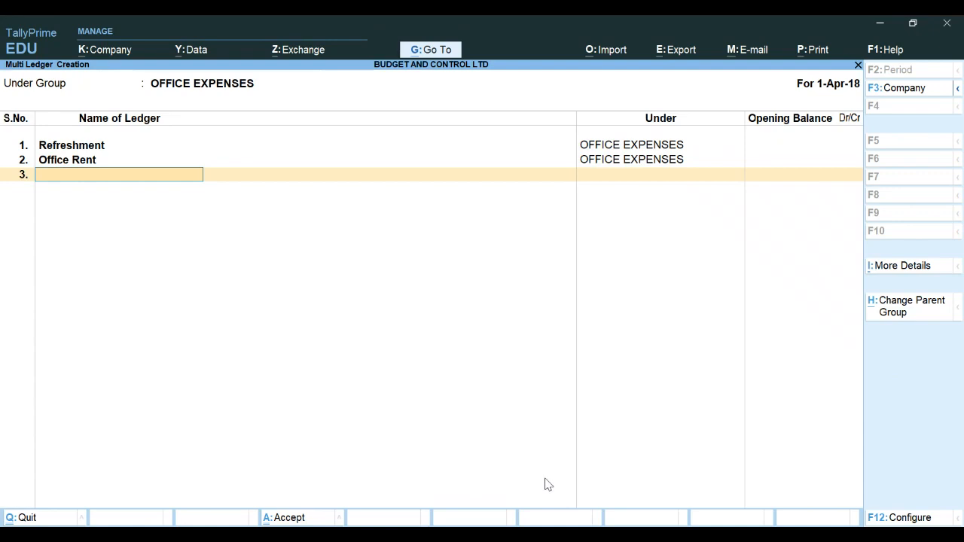
{"action": "type", "text": "Electricity Bill"}
{"action": "key", "text": "Return"}
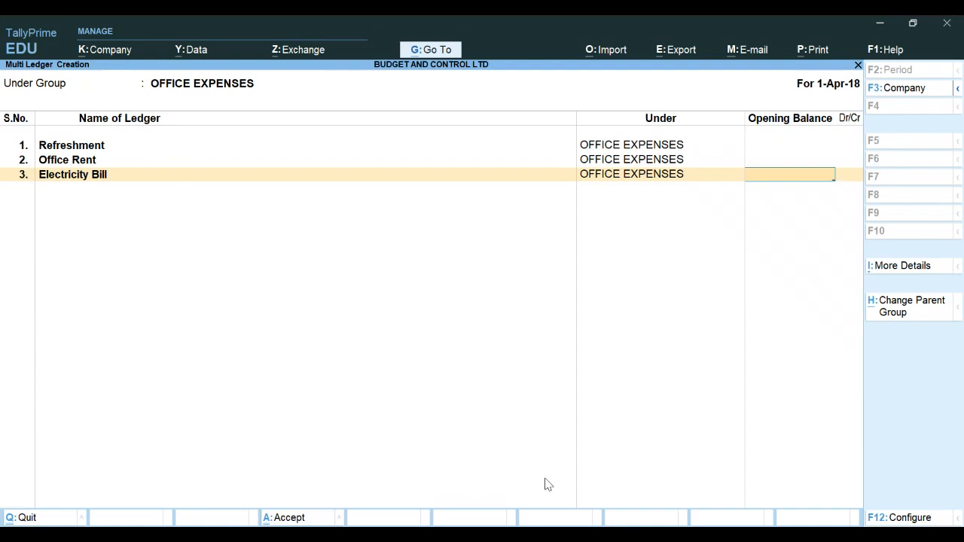
{"action": "key", "text": "Return"}
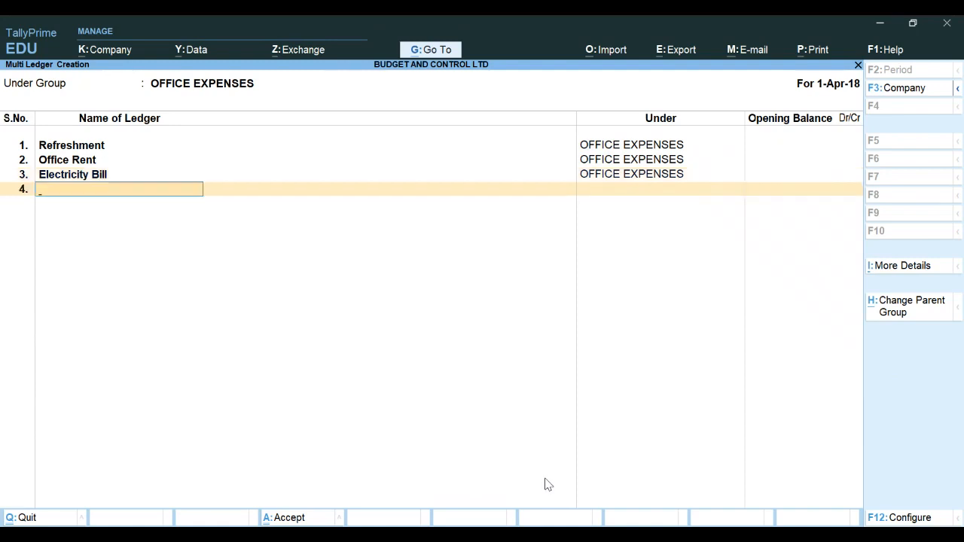
Save the multi-ledger list and return to the Gateway of Tally
{"action": "key", "text": "Return"}
{"action": "key", "text": "Return"}
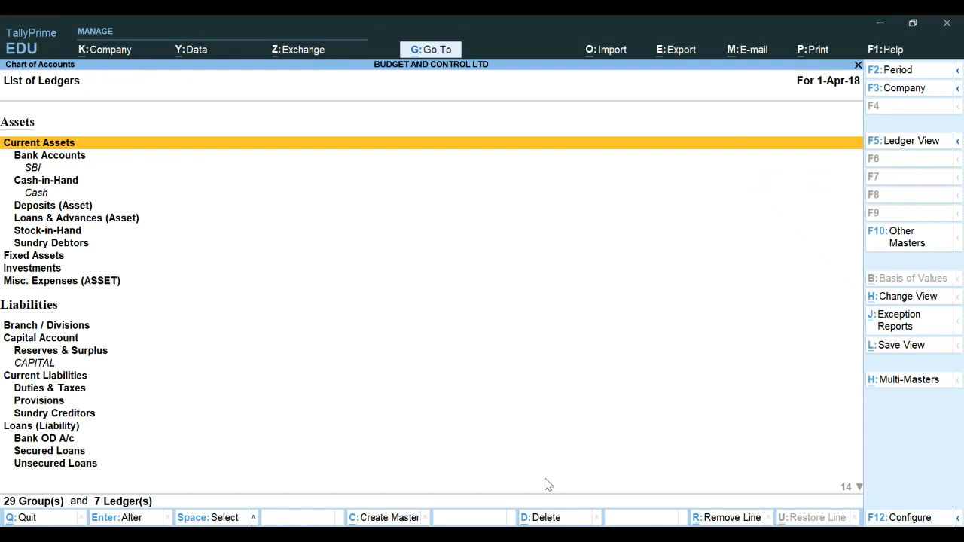
{"action": "key", "text": "Escape"}
{"action": "key", "text": "Escape"}
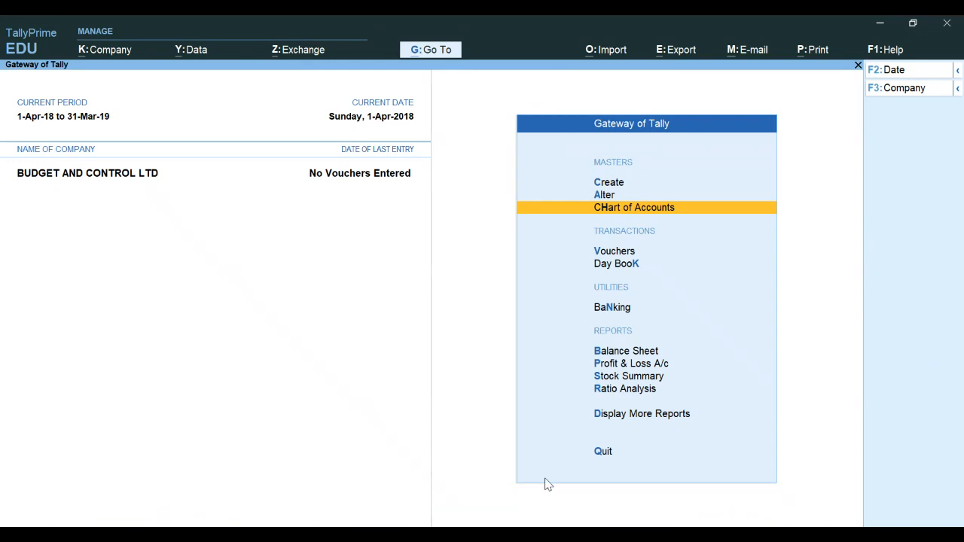
Create a new budget named Budget for July to October, 2018 under Primary
{"action": "key", "text": "Up"}
{"action": "key", "text": "Up"}
{"action": "key", "text": "Up"}
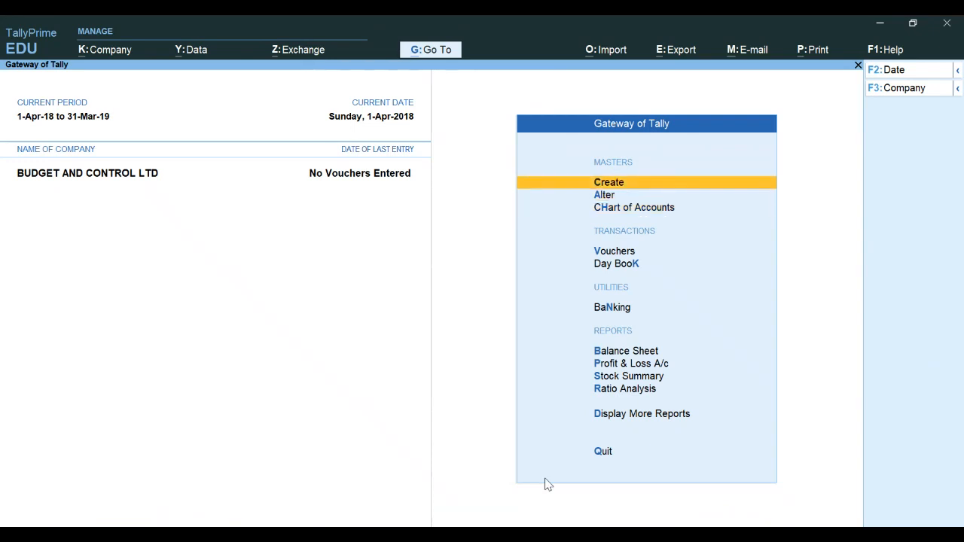
{"action": "key", "text": "Down"}
{"action": "key", "text": "Return"}
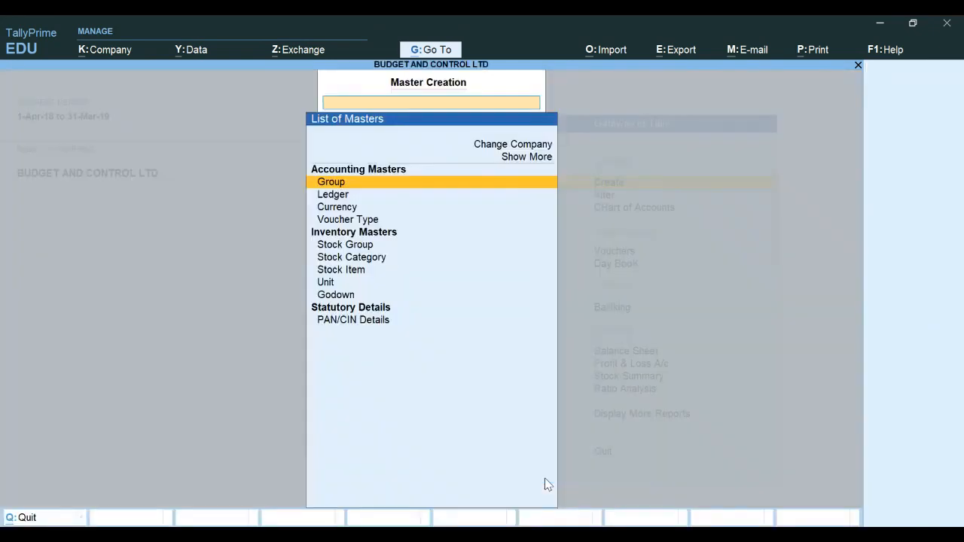
{"action": "key", "text": "Up"}
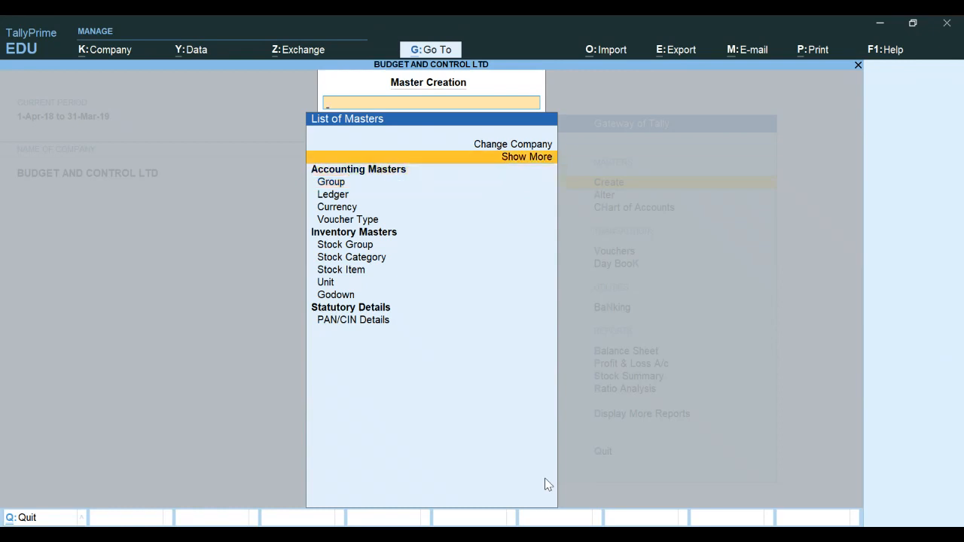
{"action": "key", "text": "Return"}
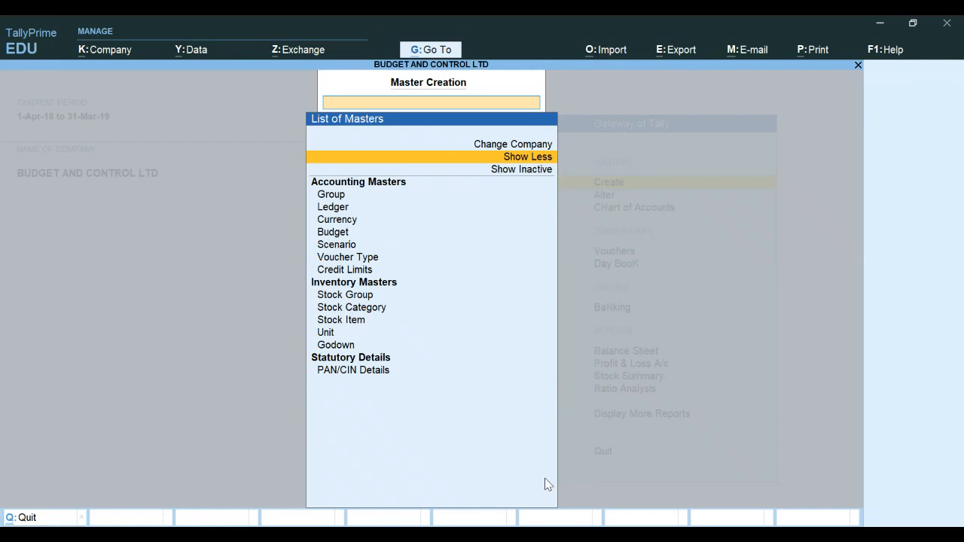
{"action": "key", "text": "Down"}
{"action": "key", "text": "Down"}
{"action": "key", "text": "Down"}
{"action": "key", "text": "Down"}
{"action": "key", "text": "Down"}
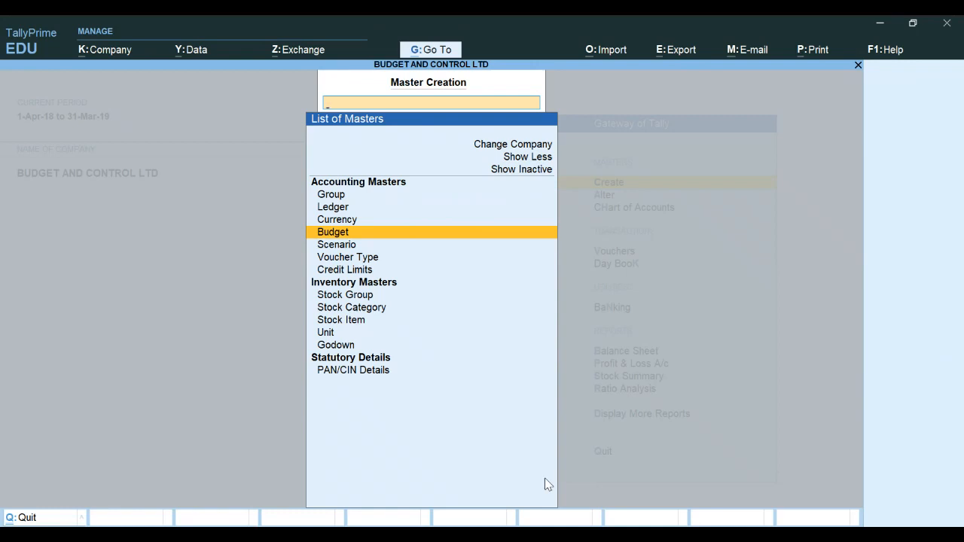
{"action": "key", "text": "Return"}
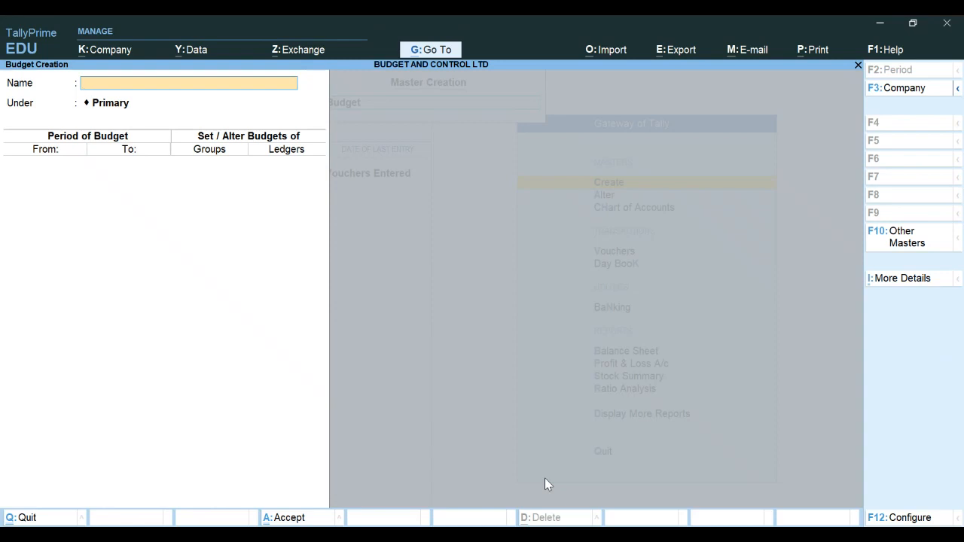
{"action": "type", "text": "Budget for July to Opc"}
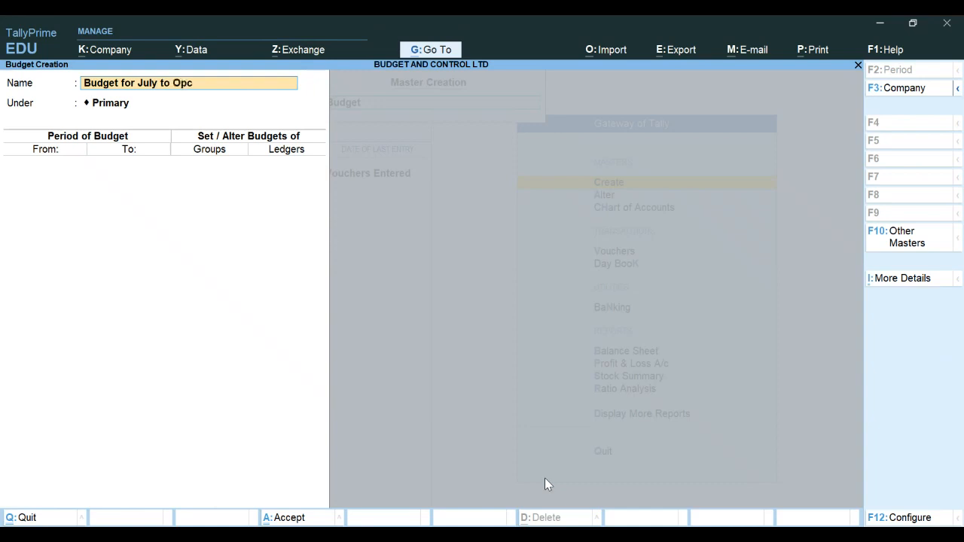
{"action": "type", "text": "tober"}
{"action": "key", "text": "BackSpace"}
{"action": "key", "text": "BackSpace"}
{"action": "key", "text": "BackSpace"}
{"action": "key", "text": "BackSpace"}
{"action": "key", "text": "BackSpace"}
{"action": "key", "text": "BackSpace"}
{"action": "key", "text": "BackSpace"}
{"action": "key", "text": "BackSpace"}
{"action": "type", "text": "o October"}
{"action": "type", "text": ", 2018"}
{"action": "key", "text": "Return"}
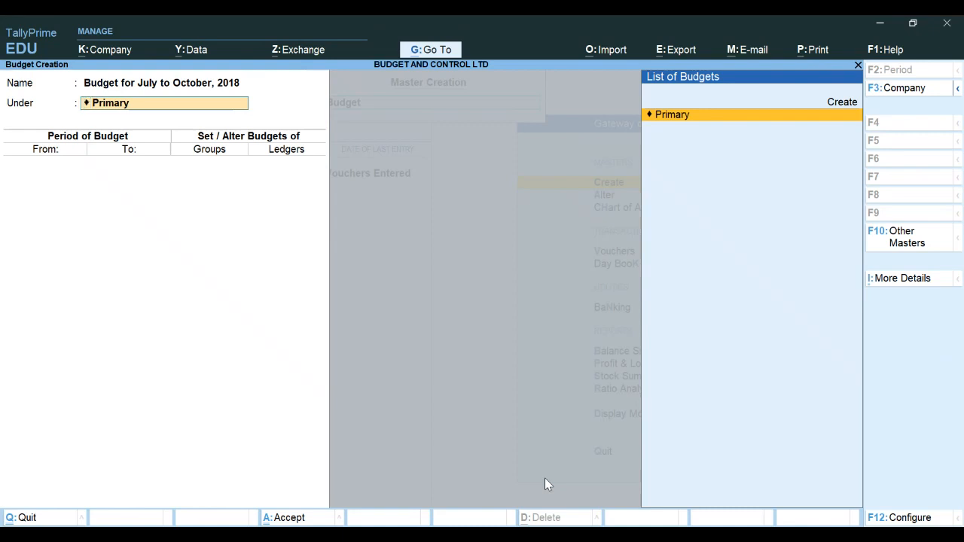
{"action": "key", "text": "Return"}
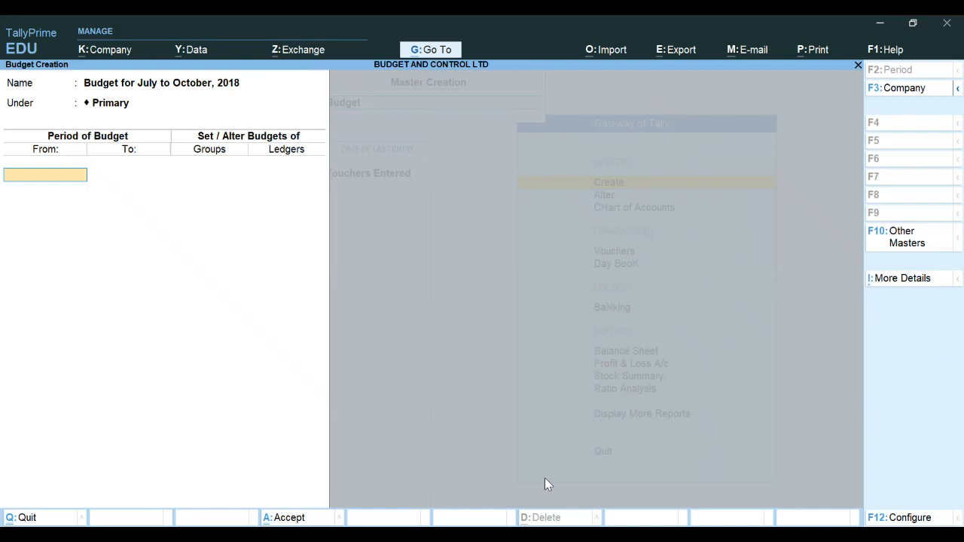
Set the budget period from 1-Jul-18 to 31-Oct-18
{"action": "type", "text": "1.7.18"}
{"action": "key", "text": "Return"}
{"action": "type", "text": "31."}
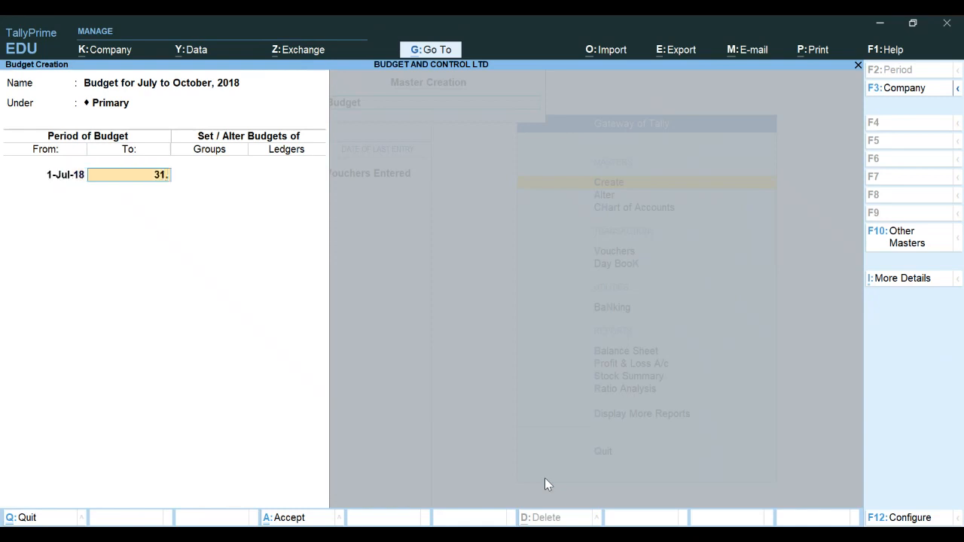
{"action": "type", "text": "10.18"}
{"action": "key", "text": "Return"}
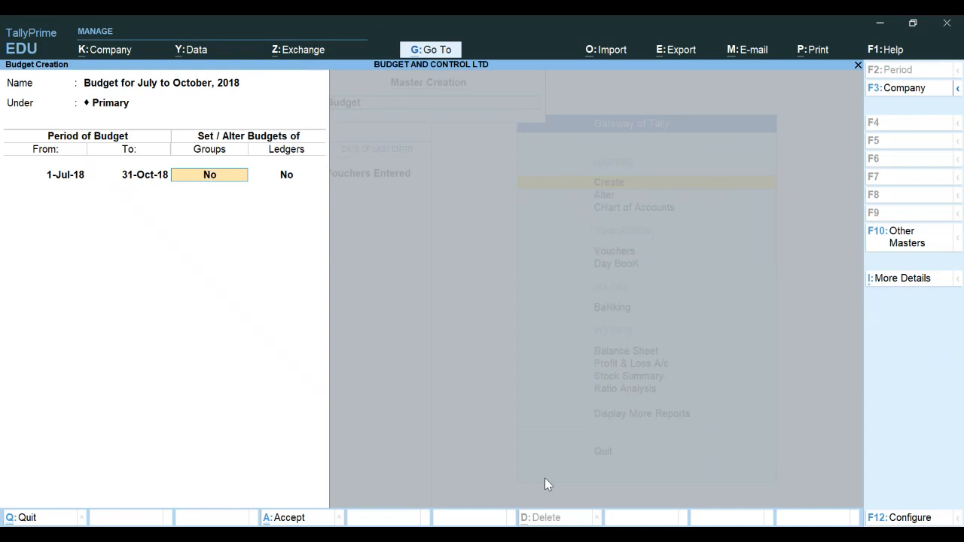
Enable group budgets and add OFFICE EXPENSES with the On Closing Balance budget type
{"action": "type", "text": "y"}
{"action": "key", "text": "Return"}
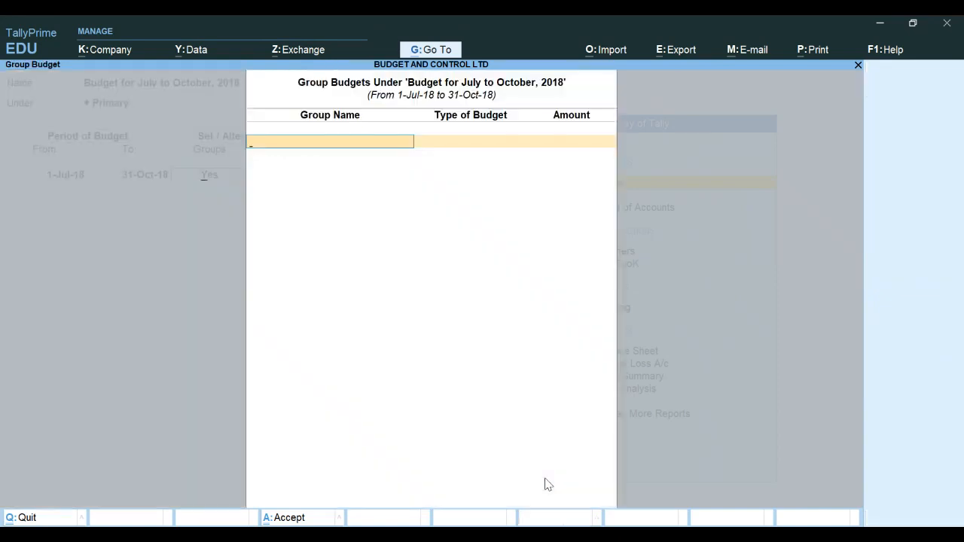
{"action": "key", "text": "Escape"}
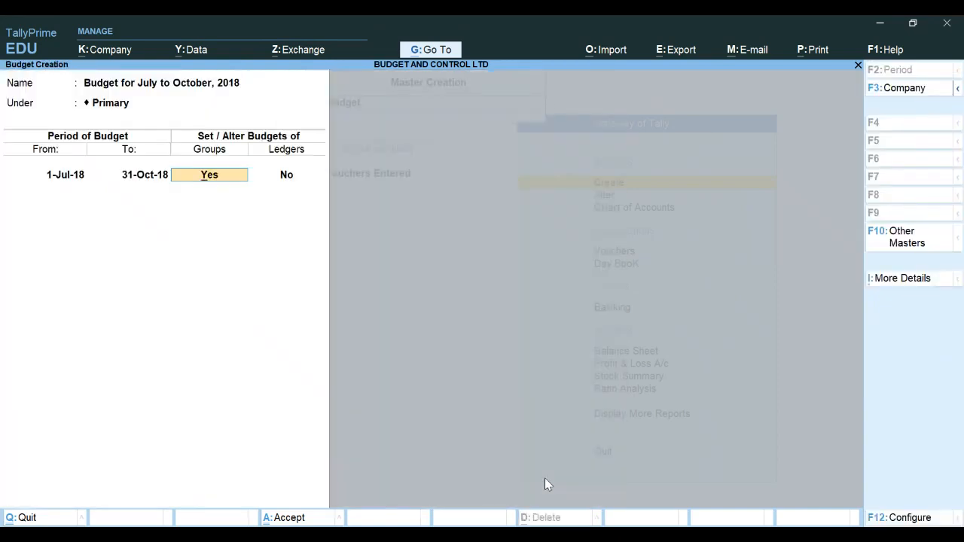
{"action": "key", "text": "Return"}
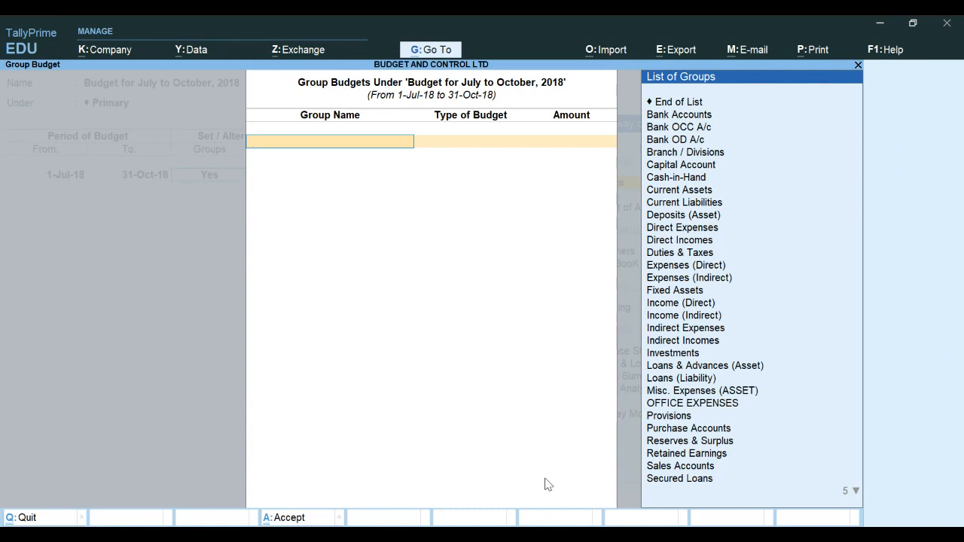
{"action": "key", "text": "Down"}
{"action": "key", "text": "Down"}
{"action": "key", "text": "Down"}
{"action": "key", "text": "Down"}
{"action": "key", "text": "Down"}
{"action": "key", "text": "Down"}
{"action": "key", "text": "Down"}
{"action": "key", "text": "Down"}
{"action": "key", "text": "Down"}
{"action": "key", "text": "Down"}
{"action": "key", "text": "Down"}
{"action": "key", "text": "Down"}
{"action": "key", "text": "Down"}
{"action": "key", "text": "Down"}
{"action": "key", "text": "Down"}
{"action": "key", "text": "Down"}
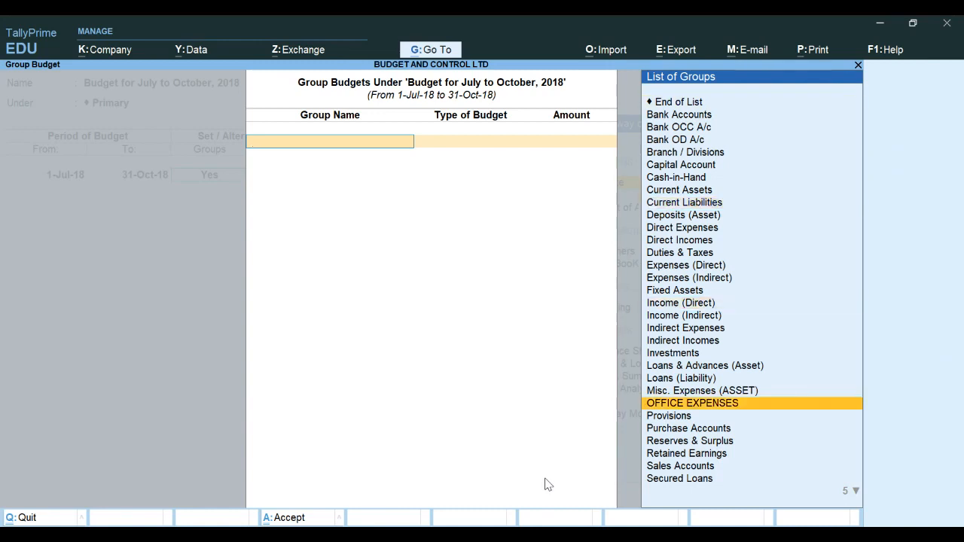
{"action": "key", "text": "Return"}
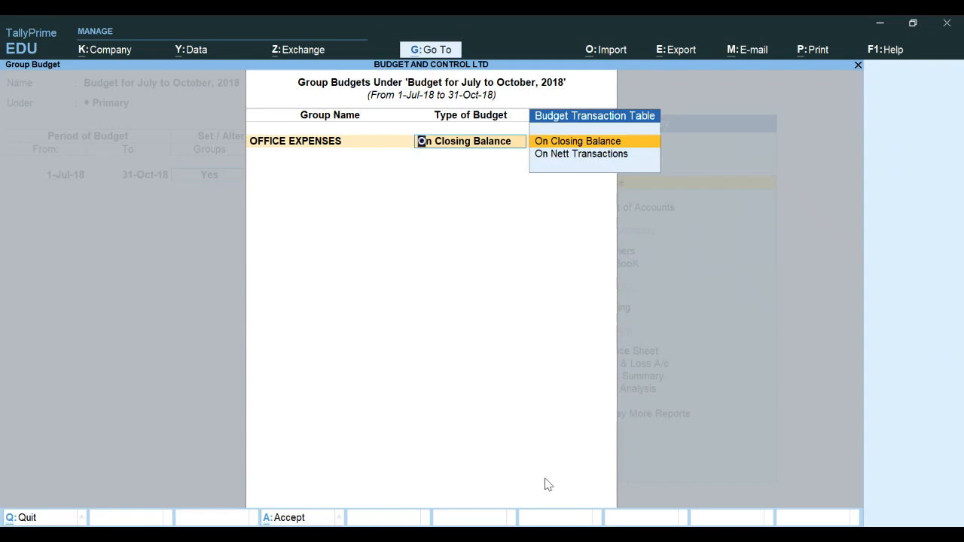
{"action": "key", "text": "Return"}
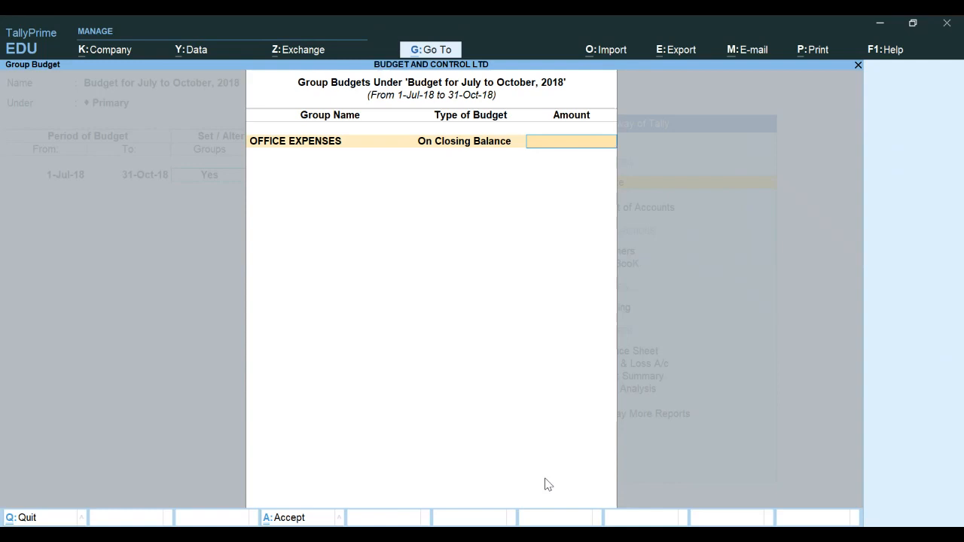
Set the OFFICE EXPENSES budget amount to 1,60,000, save the budget, and return to the Gateway of Tally
{"action": "type", "text": "60,000"}
{"action": "key", "text": "Return"}
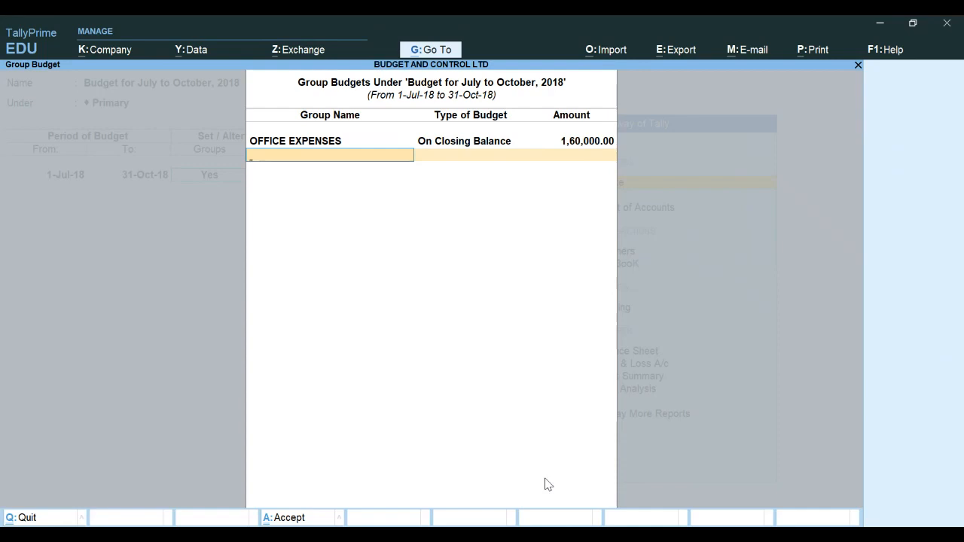
{"action": "key", "text": "Return"}
{"action": "key", "text": "Return"}
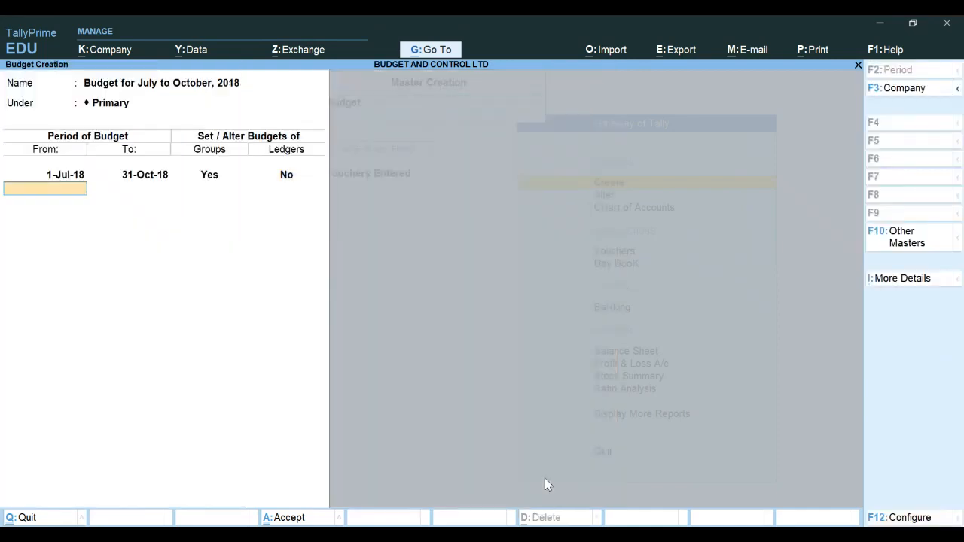
{"action": "key", "text": "Return"}
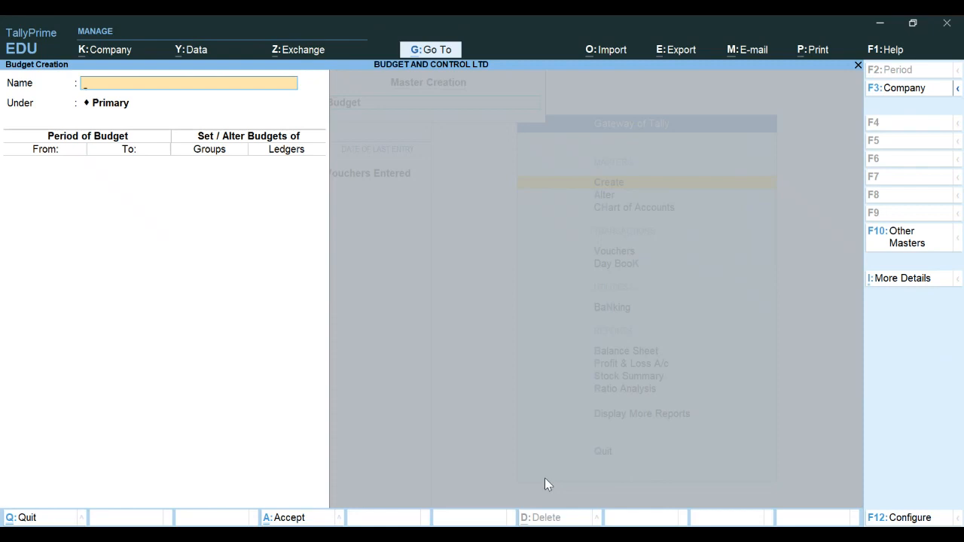
{"action": "key", "text": "Escape"}
{"action": "key", "text": "Return"}
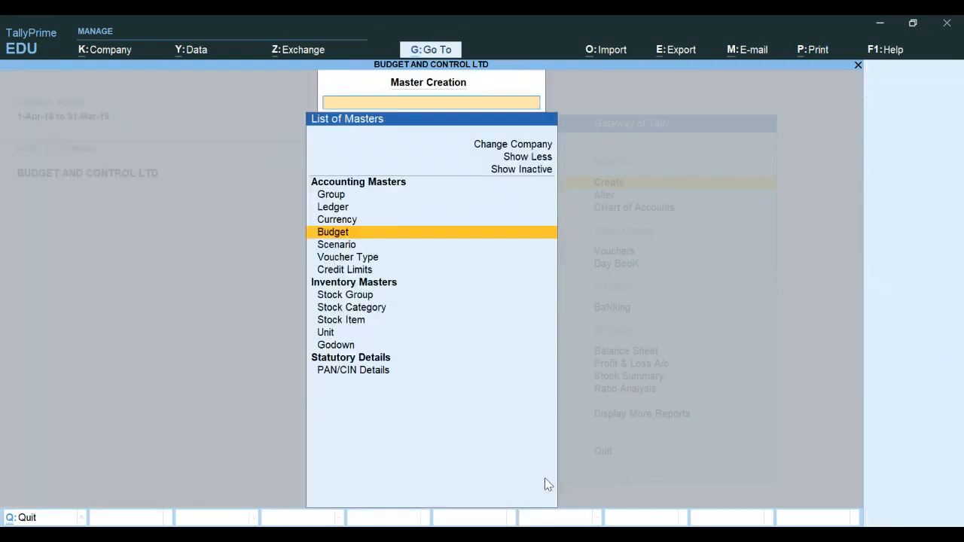
{"action": "key", "text": "Escape"}
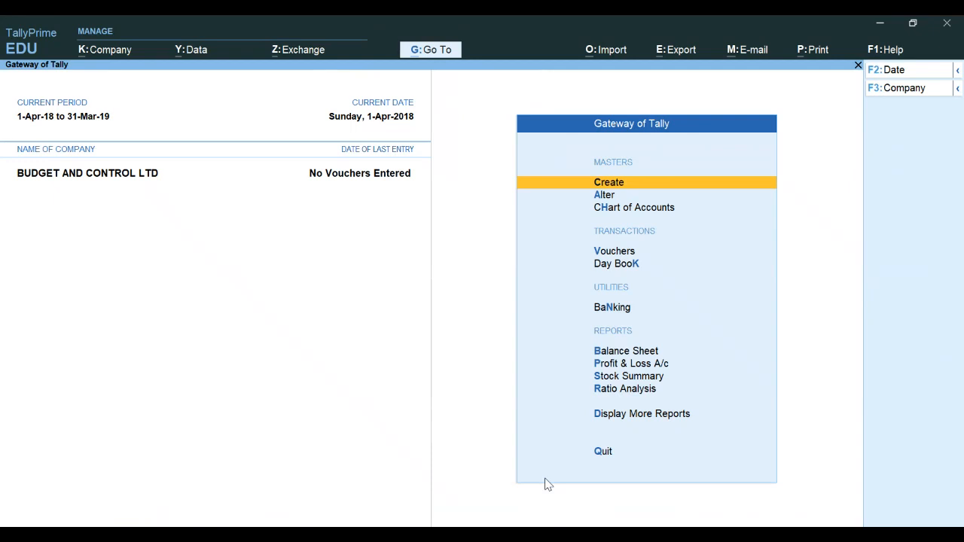
Open a payment voucher dated 1-Jul-18 and debit the Refreshment ledger
{"action": "key", "text": "Down"}
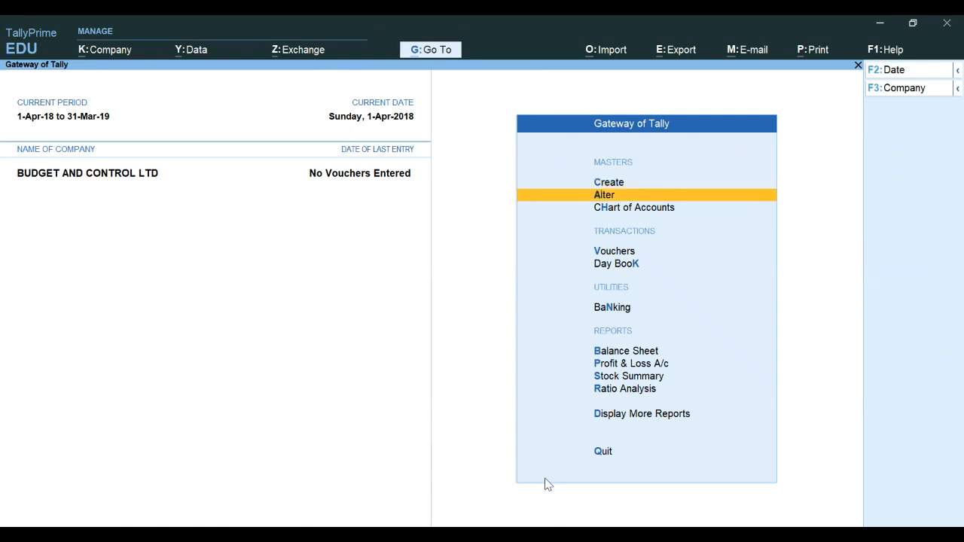
{"action": "key", "text": "Down"}
{"action": "key", "text": "Down"}
{"action": "key", "text": "Return"}
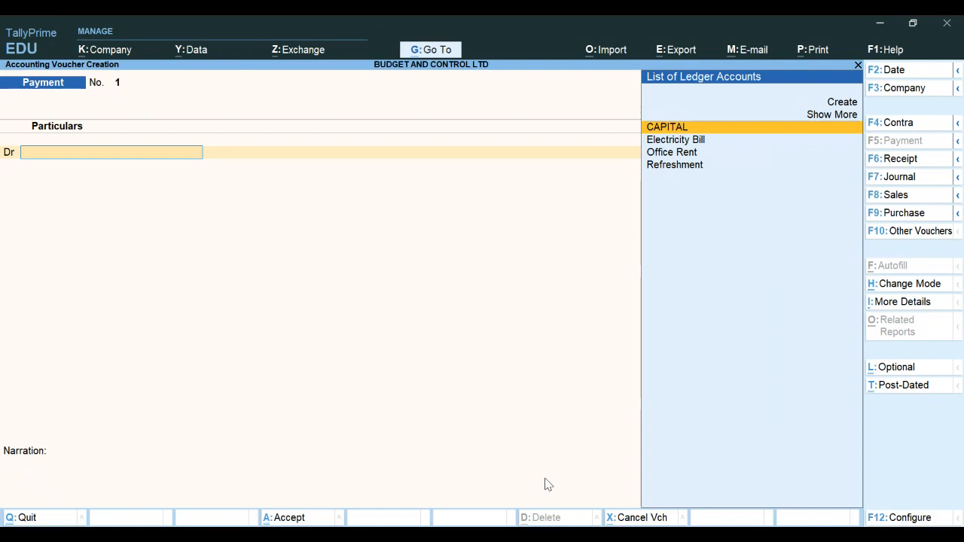
{"action": "key", "text": "F2"}
{"action": "type", "text": "1-"}
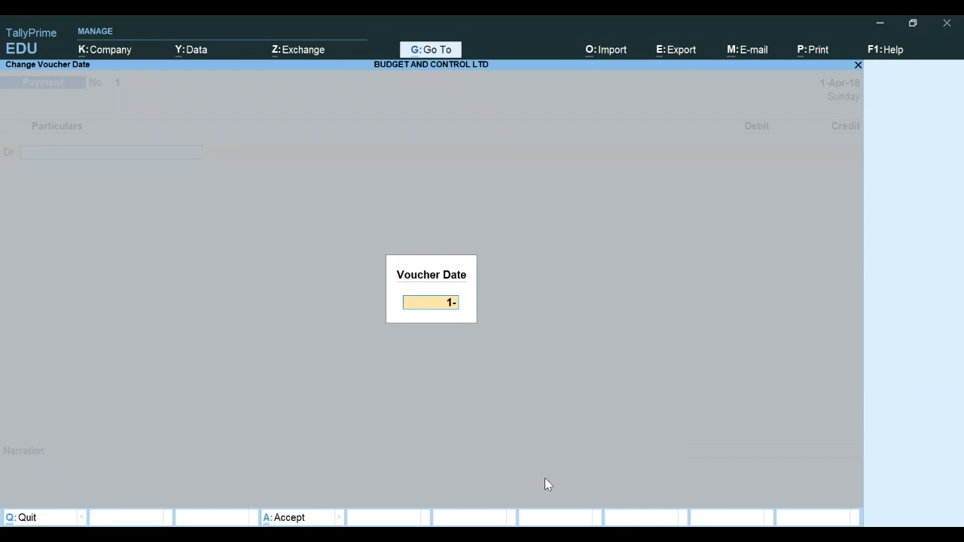
{"action": "type", "text": "7-1"}
{"action": "key", "text": "Return"}
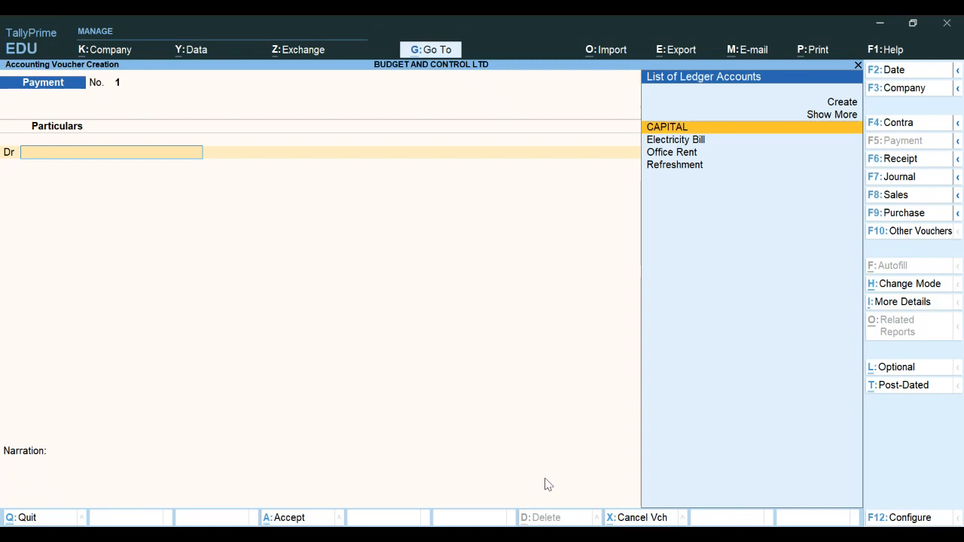
{"action": "type", "text": "R"}
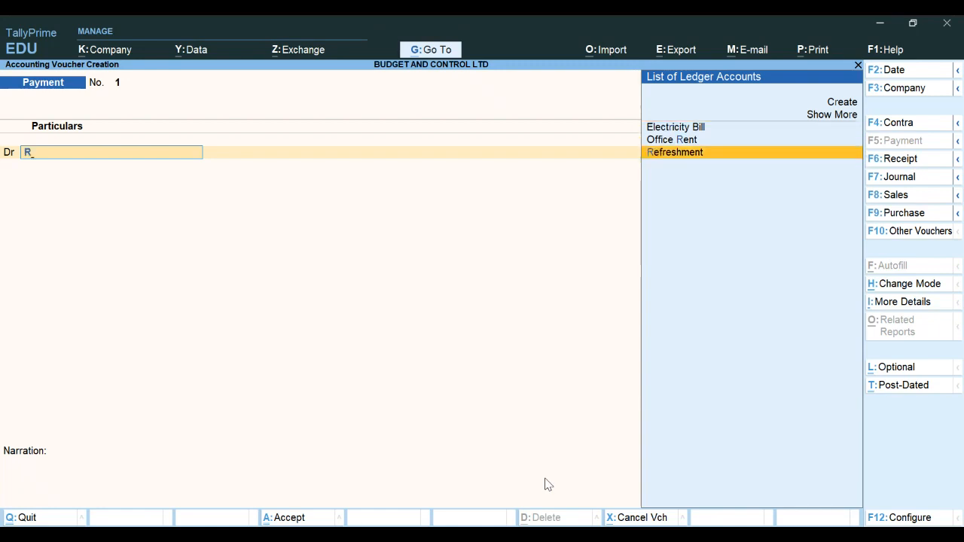
{"action": "key", "text": "Return"}
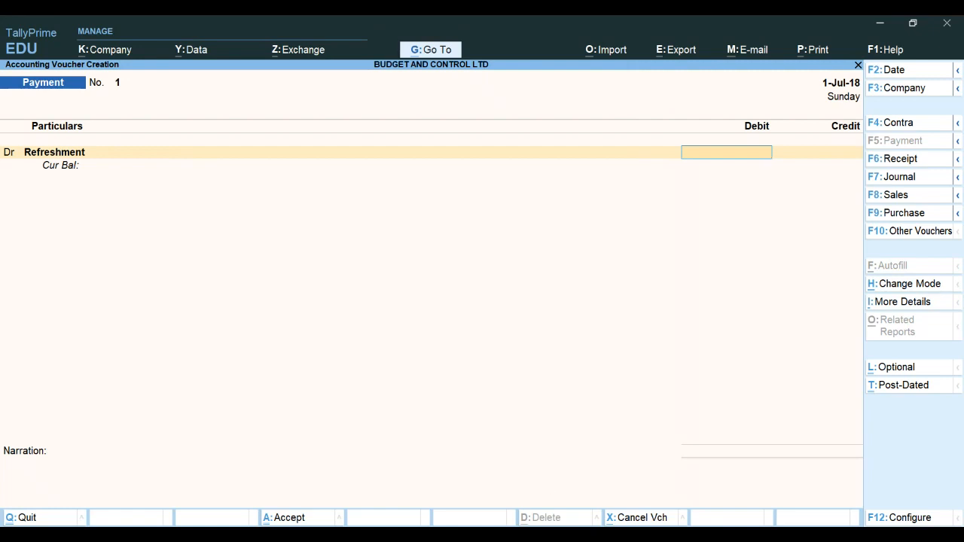
{"action": "key", "text": "alt+Tab"}
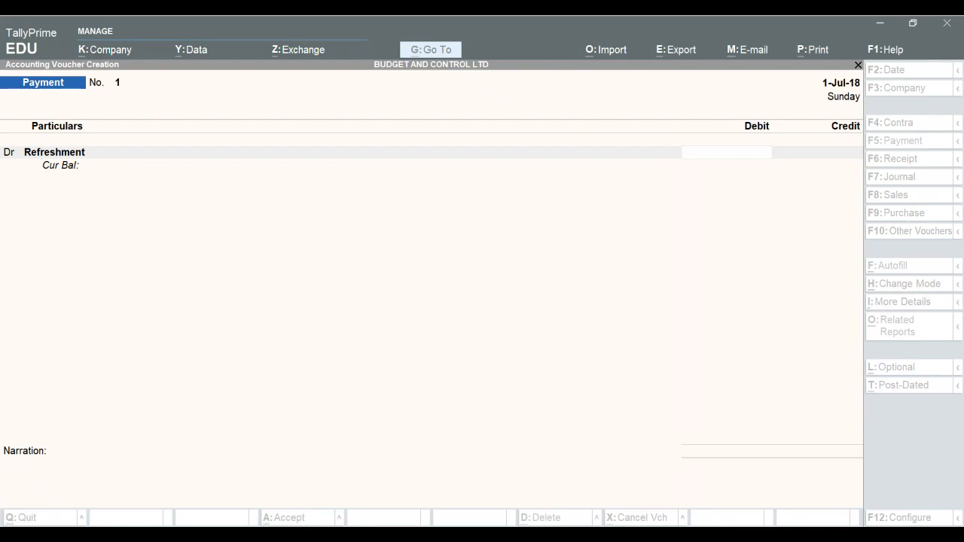
{"action": "key", "text": "alt+Tab"}
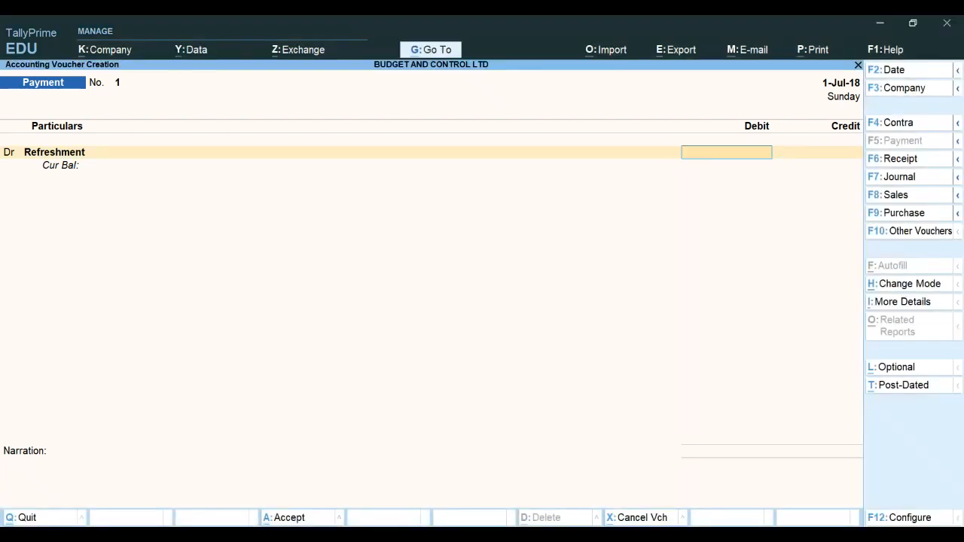
Enter 12,000 against Refreshment and add an Office Rent debit of 25,000
{"action": "type", "text": "12000"}
{"action": "key", "text": "Return"}
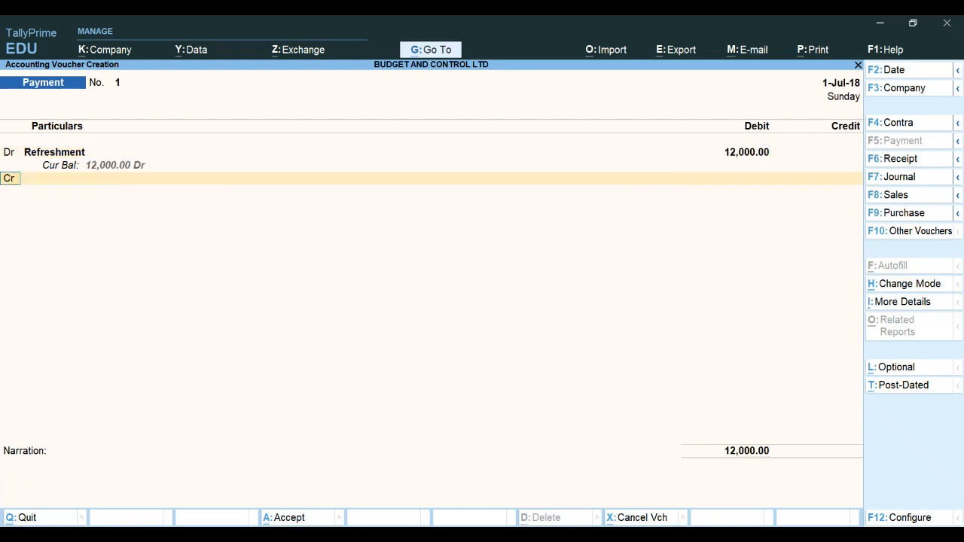
{"action": "type", "text": "d"}
{"action": "key", "text": "Return"}
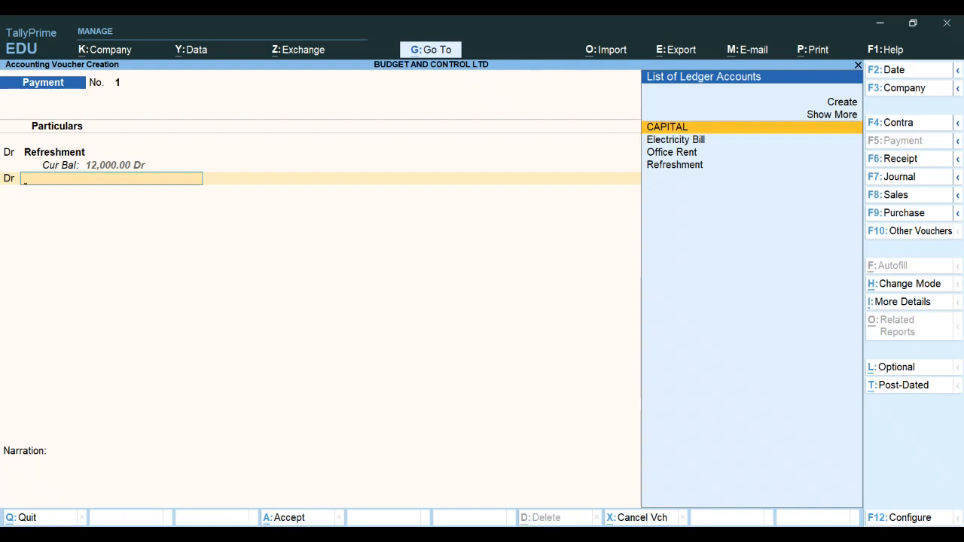
{"action": "type", "text": "O"}
{"action": "key", "text": "Return"}
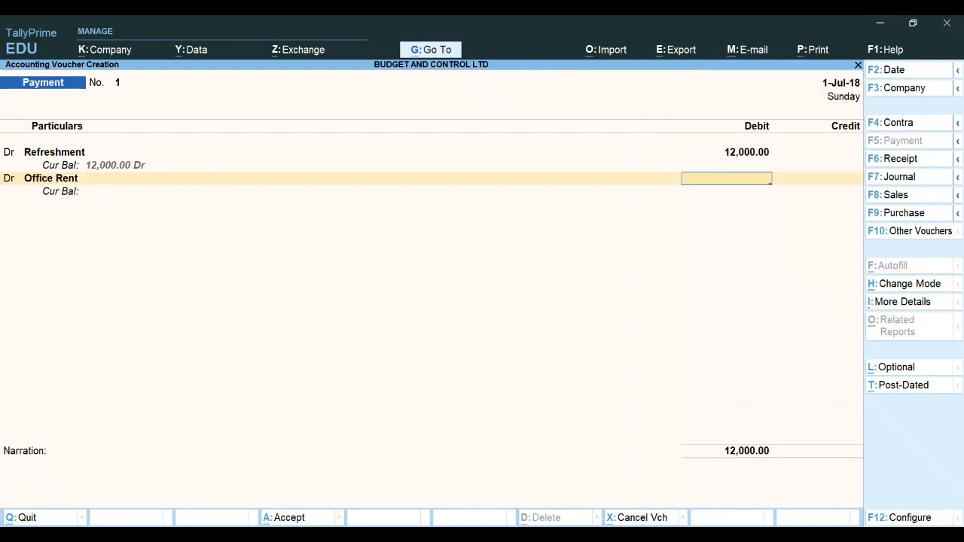
{"action": "type", "text": "25000"}
{"action": "key", "text": "Return"}
Add an Electricity Bill debit line of 4,800 to the payment voucher
{"action": "type", "text": "d"}
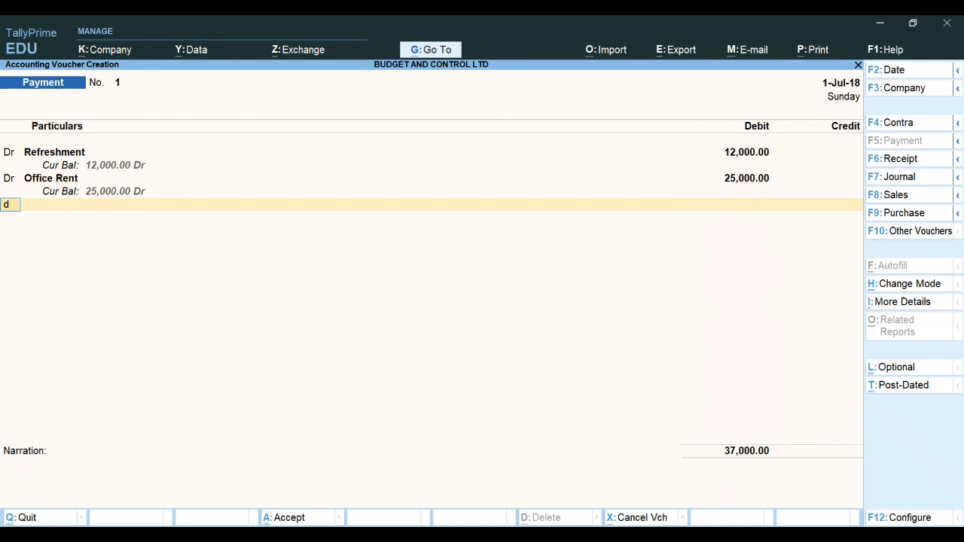
{"action": "key", "text": "Return"}
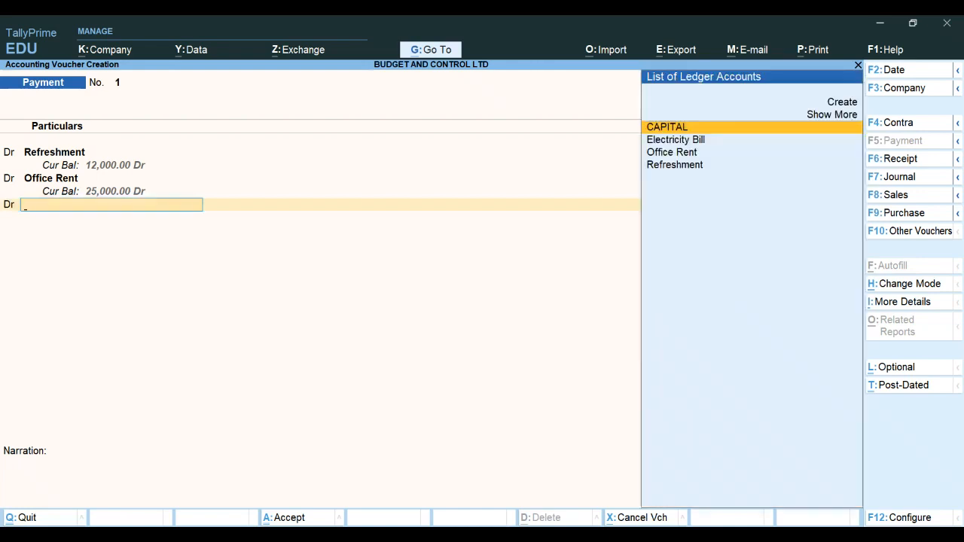
{"action": "type", "text": "E"}
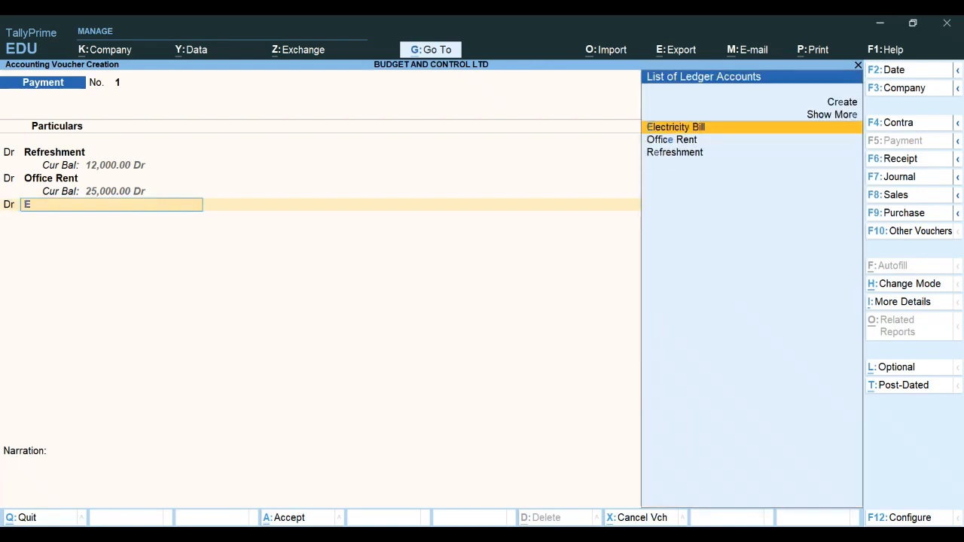
{"action": "key", "text": "Return"}
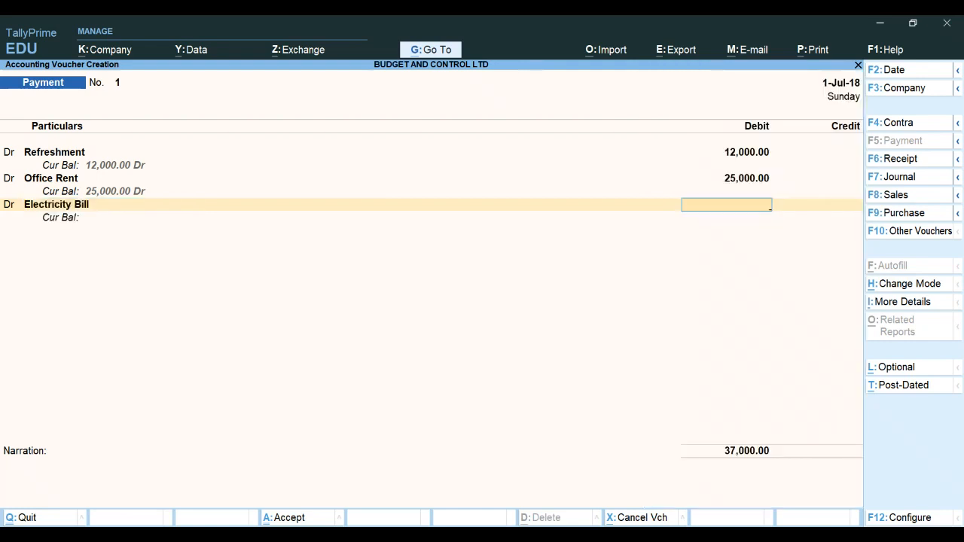
{"action": "type", "text": "4800"}
{"action": "key", "text": "Return"}
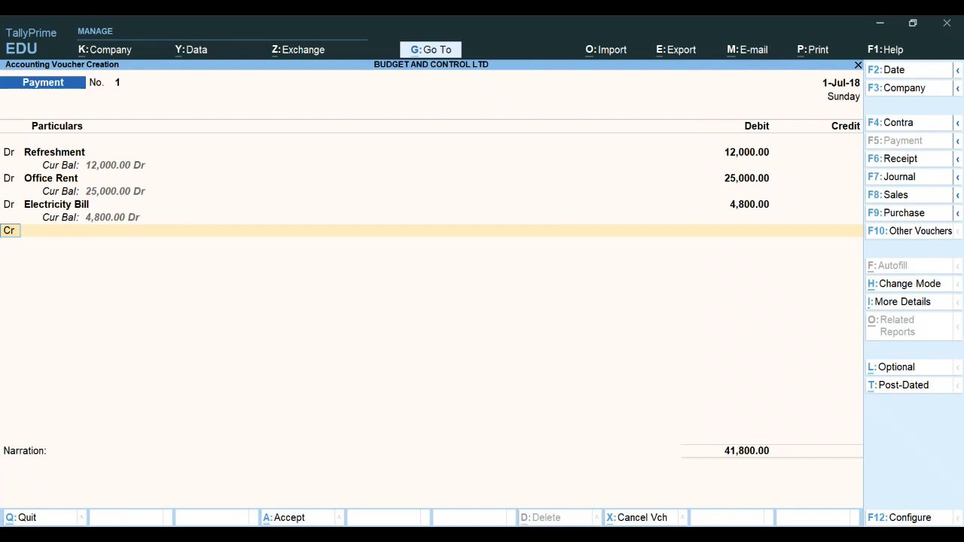
Credit Cash for the 41,800 total, skip the narration, and accept the voucher
{"action": "key", "text": "Return"}
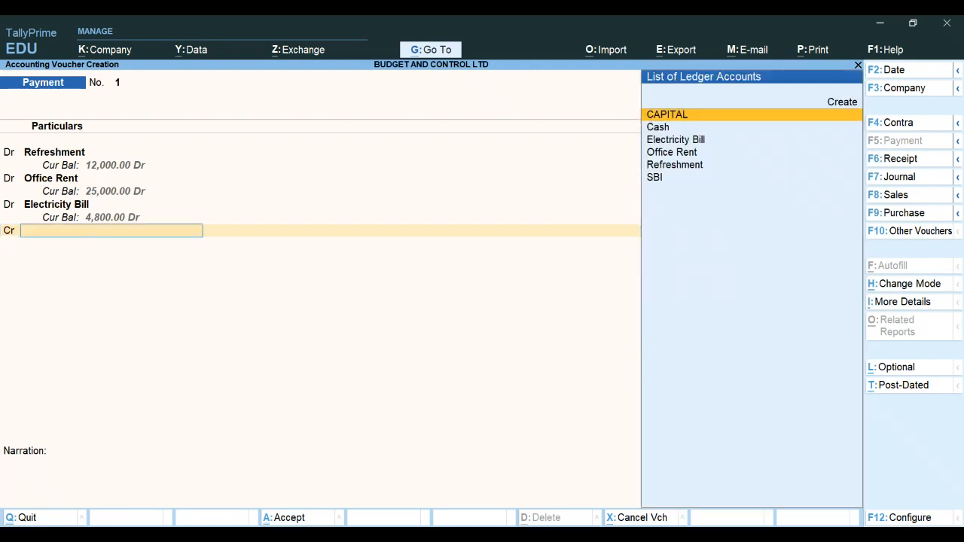
{"action": "key", "text": "Down"}
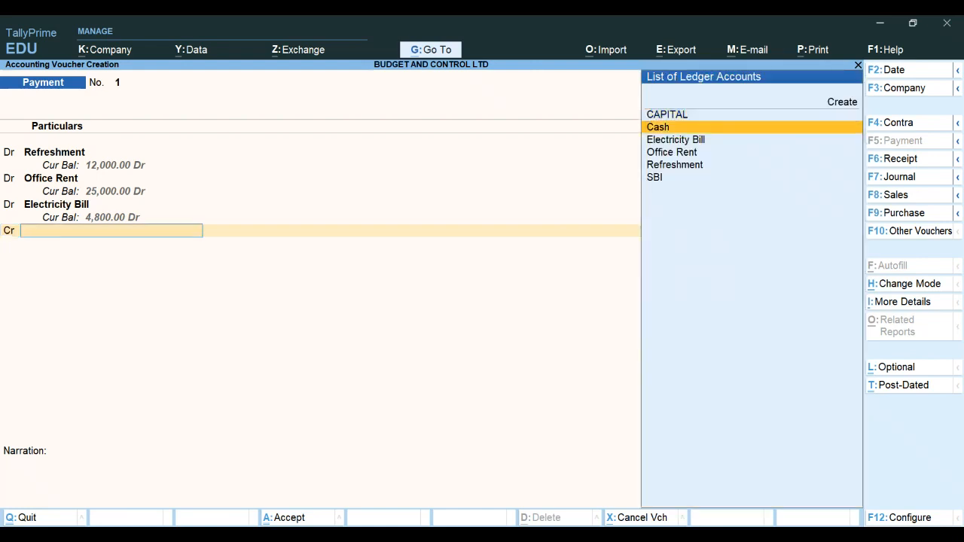
{"action": "key", "text": "Return"}
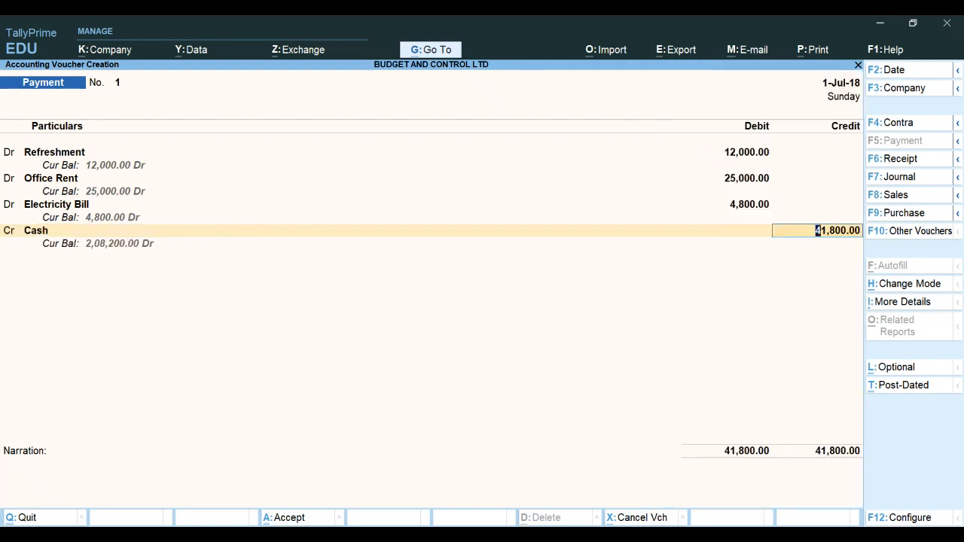
{"action": "key", "text": "Return"}
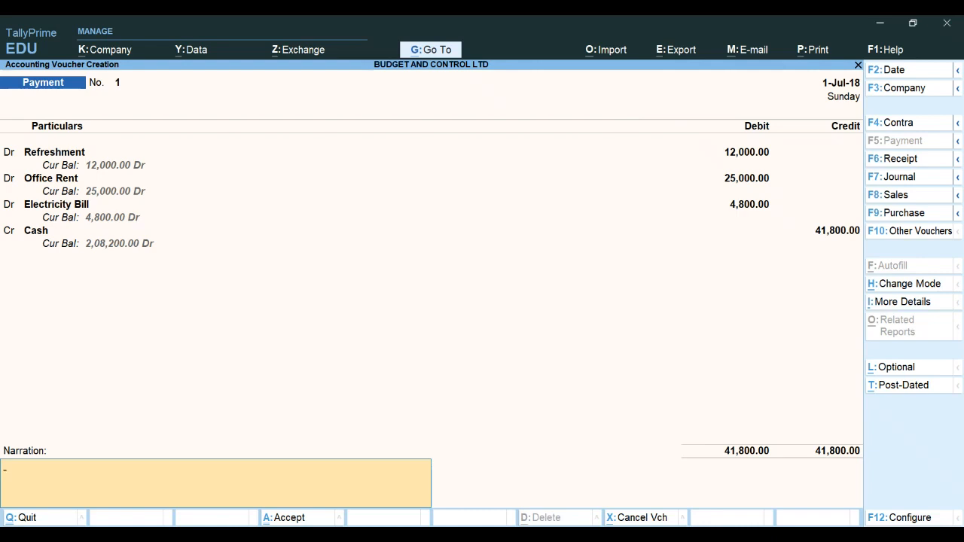
{"action": "key", "text": "Return"}
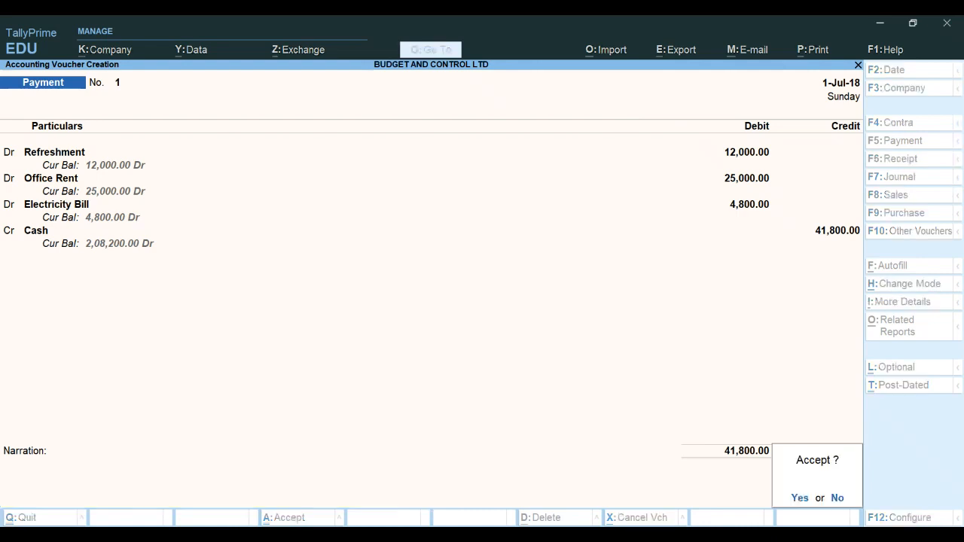
{"action": "key", "text": "Return"}
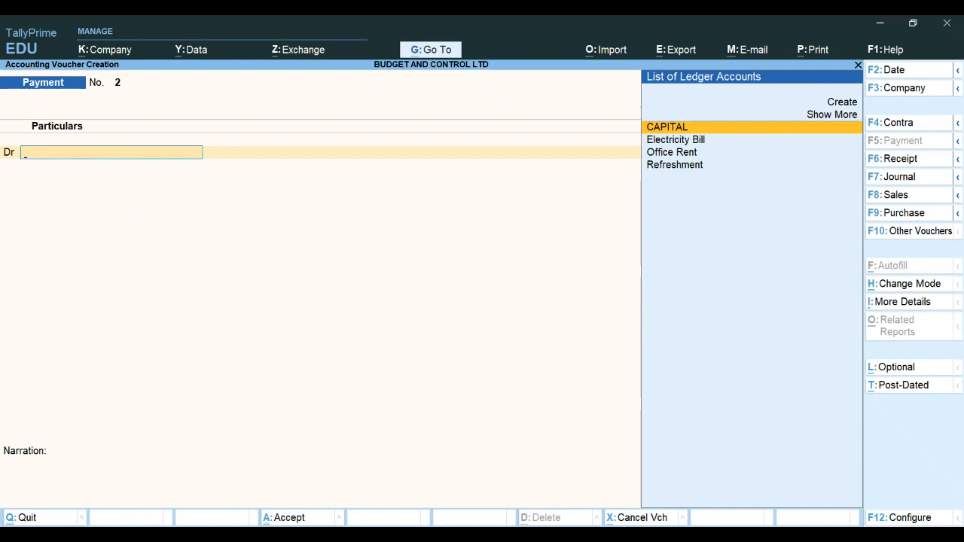
Date the next payment voucher 1-Aug-18 and debit Refreshment 11,000
{"action": "key", "text": "F2"}
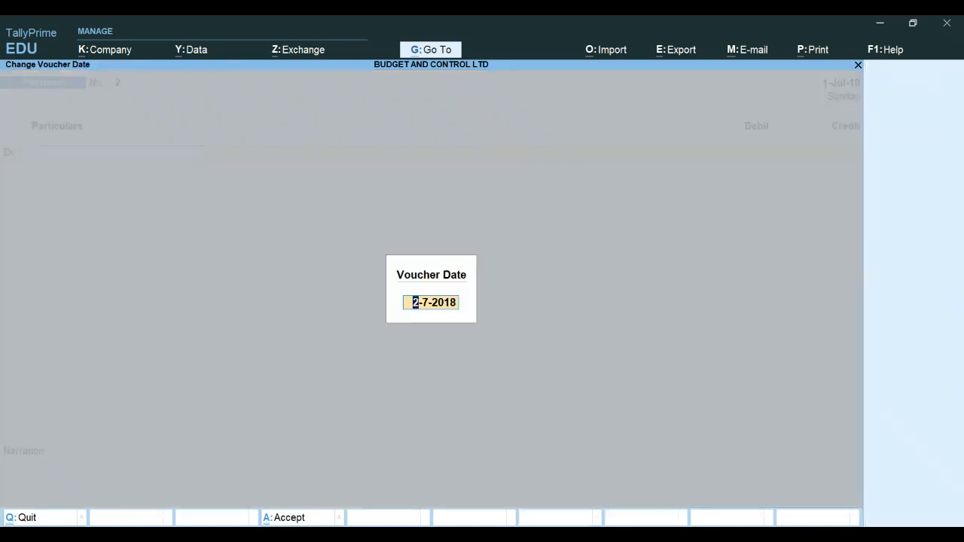
{"action": "type", "text": "1-8-18"}
{"action": "key", "text": "Return"}
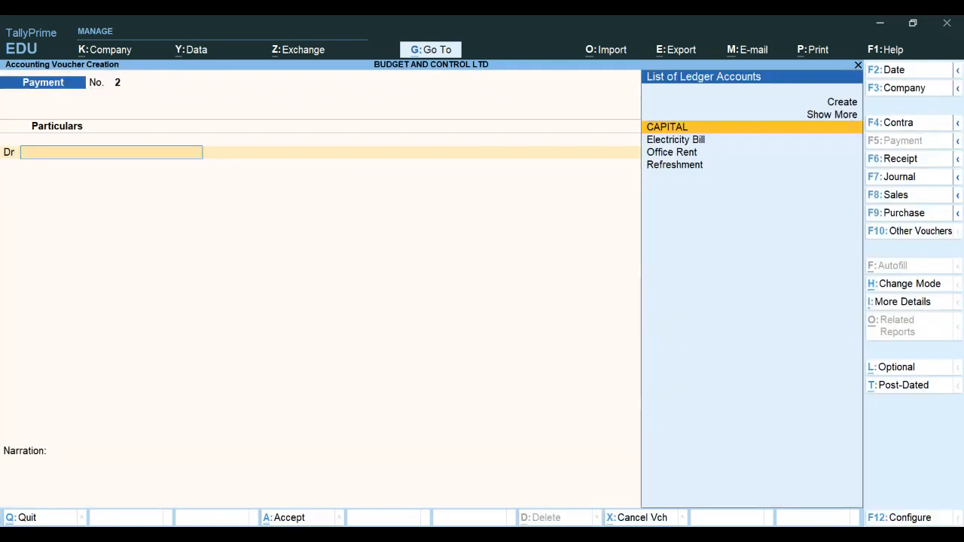
{"action": "type", "text": "R"}
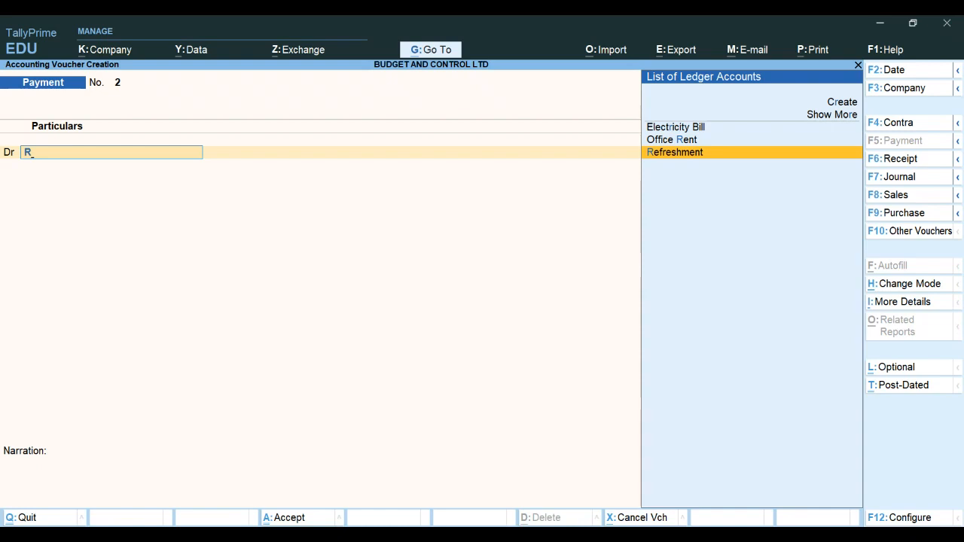
{"action": "key", "text": "Return"}
{"action": "type", "text": "11000"}
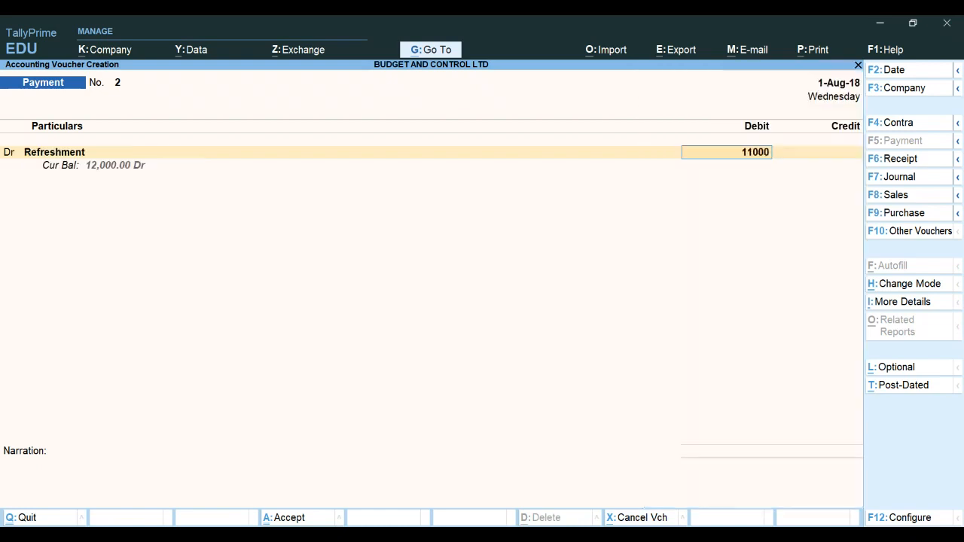
{"action": "key", "text": "Return"}
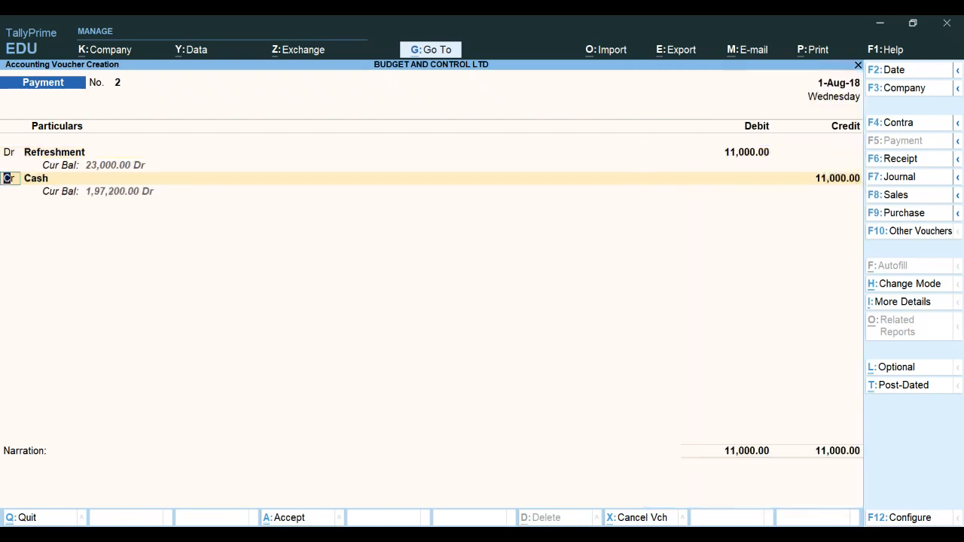
Add an Office Rent debit of 25,000 to the August payment voucher
{"action": "type", "text": "d"}
{"action": "key", "text": "Return"}
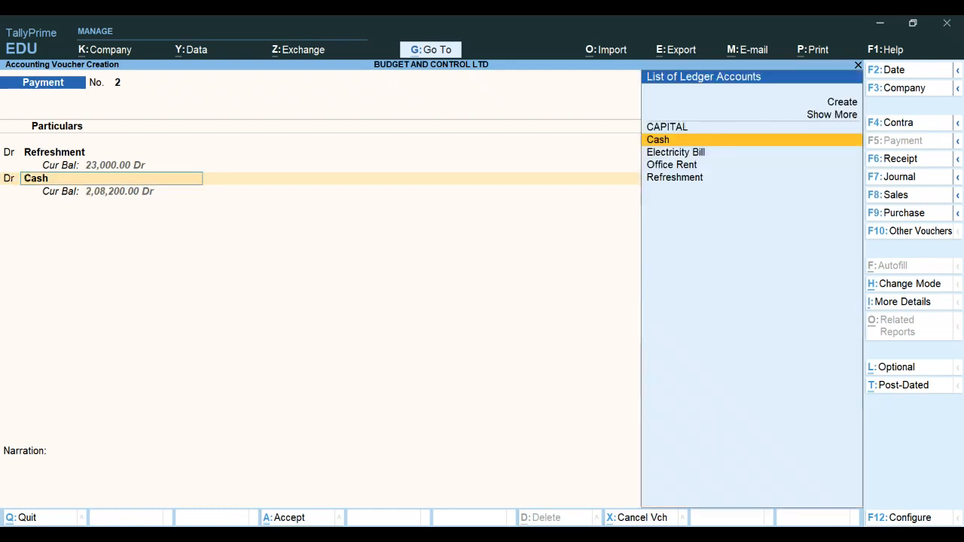
{"action": "type", "text": "O"}
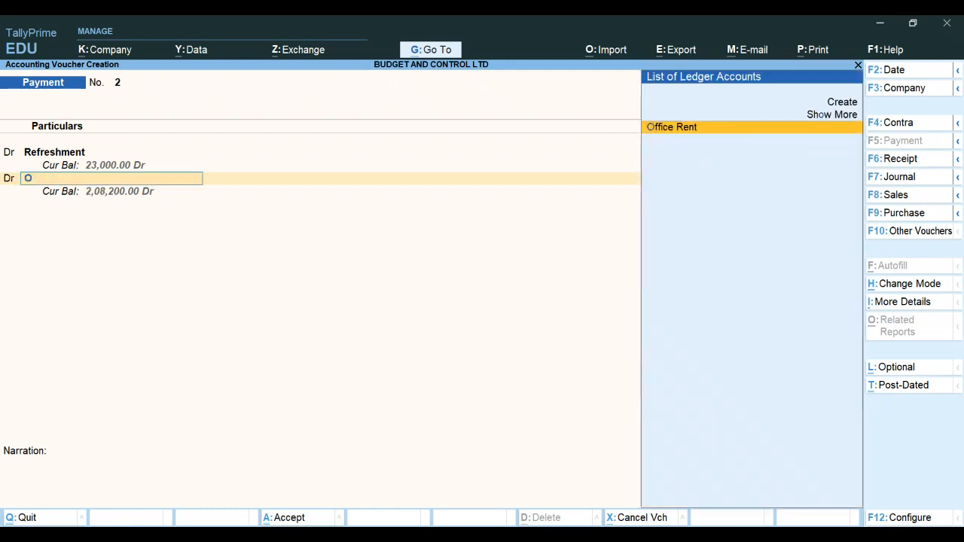
{"action": "key", "text": "Return"}
{"action": "type", "text": "25000"}
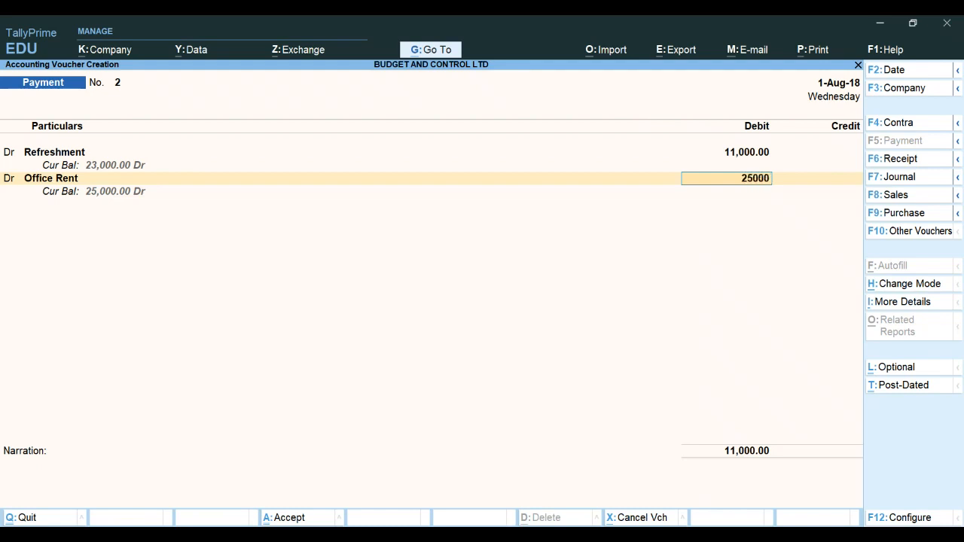
{"action": "key", "text": "Return"}
Add an Electricity Bill debit of 6,000 to the August payment voucher
{"action": "type", "text": "d"}
{"action": "key", "text": "Return"}
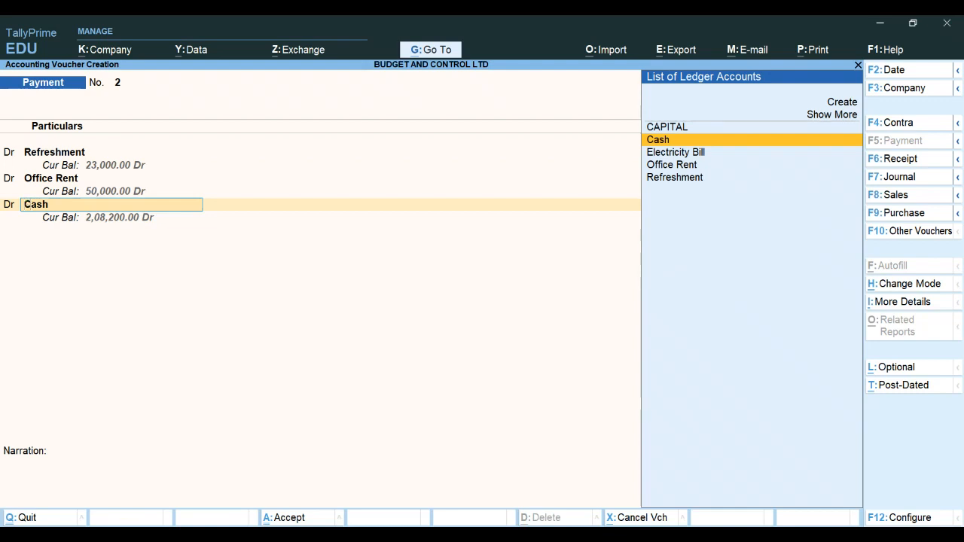
{"action": "type", "text": "E"}
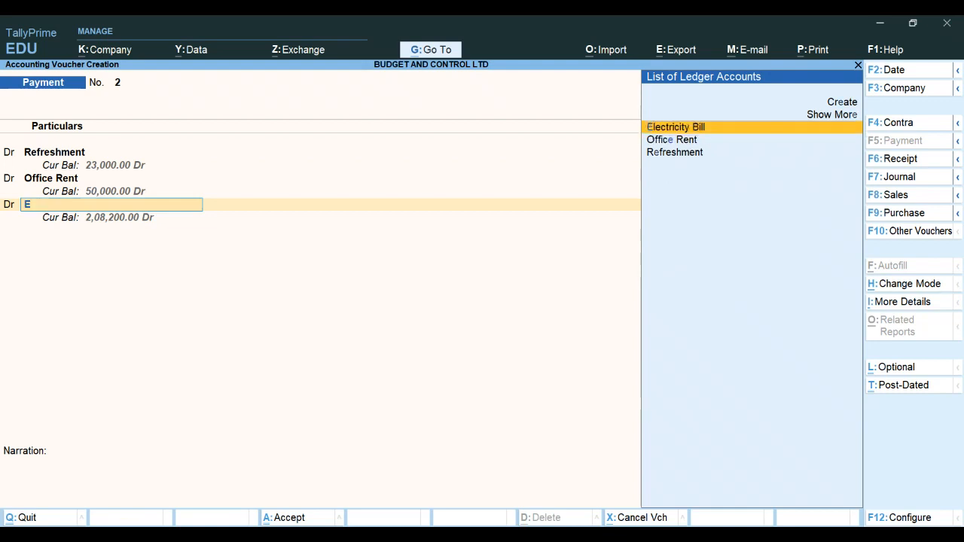
{"action": "key", "text": "Return"}
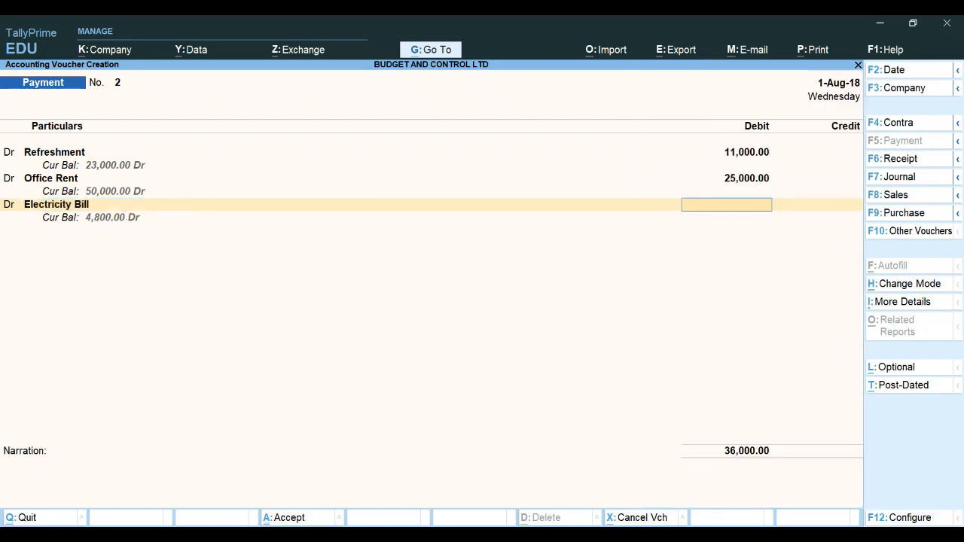
{"action": "type", "text": "6000"}
{"action": "key", "text": "Return"}
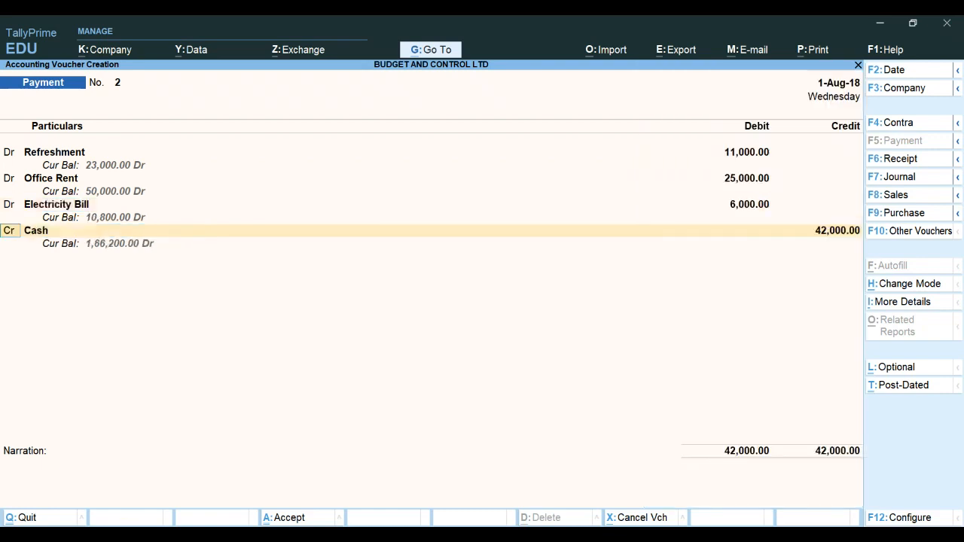
Credit Cash for the 42,000 total and accept the August payment voucher
{"action": "key", "text": "Return"}
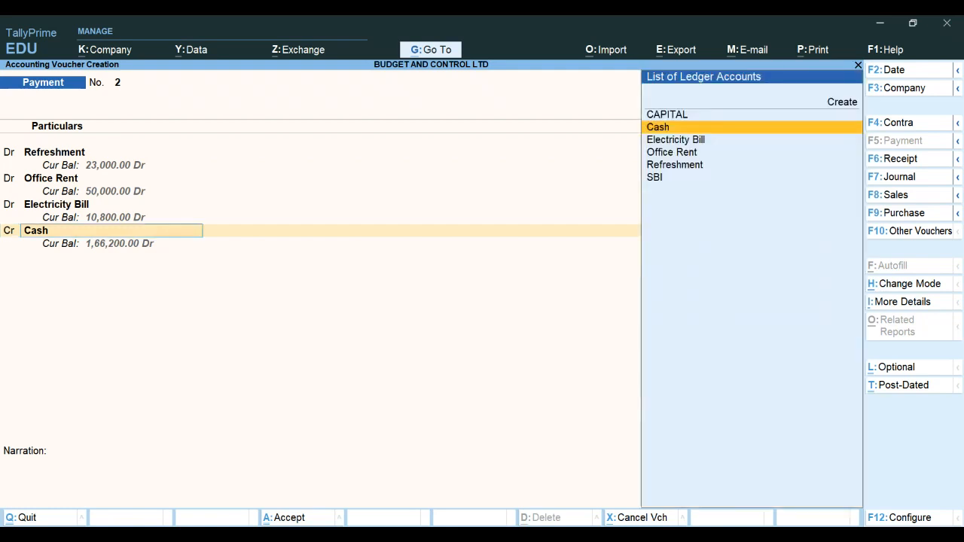
{"action": "key", "text": "Return"}
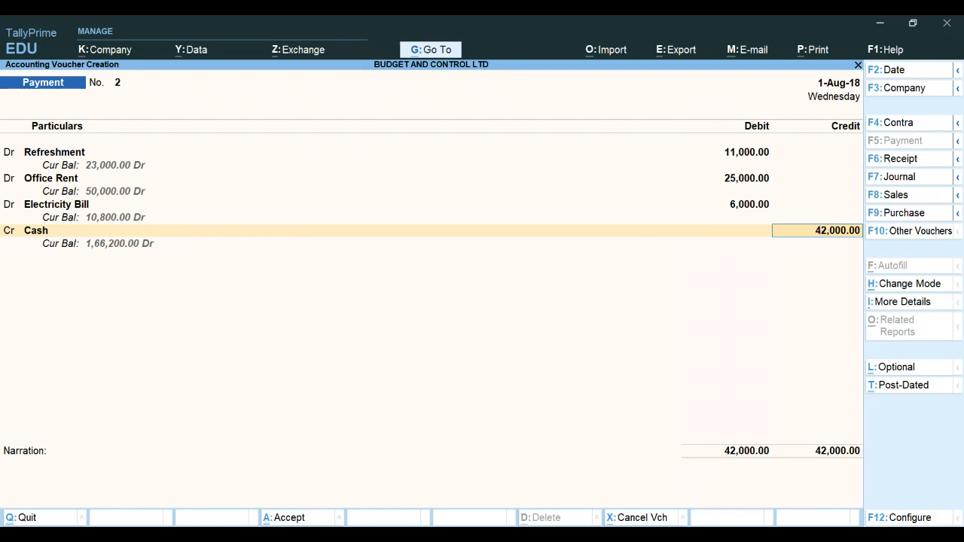
{"action": "key", "text": "Return"}
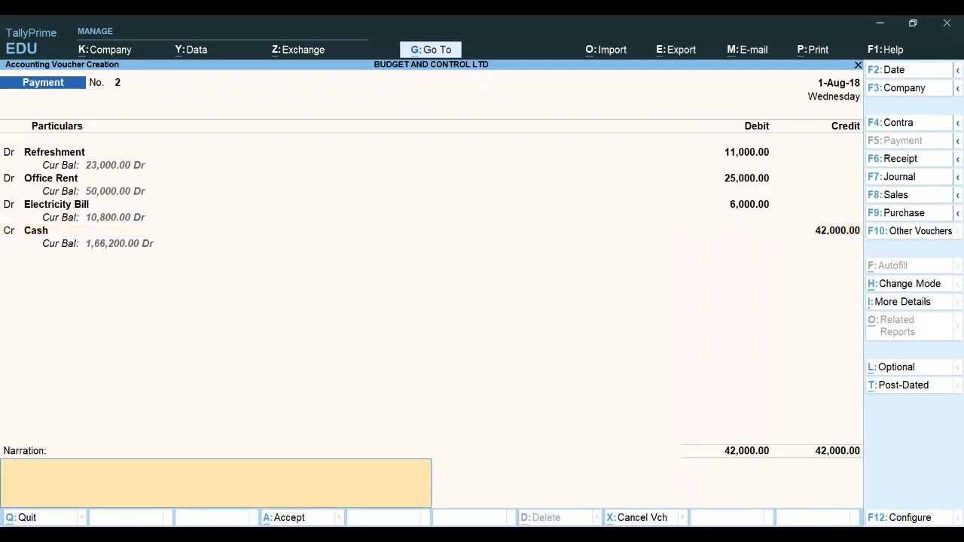
{"action": "key", "text": "Return"}
{"action": "key", "text": "Return"}
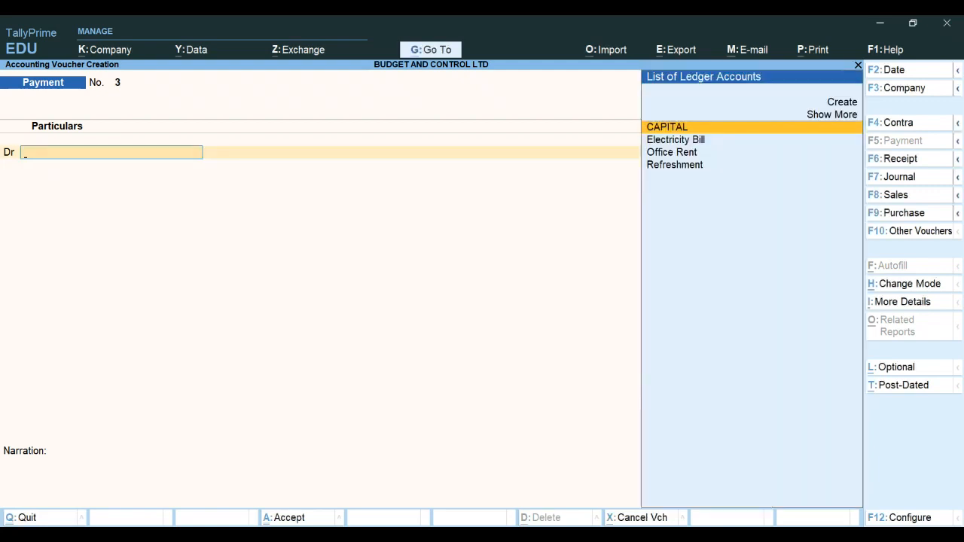
Date the next payment voucher 1-Sep-18 and debit Refreshment 9,500
{"action": "key", "text": "F2"}
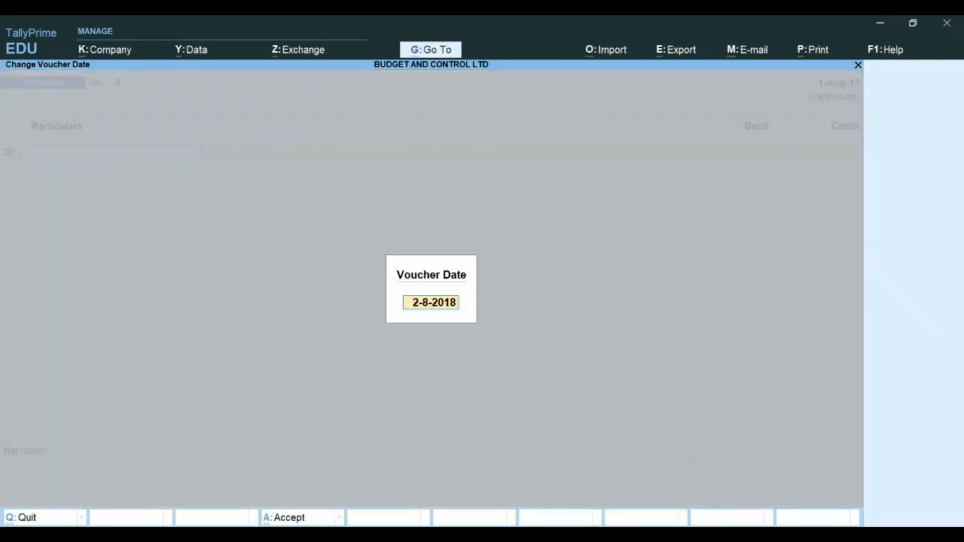
{"action": "type", "text": "1-9-18"}
{"action": "key", "text": "Return"}
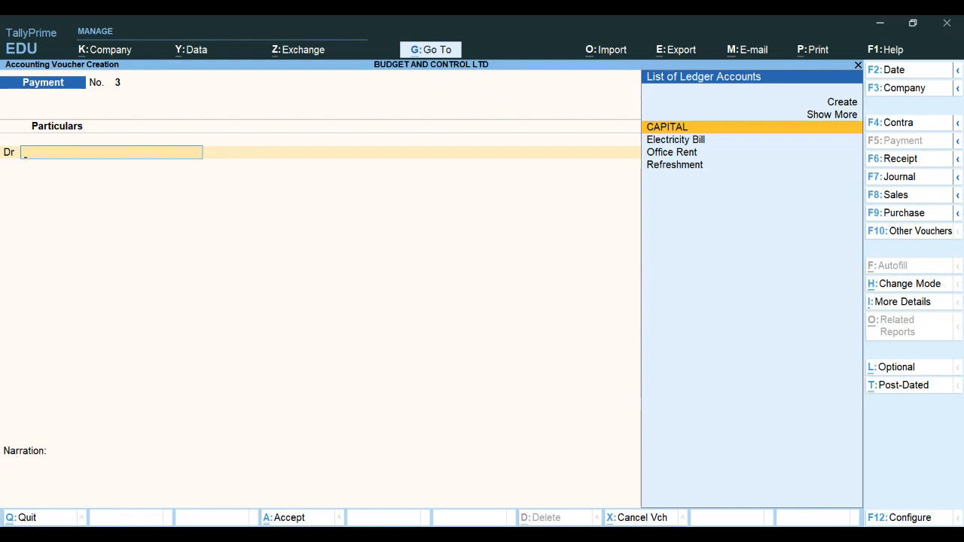
{"action": "type", "text": "R"}
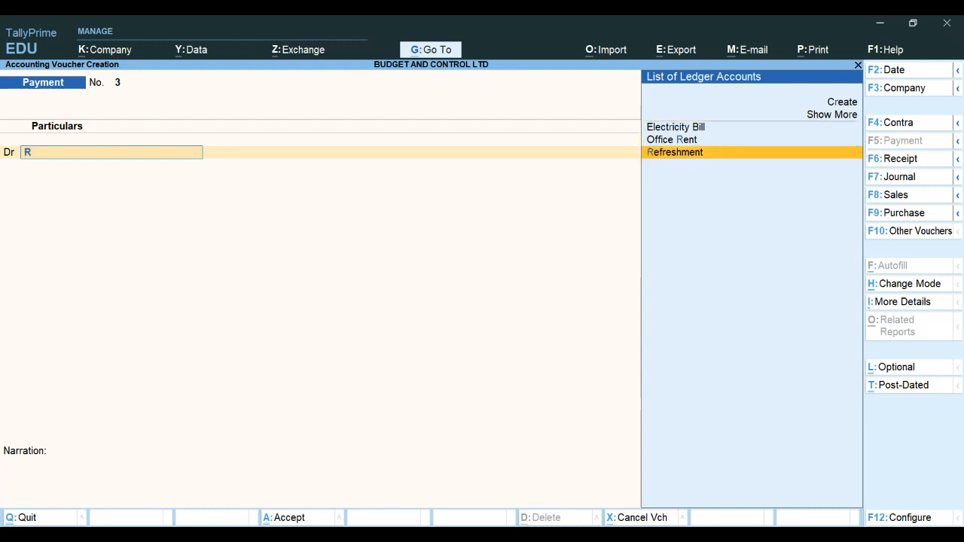
{"action": "key", "text": "Return"}
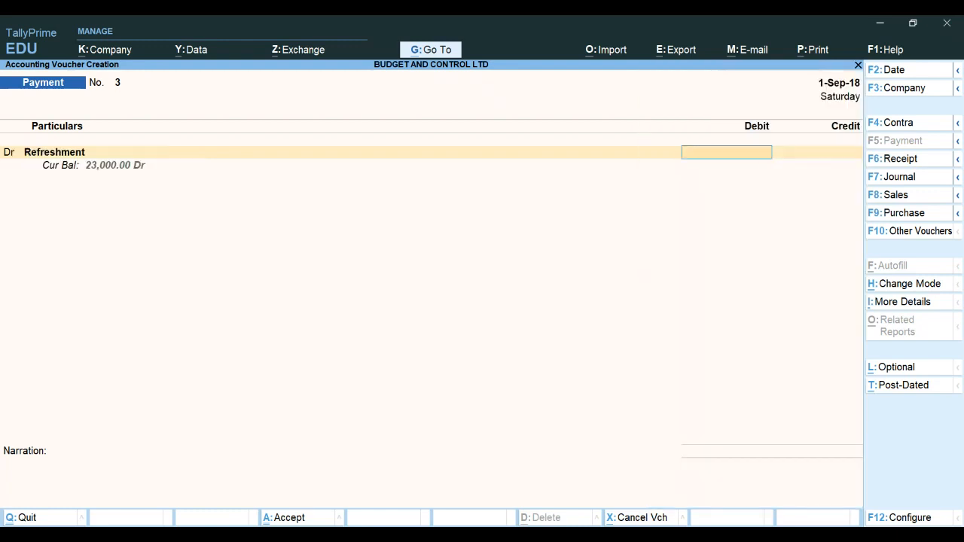
{"action": "type", "text": "9500"}
{"action": "key", "text": "Return"}
Add an Office Rent debit of 25,000 to the September payment voucher
{"action": "type", "text": "d"}
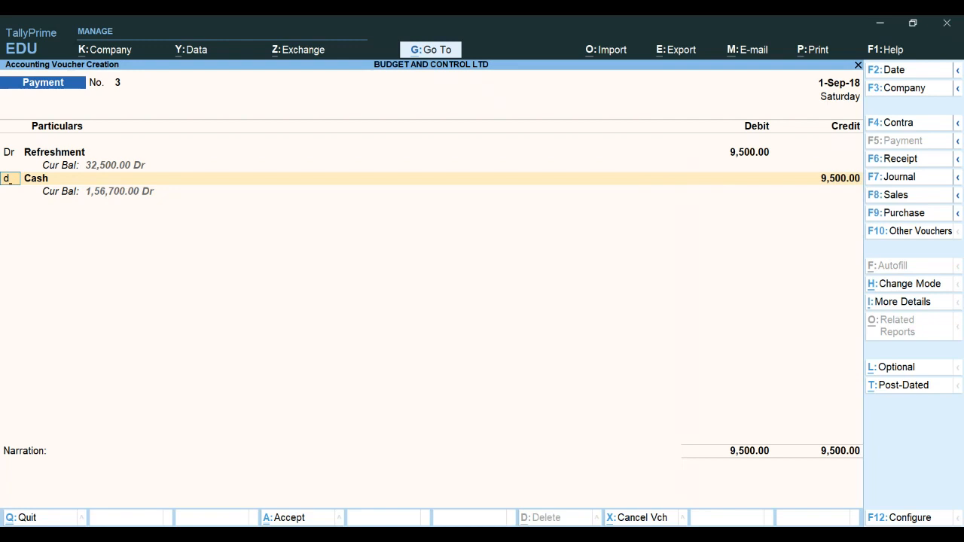
{"action": "key", "text": "Return"}
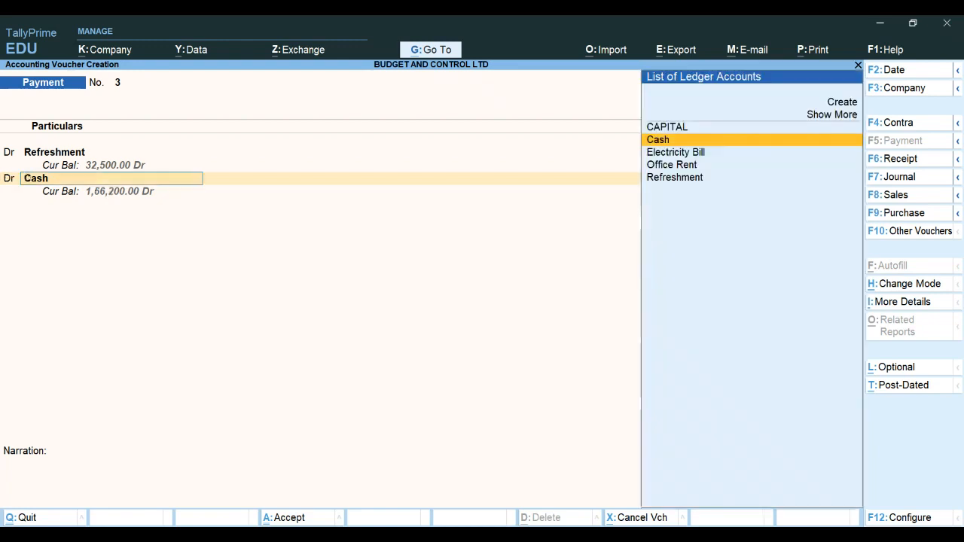
{"action": "type", "text": "Office Rent"}
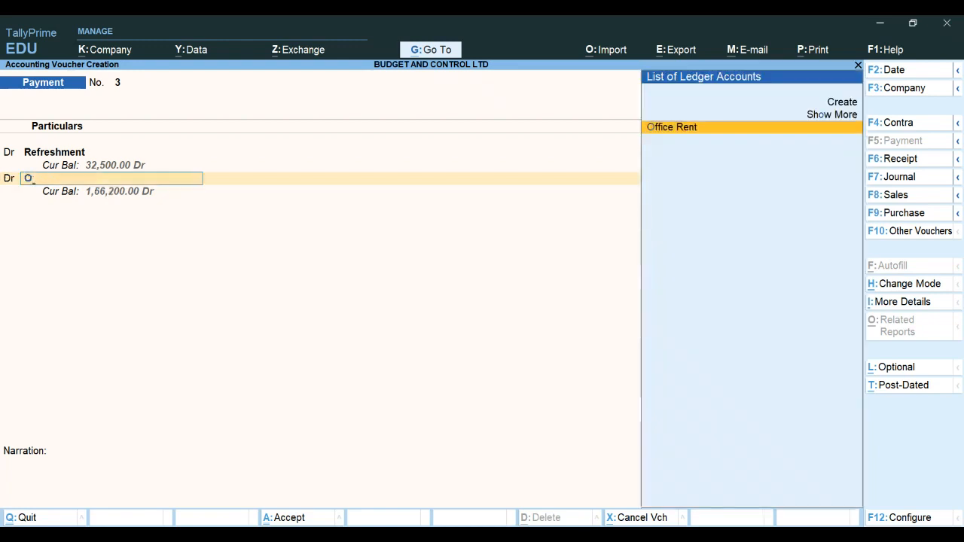
{"action": "key", "text": "Return"}
{"action": "type", "text": "25000"}
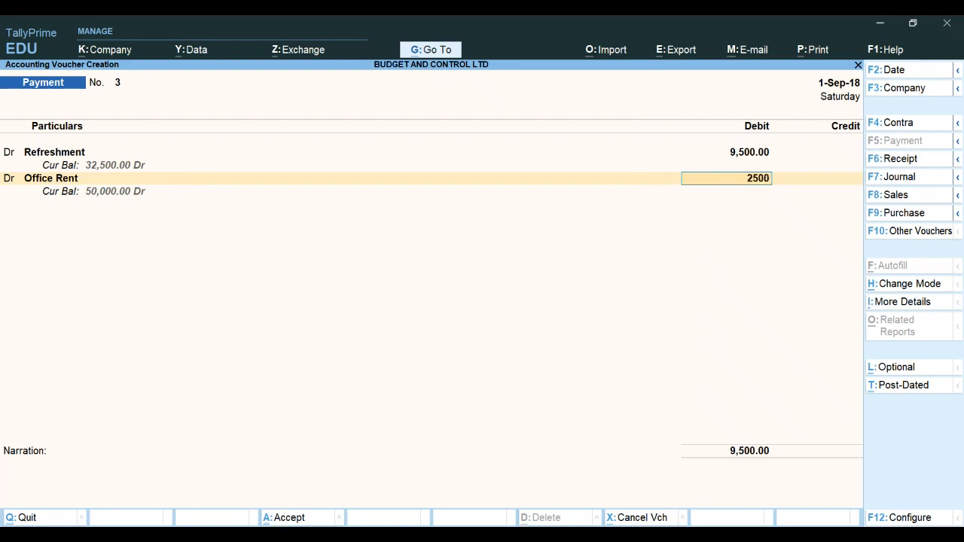
{"action": "key", "text": "Return"}
Add an Electricity Bill debit of 4,500 to the September payment voucher
{"action": "type", "text": "d"}
{"action": "key", "text": "Return"}
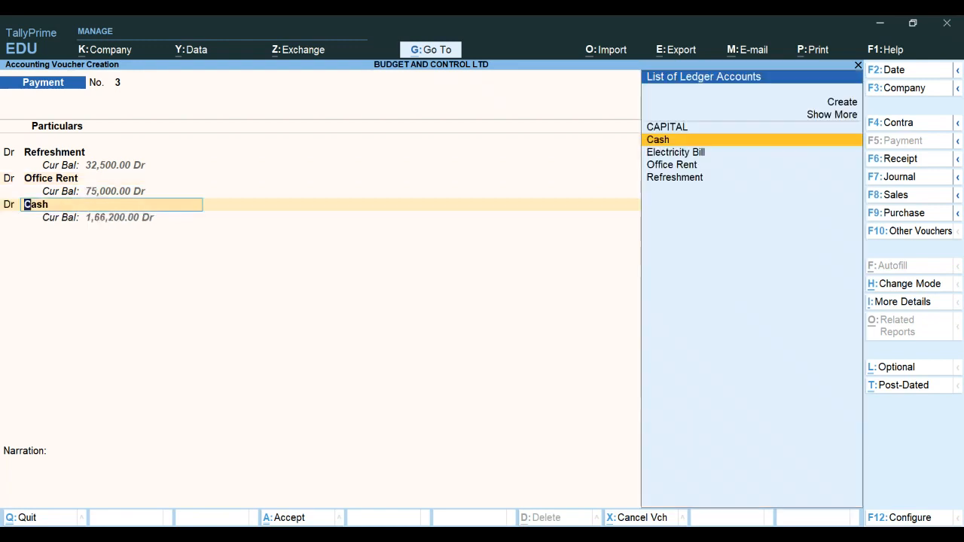
{"action": "type", "text": "E"}
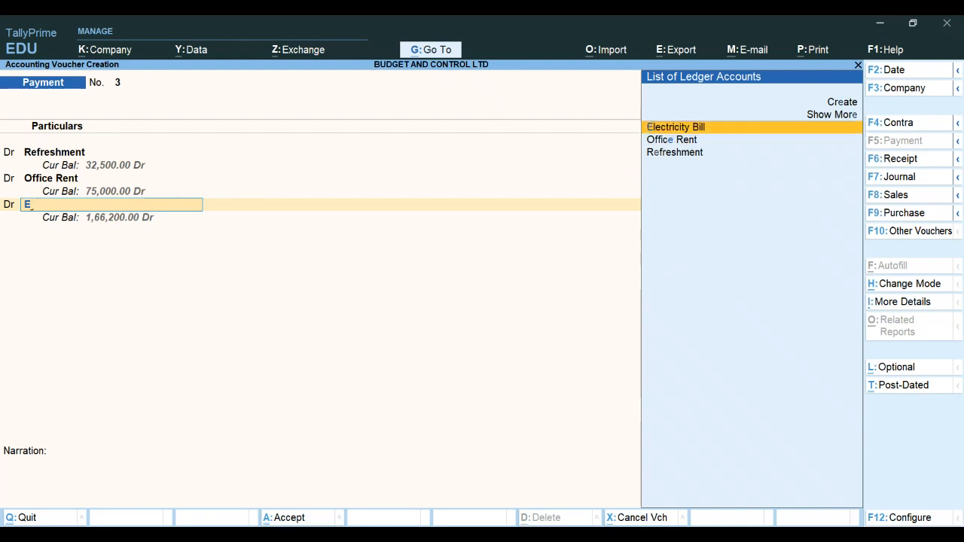
{"action": "key", "text": "Return"}
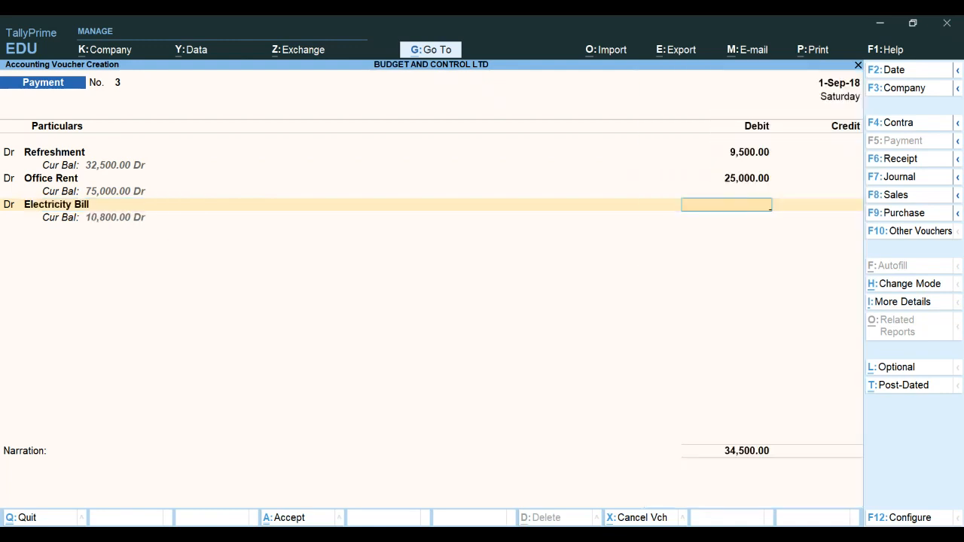
{"action": "type", "text": "4500"}
{"action": "key", "text": "Return"}
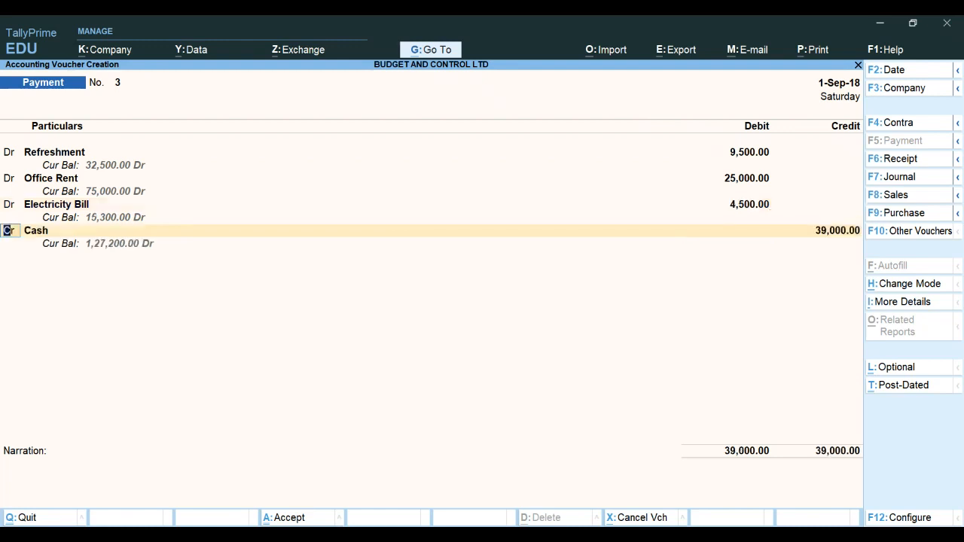
Credit Cash for the 39,000 total and accept the September payment voucher
{"action": "key", "text": "Return"}
{"action": "key", "text": "Return"}
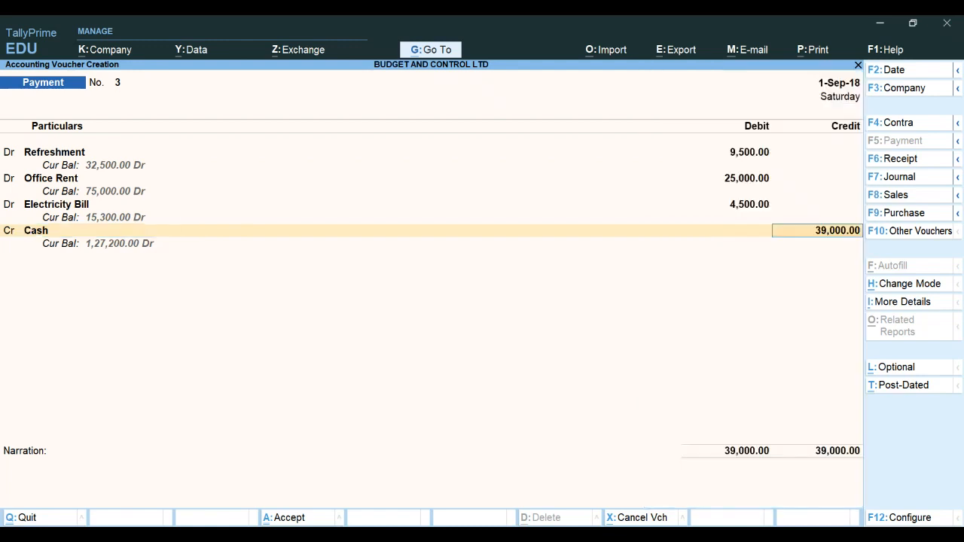
{"action": "key", "text": "Return"}
{"action": "key", "text": "Return"}
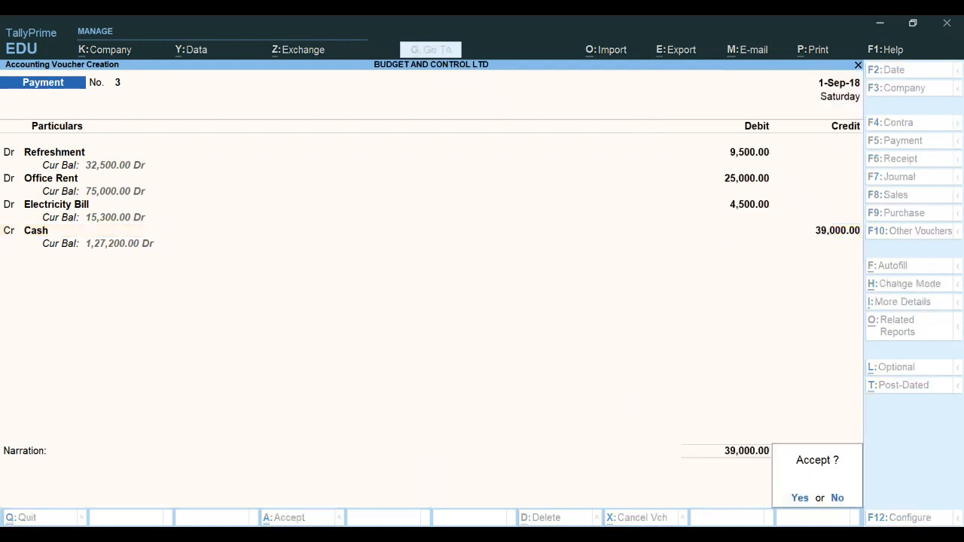
{"action": "key", "text": "y"}
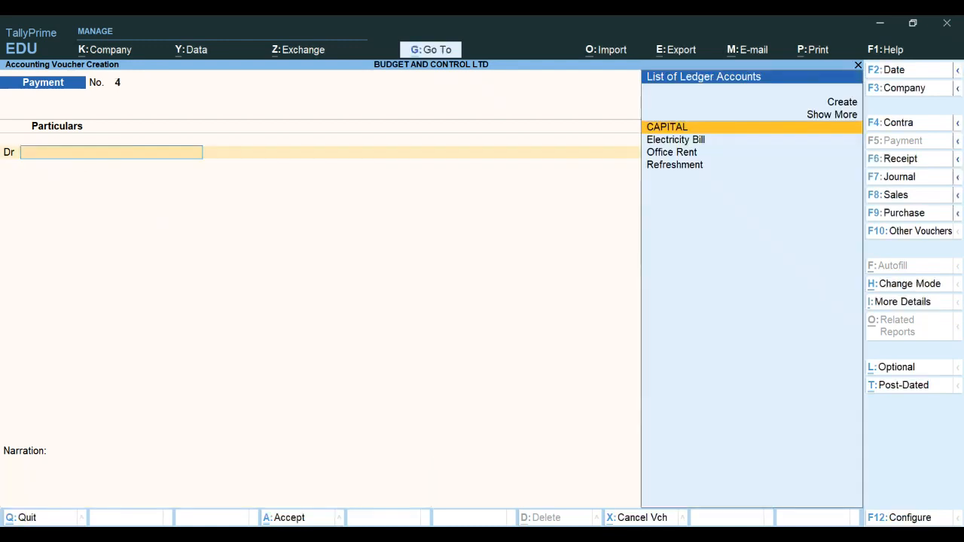
Date the next payment voucher 1-Oct-18 and debit Refreshment 8,700
{"action": "key", "text": "F2"}
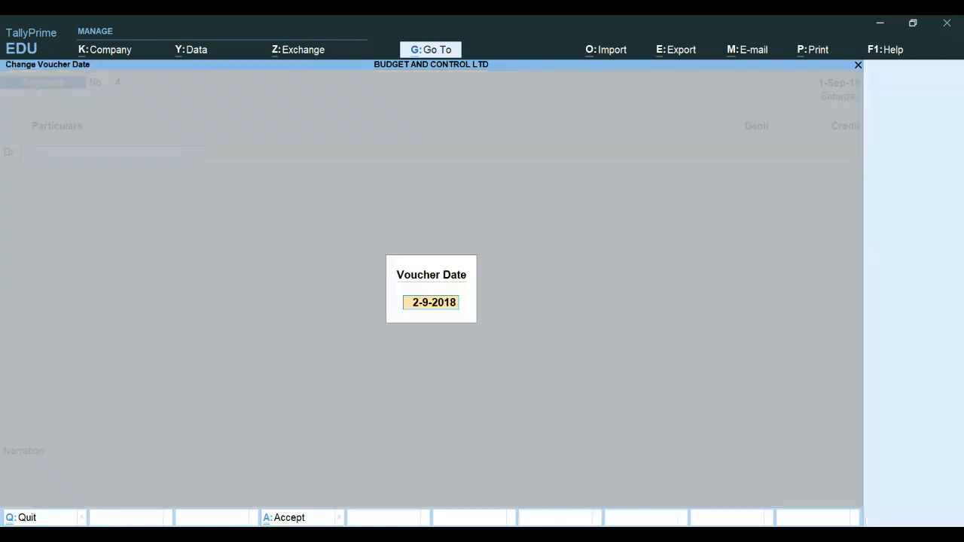
{"action": "type", "text": "1-10-18"}
{"action": "key", "text": "Return"}
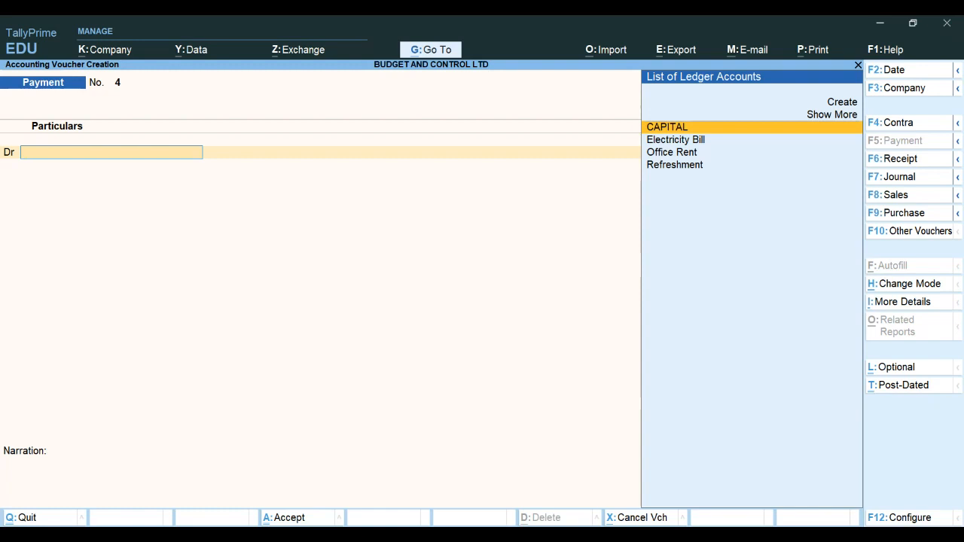
{"action": "type", "text": "R"}
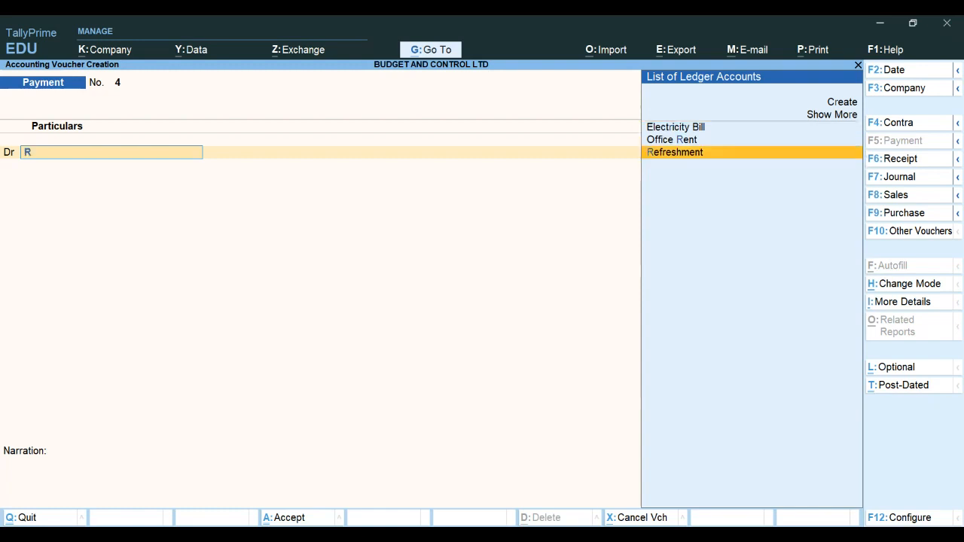
{"action": "key", "text": "Return"}
{"action": "type", "text": "8700"}
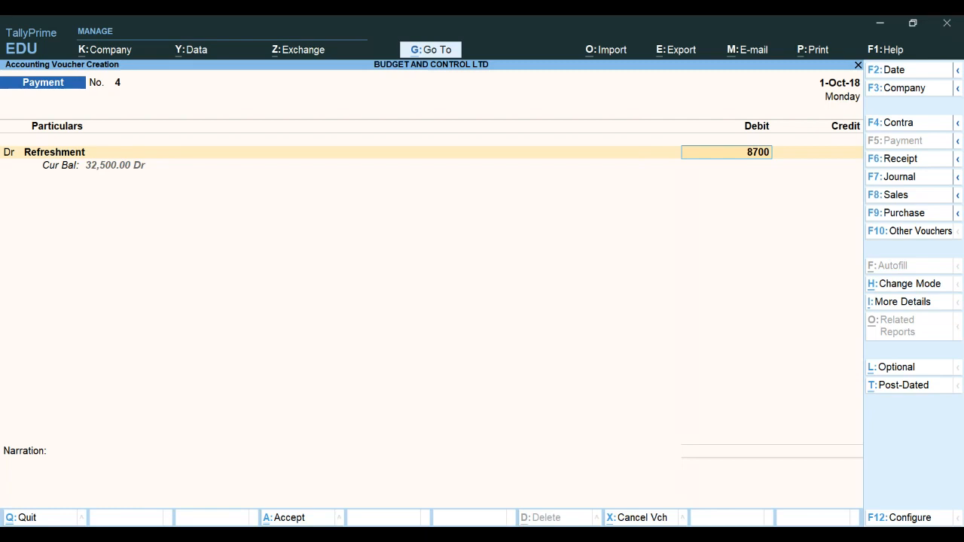
{"action": "key", "text": "Return"}
Add an Office Rent debit of 26,000 to the October payment voucher
{"action": "type", "text": "d"}
{"action": "key", "text": "Return"}
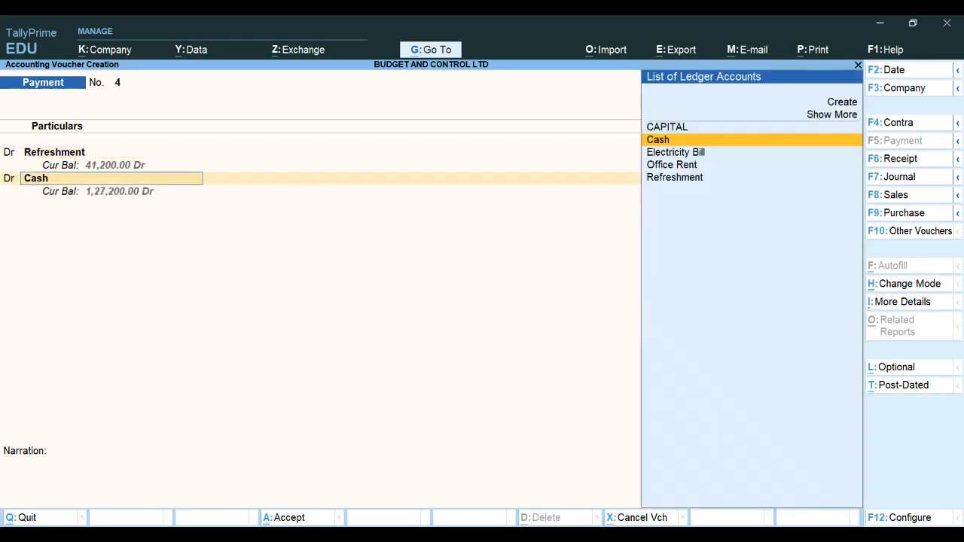
{"action": "key", "text": "Down"}
{"action": "key", "text": "Down"}
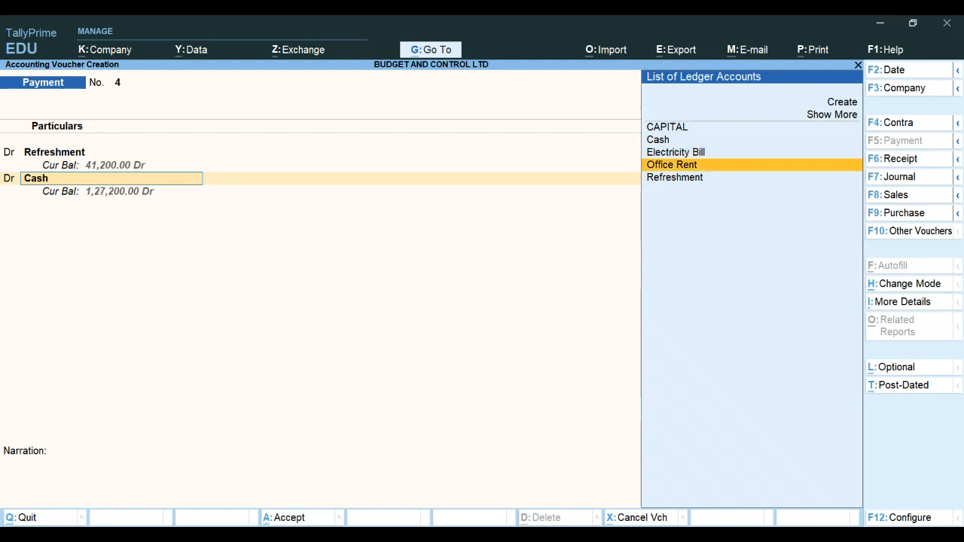
{"action": "key", "text": "Return"}
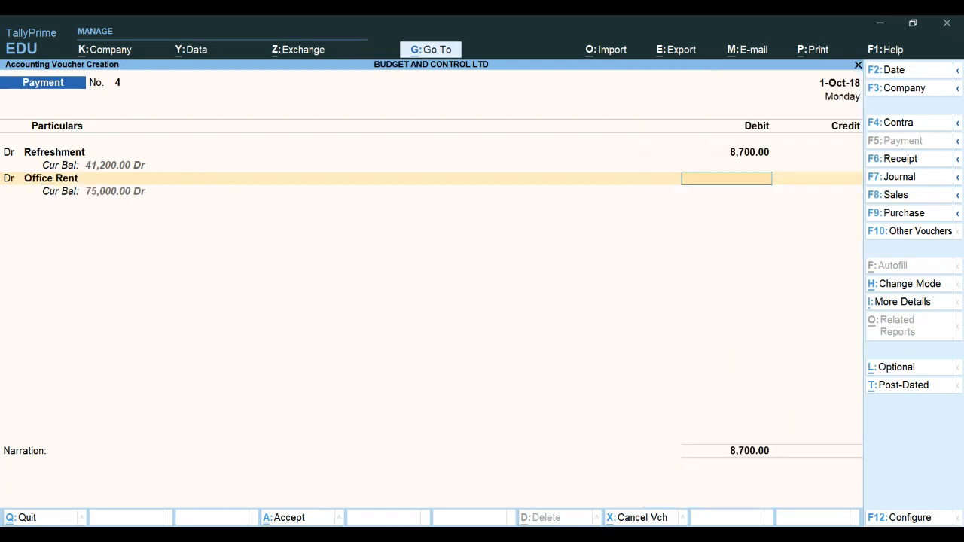
{"action": "type", "text": "260000"}
{"action": "key", "text": "BackSpace"}
{"action": "key", "text": "Return"}
Add an Electricity Bill debit of 6,000 to the October payment voucher
{"action": "type", "text": "d"}
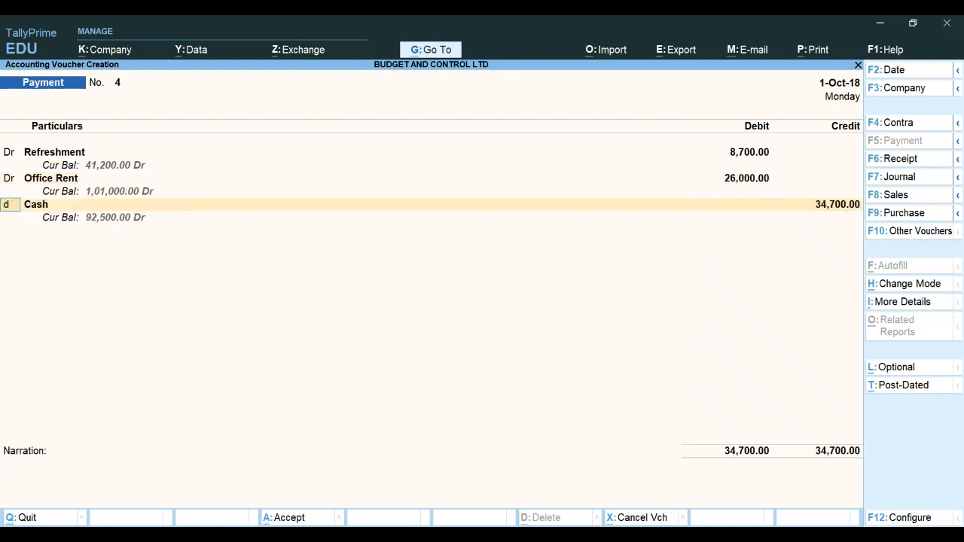
{"action": "key", "text": "Return"}
{"action": "key", "text": "Down"}
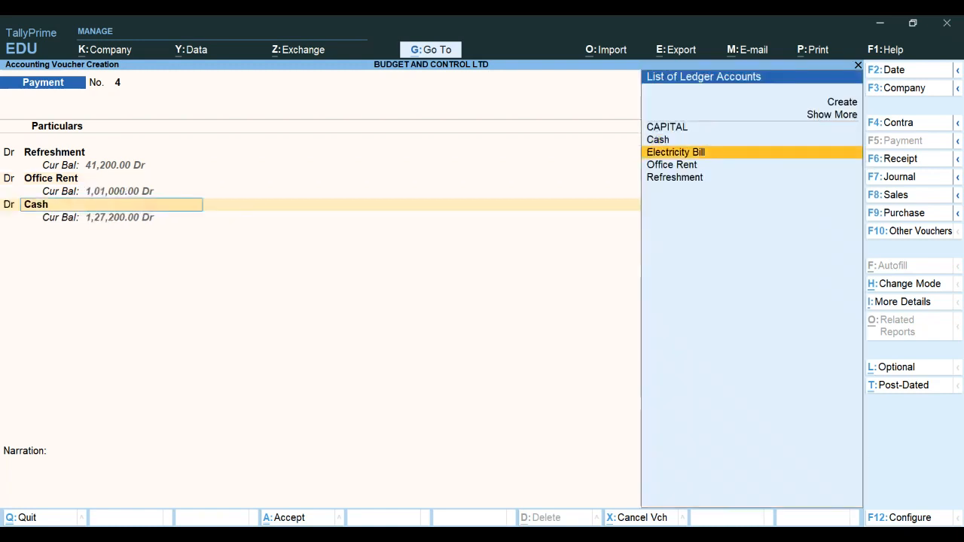
{"action": "key", "text": "Return"}
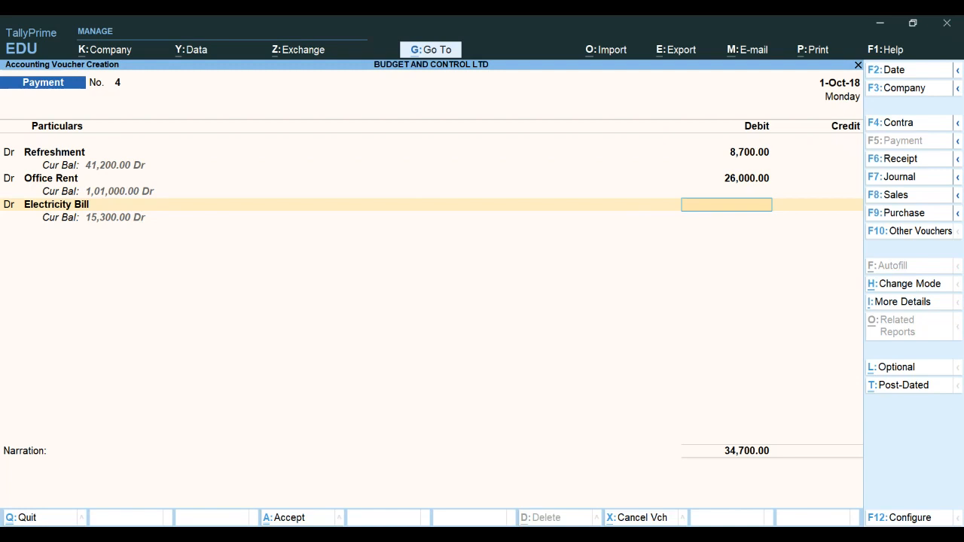
{"action": "type", "text": "6000"}
{"action": "key", "text": "Return"}
{"action": "key", "text": "Return"}
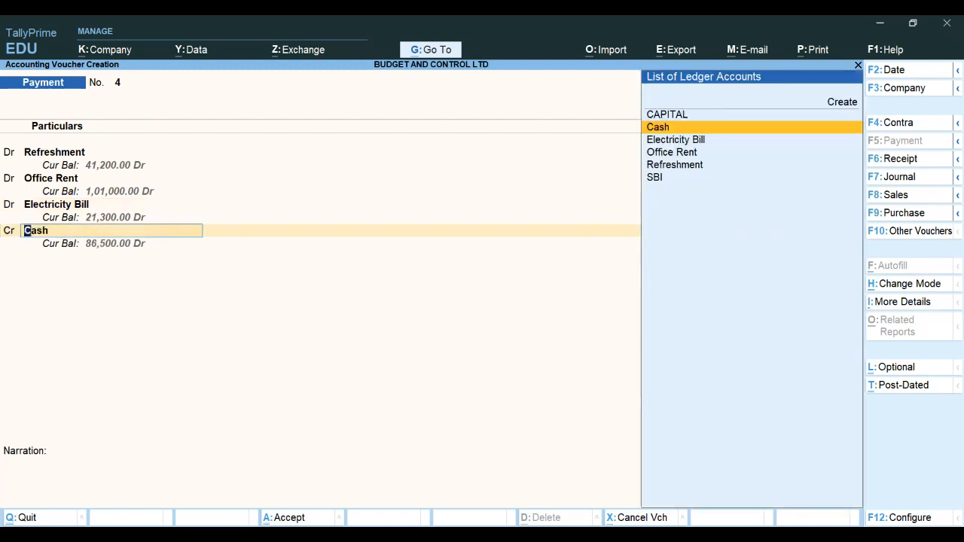
Credit Cash for the 40,700 total and accept the October payment voucher
{"action": "key", "text": "Return"}
{"action": "key", "text": "Return"}
{"action": "key", "text": "Return"}
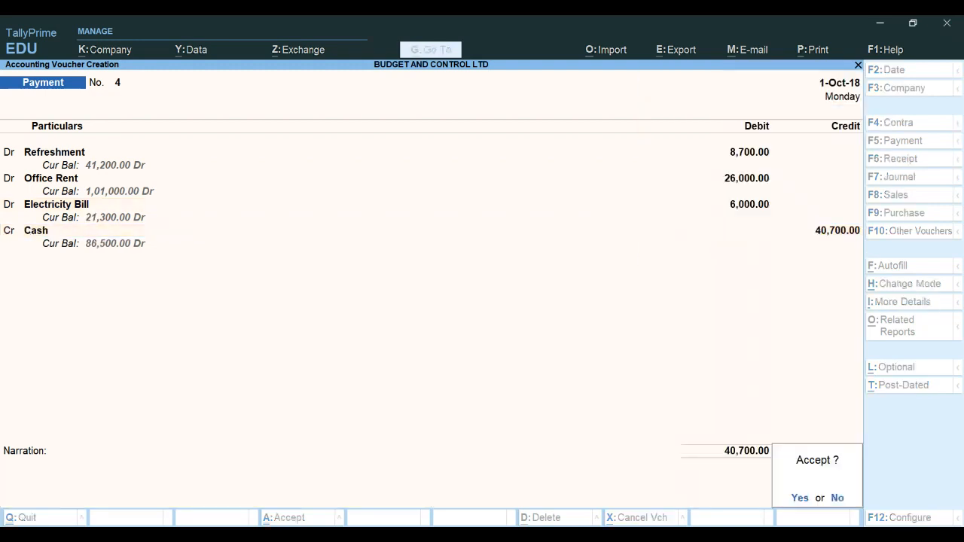
{"action": "key", "text": "y"}
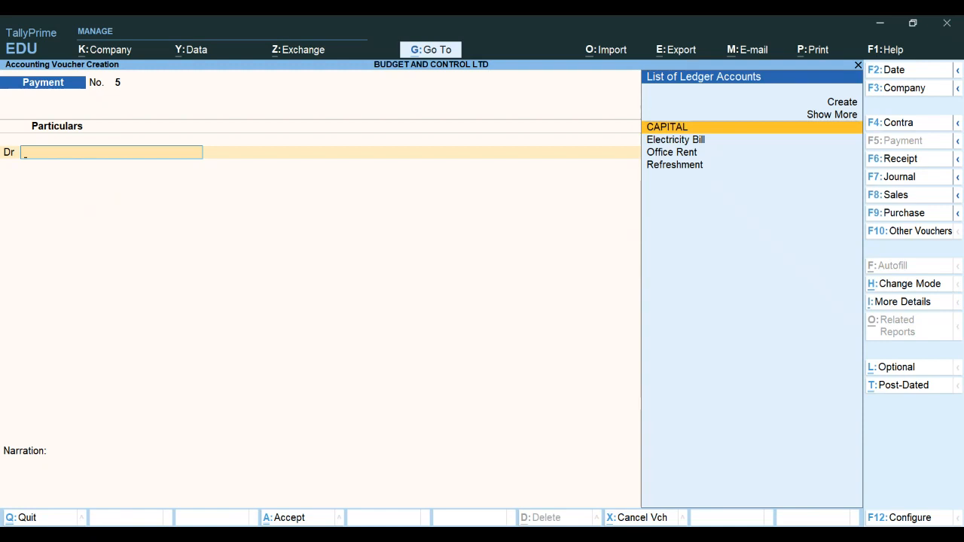
Leave voucher entry and open the Trial Balance report
{"action": "key", "text": "Escape"}
{"action": "key", "text": "y"}
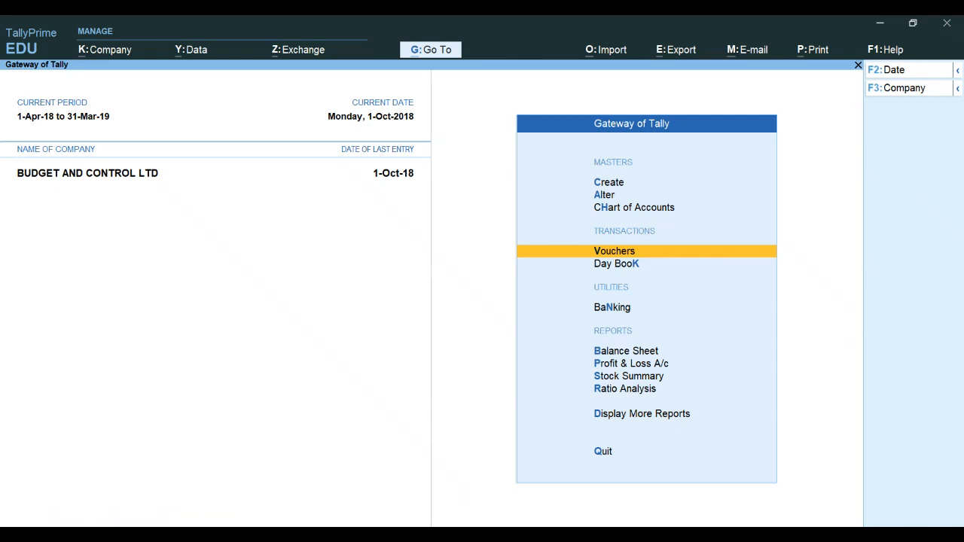
{"action": "key", "text": "Down"}
{"action": "key", "text": "Down"}
{"action": "key", "text": "Down"}
{"action": "key", "text": "Down"}
{"action": "key", "text": "Down"}
{"action": "key", "text": "Down"}
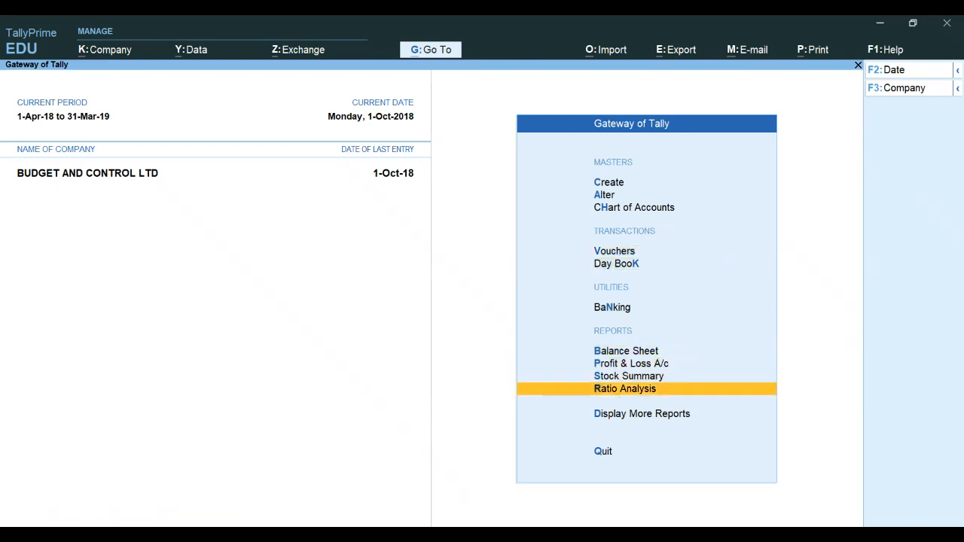
{"action": "key", "text": "Down"}
{"action": "key", "text": "Return"}
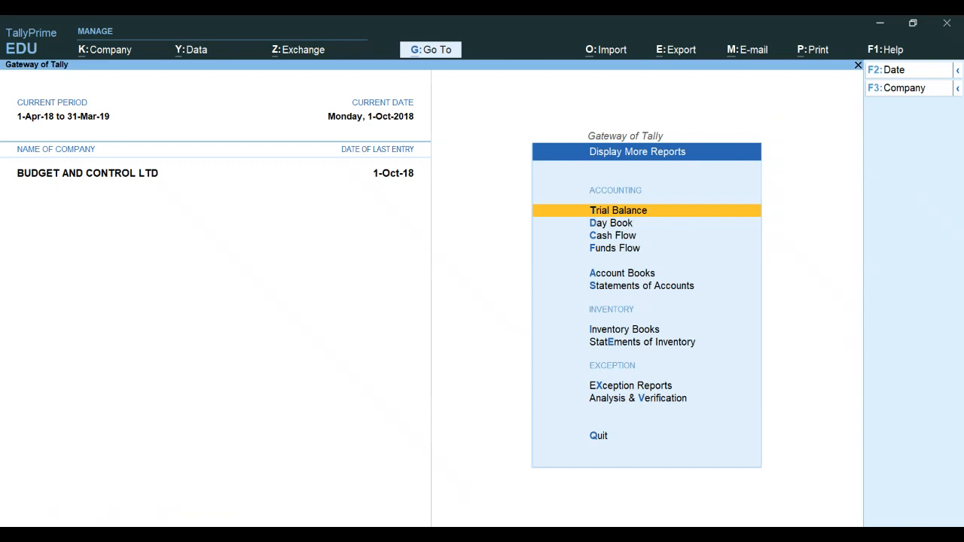
{"action": "key", "text": "Return"}
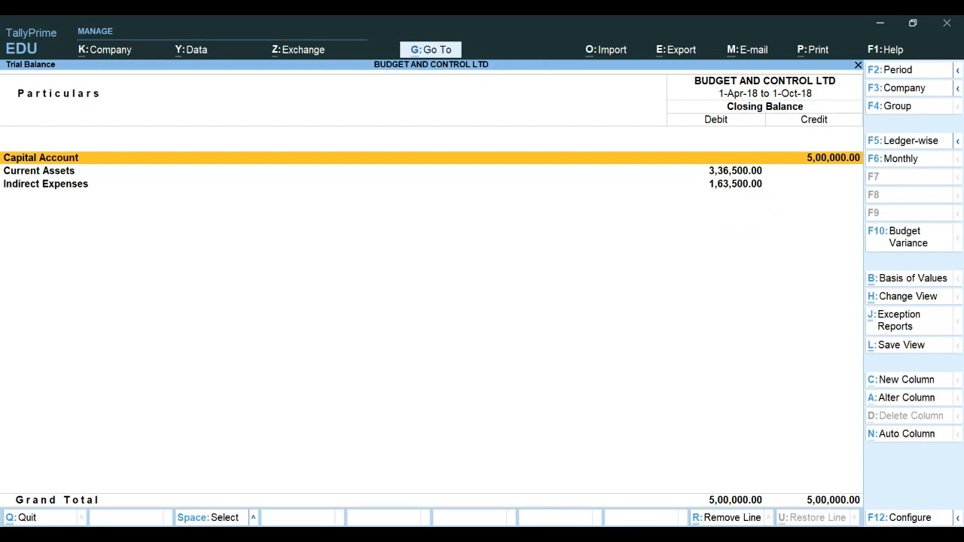
Compare the Trial Balance against Budget for July to October, 2018 for the period 1-7-2018 to 31-10-2018
{"action": "key", "text": "F10"}
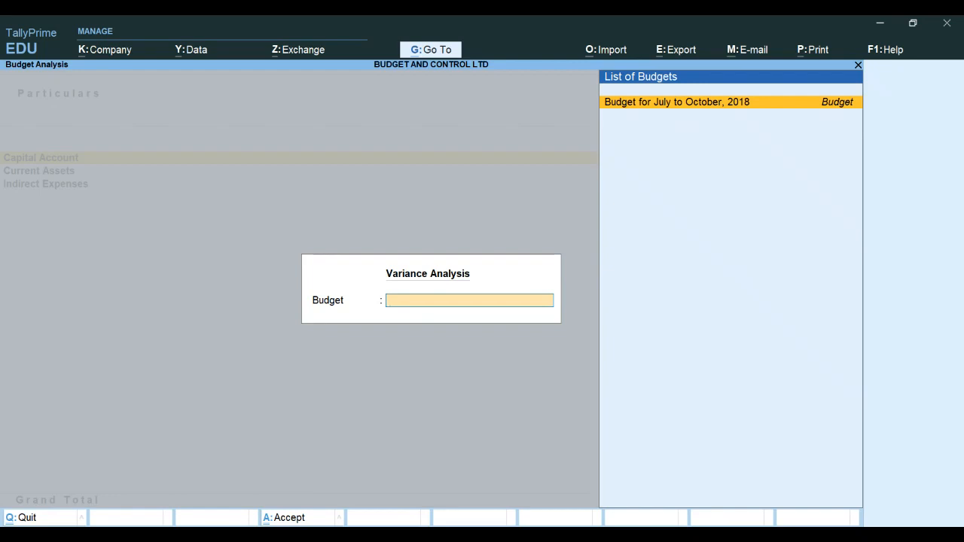
{"action": "key", "text": "Return"}
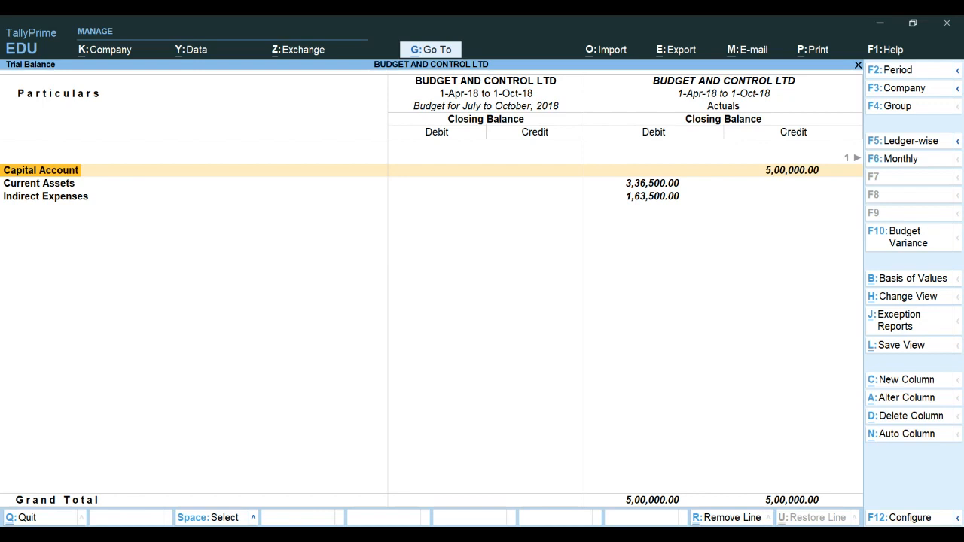
{"action": "key", "text": "F2"}
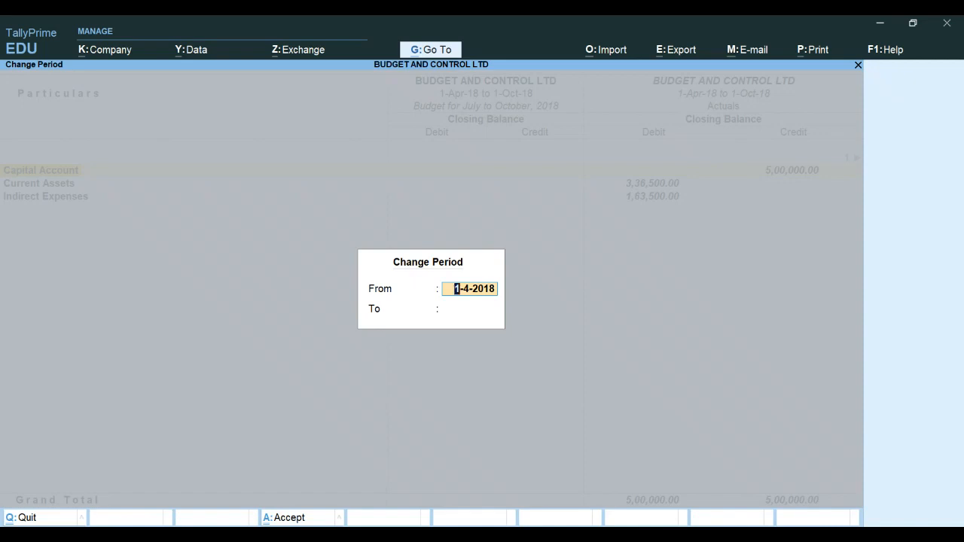
{"action": "type", "text": "1-7-18"}
{"action": "key", "text": "Return"}
{"action": "type", "text": "31.10.18"}
{"action": "key", "text": "Return"}
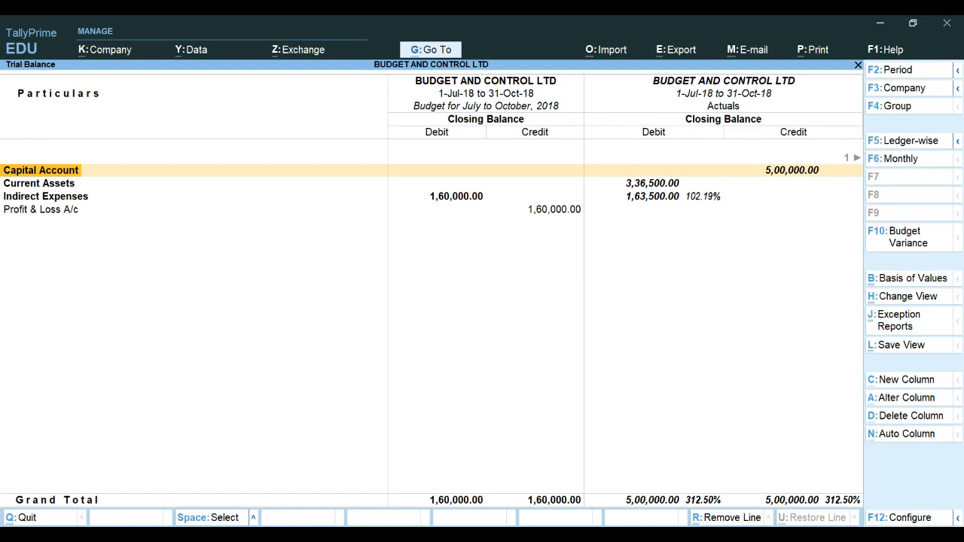
Drill into the OFFICE EXPENSES group in the budget comparison
{"action": "key", "text": "F4"}
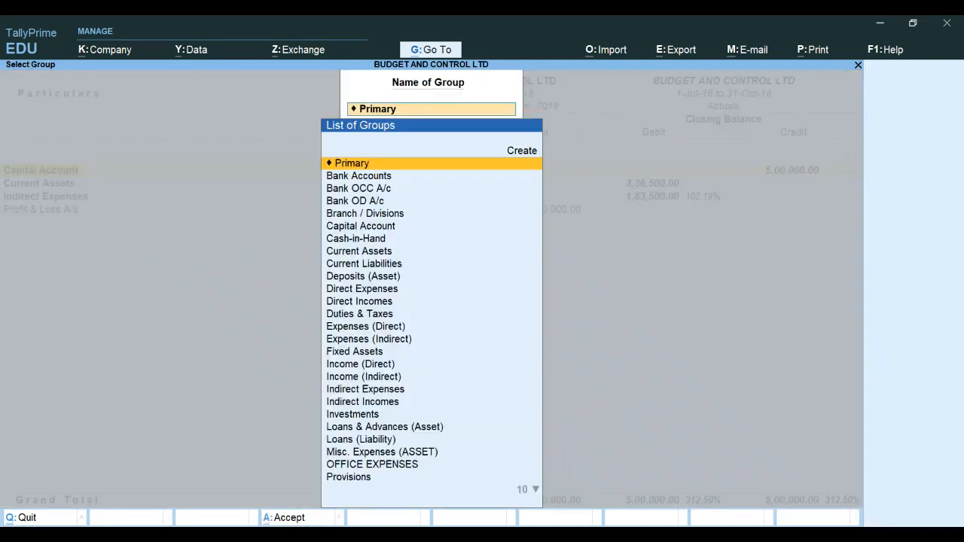
{"action": "key", "text": "Down"}
{"action": "key", "text": "Down"}
{"action": "key", "text": "Down"}
{"action": "key", "text": "Down"}
{"action": "key", "text": "Down"}
{"action": "key", "text": "Down"}
{"action": "key", "text": "Down"}
{"action": "key", "text": "Down"}
{"action": "key", "text": "Down"}
{"action": "key", "text": "Down"}
{"action": "key", "text": "Down"}
{"action": "key", "text": "Down"}
{"action": "key", "text": "Down"}
{"action": "key", "text": "Down"}
{"action": "key", "text": "Down"}
{"action": "key", "text": "Down"}
{"action": "key", "text": "Down"}
{"action": "key", "text": "Down"}
{"action": "key", "text": "Down"}
{"action": "key", "text": "Down"}
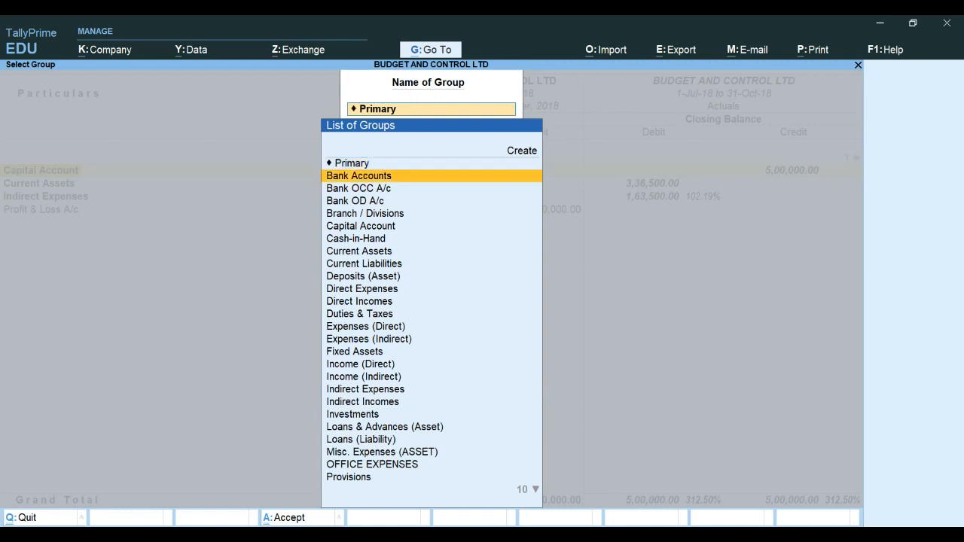
{"action": "key", "text": "Up"}
{"action": "key", "text": "Up"}
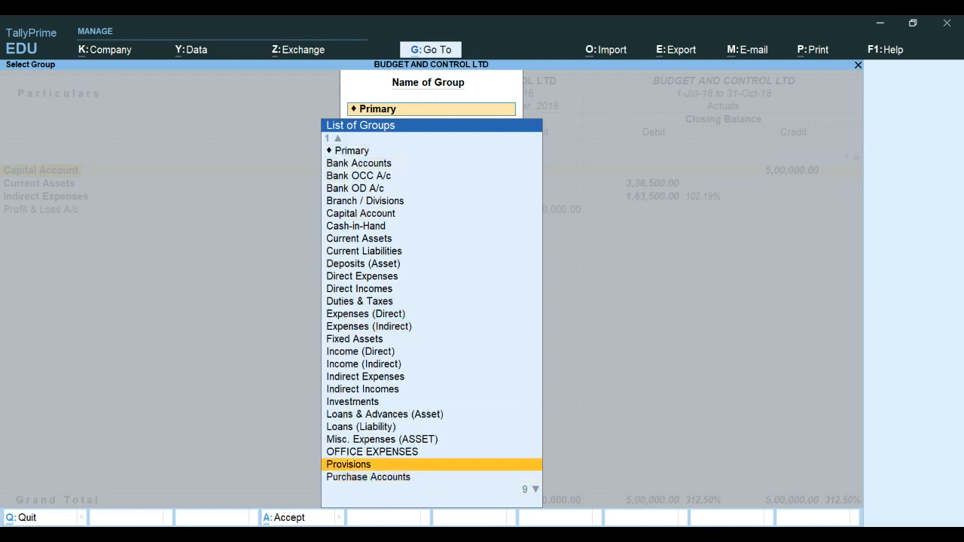
{"action": "key", "text": "Return"}
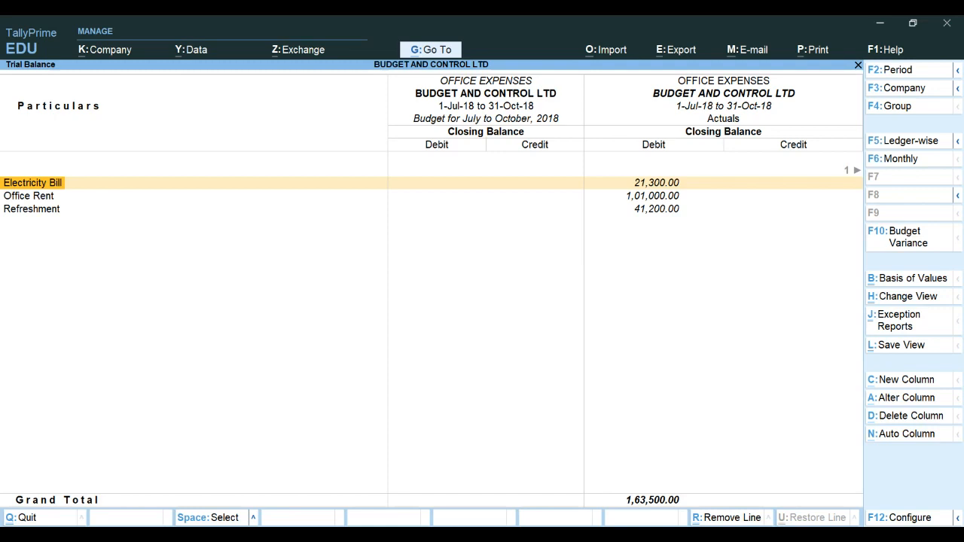
Scroll through the report's budget and variance columns and leave the report
{"action": "key", "text": "alt"}
{"action": "key", "text": "alt+F5"}
{"action": "key", "text": "alt+F5"}
{"action": "key", "text": "alt"}
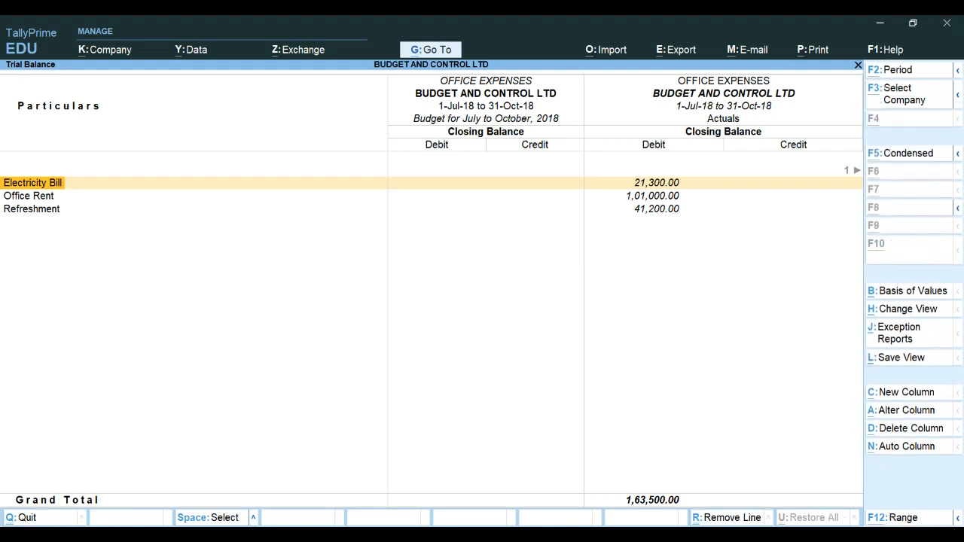
{"action": "key", "text": "Right"}
{"action": "key", "text": "Right"}
{"action": "key", "text": "Right"}
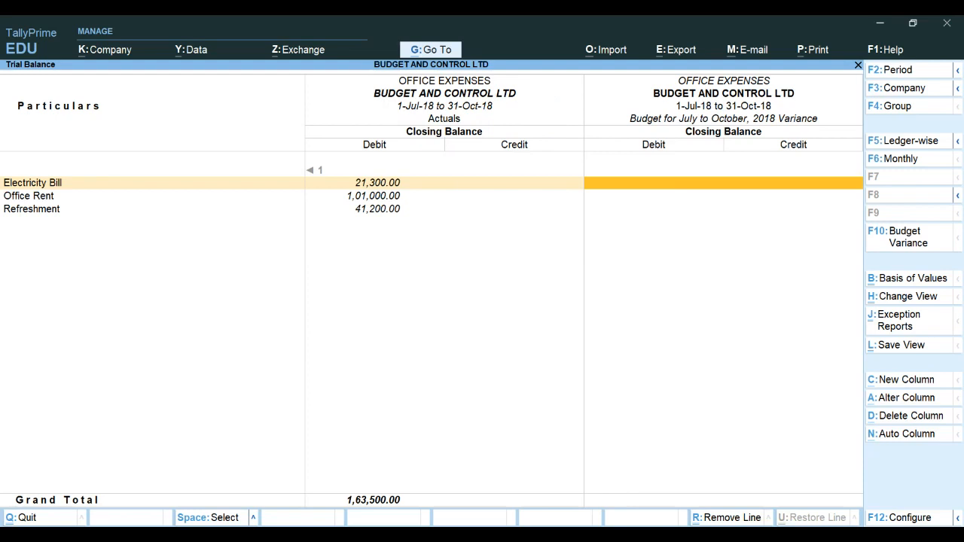
{"action": "key", "text": "alt"}
{"action": "key", "text": "Escape"}
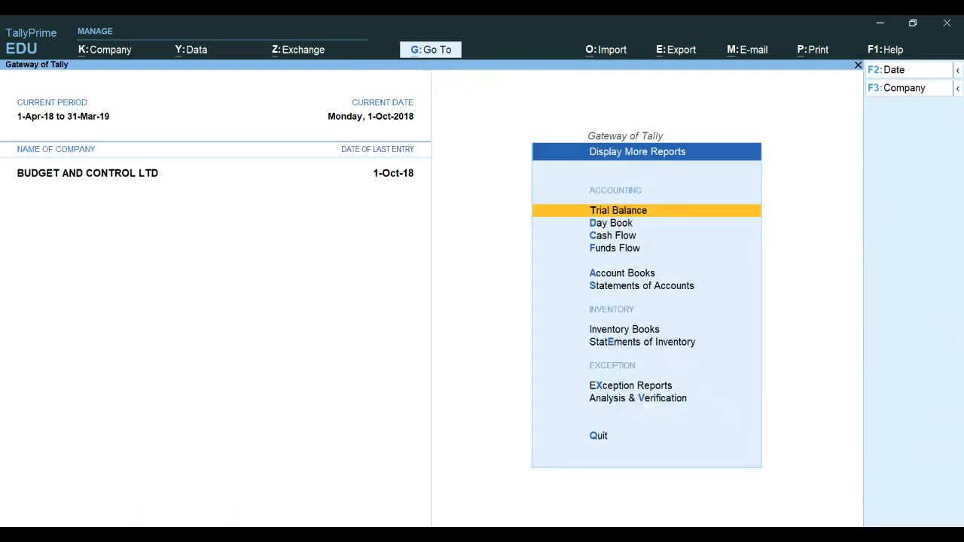
Reopen the Trial Balance with the Budget for July to October, 2018 comparison
{"action": "key", "text": "Return"}
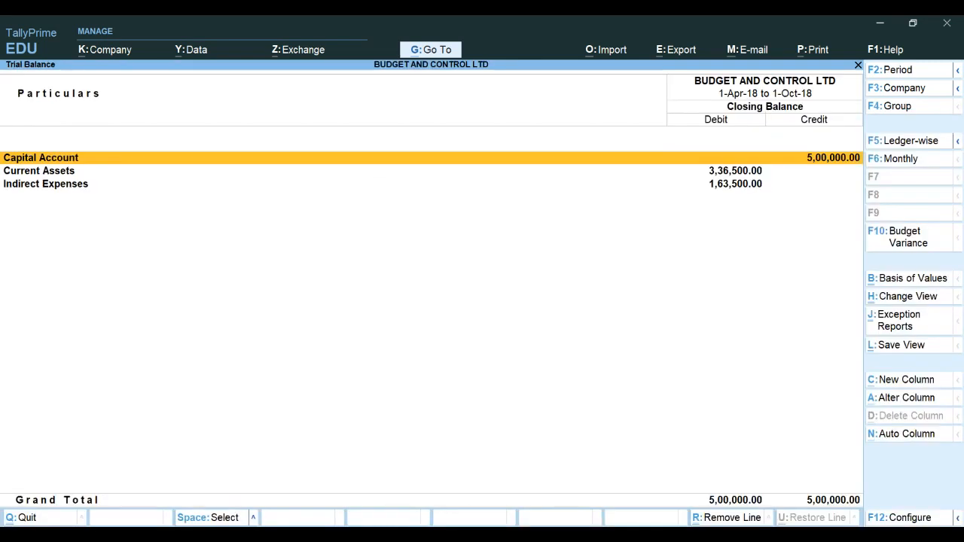
{"action": "key", "text": "F10"}
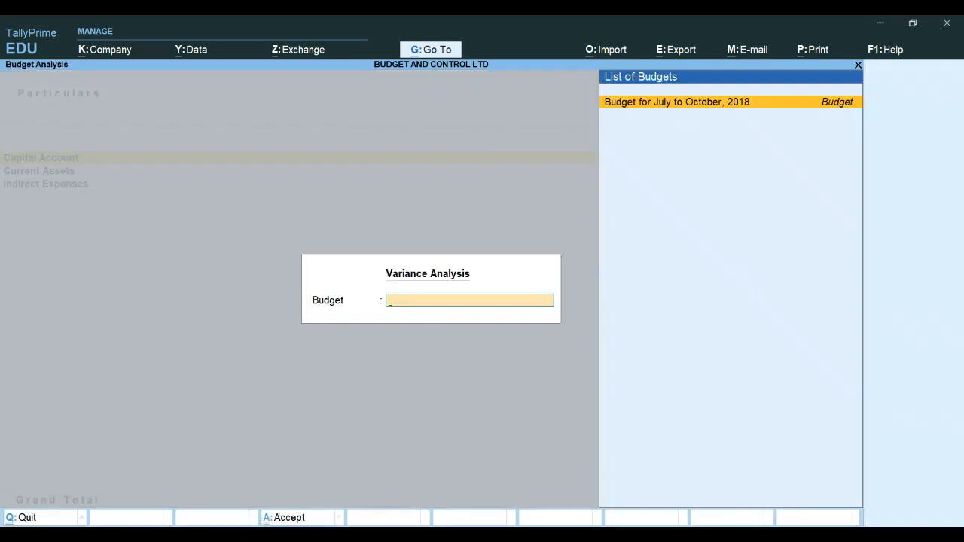
{"action": "key", "text": "Return"}
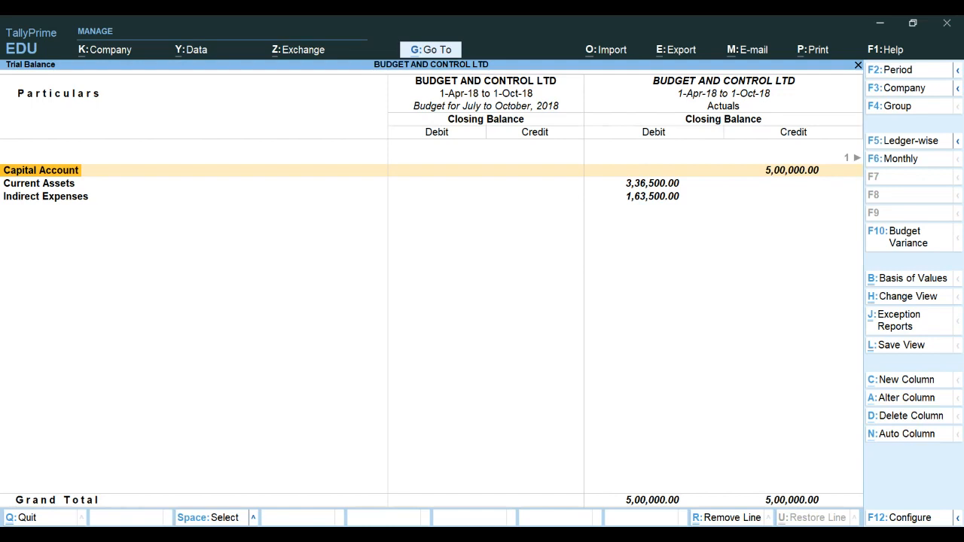
Set the report period from 1-7-2018 to 31-10-2018
{"action": "key", "text": "F2"}
{"action": "type", "text": "1-7-2018"}
{"action": "key", "text": "Return"}
{"action": "type", "text": "31.10.18"}
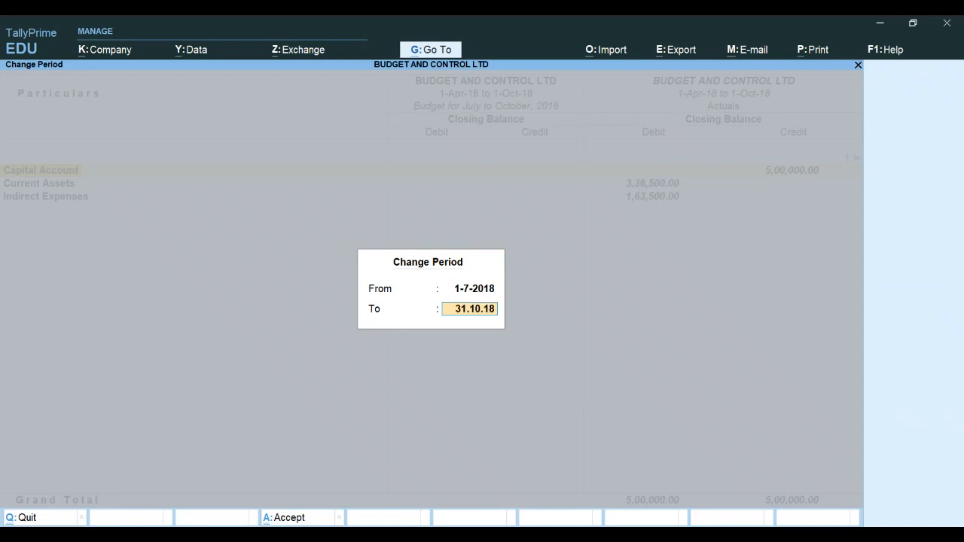
{"action": "key", "text": "Return"}
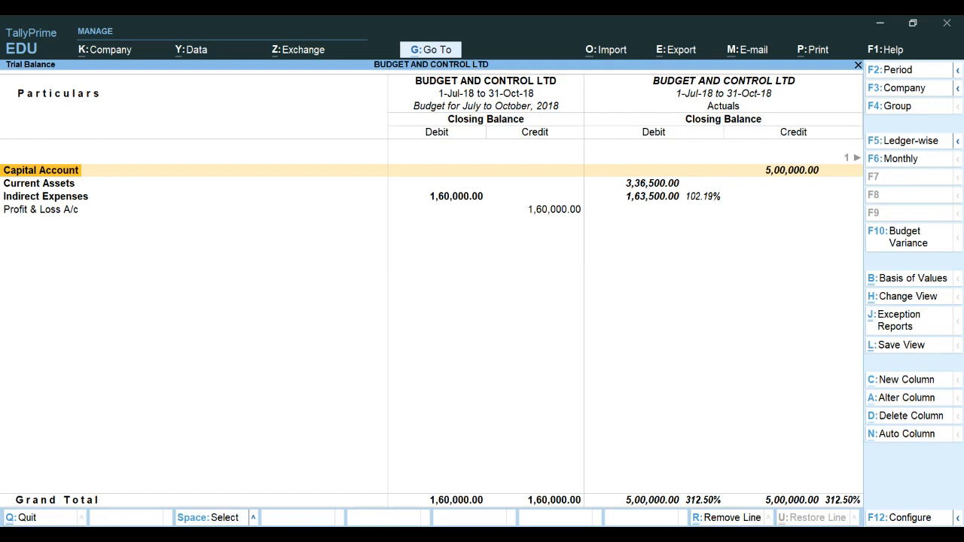
Show the OFFICE EXPENSES group in the budget comparison
{"action": "key", "text": "F4"}
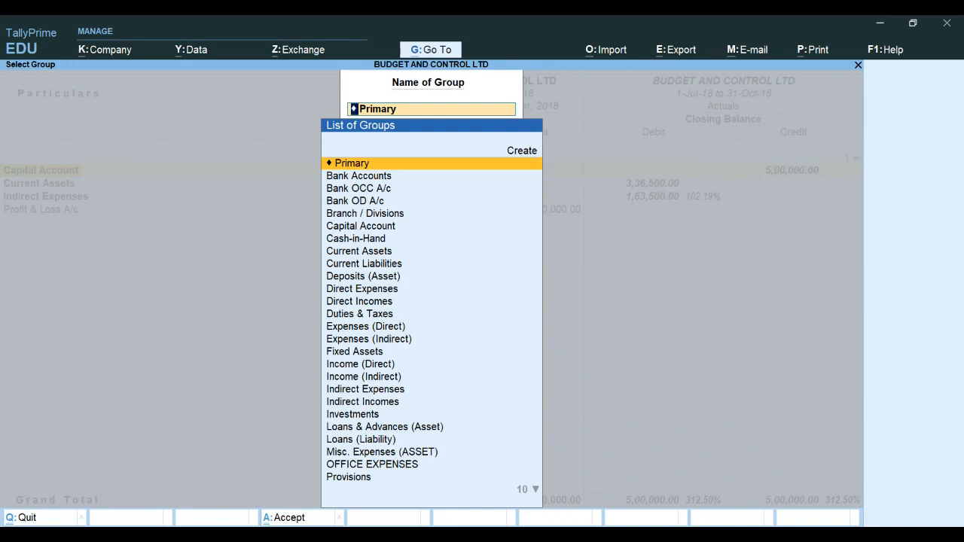
{"action": "type", "text": "O"}
{"action": "key", "text": "Return"}
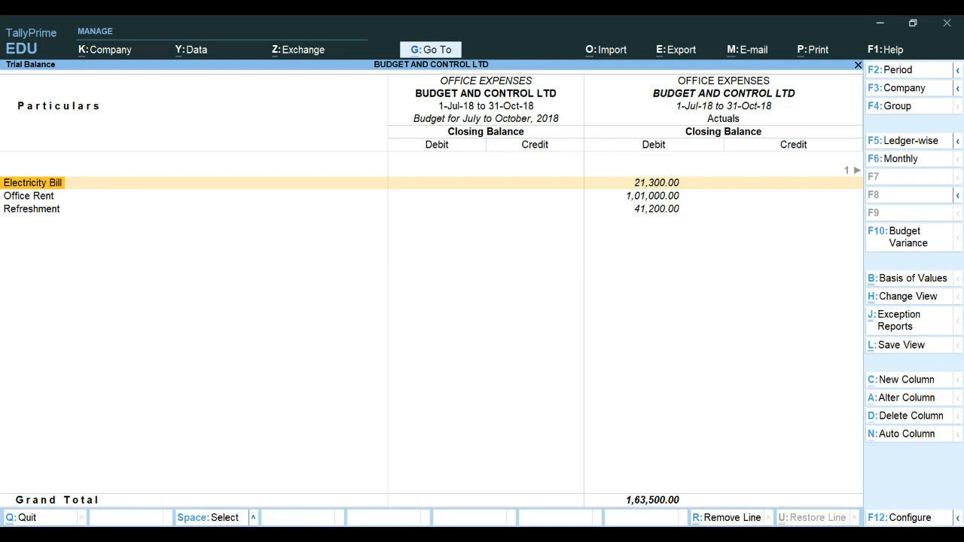
Scroll across the budget, actuals and variance columns of the OFFICE EXPENSES report
{"action": "key", "text": "Right"}
{"action": "key", "text": "Right"}
{"action": "key", "text": "Right"}
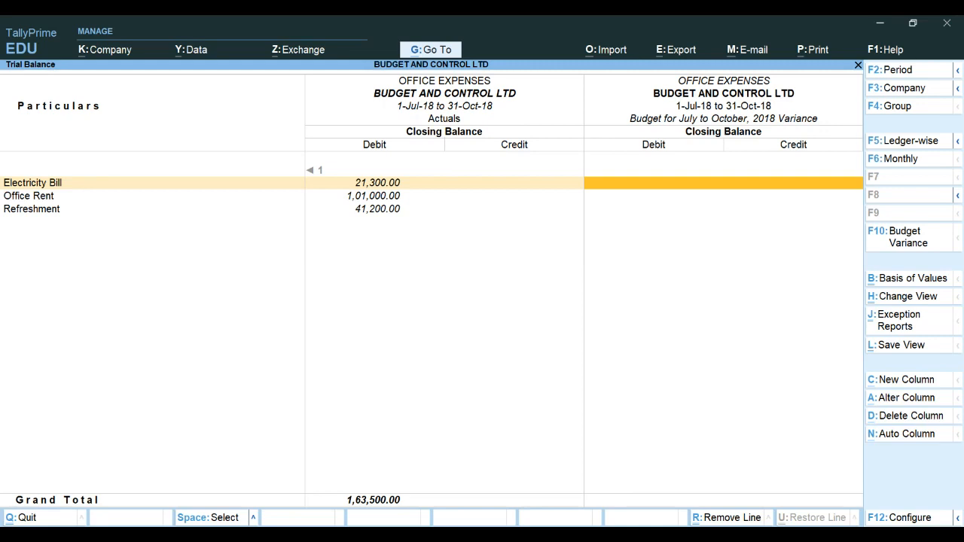
{"action": "key", "text": "Left"}
{"action": "key", "text": "Left"}
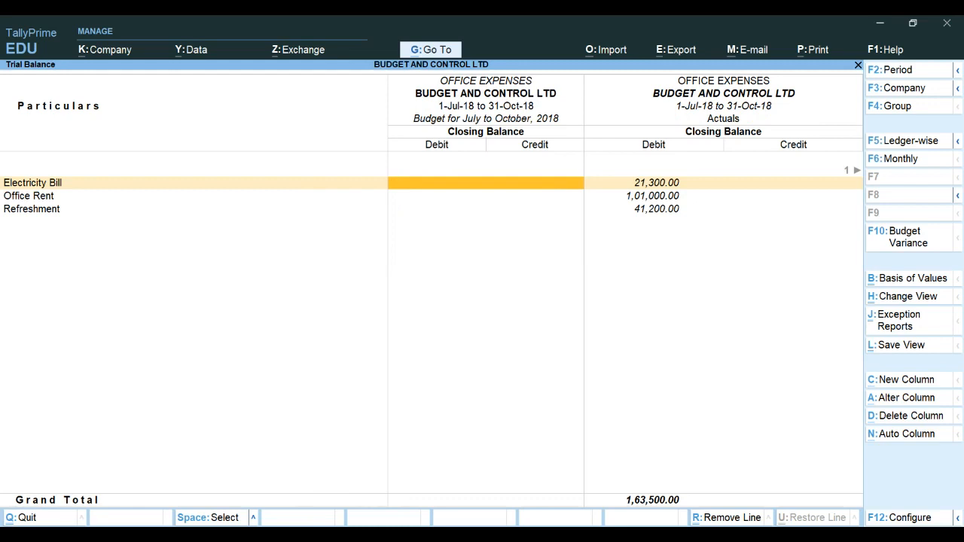
{"action": "key", "text": "alt+F5"}
{"action": "key", "text": "Right"}
{"action": "key", "text": "Right"}
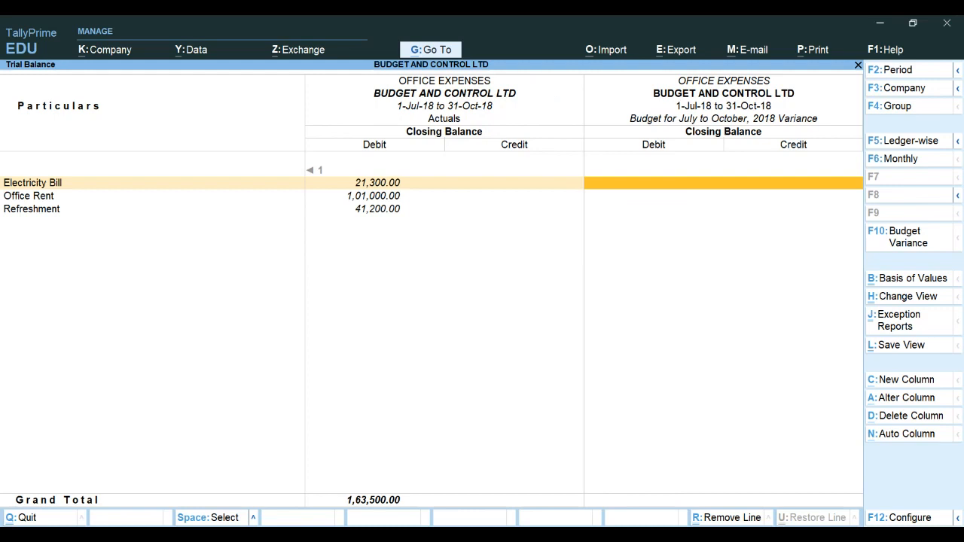
{"action": "key", "text": "Left"}
{"action": "key", "text": "Left"}
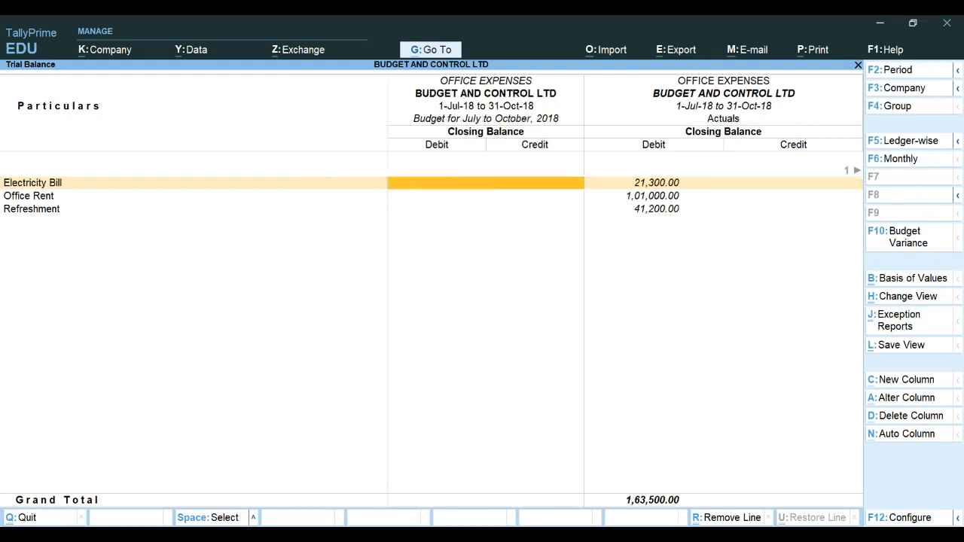
{"action": "left_click", "coordinate": [911, 241]}
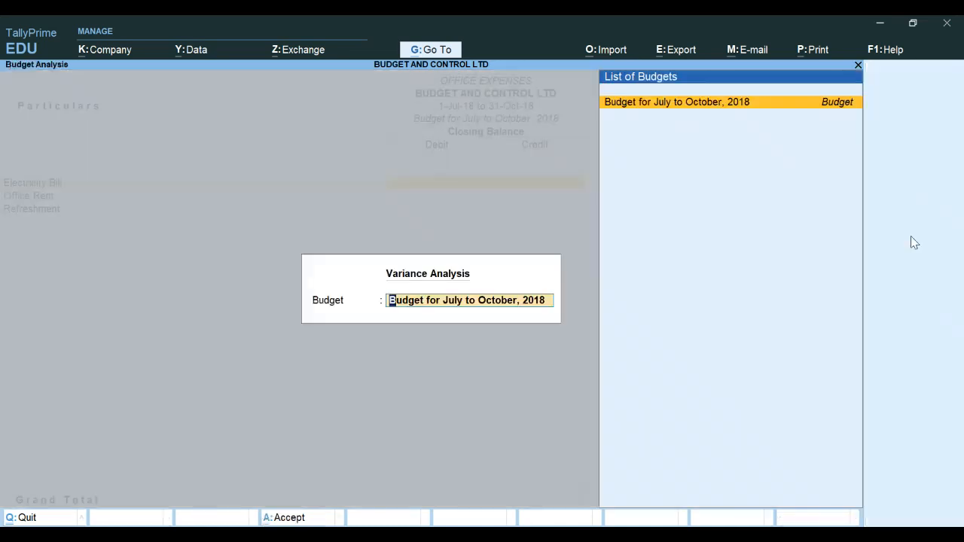
{"action": "key", "text": "Return"}
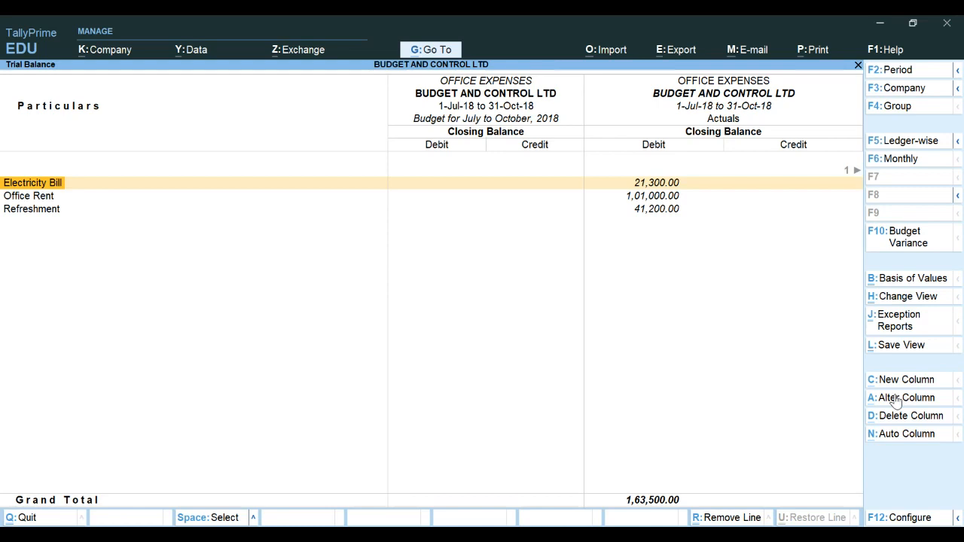
{"action": "left_click", "coordinate": [889, 435]}
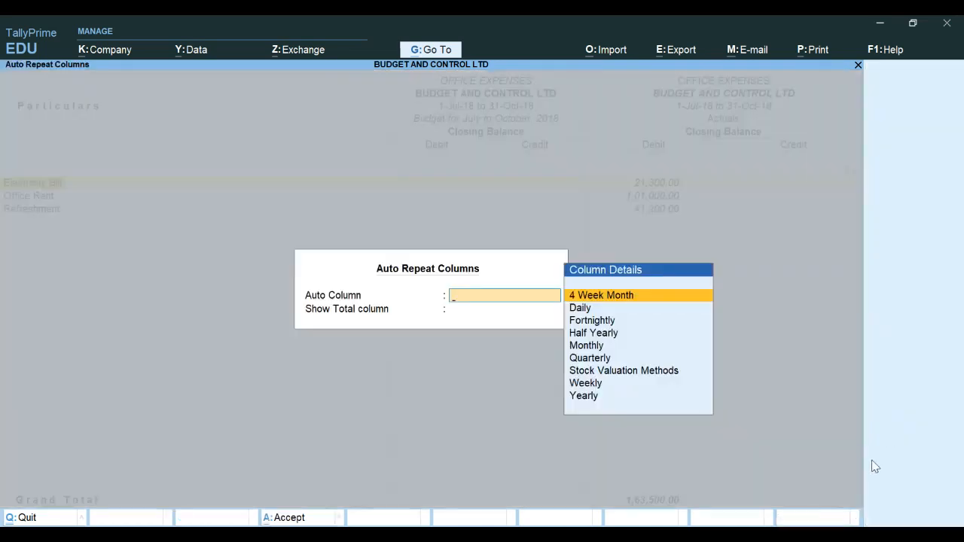
{"action": "key", "text": "Escape"}
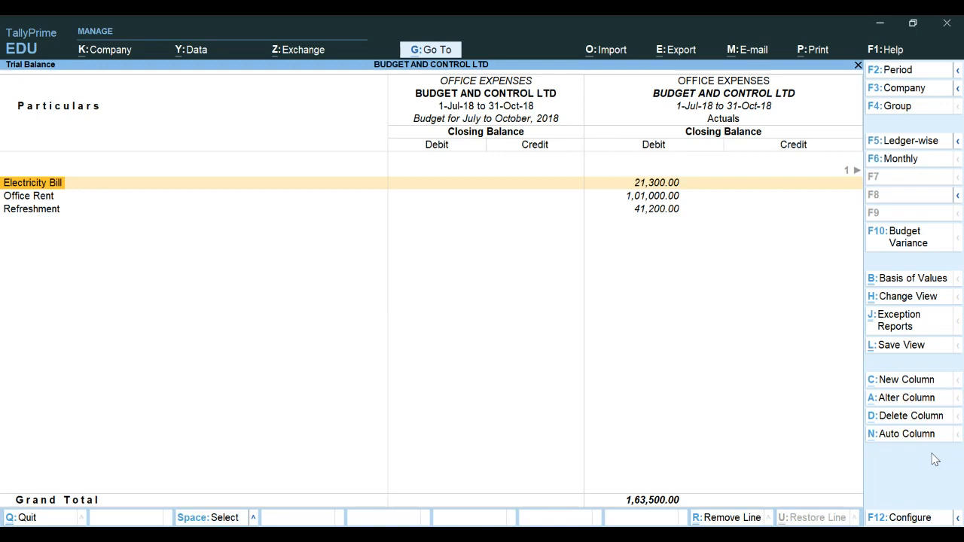
Add a column for Budget for July to October, 2018, 1-Jul-18 to 31-Oct-18, with Show variance set to Yes
{"action": "key", "text": "Right"}
{"action": "key", "text": "Right"}
{"action": "key", "text": "Right"}
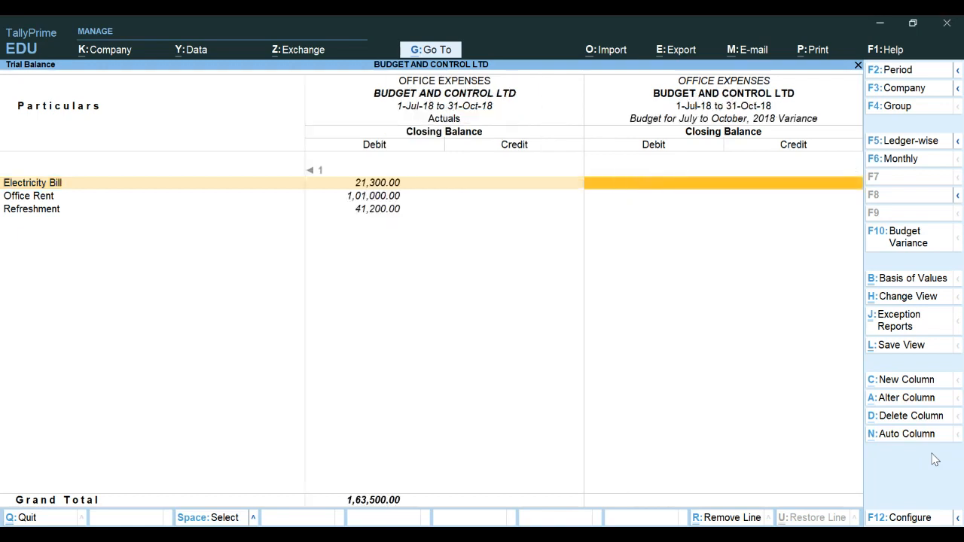
{"action": "key", "text": "Left"}
{"action": "key", "text": "Left"}
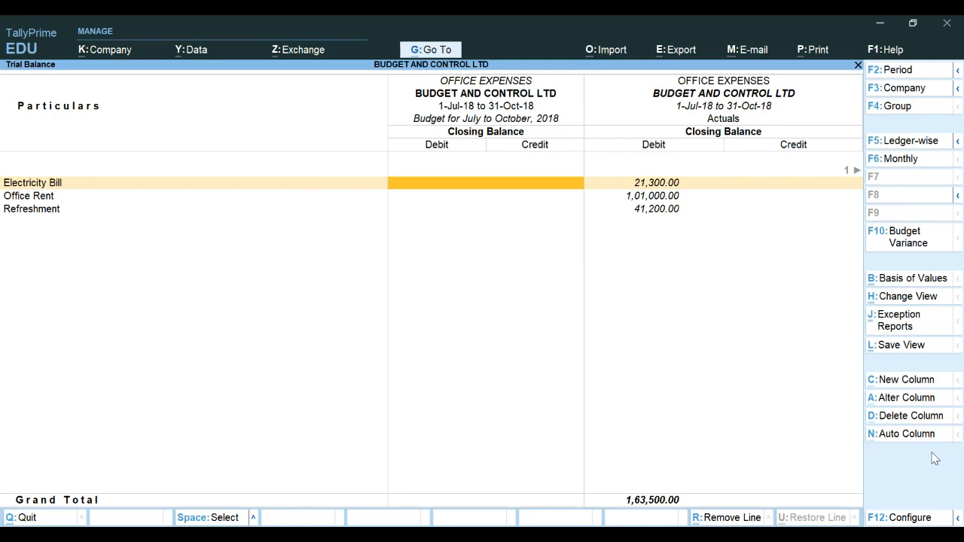
{"action": "left_click", "coordinate": [902, 383]}
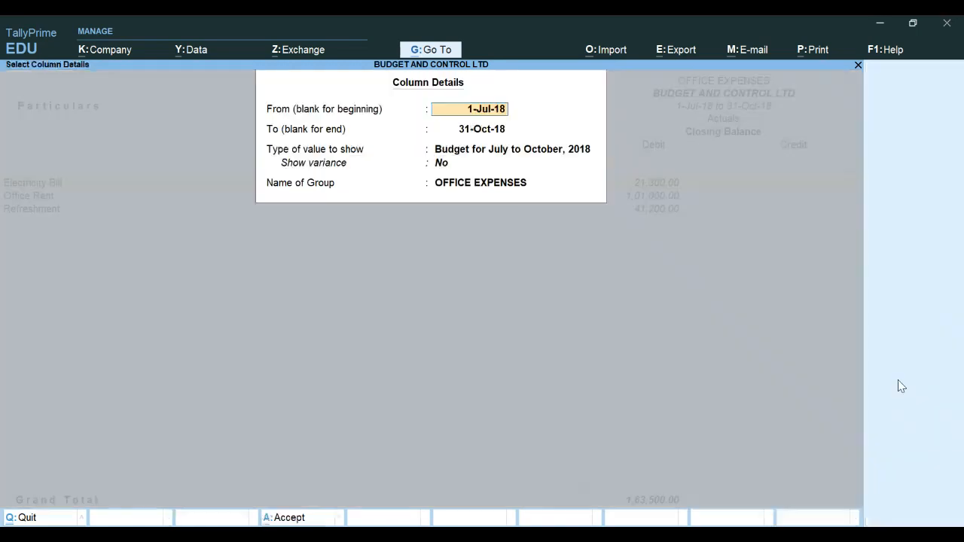
{"action": "key", "text": "Return"}
{"action": "key", "text": "Return"}
{"action": "key", "text": "Return"}
{"action": "key", "text": "Return"}
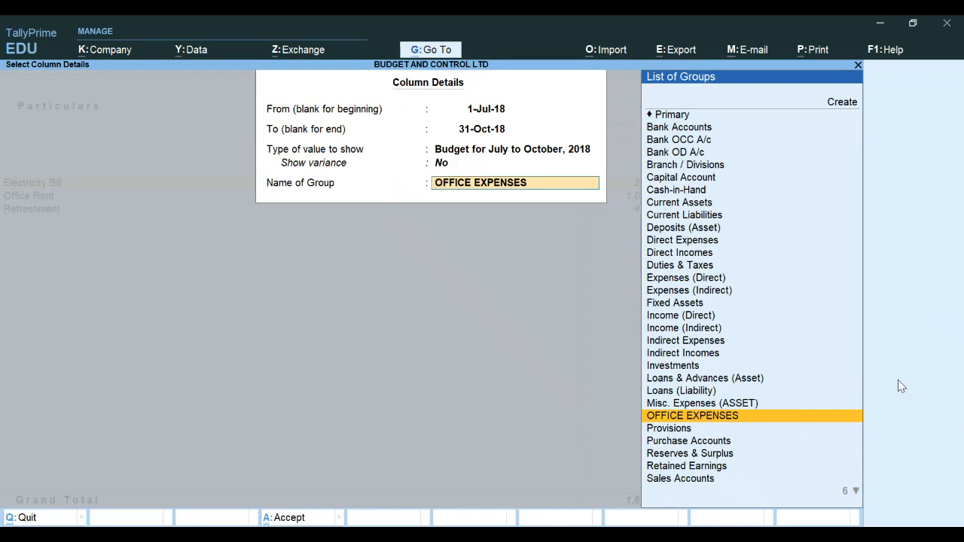
{"action": "key", "text": "BackSpace"}
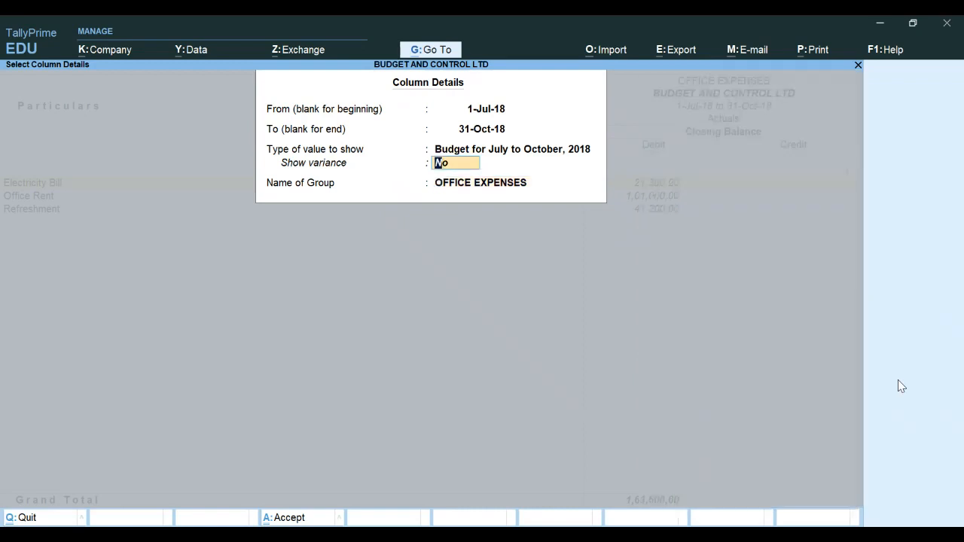
{"action": "type", "text": "y"}
{"action": "key", "text": "Return"}
{"action": "key", "text": "Return"}
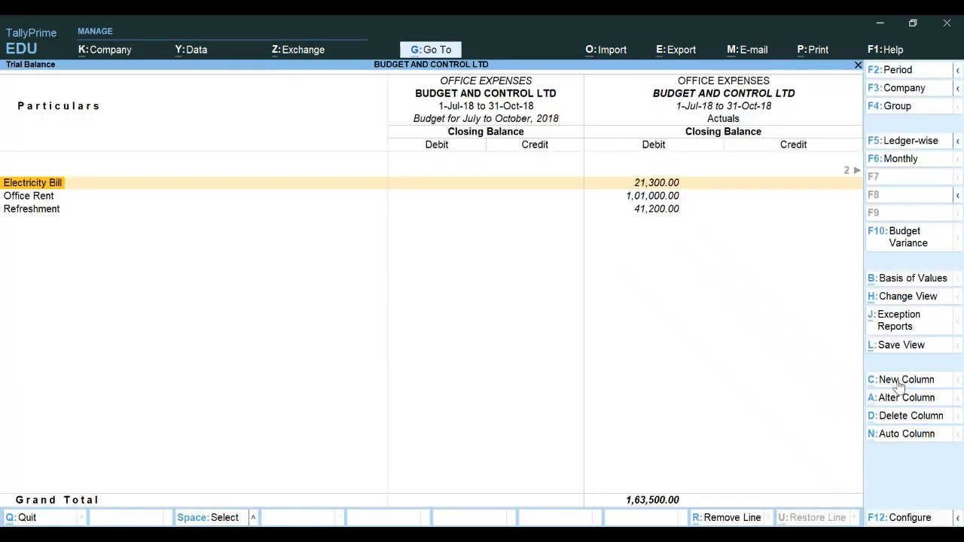
Configure the report to show opening balance, a total column, percentages of totals, and all levels expanded in detailed format
{"action": "key", "text": "Right"}
{"action": "key", "text": "Right"}
{"action": "key", "text": "Right"}
{"action": "key", "text": "Left"}
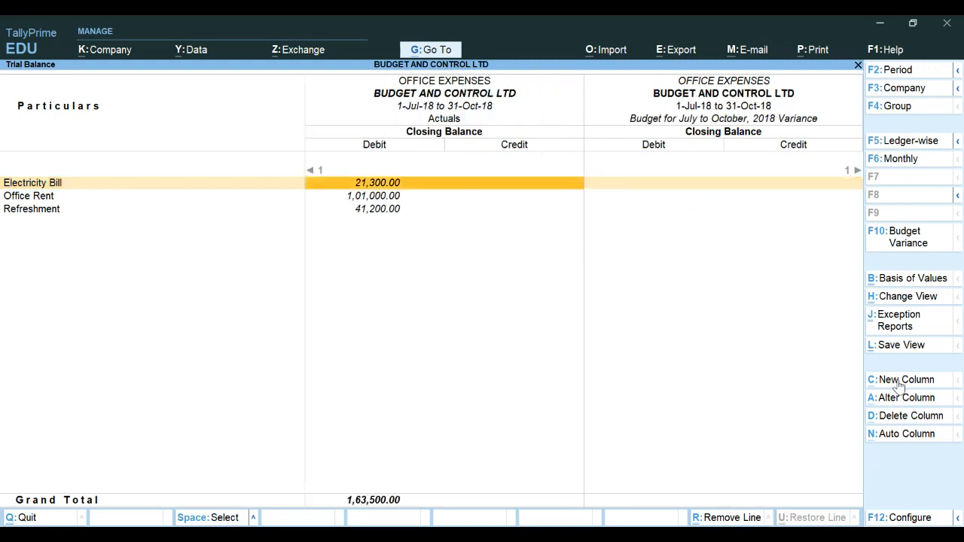
{"action": "key", "text": "Left"}
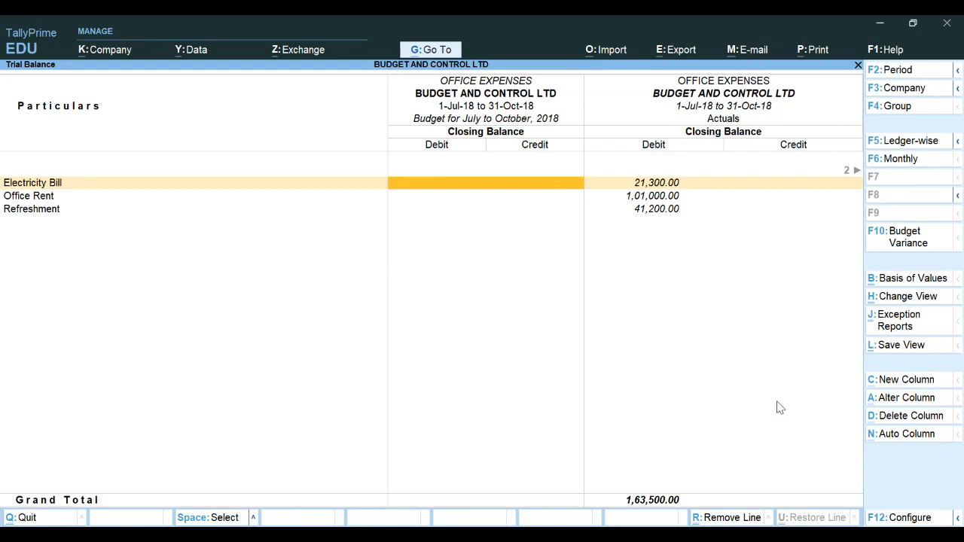
{"action": "left_click", "coordinate": [901, 519]}
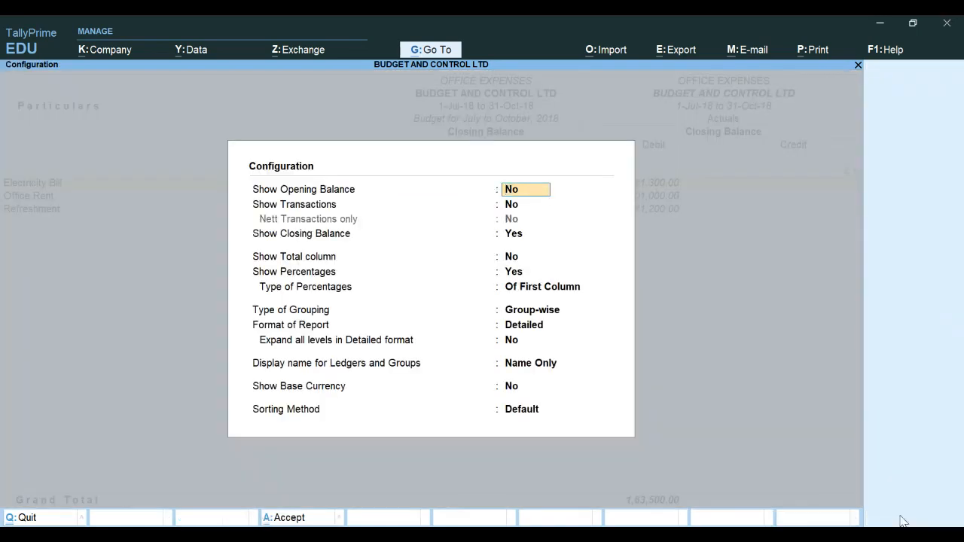
{"action": "type", "text": "y"}
{"action": "key", "text": "Return"}
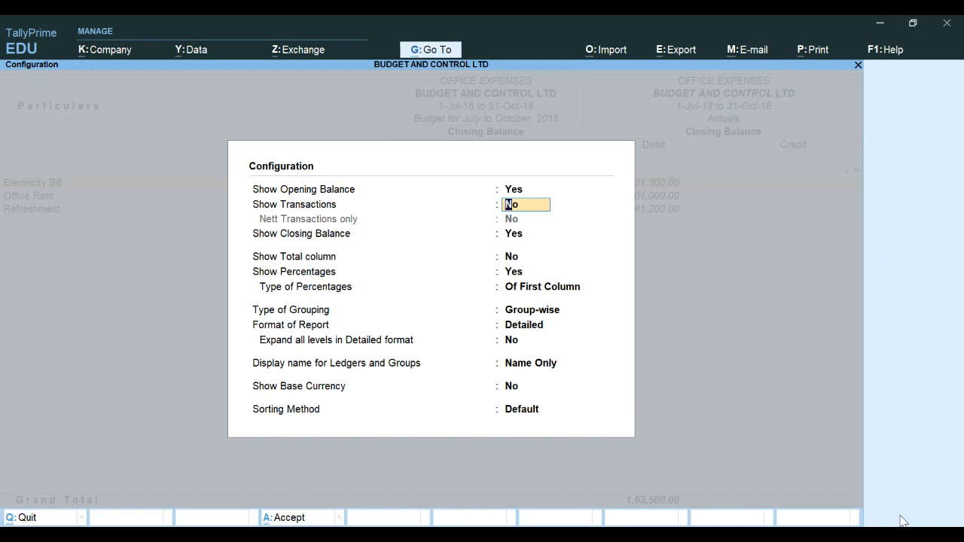
{"action": "key", "text": "Return"}
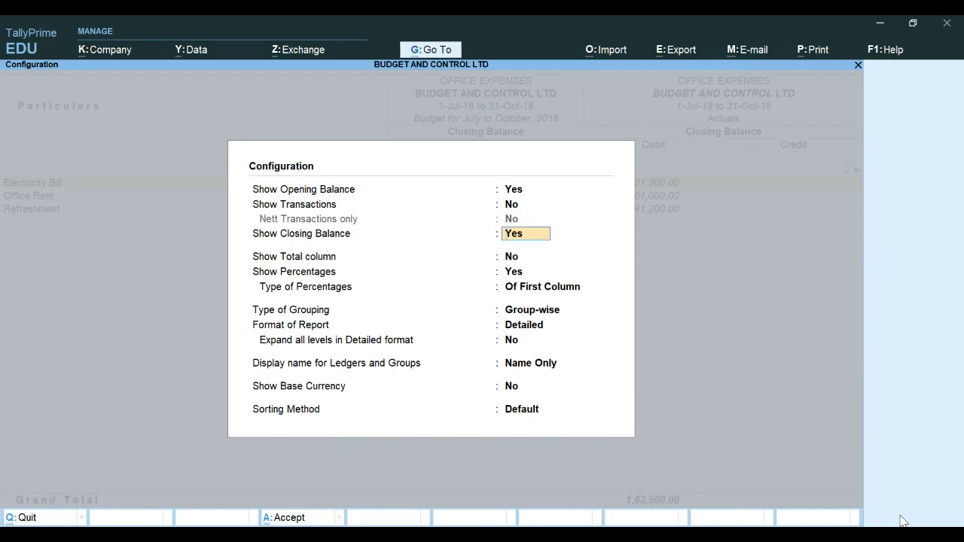
{"action": "key", "text": "Return"}
{"action": "key", "text": "y"}
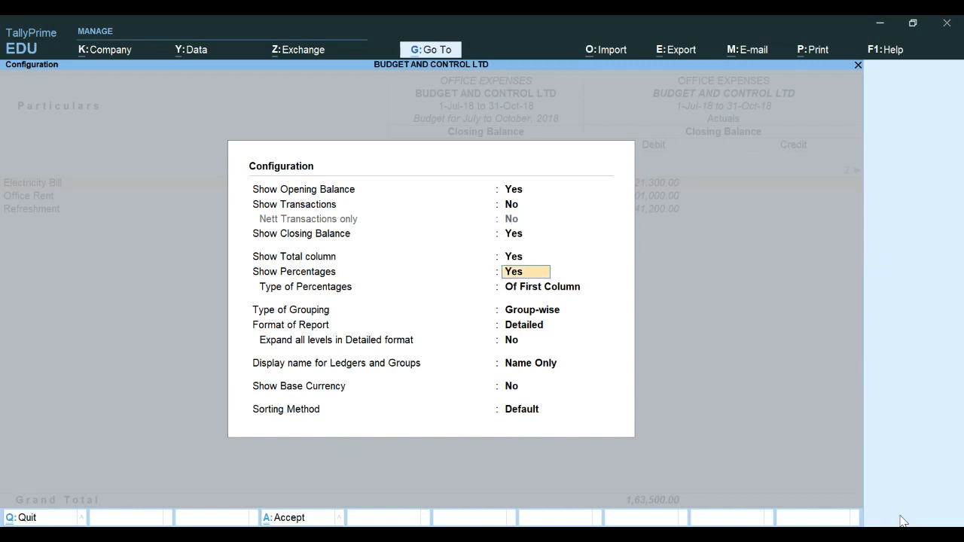
{"action": "key", "text": "Return"}
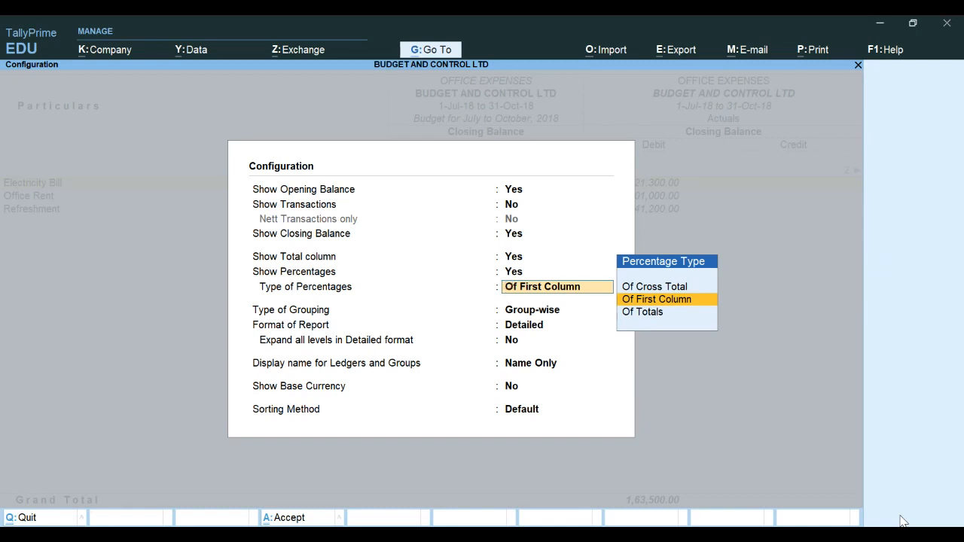
{"action": "key", "text": "Down"}
{"action": "key", "text": "Return"}
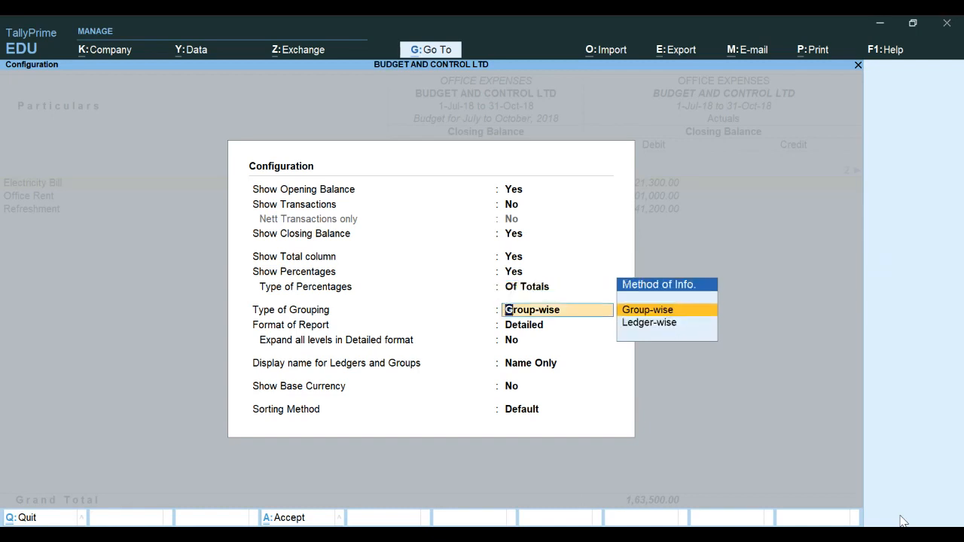
{"action": "key", "text": "Return"}
{"action": "key", "text": "Return"}
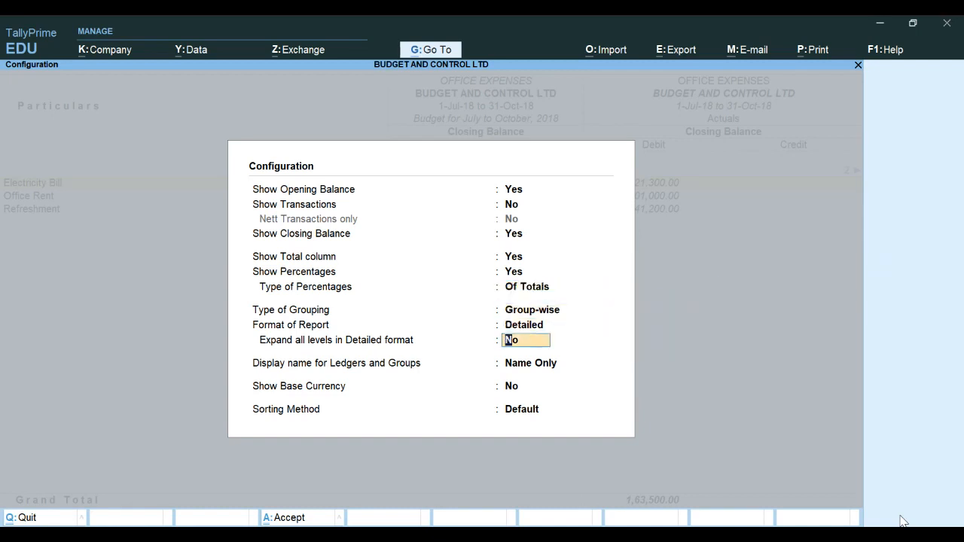
{"action": "key", "text": "y"}
{"action": "key", "text": "Return"}
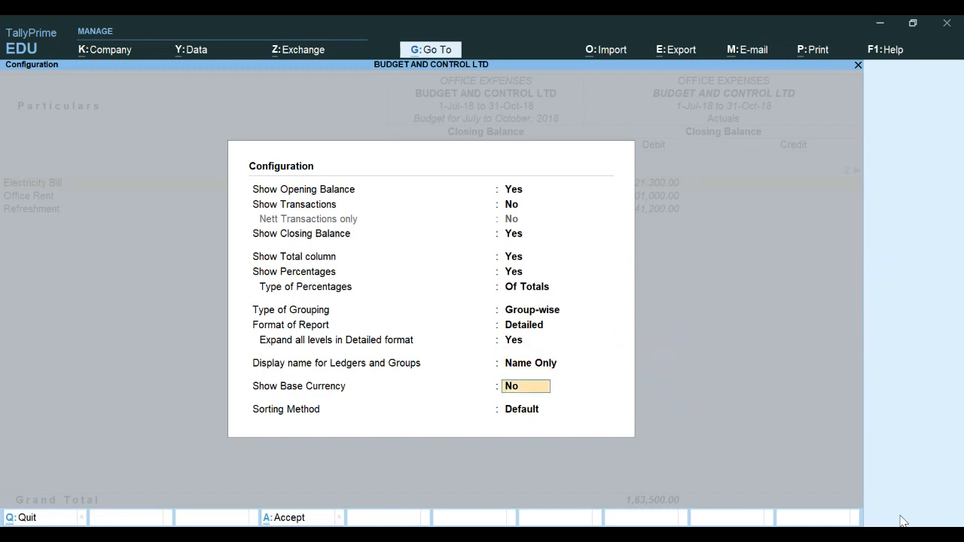
{"action": "key", "text": "Return"}
{"action": "key", "text": "Return"}
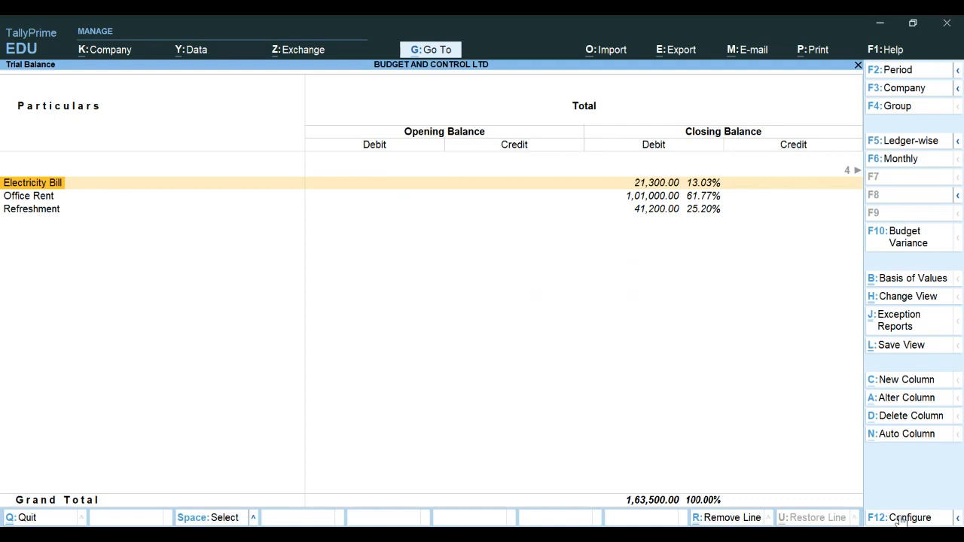
Scroll across the Total and Actuals columns of the OFFICE EXPENSES report
{"action": "key", "text": "Right"}
{"action": "key", "text": "Right"}
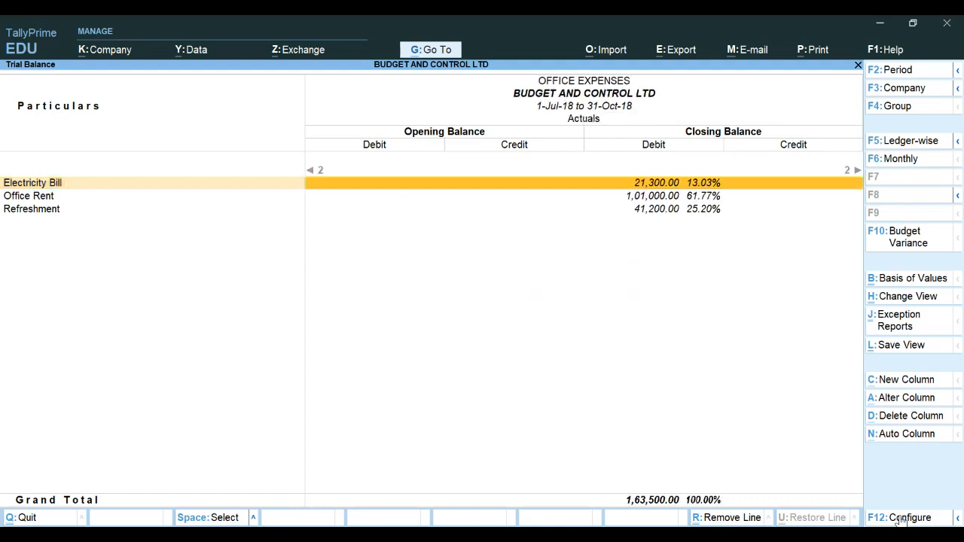
{"action": "key", "text": "Left"}
{"action": "key", "text": "Left"}
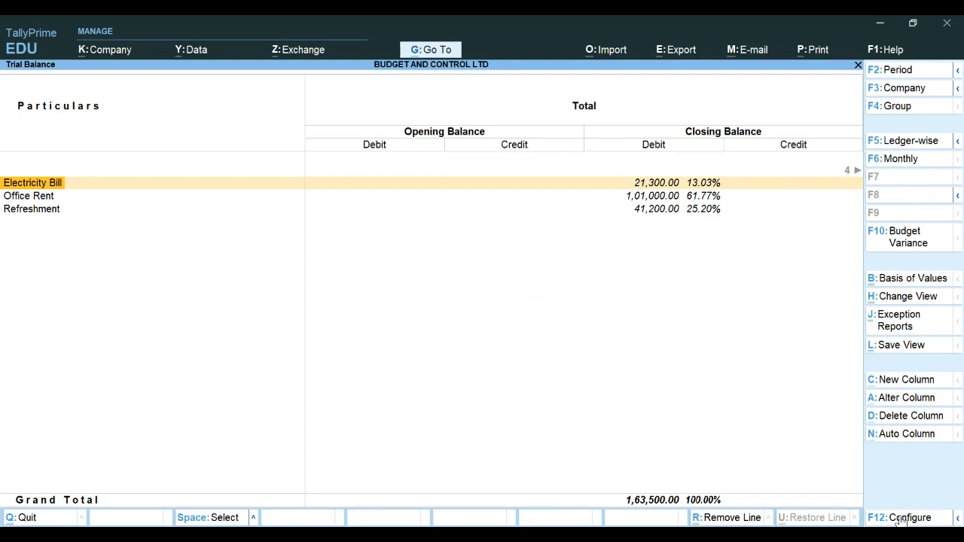
{"action": "key", "text": "Right"}
{"action": "key", "text": "Right"}
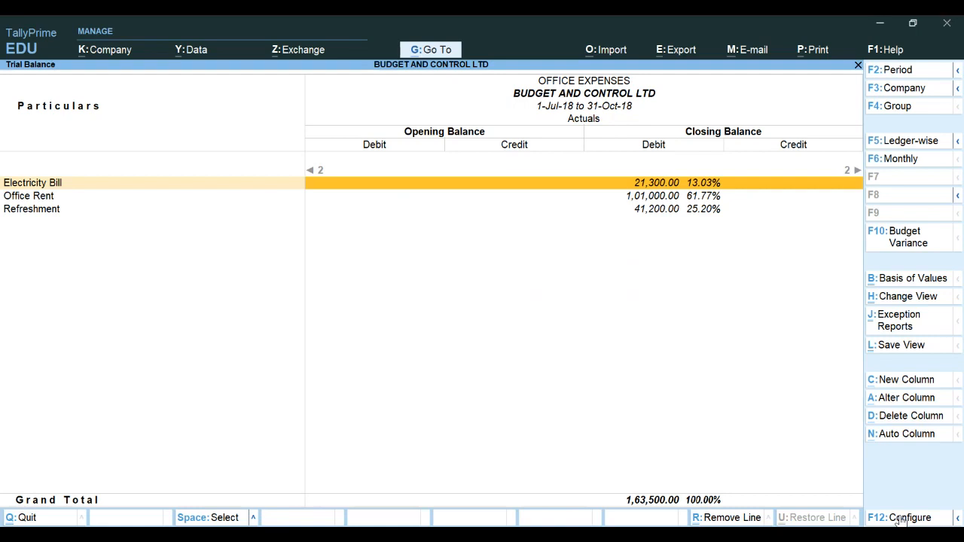
{"action": "key", "text": "Escape"}
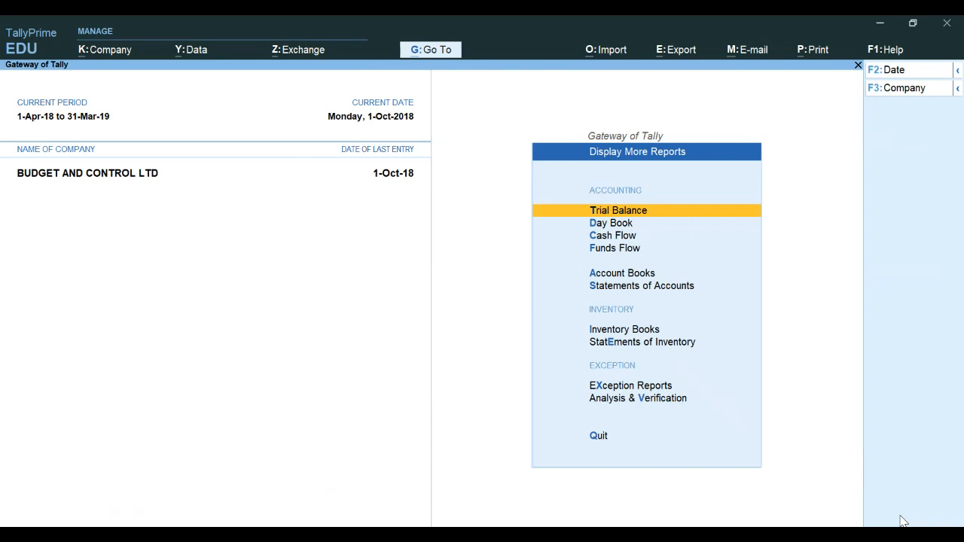
{"action": "key", "text": "Down"}
{"action": "key", "text": "Down"}
{"action": "key", "text": "Down"}
{"action": "key", "text": "Down"}
{"action": "key", "text": "Down"}
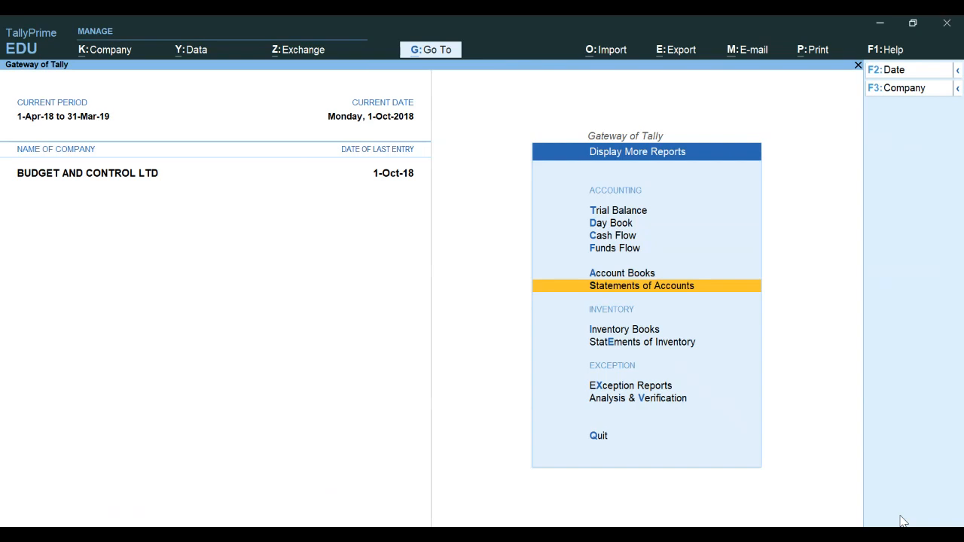
{"action": "key", "text": "Up"}
{"action": "key", "text": "Return"}
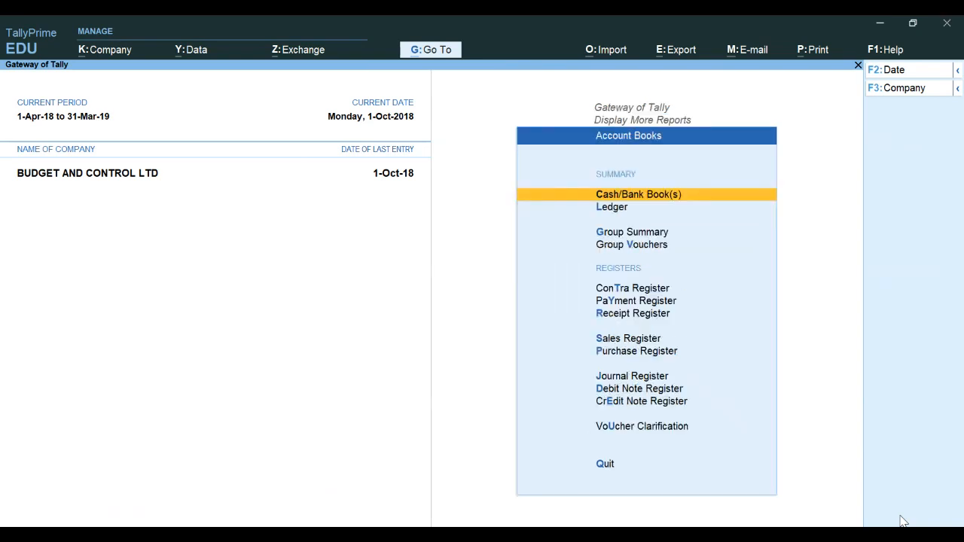
{"action": "key", "text": "Down"}
{"action": "key", "text": "Down"}
{"action": "key", "text": "Up"}
{"action": "key", "text": "Return"}
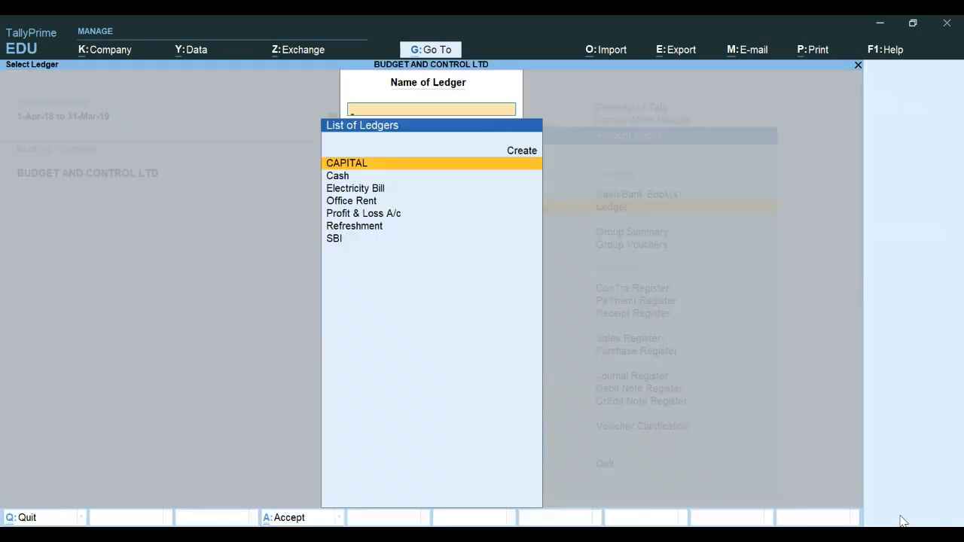
{"action": "key", "text": "Escape"}
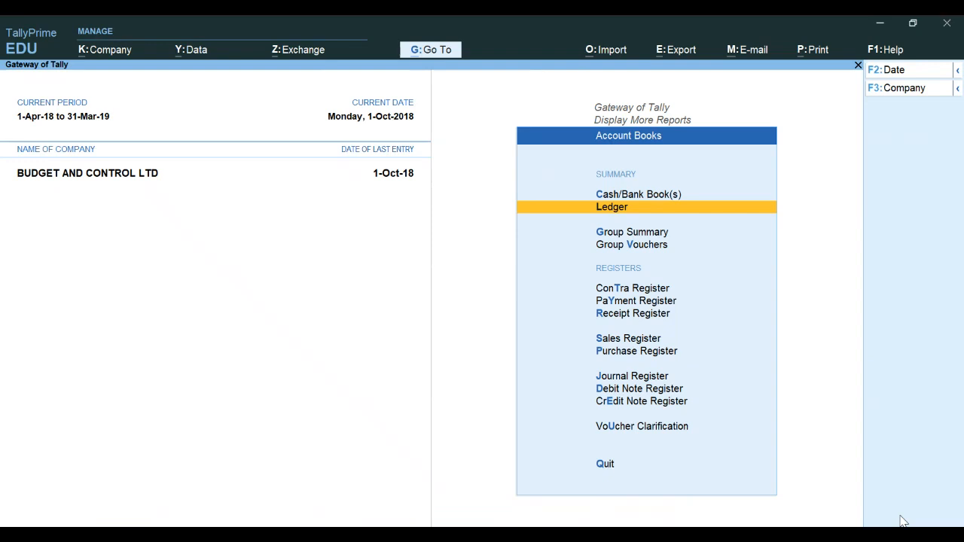
{"action": "key", "text": "Escape"}
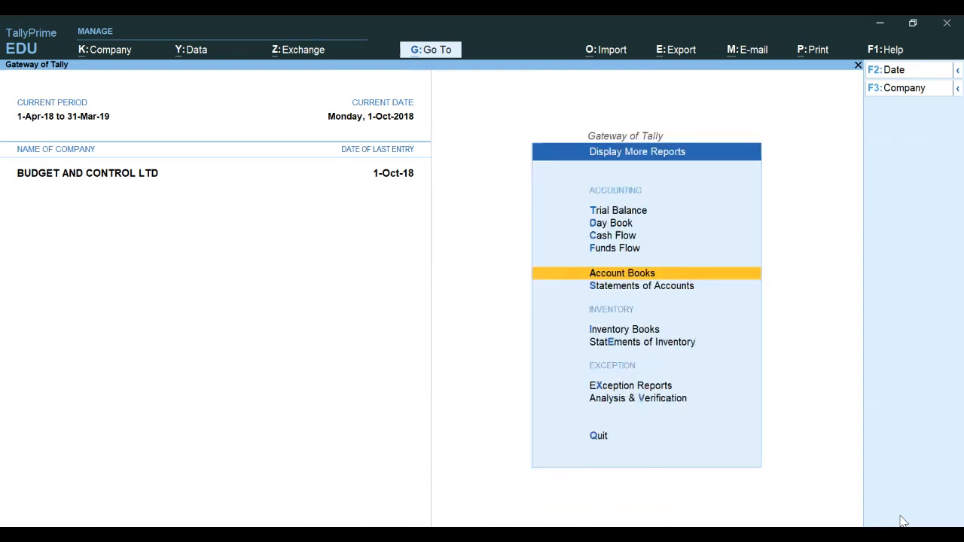
Reopen the Trial Balance and set its period from 1-7-2018 to 31-10-2018
{"action": "key", "text": "Up"}
{"action": "key", "text": "Up"}
{"action": "key", "text": "Up"}
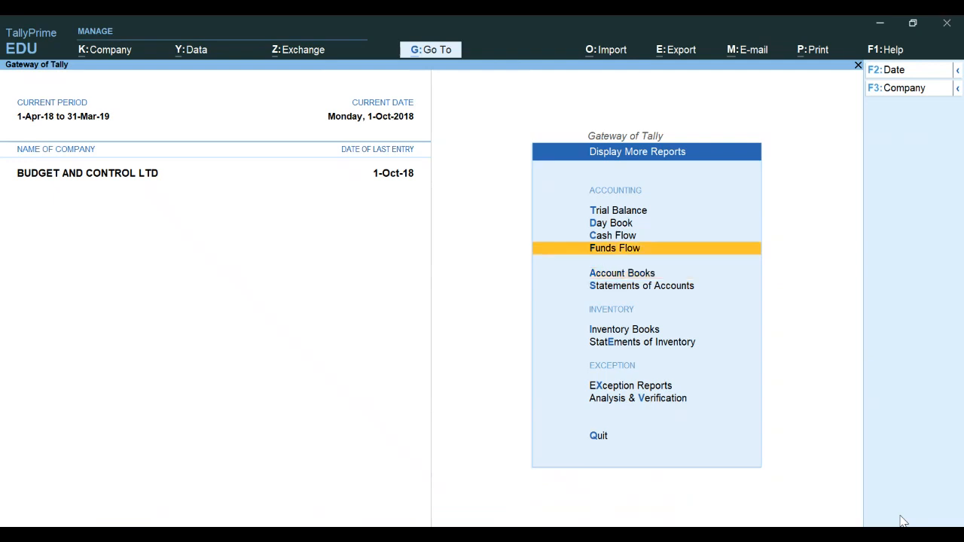
{"action": "key", "text": "Up"}
{"action": "key", "text": "Return"}
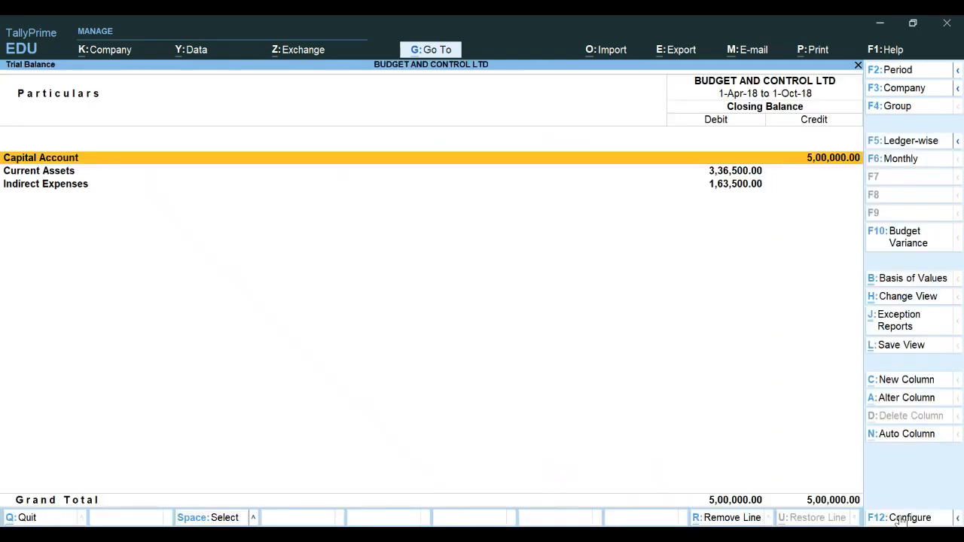
{"action": "key", "text": "F2"}
{"action": "type", "text": "1-"}
{"action": "type", "text": "7-2018"}
{"action": "key", "text": "Return"}
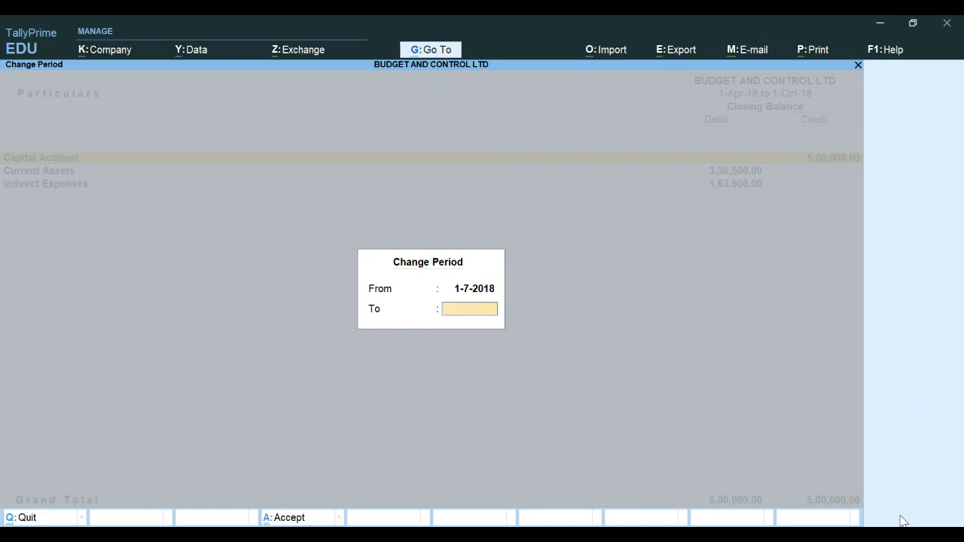
{"action": "type", "text": "31.10.18"}
{"action": "key", "text": "Return"}
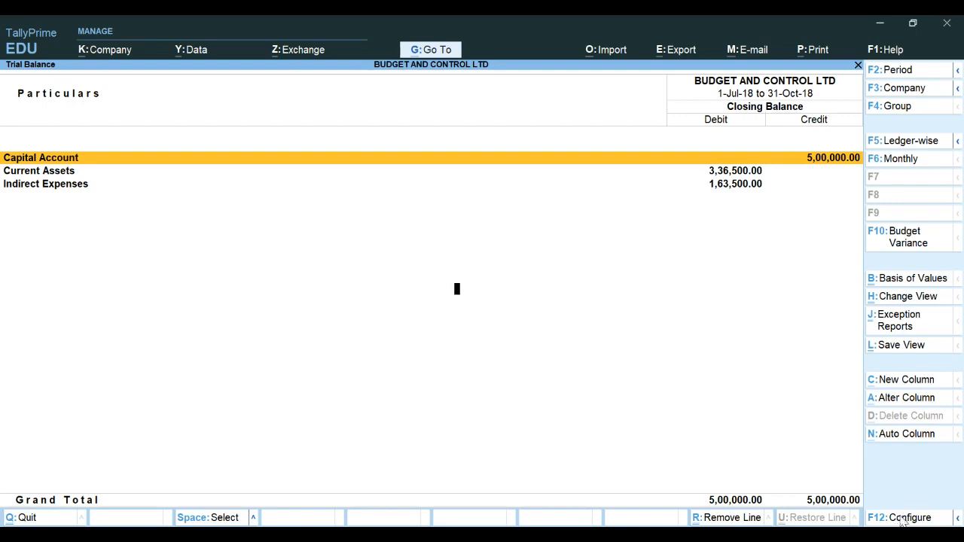
Show the OFFICE EXPENSES group in the Trial Balance
{"action": "key", "text": "F2"}
{"action": "key", "text": "Escape"}
{"action": "key", "text": "Escape"}
{"action": "key", "text": "F4"}
{"action": "type", "text": "O"}
{"action": "key", "text": "Return"}
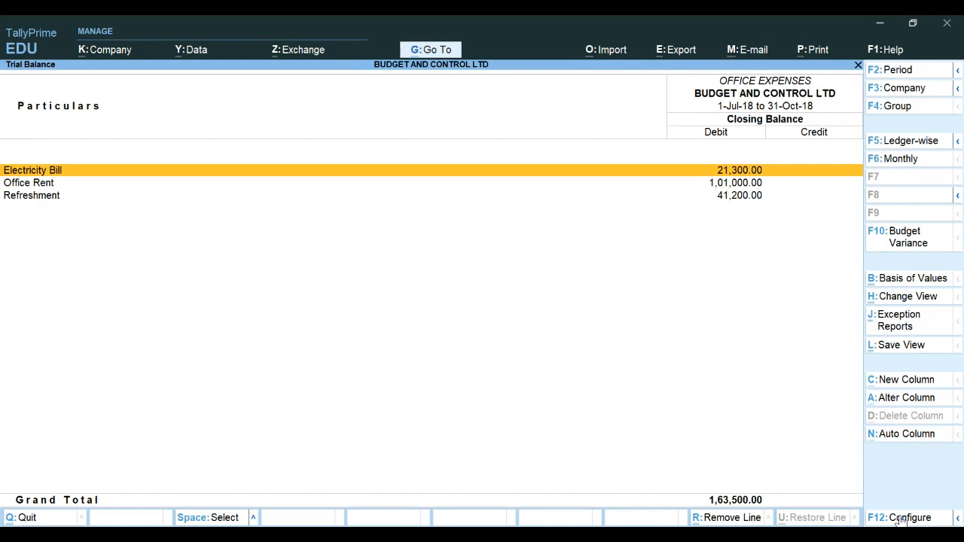
Drill down into the Electricity Bill entries to view payment voucher No. 4, then return to the report
{"action": "key", "text": "alt"}
{"action": "key", "text": "Return"}
{"action": "key", "text": "Return"}
{"action": "key", "text": "Return"}
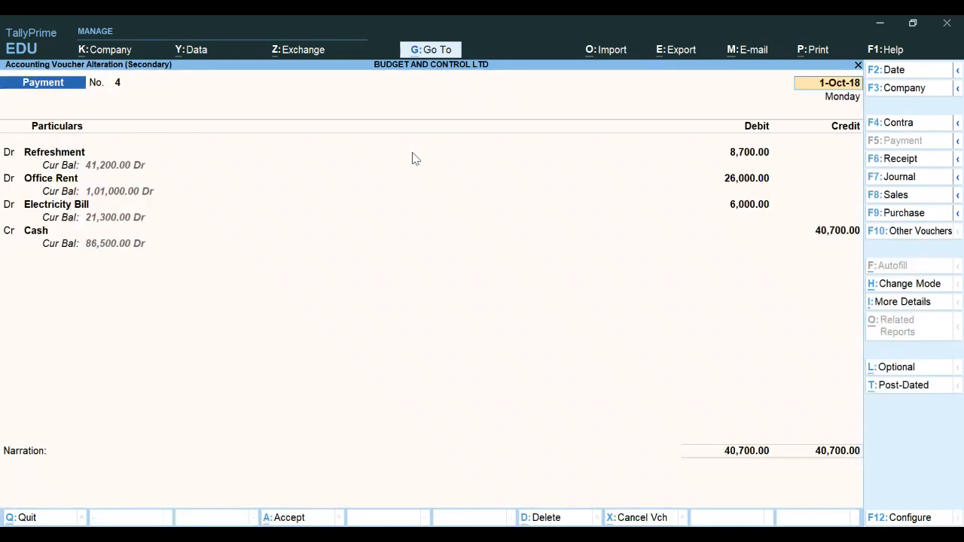
{"action": "key", "text": "Escape"}
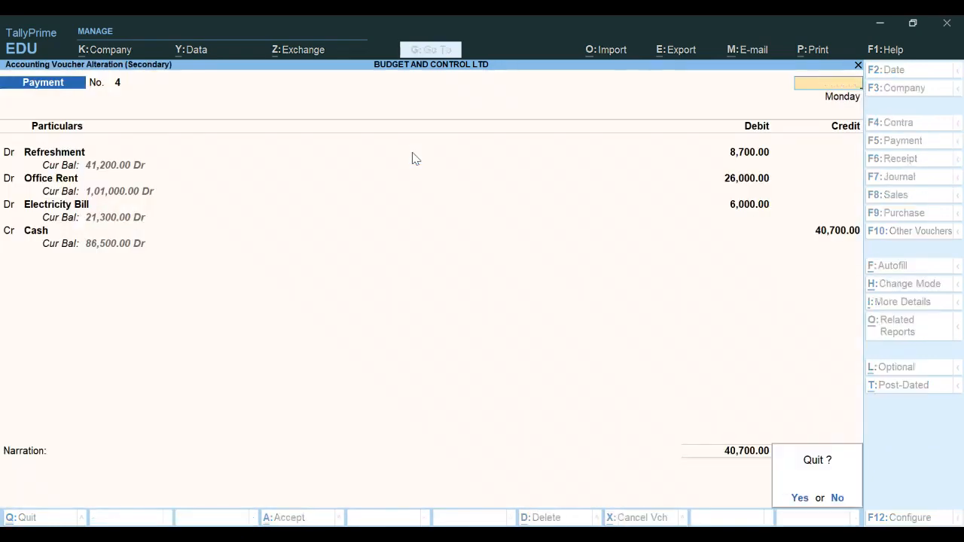
{"action": "key", "text": "y"}
{"action": "key", "text": "Escape"}
{"action": "key", "text": "Escape"}
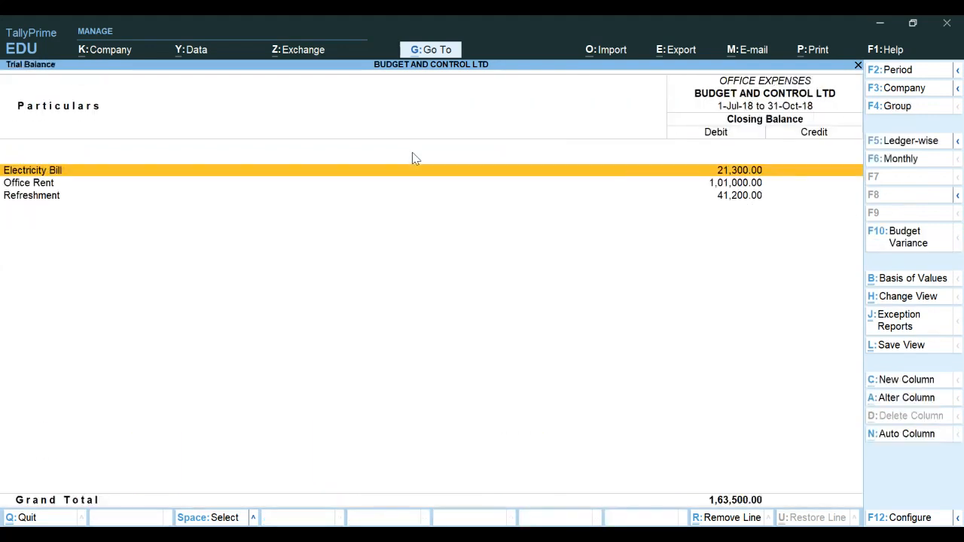
Show the budget variance and keep the Default scale factor in Basis of Values
{"action": "left_click", "coordinate": [906, 243]}
{"action": "key", "text": "Return"}
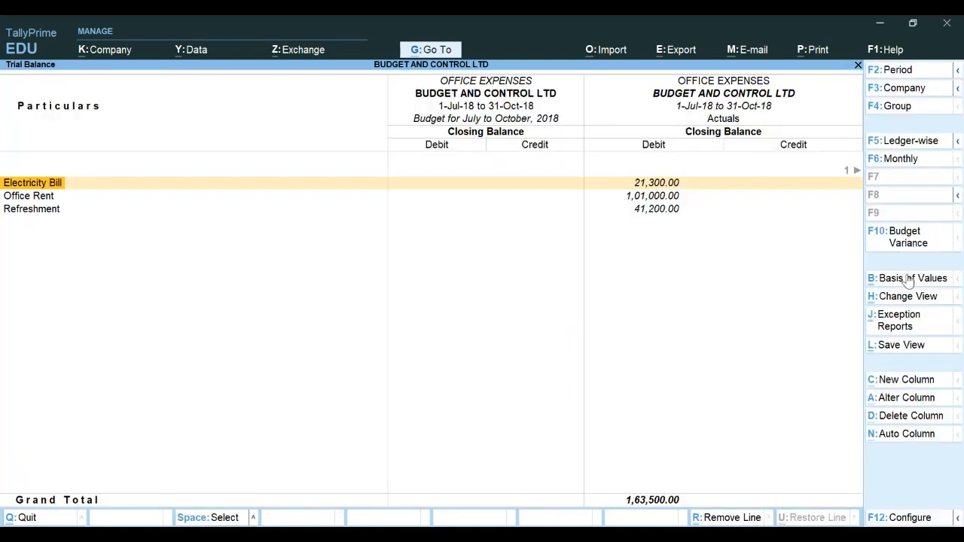
{"action": "left_click", "coordinate": [907, 281]}
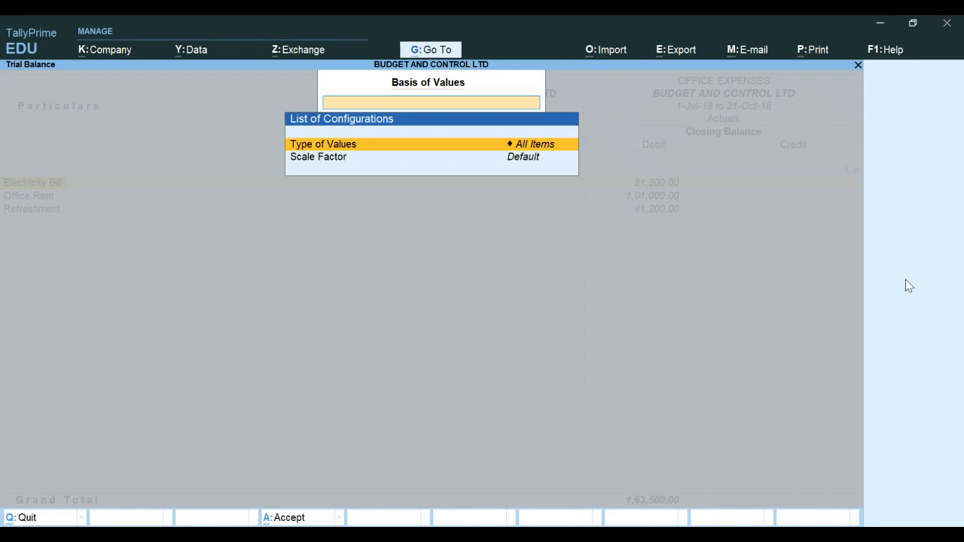
{"action": "key", "text": "Down"}
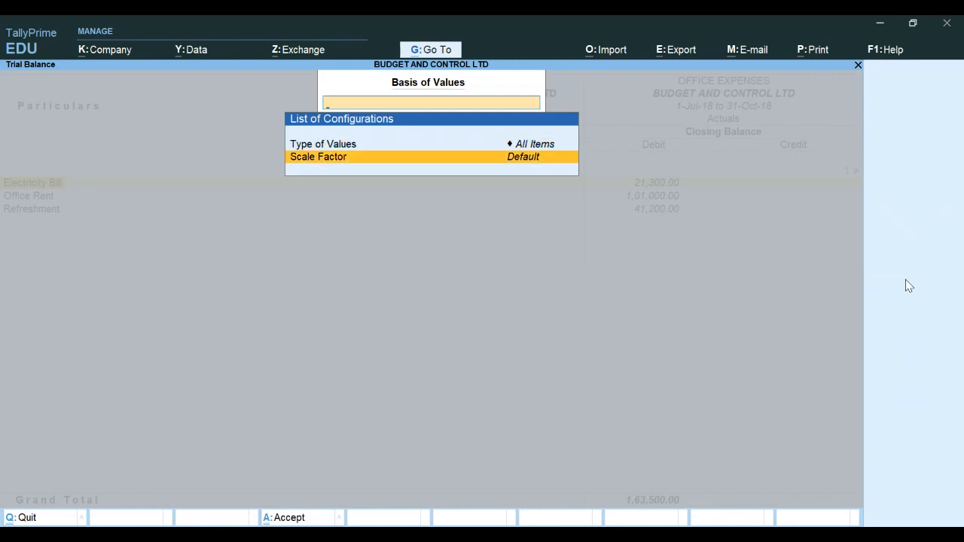
{"action": "key", "text": "Return"}
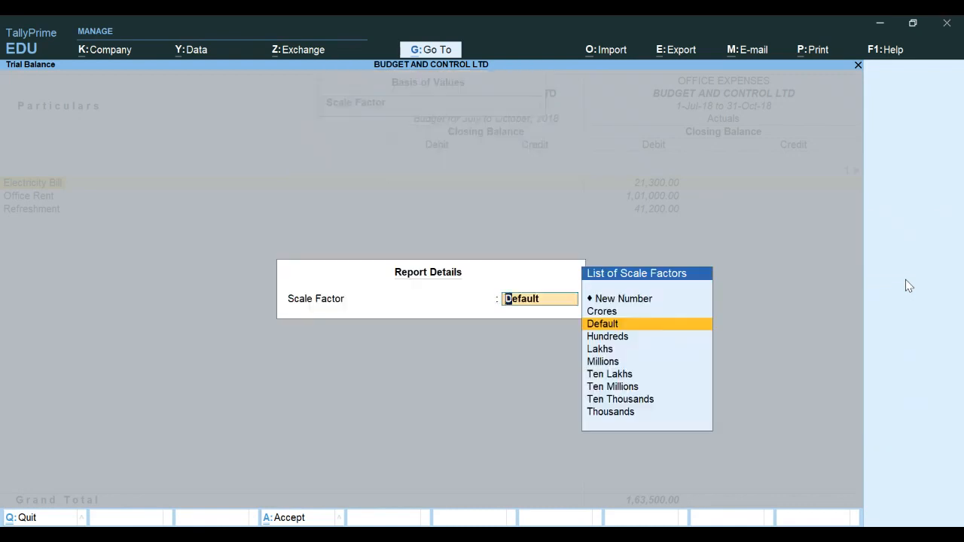
{"action": "key", "text": "Return"}
{"action": "key", "text": "Return"}
{"action": "key", "text": "Return"}
{"action": "key", "text": "ctrl+a"}
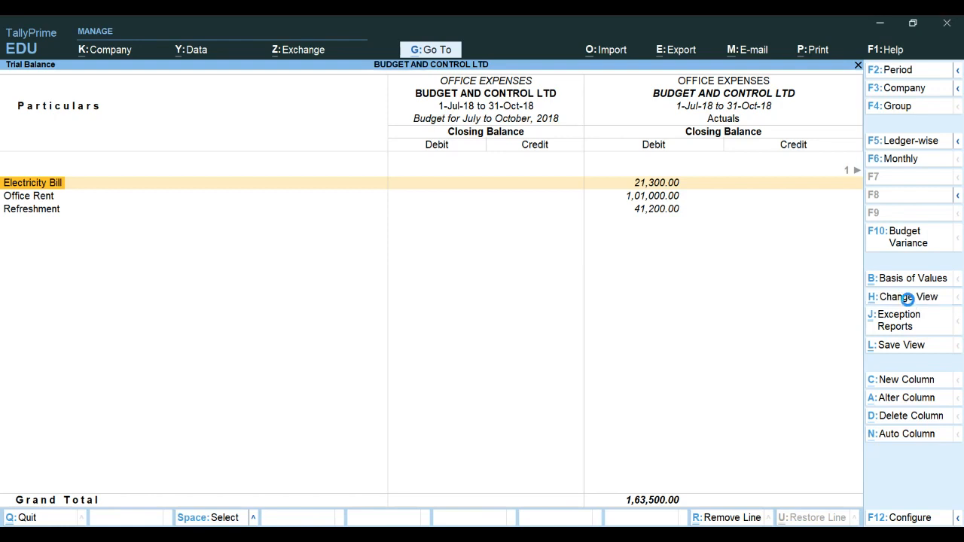
Switch the Trial Balance to the Ledger-wise view and briefly open the Exception Reports list
{"action": "left_click", "coordinate": [910, 299]}
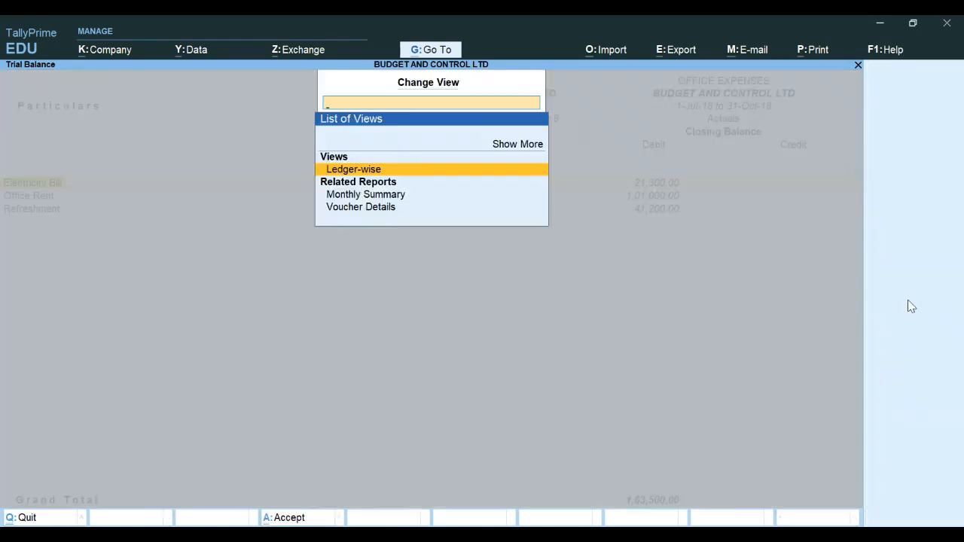
{"action": "key", "text": "Down"}
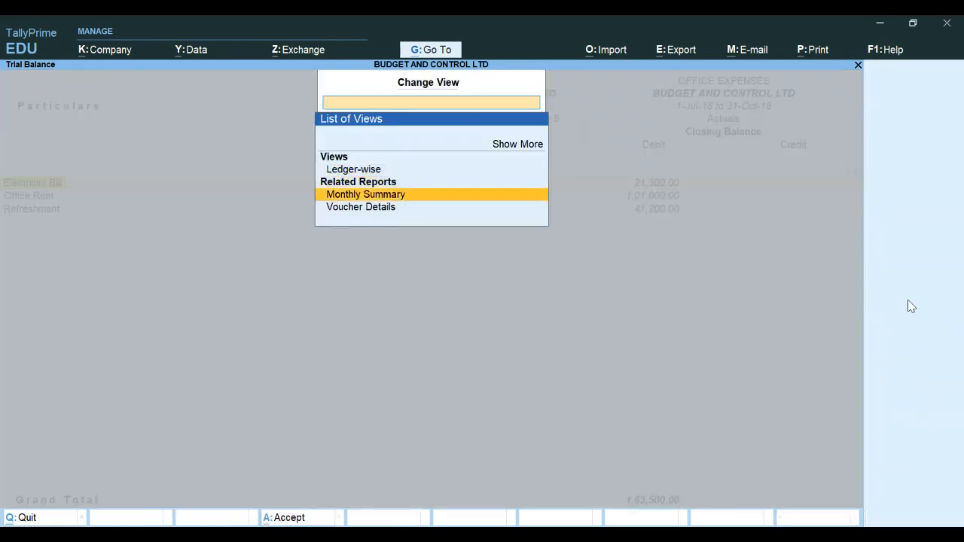
{"action": "key", "text": "Up"}
{"action": "key", "text": "Return"}
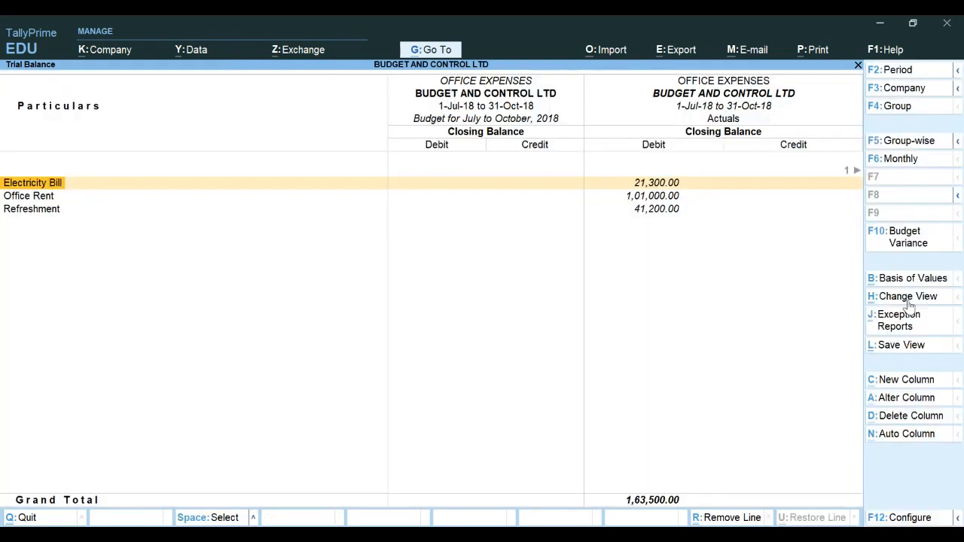
{"action": "left_click", "coordinate": [906, 322]}
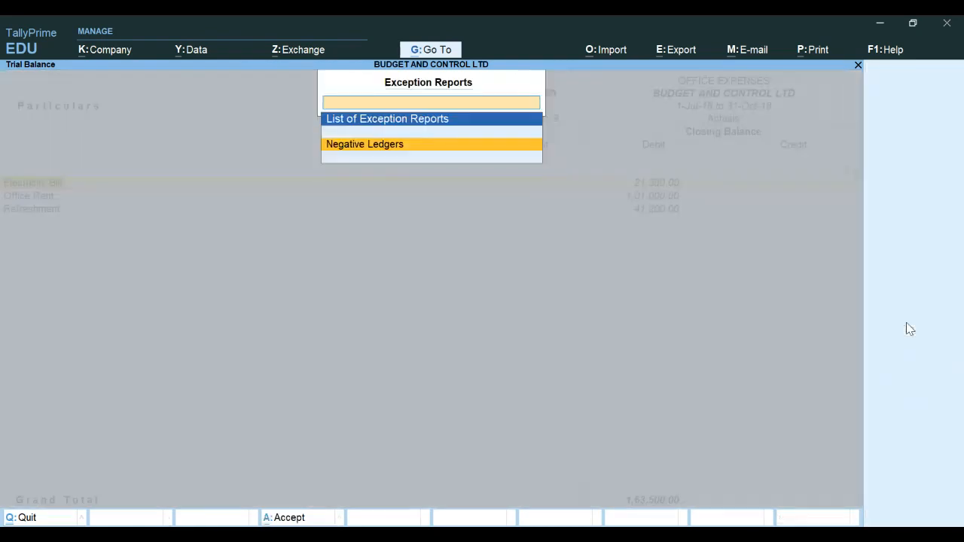
{"action": "key", "text": "Escape"}
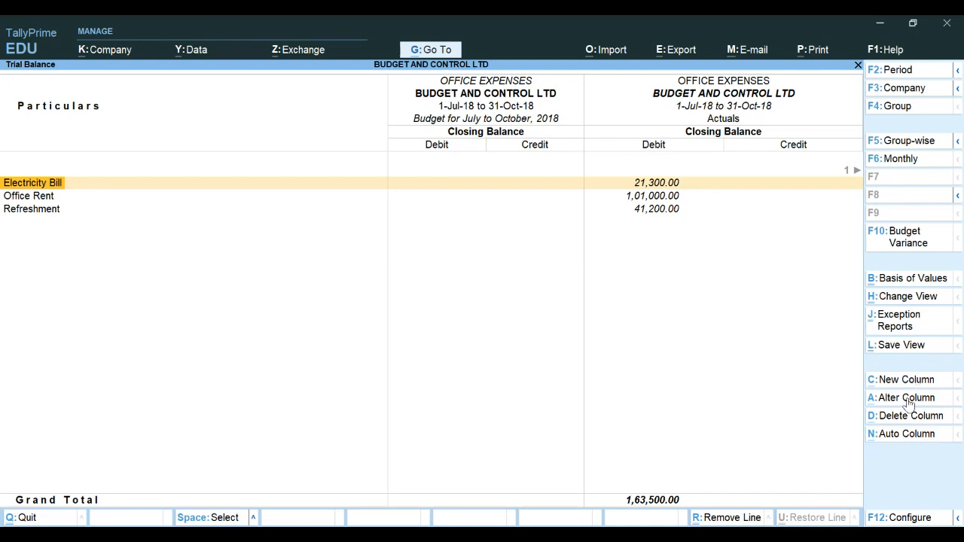
Add Monthly auto-repeat columns to the Trial Balance, then exit back to the Gateway of Tally
{"action": "left_click", "coordinate": [904, 436]}
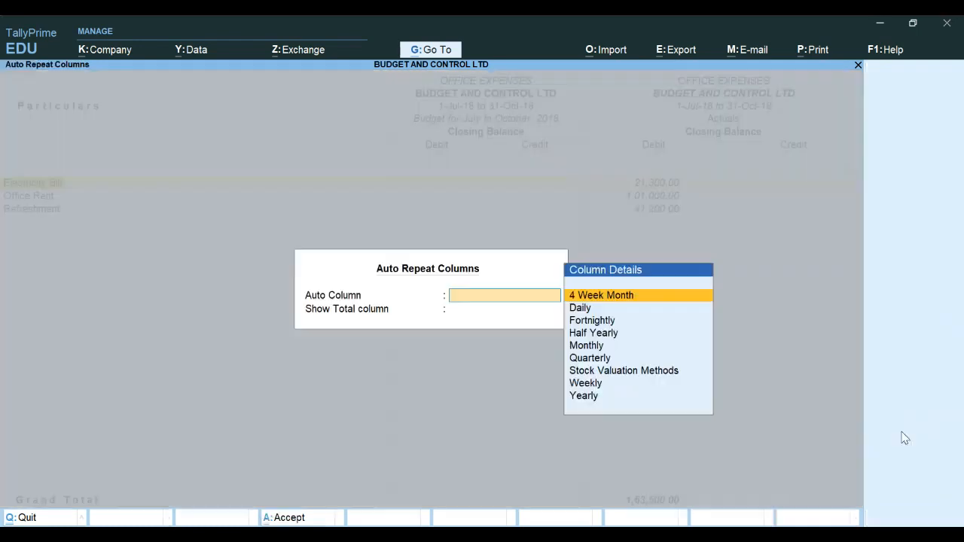
{"action": "key", "text": "Down"}
{"action": "key", "text": "Down"}
{"action": "key", "text": "Down"}
{"action": "key", "text": "Down"}
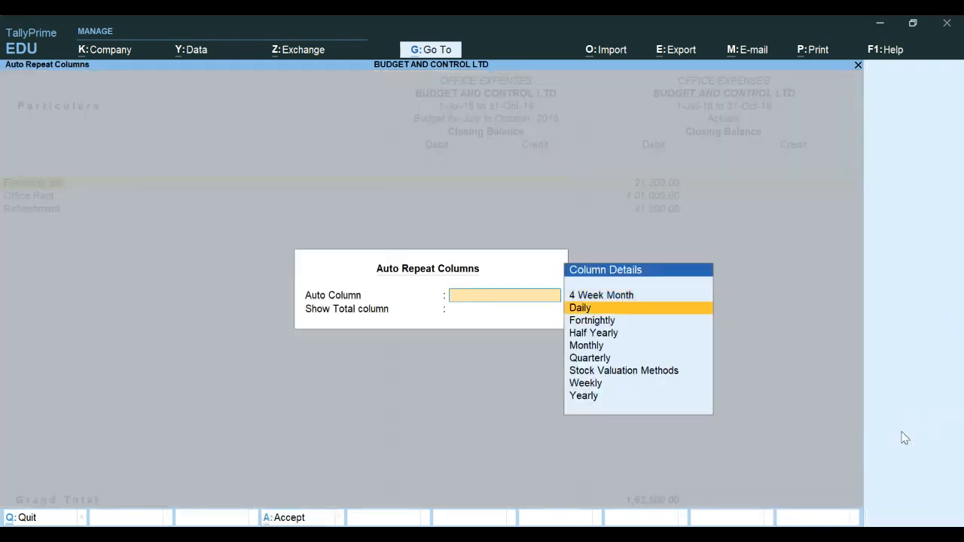
{"action": "key", "text": "Down"}
{"action": "key", "text": "Down"}
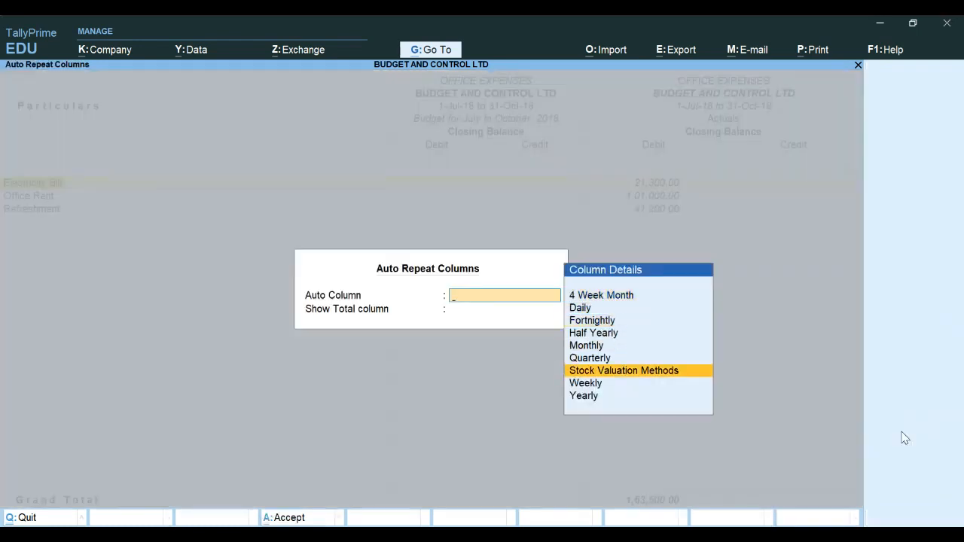
{"action": "key", "text": "Up"}
{"action": "key", "text": "Up"}
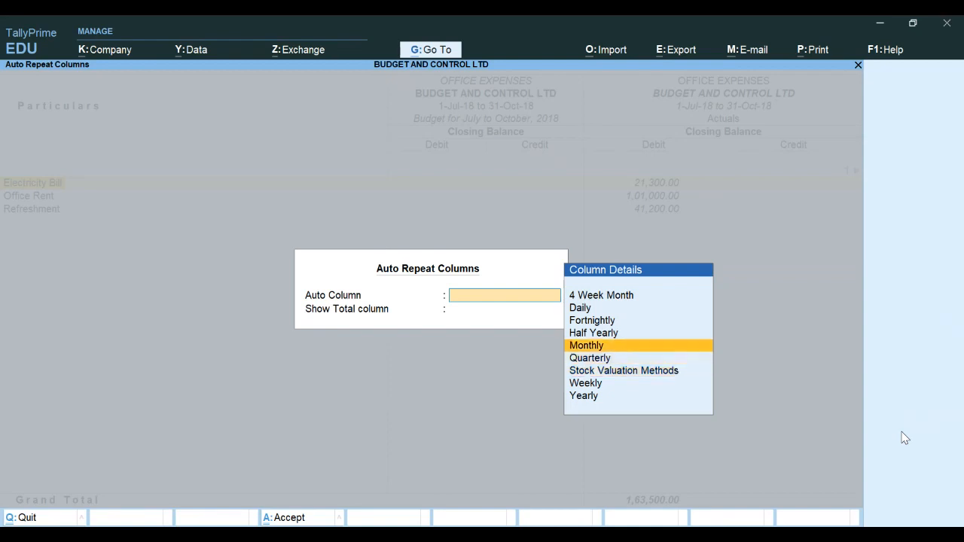
{"action": "key", "text": "Return"}
{"action": "key", "text": "Return"}
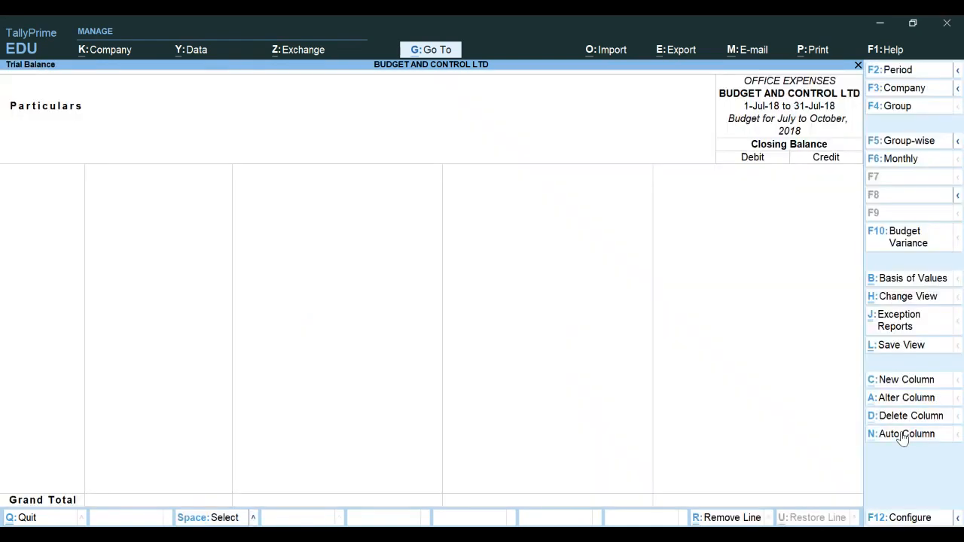
{"action": "key", "text": "Escape"}
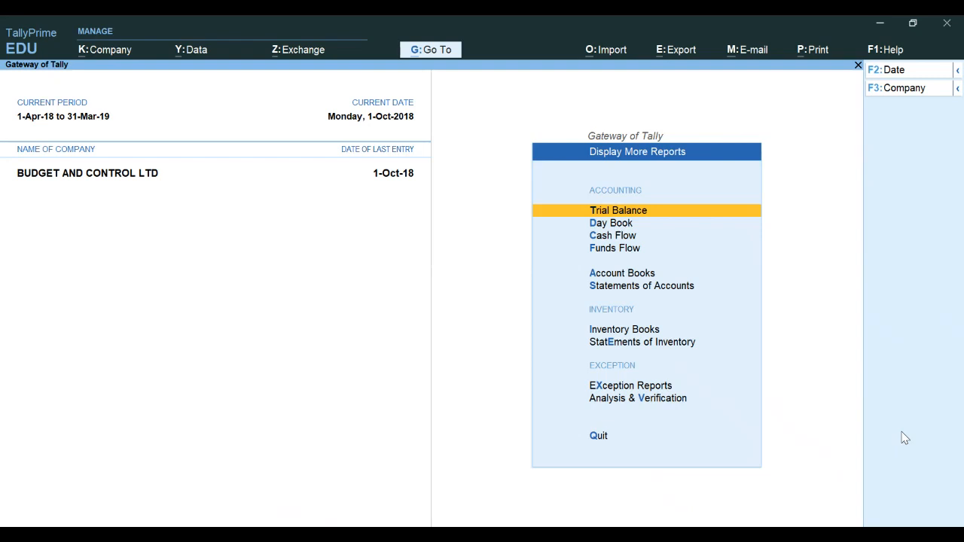
{"action": "key", "text": "Escape"}
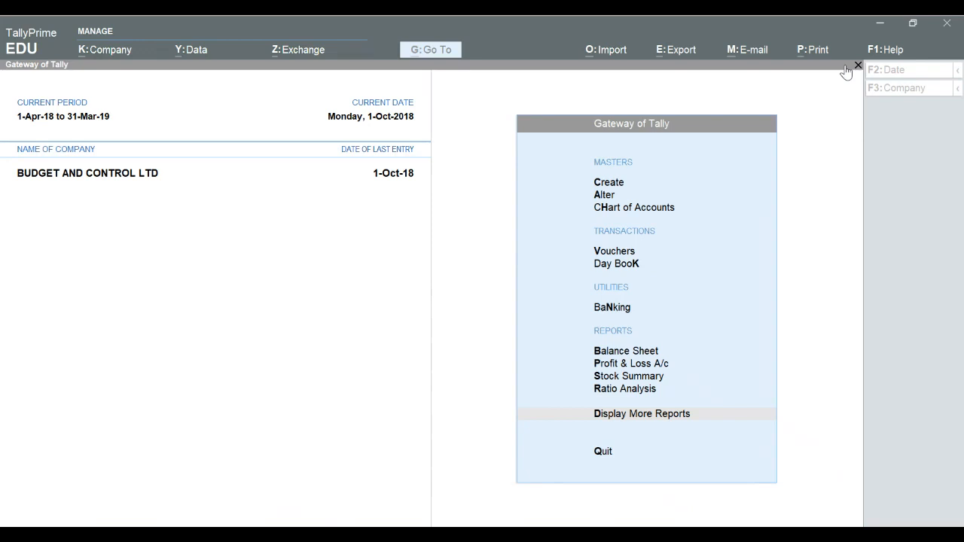
Switch to the PowerPoint presentation and page through slides 77 to 80 on further budget and control exercises
{"action": "key", "text": "alt+Tab"}
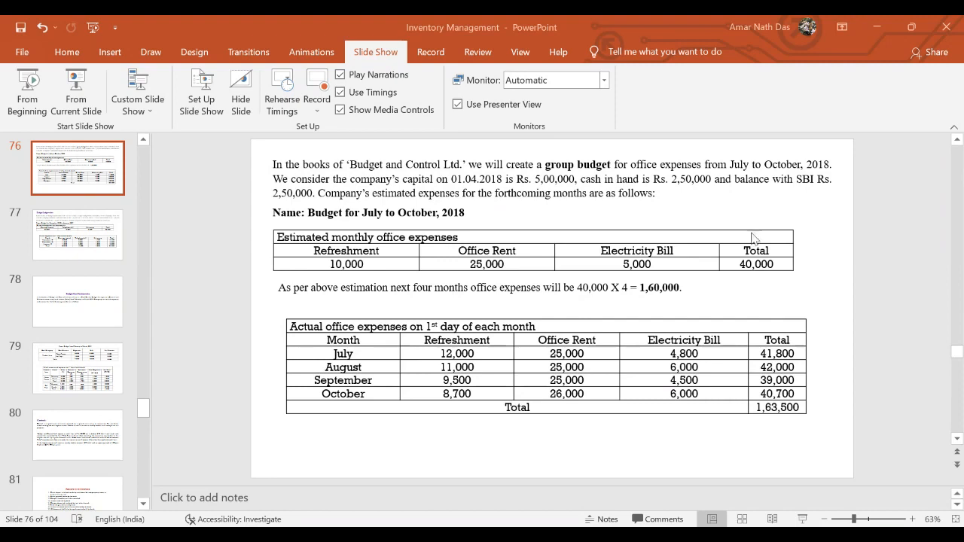
{"action": "left_click", "coordinate": [94, 220]}
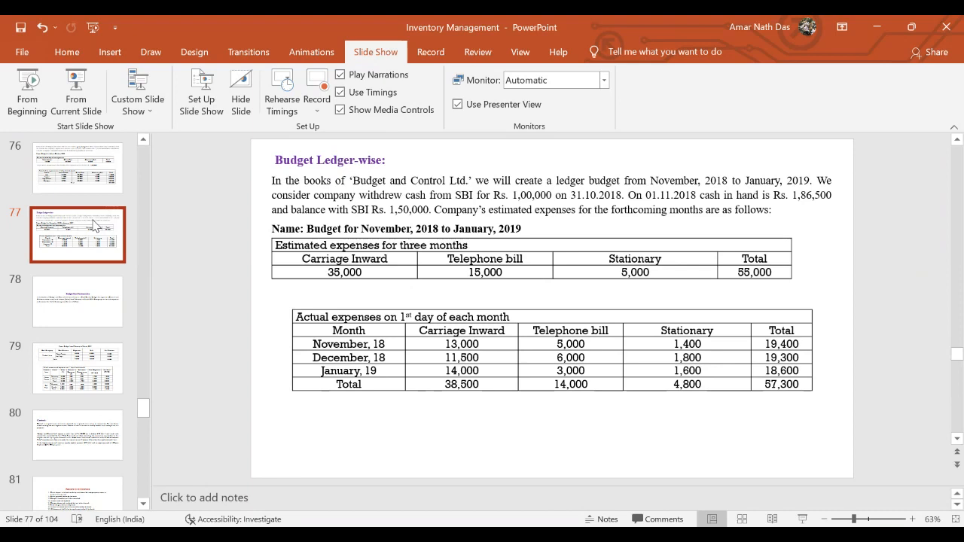
{"action": "key", "text": "Down"}
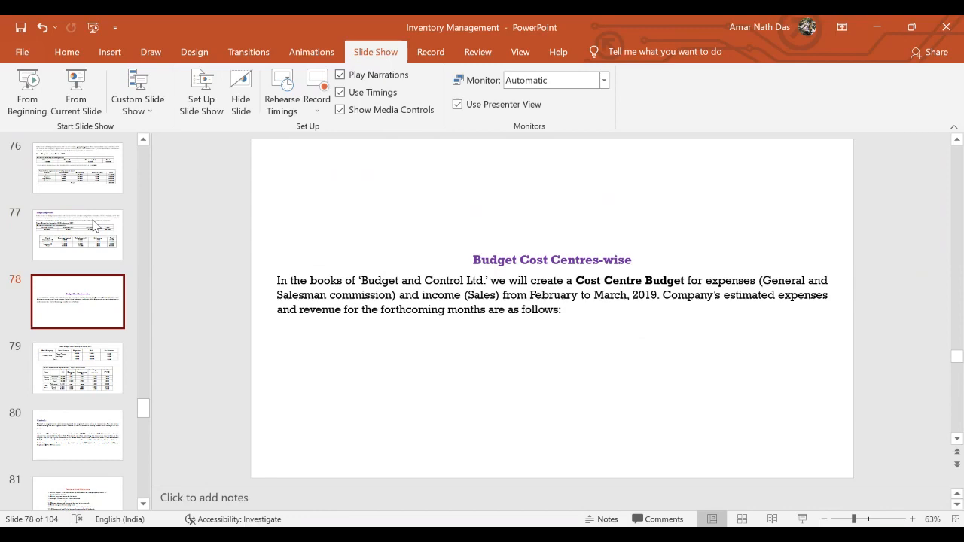
{"action": "key", "text": "Down"}
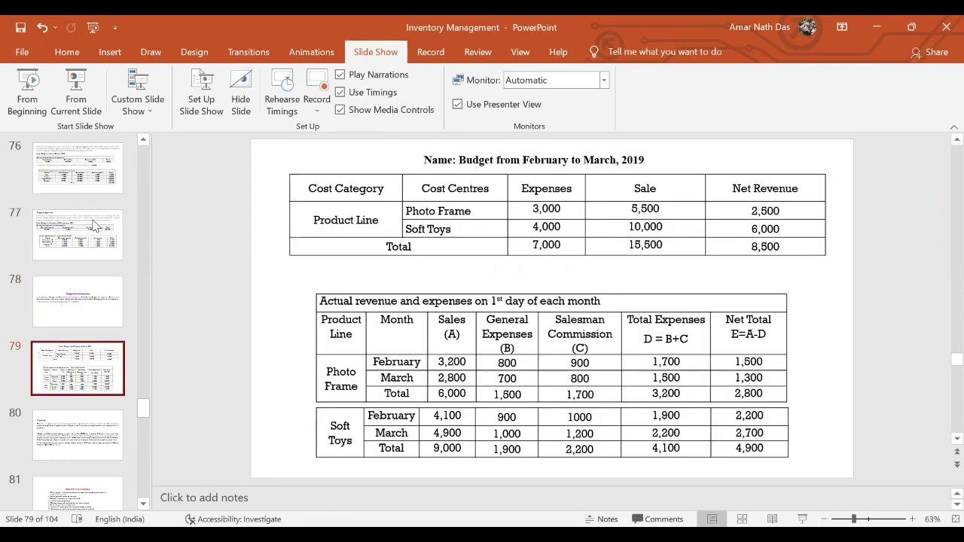
{"action": "key", "text": "Down"}
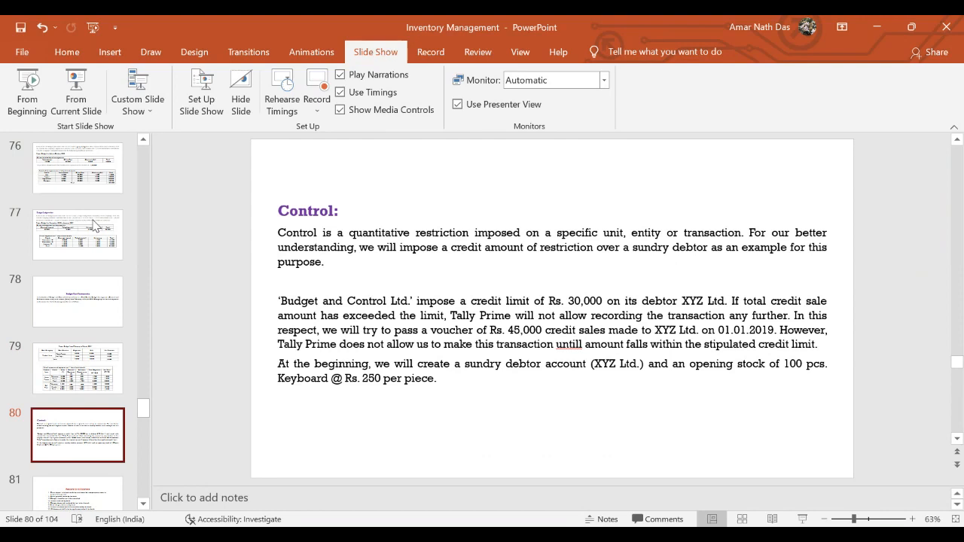